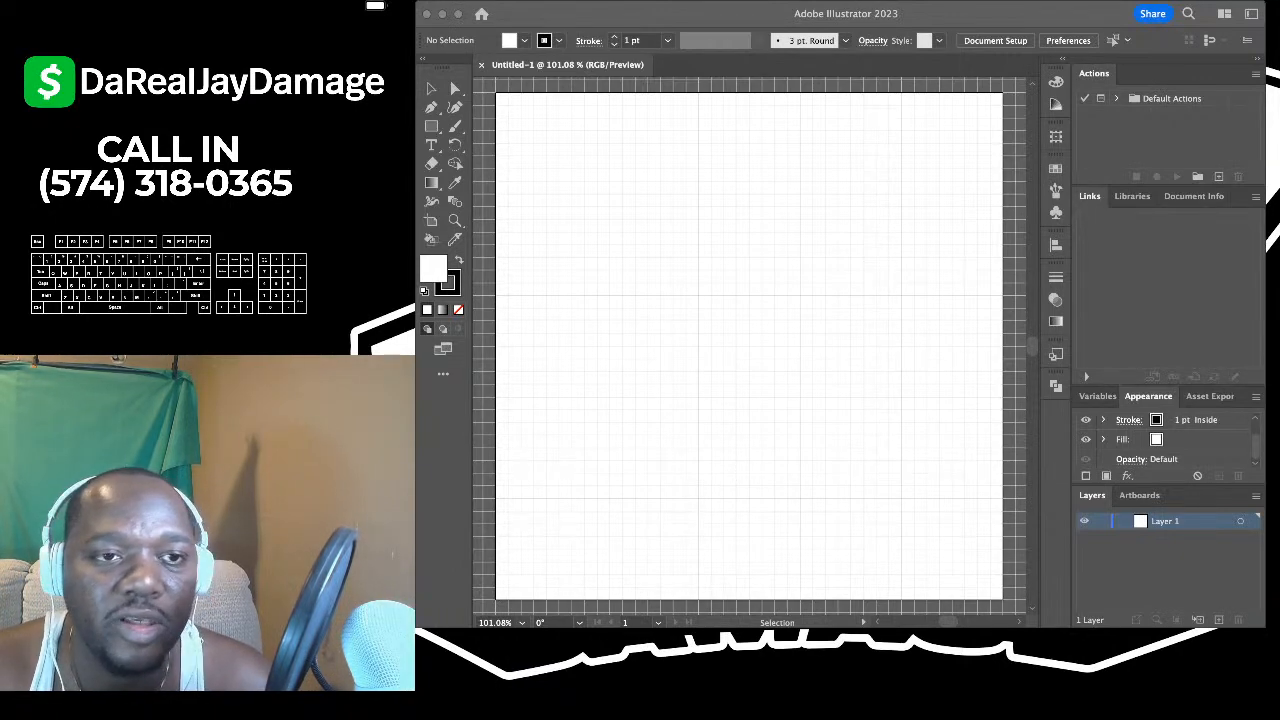
pyautogui.press('super+Tab')
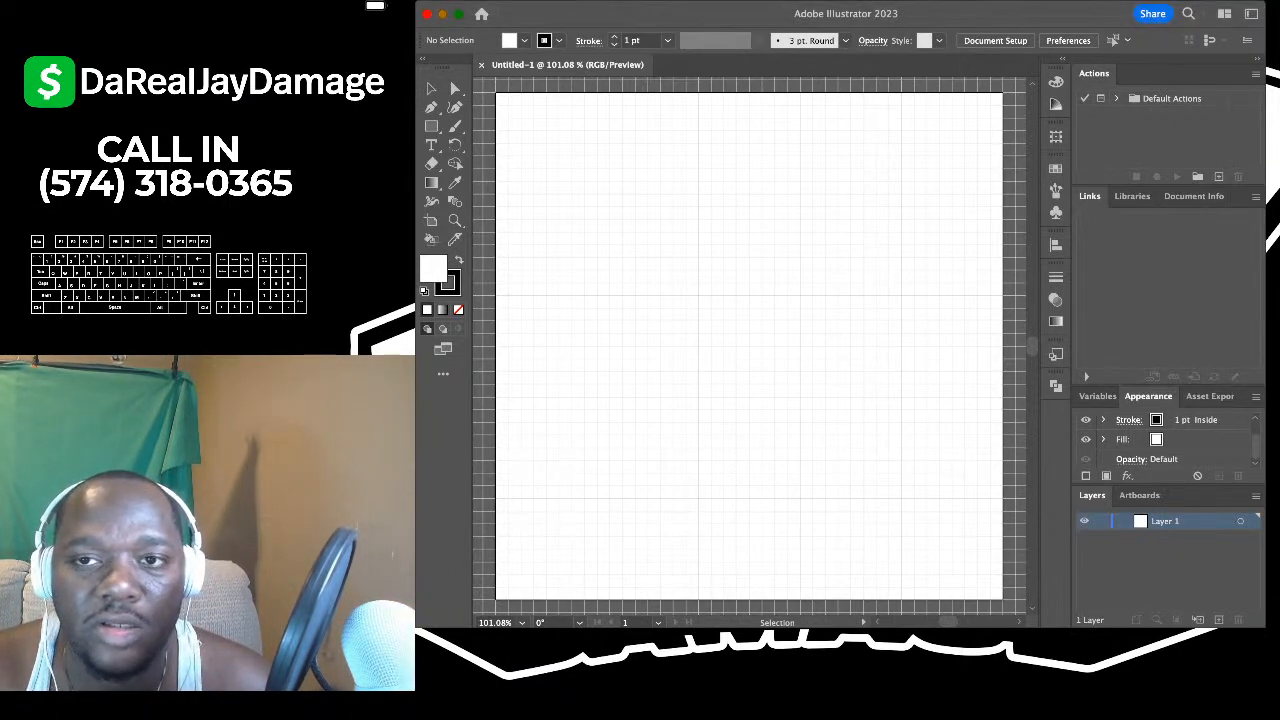
pyautogui.press('super+Tab')
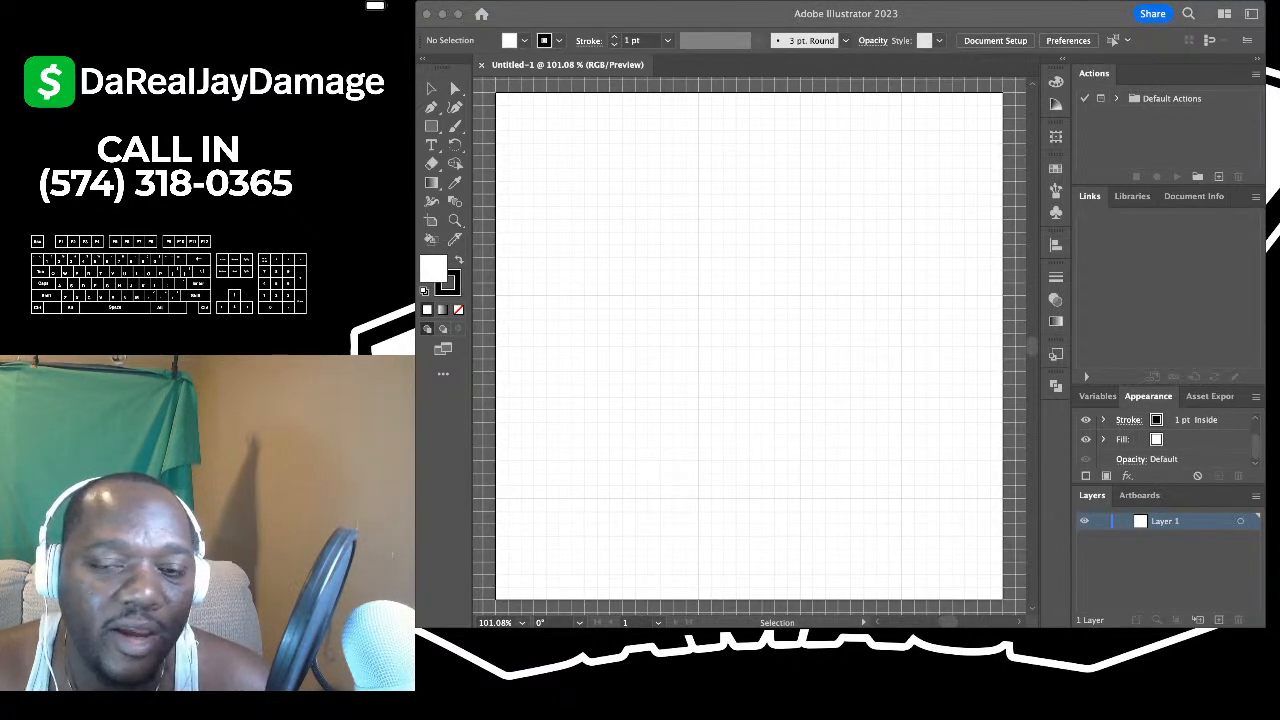
pyautogui.press('super+Tab')
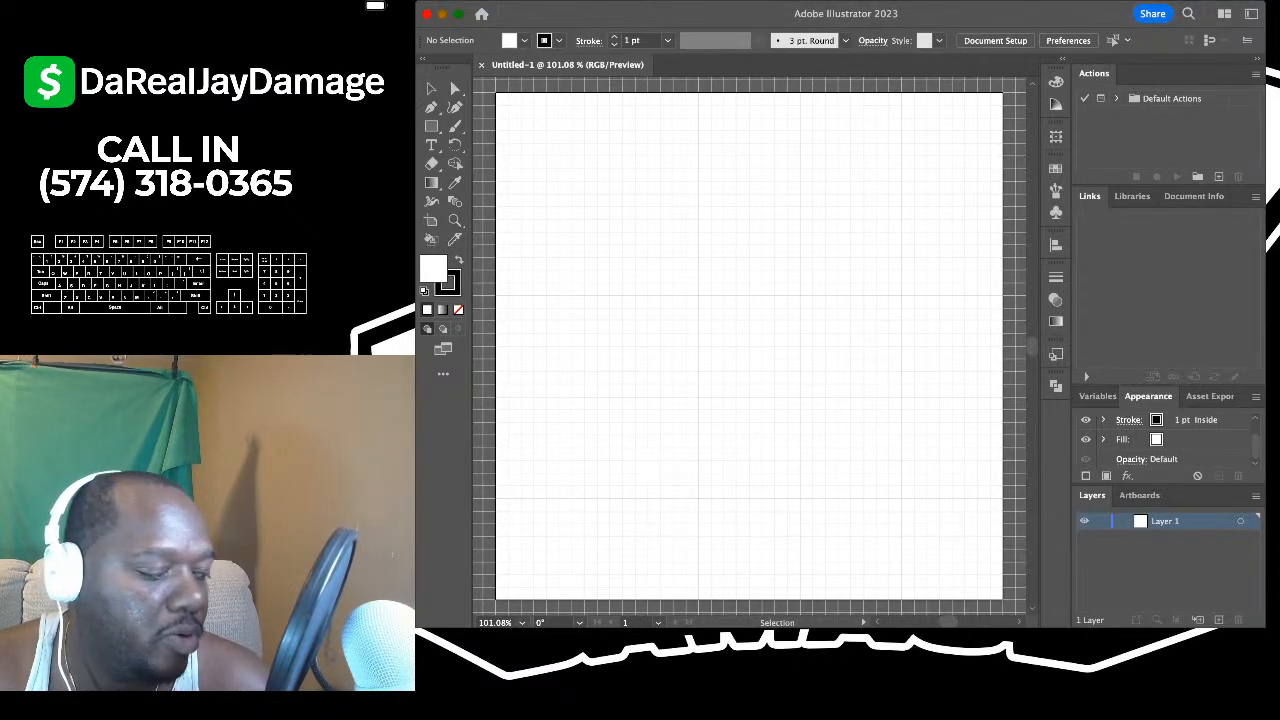
pyautogui.press('super+Tab')
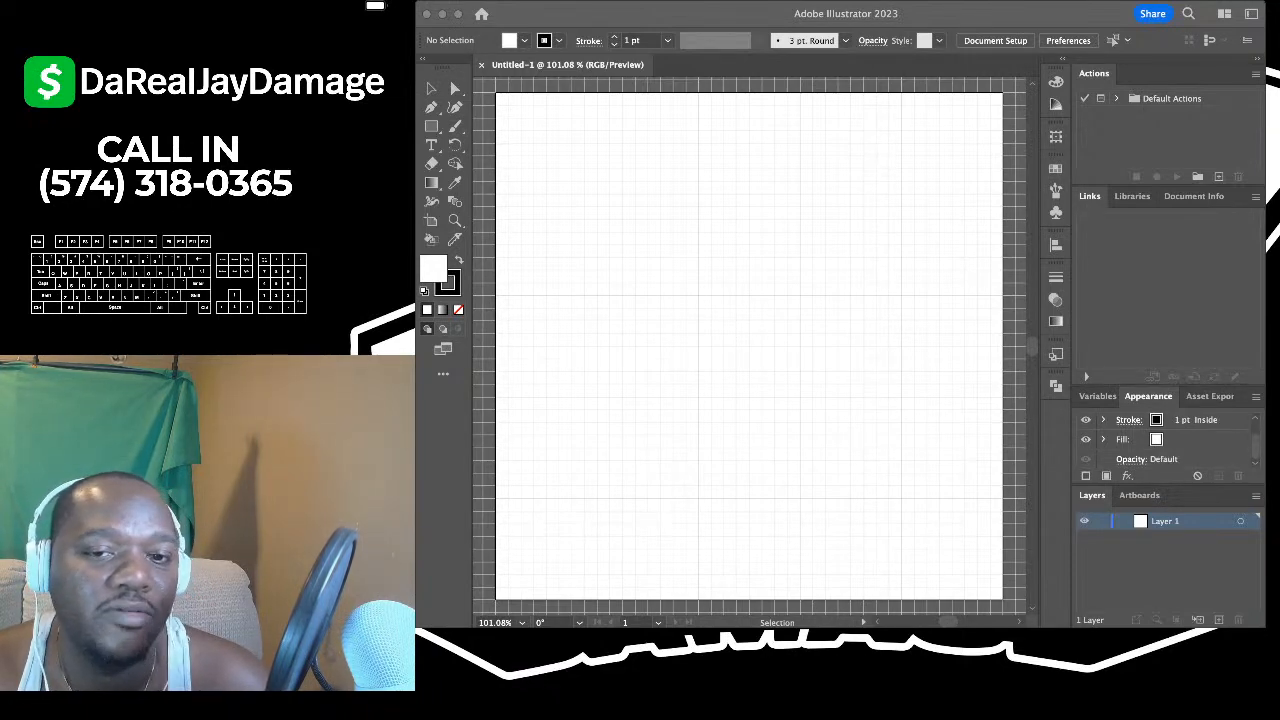
pyautogui.press('super+Tab')
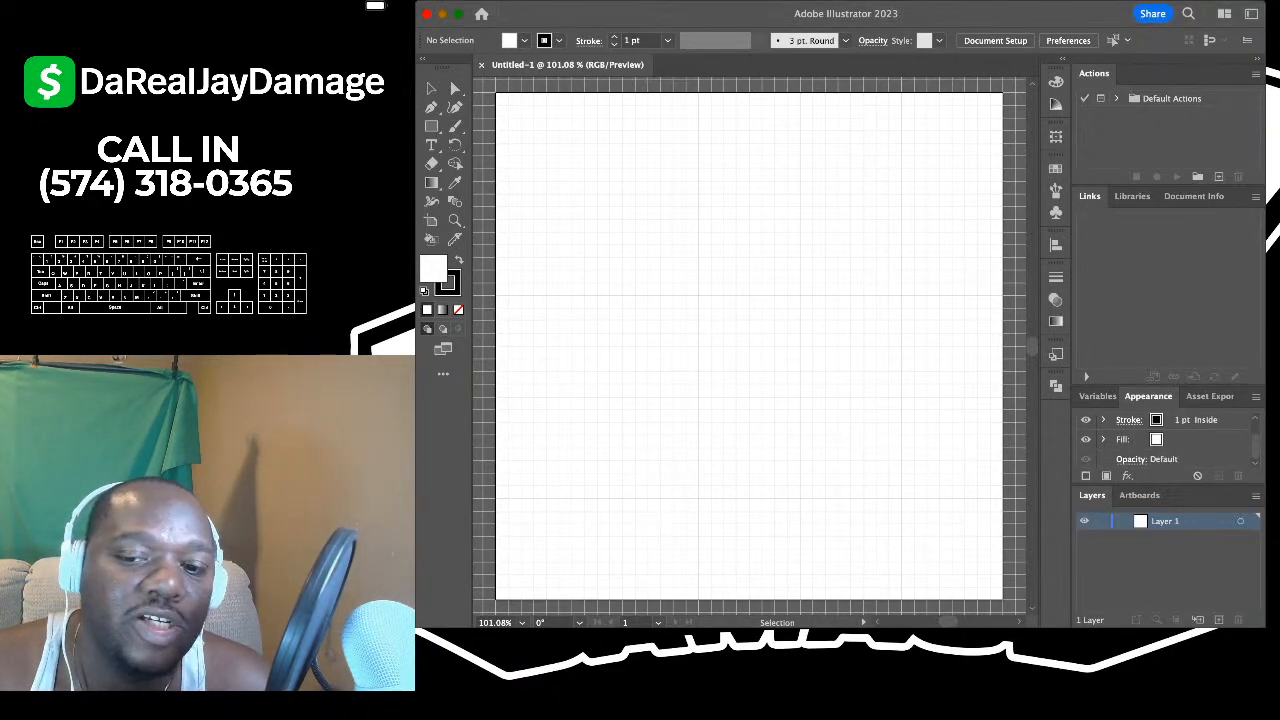
pyautogui.press('super+Tab')
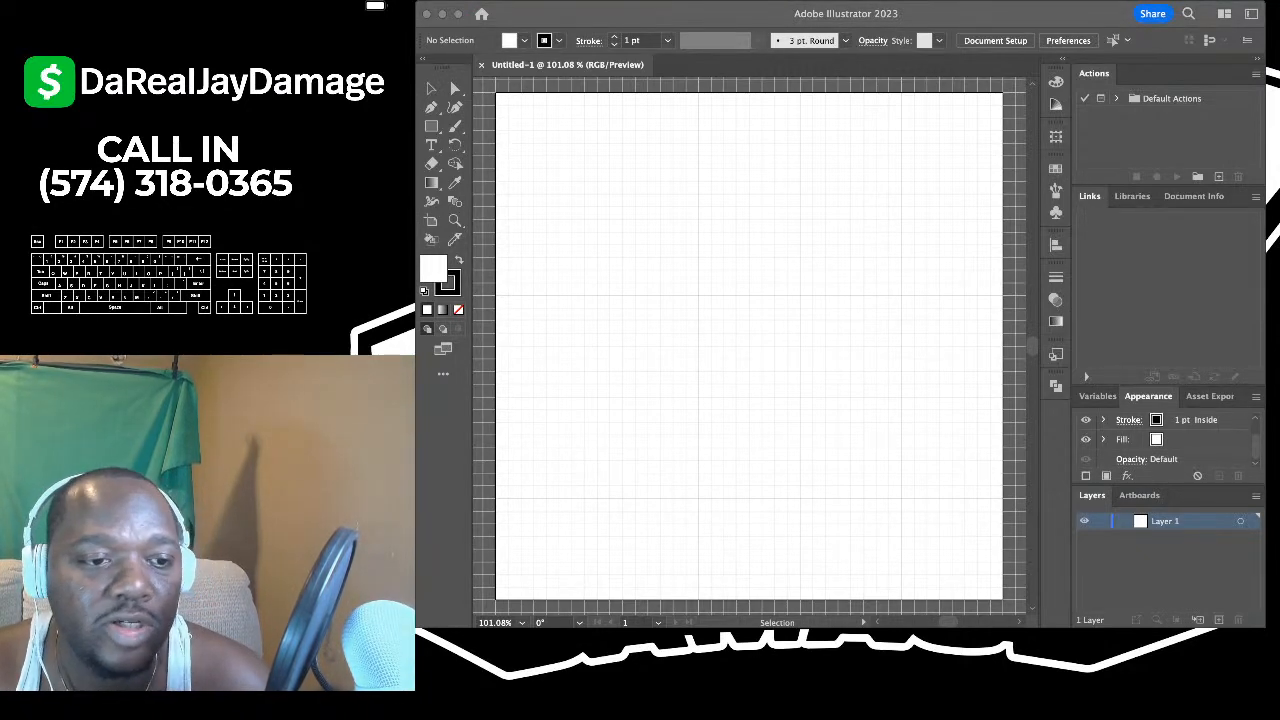
pyautogui.press('super+Tab')
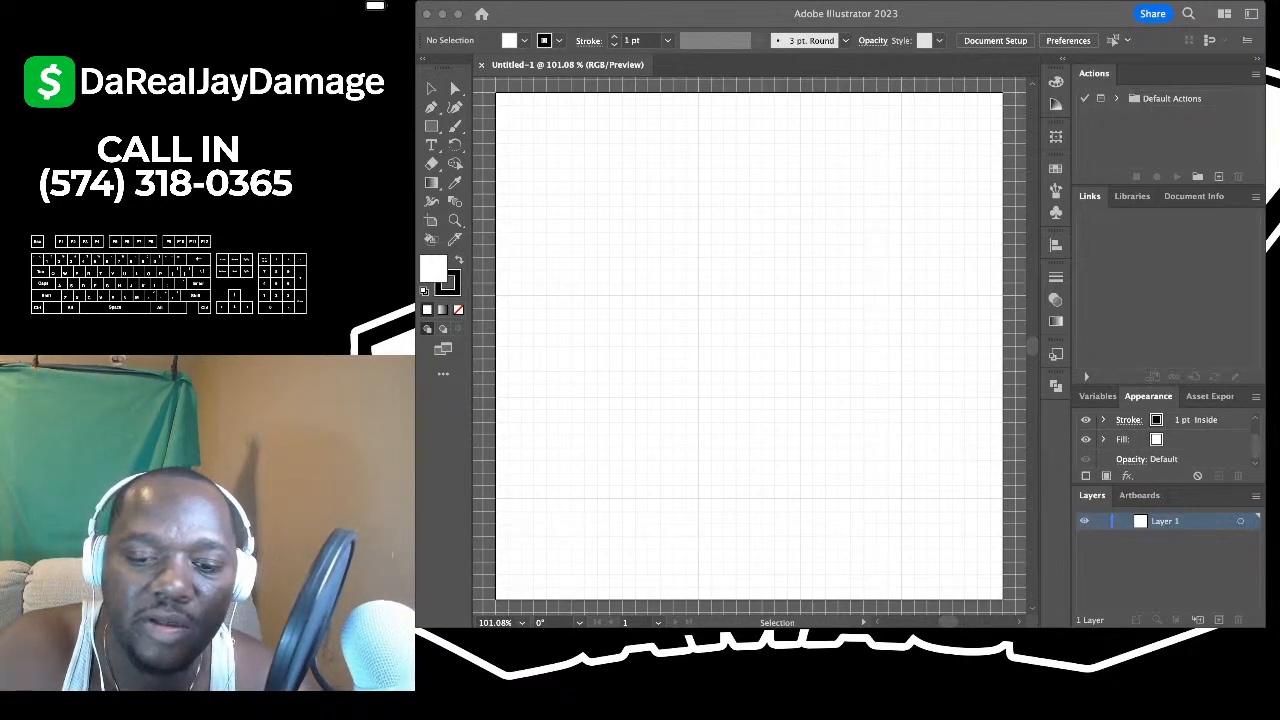
pyautogui.press('j')
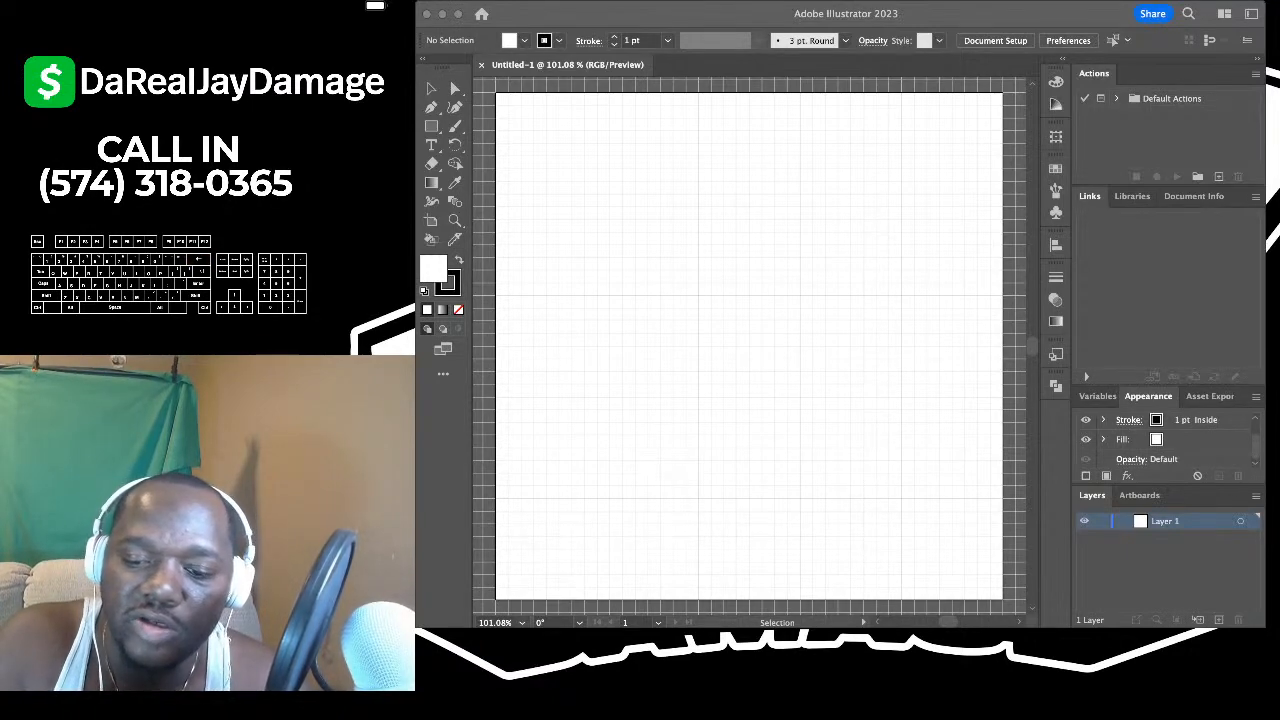
pyautogui.press('l')
pyautogui.press('Return')
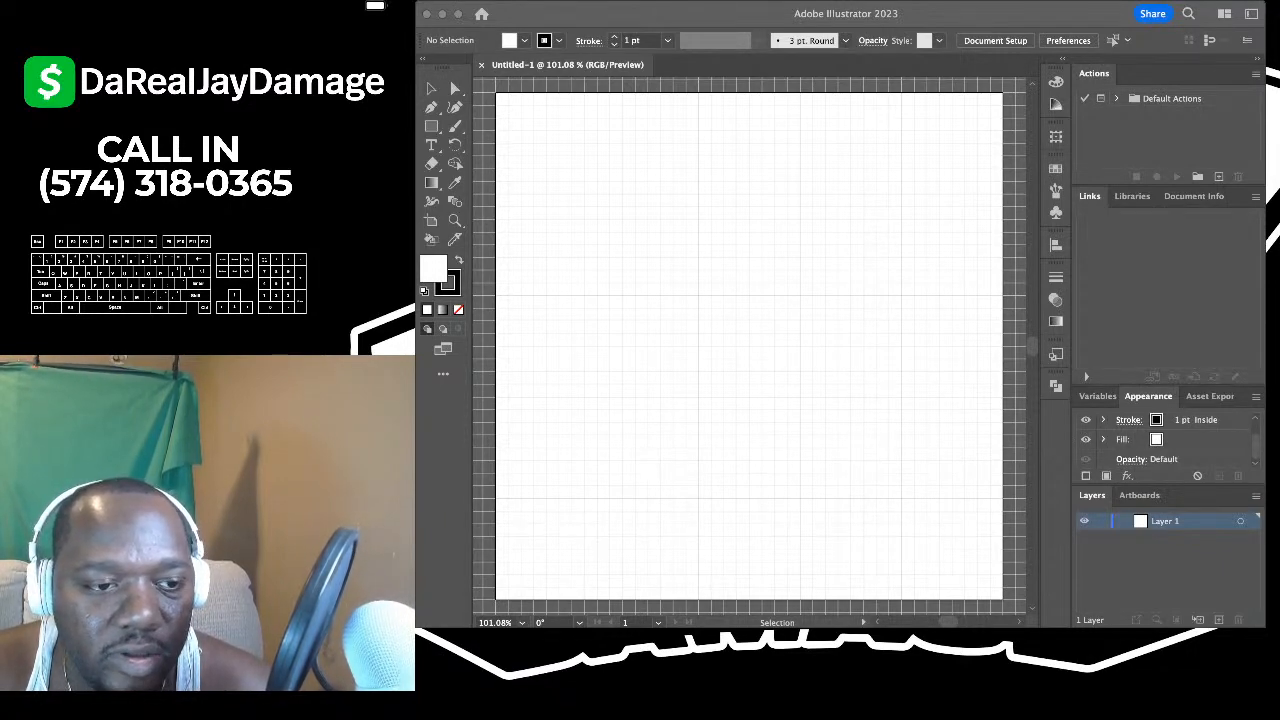
# - Bring the yellow-haired character image 7U9vHs.tif into the document and move it up over the artboard
pyautogui.moveTo(1272, 215); pyautogui.dragTo(849, 215)
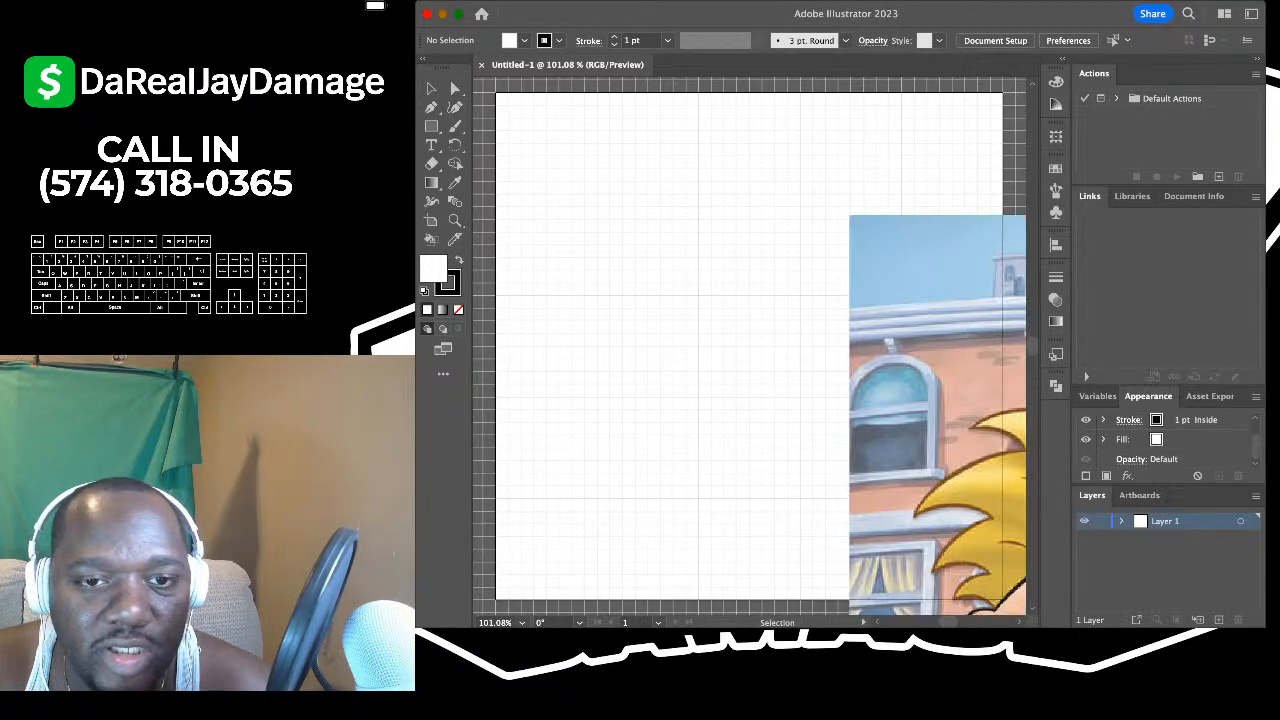
pyautogui.moveTo(940, 400); pyautogui.dragTo(702, 287)
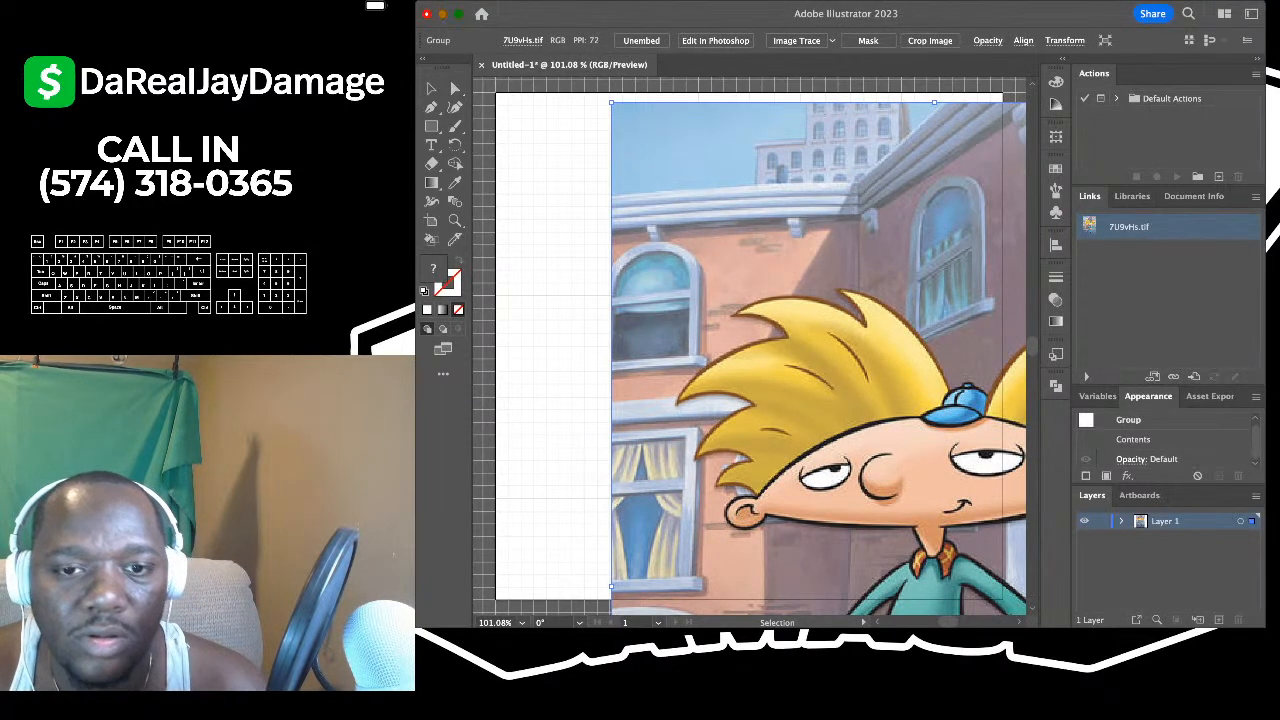
pyautogui.hscroll(3, 750, 346)
pyautogui.hscroll(-3, 750, 346)
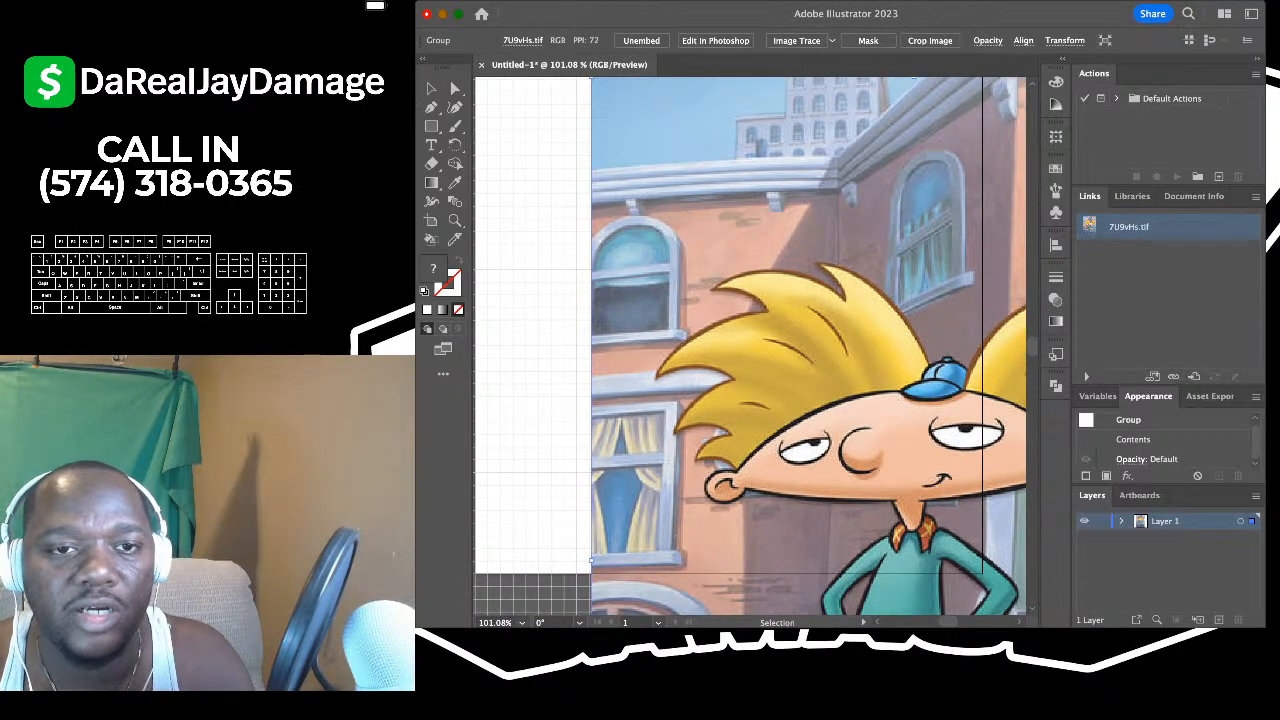
# - Scale the yellow-haired character image down proportionally to about 148 PPI and place it against the artboard's right edge
pyautogui.scroll(2, 750, 346)
pyautogui.moveTo(881, 142); pyautogui.dragTo(881, 444)
pyautogui.moveTo(850, 540); pyautogui.dragTo(748, 200)
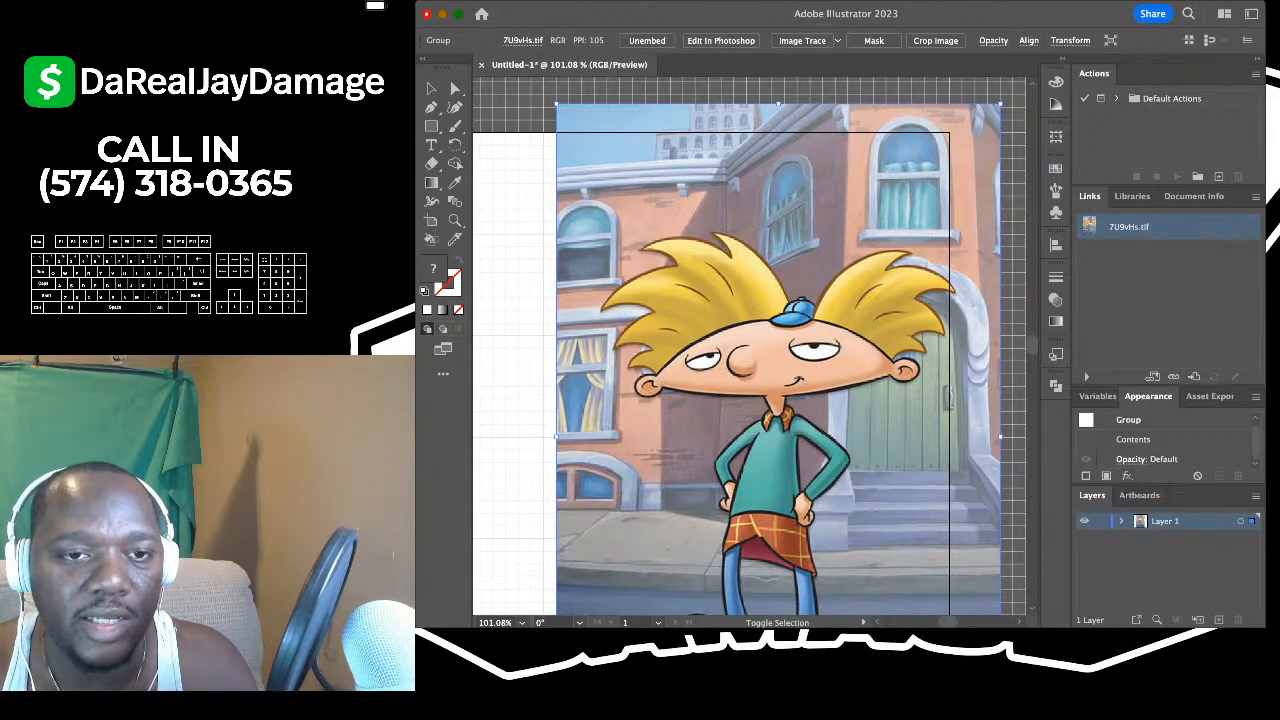
pyautogui.moveTo(778, 104); pyautogui.dragTo(778, 299)
pyautogui.moveTo(785, 430); pyautogui.dragTo(800, 308)
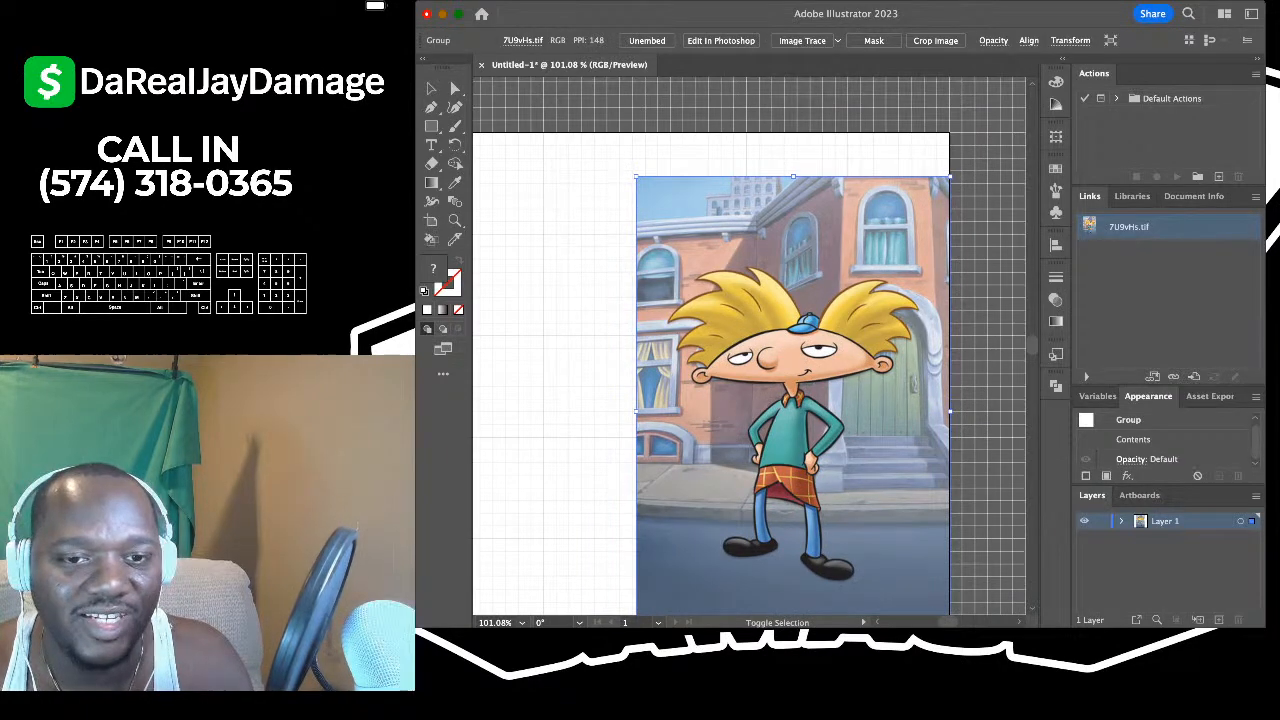
# - Rescale the yellow-haired character image proportionally to about 125 PPI, keeping it over the right part of the artboard
pyautogui.moveTo(793, 177); pyautogui.dragTo(793, 417)
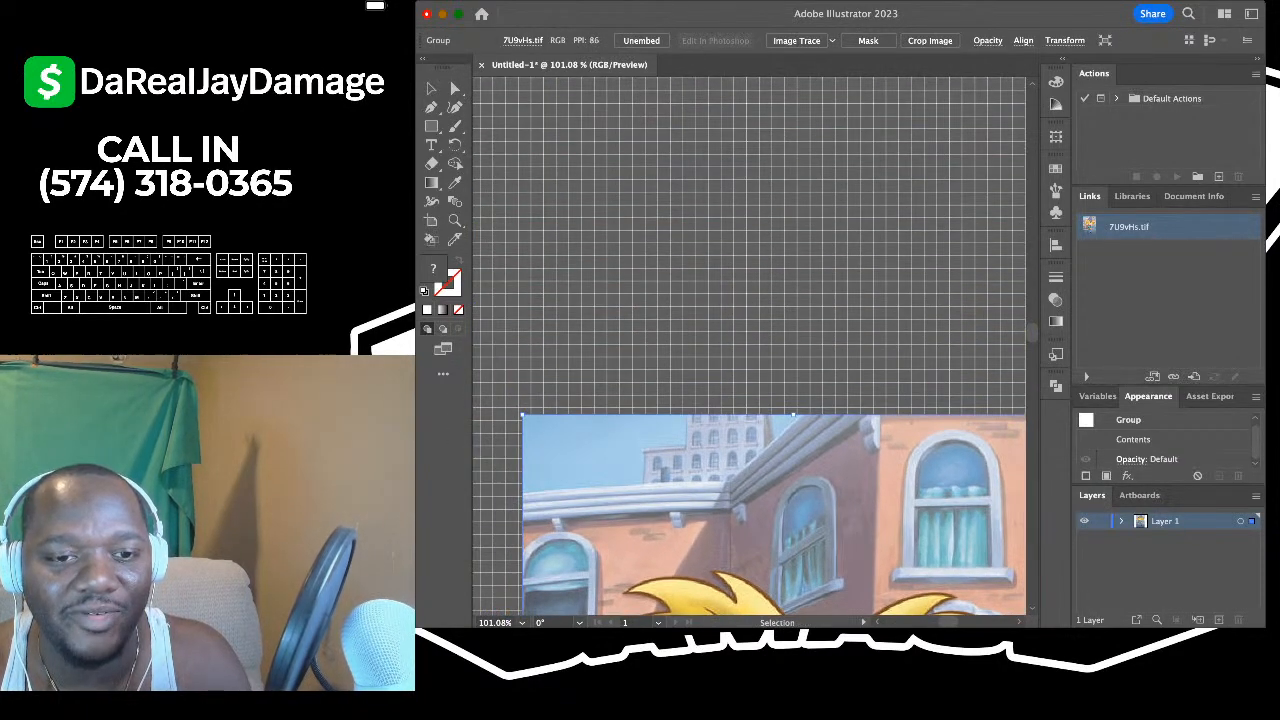
pyautogui.scroll(-5, 793, 417)
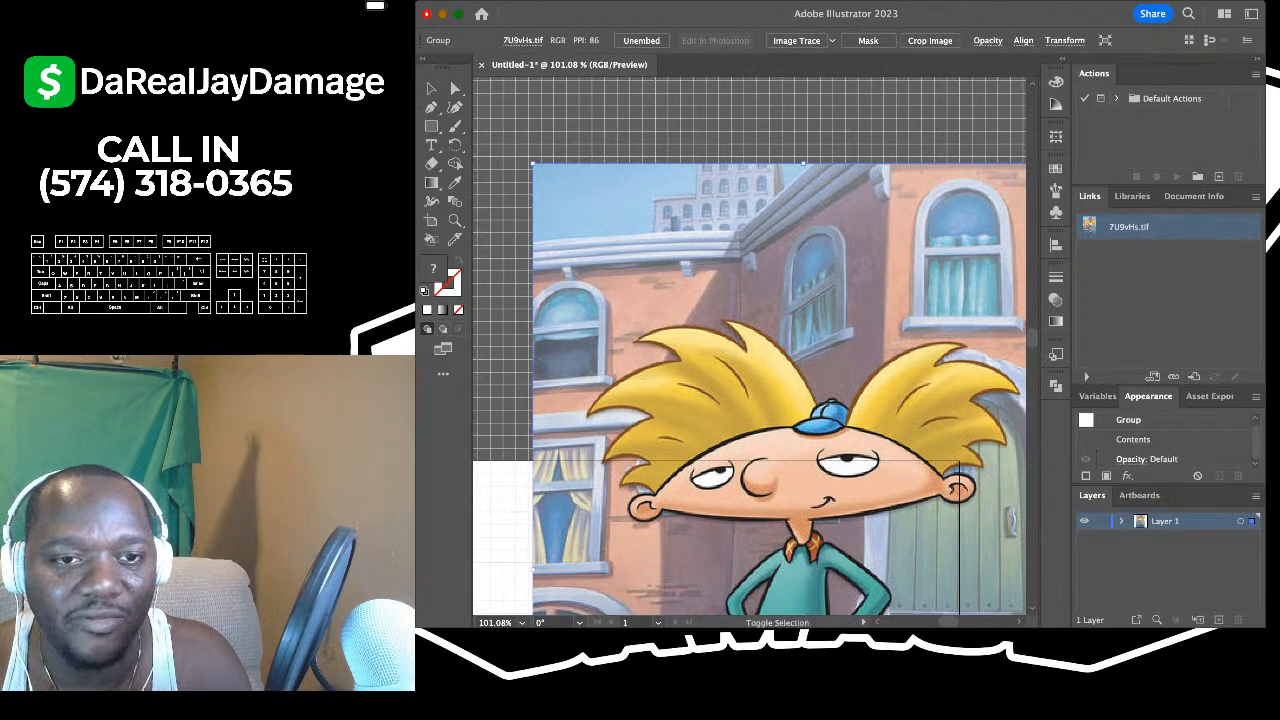
pyautogui.moveTo(803, 163); pyautogui.dragTo(800, 438)
pyautogui.scroll(-5, 803, 310)
pyautogui.scroll(-1, 803, 310)
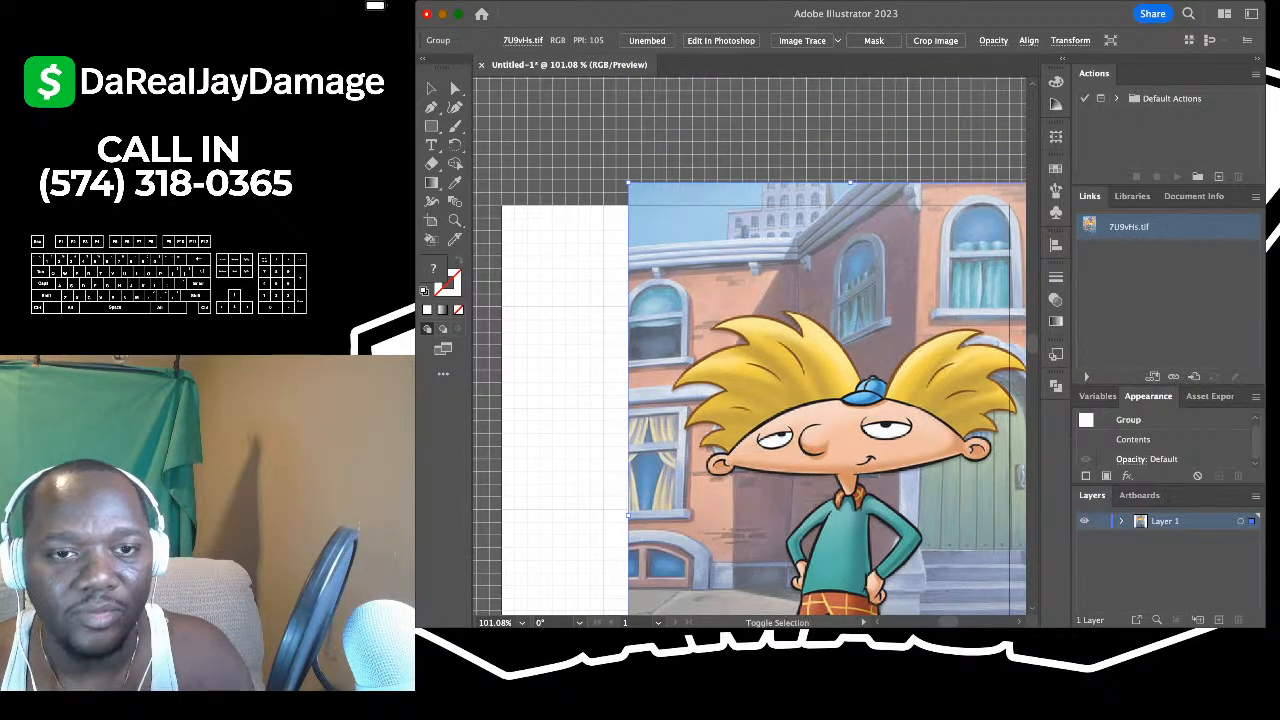
pyautogui.moveTo(843, 183); pyautogui.dragTo(843, 287)
pyautogui.moveTo(843, 345)
pyautogui.mouseDown()
pyautogui.moveTo(859, 342)
pyautogui.moveTo(848, 345)
pyautogui.mouseUp()
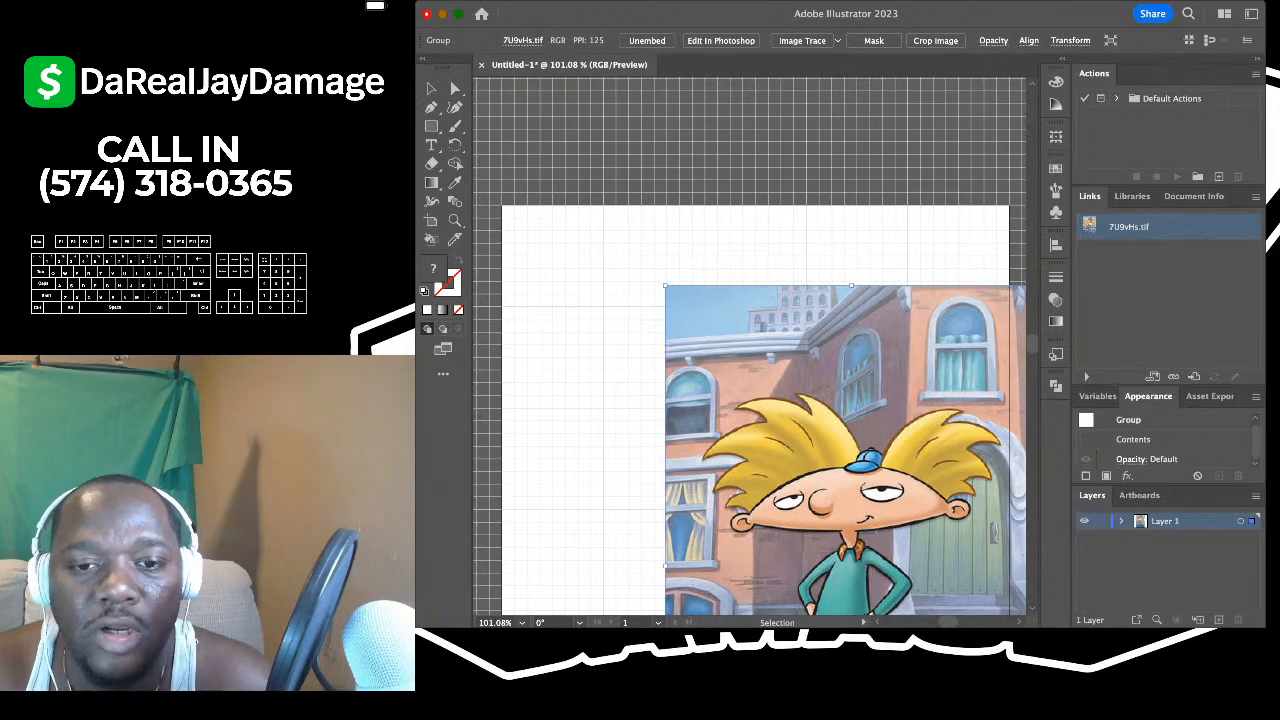
# - Nudge the yellow-haired character image slightly upward on the artboard and deselect it
pyautogui.scroll(-4, 834, 402)
pyautogui.scroll(-2, 834, 400)
pyautogui.scroll(5, 834, 396)
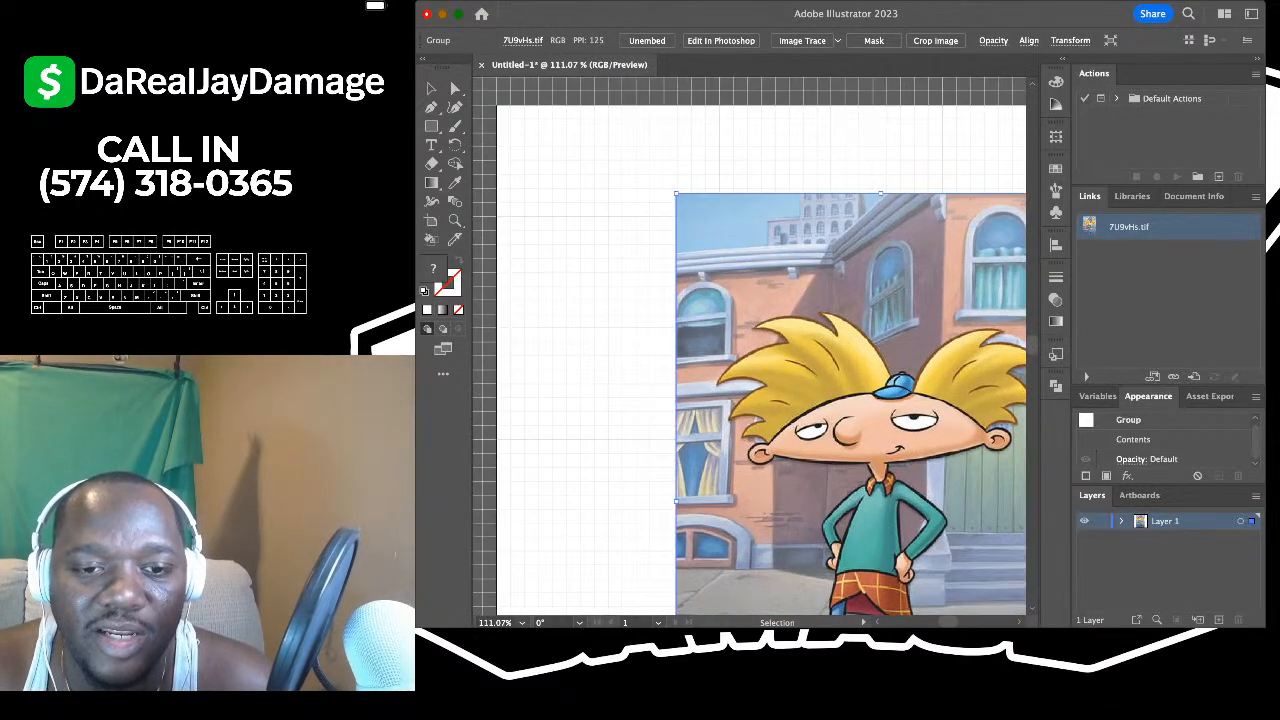
pyautogui.scroll(-2, 830, 390)
pyautogui.scroll(-1, 830, 390)
pyautogui.moveTo(830, 390); pyautogui.dragTo(832, 379)
pyautogui.press('super+shift+a')
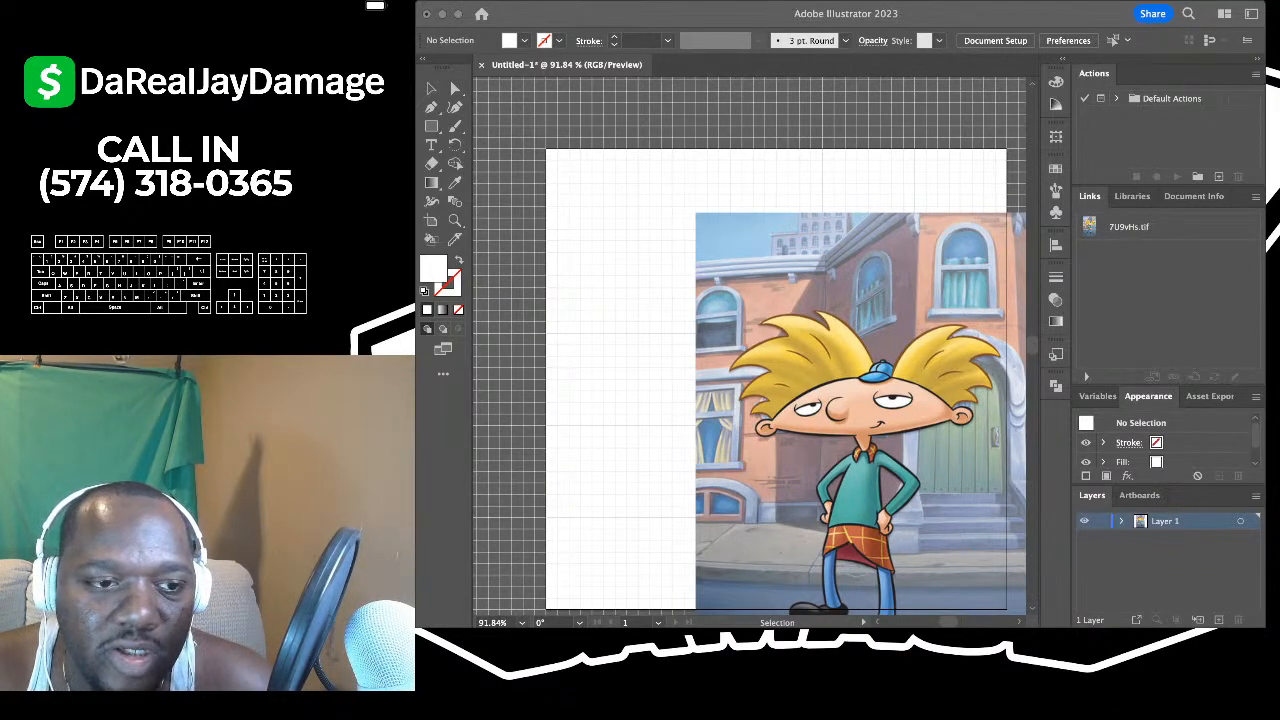
# - Paste the image of the character in the red number 33 jersey and bring the whole figure into view
pyautogui.press('super+v')
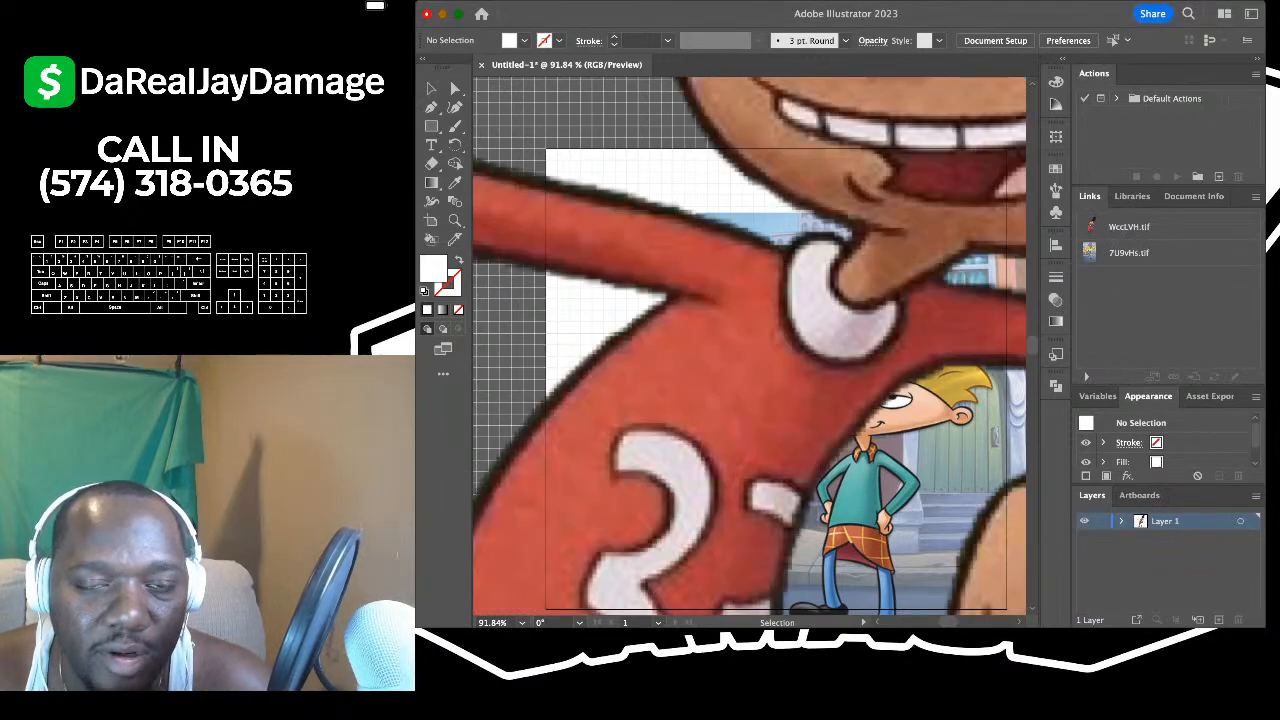
pyautogui.press('super+minus')
pyautogui.press('super+minus')
pyautogui.press('super+minus')
pyautogui.press('super+minus')
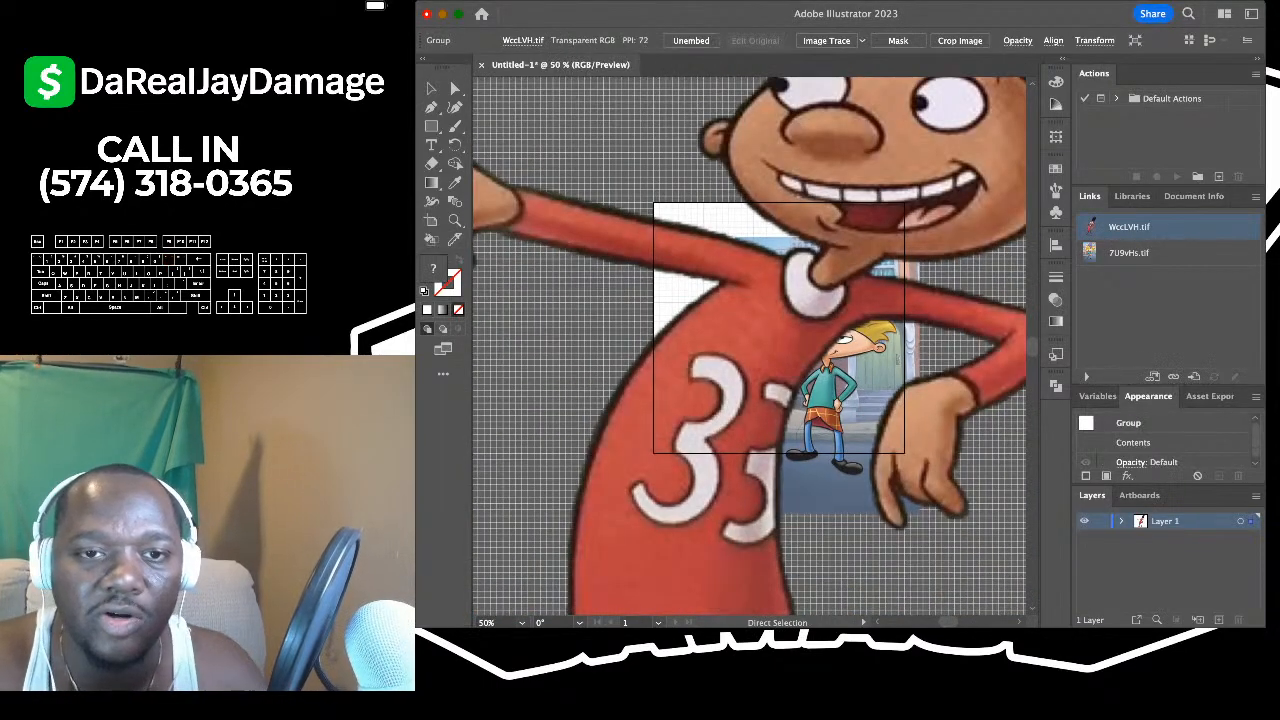
pyautogui.scroll(2, 750, 345)
pyautogui.hscroll(-2, 750, 345)
pyautogui.scroll(2, 750, 345)
pyautogui.hscroll(2, 750, 345)
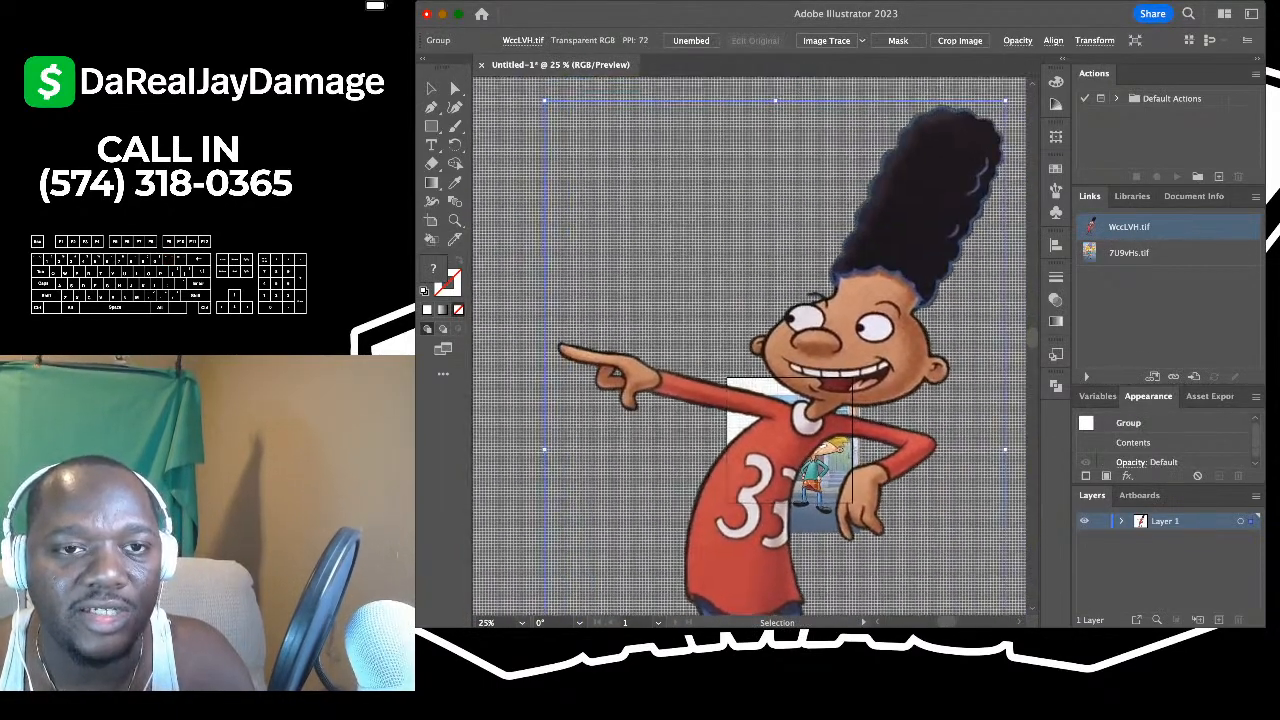
# - Scale the red-jersey character down proportionally to about 347 PPI and place him to the left of the yellow-haired character
pyautogui.moveTo(760, 117); pyautogui.dragTo(760, 523)
pyautogui.moveTo(818, 572); pyautogui.dragTo(778, 337)
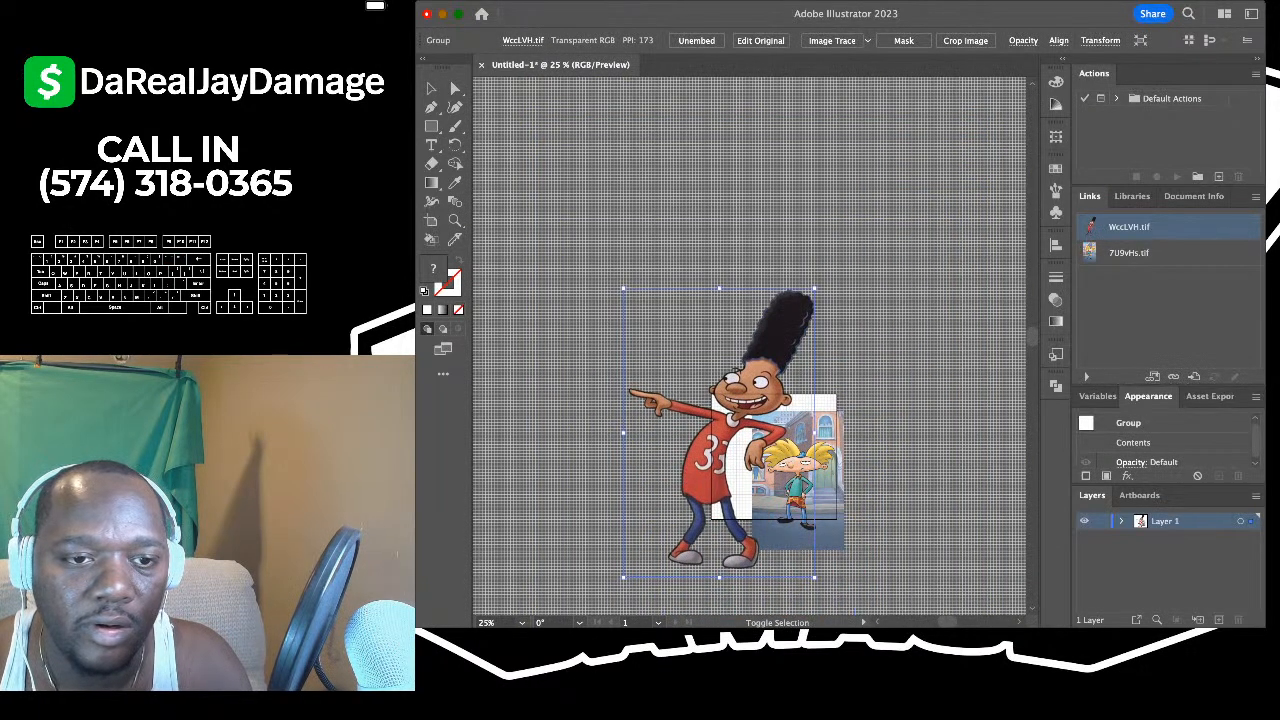
pyautogui.moveTo(719, 288); pyautogui.dragTo(719, 433)
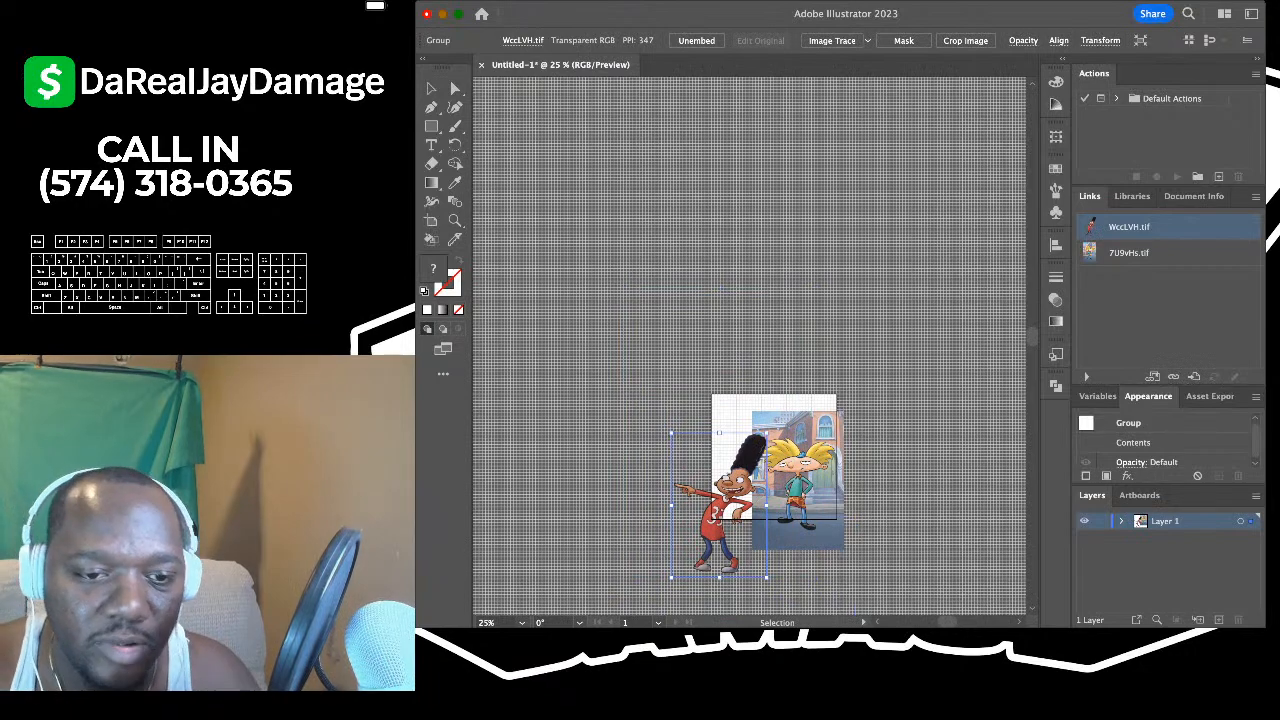
pyautogui.moveTo(719, 500); pyautogui.dragTo(724, 478)
# - Examine the relative size and placement of the two characters up close, and deselect the pasted image
pyautogui.press('super+equal')
pyautogui.press('super+equal')
pyautogui.press('super+equal')
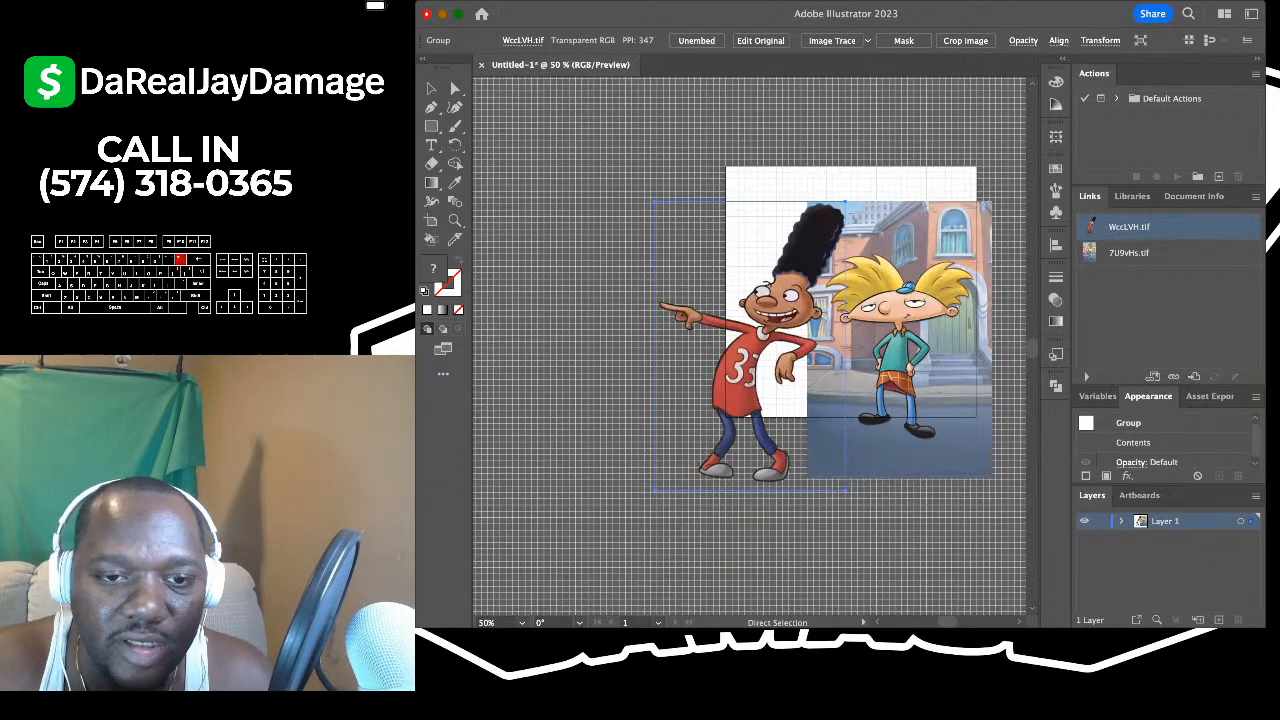
pyautogui.hscroll(5, 750, 345)
pyautogui.scroll(1, 750, 345)
pyautogui.press('super+minus')
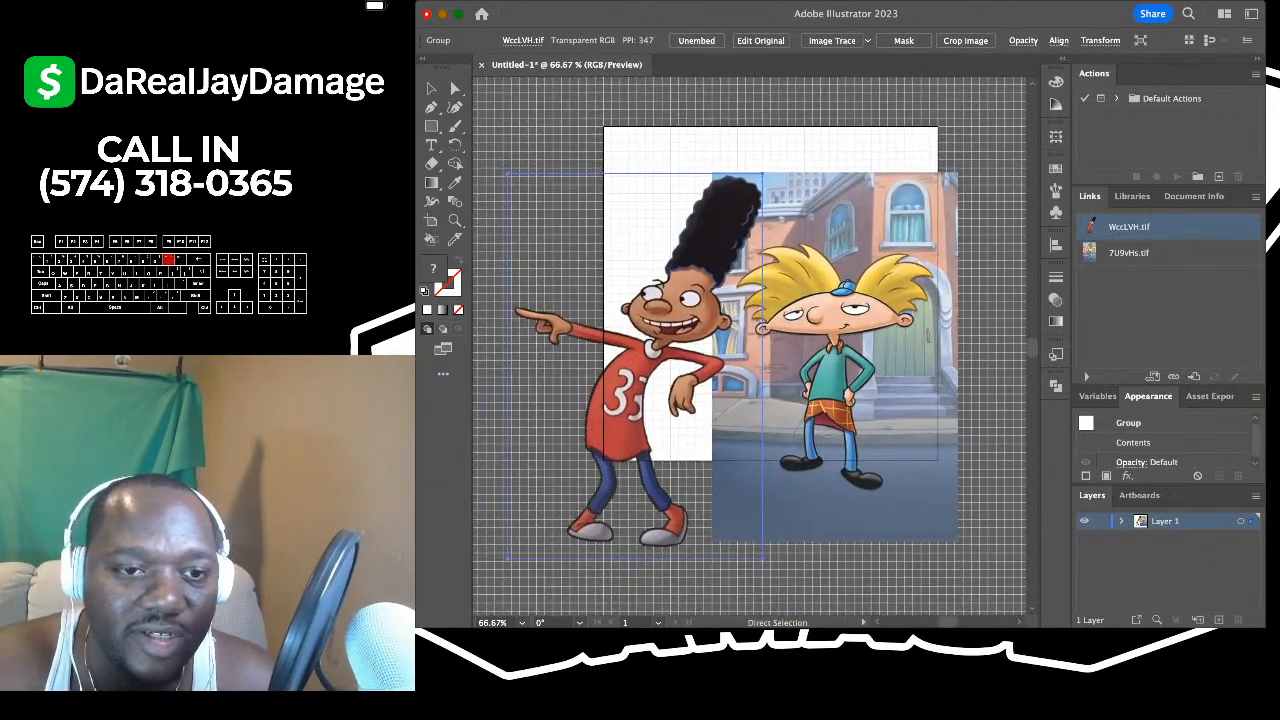
pyautogui.press('super+equal')
pyautogui.press('super+equal')
pyautogui.scroll(2, 750, 345)
pyautogui.hscroll(5, 750, 345)
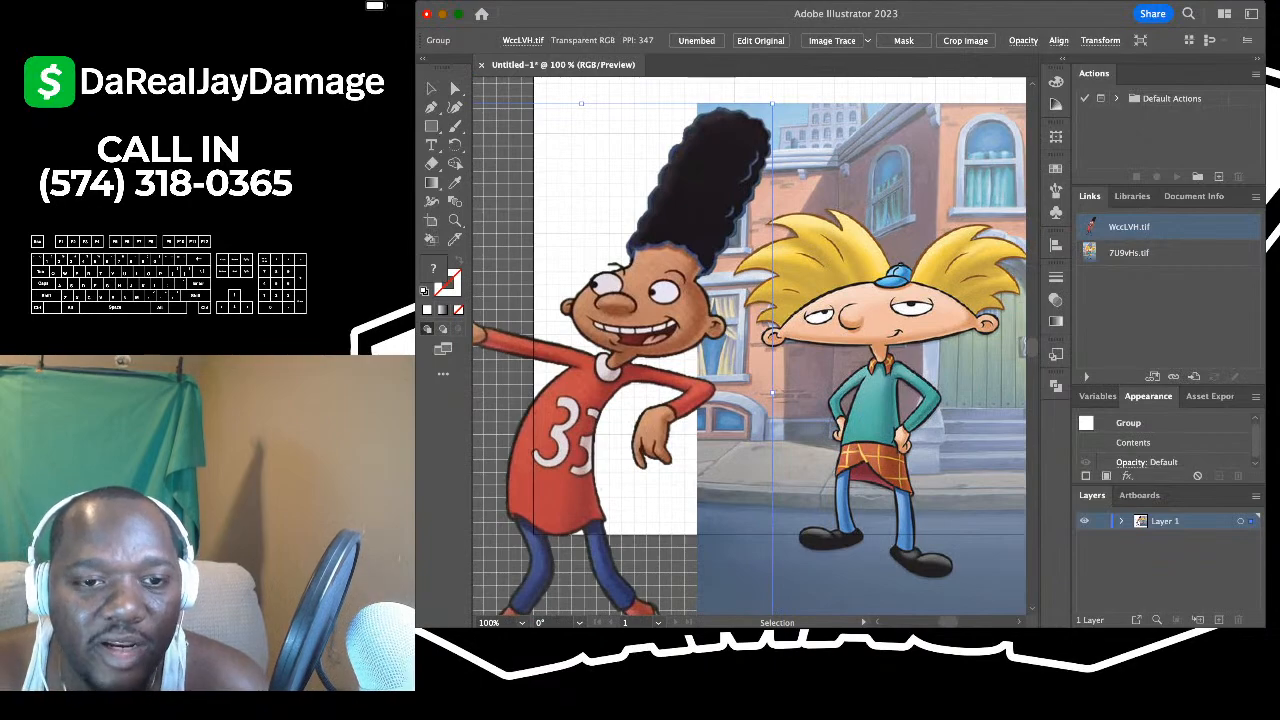
pyautogui.press('super+shift+a')
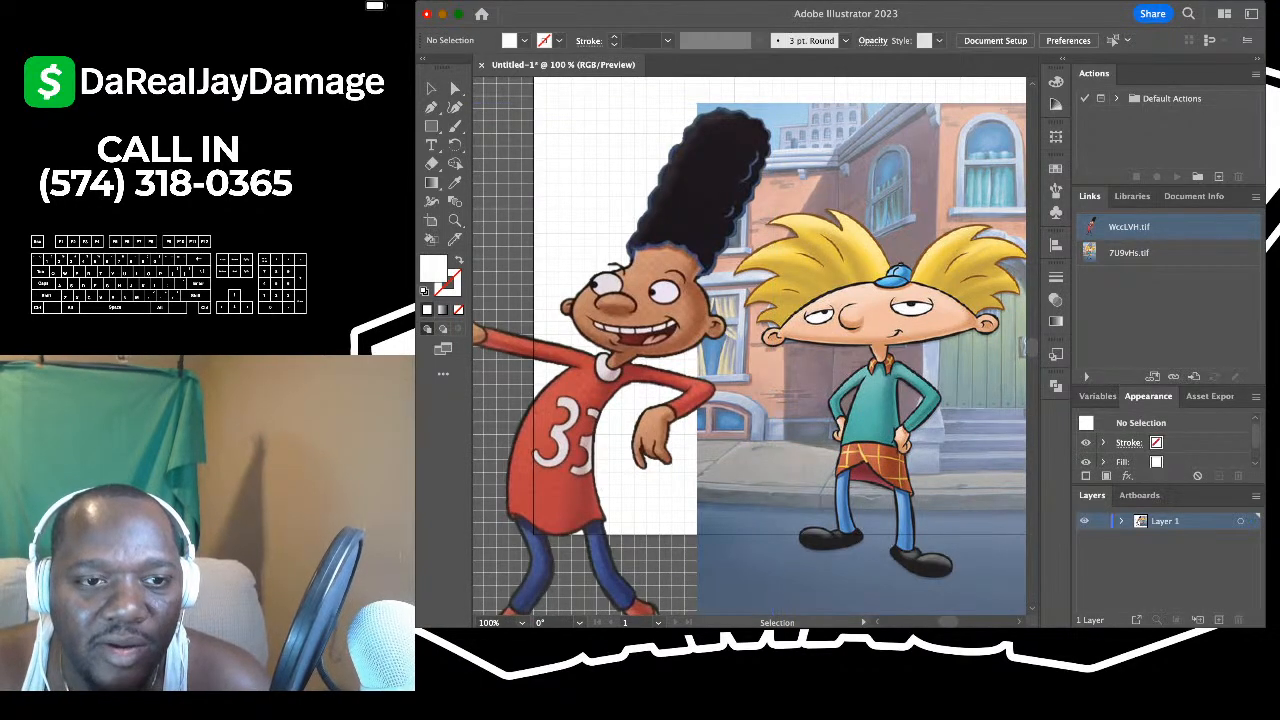
# - Scale both character images down together proportionally, reposition them over the artboard, and deselect them
pyautogui.scroll(1, 750, 345)
pyautogui.hscroll(1, 750, 345)
pyautogui.scroll(1, 750, 345)
pyautogui.hscroll(1, 750, 345)
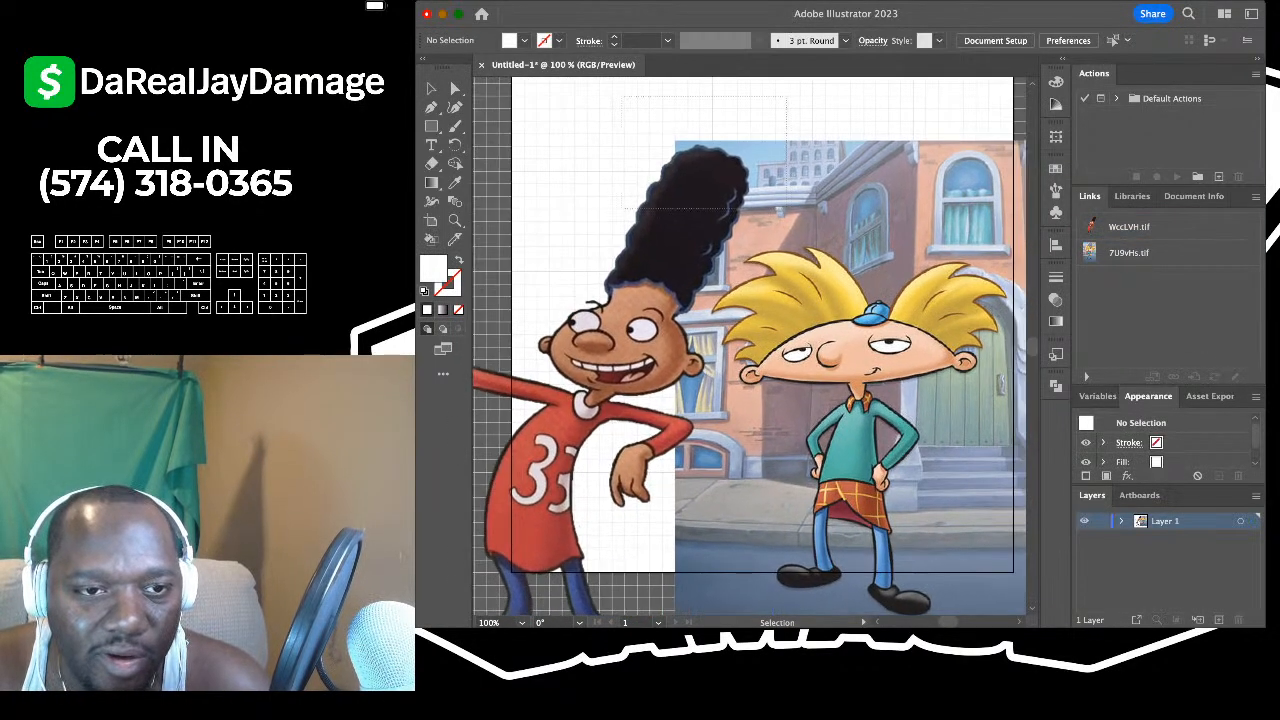
pyautogui.press('super+a')
pyautogui.moveTo(750, 345); pyautogui.dragTo(773, 302)
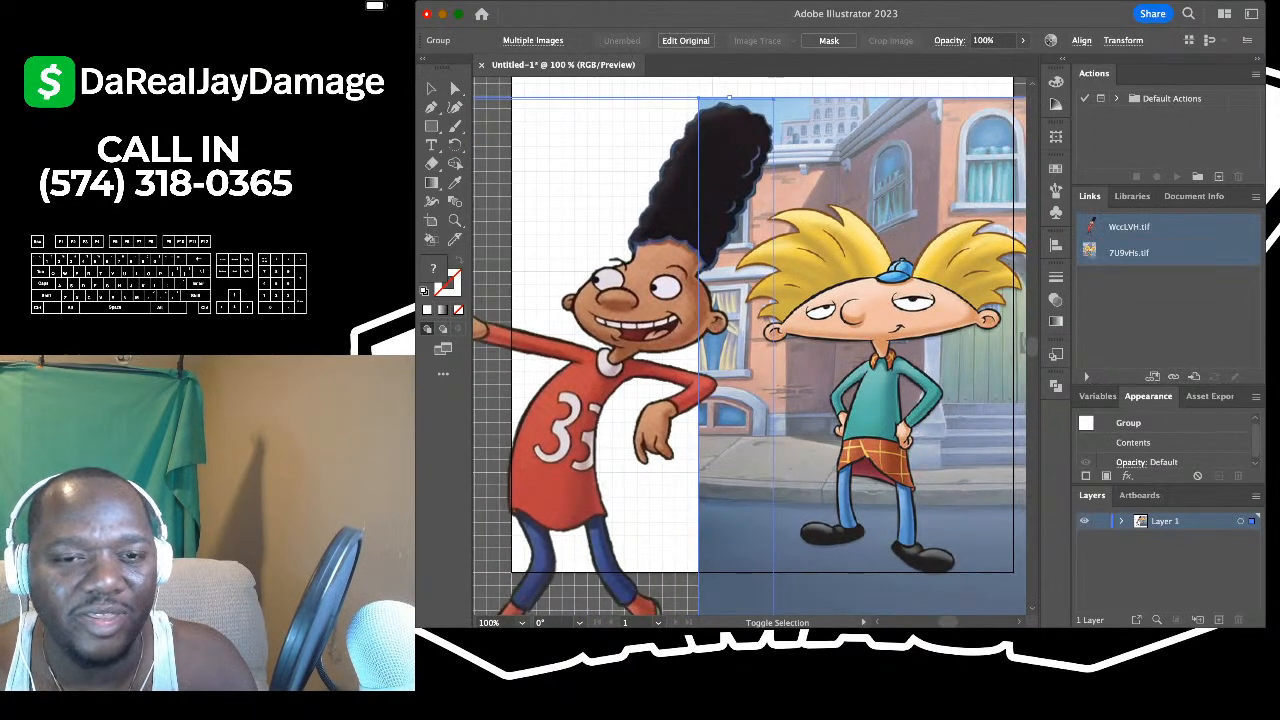
pyautogui.moveTo(729, 98); pyautogui.dragTo(729, 197)
pyautogui.moveTo(760, 400); pyautogui.dragTo(745, 333)
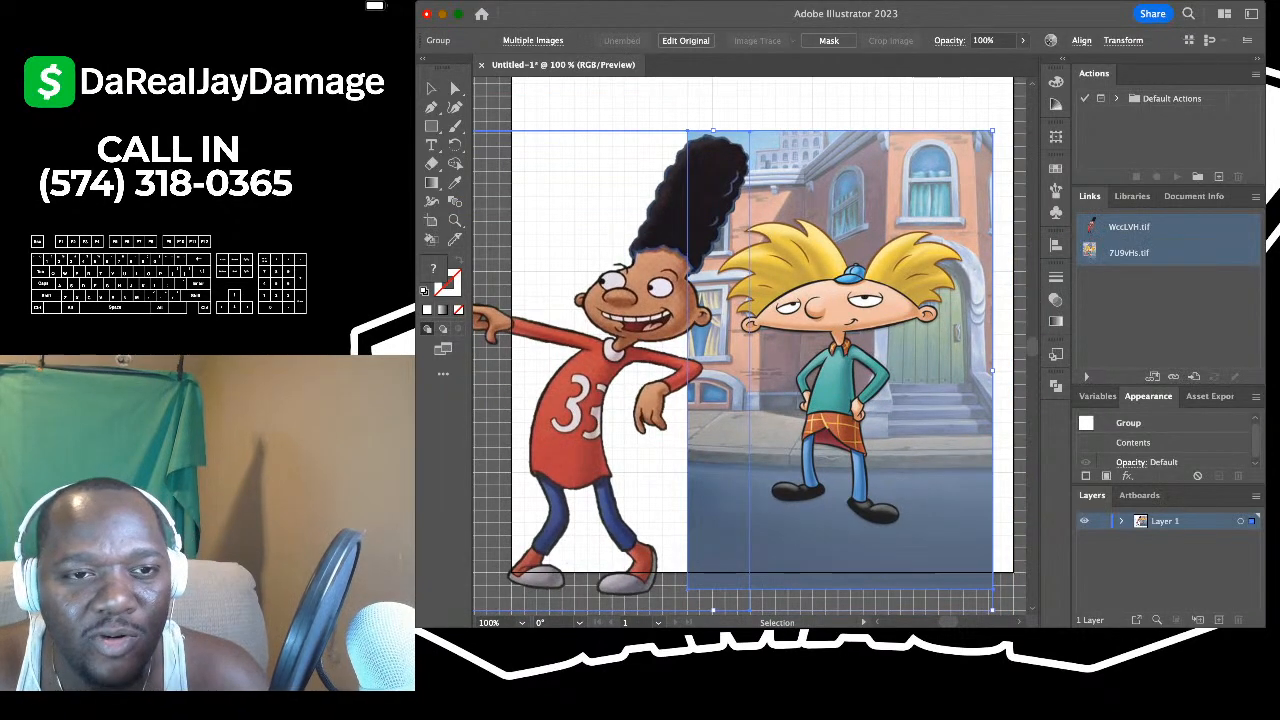
pyautogui.press('super+shift+a')
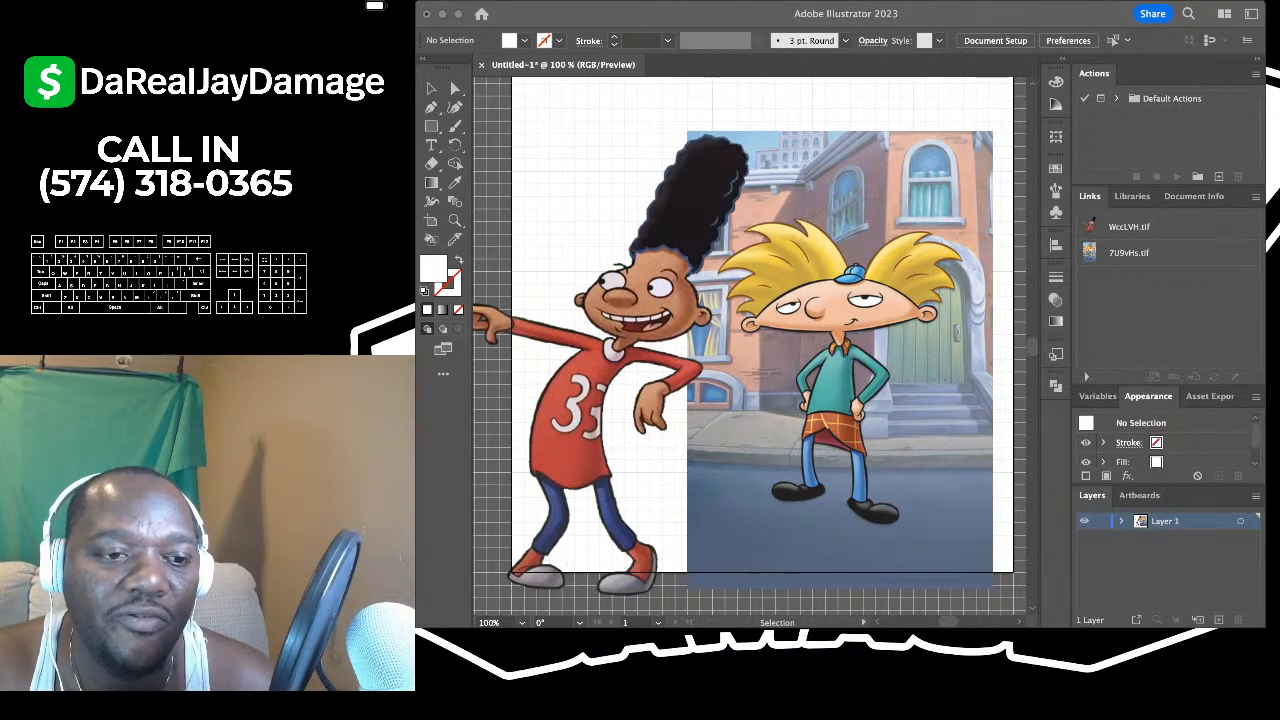
pyautogui.press('super+Tab')
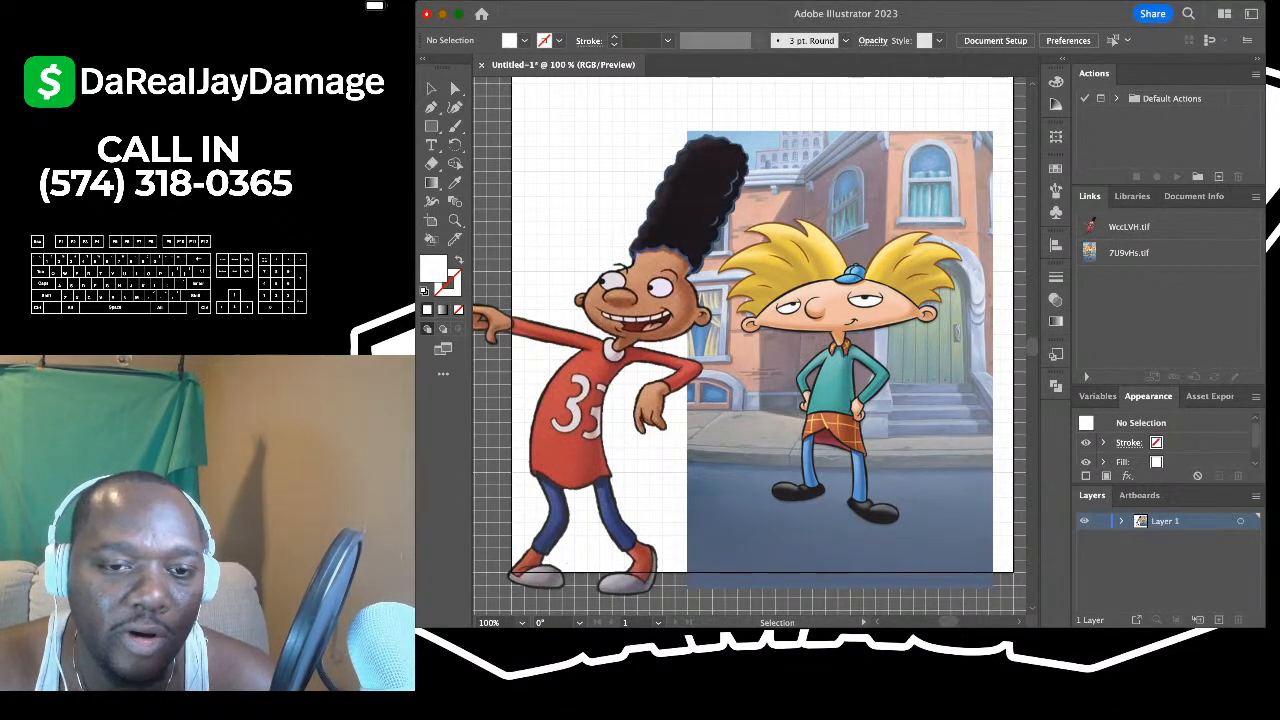
pyautogui.press('super+Tab')
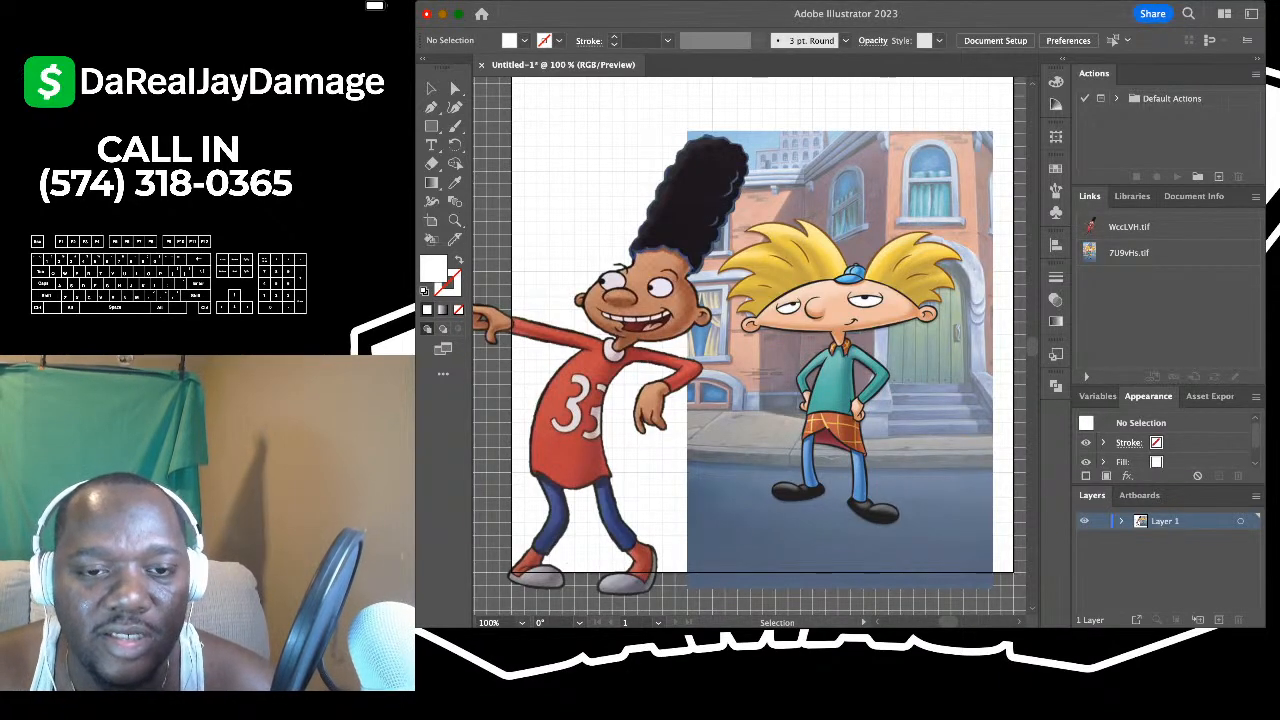
# - Move both character images together up and to the right so they line up with the artboard's right edge, and deselect them
pyautogui.hscroll(-3, 750, 345)
pyautogui.hscroll(3, 750, 345)
pyautogui.scroll(1, 750, 345)
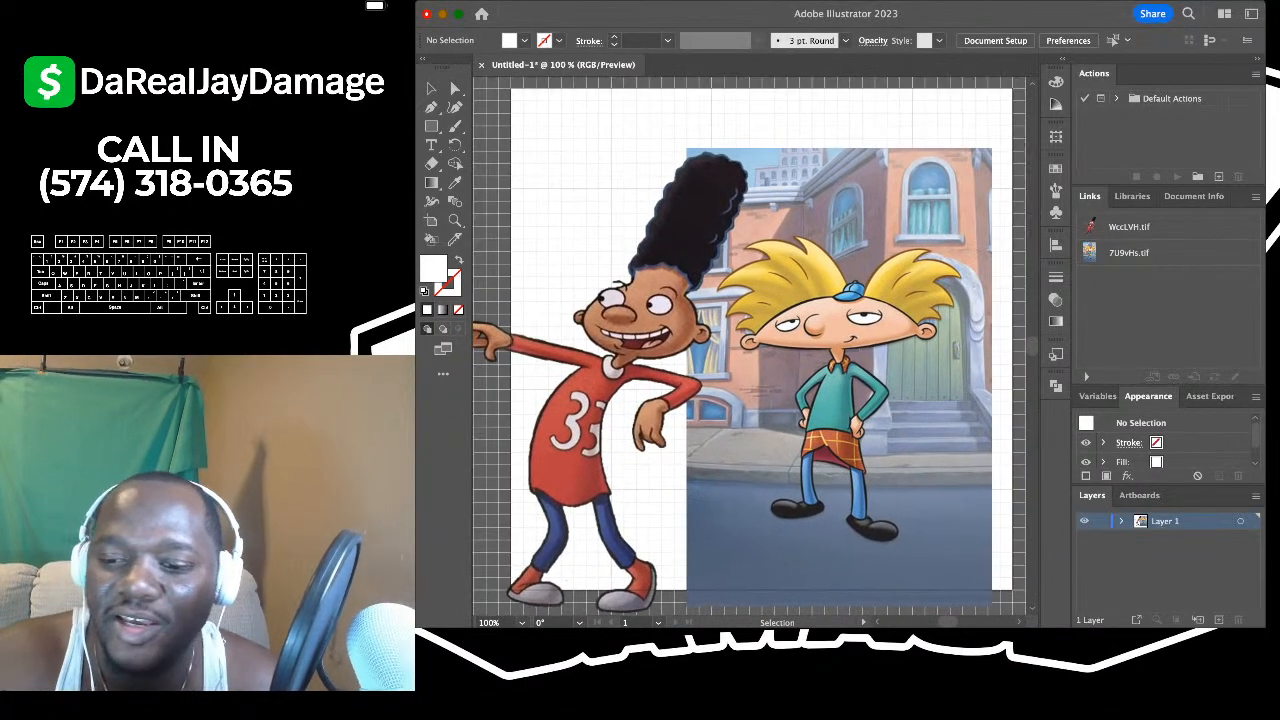
pyautogui.press('super+minus')
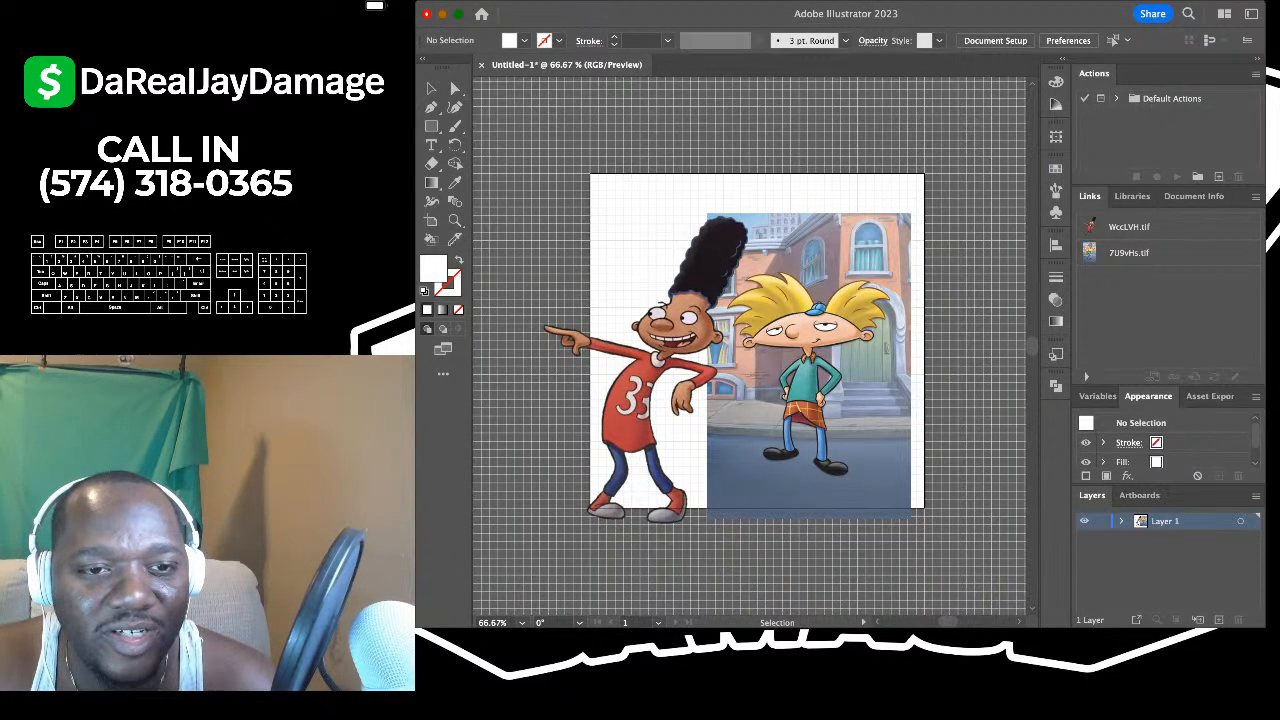
pyautogui.press('super+a')
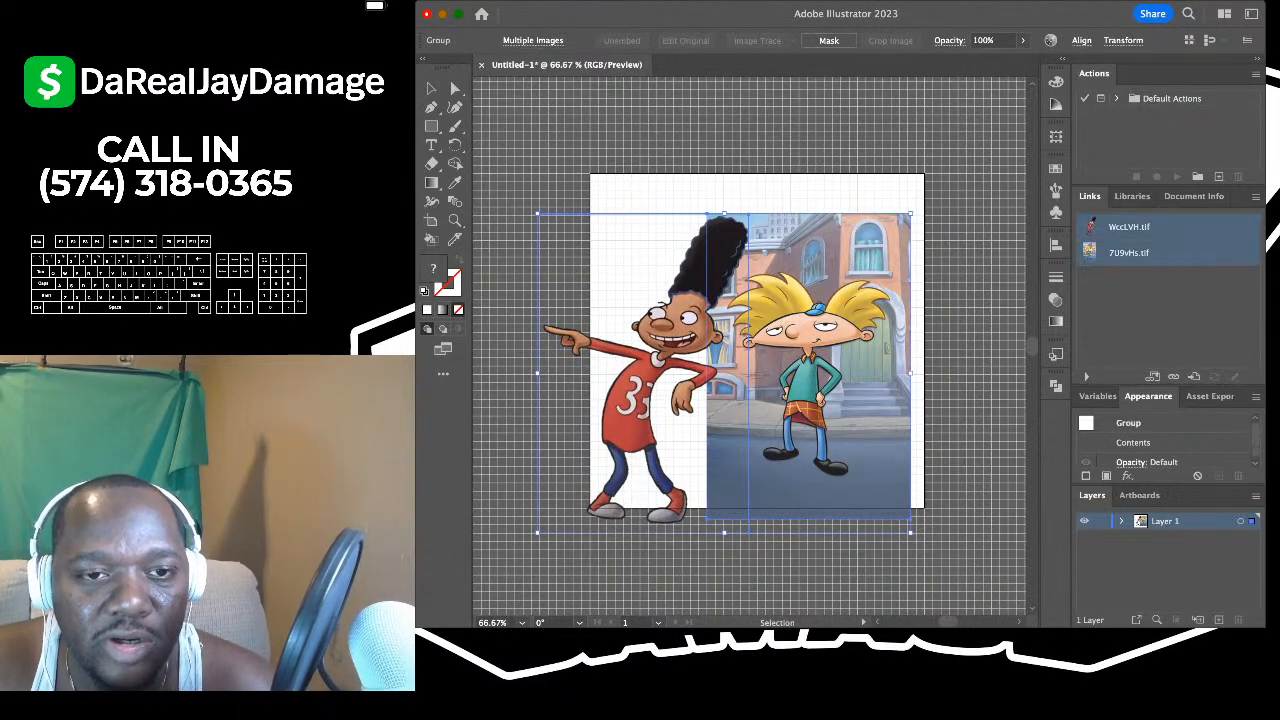
pyautogui.moveTo(780, 370)
pyautogui.mouseDown()
pyautogui.moveTo(803, 348)
pyautogui.moveTo(791, 363)
pyautogui.mouseUp()
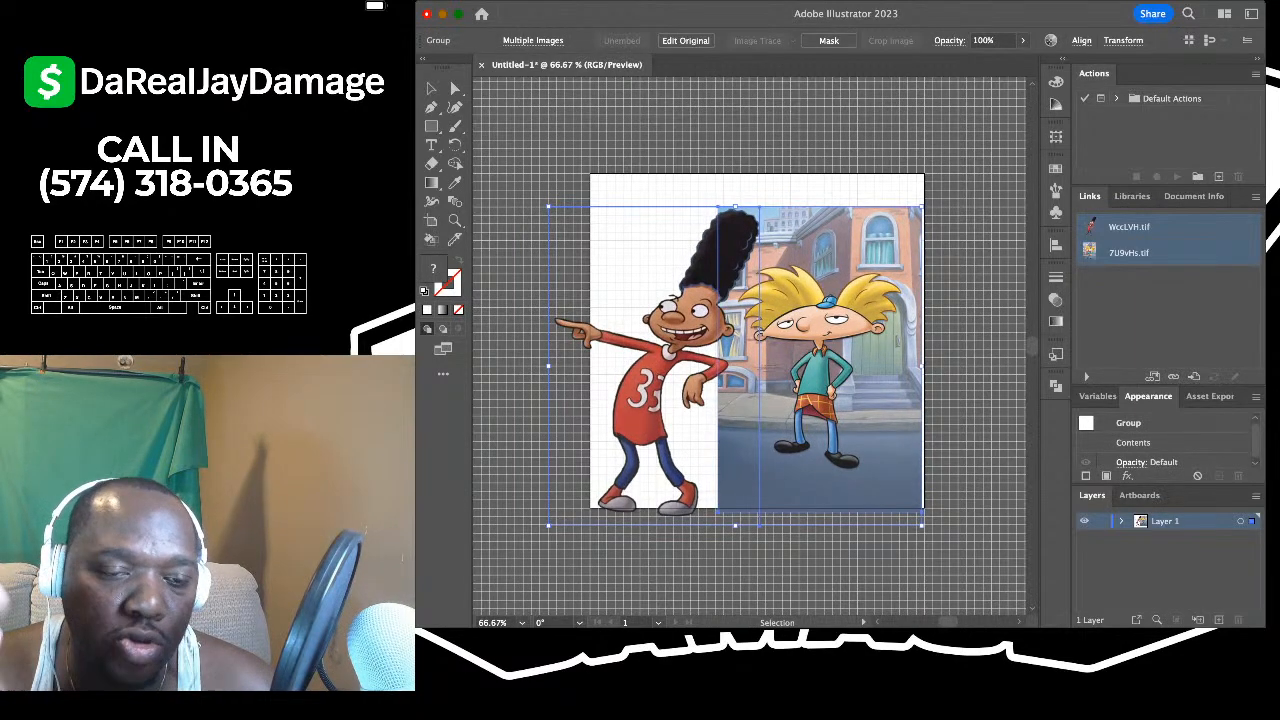
pyautogui.press('super+shift+a')
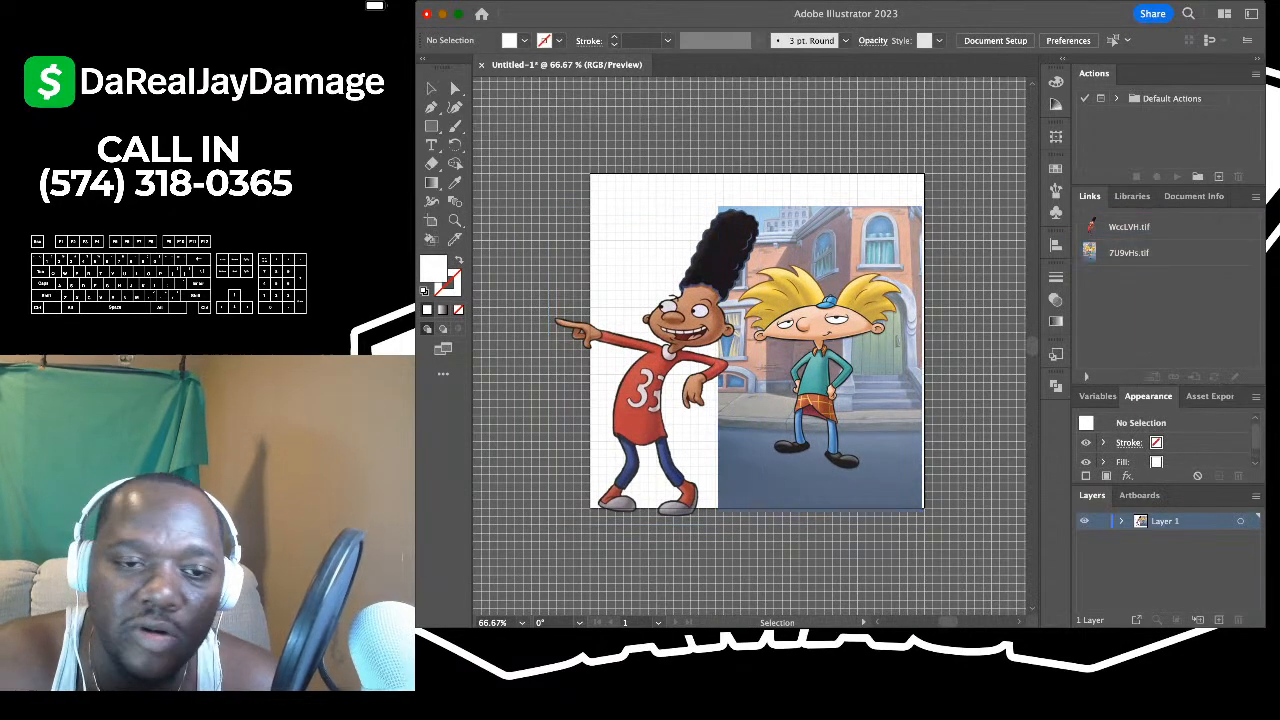
pyautogui.press('super+plus')
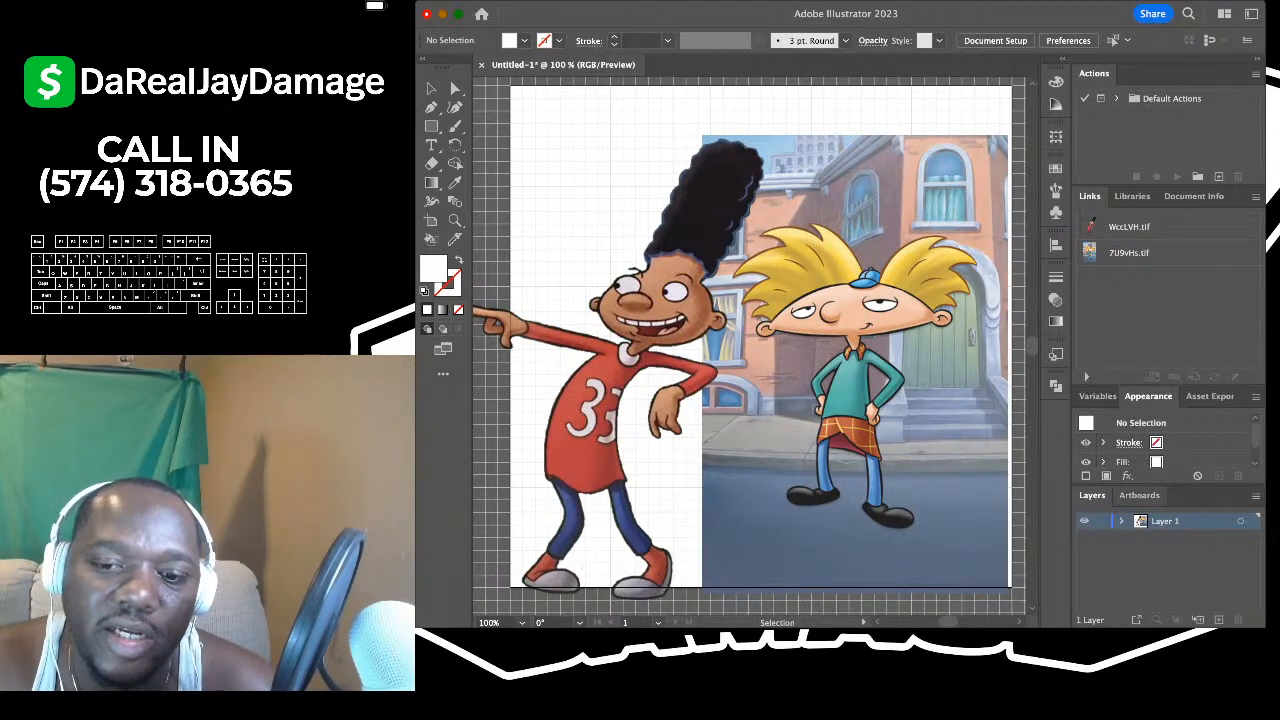
pyautogui.press('super+Tab')
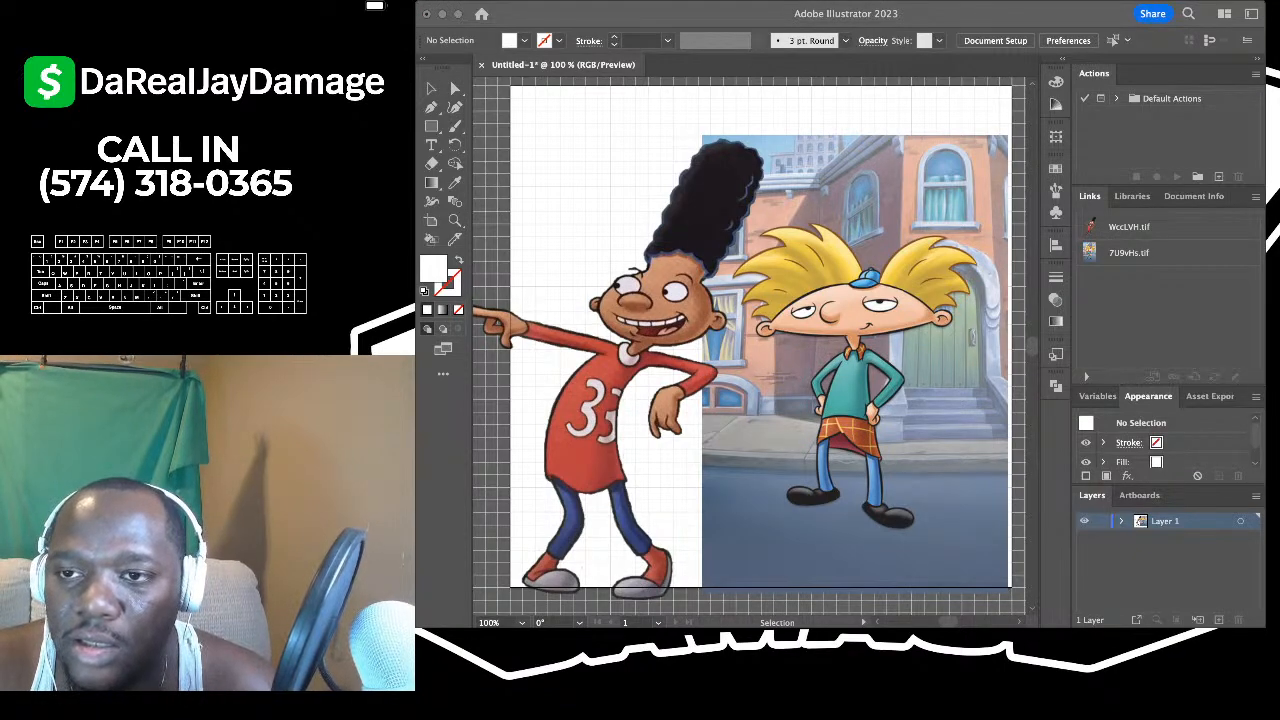
pyautogui.press('super+Tab')
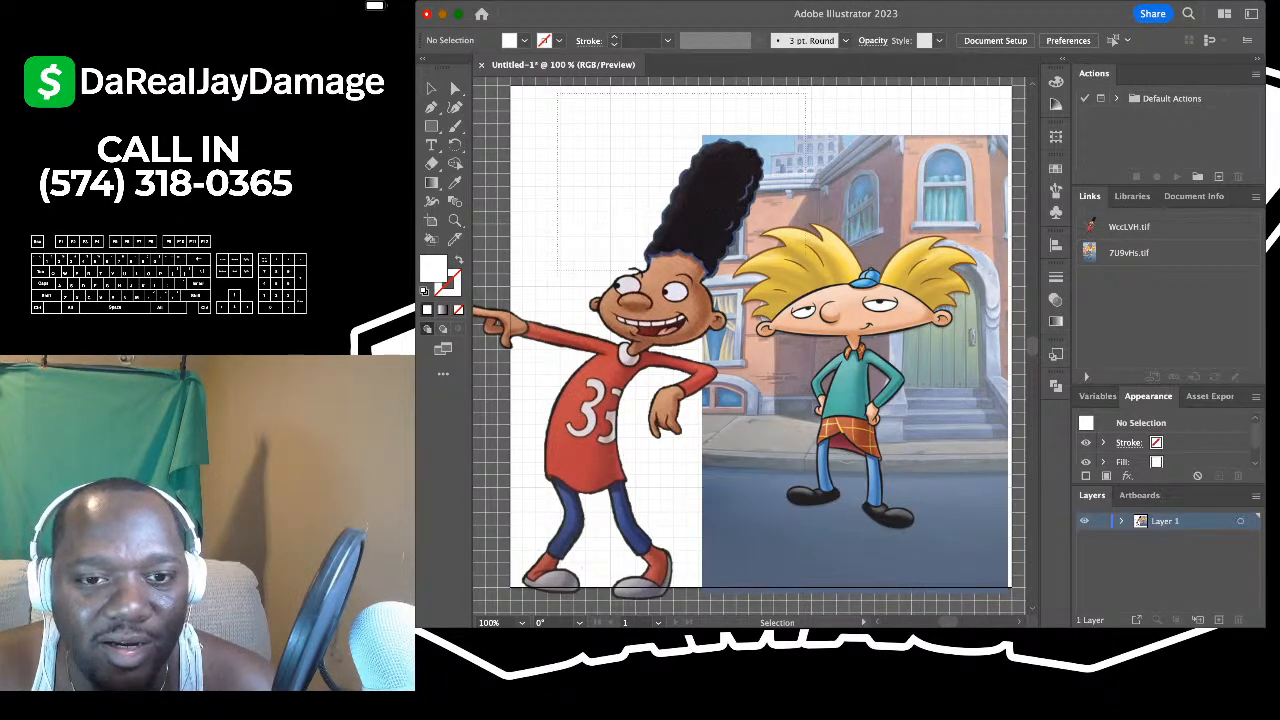
# - Turn Layer 1, which holds both character images, into a locked, dimmed template layer
pyautogui.press('super+a')
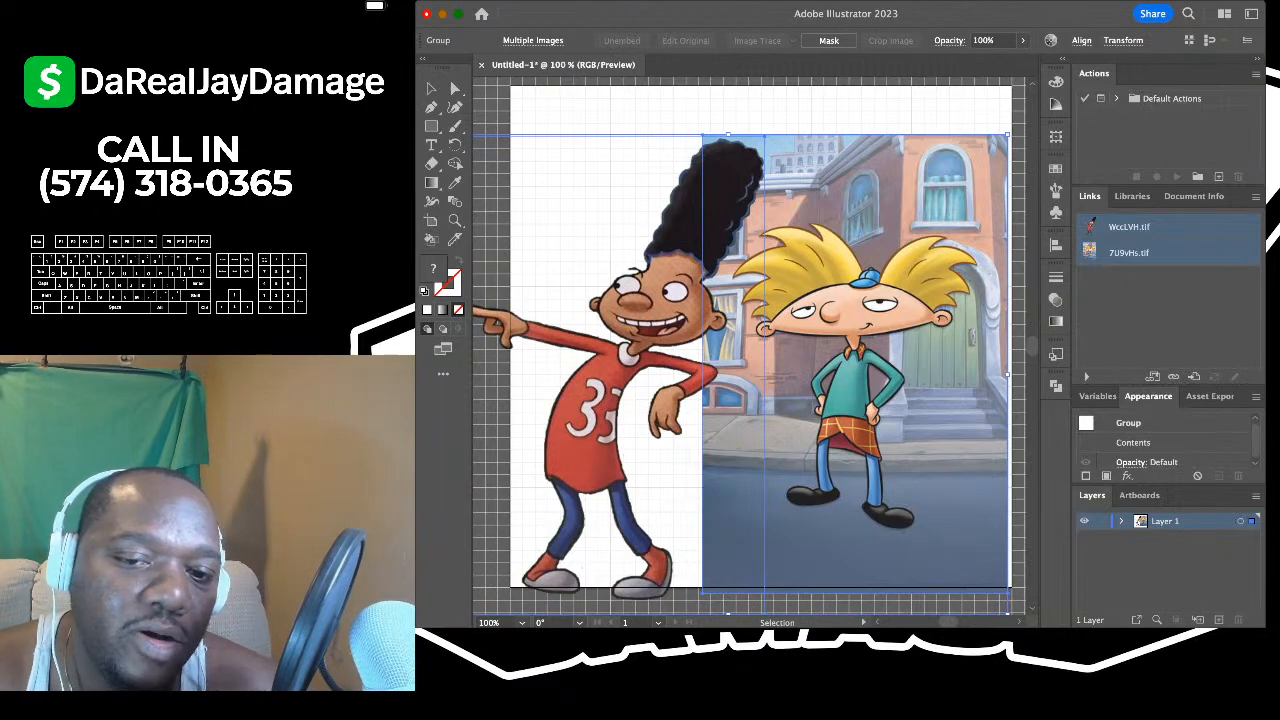
pyautogui.click(1165, 521)
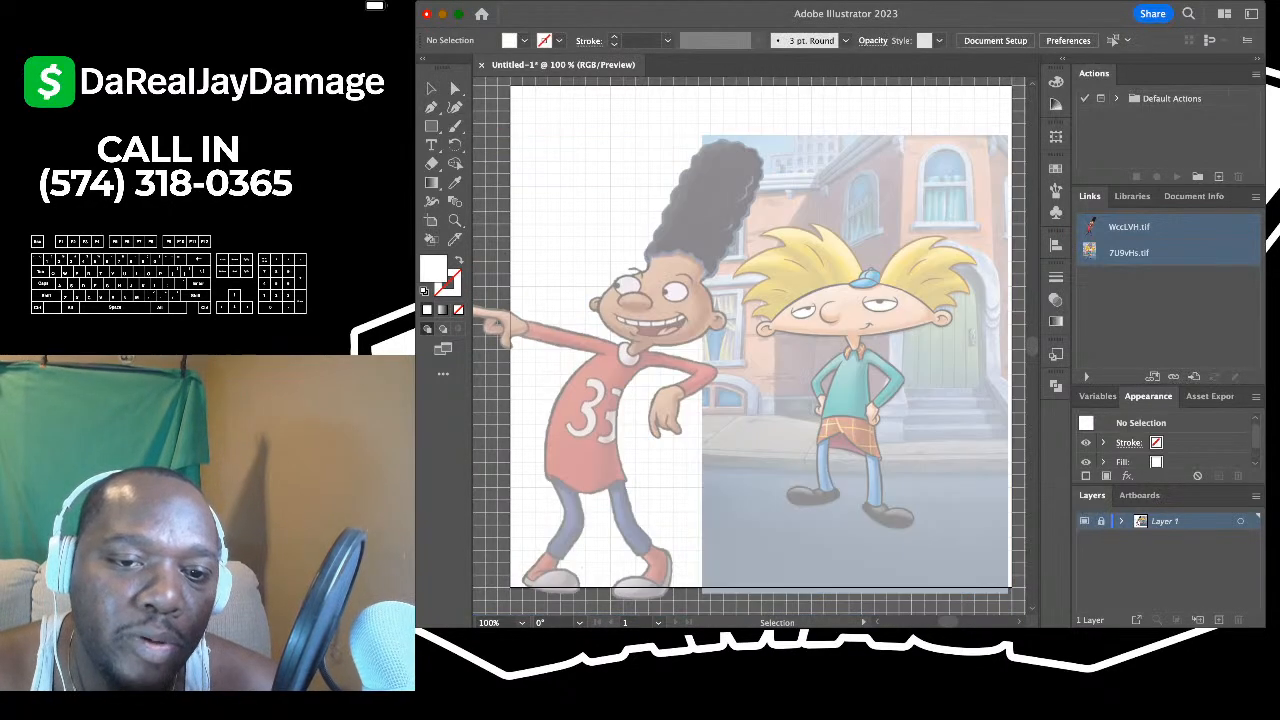
pyautogui.scroll(4, 755, 274)
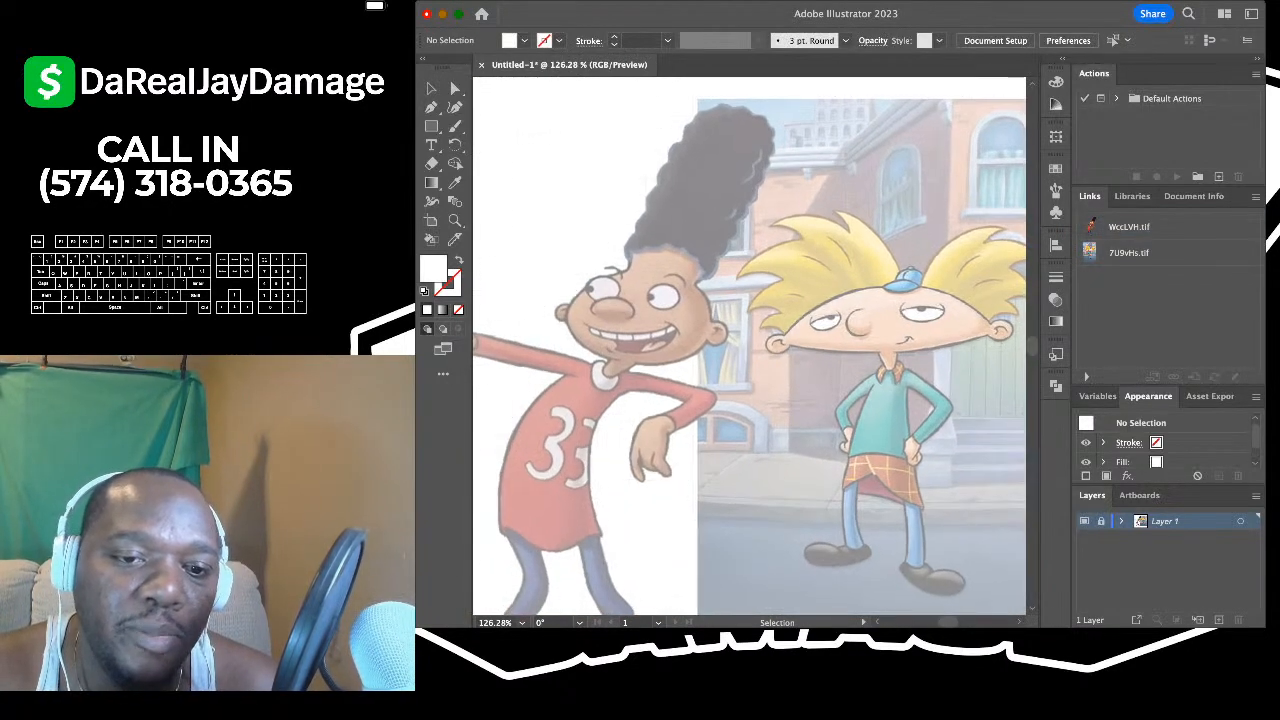
pyautogui.scroll(-2, 792, 300)
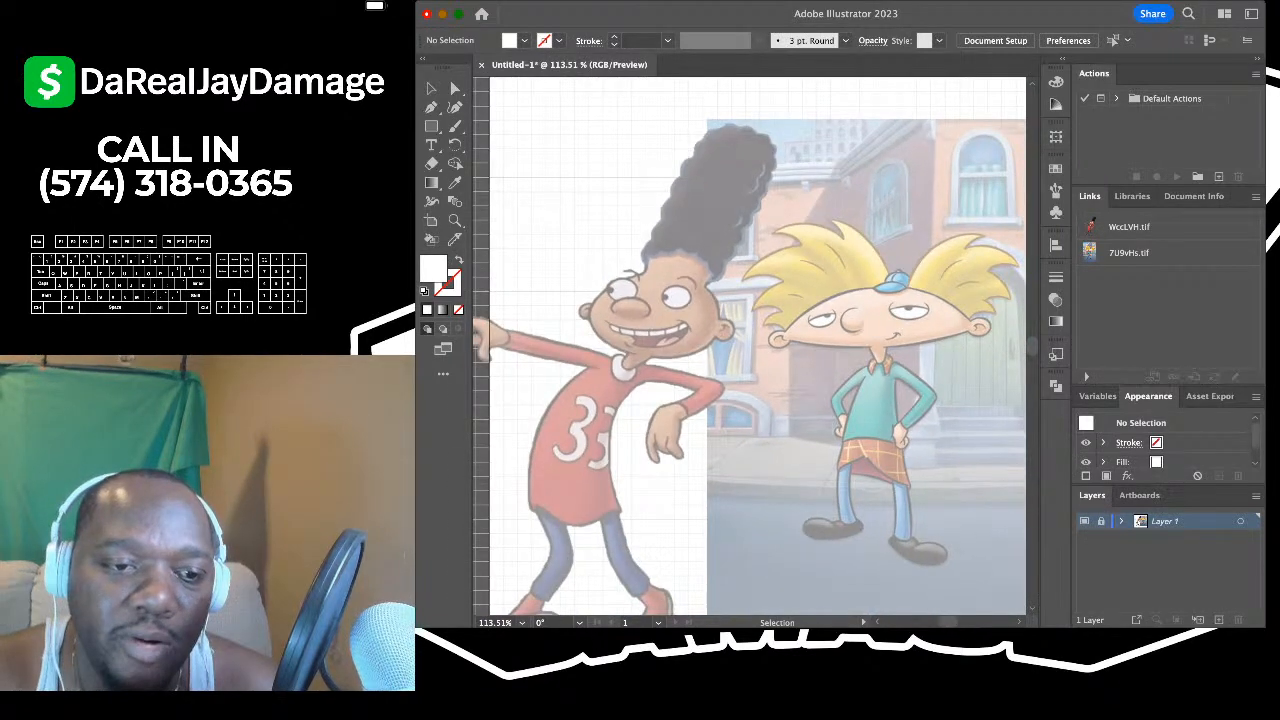
pyautogui.hscroll(3, 750, 345)
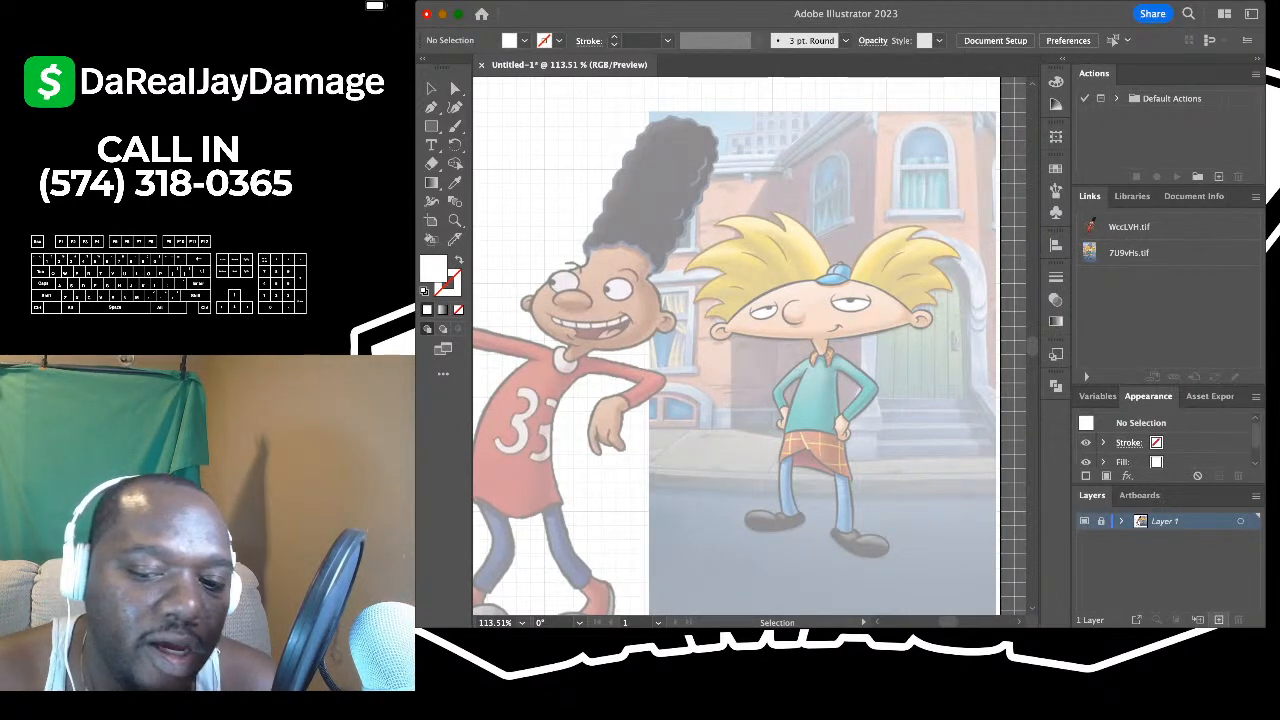
# - Add a new layer above the template layer and set no fill with a 1 pt black stroke
pyautogui.click(1218, 620)
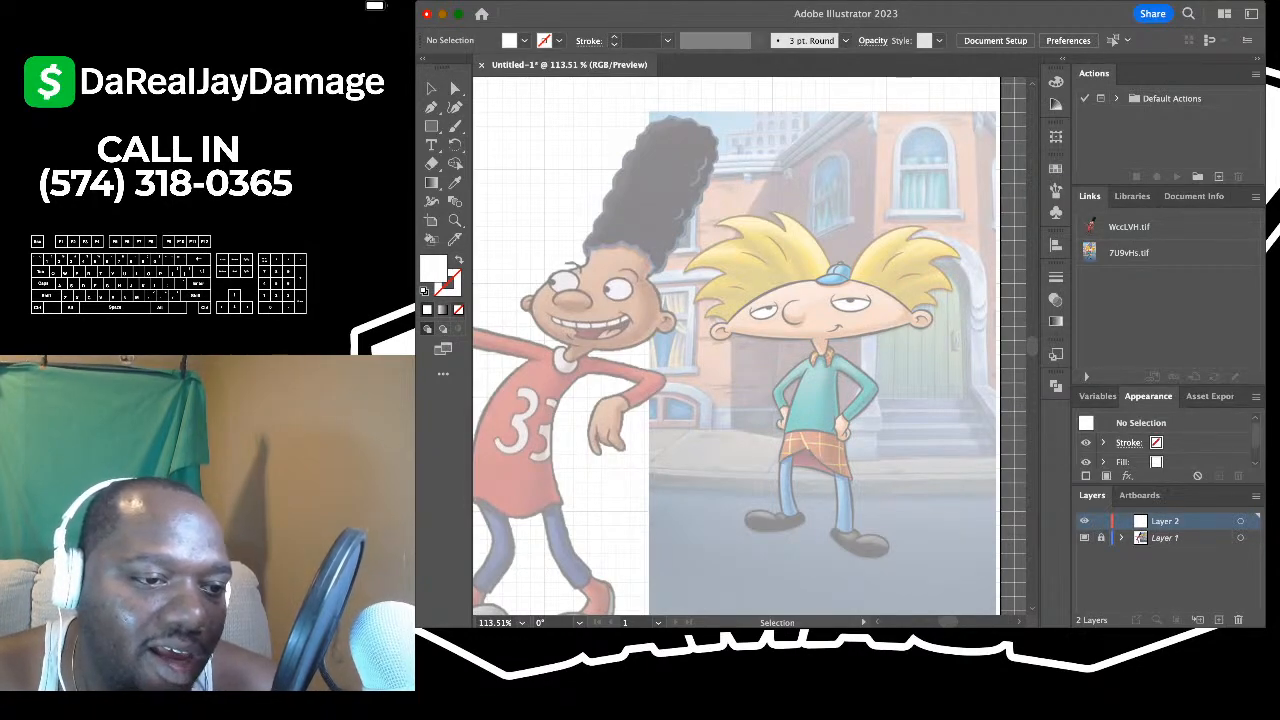
pyautogui.press('/')
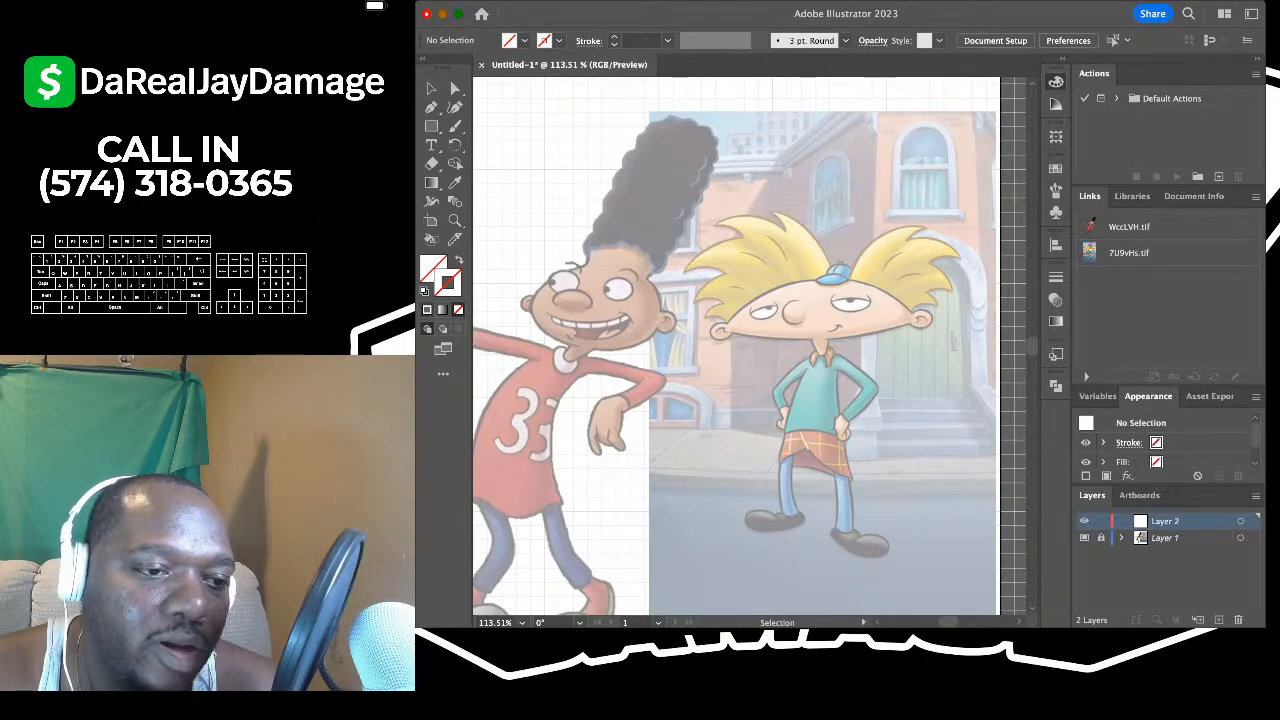
pyautogui.press(',')
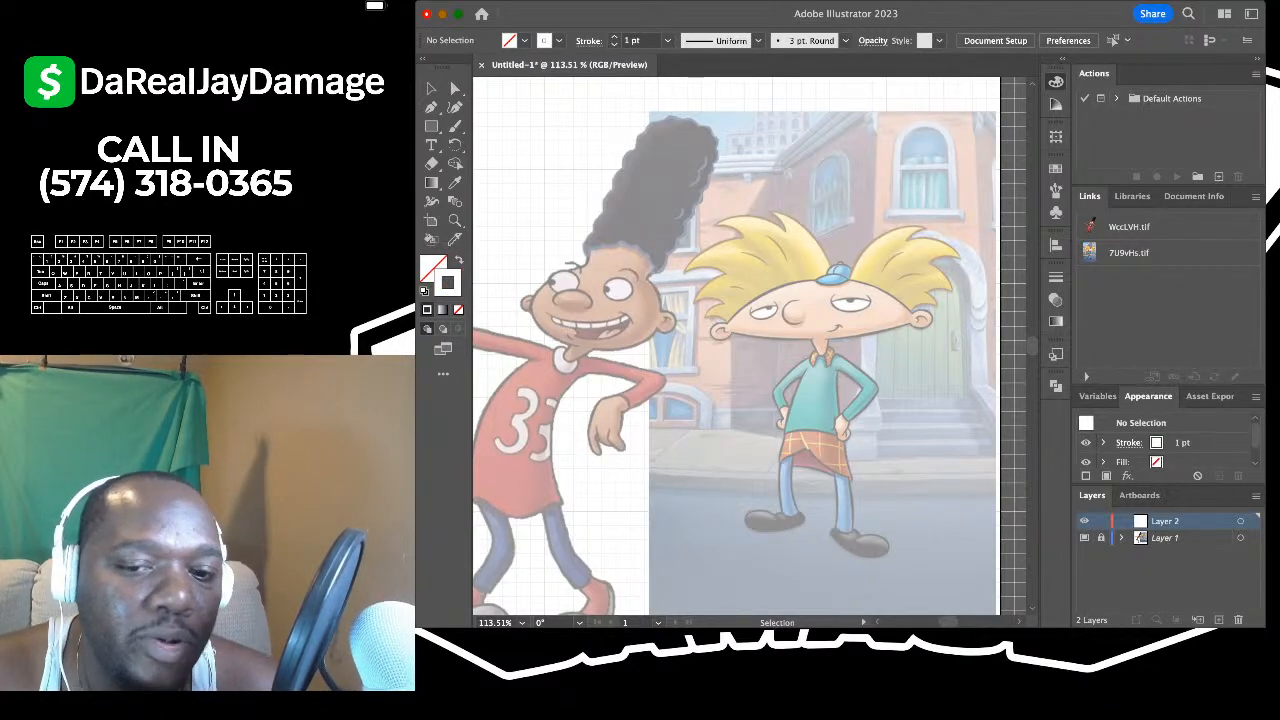
pyautogui.press('x')
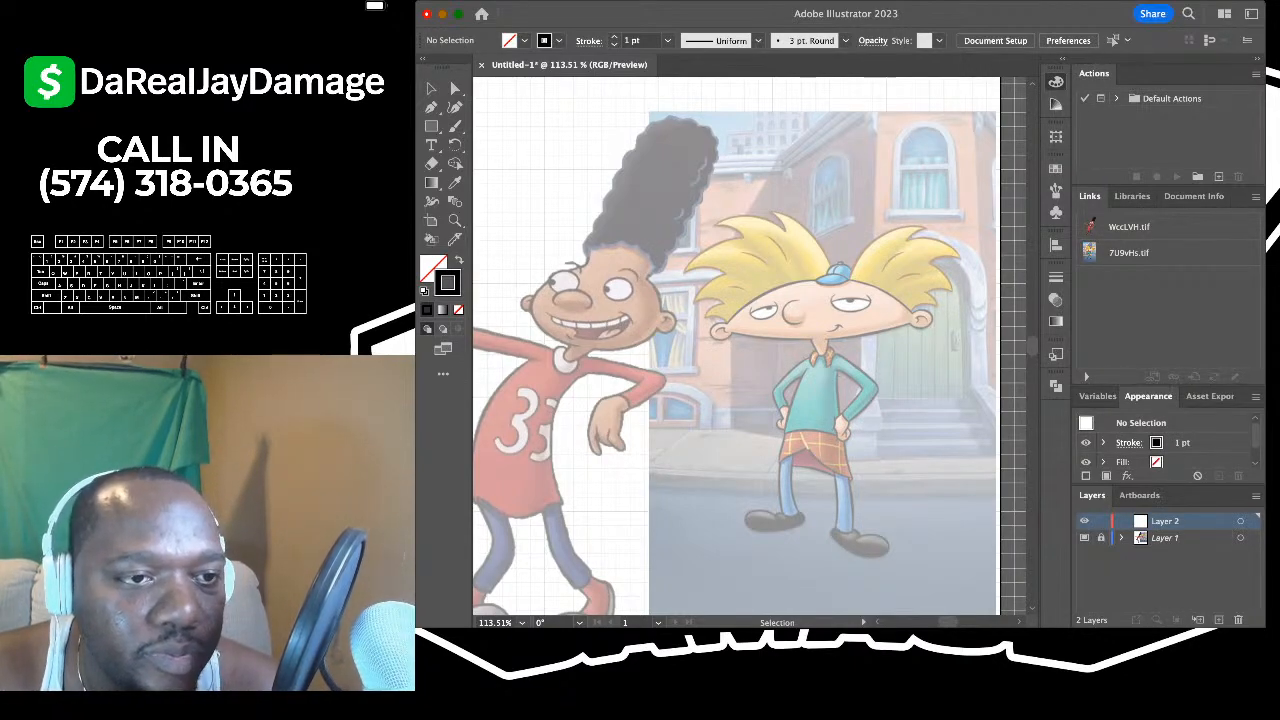
# - Draw a closed, curvy test shape with the Curvature tool in the blank area beside the tall black hair, and delete it
pyautogui.hscroll(-2, 749, 346)
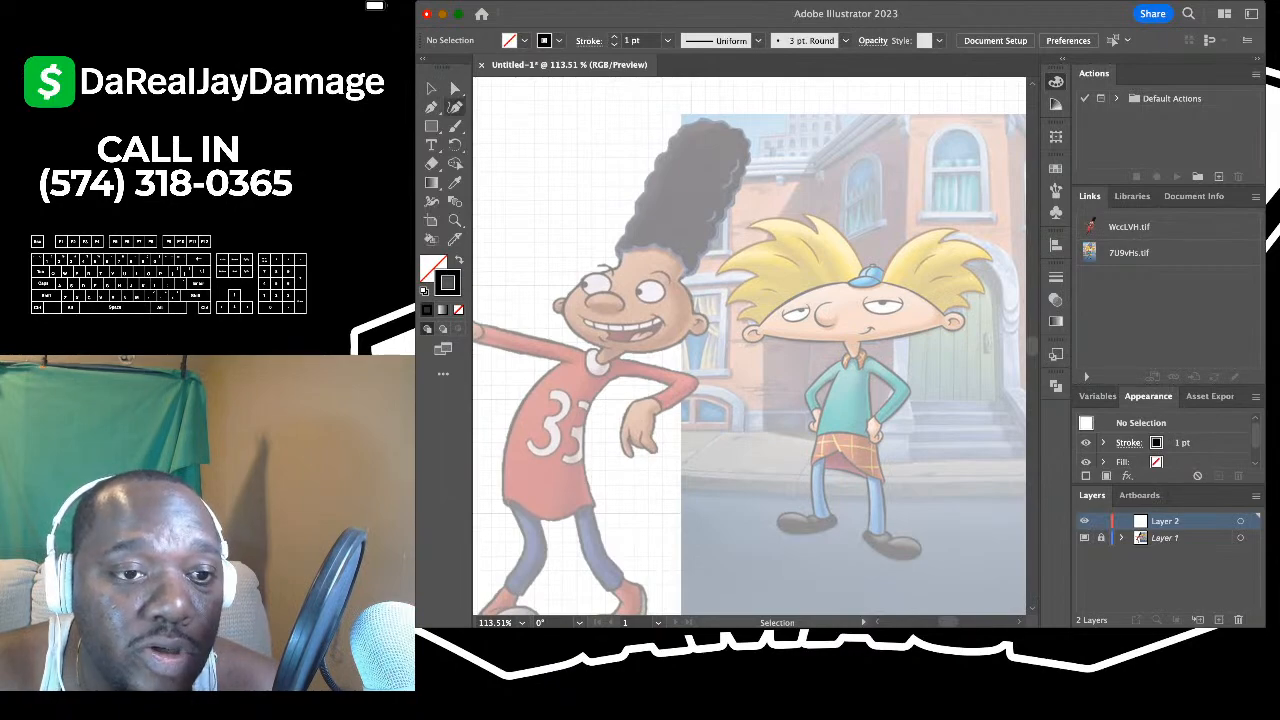
pyautogui.click(455, 107)
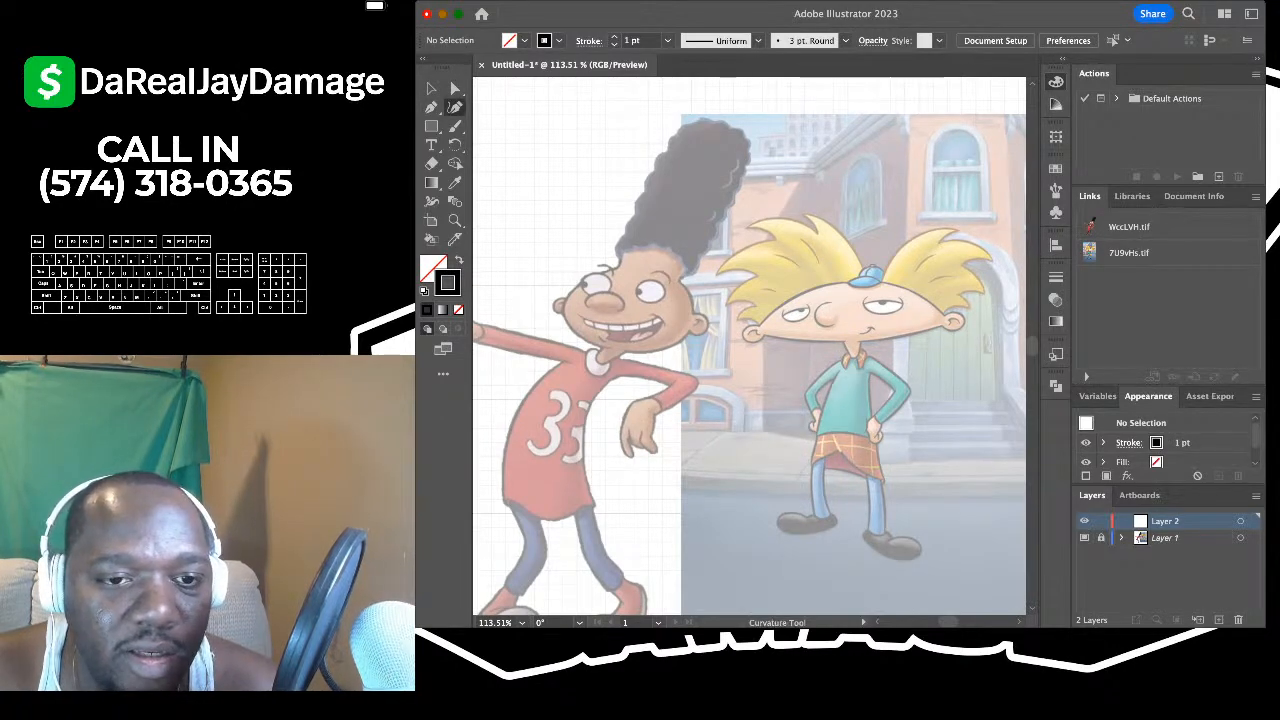
pyautogui.hscroll(-4, 866, 322)
pyautogui.scroll(5, 866, 322)
pyautogui.hscroll(-6, 754, 350)
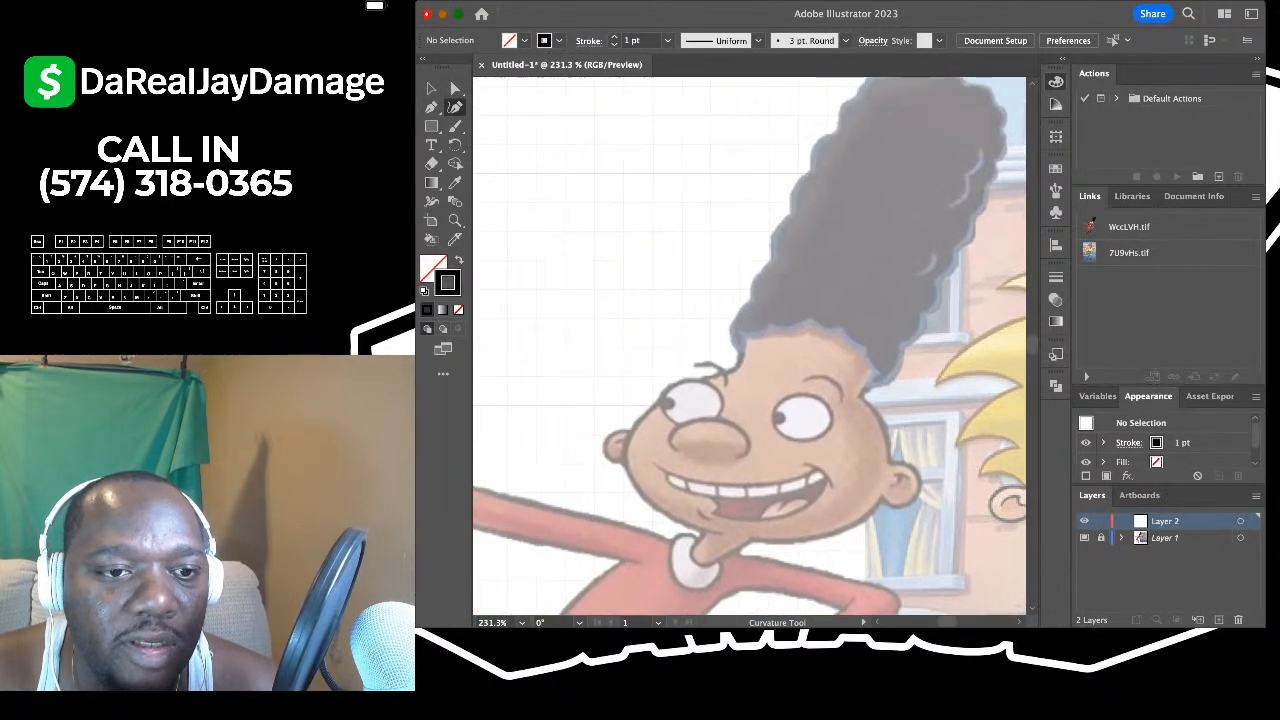
pyautogui.scroll(4, 754, 350)
pyautogui.scroll(-3, 754, 370)
pyautogui.hscroll(-2, 754, 350)
pyautogui.scroll(2, 754, 350)
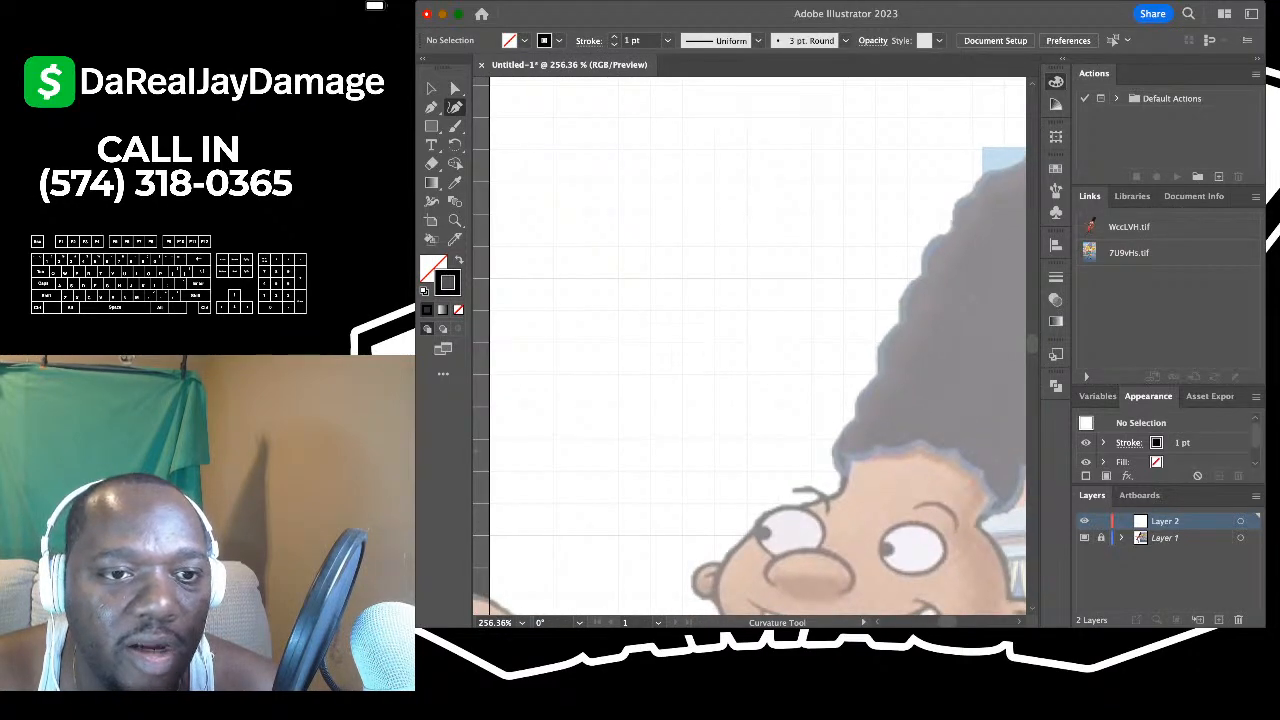
pyautogui.click(677, 155)
pyautogui.click(622, 202)
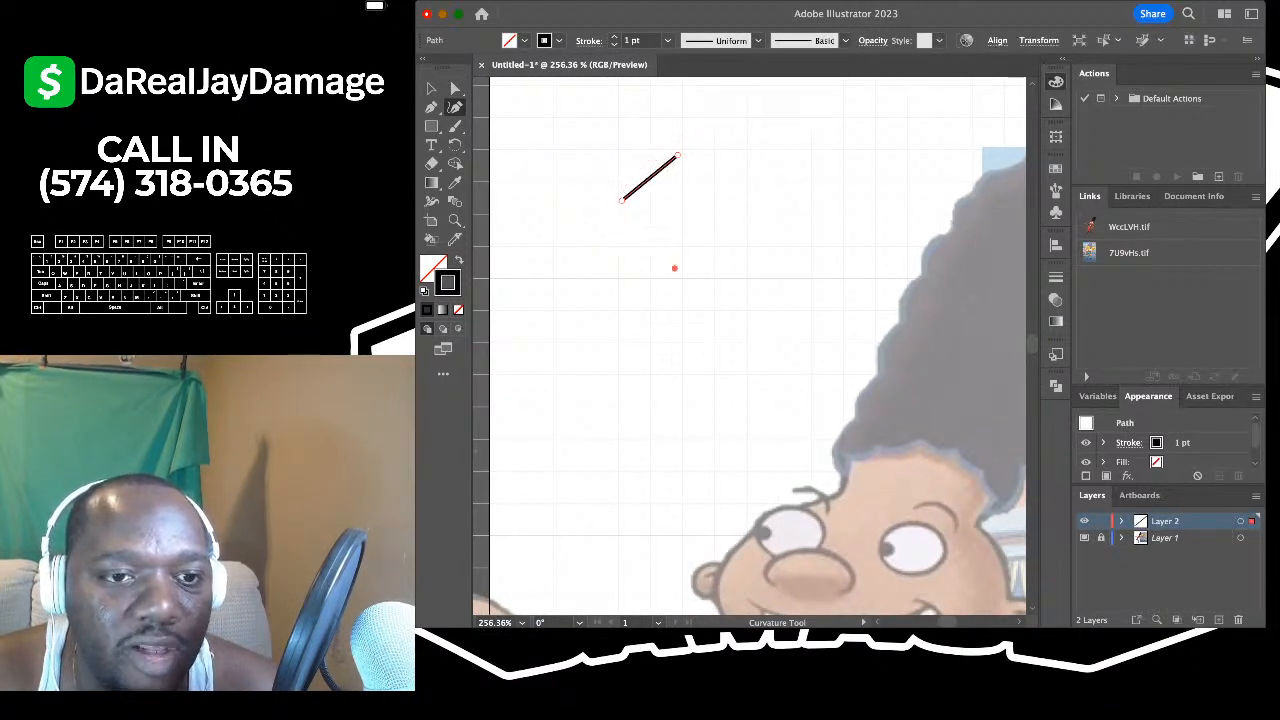
pyautogui.click(674, 268)
pyautogui.click(741, 226)
pyautogui.click(736, 163)
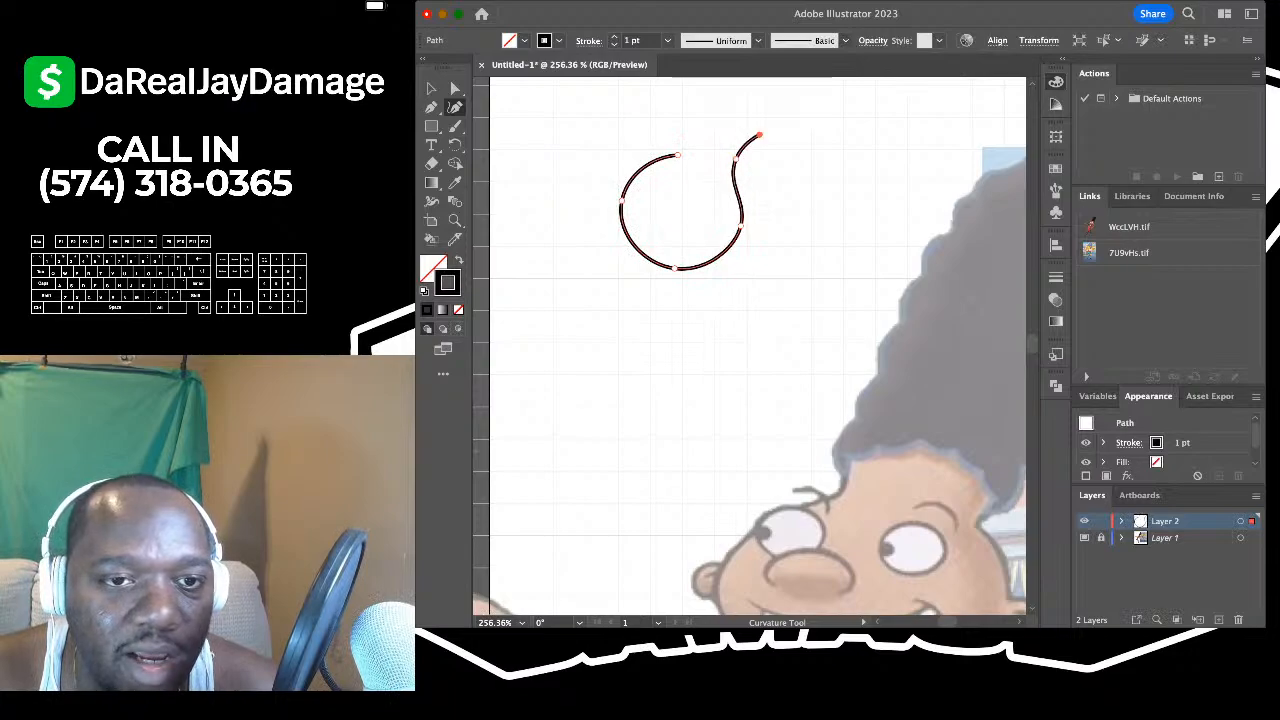
pyautogui.click(759, 135)
pyautogui.click(797, 205)
pyautogui.click(840, 265)
pyautogui.click(866, 237)
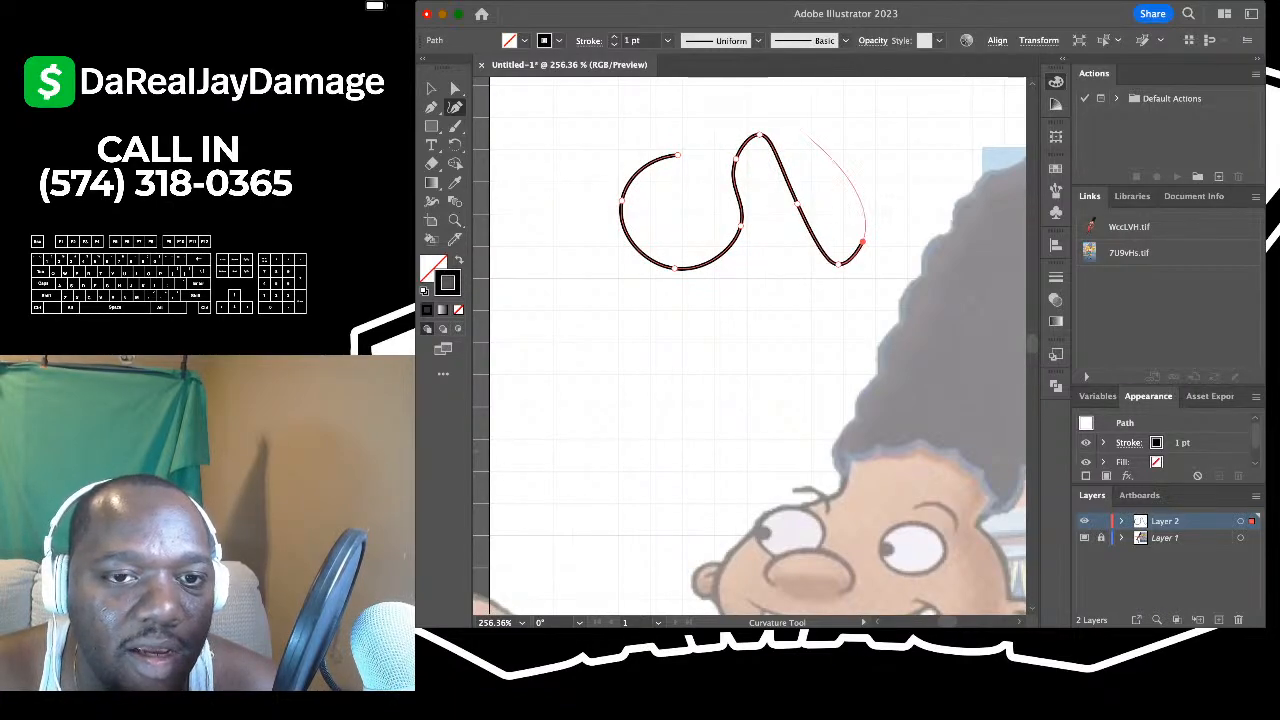
pyautogui.click(812, 130)
pyautogui.click(748, 98)
pyautogui.click(677, 155)
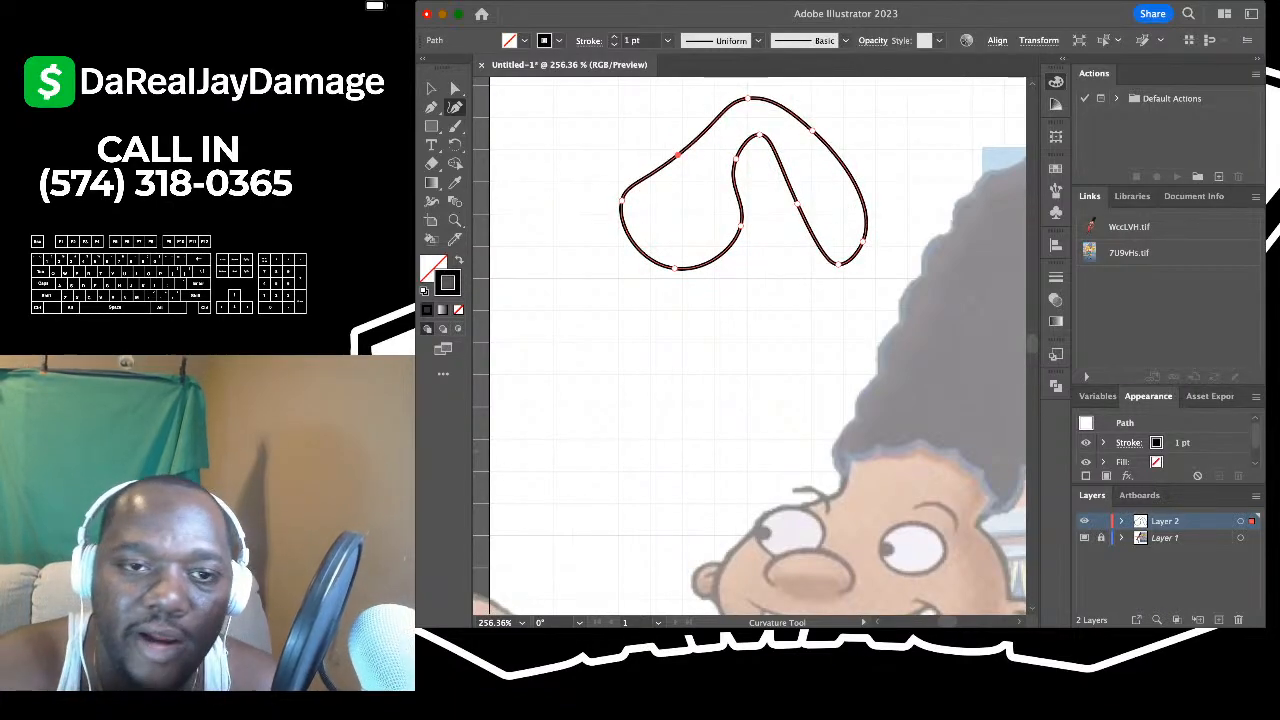
pyautogui.press('Delete')
pyautogui.press('Delete')
# - Draw a closed, jagged straight-sided test shape with the Pen tool in the blank area beside the tall black hair, and delete it
pyautogui.press('p')
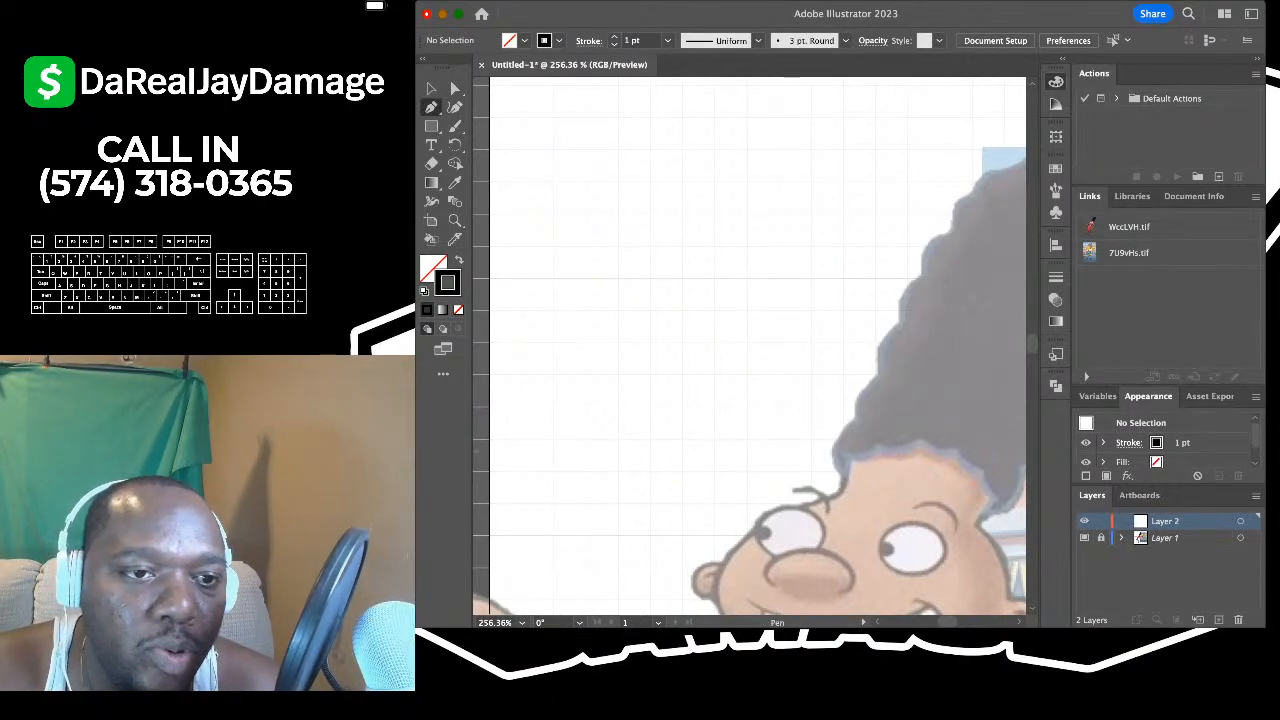
pyautogui.click(585, 150)
pyautogui.click(560, 250)
pyautogui.click(615, 228)
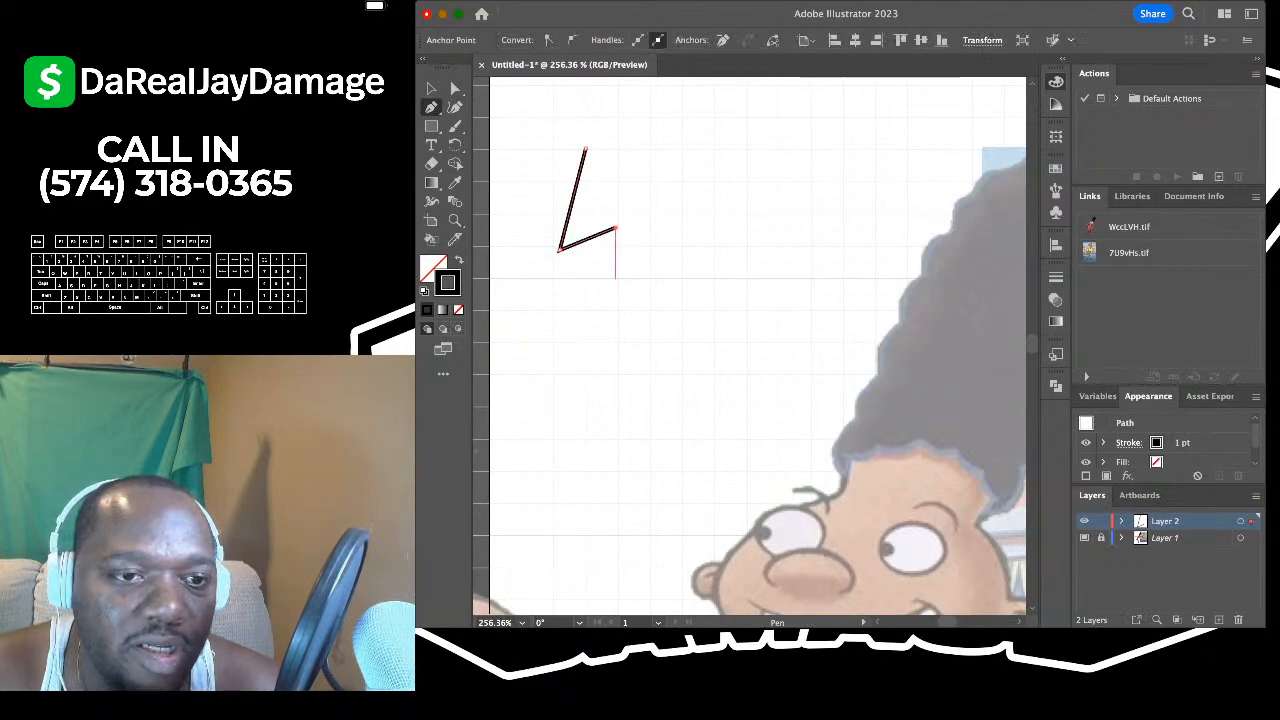
pyautogui.click(626, 338)
pyautogui.click(671, 240)
pyautogui.click(768, 285)
pyautogui.click(761, 181)
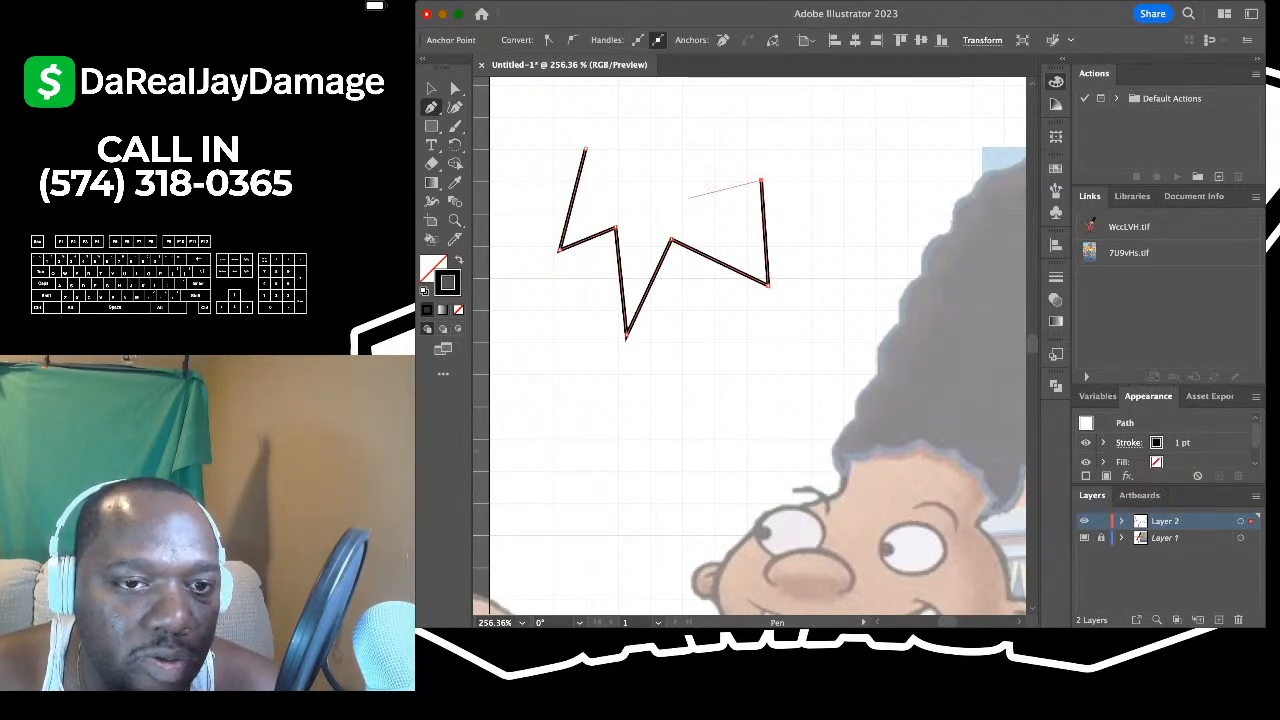
pyautogui.click(684, 199)
pyautogui.click(706, 126)
pyautogui.click(615, 152)
pyautogui.click(588, 103)
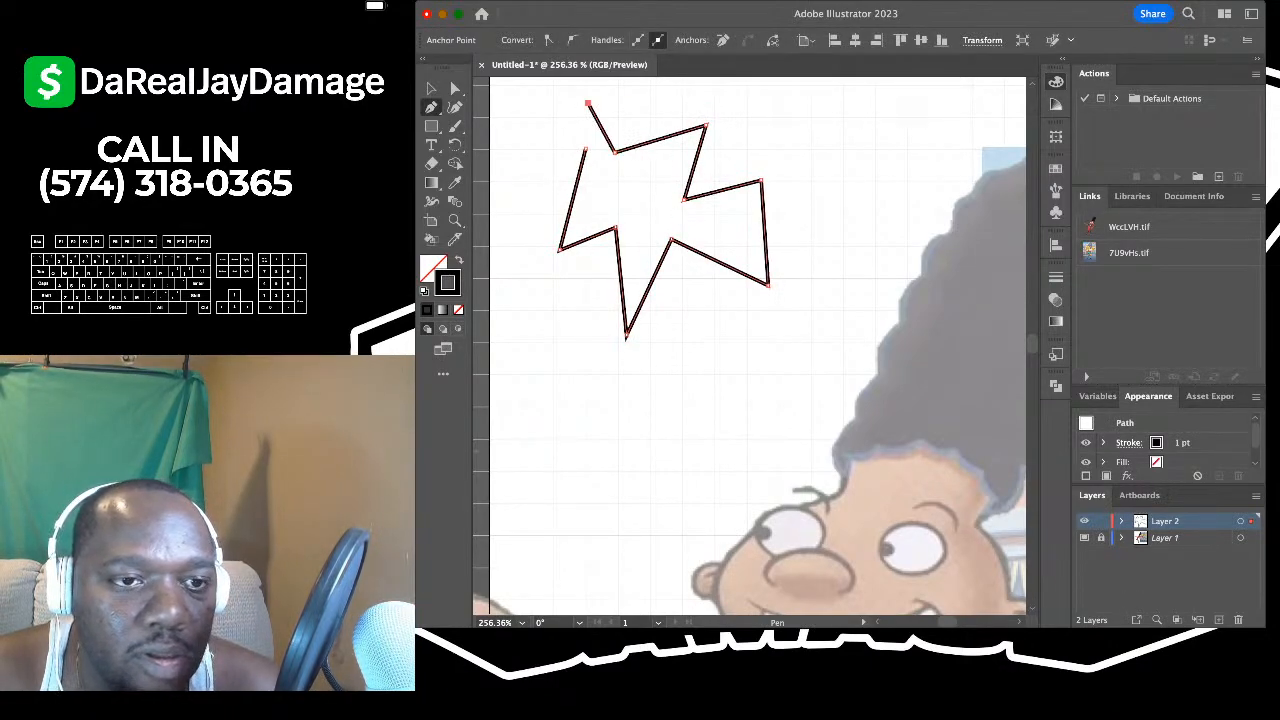
pyautogui.click(585, 150)
pyautogui.click(431, 88)
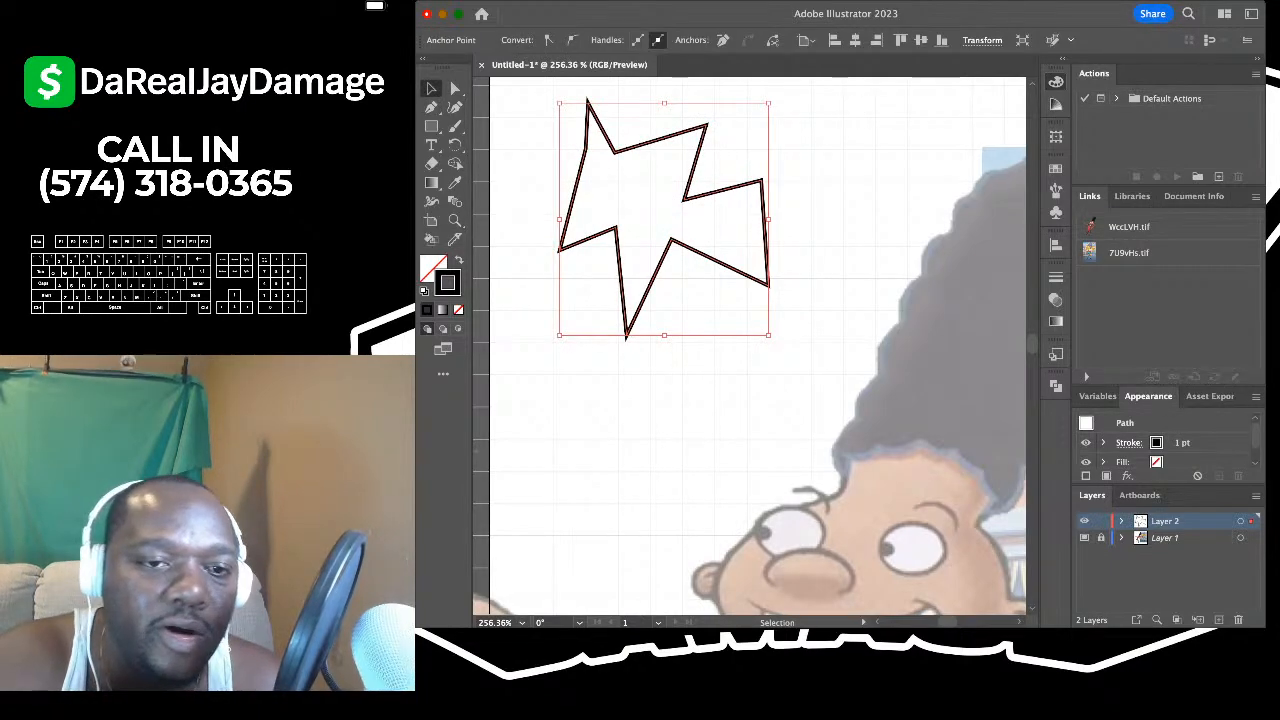
pyautogui.press('Delete')
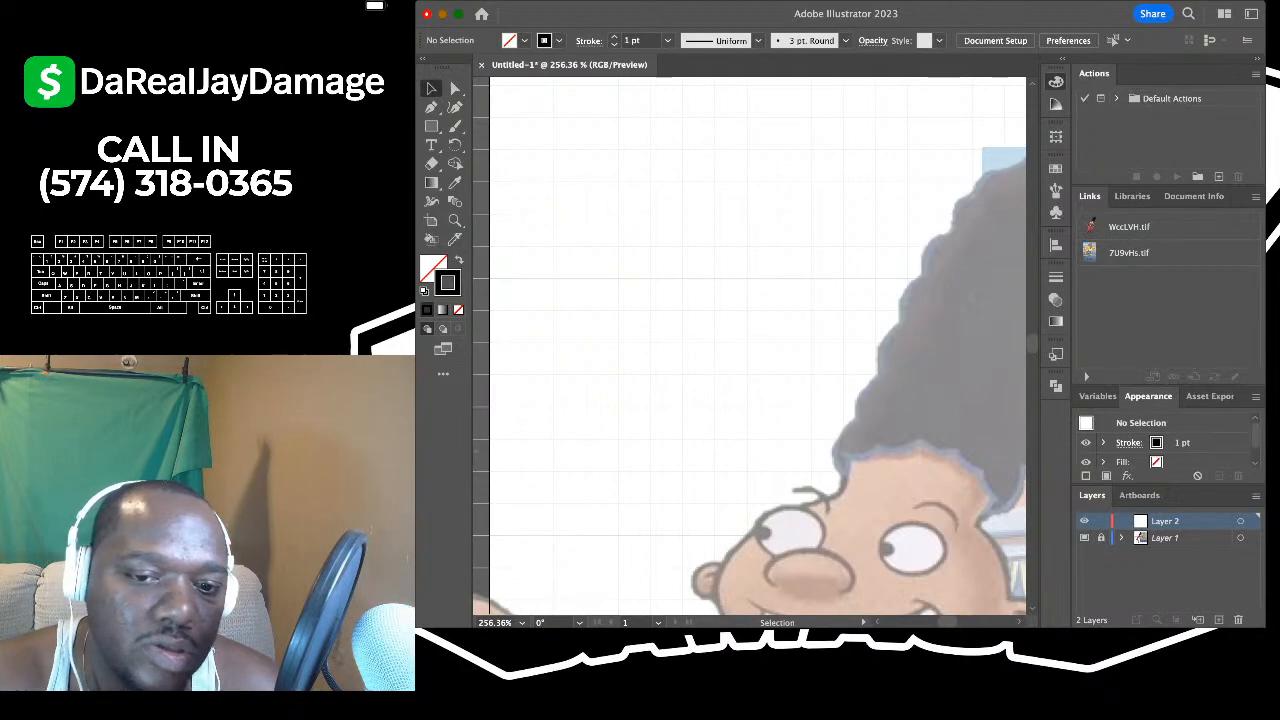
# - Activate the Curvature tool and examine the outlines and facial features of both dimmed characters
pyautogui.click(455, 107)
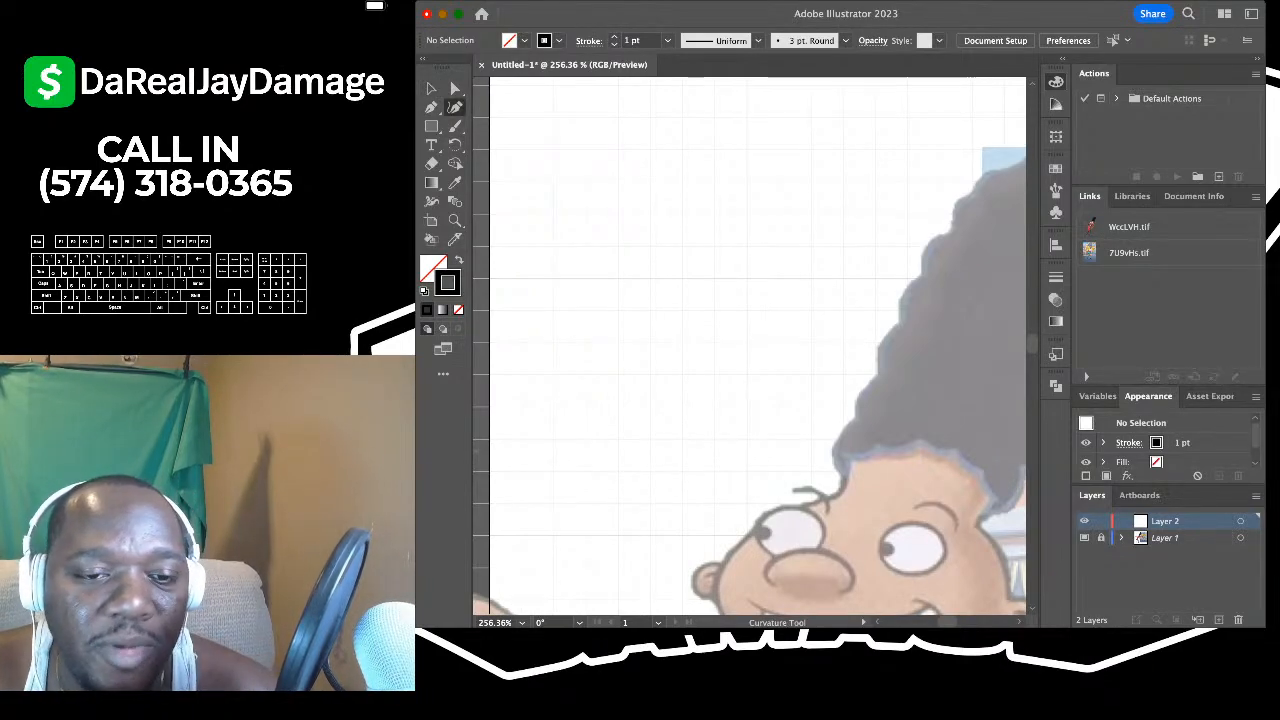
pyautogui.scroll(-4, 714, 292)
pyautogui.hscroll(3, 714, 292)
pyautogui.hscroll(2, 800, 400)
pyautogui.scroll(-3, 800, 400)
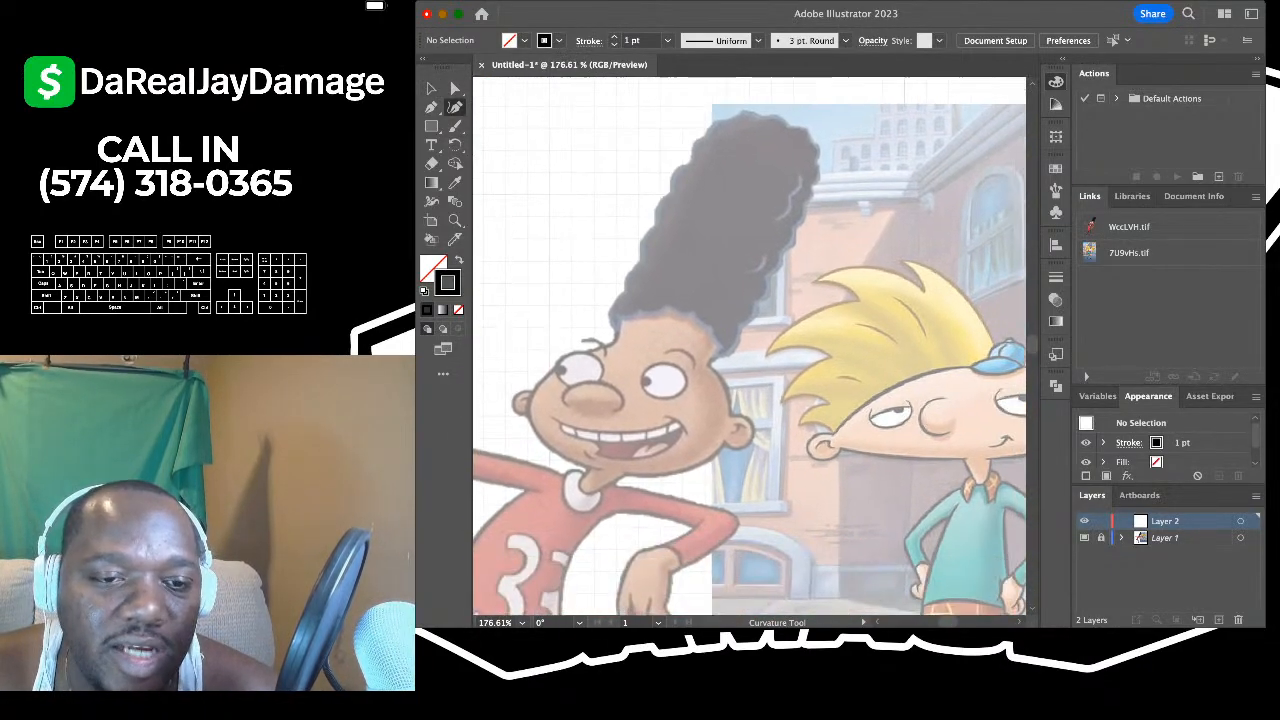
pyautogui.scroll(-3, 800, 400)
pyautogui.scroll(5, 642, 349)
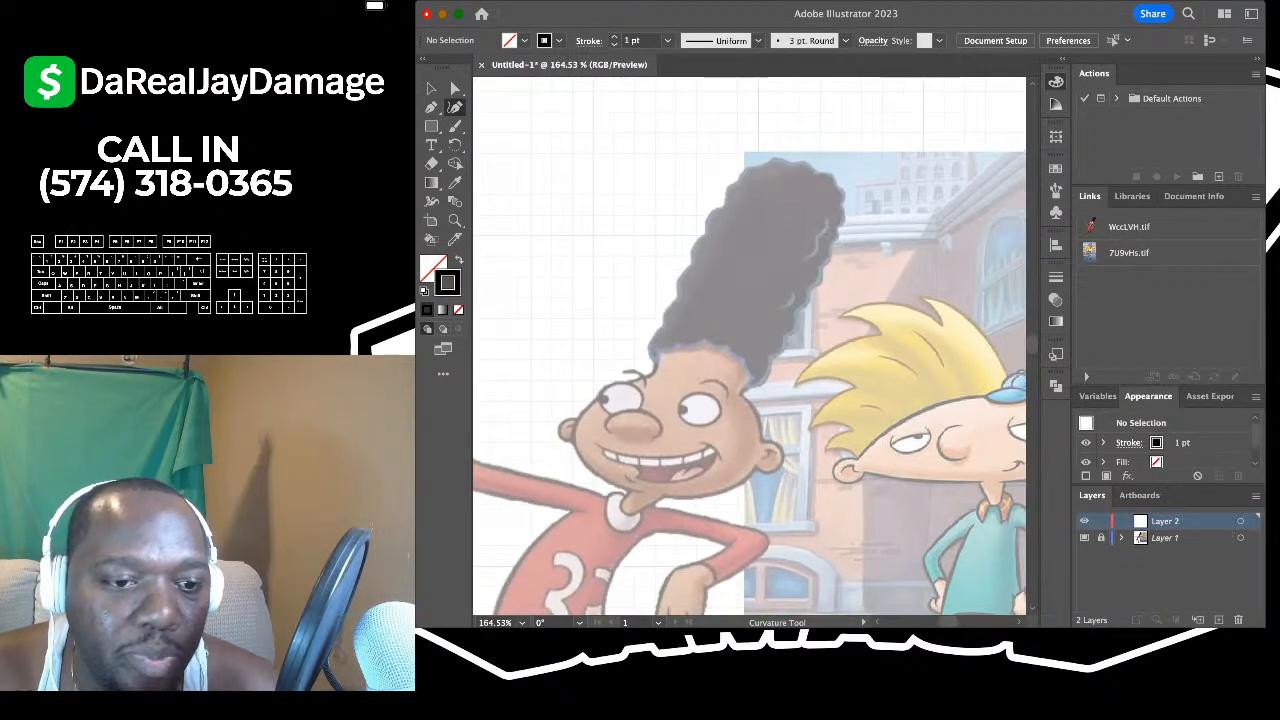
pyautogui.scroll(5, 680, 420)
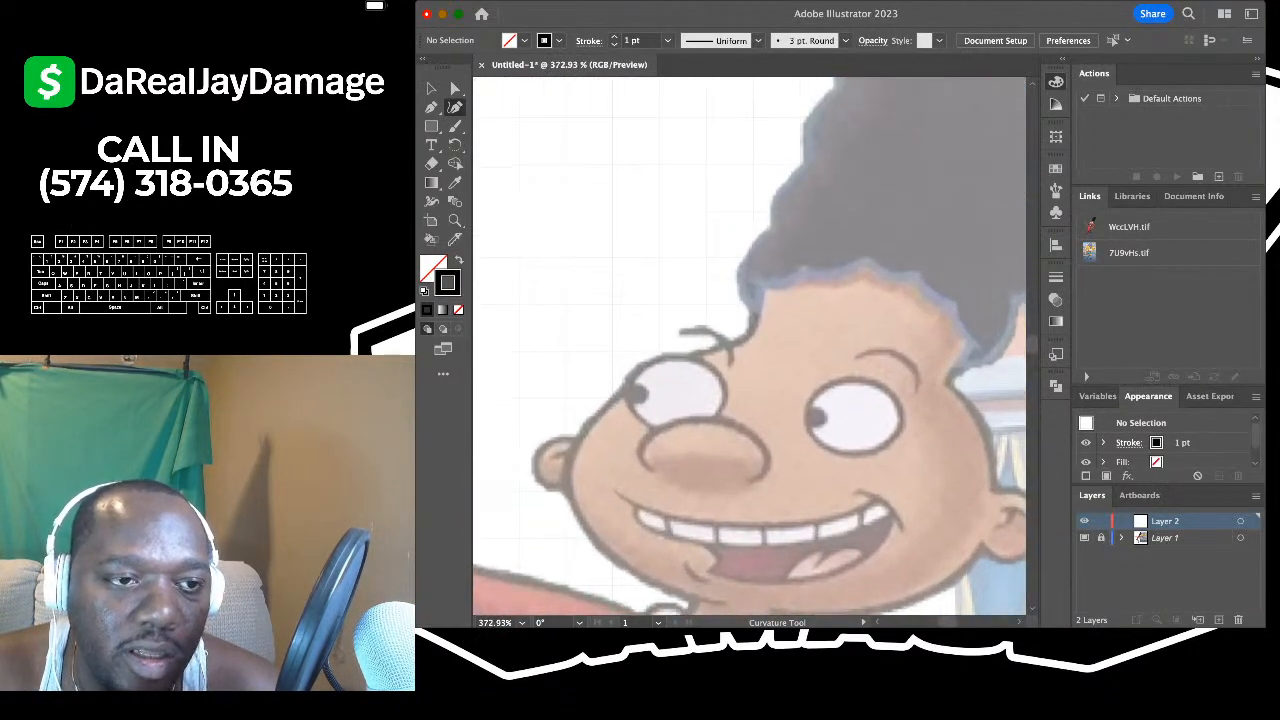
pyautogui.scroll(-1, 750, 346)
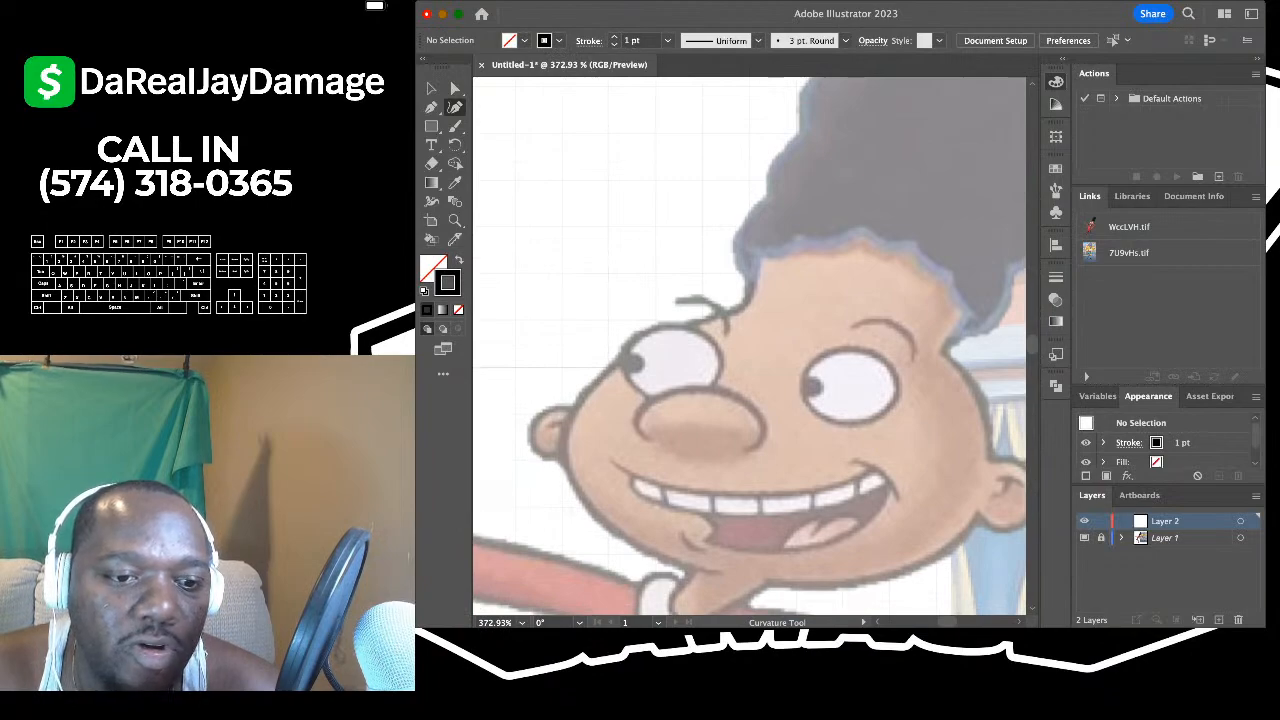
pyautogui.hscroll(1, 749, 346)
pyautogui.hscroll(3, 749, 346)
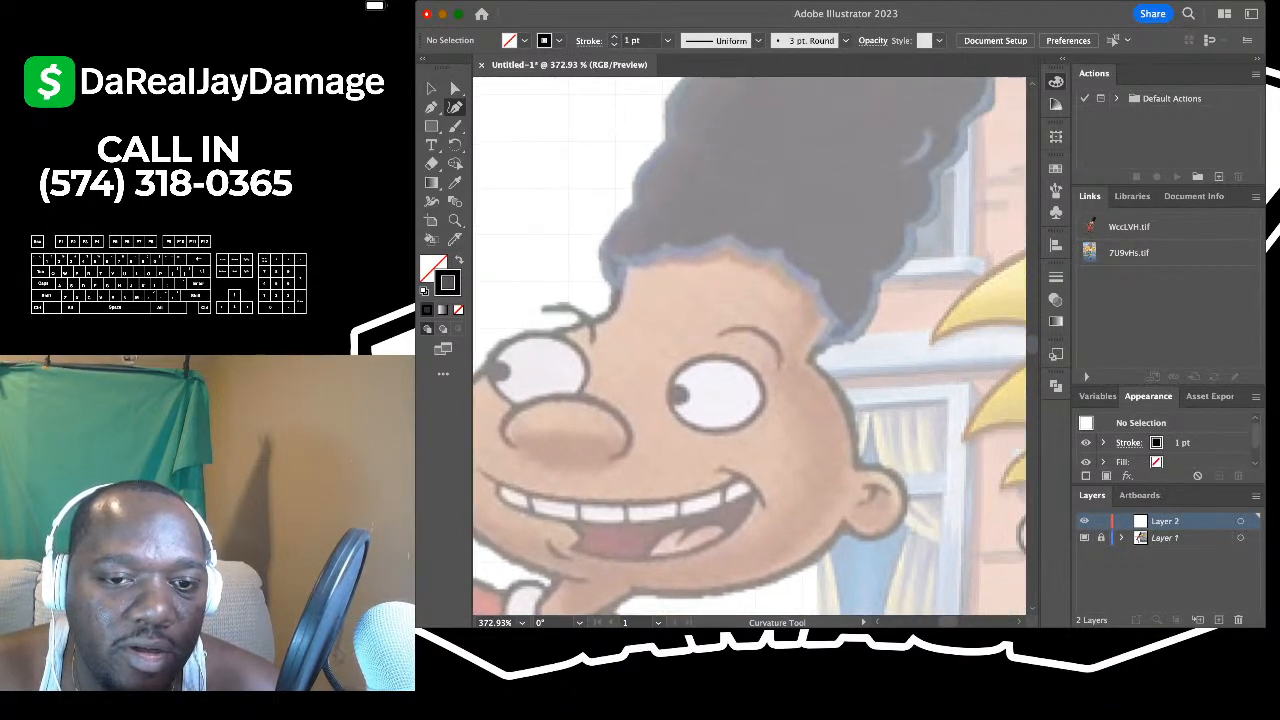
pyautogui.hscroll(-2, 749, 346)
pyautogui.scroll(-1, 749, 346)
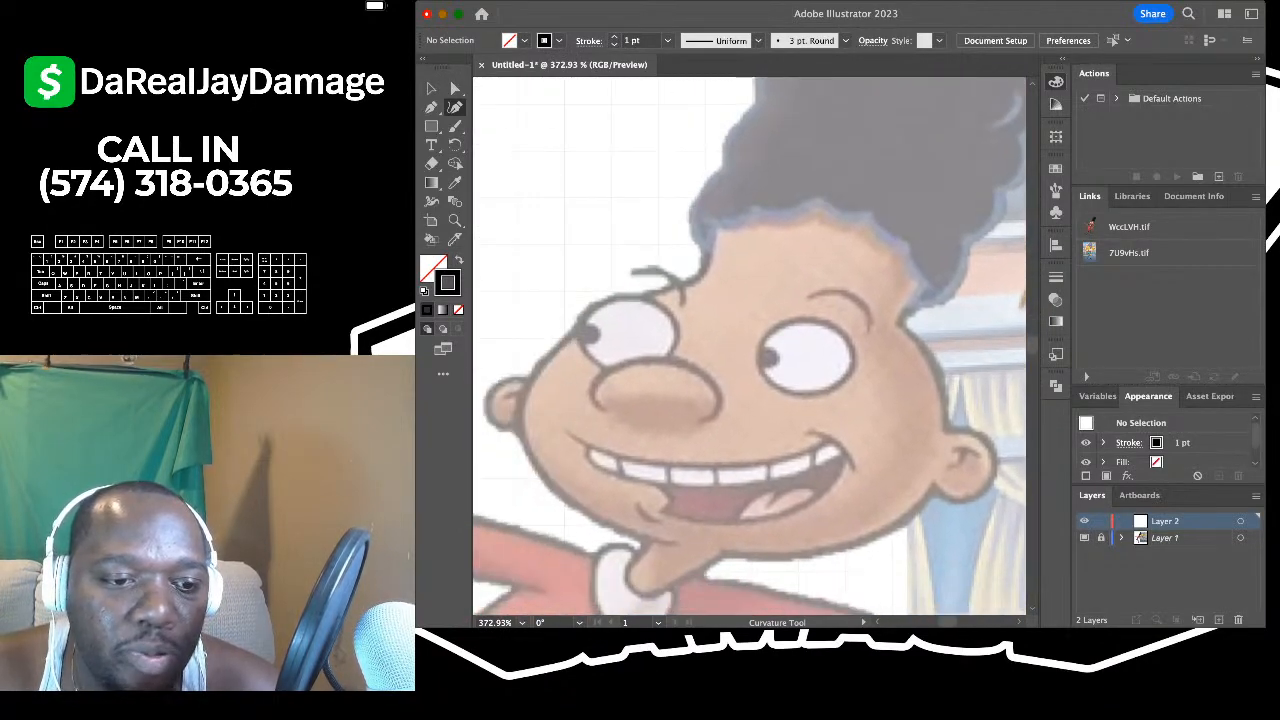
pyautogui.scroll(-3, 530, 520)
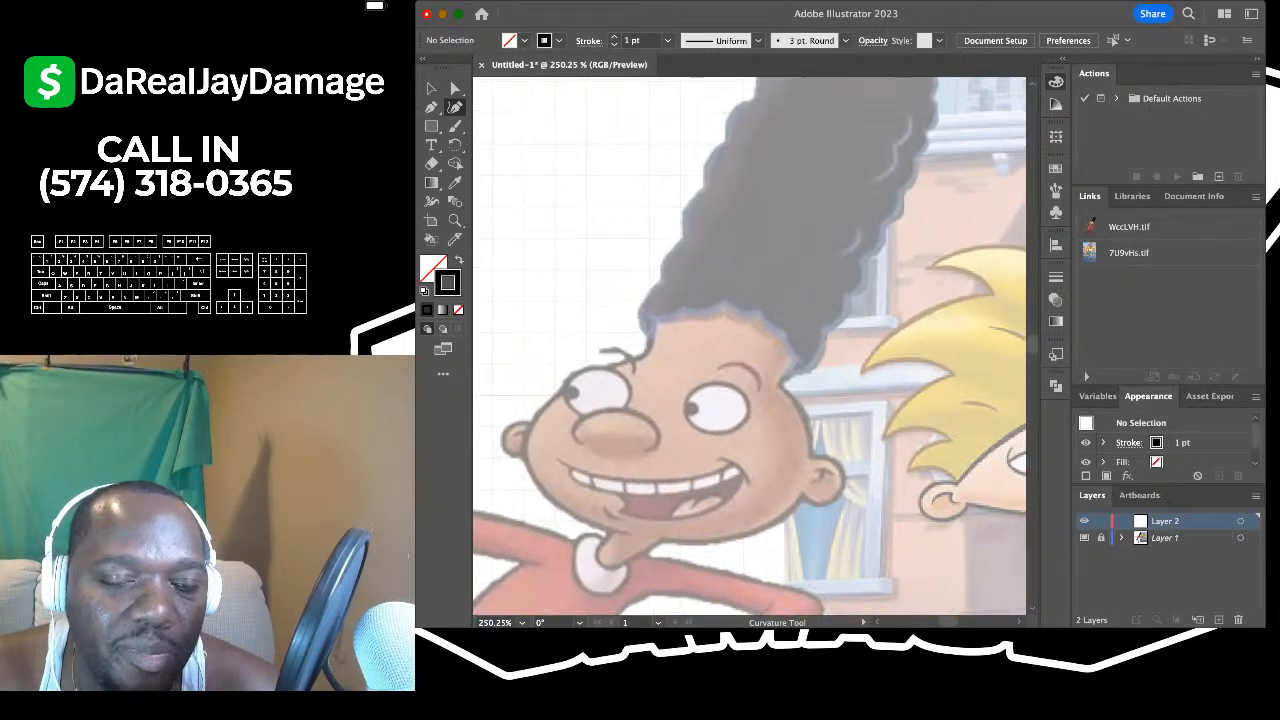
pyautogui.scroll(2, 749, 346)
pyautogui.hscroll(2, 749, 346)
pyautogui.hscroll(1, 749, 346)
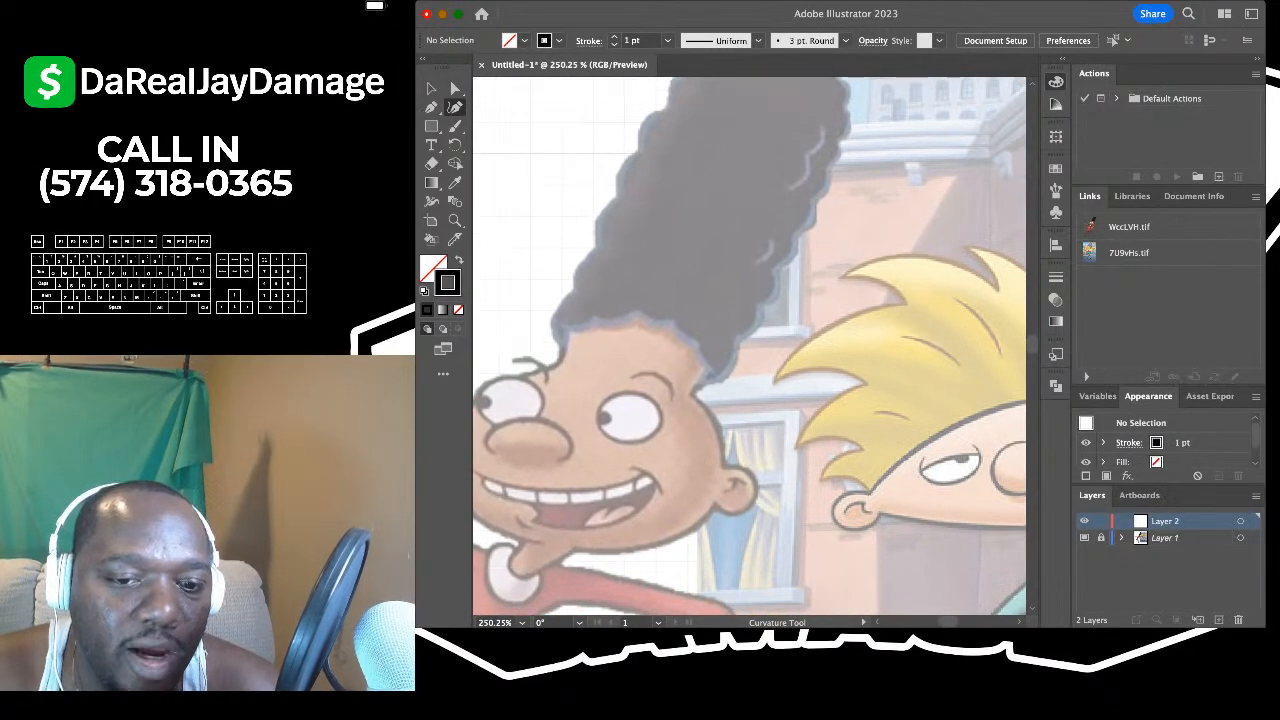
pyautogui.hscroll(3, 749, 346)
pyautogui.scroll(-2, 749, 346)
pyautogui.hscroll(-2, 749, 346)
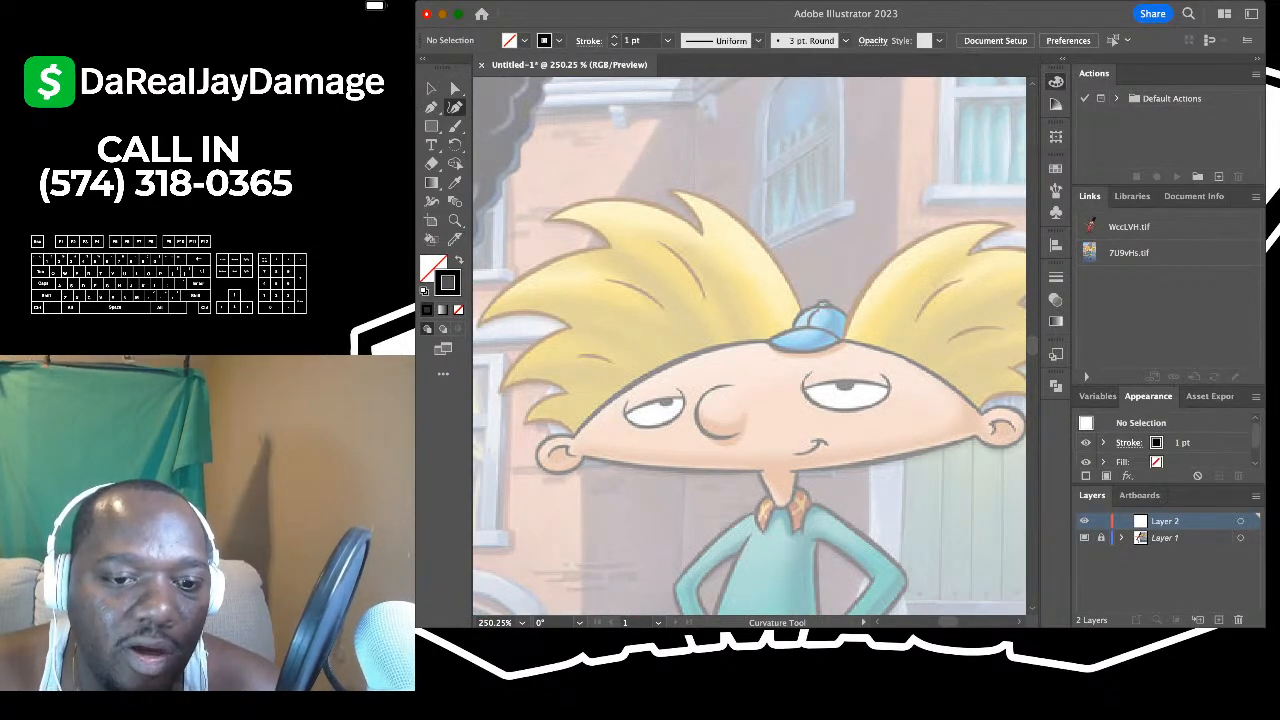
pyautogui.hscroll(-10, 749, 346)
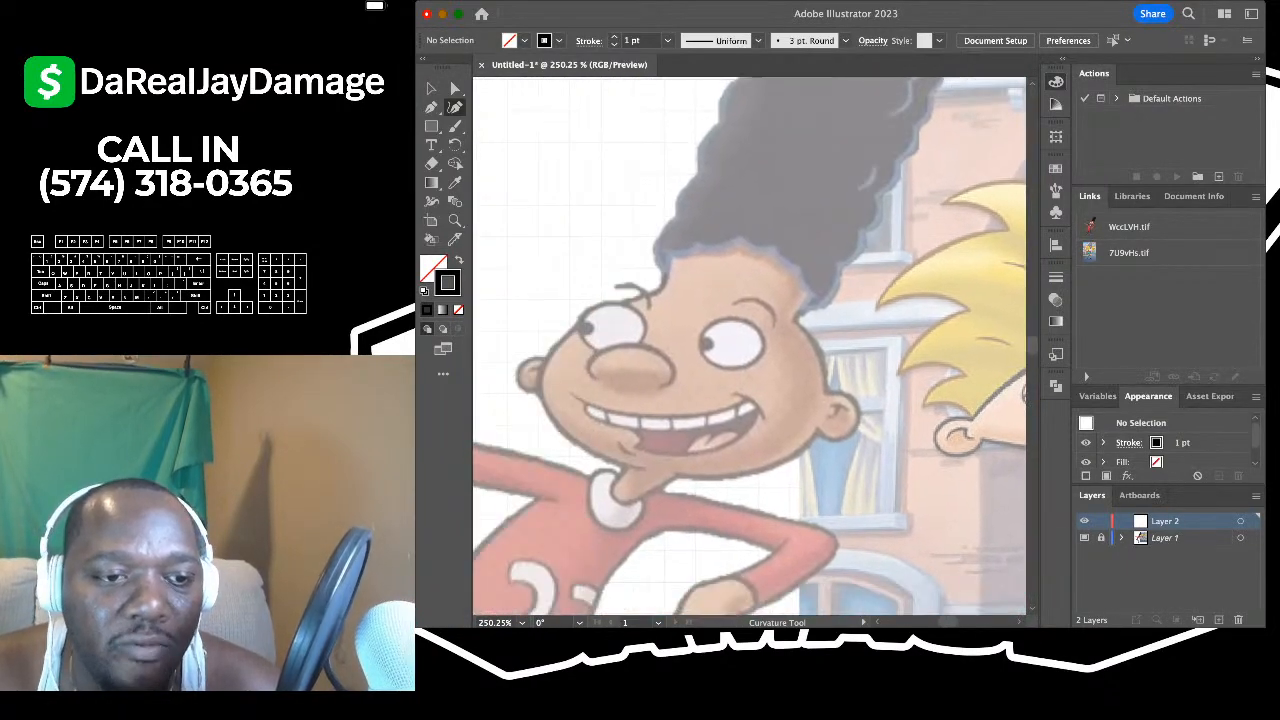
pyautogui.scroll(5, 749, 346)
pyautogui.hscroll(-2, 749, 346)
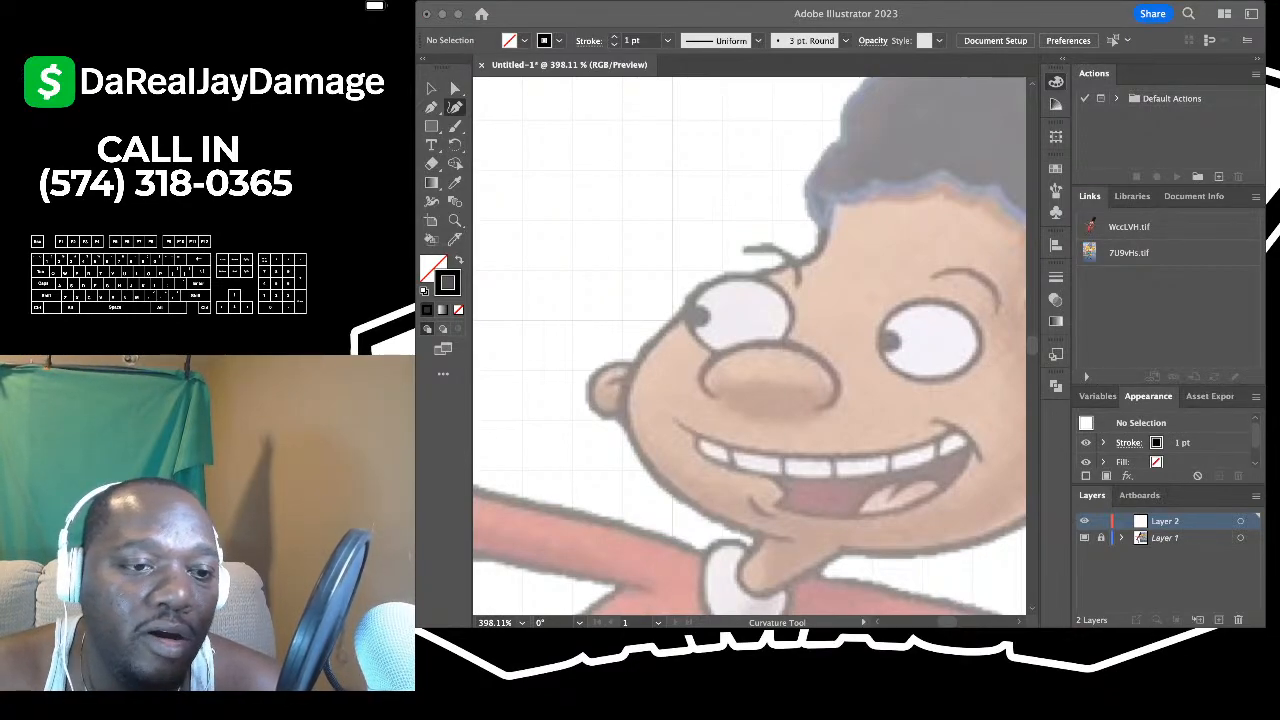
# - Trace the tall-haired character's eye above the nose as a closed oval with the Curvature tool, shifting its lowest point to fit
pyautogui.press('super+Tab')
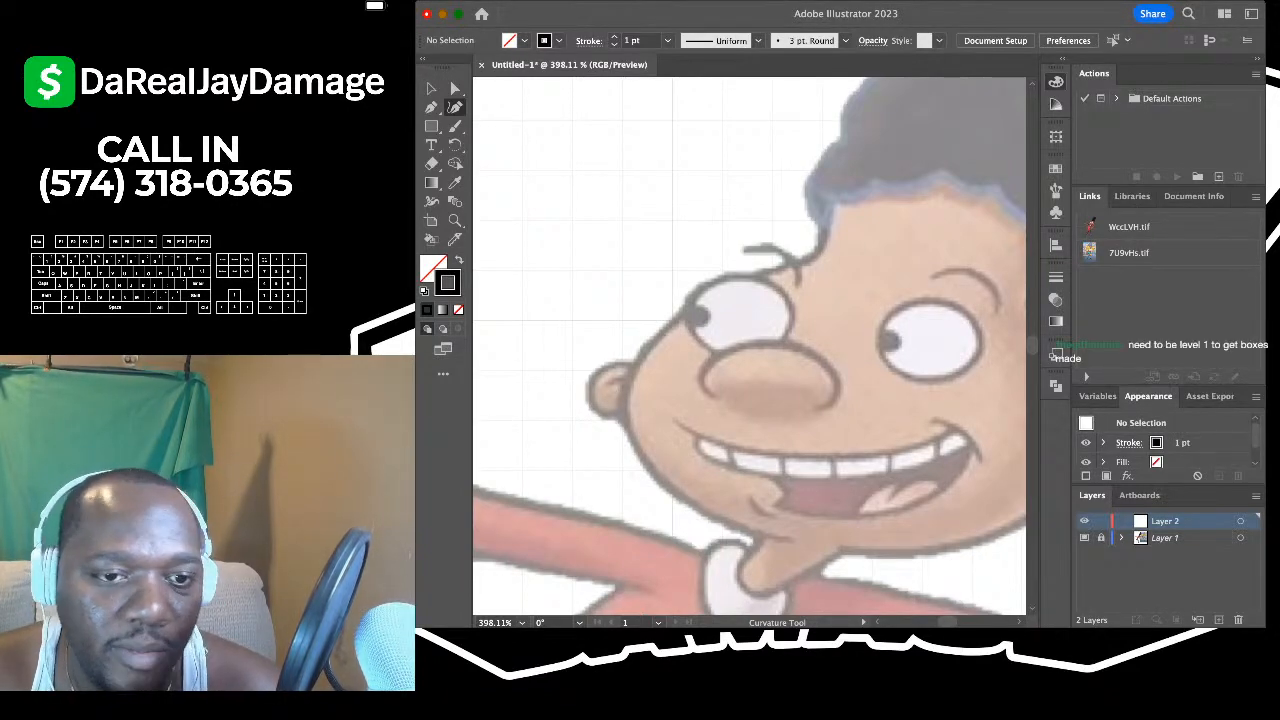
pyautogui.scroll(4, 707, 323)
pyautogui.hscroll(3, 707, 323)
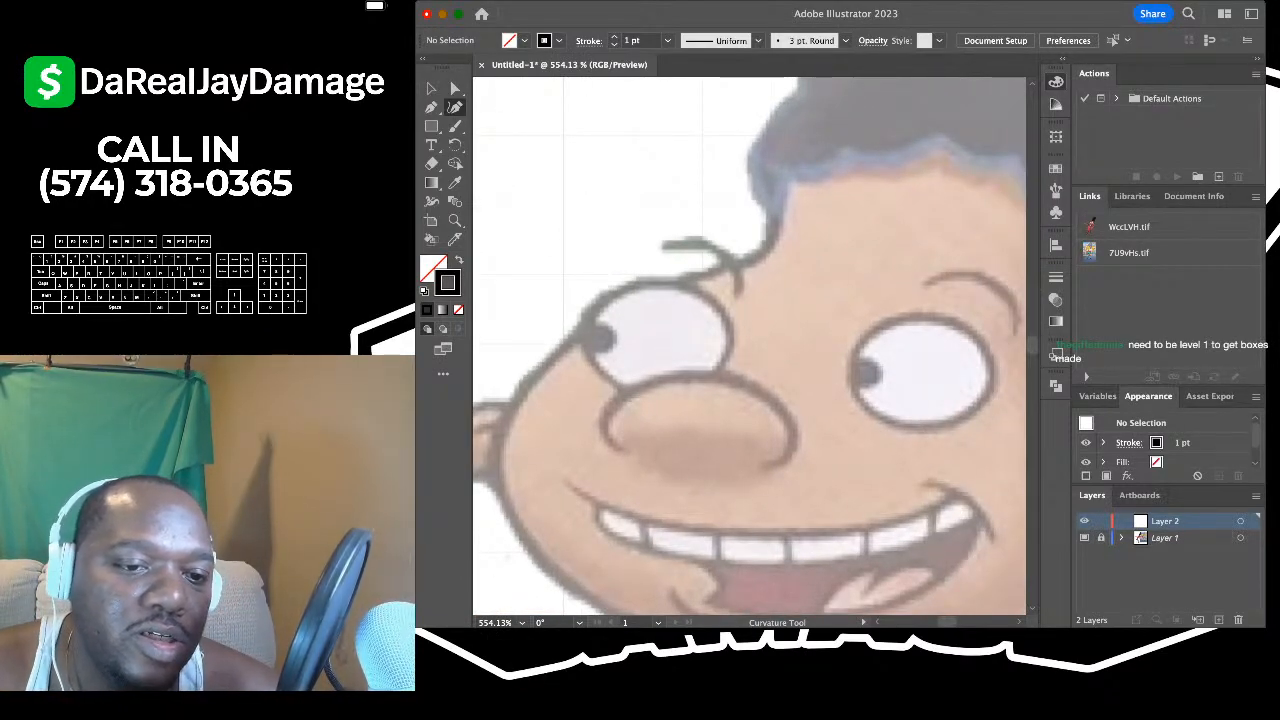
pyautogui.click(675, 396)
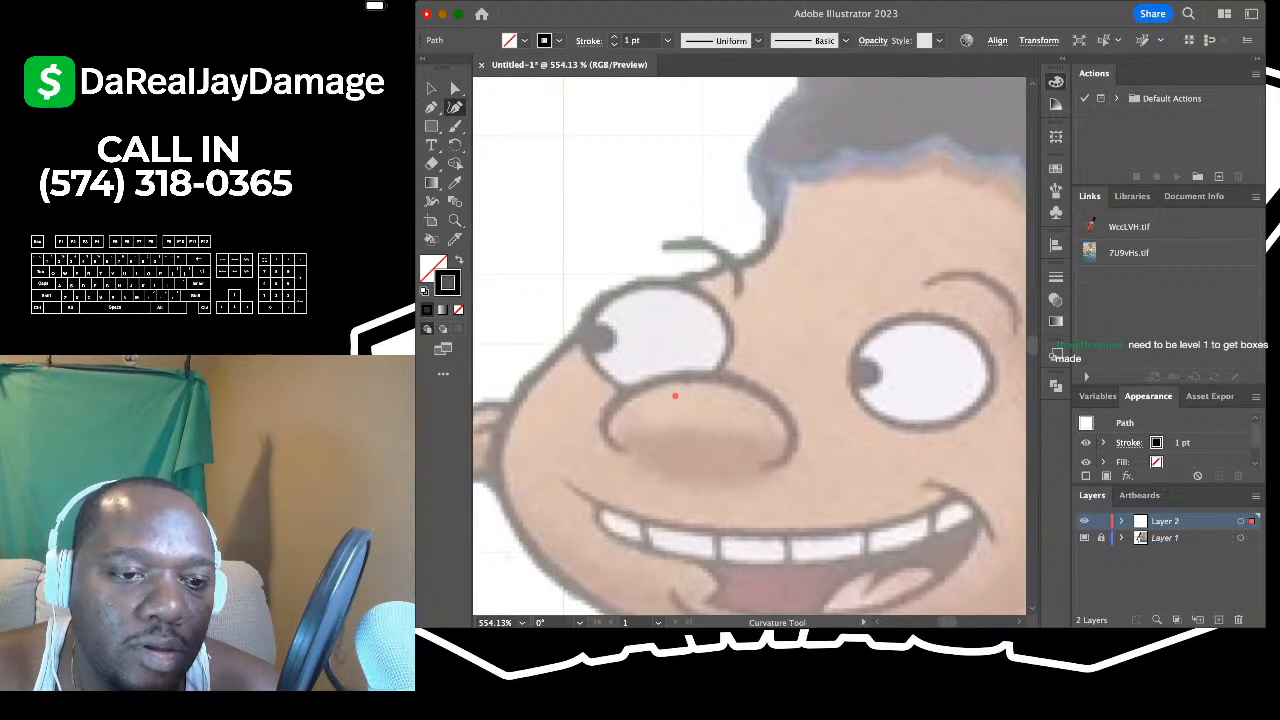
pyautogui.click(675, 396)
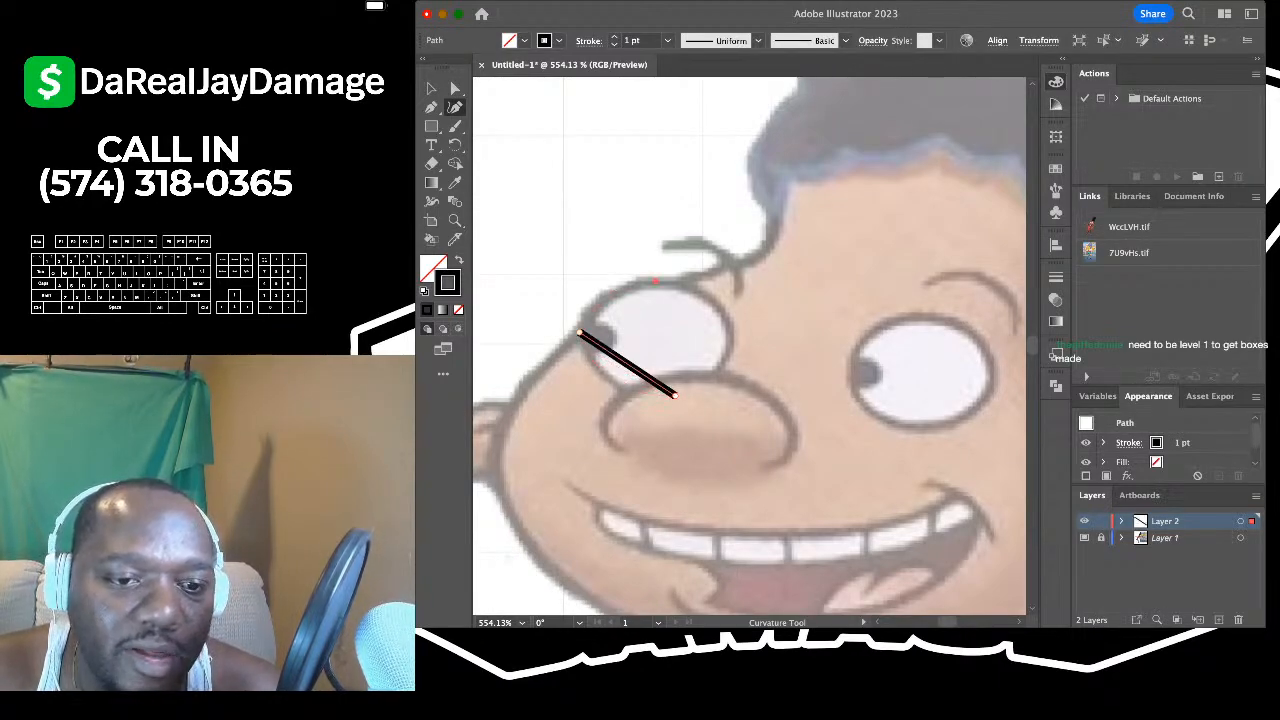
pyautogui.click(655, 281)
pyautogui.click(733, 333)
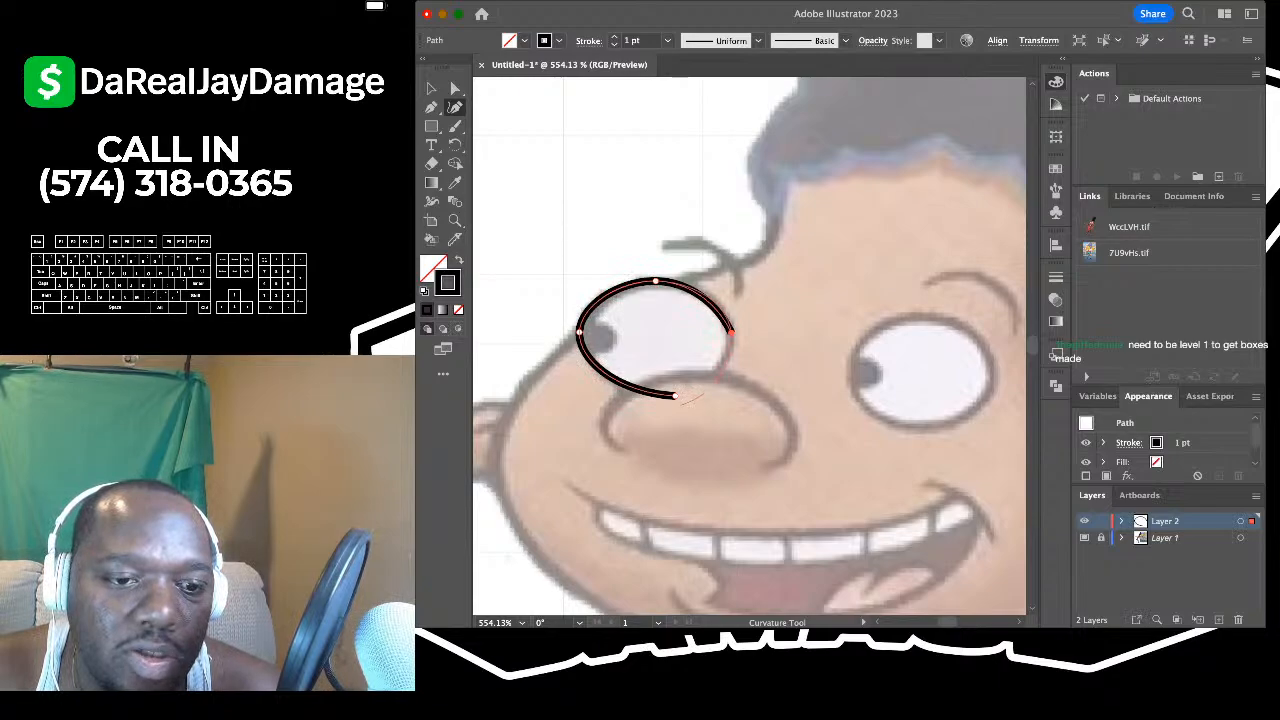
pyautogui.click(675, 396)
pyautogui.moveTo(675, 396); pyautogui.dragTo(651, 392)
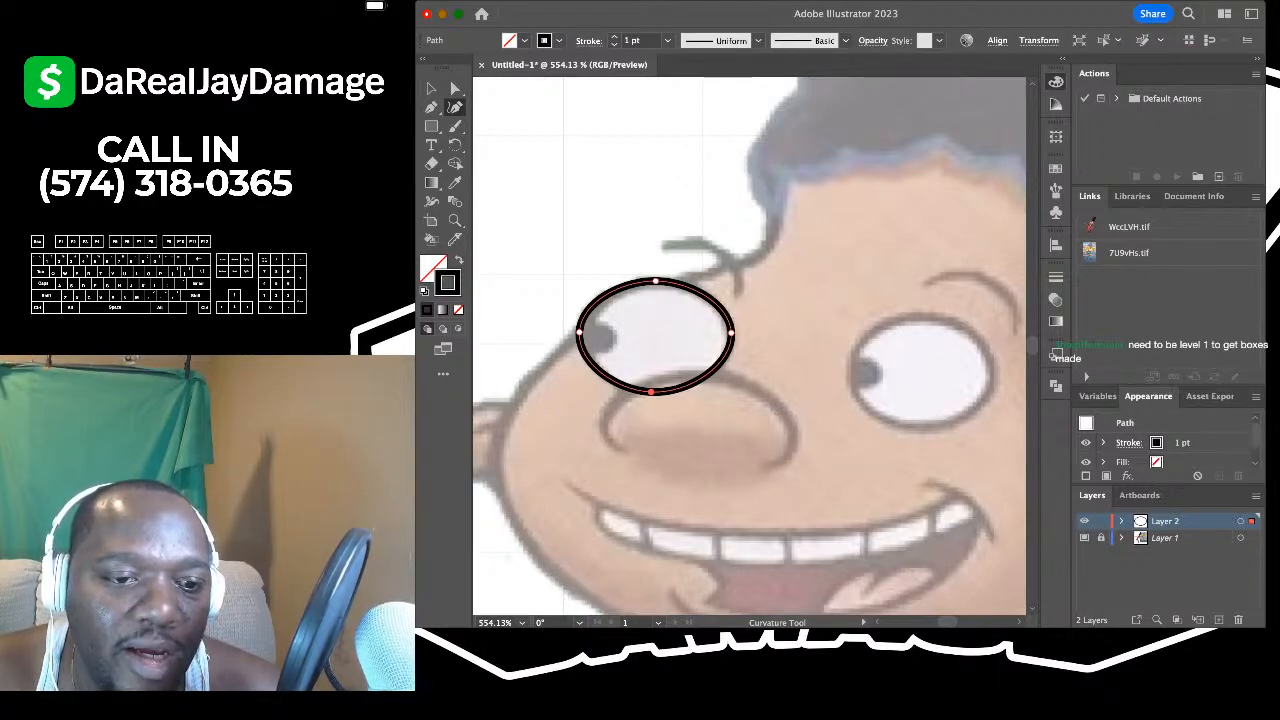
# - Trace the tall-haired character's nose as an open curve arching over its top, with both ends stopping at the lower sides
pyautogui.hscroll(3, 749, 346)
pyautogui.scroll(-3, 749, 346)
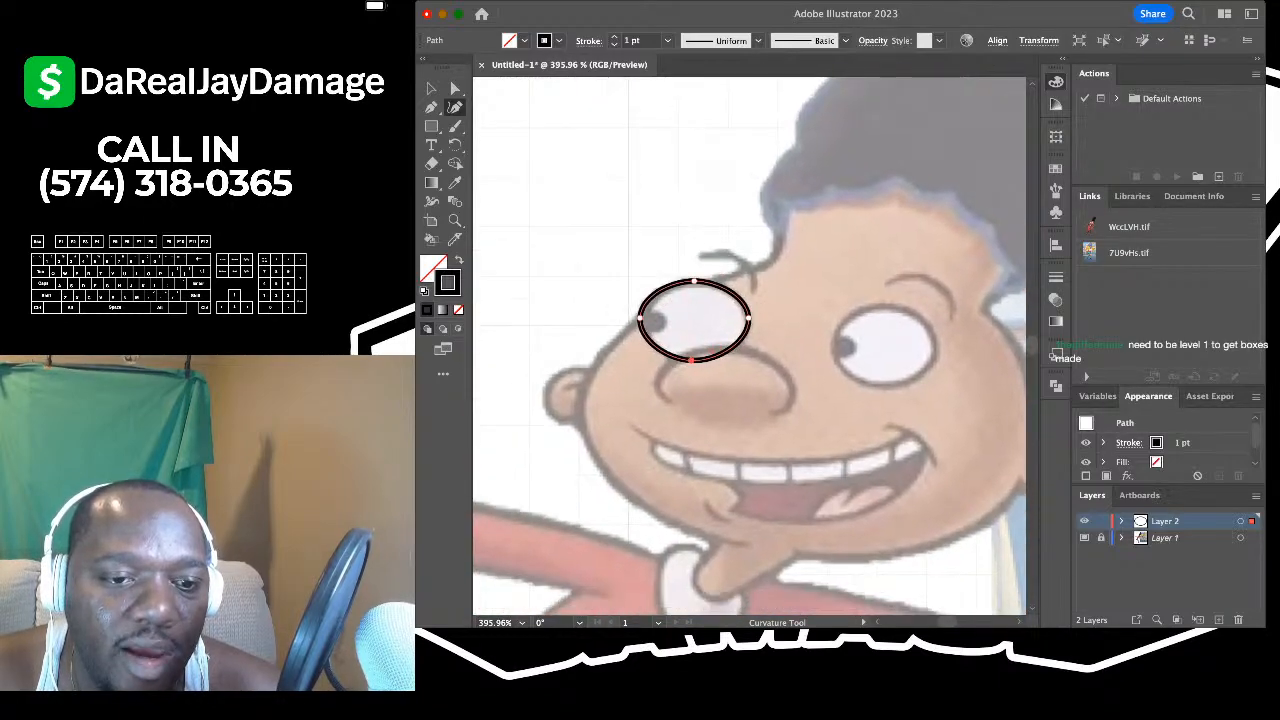
pyautogui.scroll(3, 733, 390)
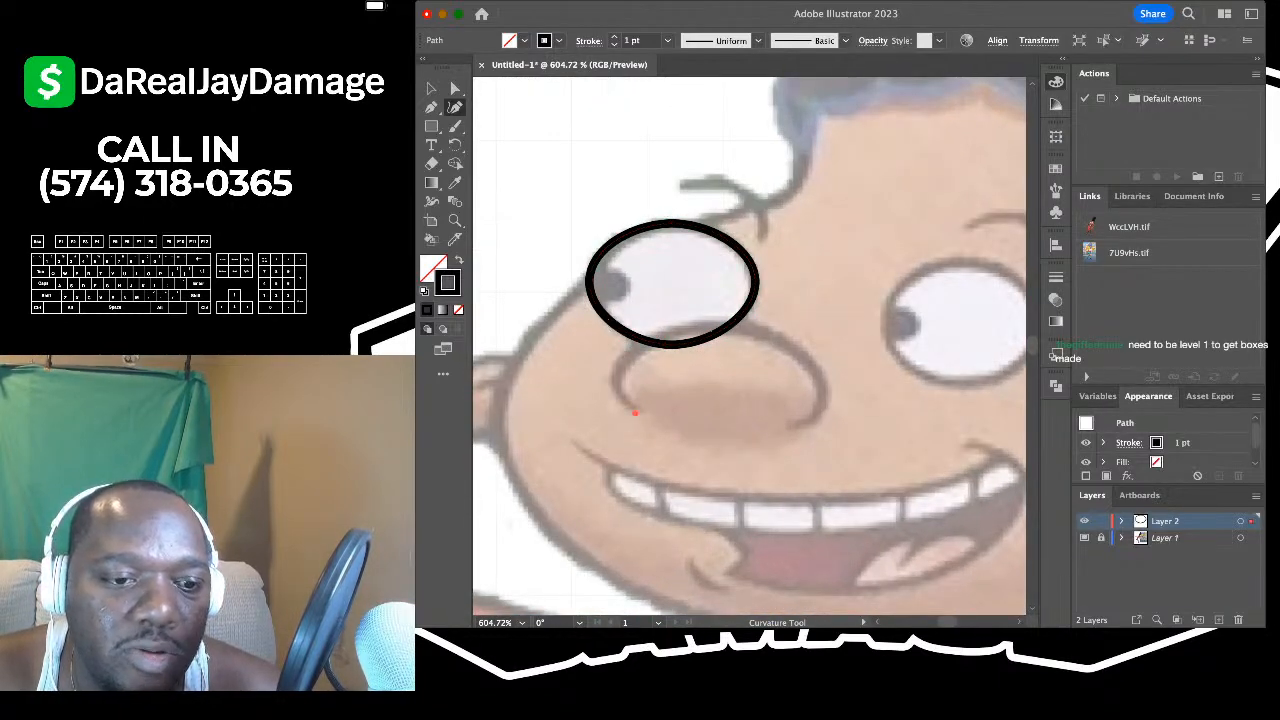
pyautogui.click(616, 376)
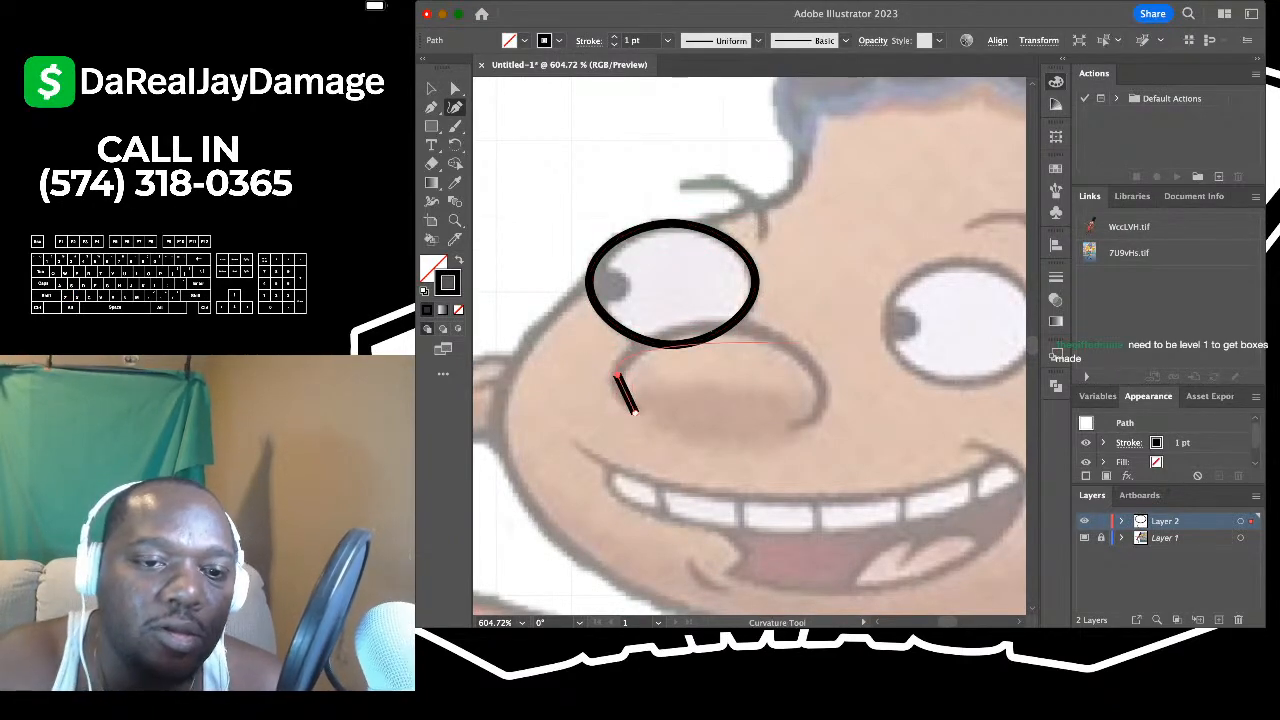
pyautogui.click(716, 322)
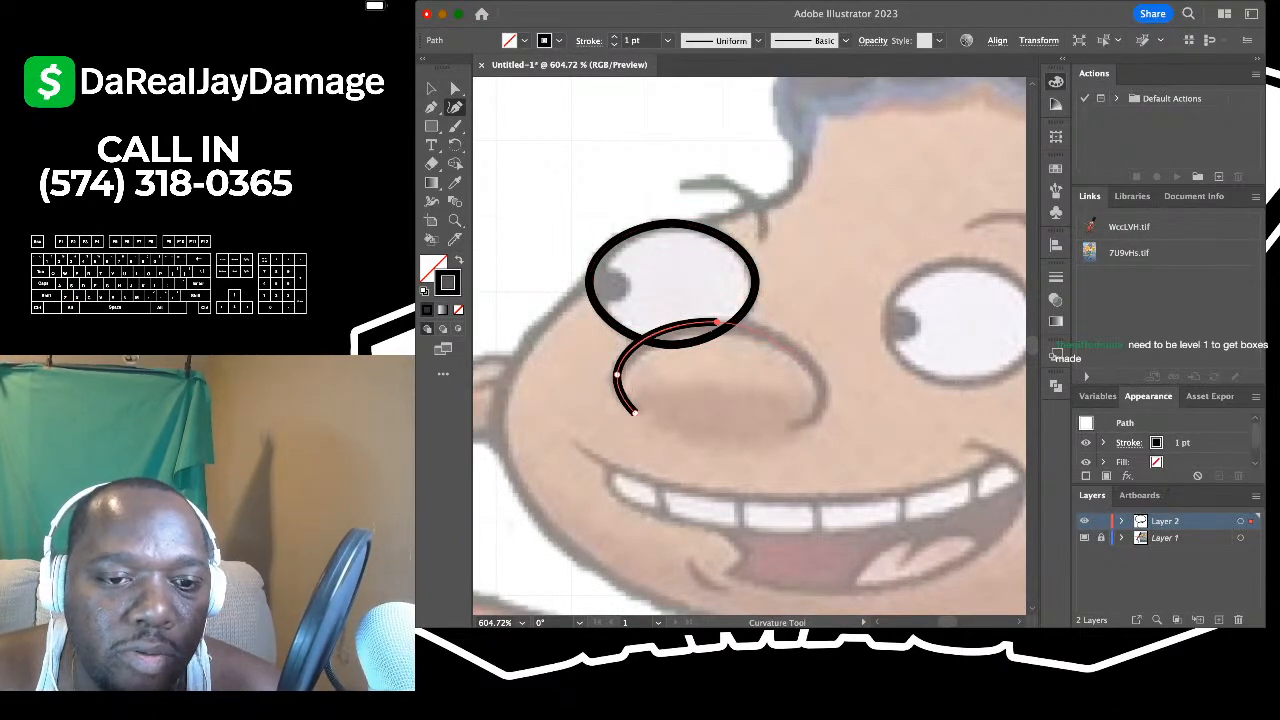
pyautogui.click(832, 400)
pyautogui.click(795, 428)
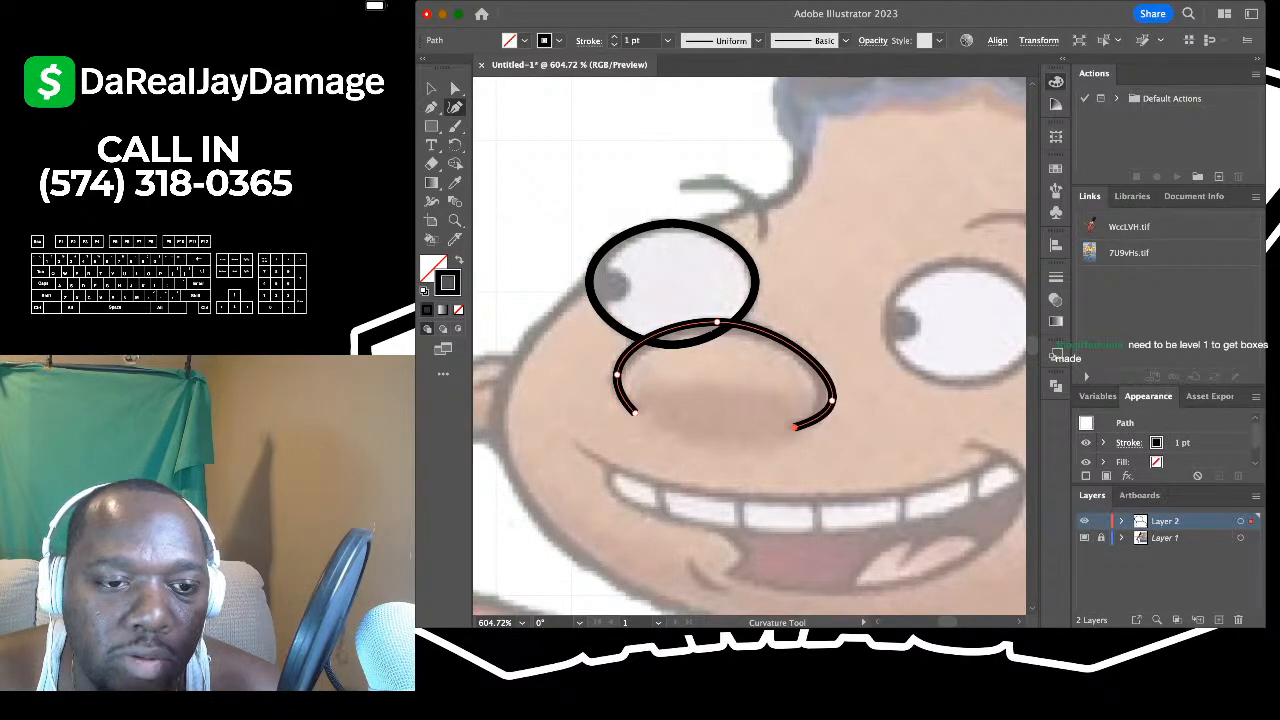
# - Reposition the nose curve's outer and top points to follow the reference outline, and deselect the path
pyautogui.moveTo(832, 400); pyautogui.dragTo(826, 390)
pyautogui.moveTo(825, 394); pyautogui.dragTo(827, 395)
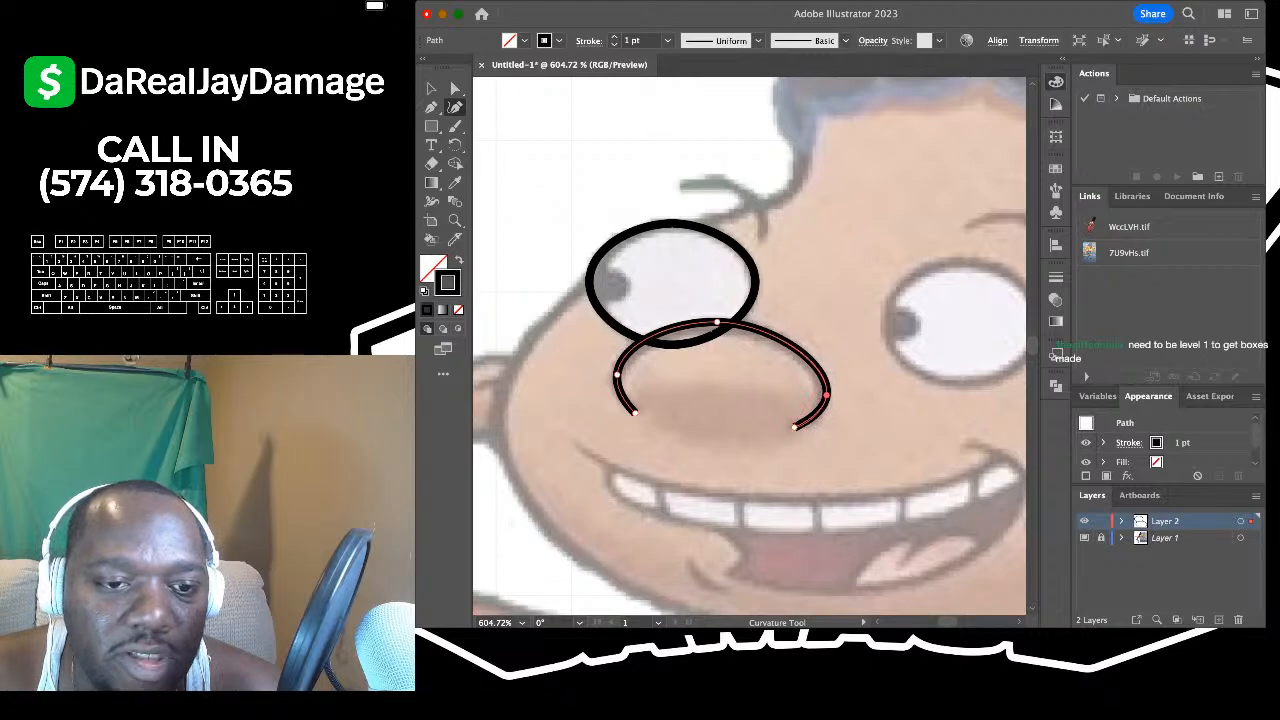
pyautogui.moveTo(716, 322); pyautogui.dragTo(727, 326)
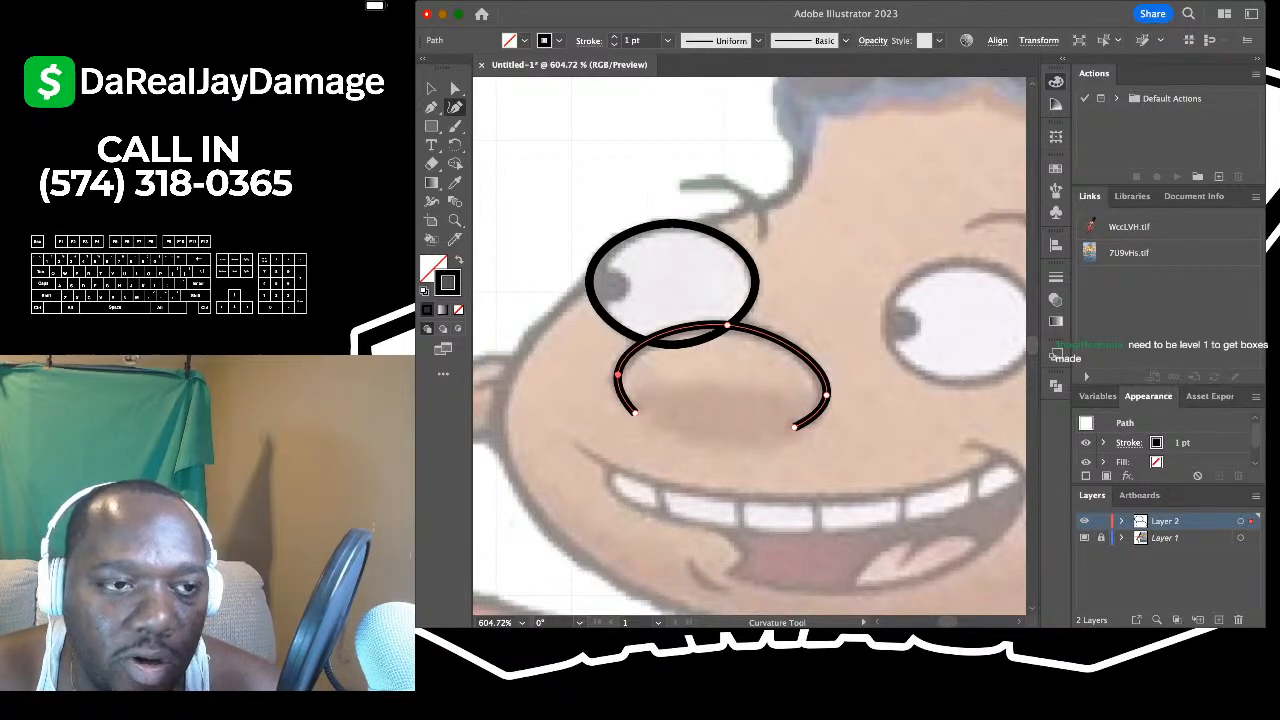
pyautogui.click(431, 88)
pyautogui.click(598, 145)
pyautogui.scroll(1, 610, 140)
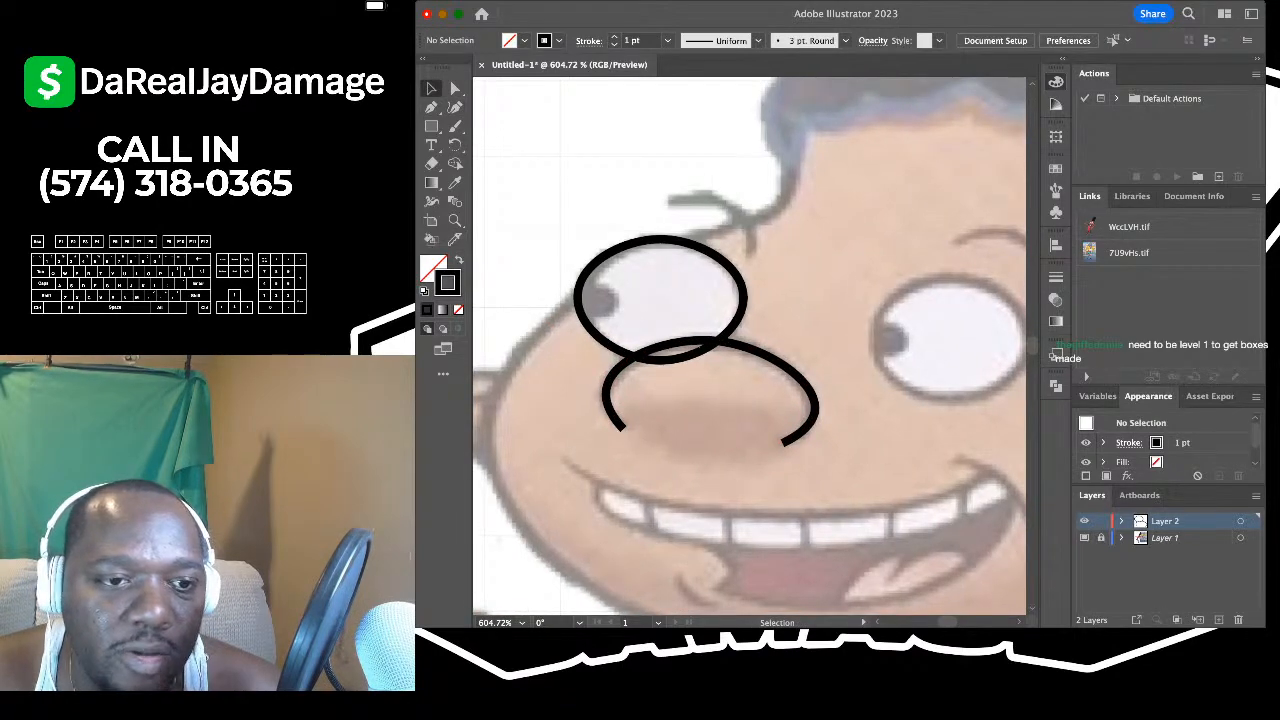
pyautogui.scroll(-4, 610, 140)
pyautogui.scroll(3, 610, 140)
pyautogui.scroll(-3, 600, 155)
pyautogui.hscroll(2, 600, 155)
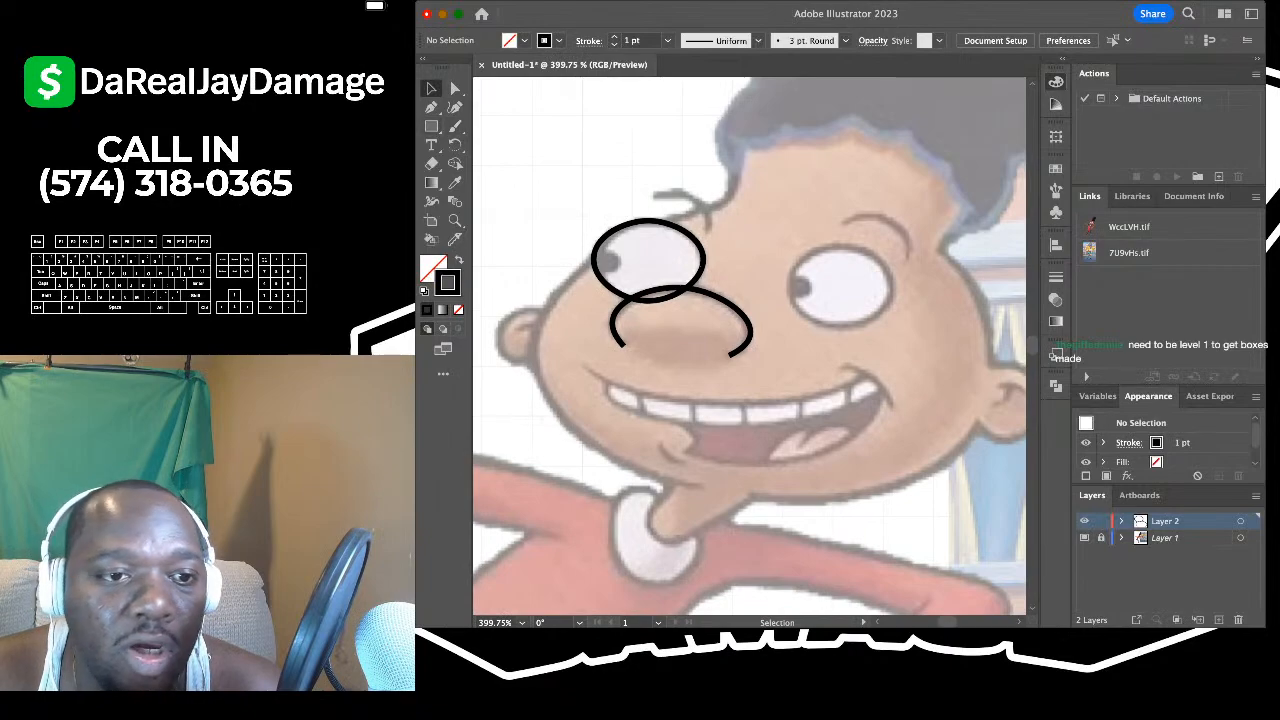
pyautogui.scroll(3, 648, 167)
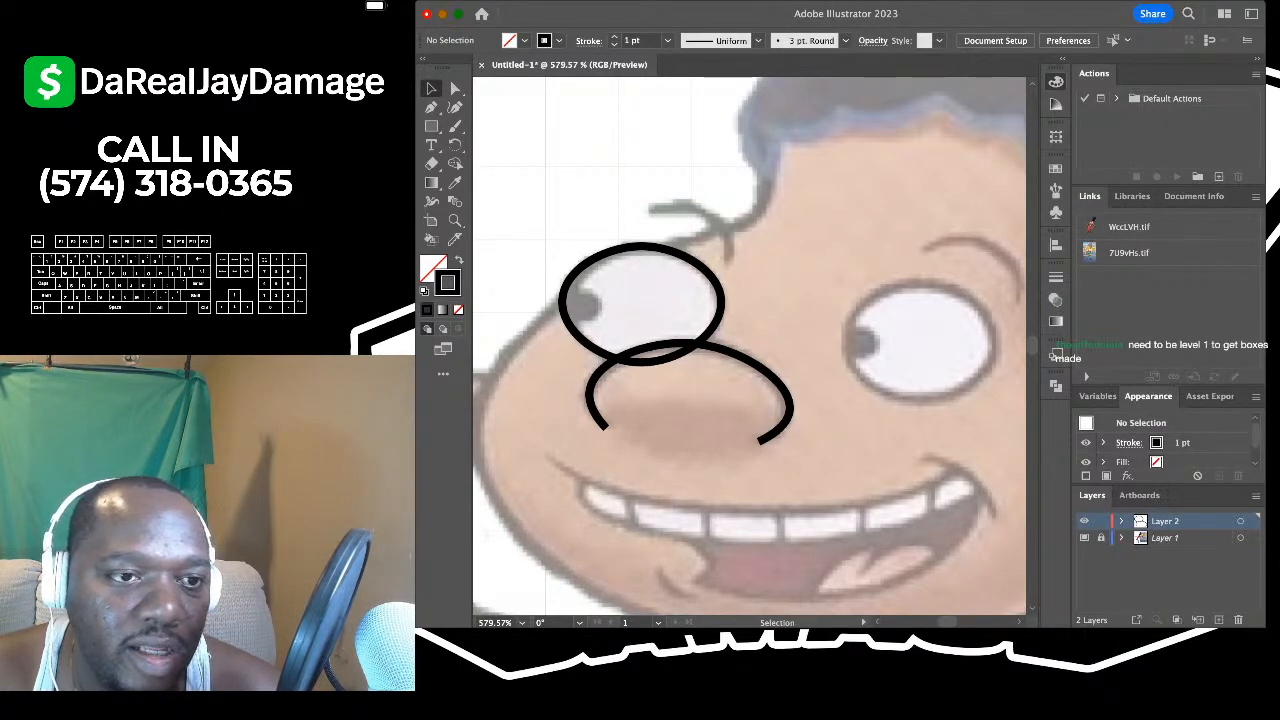
# - Try fitting ellipses around the tall-haired character's untraced eye with the Ellipse tool, and delete each attempt
pyautogui.press('l')
pyautogui.scroll(3, 590, 255)
pyautogui.scroll(-5, 590, 255)
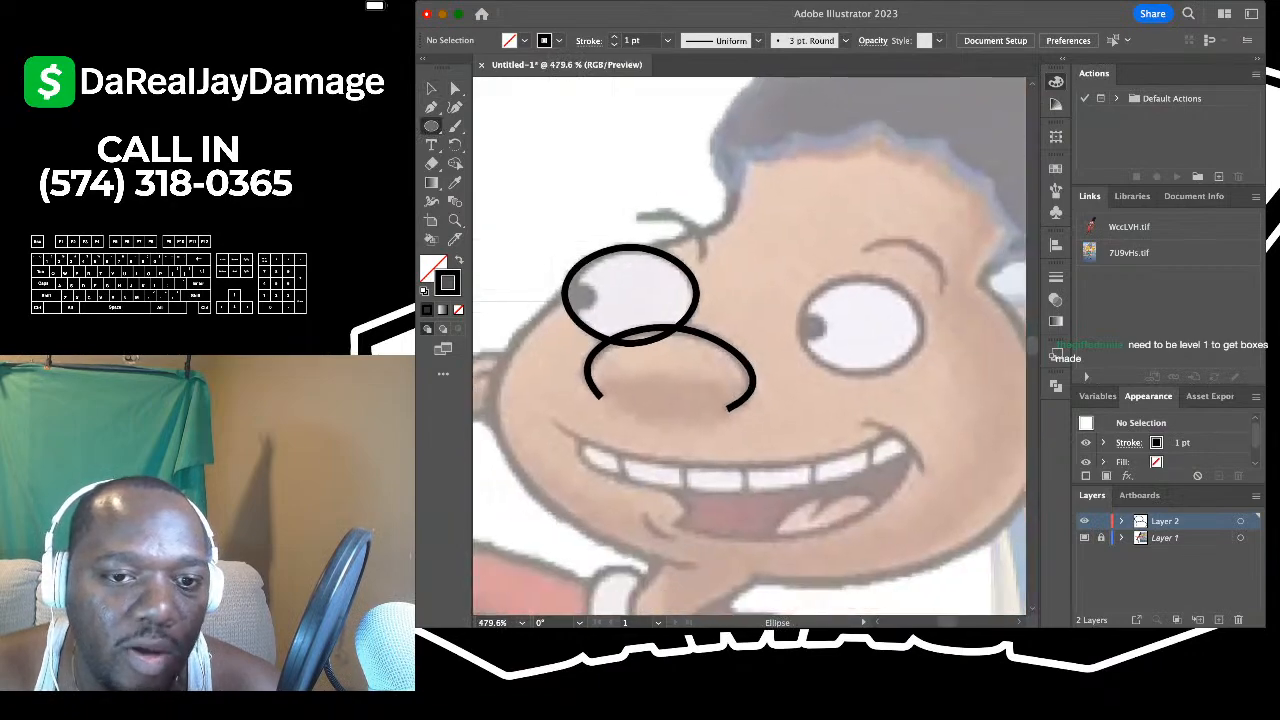
pyautogui.hscroll(3, 590, 255)
pyautogui.hscroll(-2, 655, 270)
pyautogui.scroll(3, 655, 270)
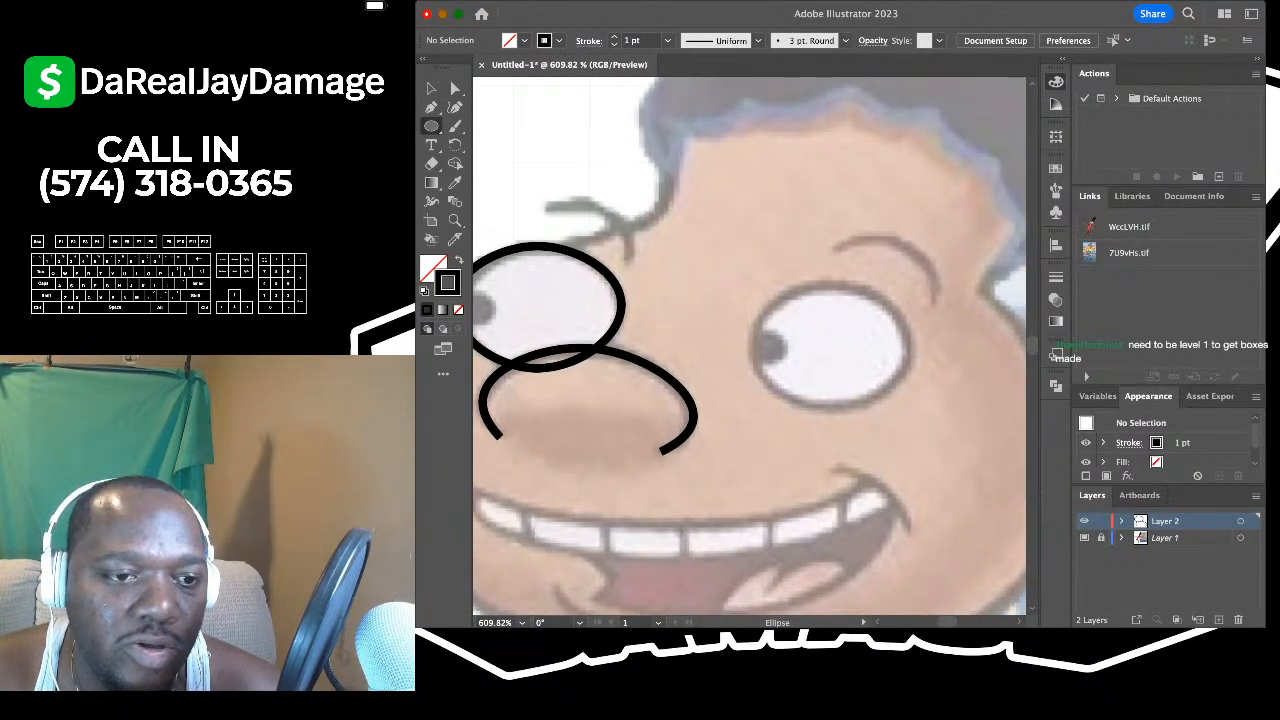
pyautogui.scroll(-4, 655, 270)
pyautogui.scroll(1, 700, 320)
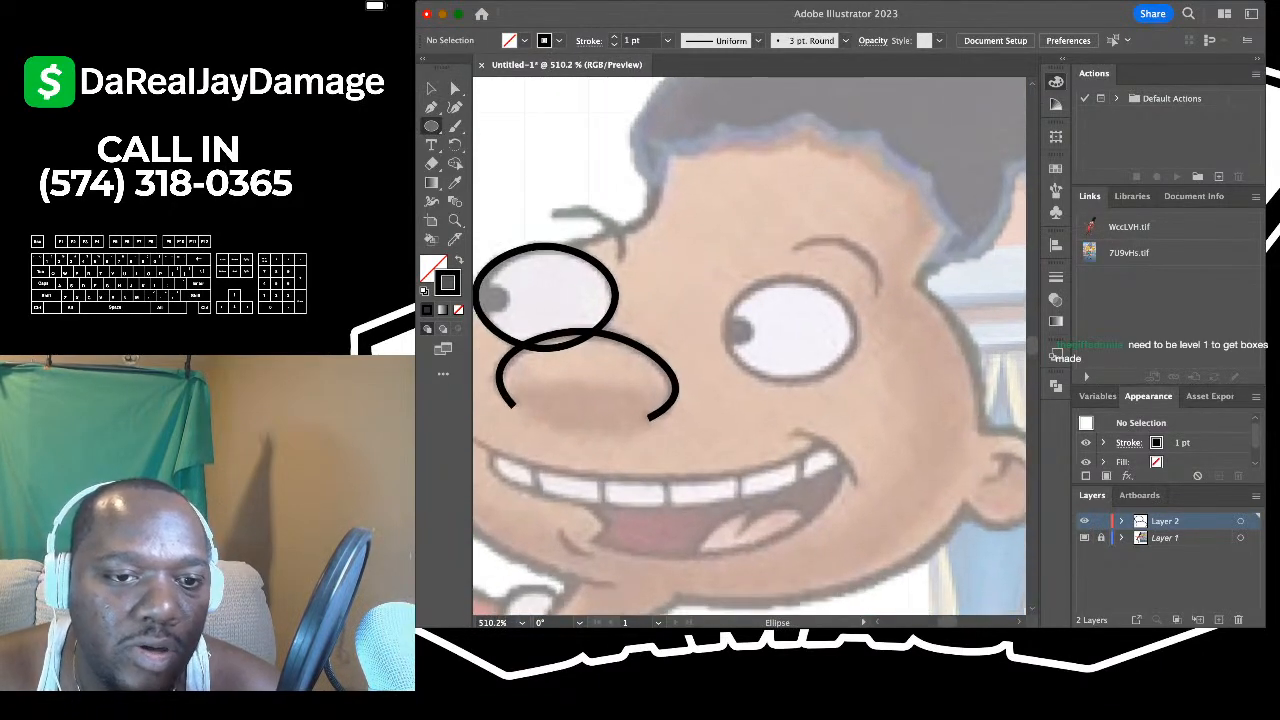
pyautogui.moveTo(712, 270); pyautogui.dragTo(856, 388)
pyautogui.press('Delete')
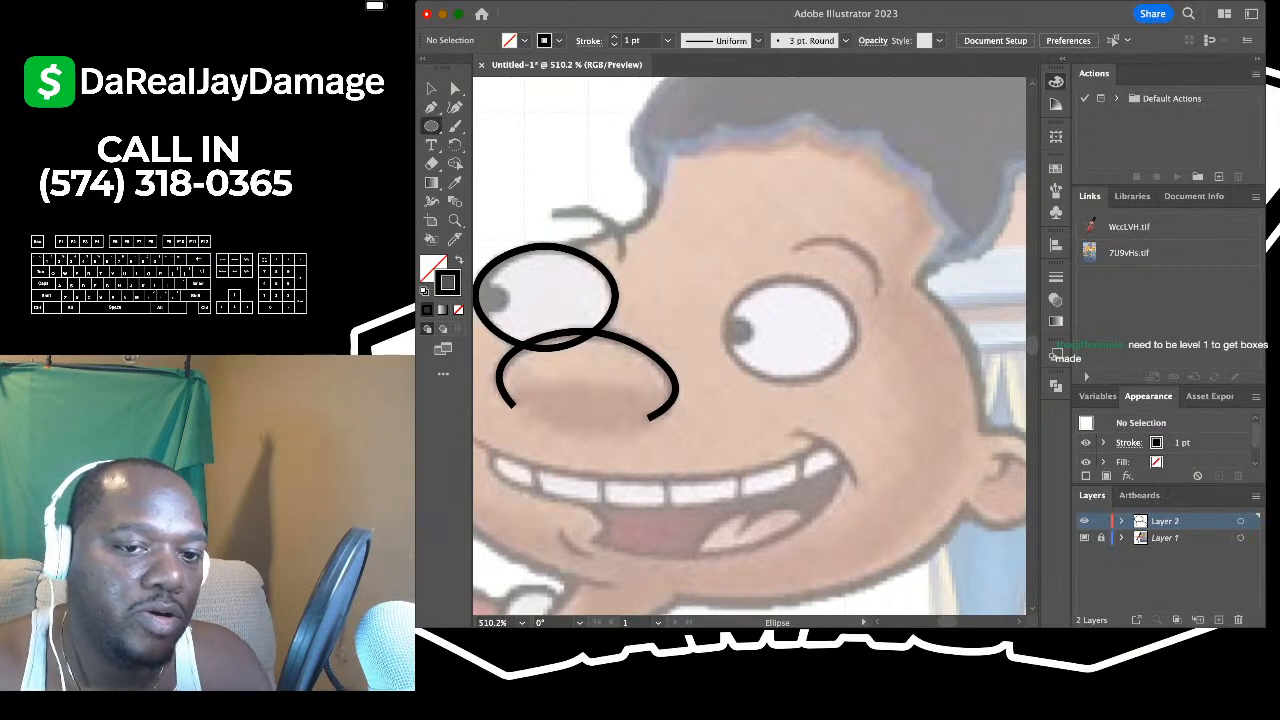
pyautogui.moveTo(722, 272); pyautogui.dragTo(858, 408)
pyautogui.press('Delete')
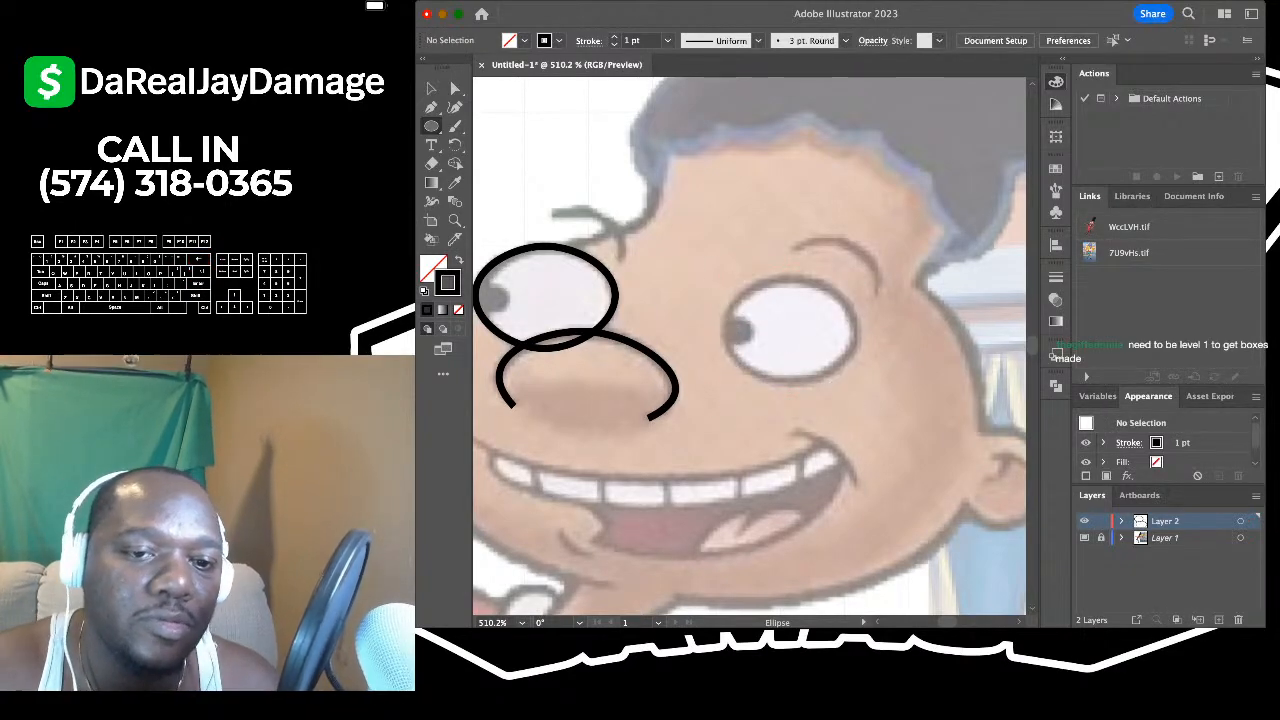
# - Draw an ellipse around the tall-haired character's untraced eye and lower its upper edge to meet the eye's outline
pyautogui.moveTo(724, 266); pyautogui.dragTo(857, 378)
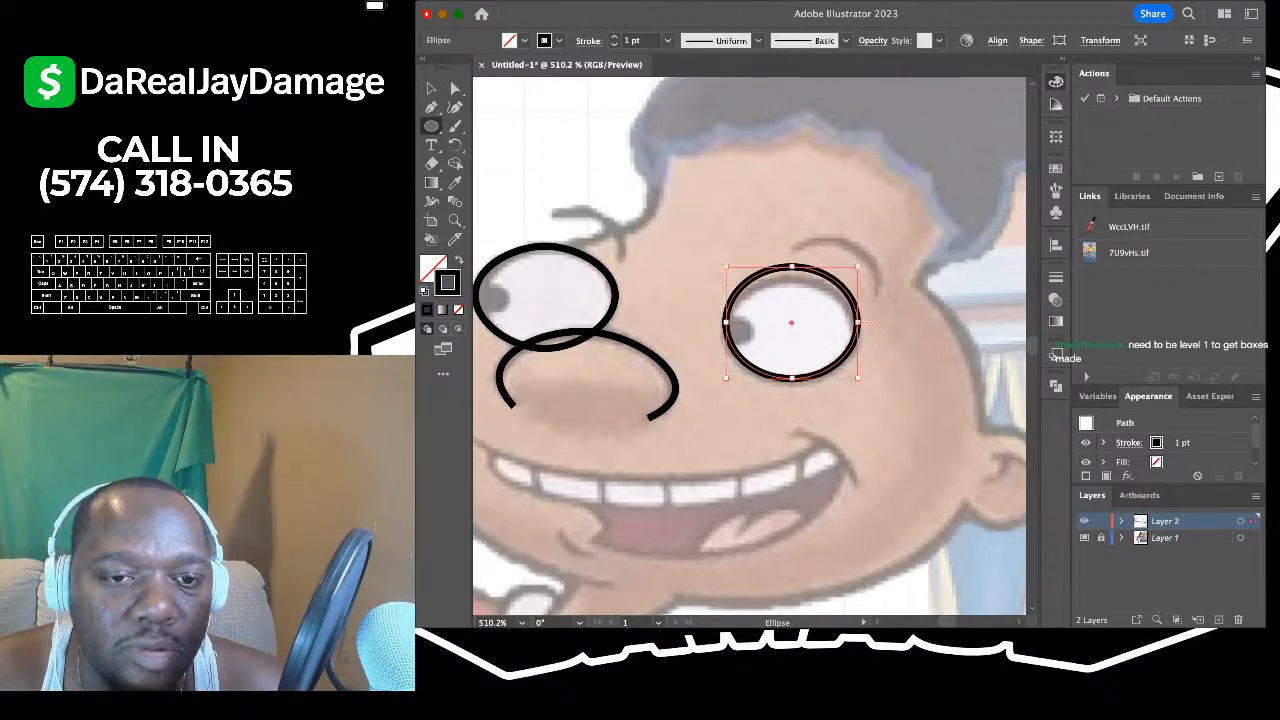
pyautogui.moveTo(791, 267); pyautogui.dragTo(791, 278)
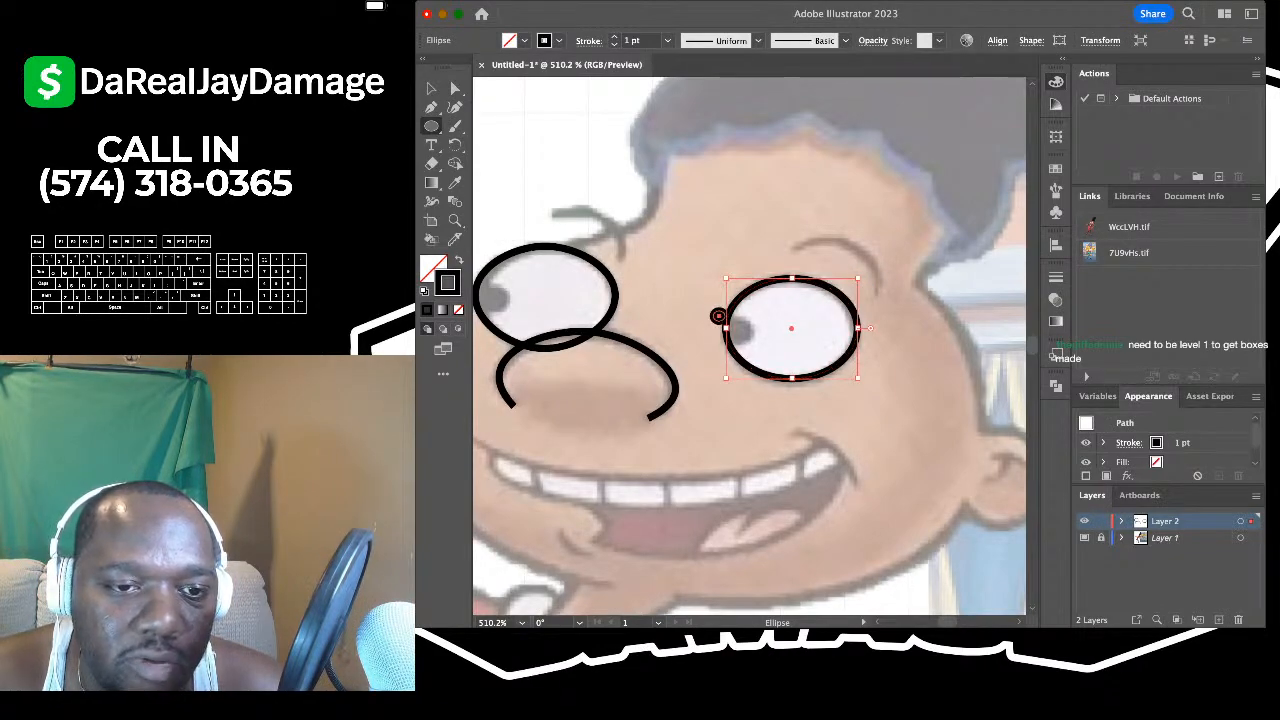
# - Draw a small circle for the pupil of the drawing's right eye and align it over the reference pupil
pyautogui.moveTo(755, 348); pyautogui.dragTo(748, 341)
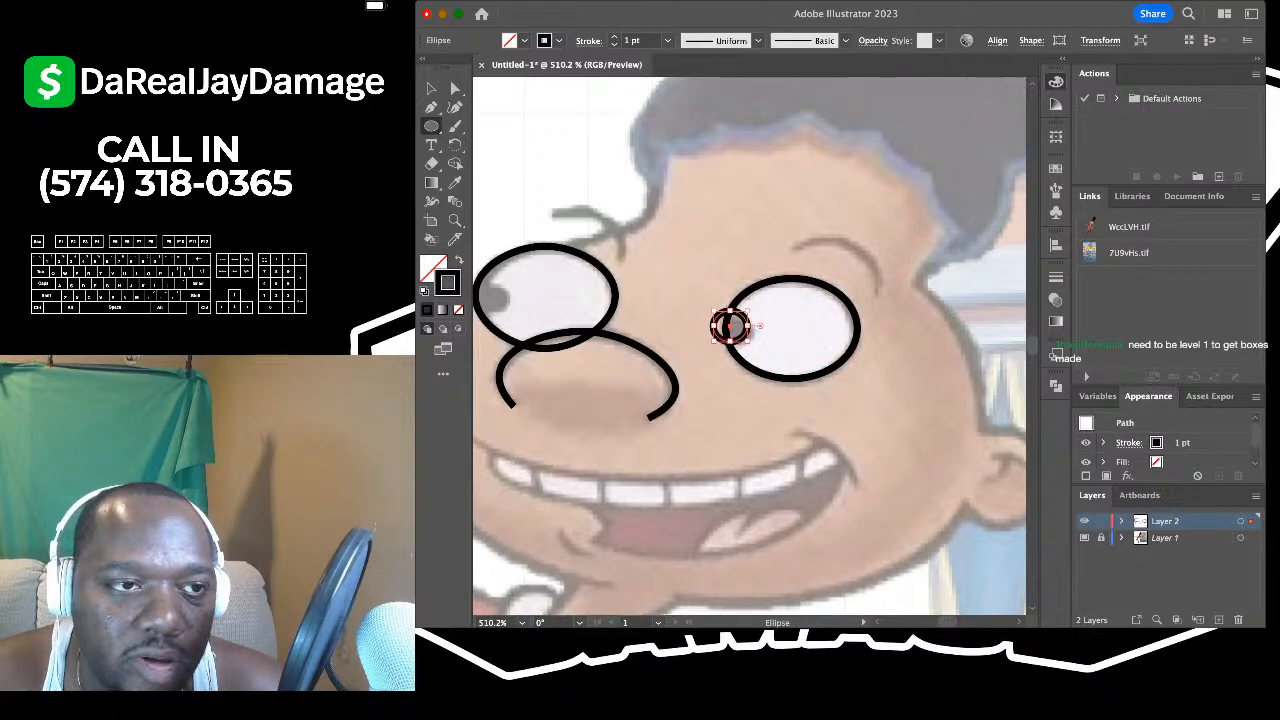
pyautogui.press('v')
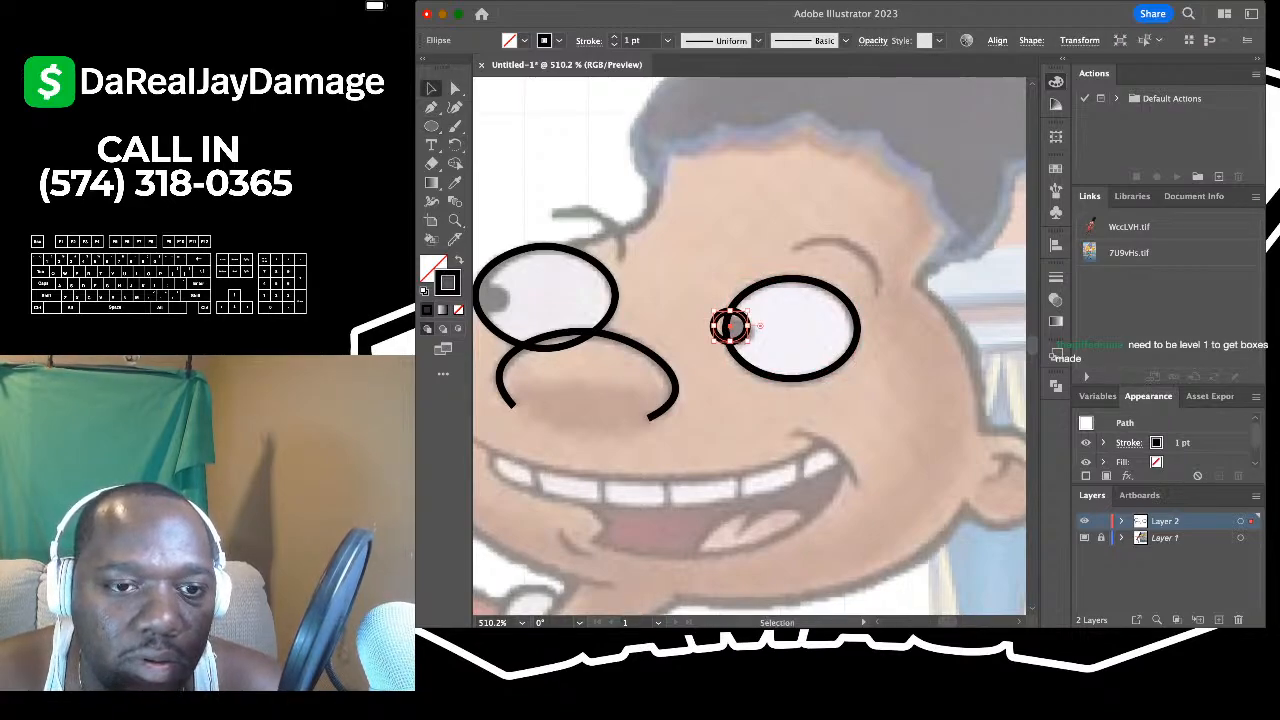
pyautogui.scroll(5, 805, 380)
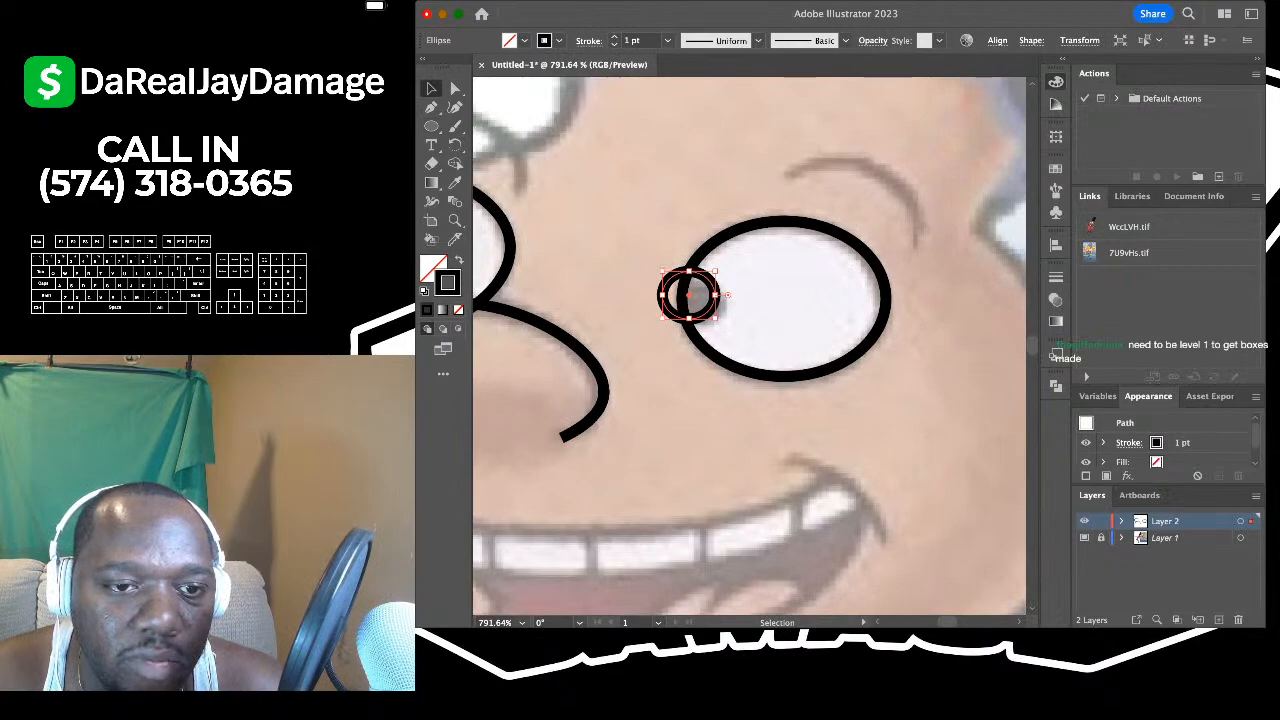
pyautogui.moveTo(689, 295); pyautogui.dragTo(702, 304)
pyautogui.click(743, 282)
pyautogui.scroll(-6, 743, 282)
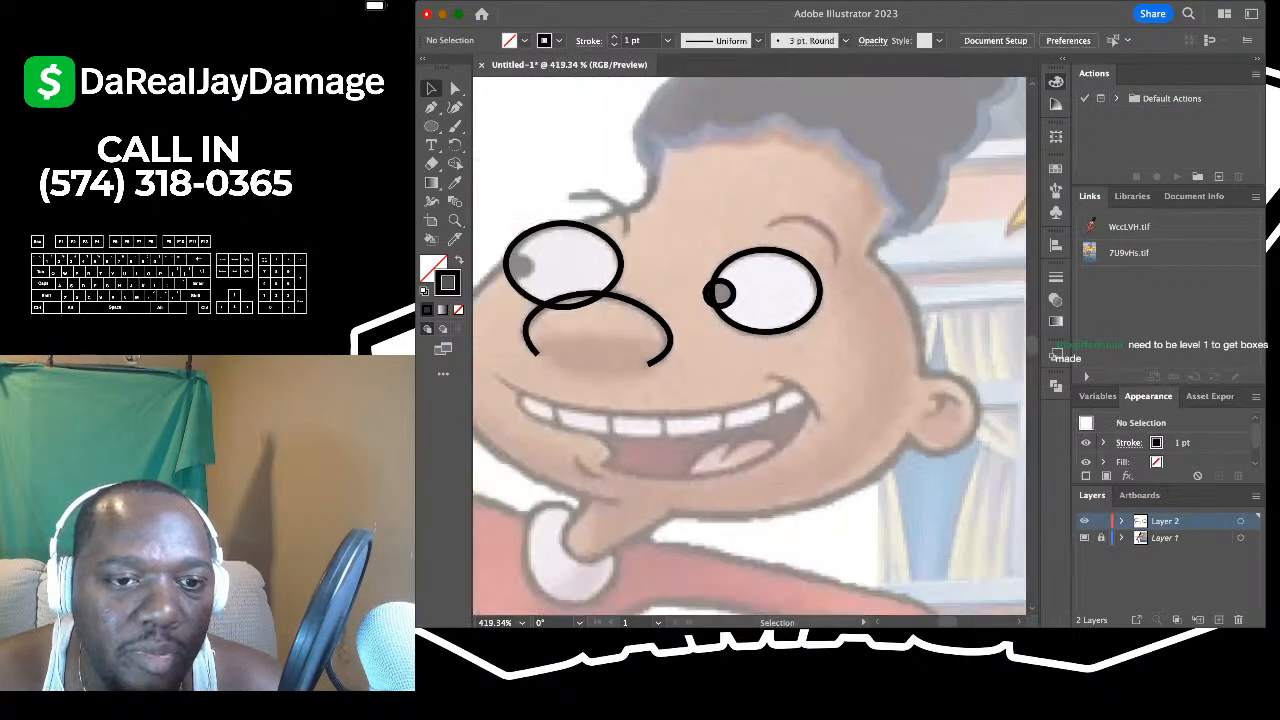
# - Delete the ellipse outlining the drawing's left eye, above the nose curve
pyautogui.hscroll(-5, 749, 346)
pyautogui.moveTo(646, 248); pyautogui.dragTo(648, 252)
pyautogui.press('Delete')
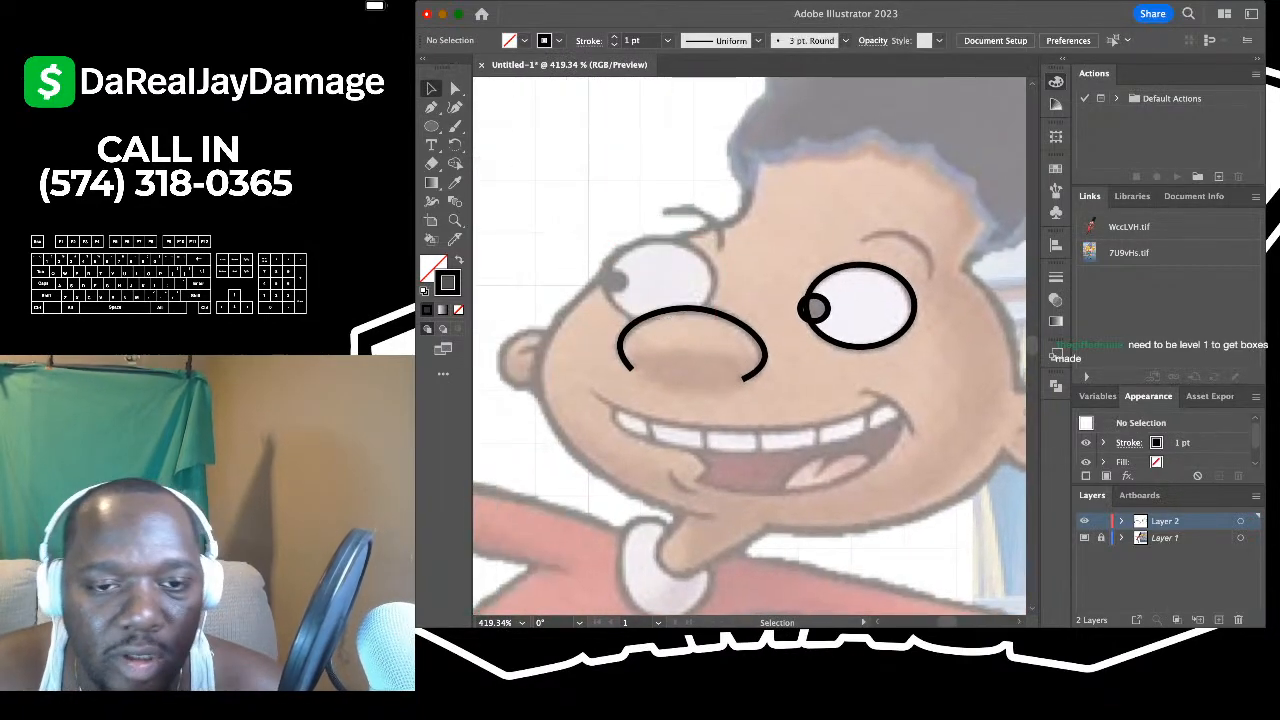
# - Duplicate the right eye's outline and pupil together in place, and move the copy onto the reference's left eye
pyautogui.scroll(4, 798, 286)
pyautogui.scroll(-3, 640, 308)
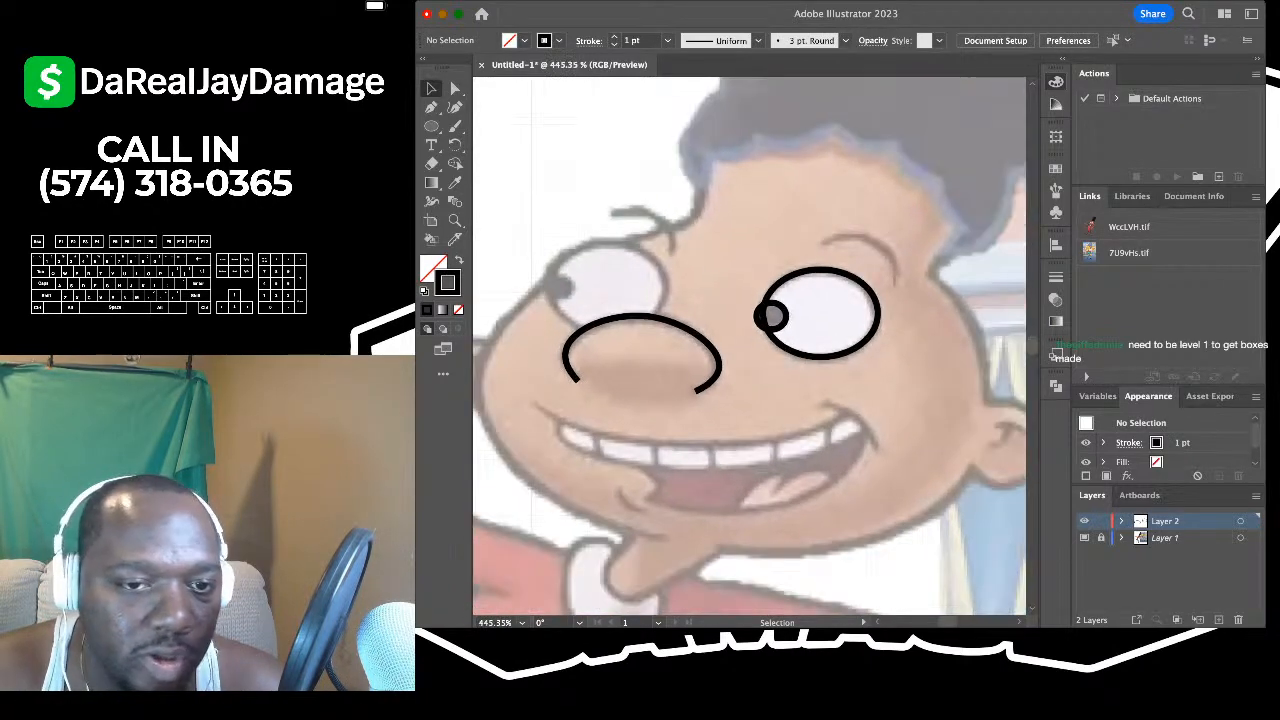
pyautogui.moveTo(740, 235); pyautogui.dragTo(895, 345)
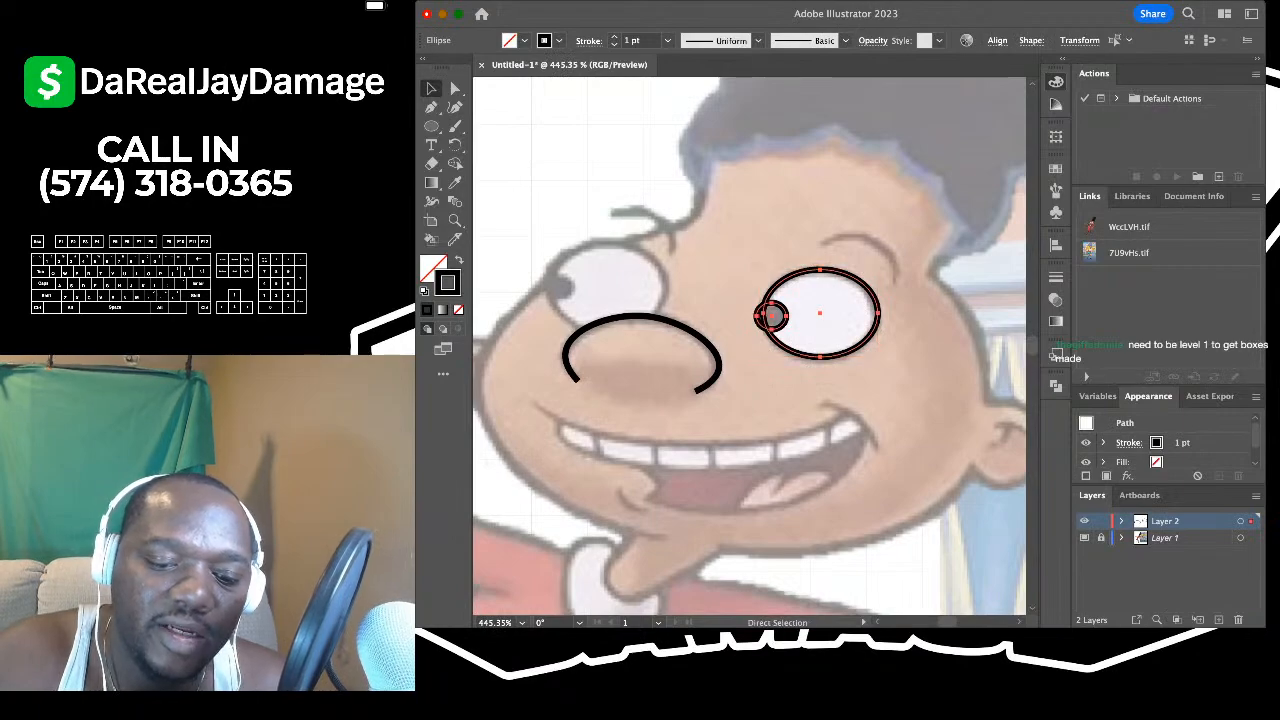
pyautogui.press('super+c')
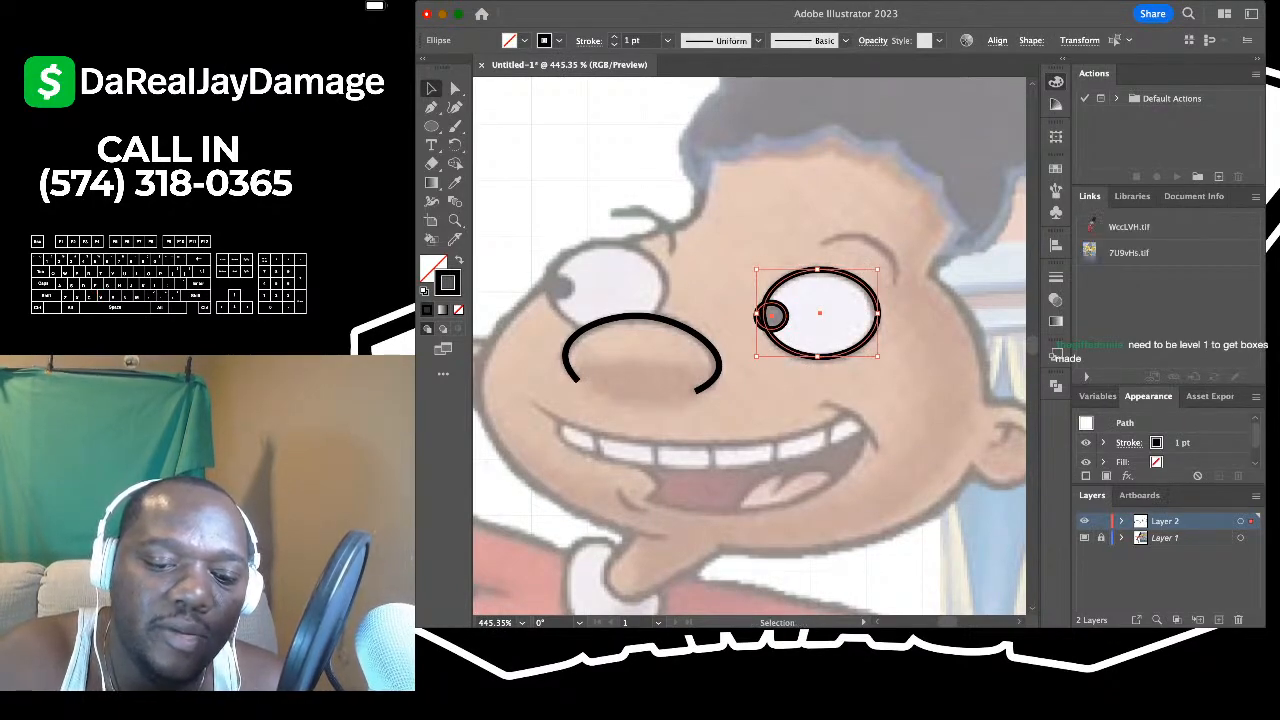
pyautogui.press('super+f')
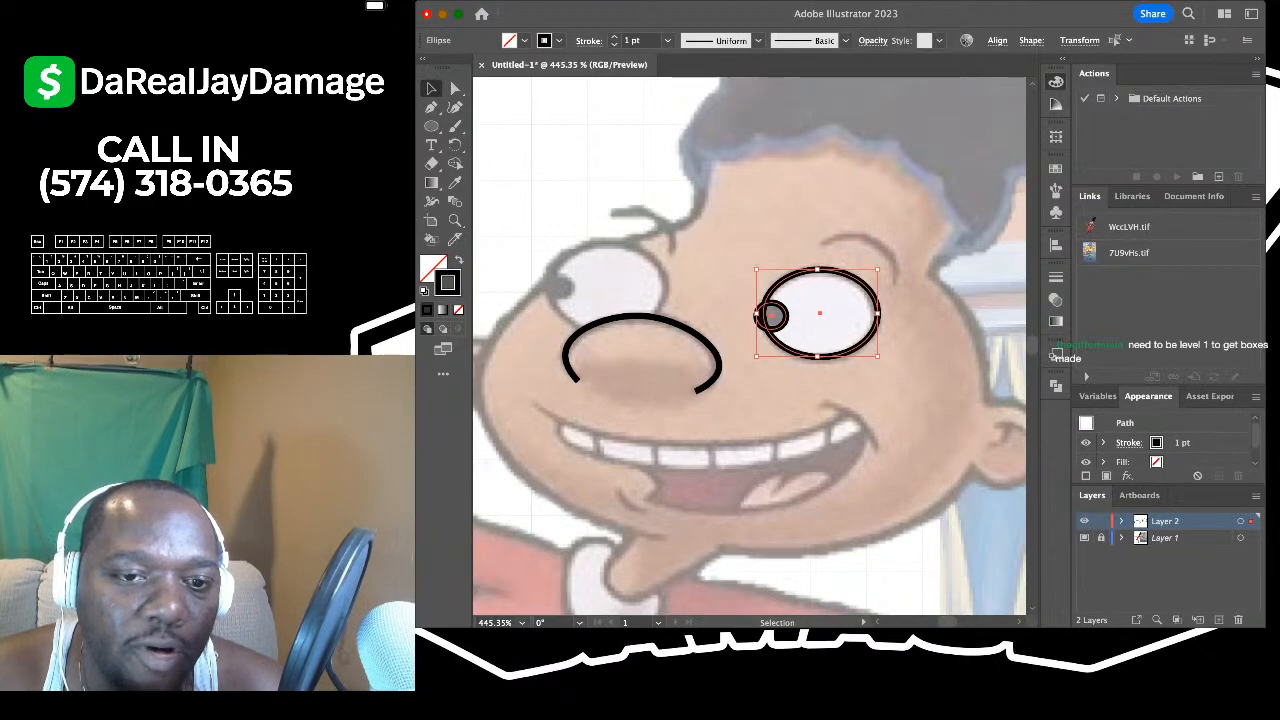
pyautogui.moveTo(818, 313); pyautogui.dragTo(603, 282)
pyautogui.click(704, 220)
pyautogui.scroll(-3, 704, 220)
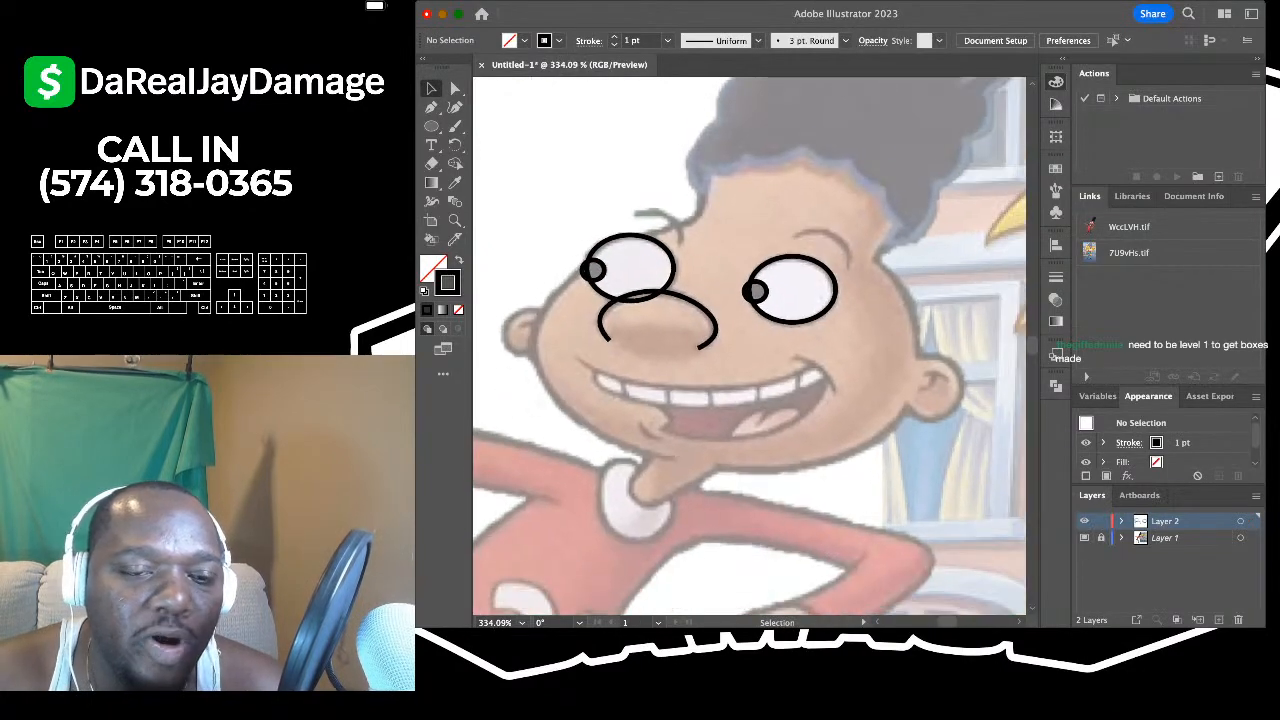
# - Trace the eyebrow above the left eye as an open arch with the Curvature tool, and deselect it
pyautogui.scroll(3, 706, 216)
pyautogui.scroll(-3, 706, 216)
pyautogui.hscroll(2, 706, 216)
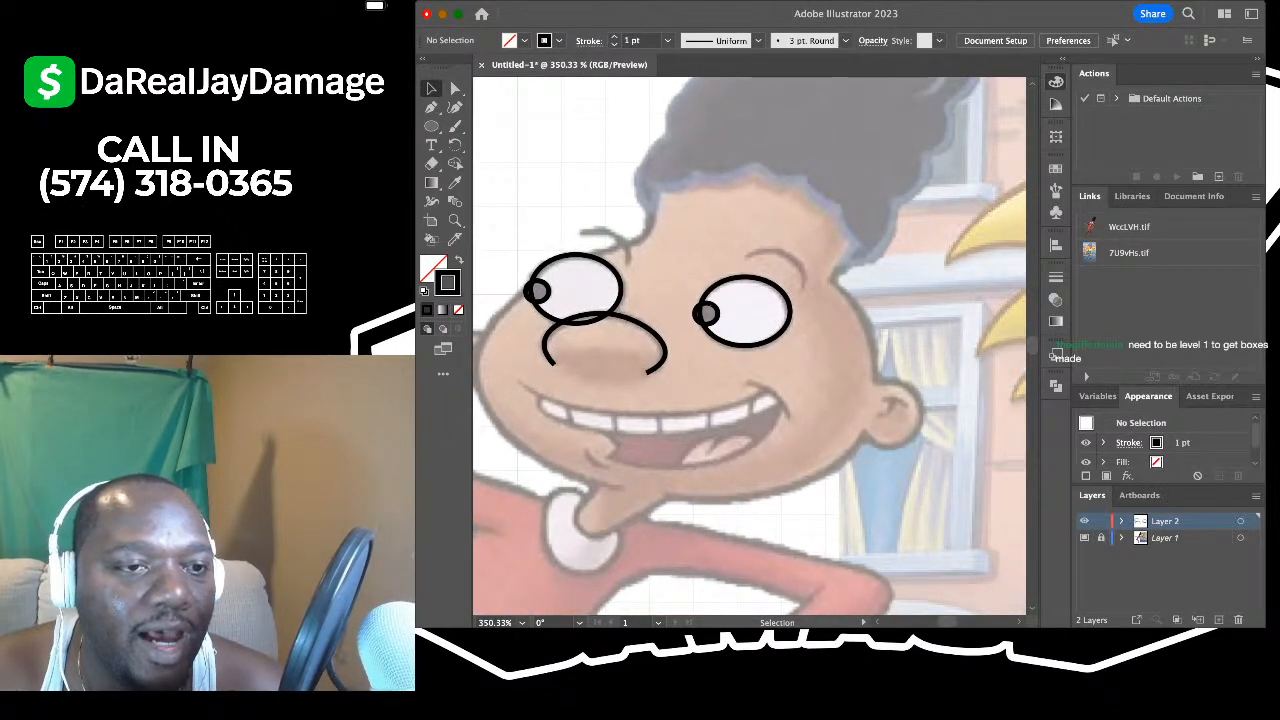
pyautogui.click(455, 107)
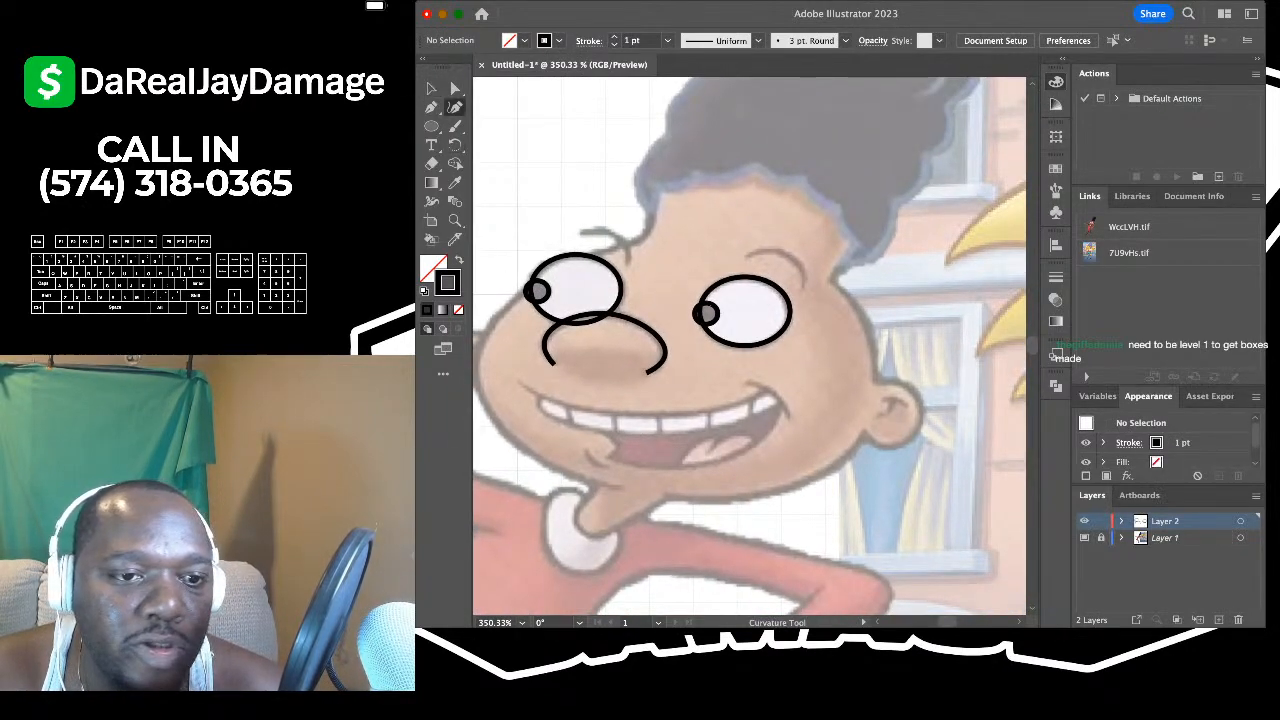
pyautogui.scroll(2, 597, 245)
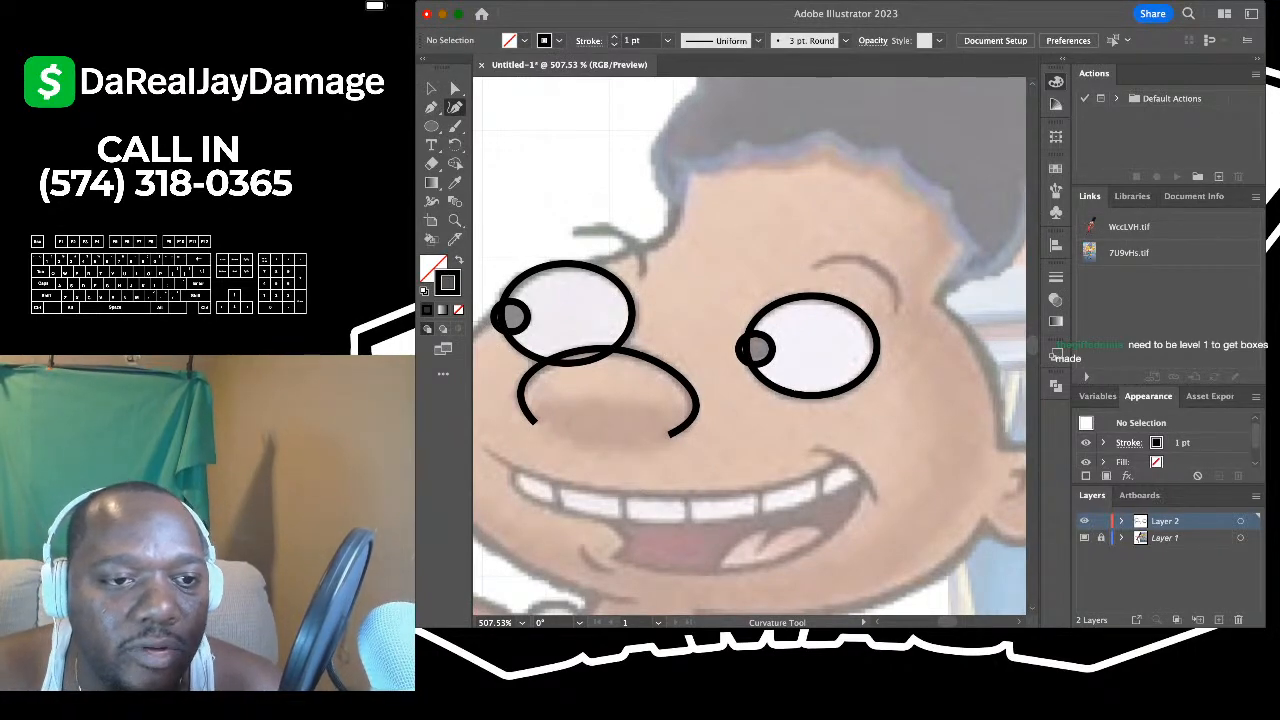
pyautogui.click(569, 236)
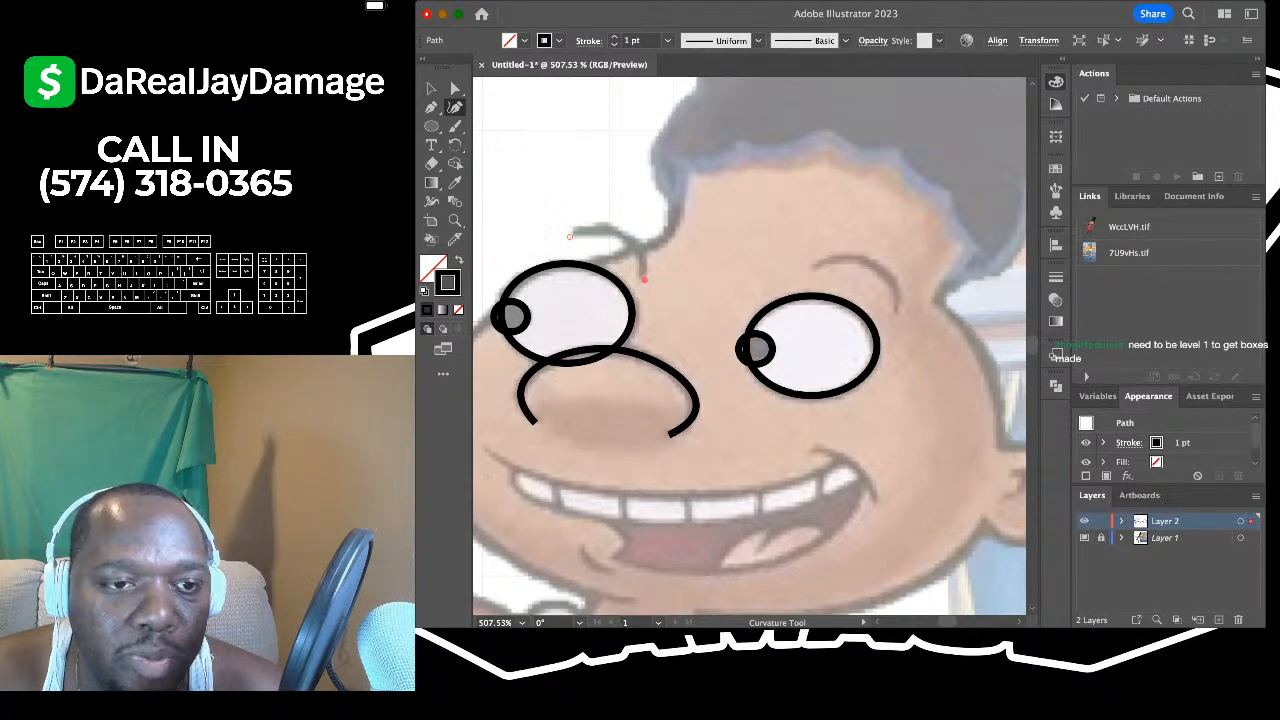
pyautogui.click(644, 279)
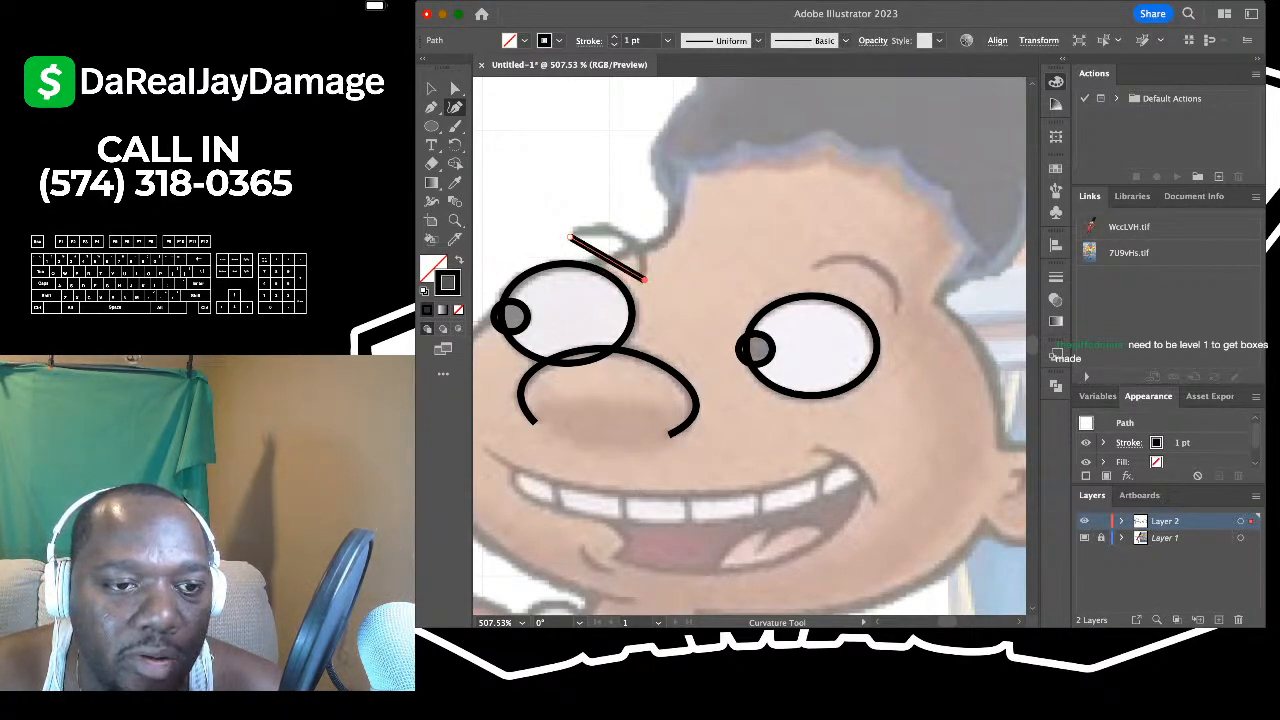
pyautogui.moveTo(607, 257); pyautogui.dragTo(621, 230)
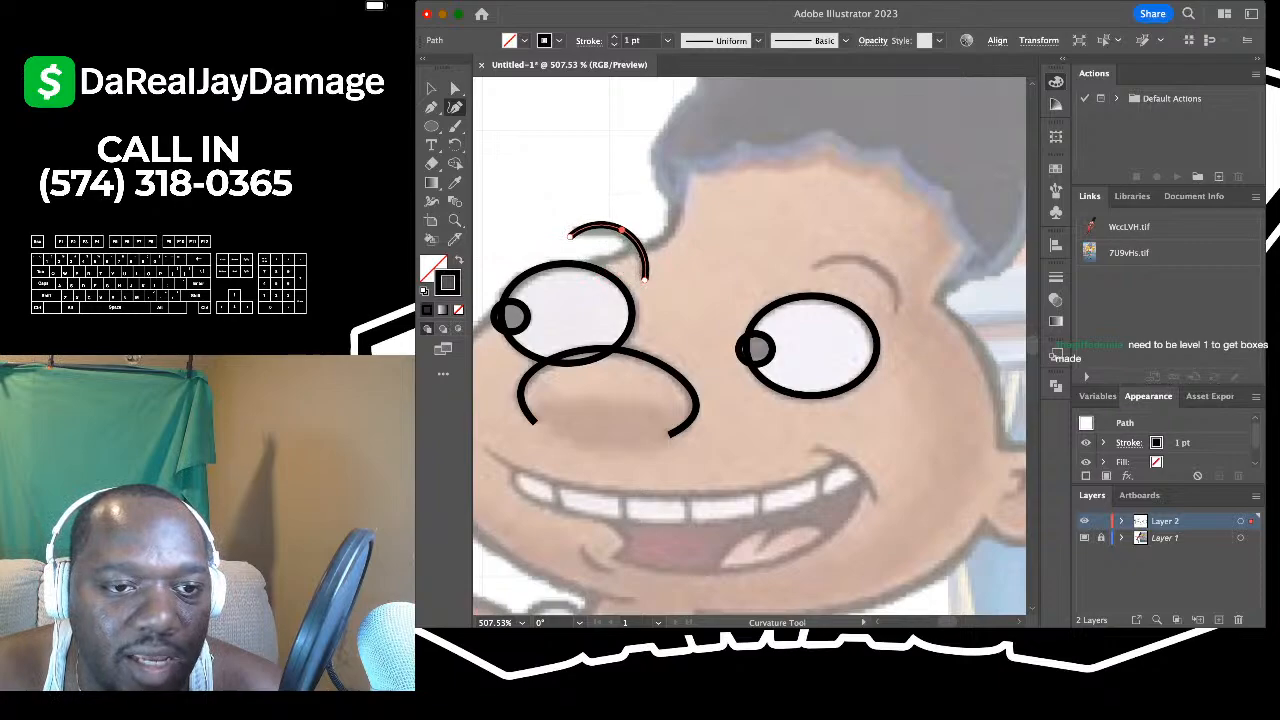
pyautogui.click(431, 88)
pyautogui.click(545, 165)
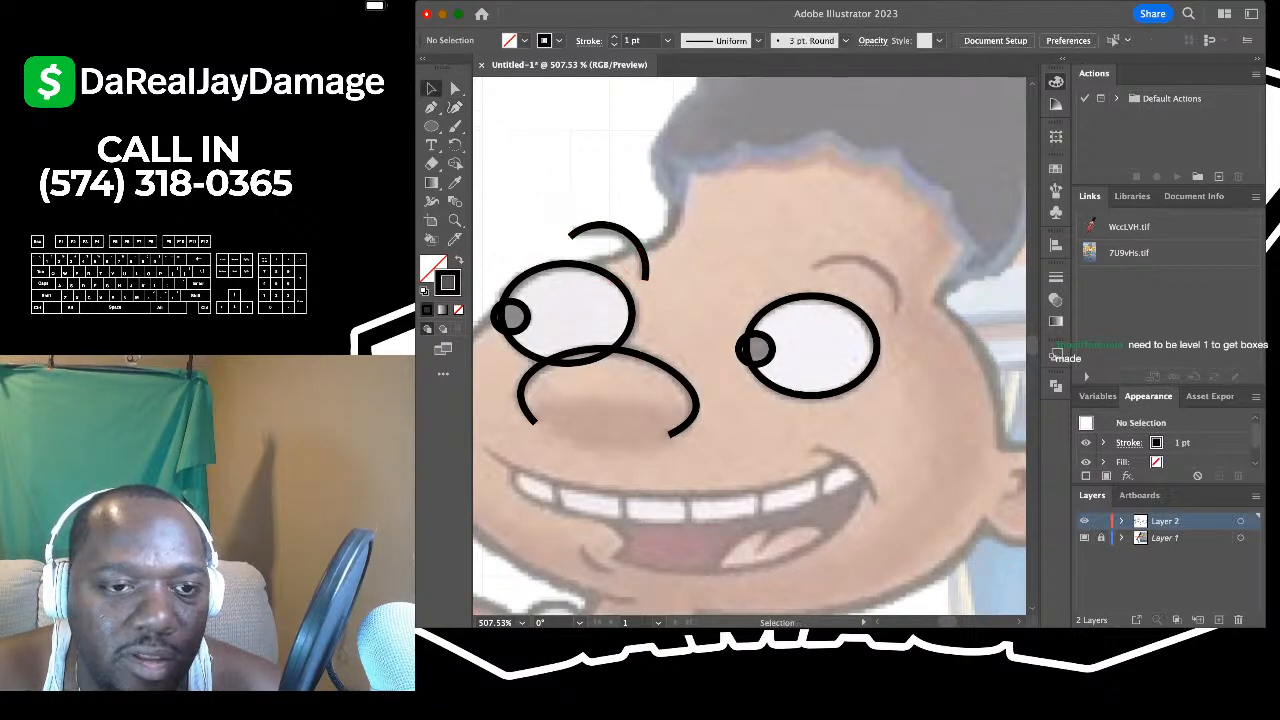
# - Duplicate the traced eyebrow arch onto the reference eyebrow above the right eye, and deselect it
pyautogui.hscroll(3, 749, 346)
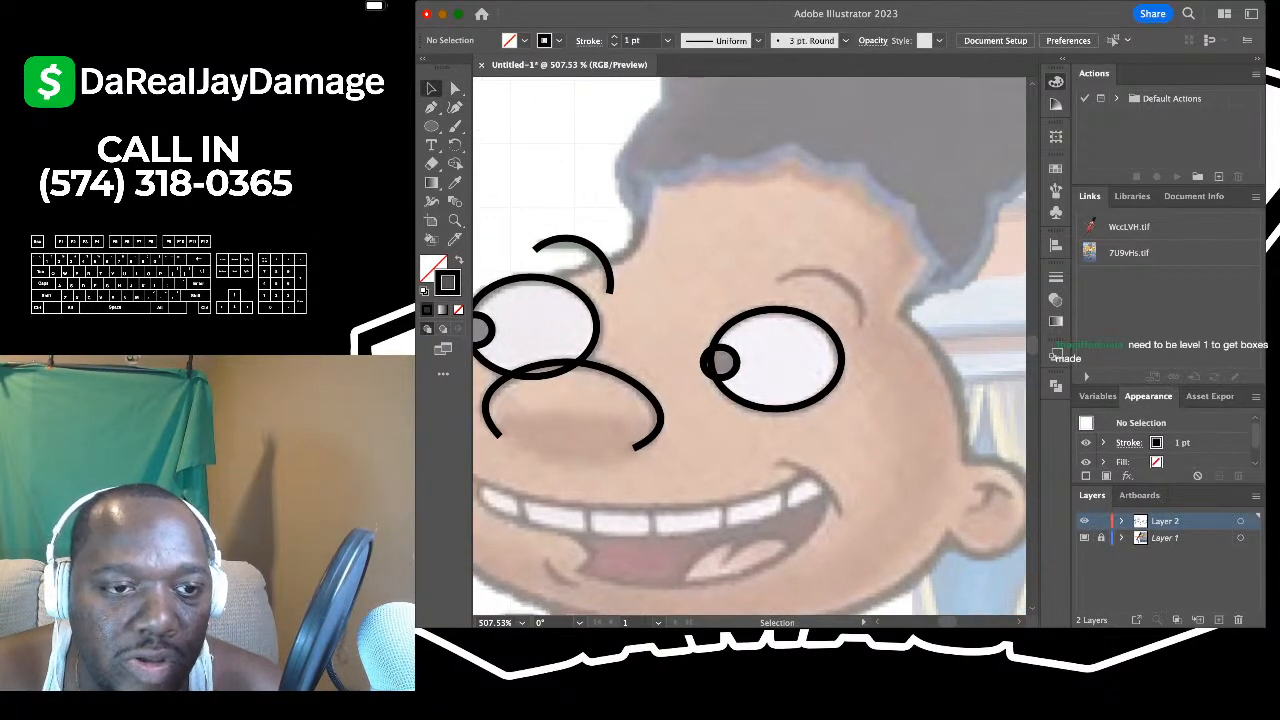
pyautogui.click(588, 244)
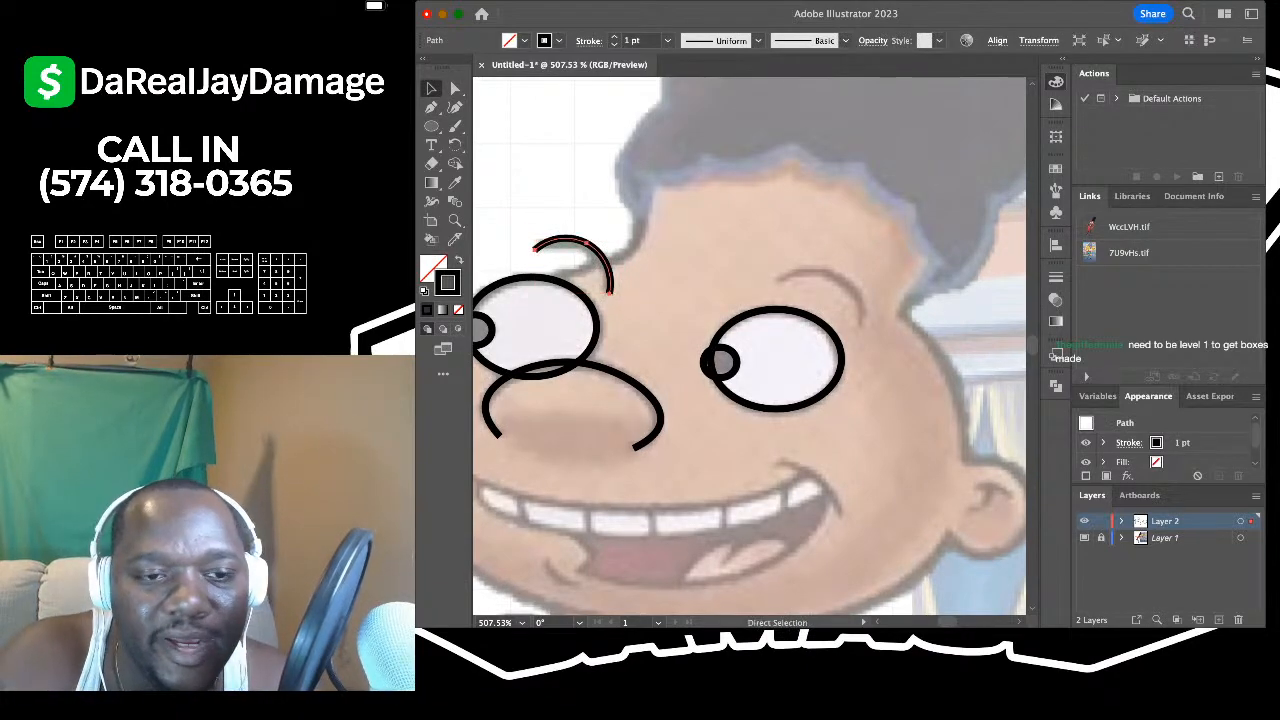
pyautogui.press('v')
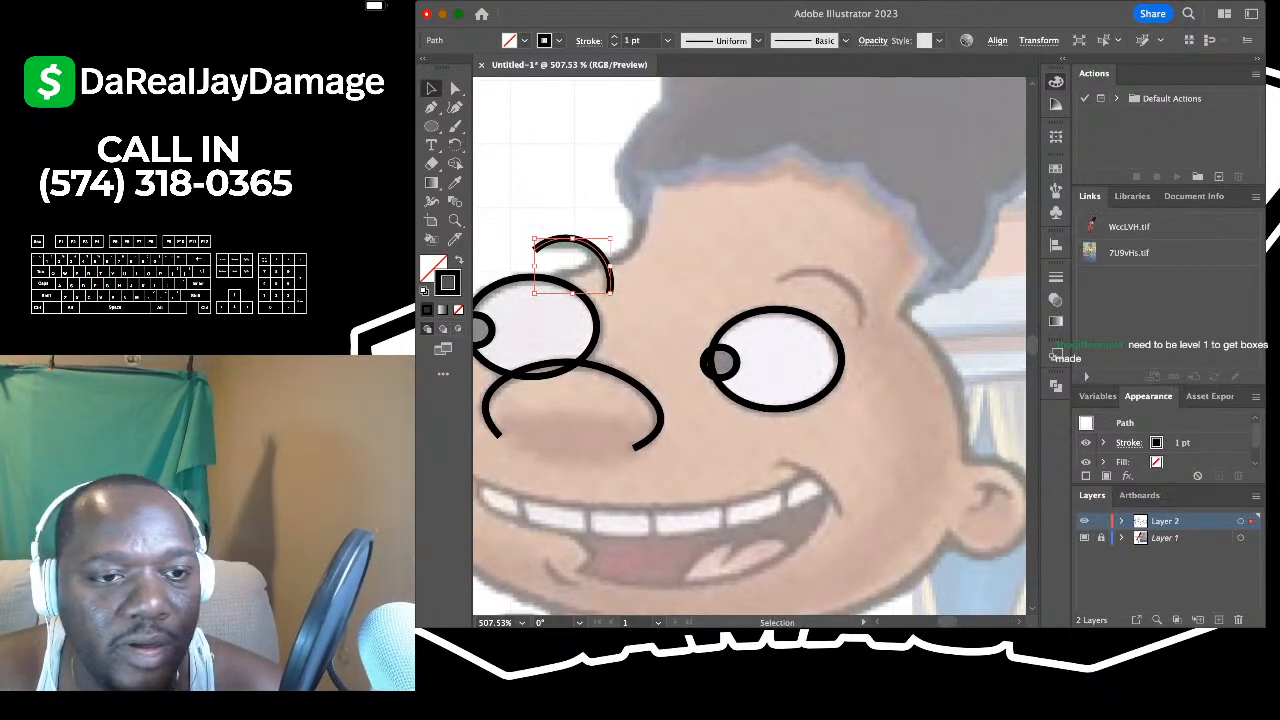
pyautogui.moveTo(570, 240); pyautogui.dragTo(815, 269)
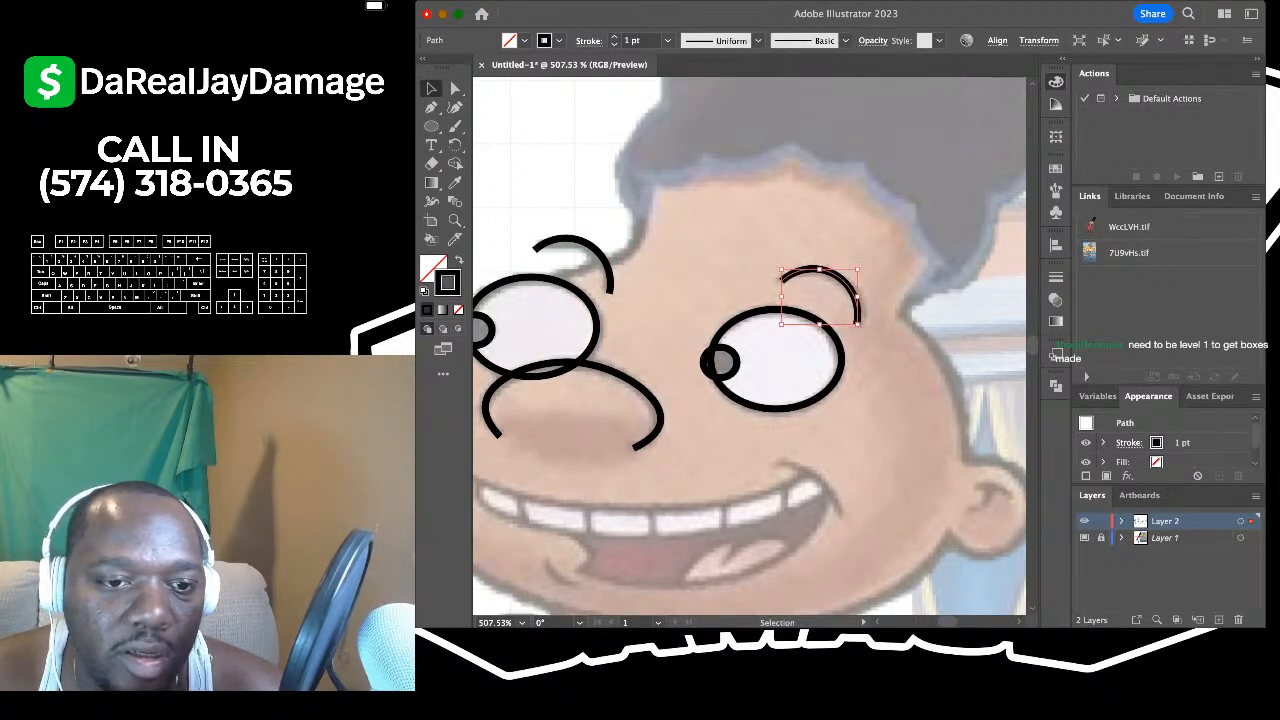
pyautogui.click(880, 298)
pyautogui.scroll(-5, 880, 298)
pyautogui.scroll(-5, 880, 298)
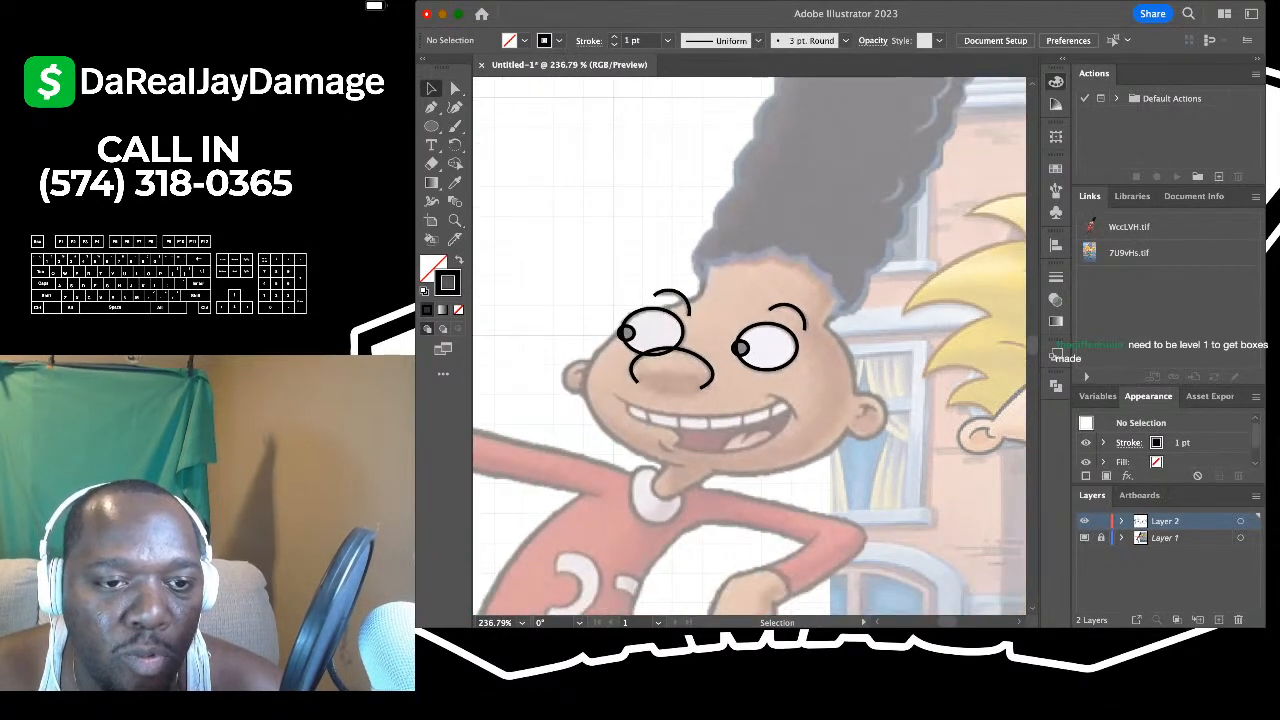
# - Trace the forehead edge with the Curvature tool from the hairline to the left eye's top, bending it to match the reference
pyautogui.hscroll(-3, 880, 298)
pyautogui.scroll(7, 880, 298)
pyautogui.scroll(4, 783, 230)
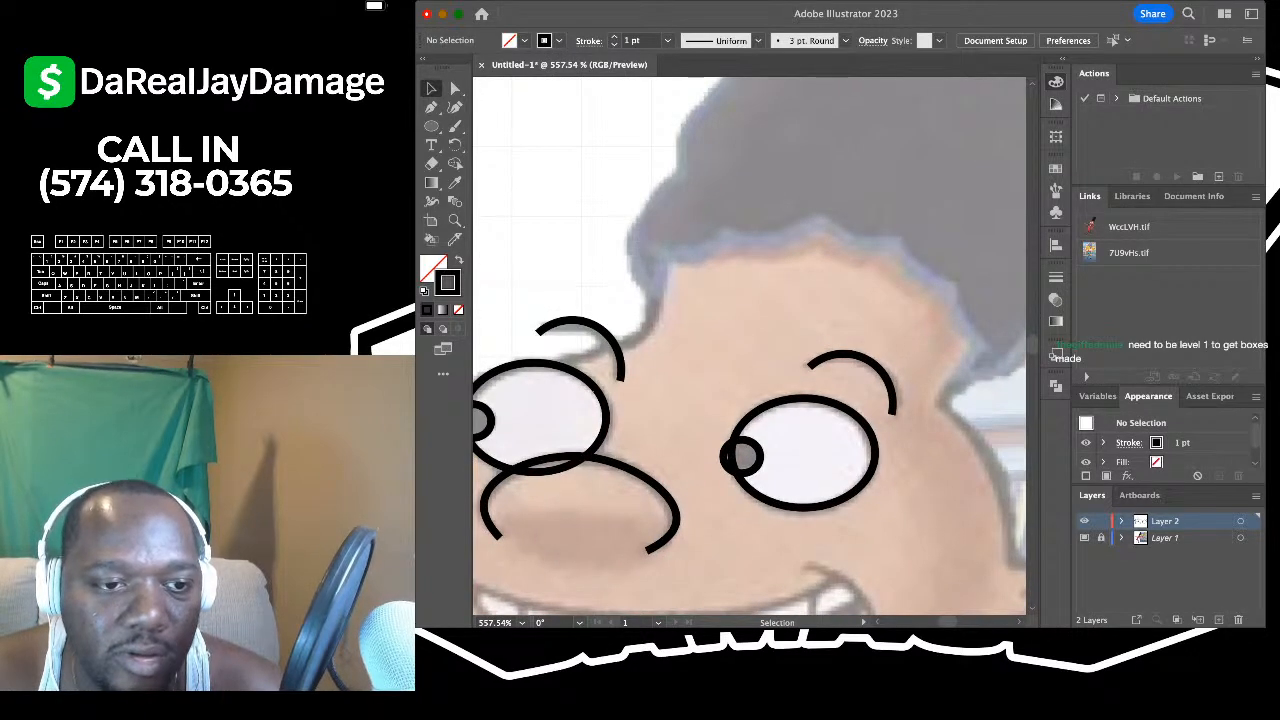
pyautogui.scroll(-3, 783, 230)
pyautogui.hscroll(-3, 783, 230)
pyautogui.hotkey('shift', '`')
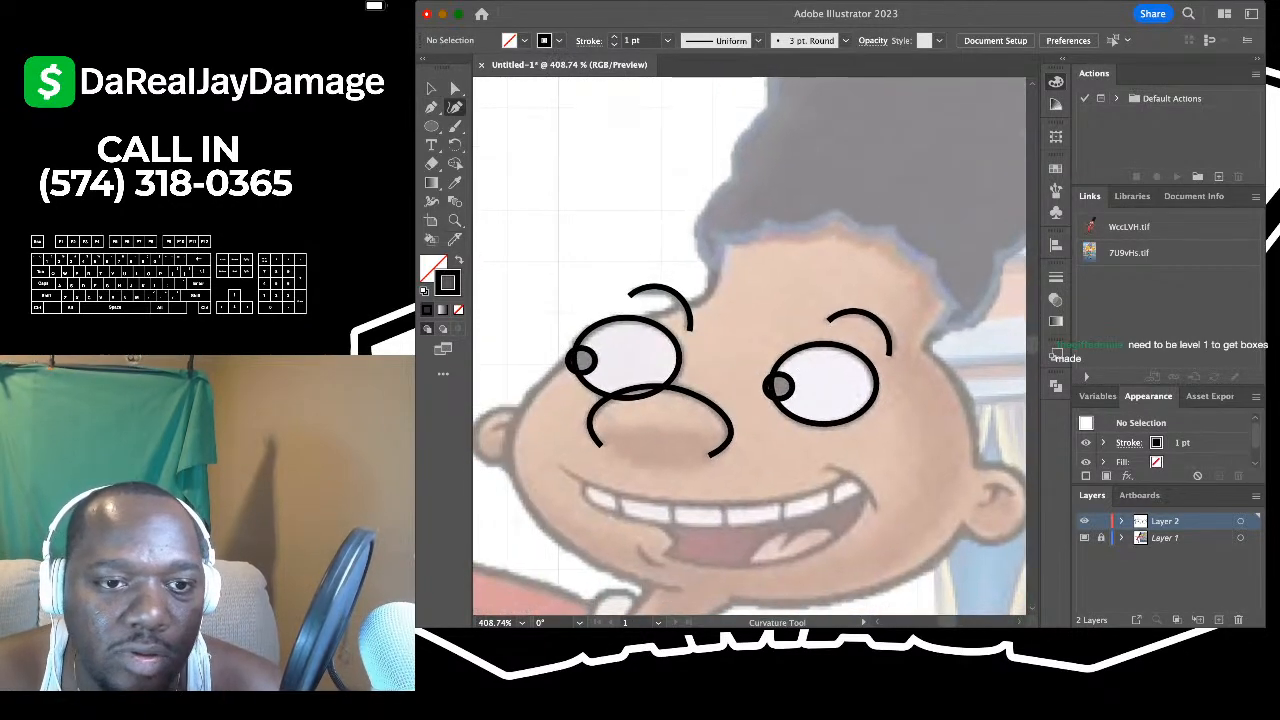
pyautogui.click(727, 215)
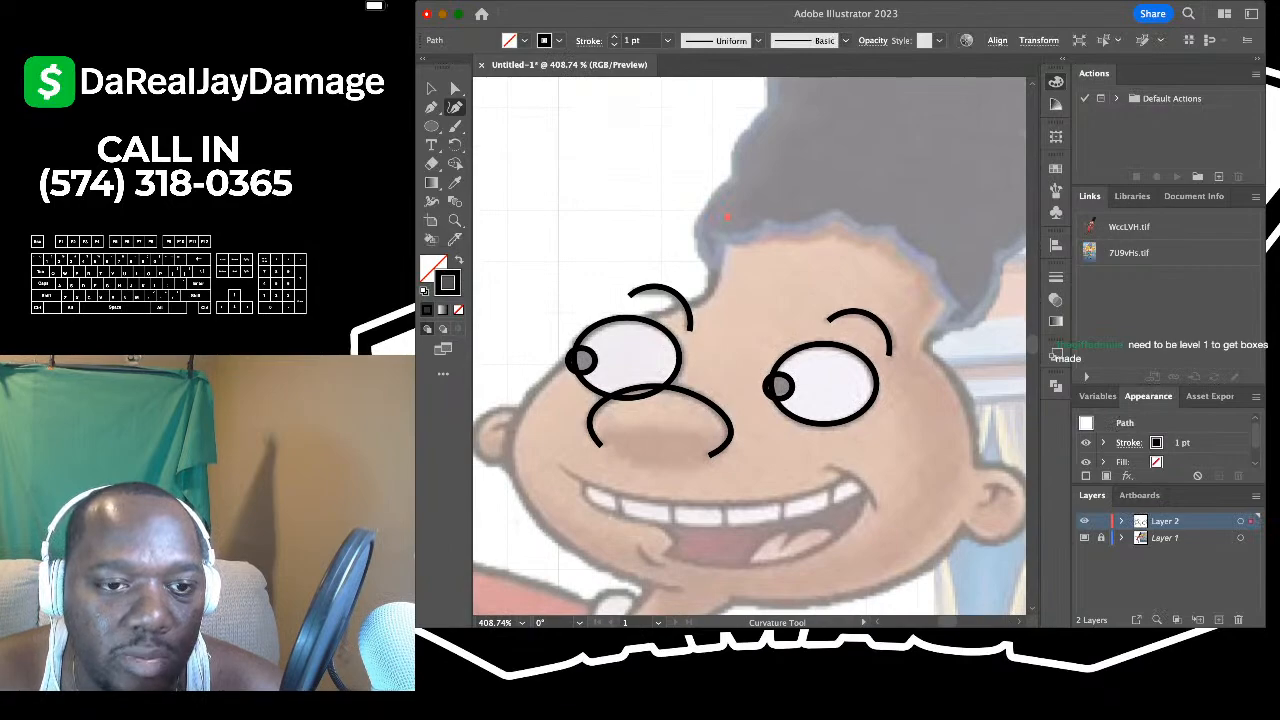
pyautogui.click(712, 290)
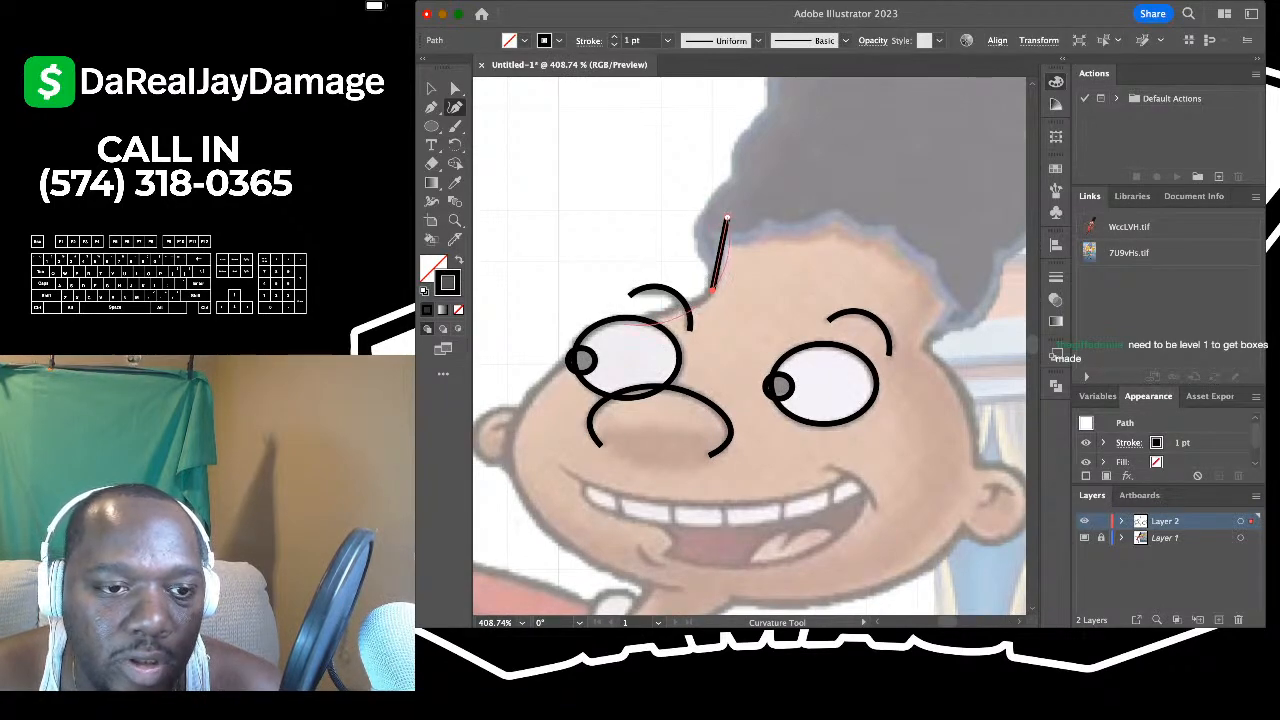
pyautogui.click(618, 325)
pyautogui.moveTo(687, 314); pyautogui.dragTo(682, 306)
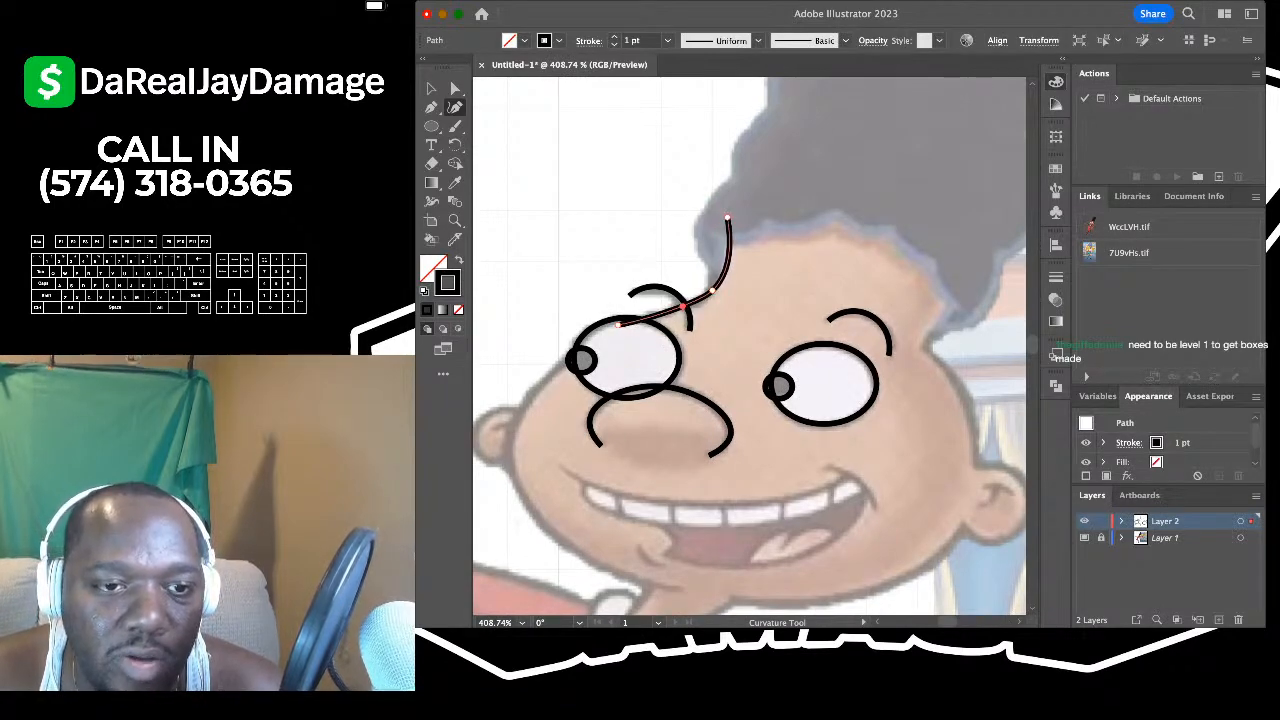
pyautogui.moveTo(728, 264); pyautogui.dragTo(724, 261)
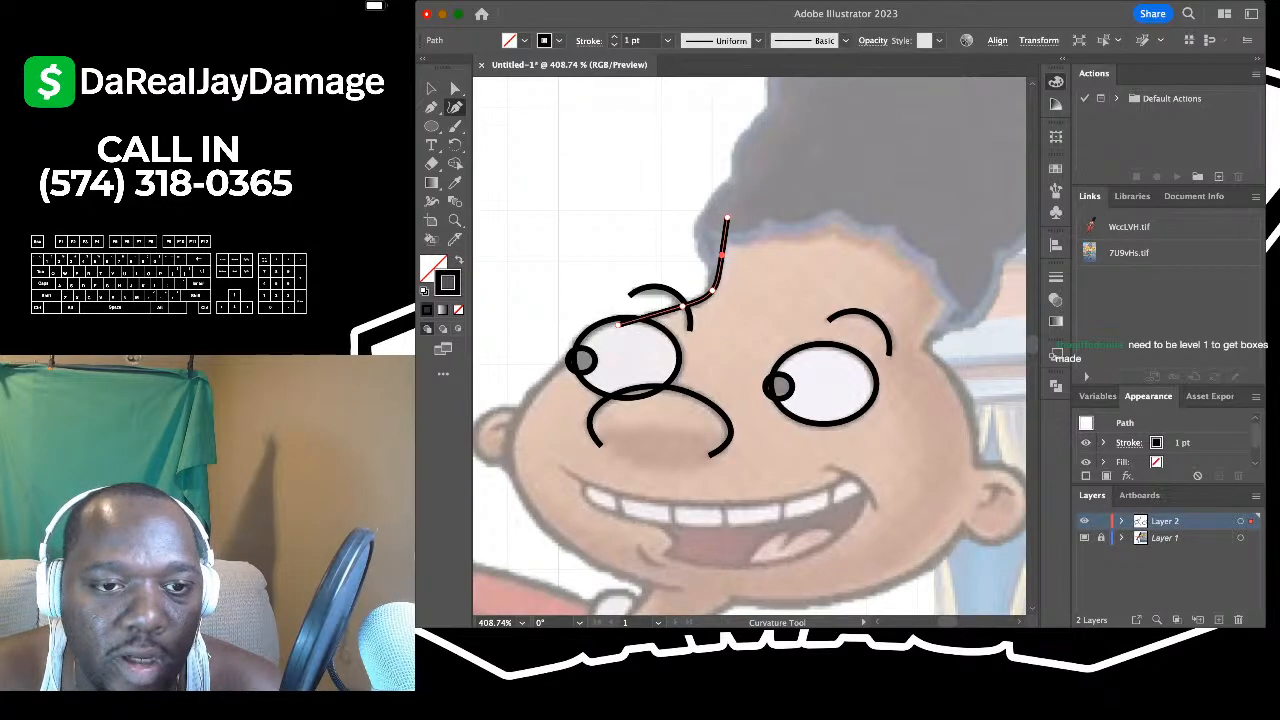
# - Extend the face outline from the left eye past the ear and around the cheek to the chin above the collar
pyautogui.scroll(-3, 612, 376)
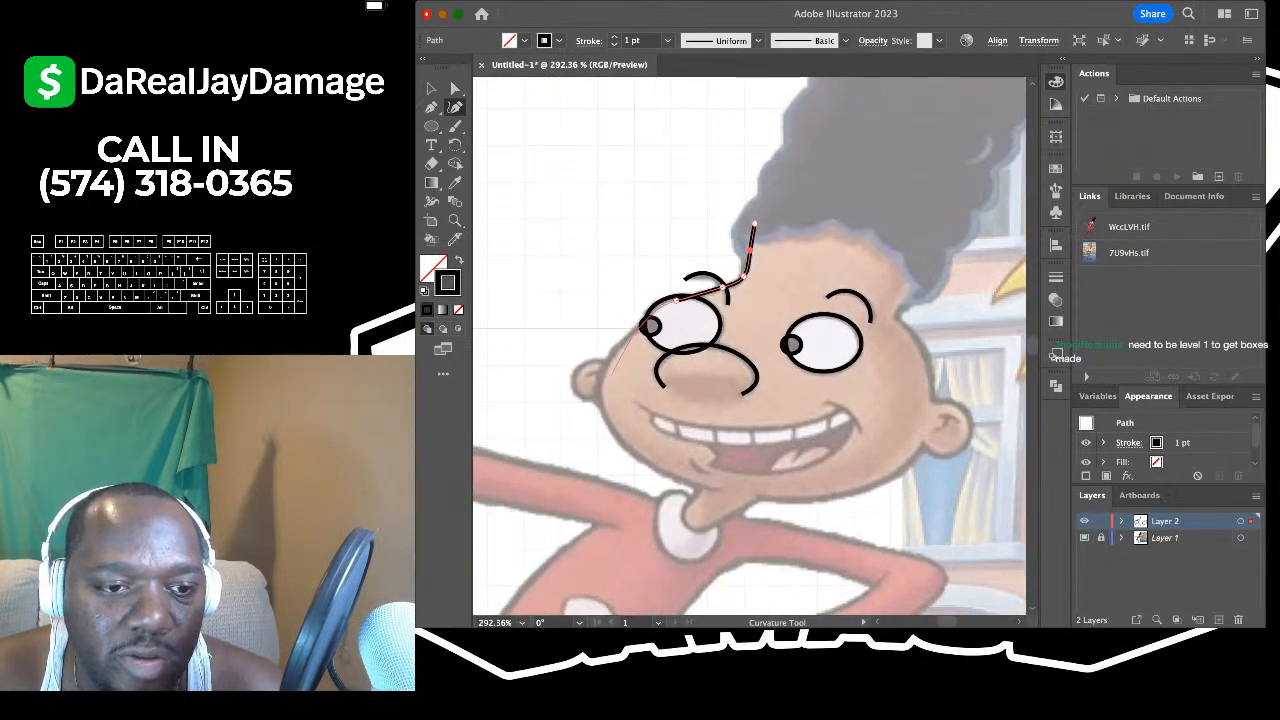
pyautogui.click(602, 376)
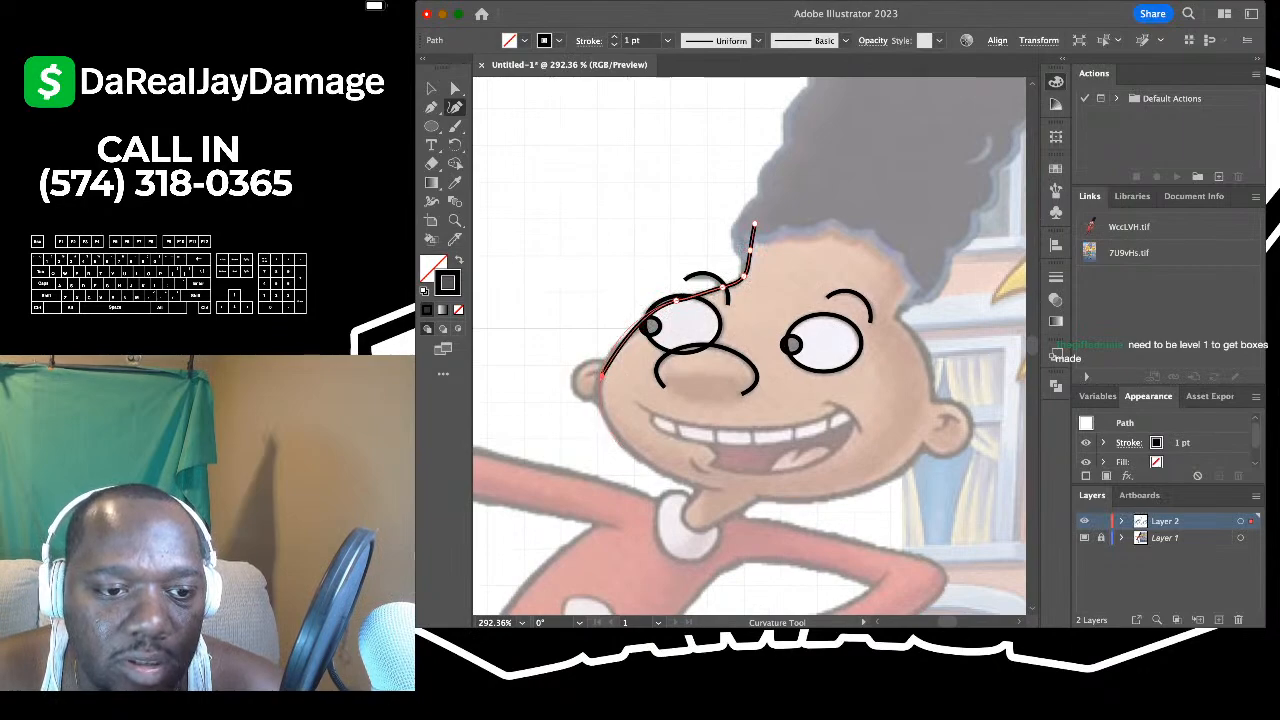
pyautogui.click(628, 450)
pyautogui.click(724, 490)
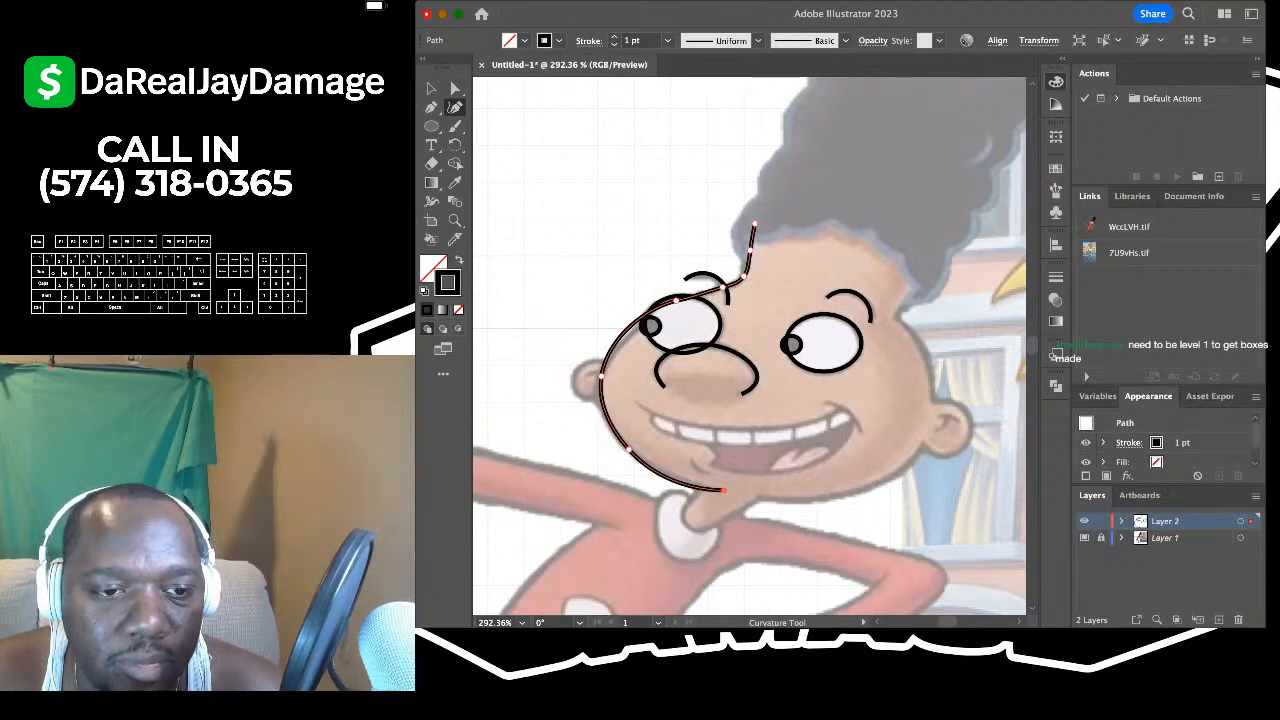
# - Reposition the face outline's jaw, cheek and upper-eye points so the curve follows the reference edge
pyautogui.scroll(3, 661, 447)
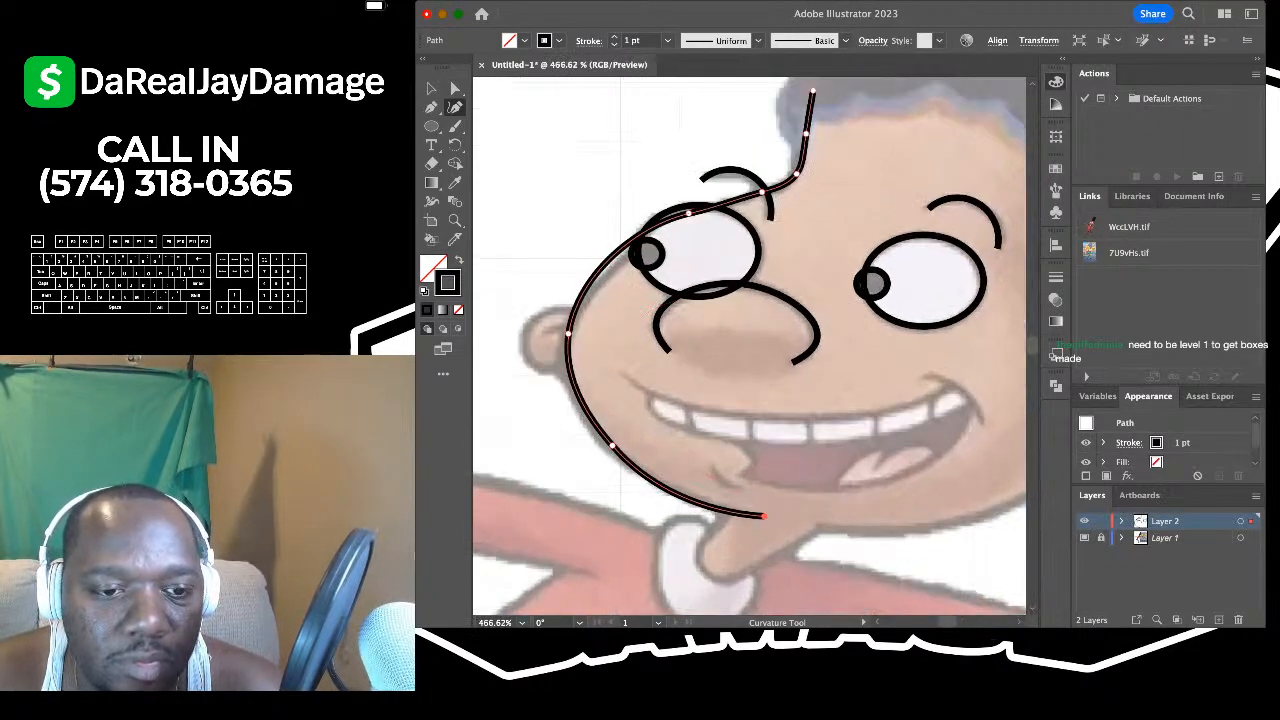
pyautogui.moveTo(646, 476); pyautogui.dragTo(718, 507)
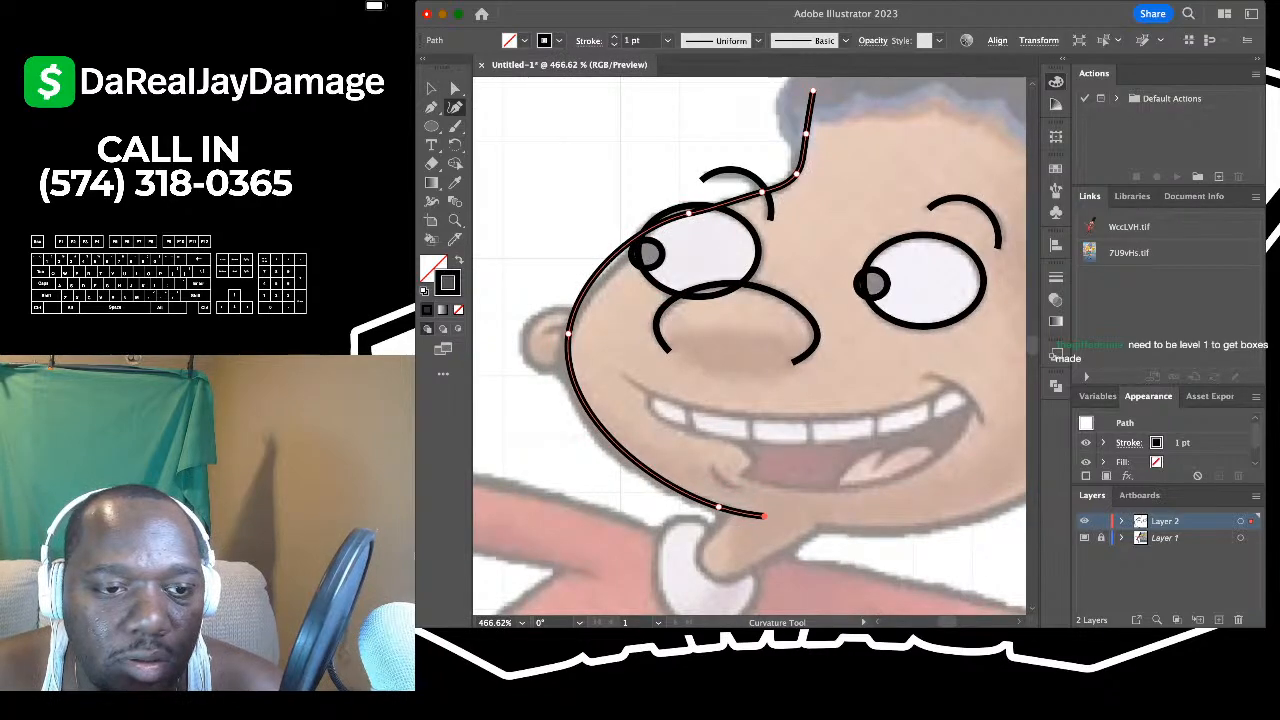
pyautogui.moveTo(568, 333); pyautogui.dragTo(567, 372)
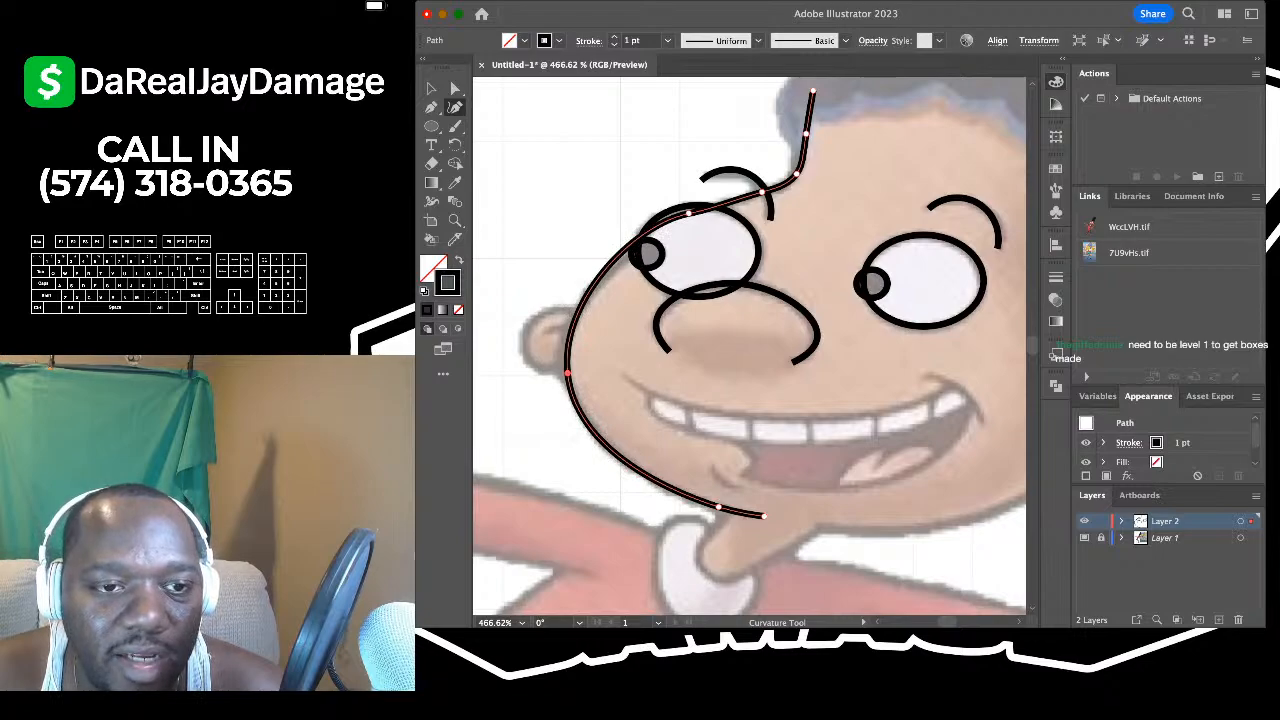
pyautogui.moveTo(688, 212); pyautogui.dragTo(696, 214)
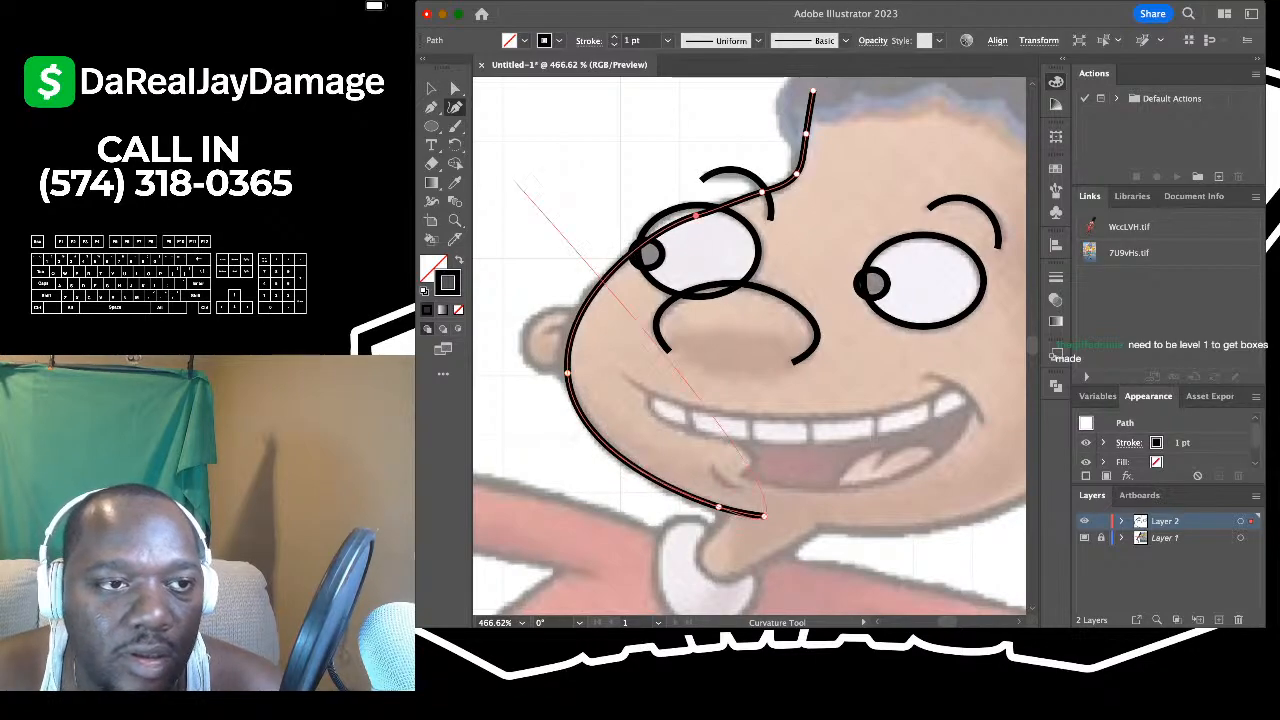
# - Deselect the face outline and draw a straight Pen line from the hair down to the right temple's edge
pyautogui.click(431, 88)
pyautogui.click(583, 131)
pyautogui.hscroll(3, 583, 131)
pyautogui.scroll(-4, 583, 131)
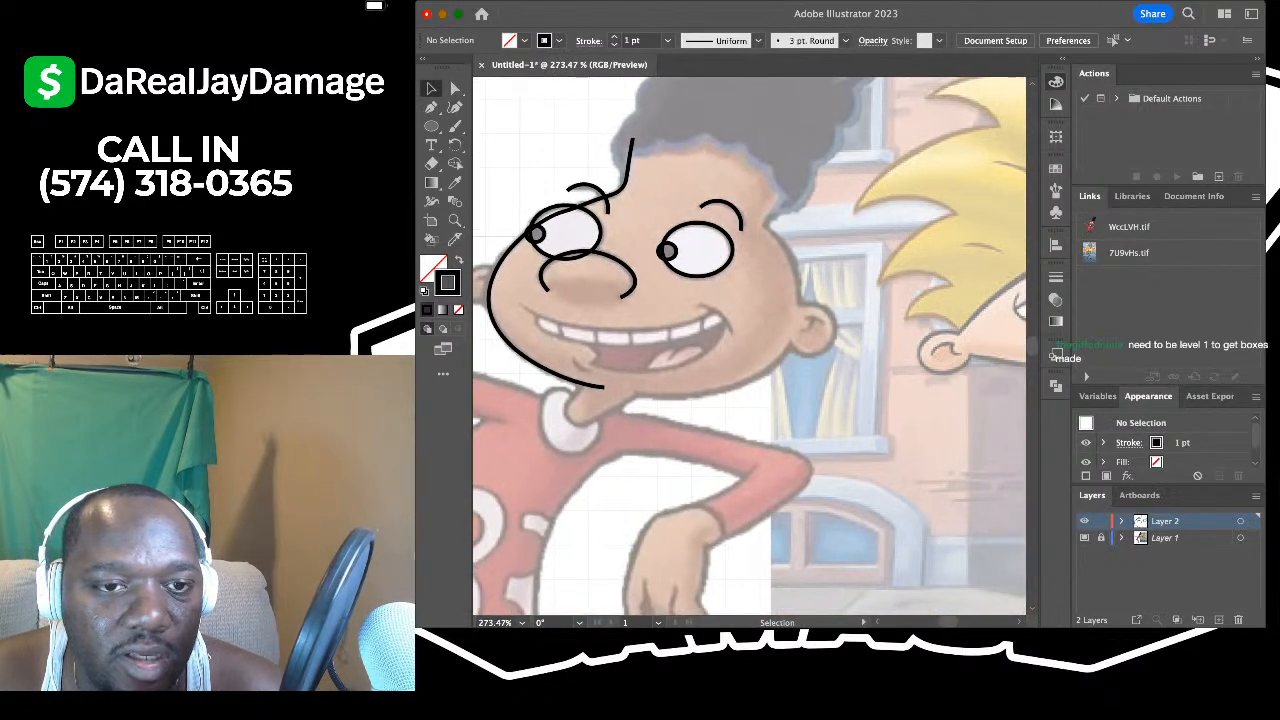
pyautogui.hscroll(2, 749, 345)
pyautogui.click(431, 107)
pyautogui.scroll(4, 744, 195)
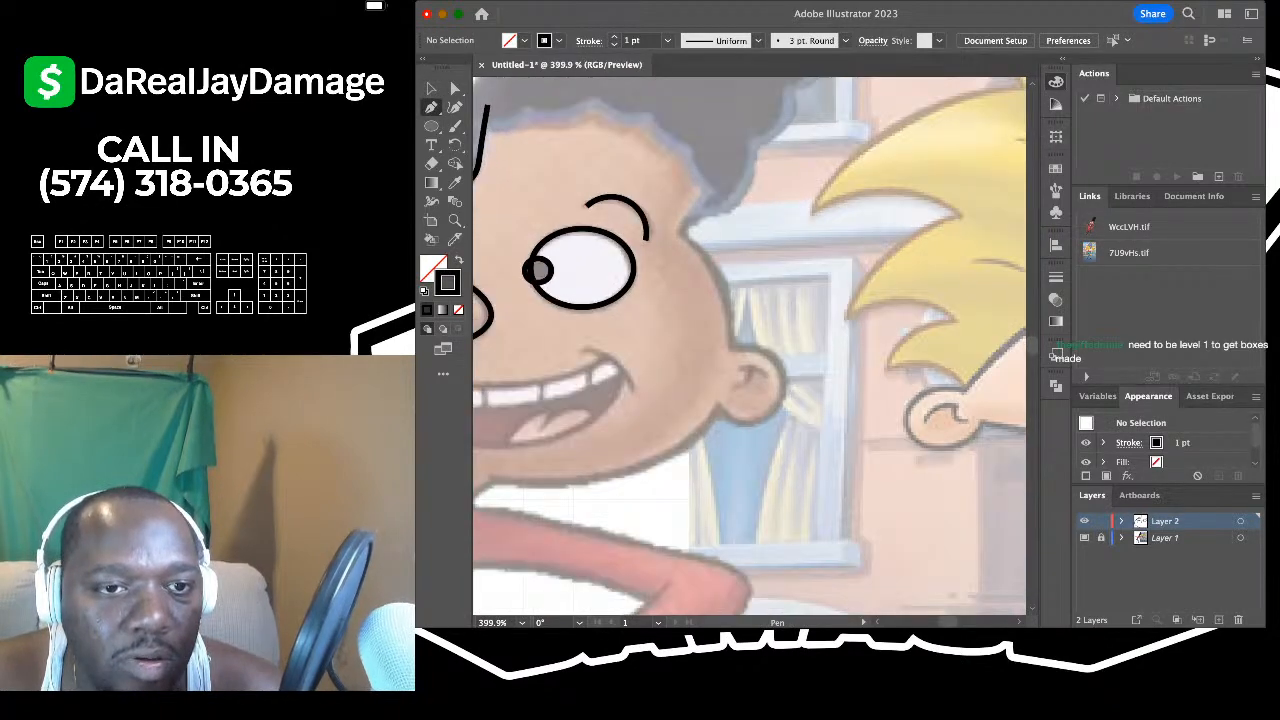
pyautogui.click(720, 156)
pyautogui.click(678, 230)
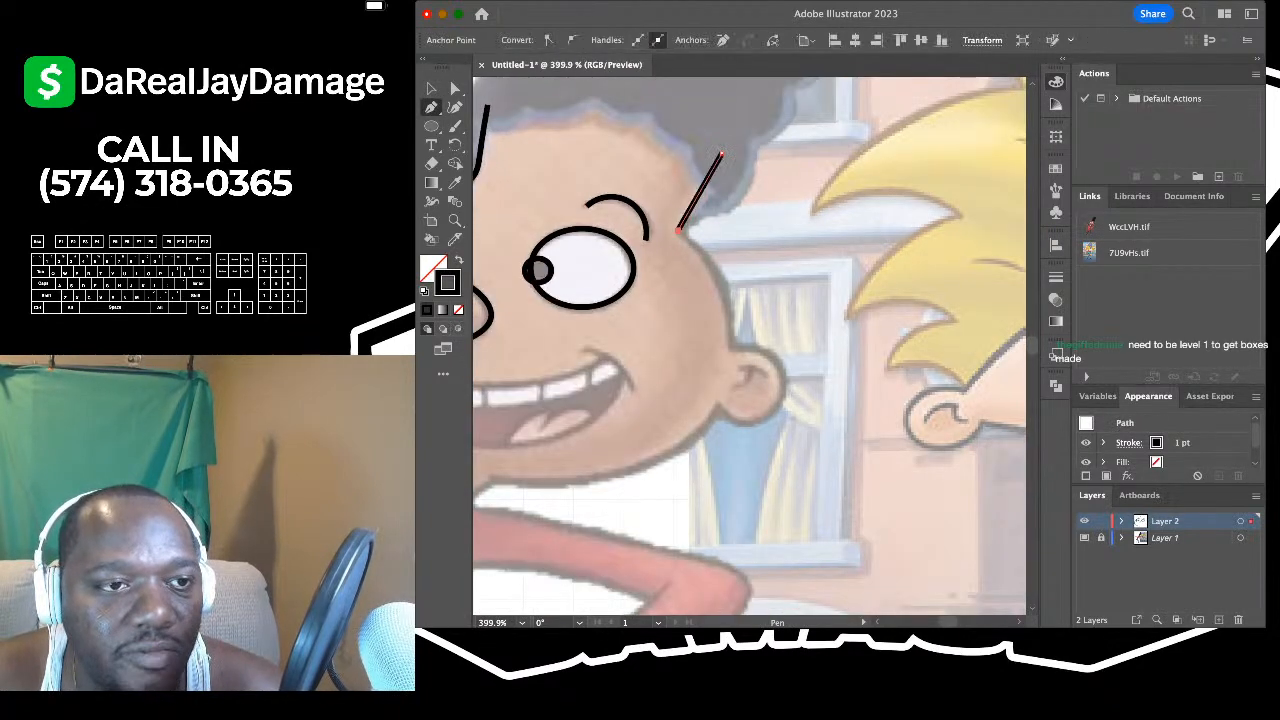
pyautogui.click(455, 107)
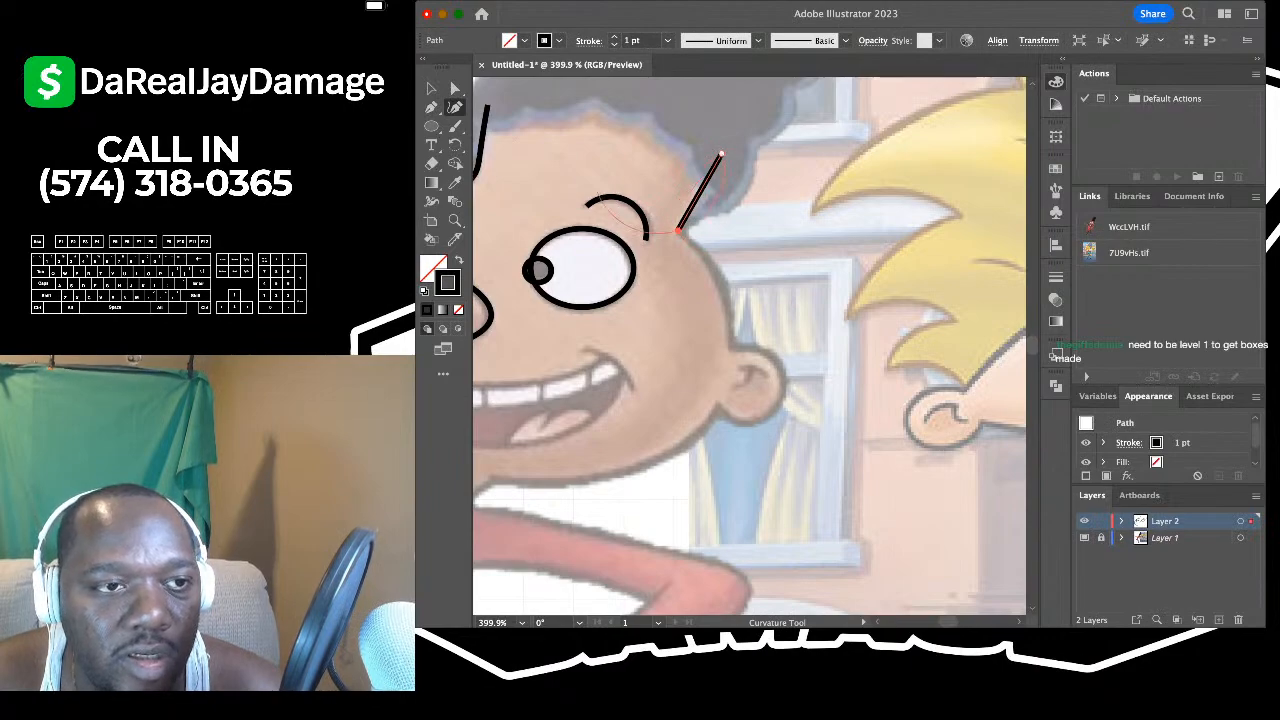
pyautogui.click(431, 107)
pyautogui.click(678, 230)
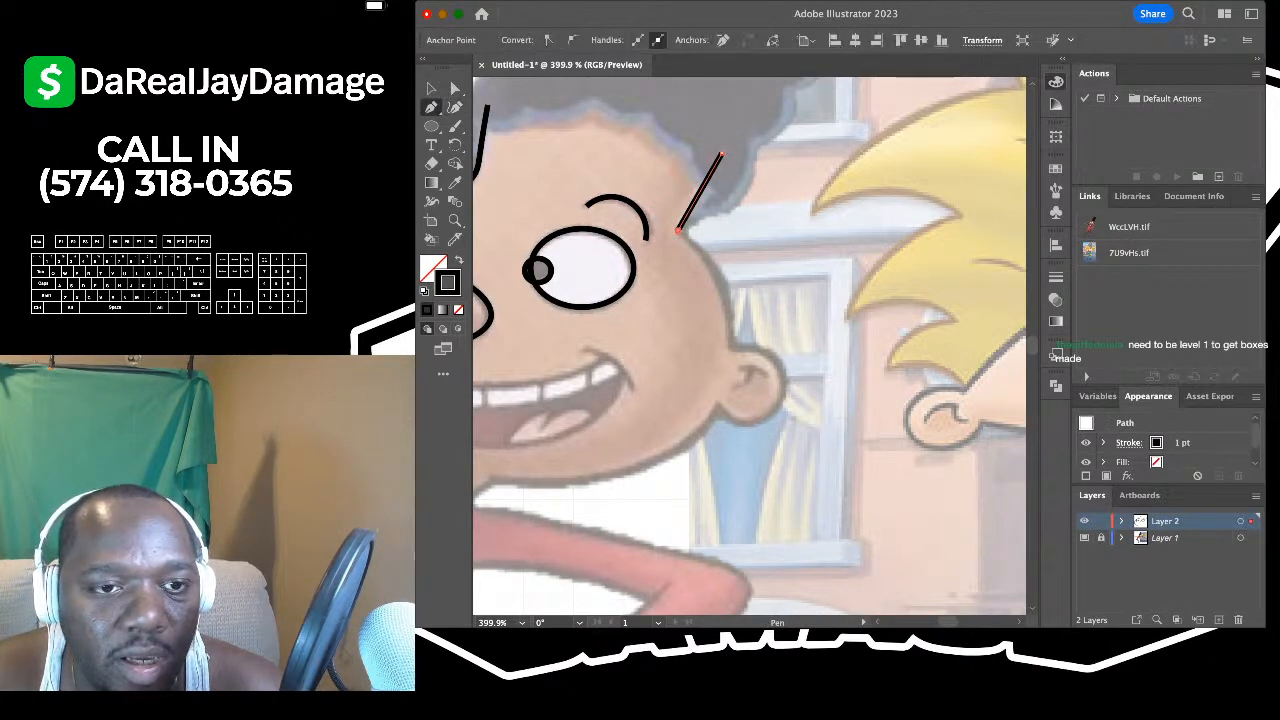
# - Extend the temple line to the chin, bend that segment outward along the reference cheek and jaw, and deselect it
pyautogui.scroll(-4, 678, 230)
pyautogui.hscroll(-4, 678, 230)
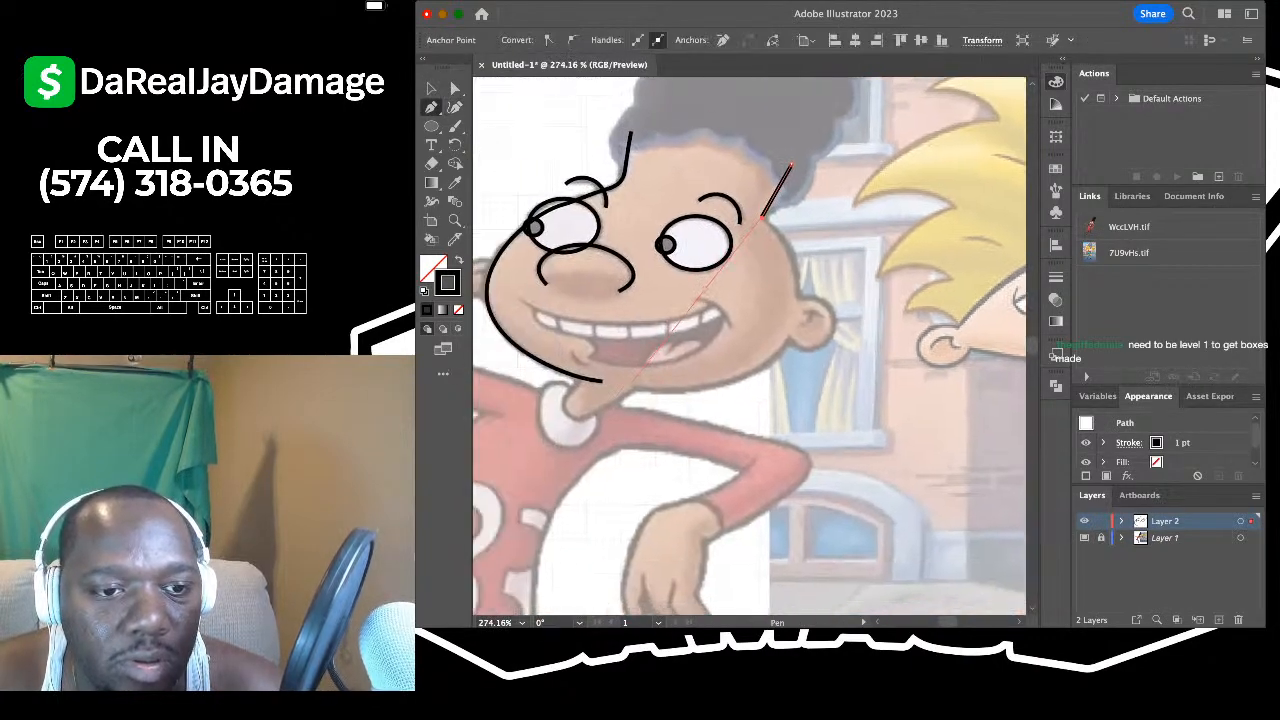
pyautogui.click(629, 387)
pyautogui.click(455, 107)
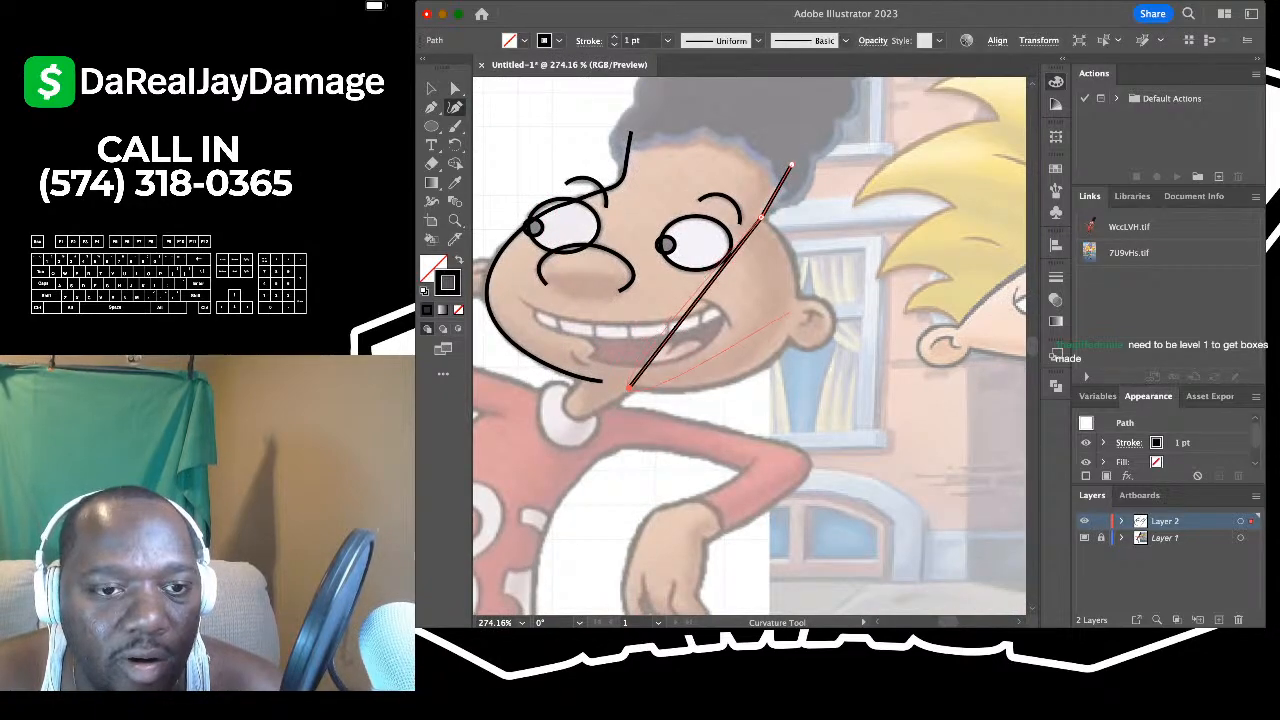
pyautogui.moveTo(716, 275); pyautogui.dragTo(798, 311)
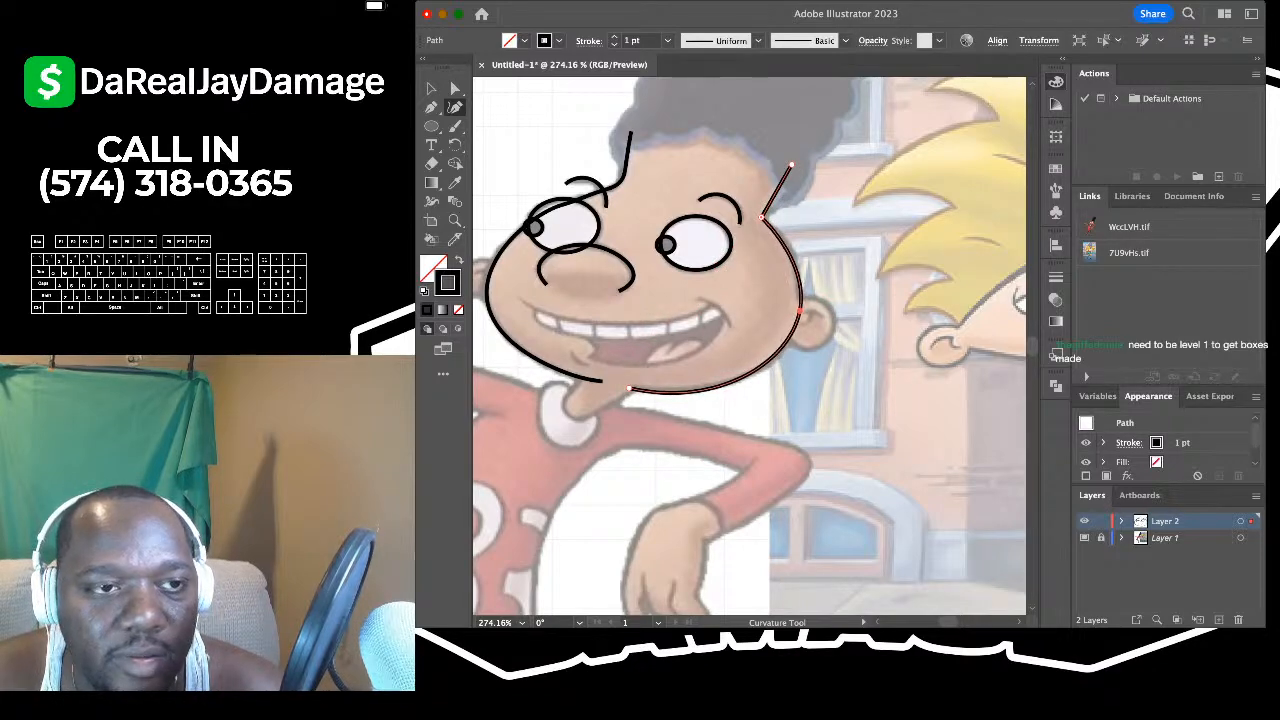
pyautogui.press('v')
pyautogui.press('super+shift+a')
pyautogui.hotkey('shift', '`')
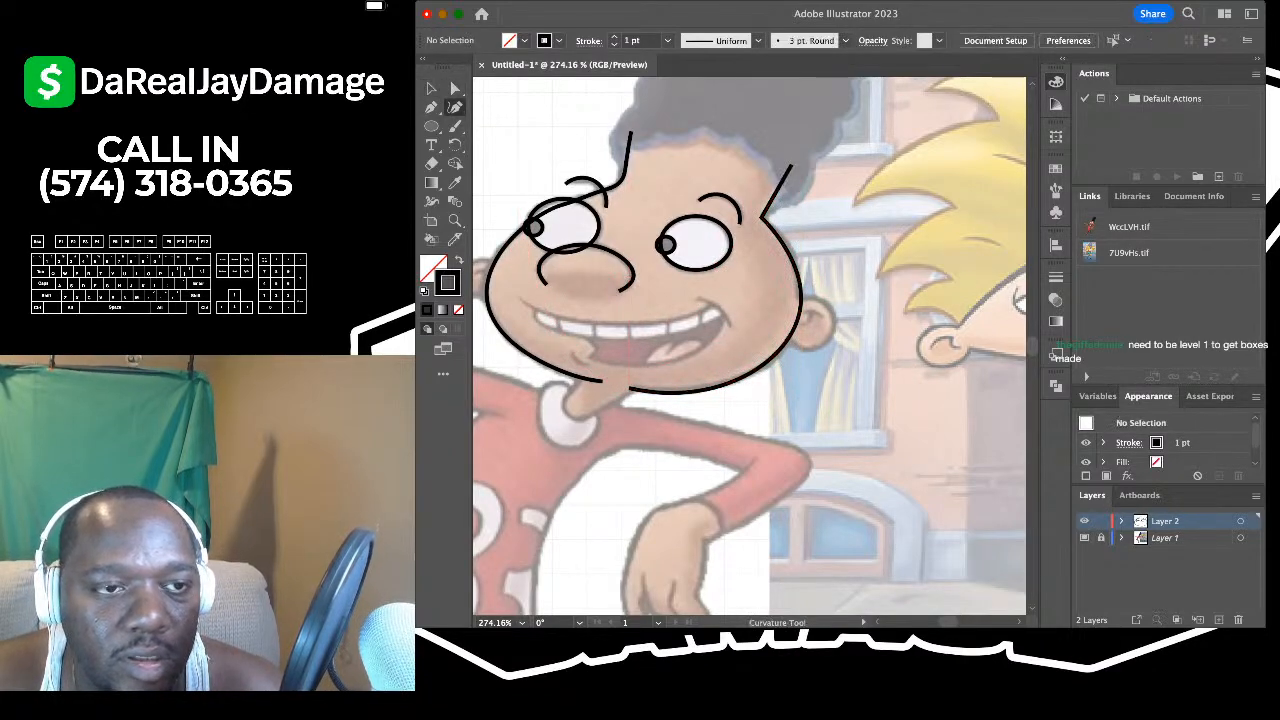
# - Trace the right ear's outer outline with the Curvature tool, starting and ending inside the cheek line, and deselect it
pyautogui.scroll(5, 837, 372)
pyautogui.scroll(5, 920, 240)
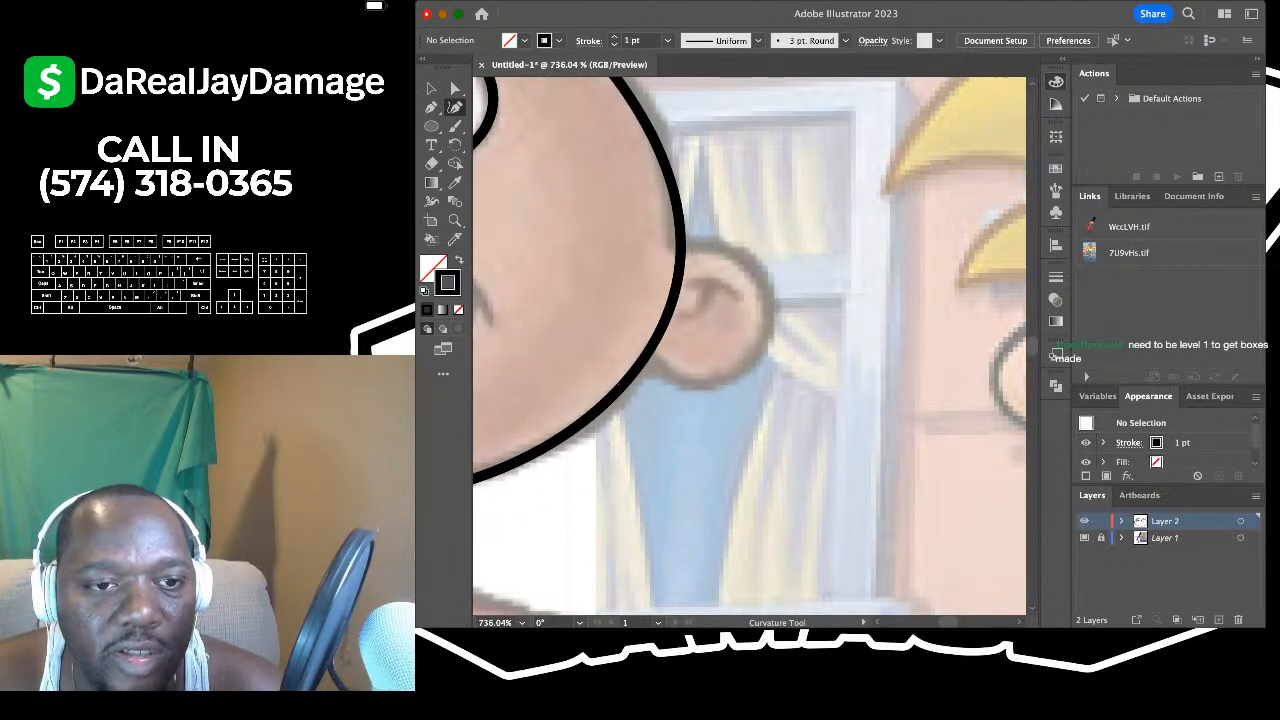
pyautogui.click(647, 254)
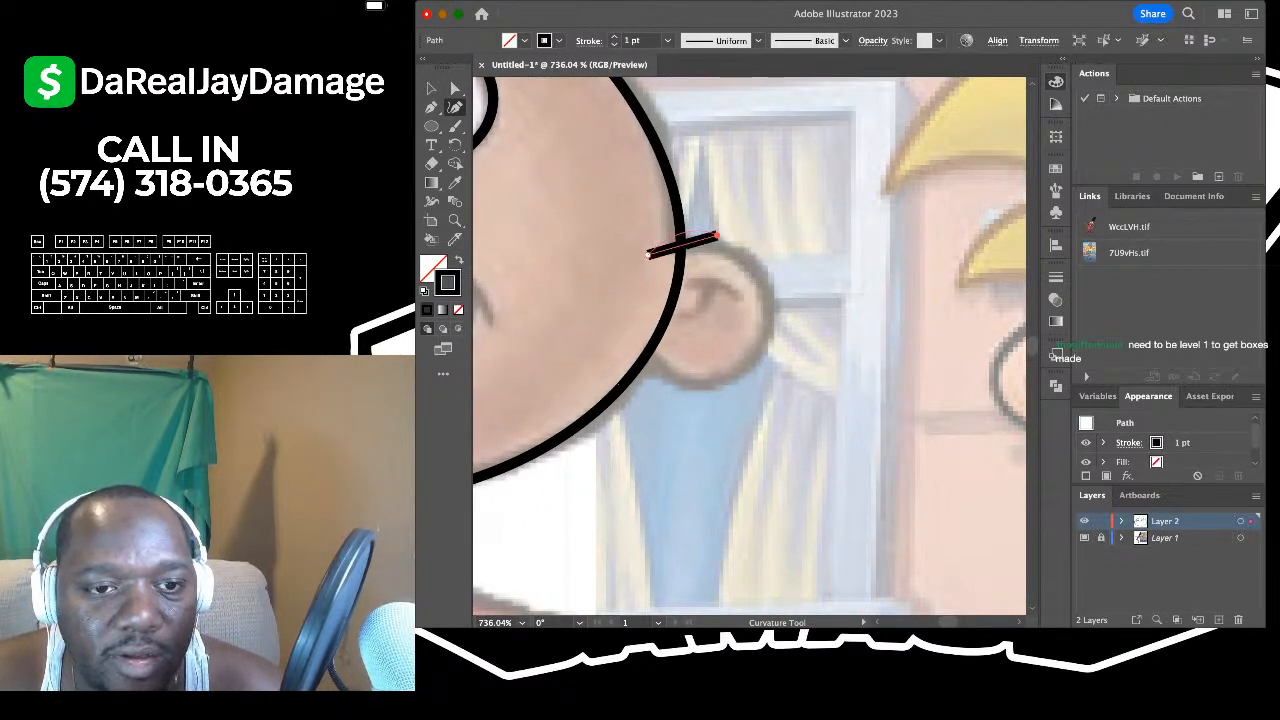
pyautogui.click(716, 237)
pyautogui.click(770, 326)
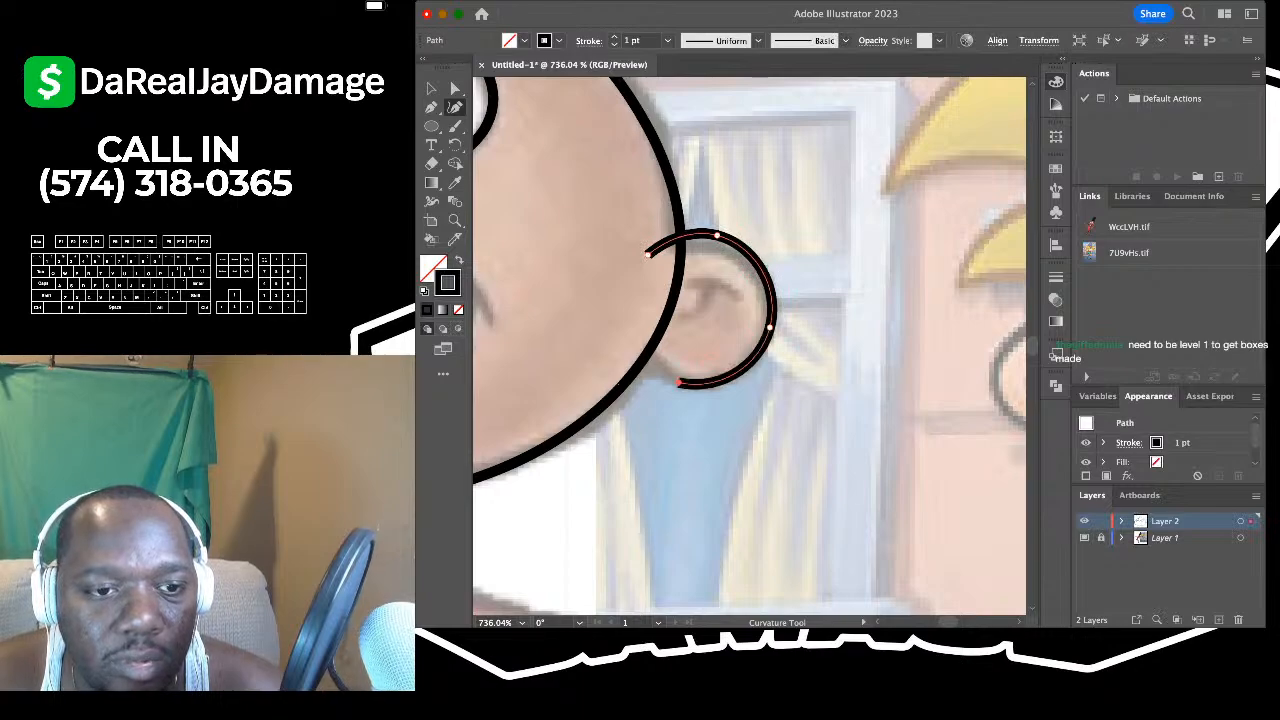
pyautogui.click(635, 336)
pyautogui.press('v')
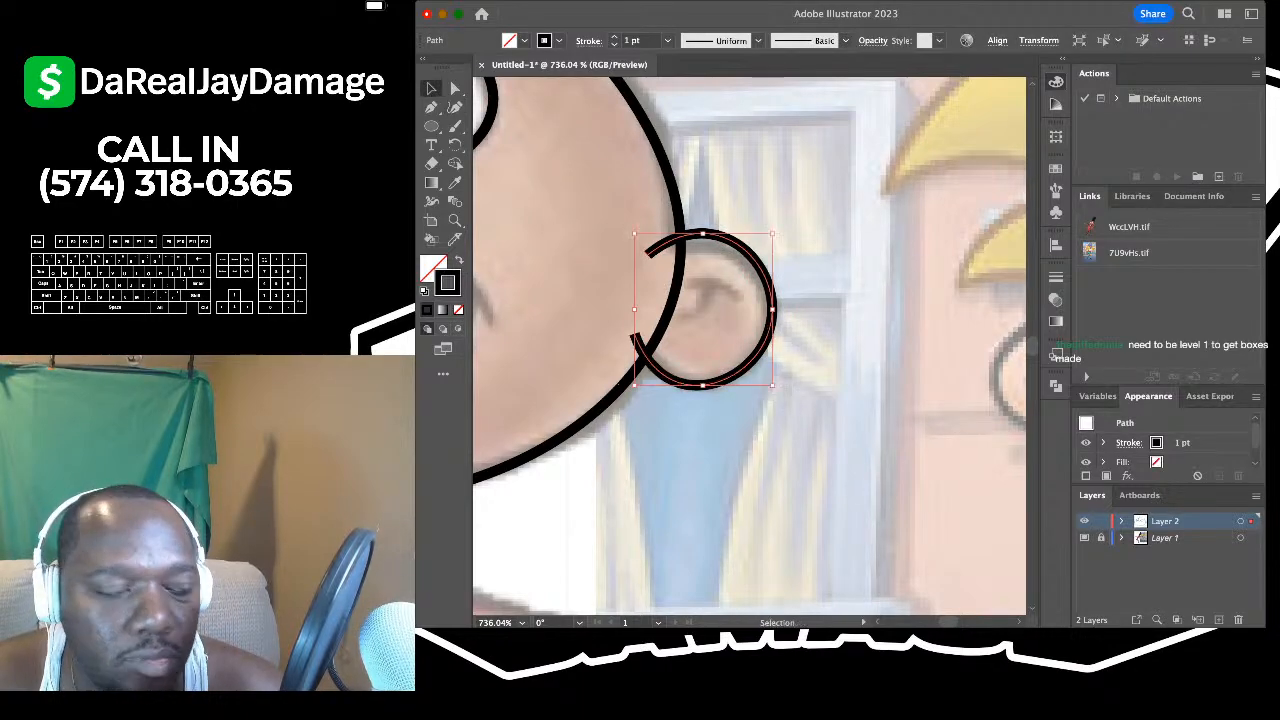
pyautogui.press('super+shift+a')
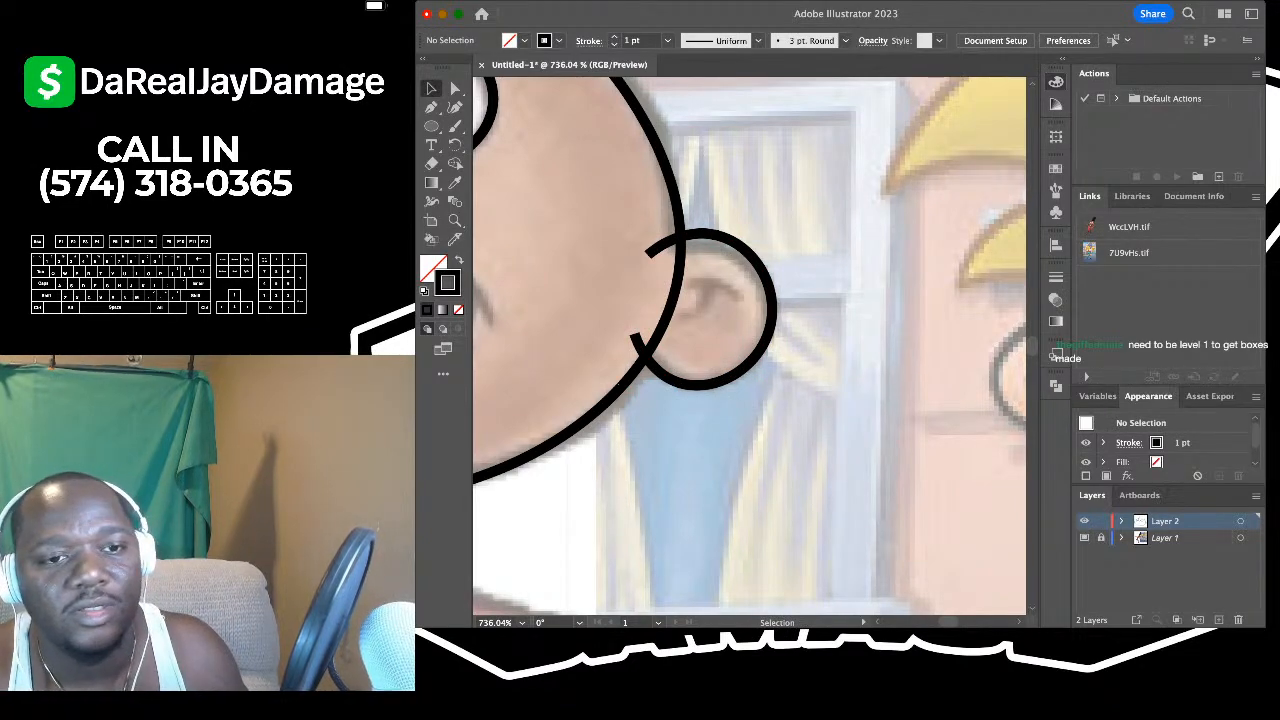
pyautogui.press('super+Tab')
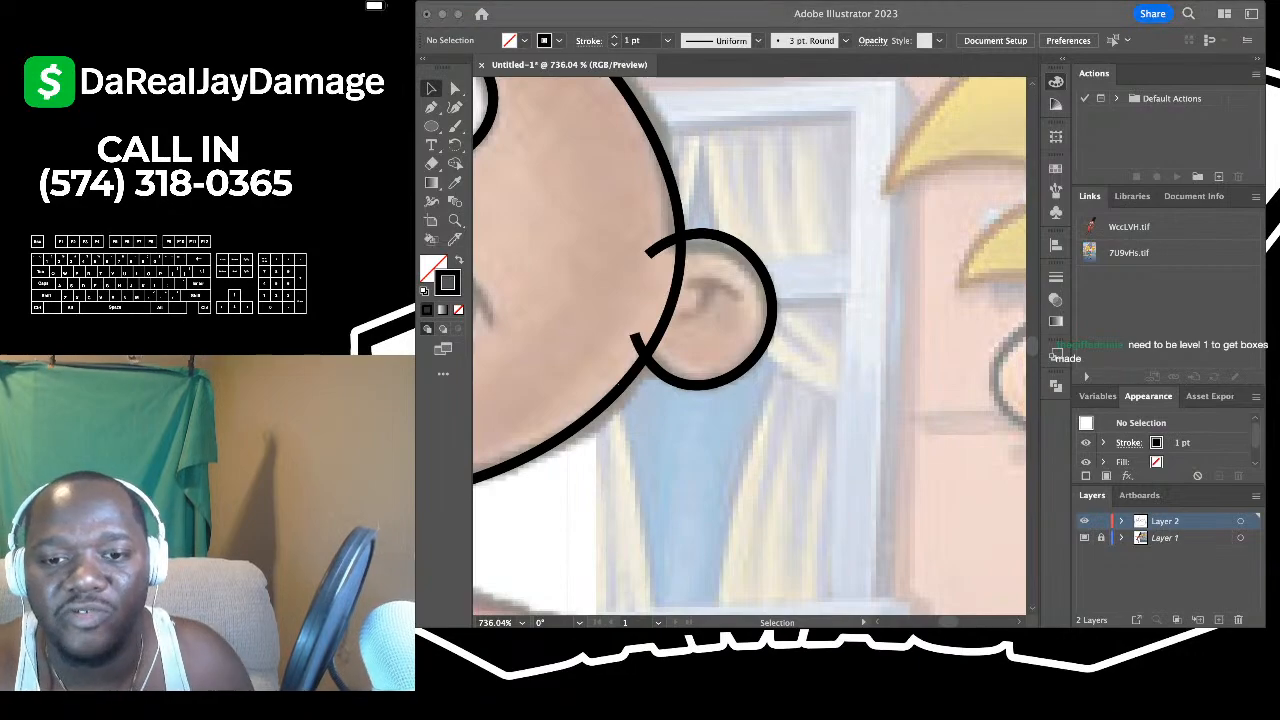
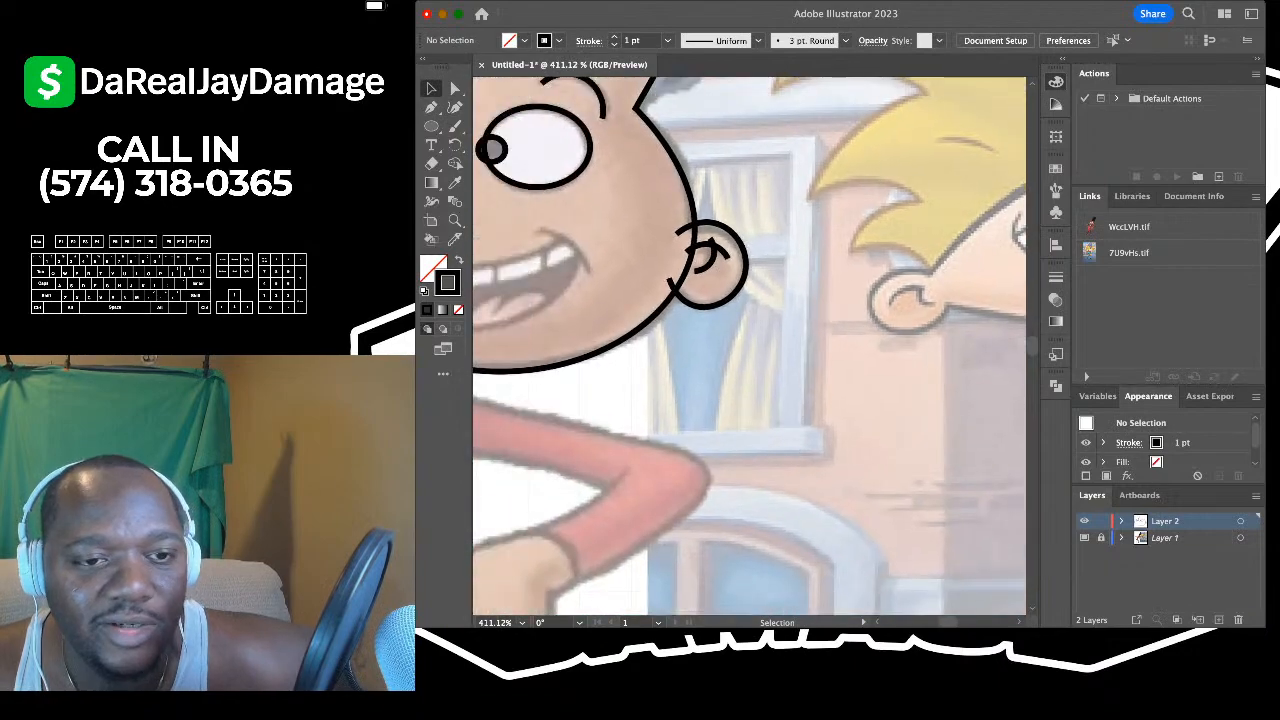
# - Scale the right ear outline together with its inner lines down slightly to fit the reference ear, and deselect them
pyautogui.hscroll(-1, 750, 240)
pyautogui.scroll(4, 745, 240)
pyautogui.scroll(1, 745, 240)
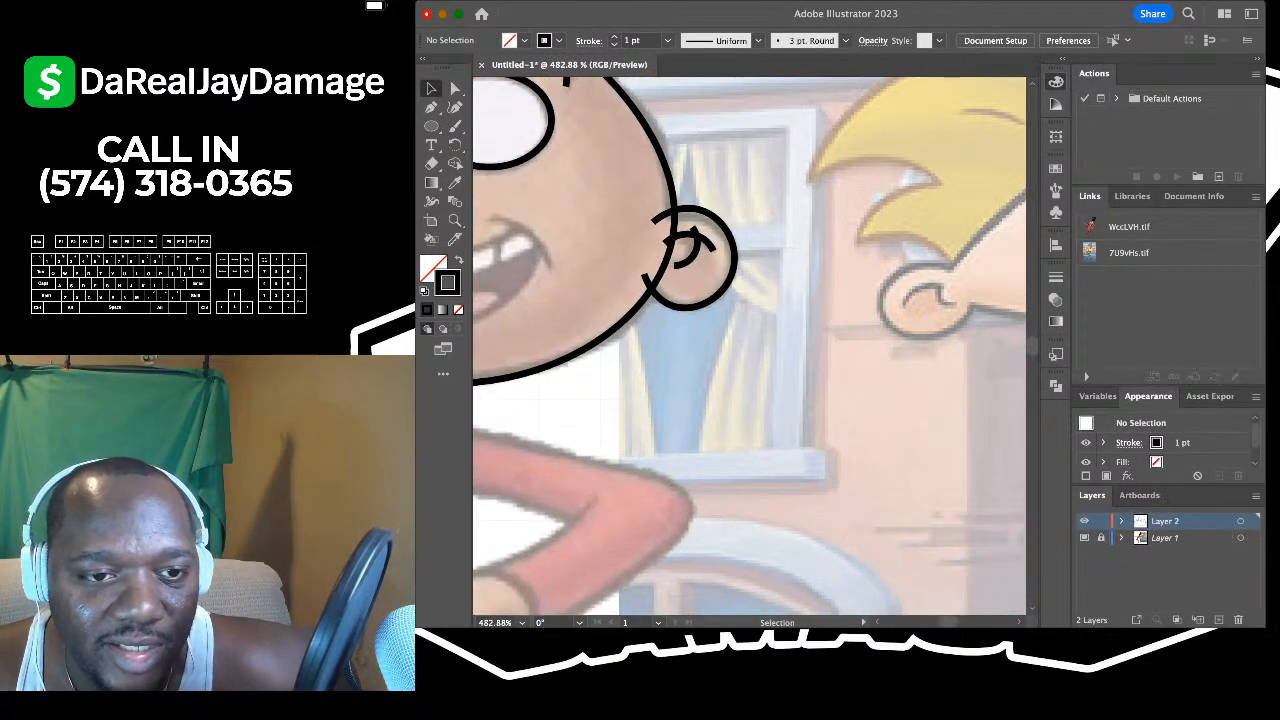
pyautogui.moveTo(768, 208); pyautogui.dragTo(700, 277)
pyautogui.scroll(4, 690, 250)
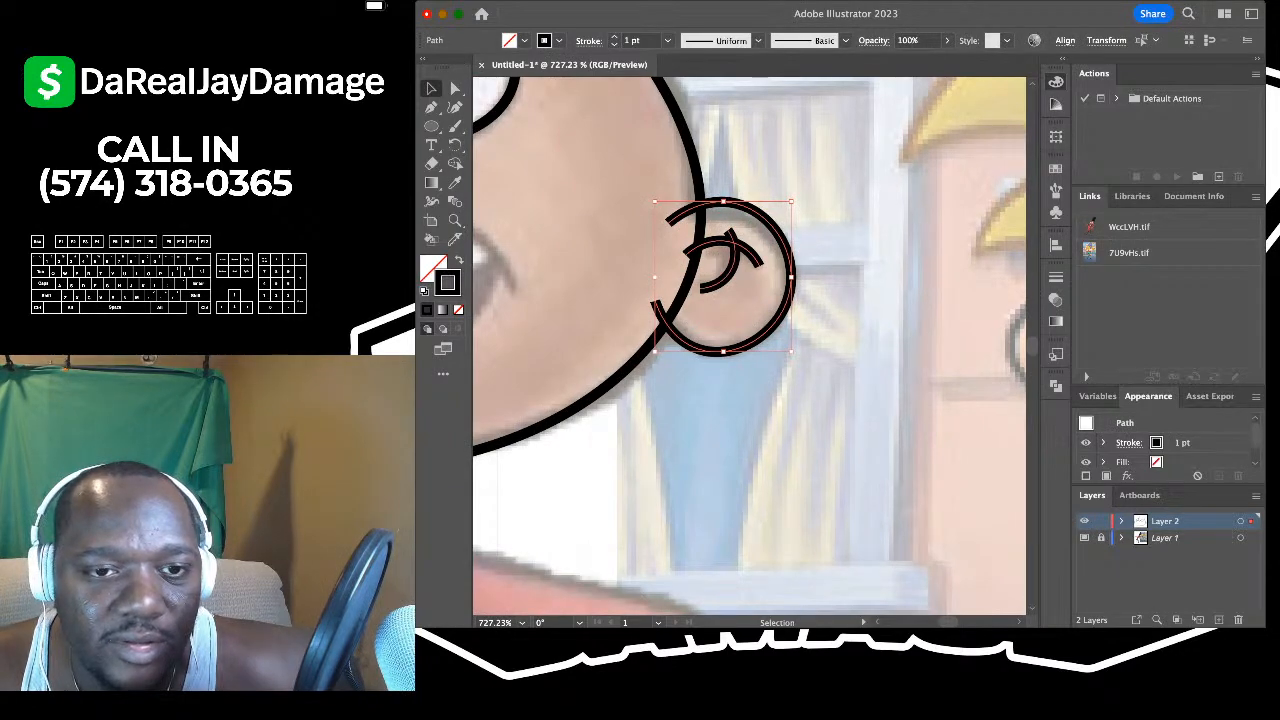
pyautogui.moveTo(791, 201); pyautogui.dragTo(788, 211)
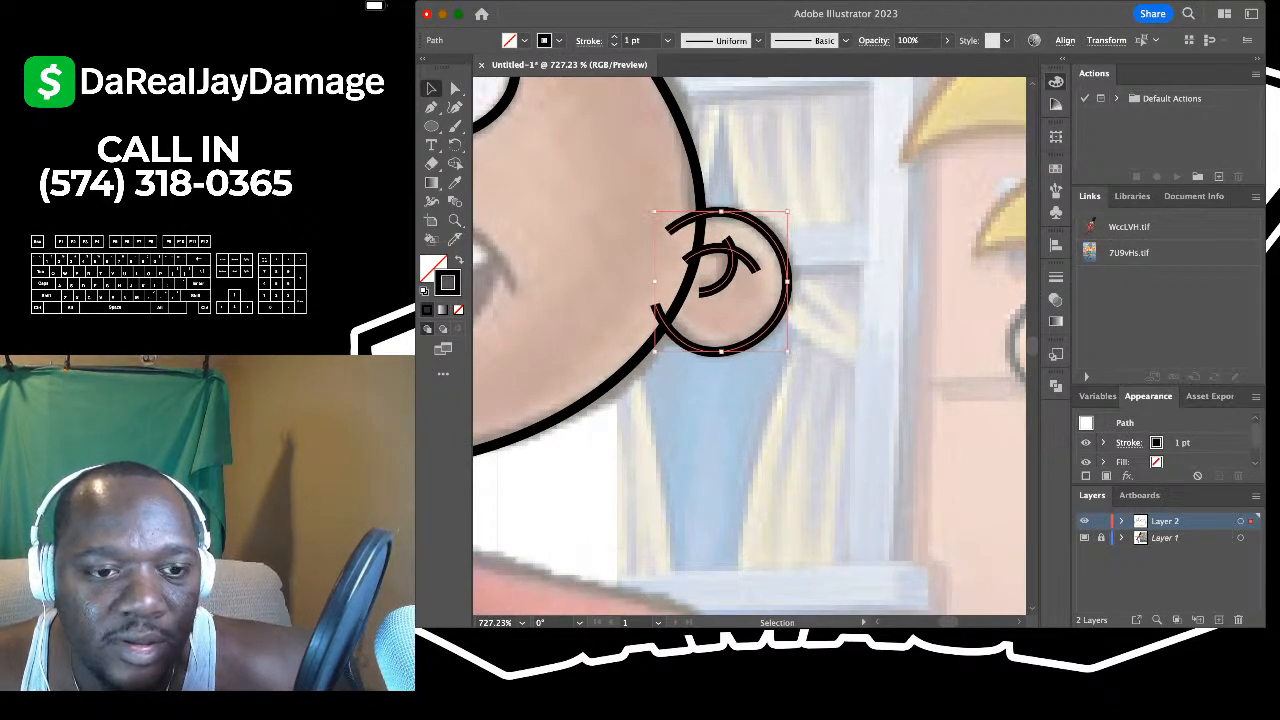
pyautogui.moveTo(655, 351); pyautogui.dragTo(657, 347)
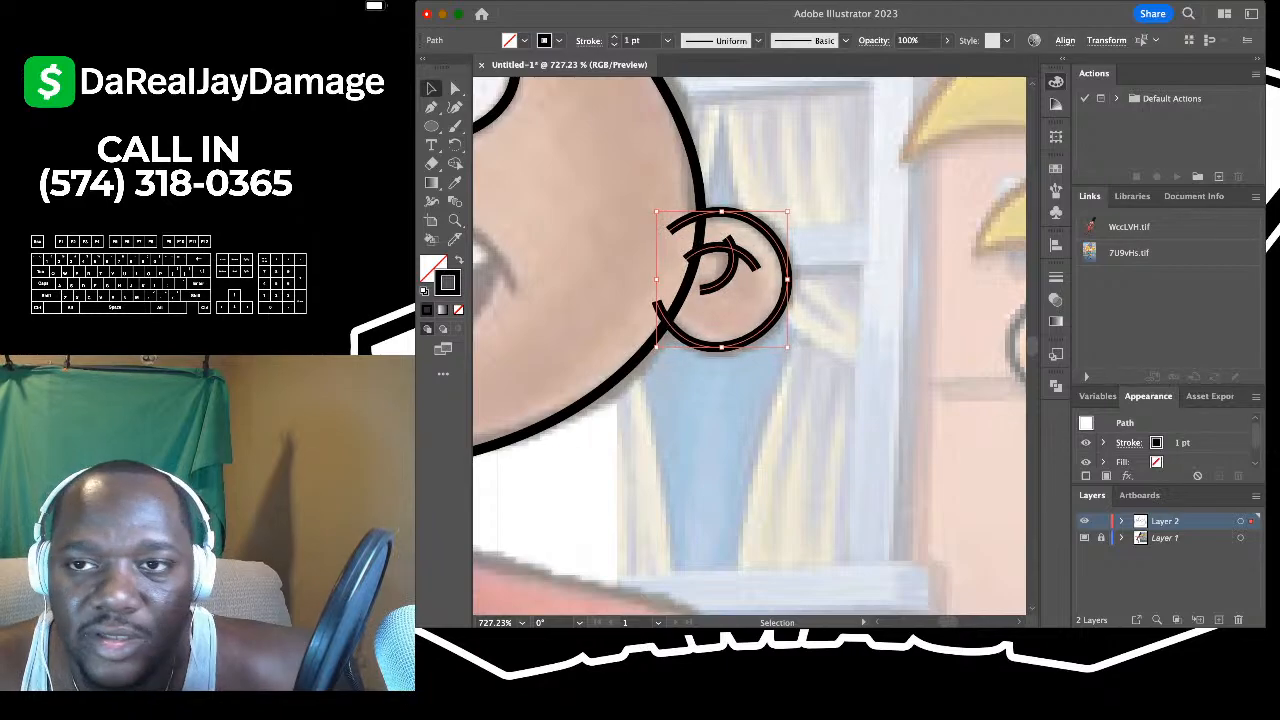
pyautogui.press('super+shift+a')
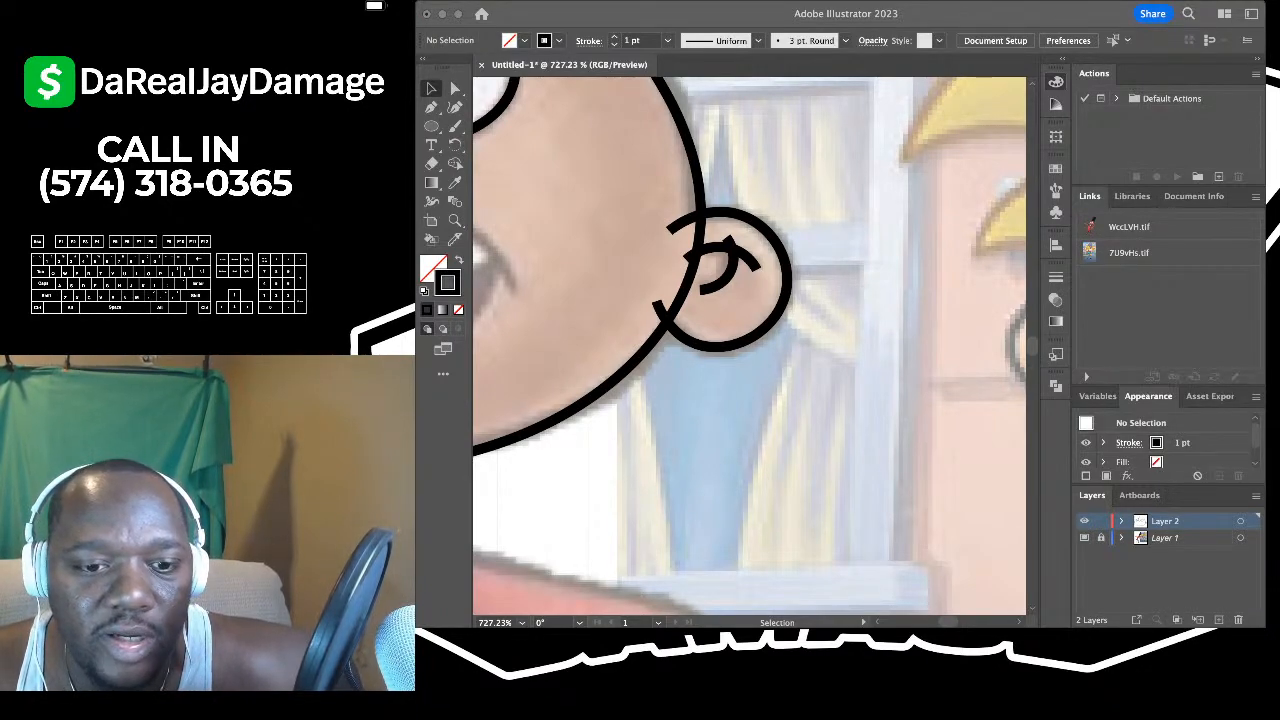
pyautogui.press('super+Tab')
# - Trace the left ear's outer outline with the Curvature tool, starting and ending inside the face line, and deselect it
pyautogui.hscroll(-3, 752, 315)
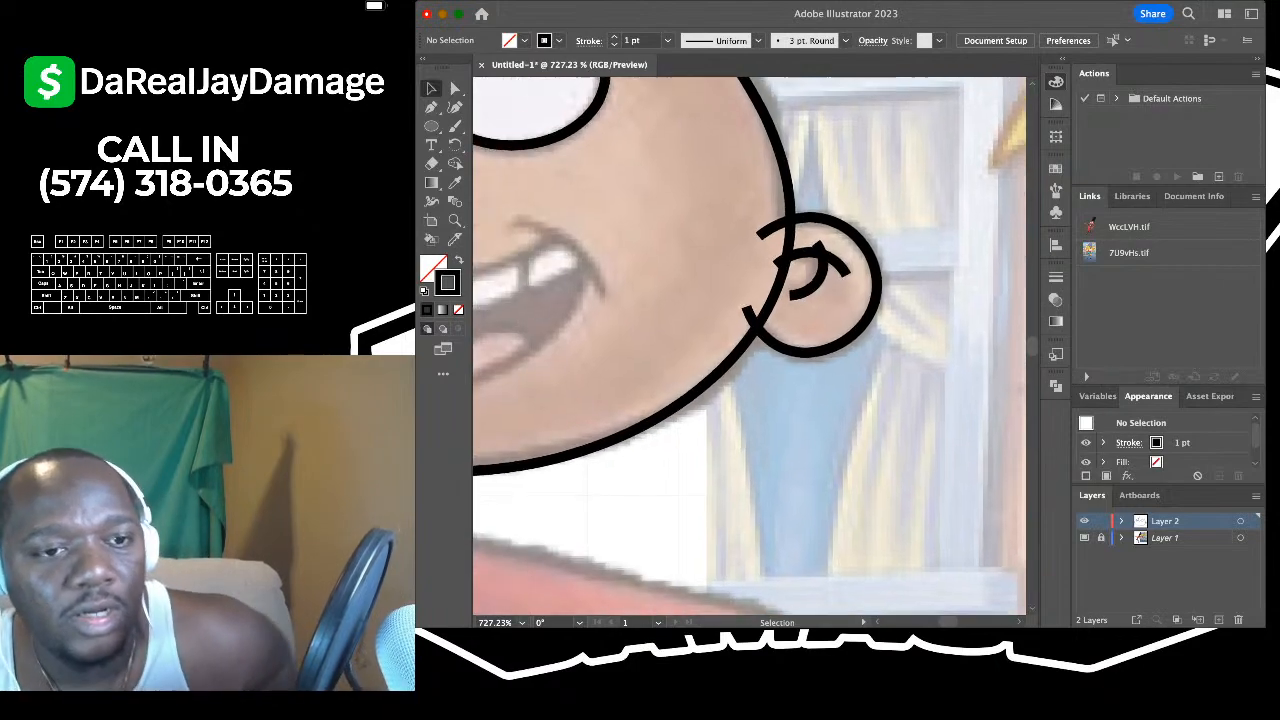
pyautogui.scroll(-5, 752, 315)
pyautogui.hscroll(-3, 750, 345)
pyautogui.scroll(-4, 750, 345)
pyautogui.scroll(3, 750, 345)
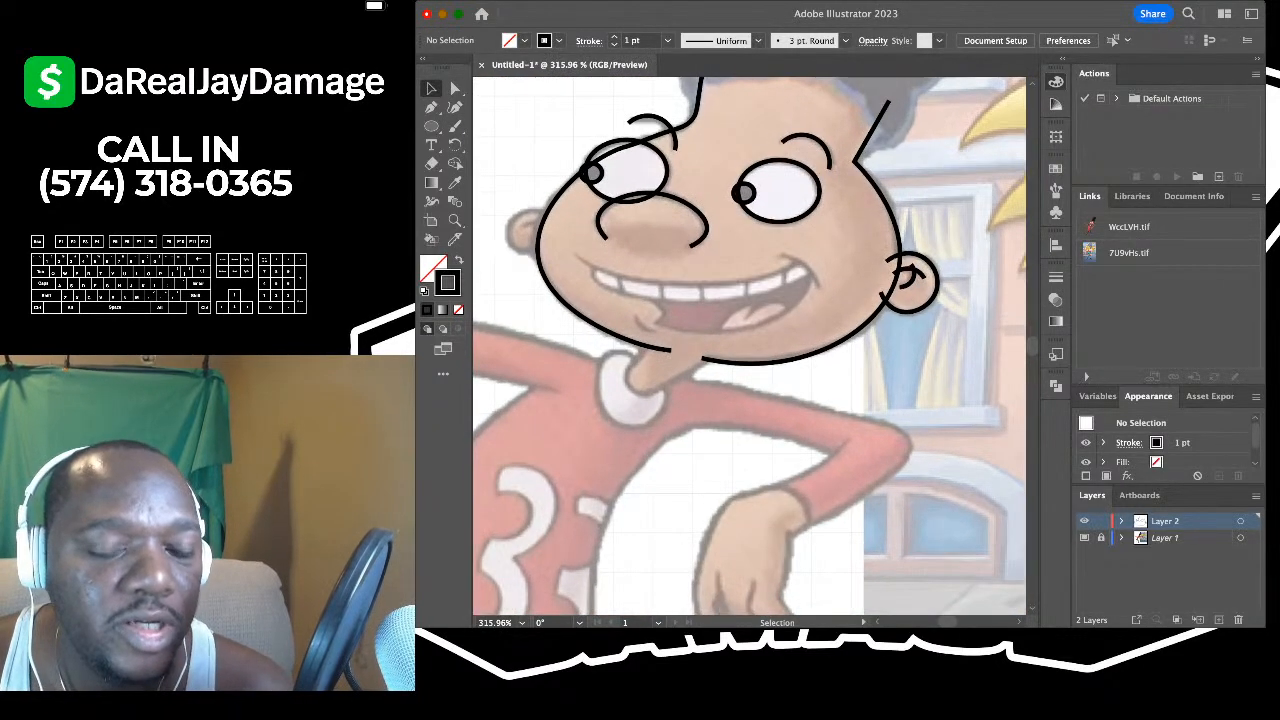
pyautogui.hscroll(-2, 750, 345)
pyautogui.scroll(2, 562, 303)
pyautogui.click(455, 107)
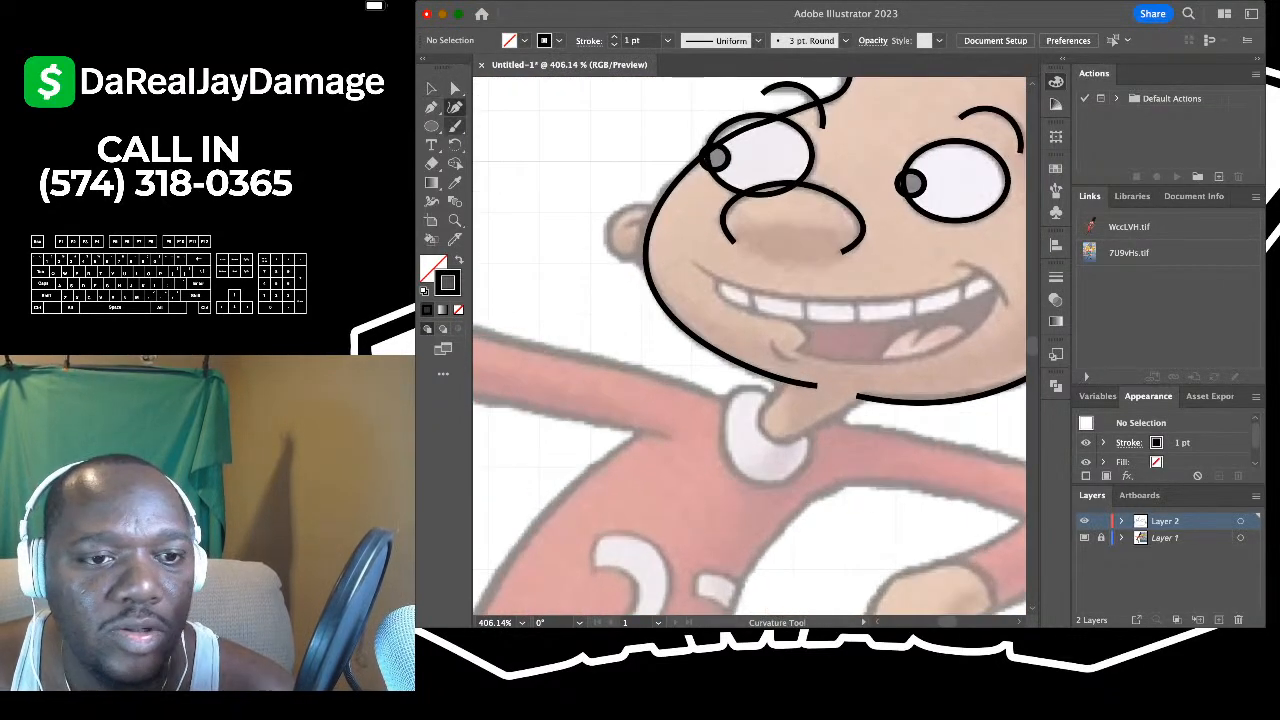
pyautogui.scroll(4, 592, 230)
pyautogui.click(707, 209)
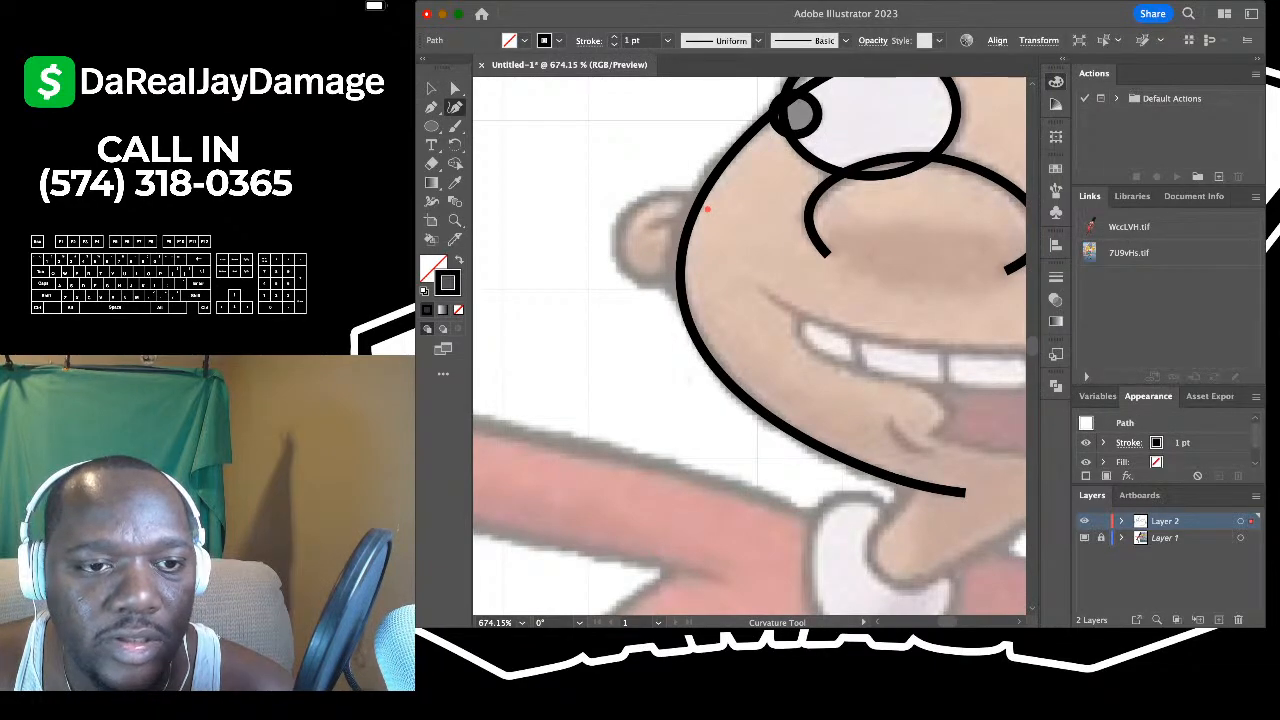
pyautogui.click(663, 187)
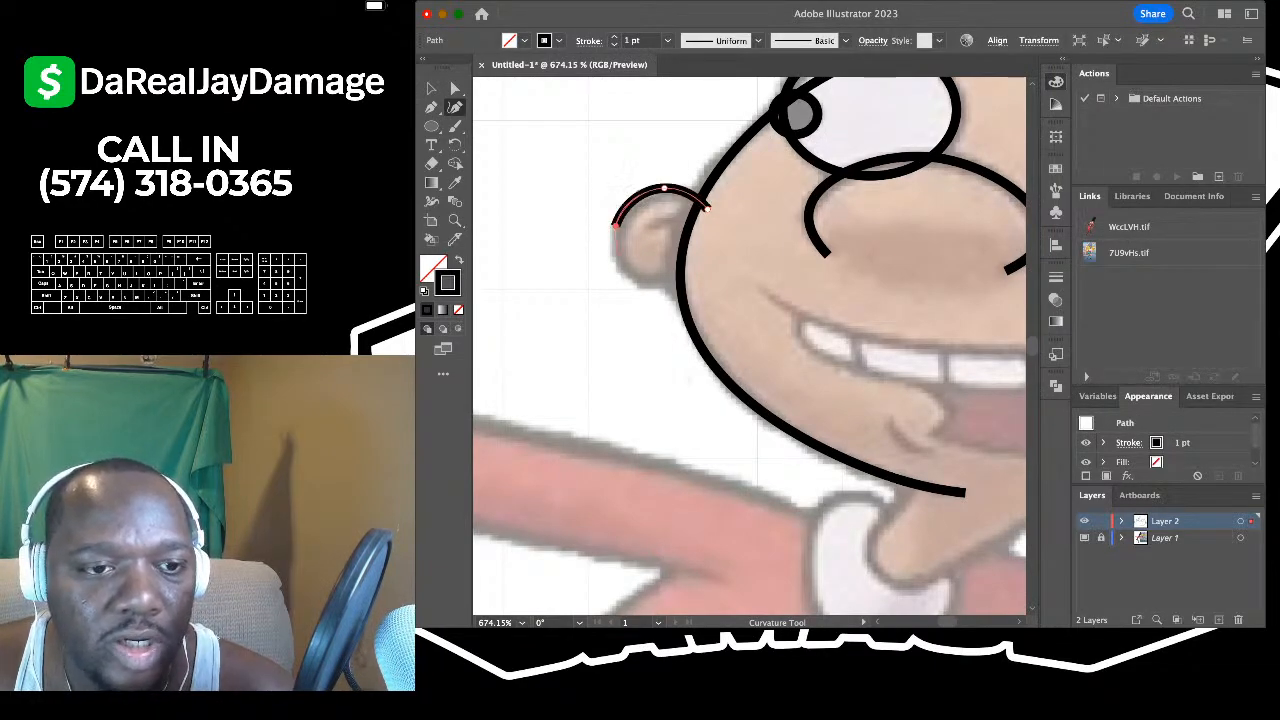
pyautogui.click(615, 225)
pyautogui.click(698, 273)
pyautogui.click(431, 88)
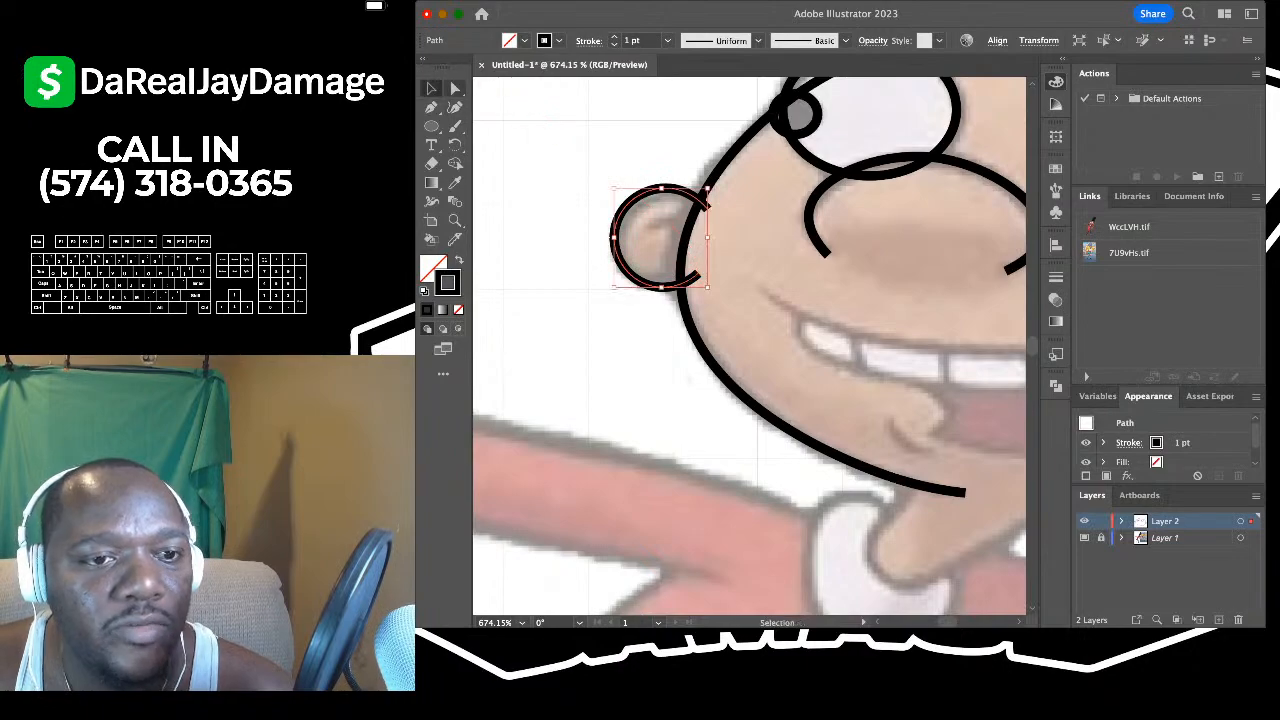
pyautogui.click(530, 128)
# - Trace the left ear's inner fold as a three-point arch reaching past the face line, and deselect it
pyautogui.click(455, 107)
pyautogui.scroll(4, 688, 248)
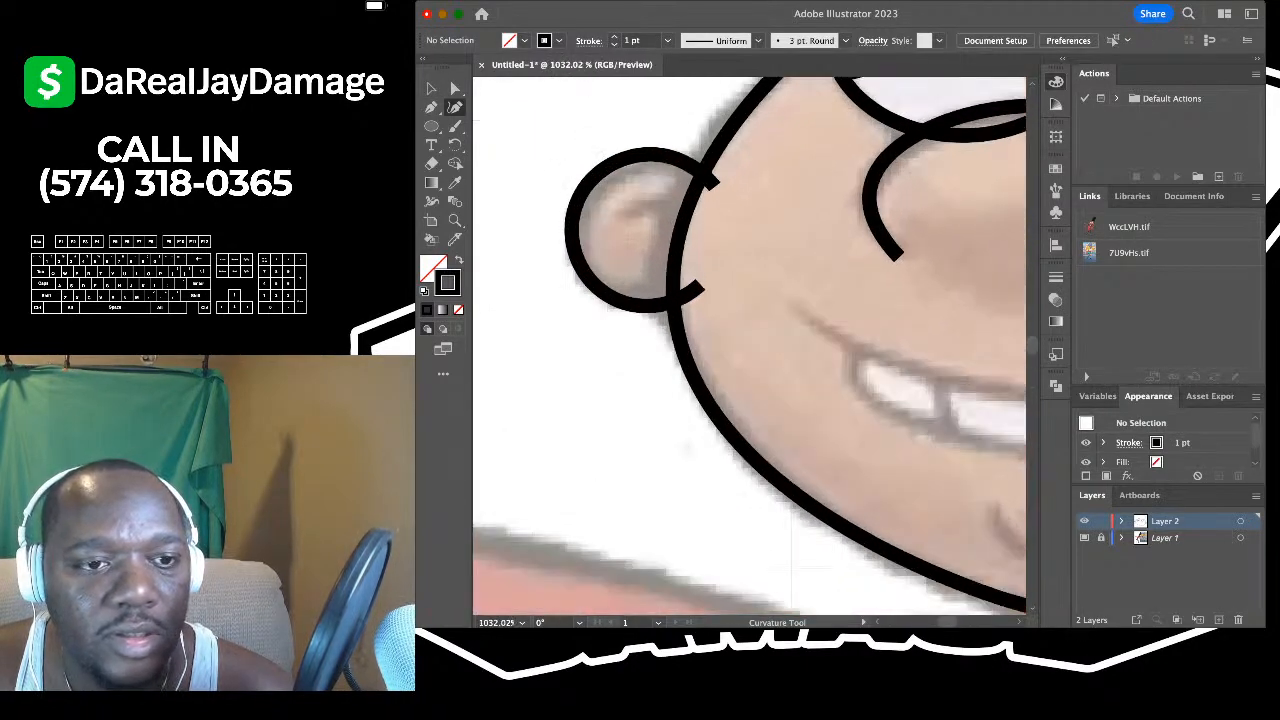
pyautogui.click(616, 222)
pyautogui.click(656, 194)
pyautogui.click(707, 211)
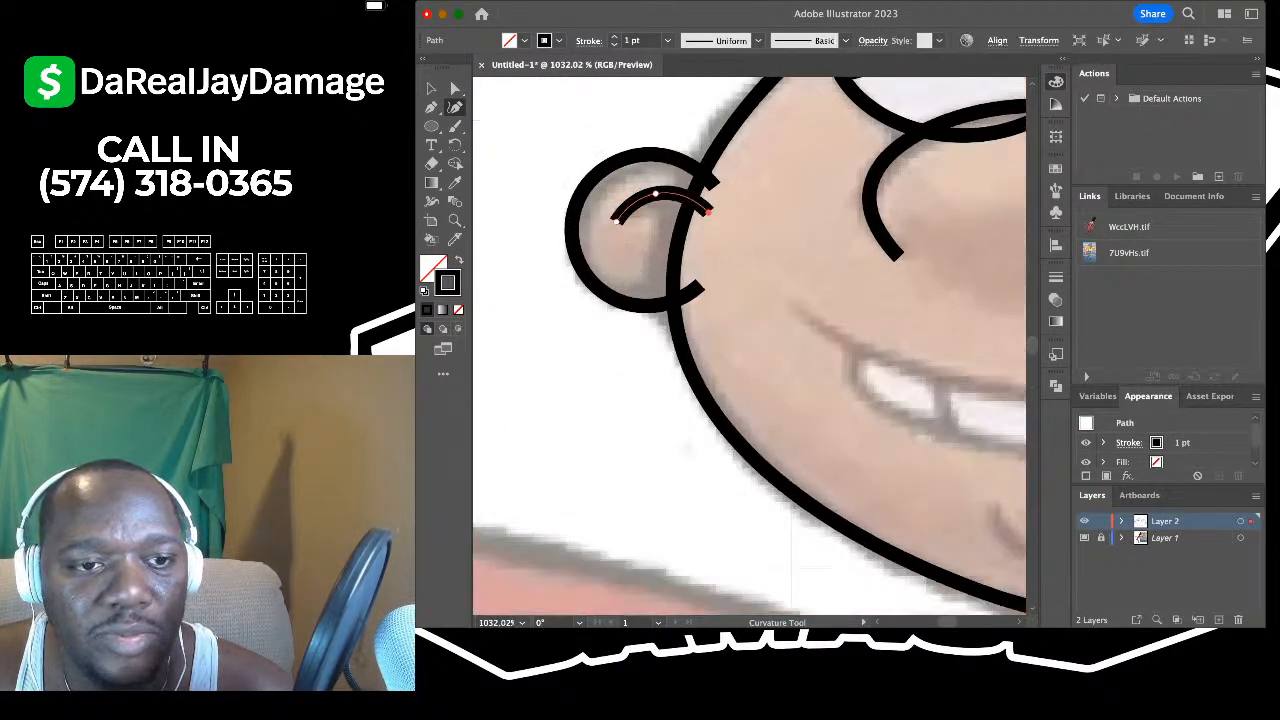
pyautogui.click(431, 88)
pyautogui.click(530, 128)
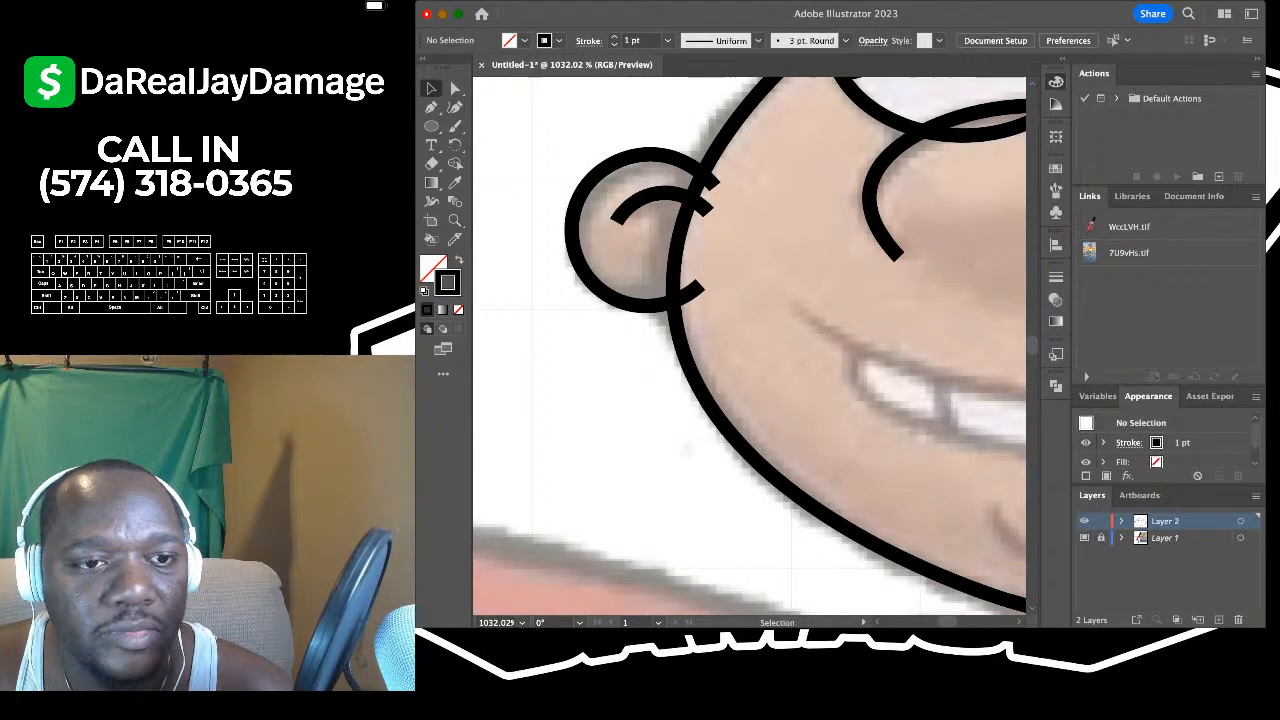
# - Trace the mouth's upper edge above the teeth as a three-point curve from the left corner to the right, and deselect it
pyautogui.scroll(-5, 700, 246)
pyautogui.hscroll(4, 700, 246)
pyautogui.scroll(-1, 700, 246)
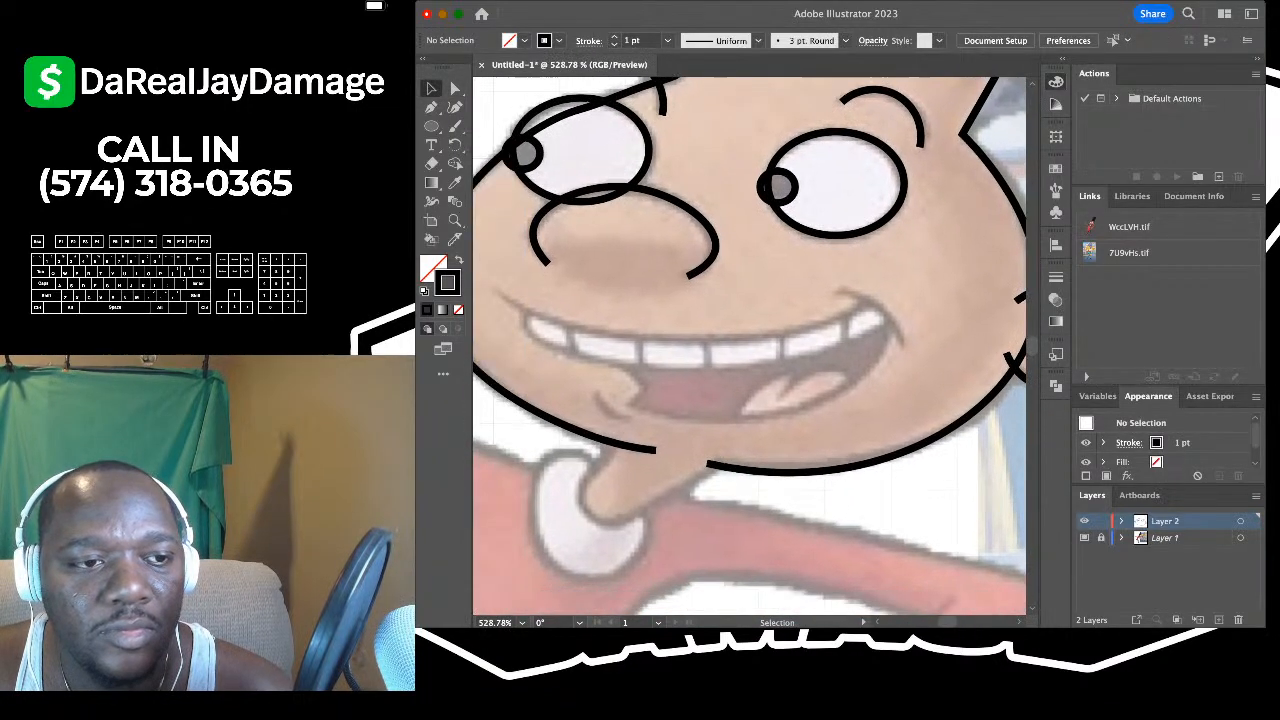
pyautogui.click(455, 107)
pyautogui.click(500, 282)
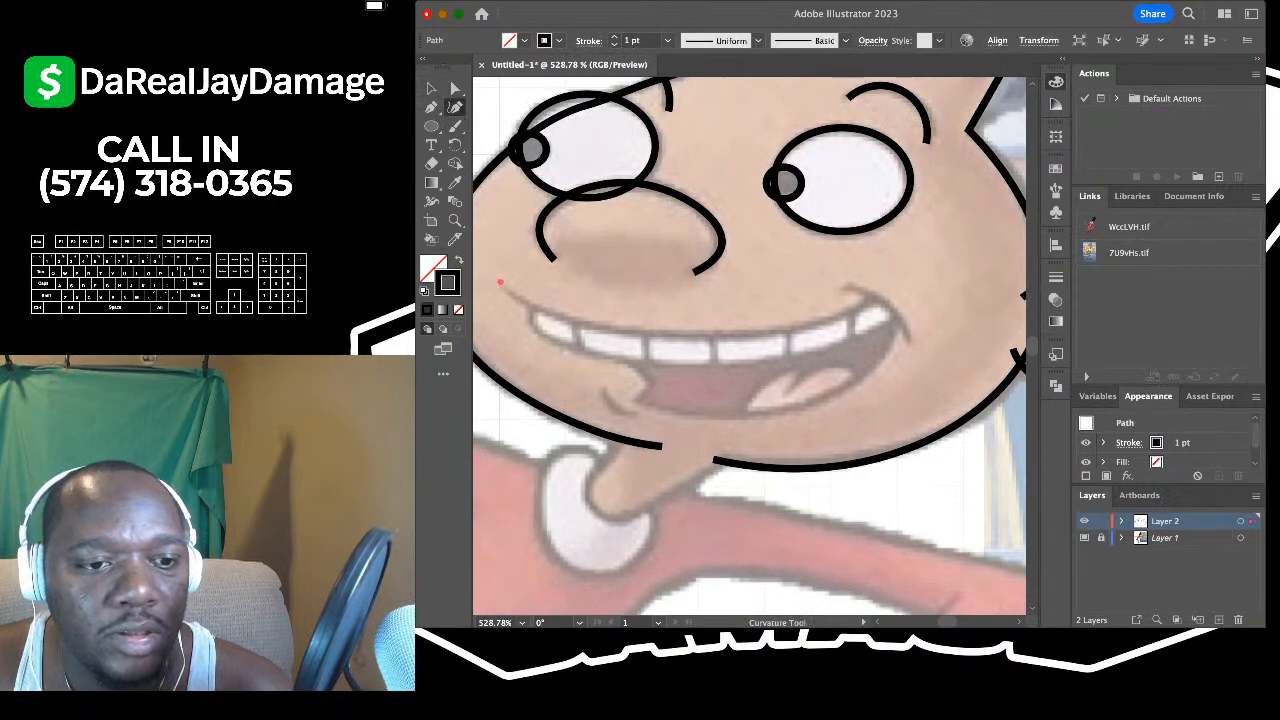
pyautogui.click(670, 336)
pyautogui.hscroll(3, 670, 336)
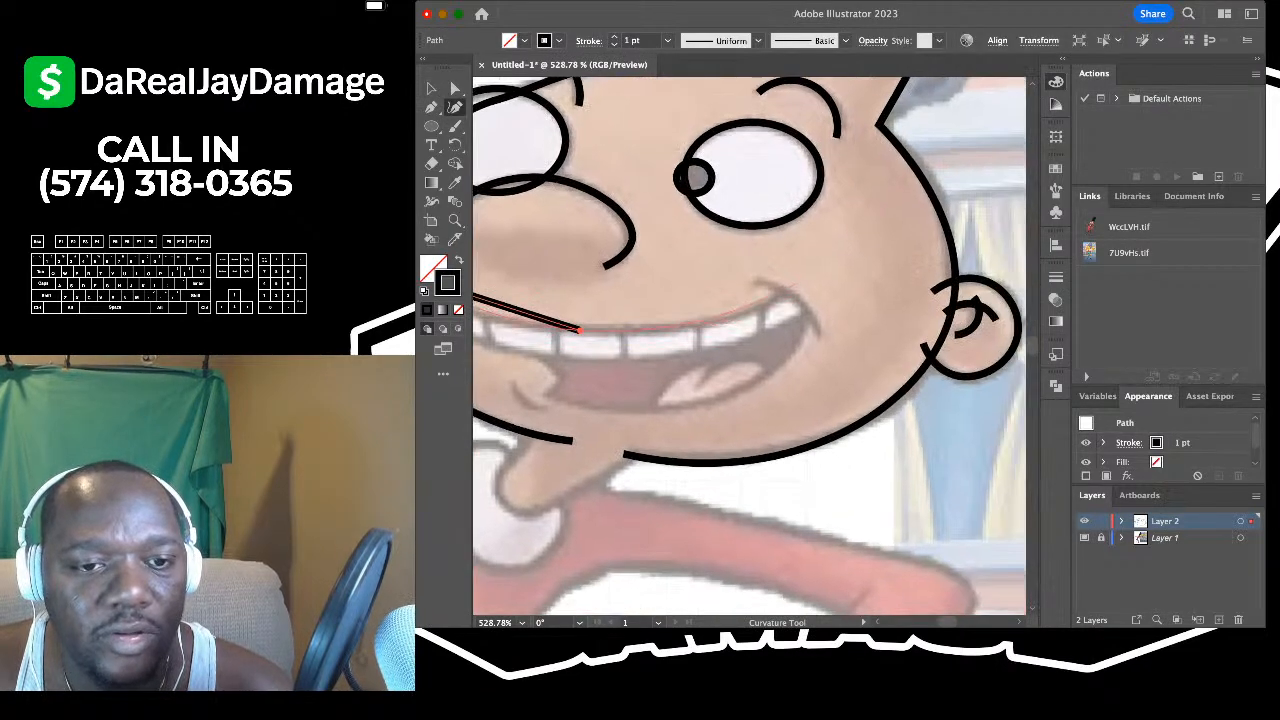
pyautogui.click(803, 284)
pyautogui.click(431, 107)
pyautogui.click(431, 88)
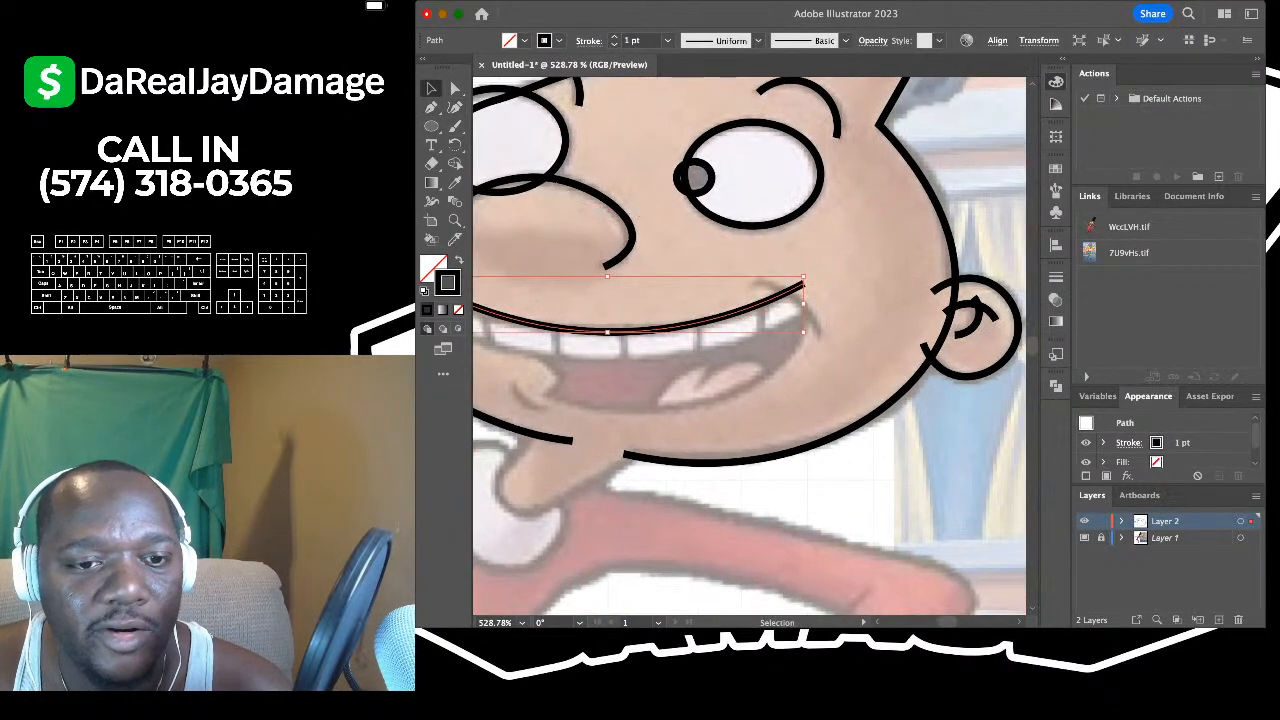
pyautogui.click(640, 395)
# - Trace the cheek crease crossing the mouth's right corner as a three-point curve with the Curvature tool
pyautogui.click(455, 107)
pyautogui.scroll(3, 750, 284)
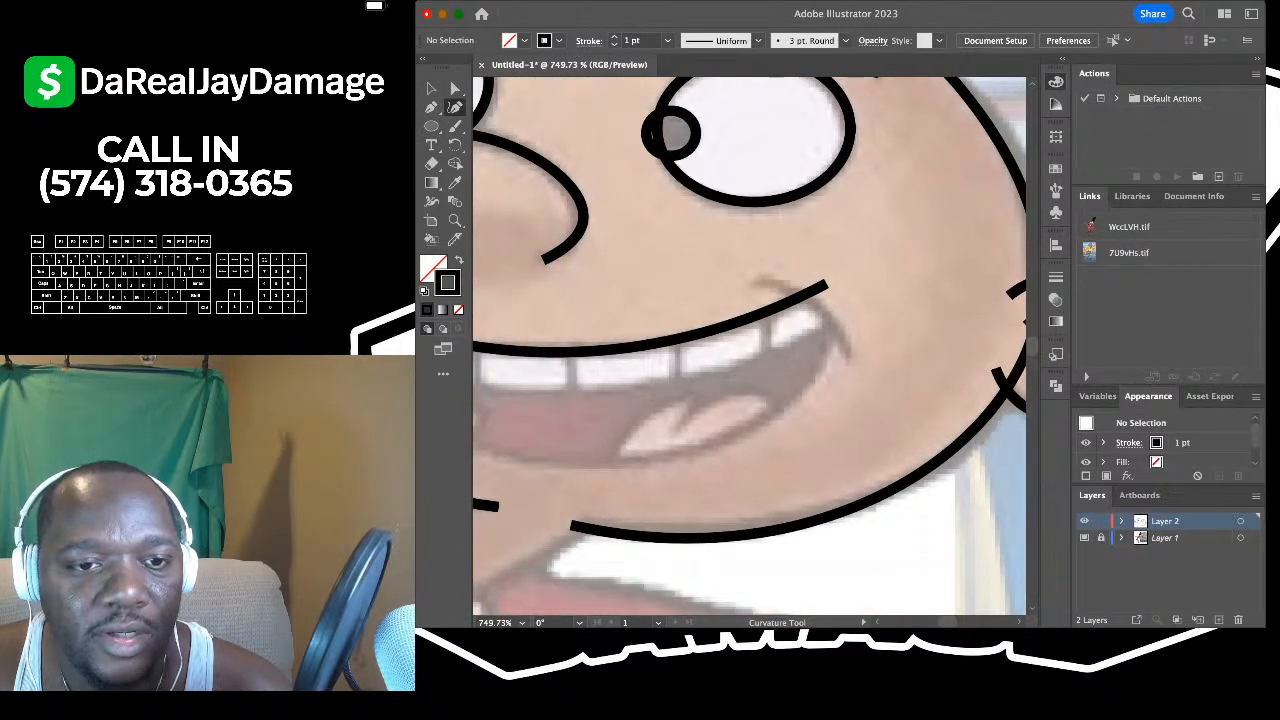
pyautogui.click(755, 284)
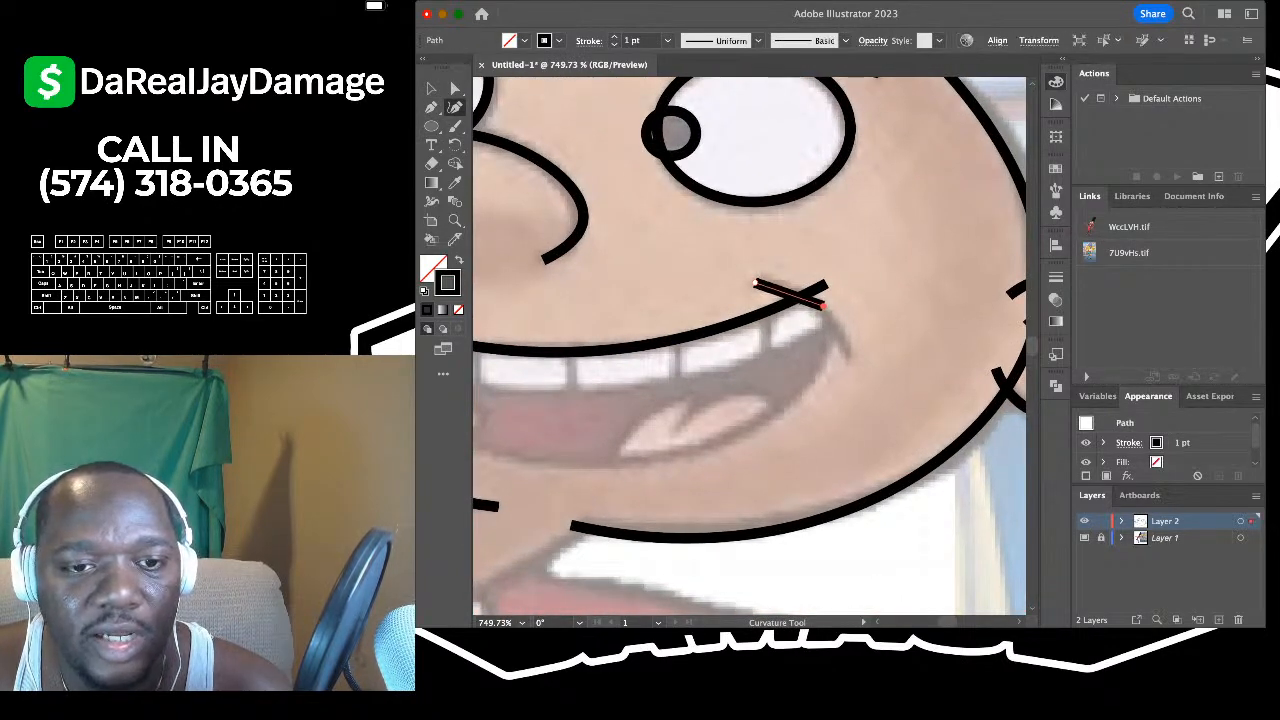
pyautogui.click(850, 355)
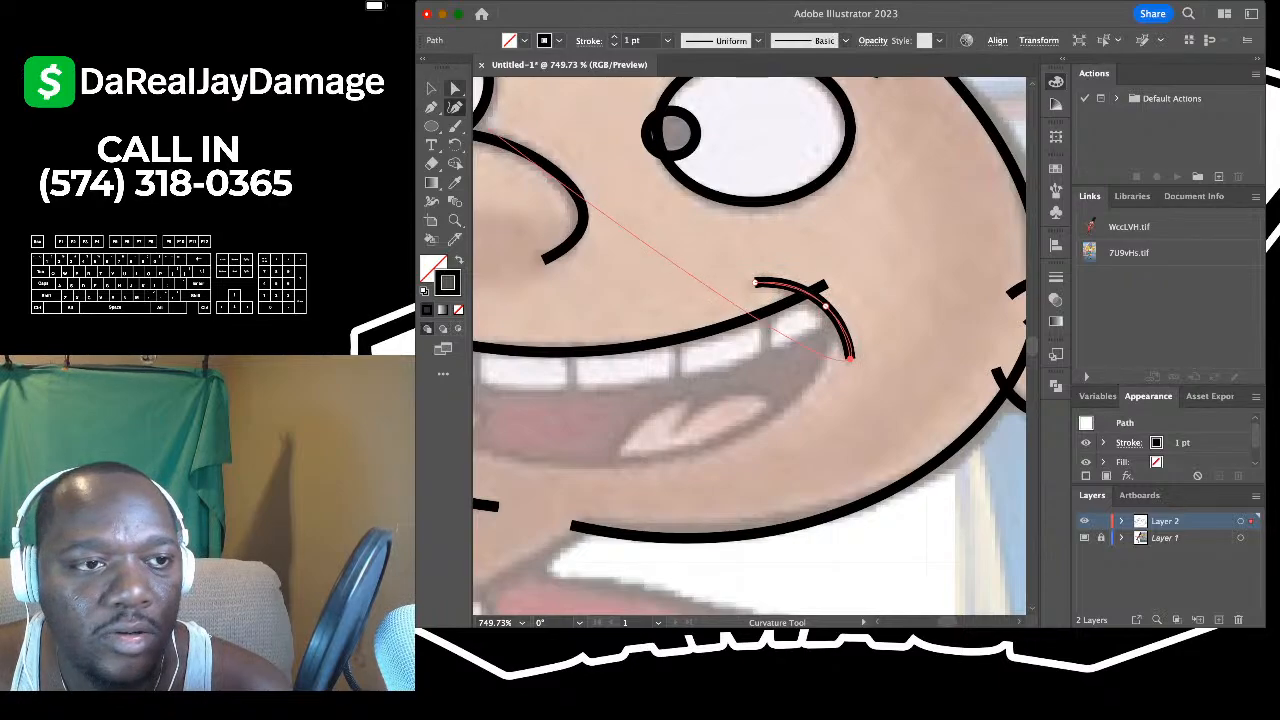
pyautogui.click(431, 88)
pyautogui.scroll(-5, 750, 345)
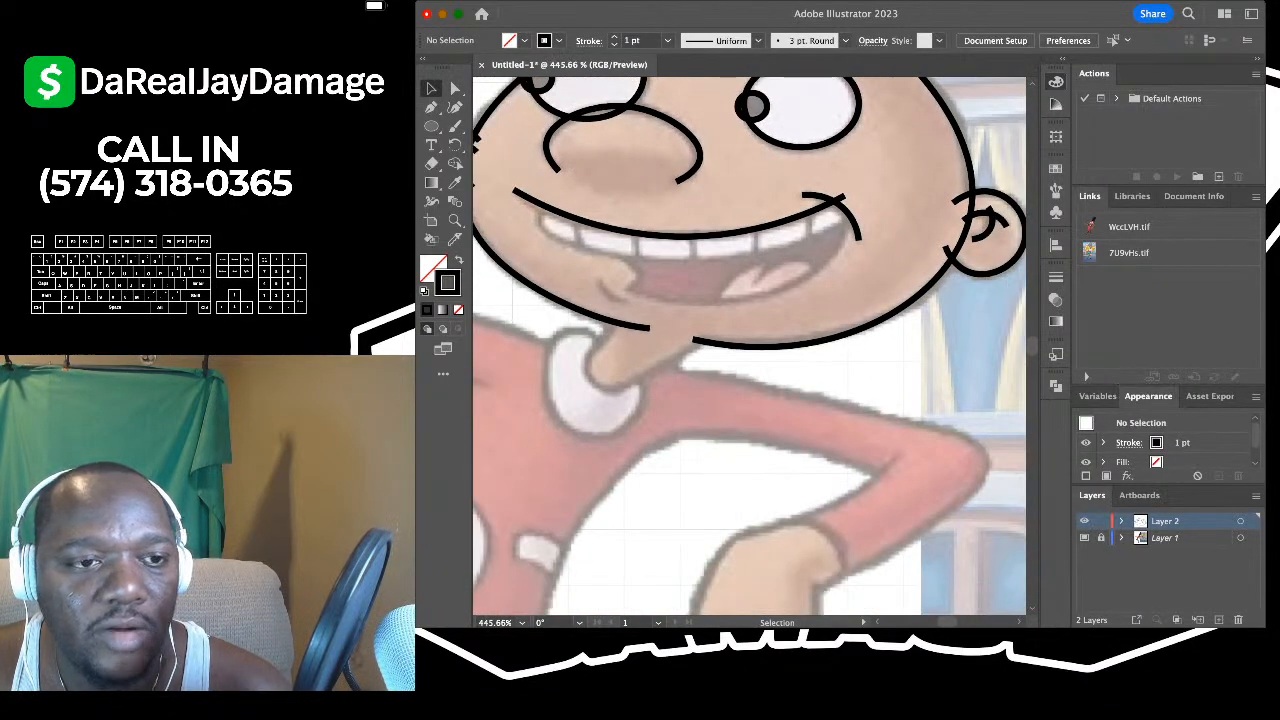
# - Flatten the mouth's upper curve slightly from its upper side to fit the reference, and deselect it
pyautogui.click(748, 231)
pyautogui.moveTo(679, 189); pyautogui.dragTo(679, 194)
pyautogui.click(720, 285)
# - Trace the teeth's left end and lower edge with the Pen tool, bend the long segment down along the teeth, and deselect it
pyautogui.press('p')
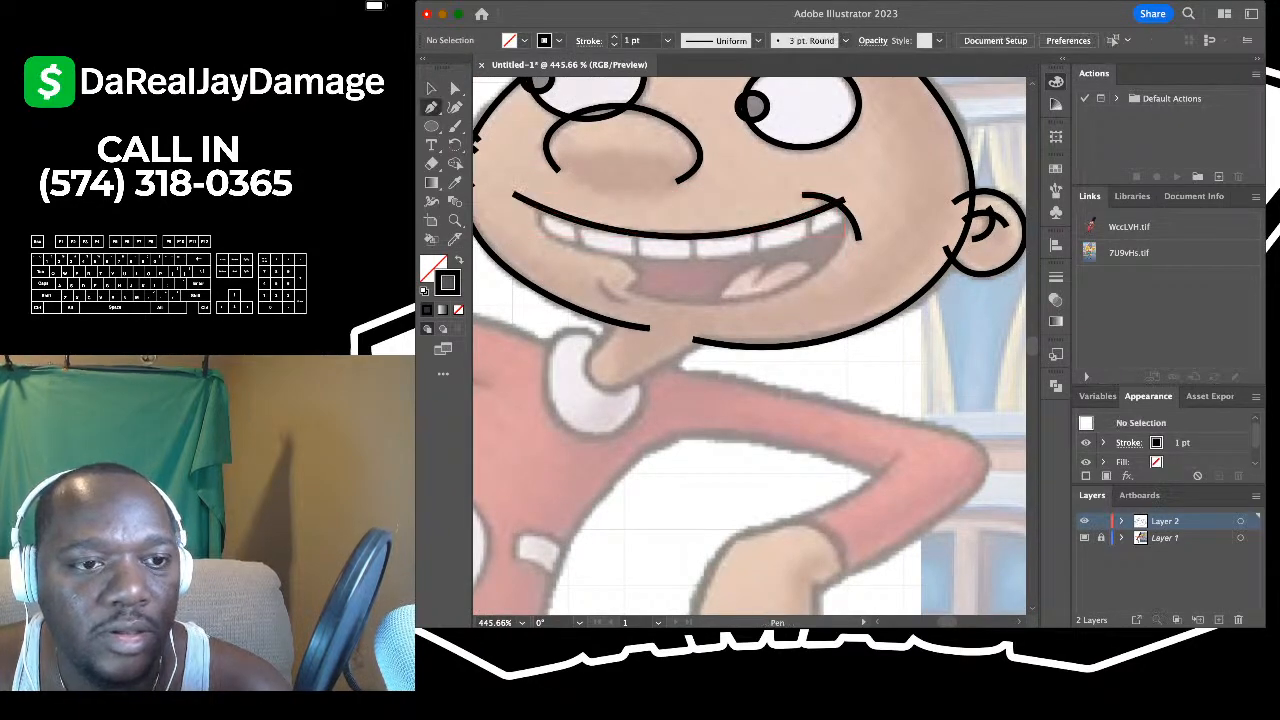
pyautogui.scroll(5, 528, 204)
pyautogui.click(550, 194)
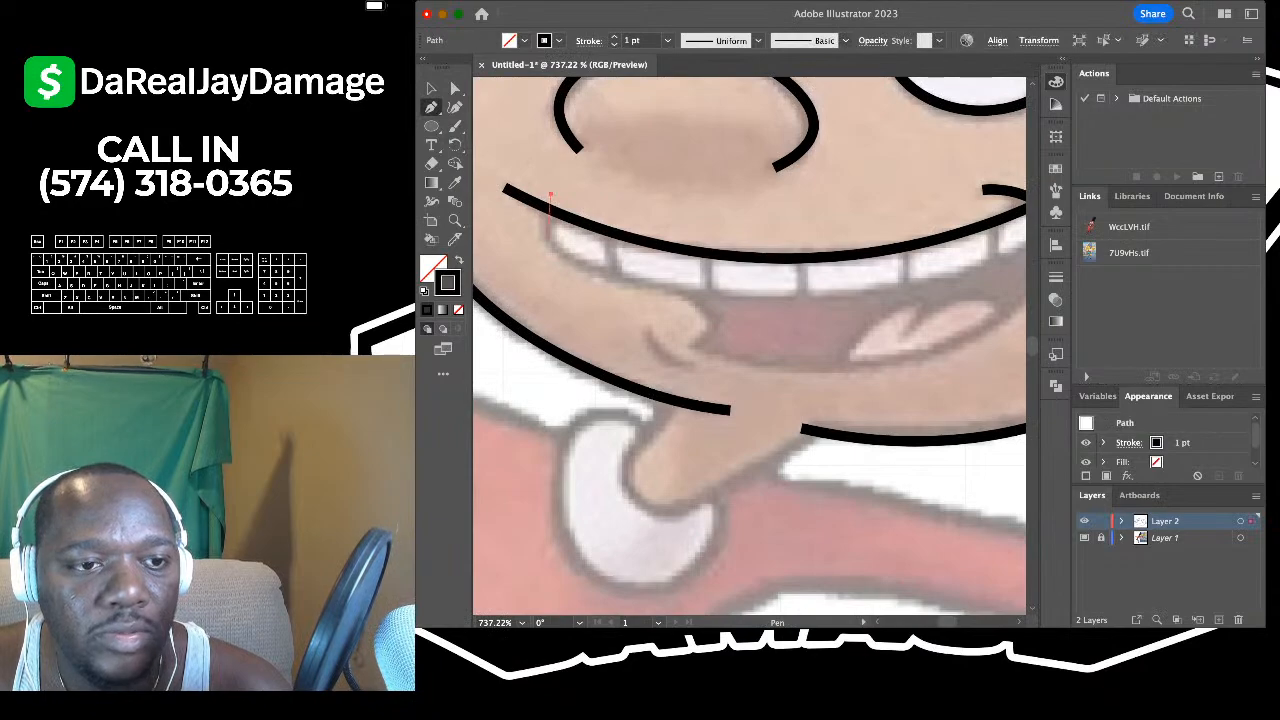
pyautogui.hscroll(10, 547, 243)
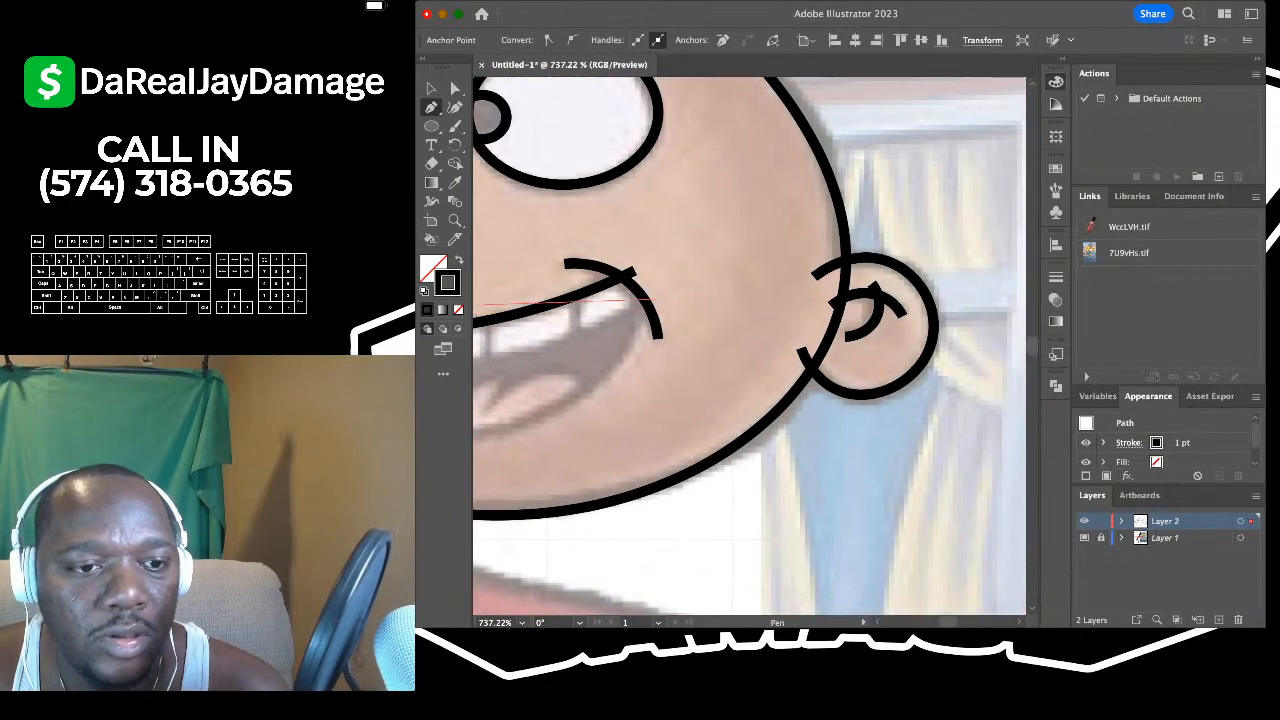
pyautogui.click(675, 285)
pyautogui.scroll(-5, 675, 285)
pyautogui.click(455, 107)
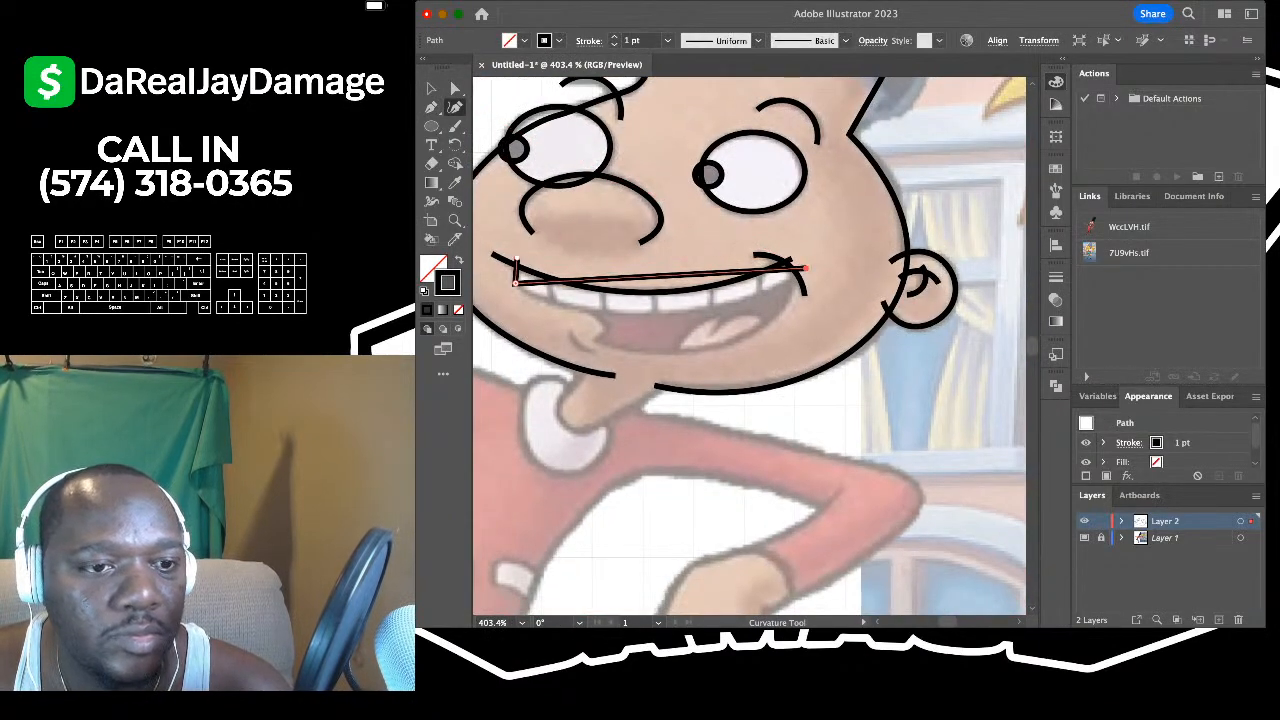
pyautogui.moveTo(604, 280); pyautogui.dragTo(680, 312)
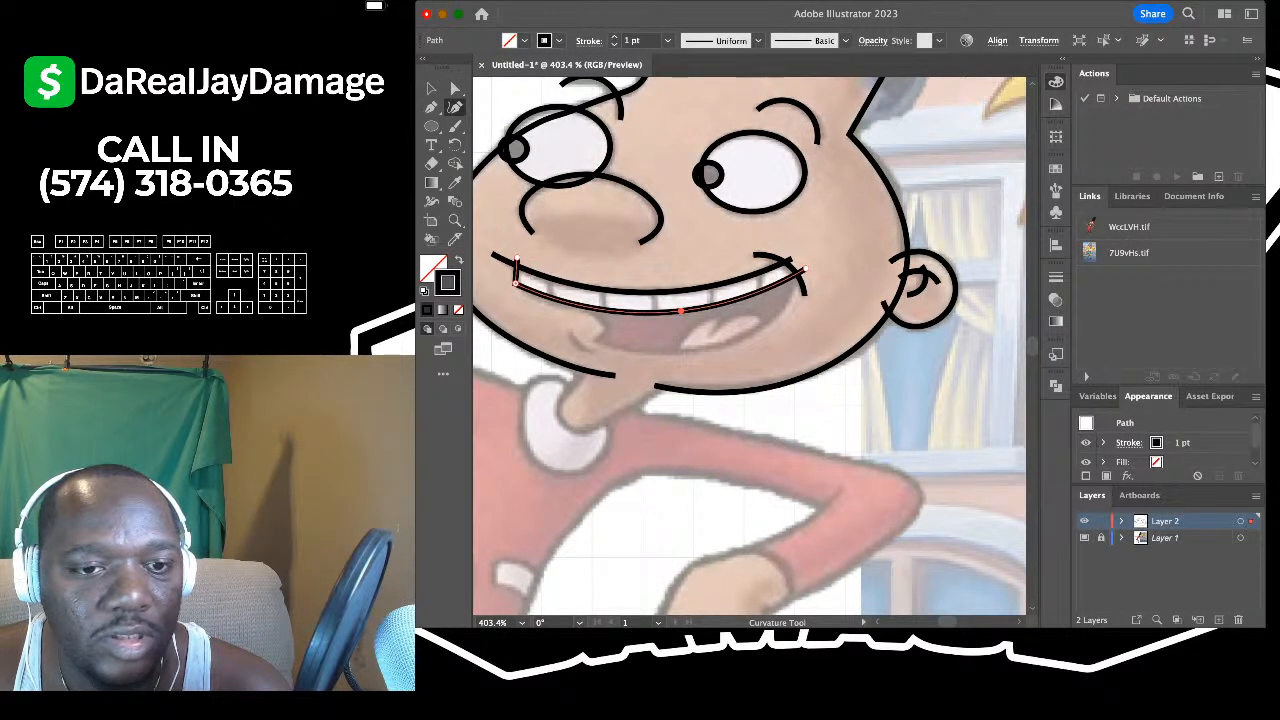
pyautogui.click(431, 88)
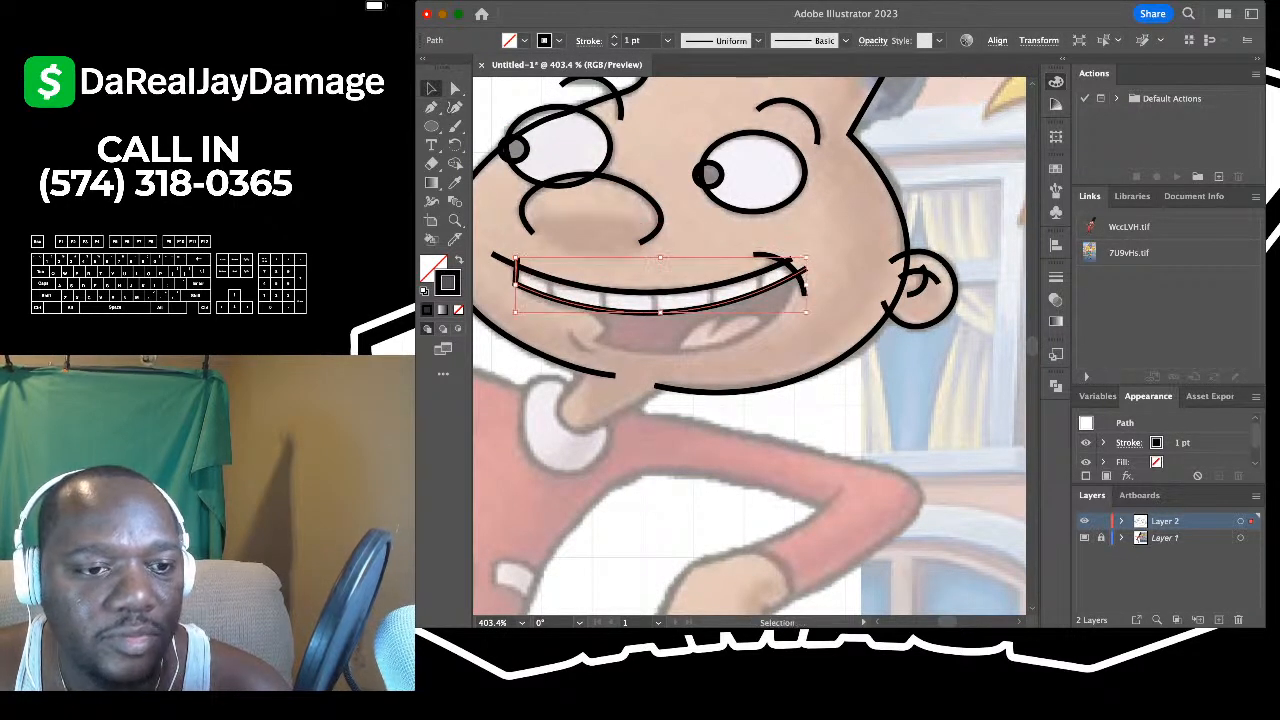
pyautogui.click(605, 250)
# - Trace the rounded lip bulge at the mouth's lower left as a three-point curve starting on the teeth
pyautogui.scroll(-2, 605, 250)
pyautogui.scroll(4, 605, 250)
pyautogui.click(455, 107)
pyautogui.scroll(3, 599, 265)
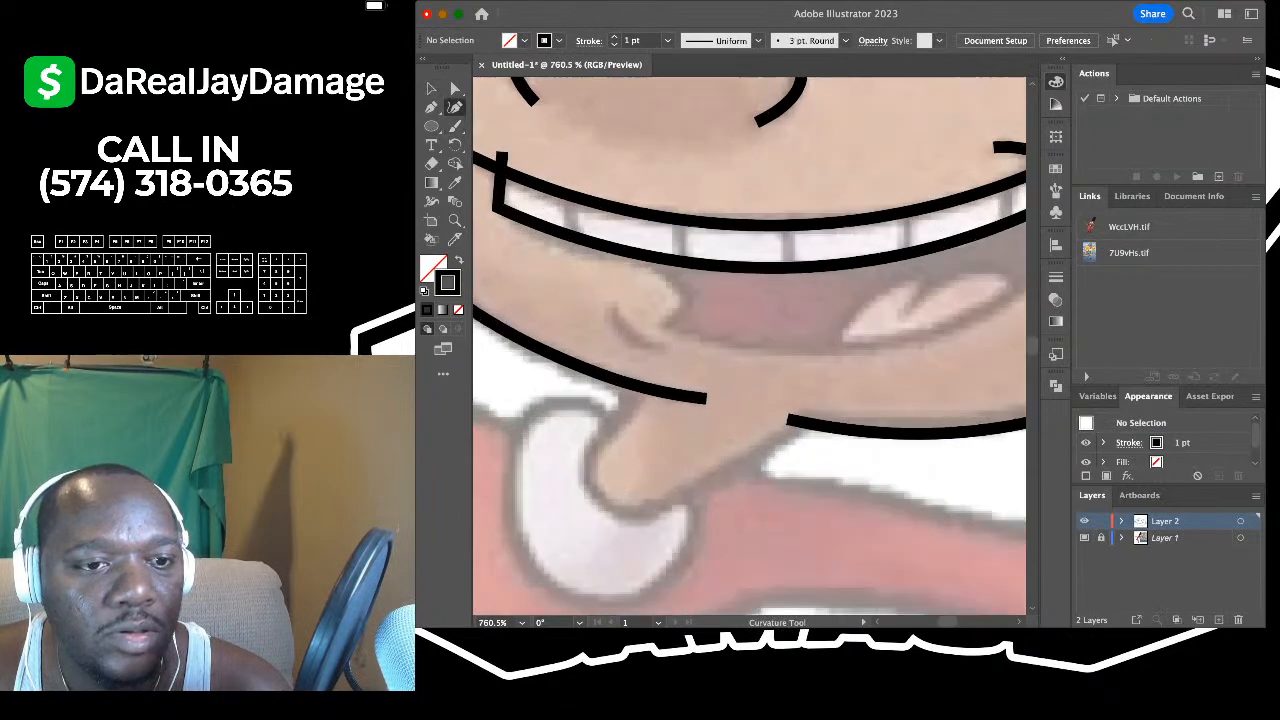
pyautogui.click(633, 230)
pyautogui.click(713, 300)
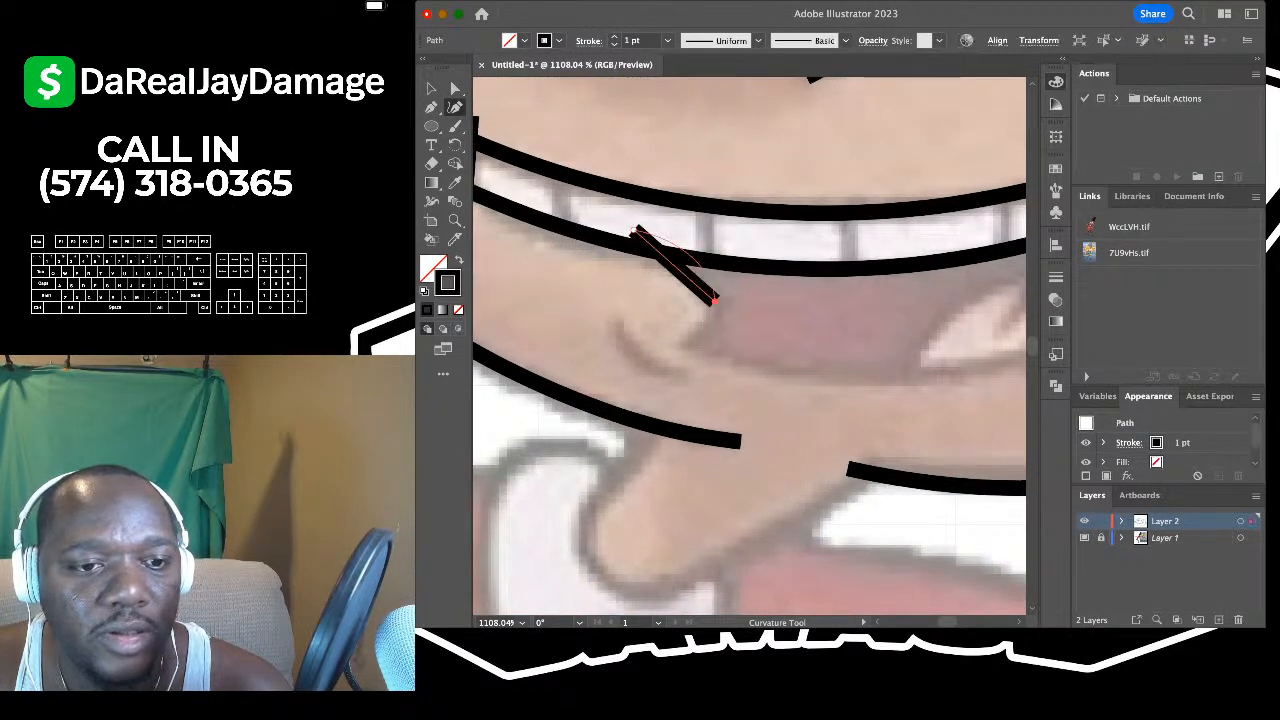
pyautogui.click(680, 348)
pyautogui.scroll(-5, 665, 335)
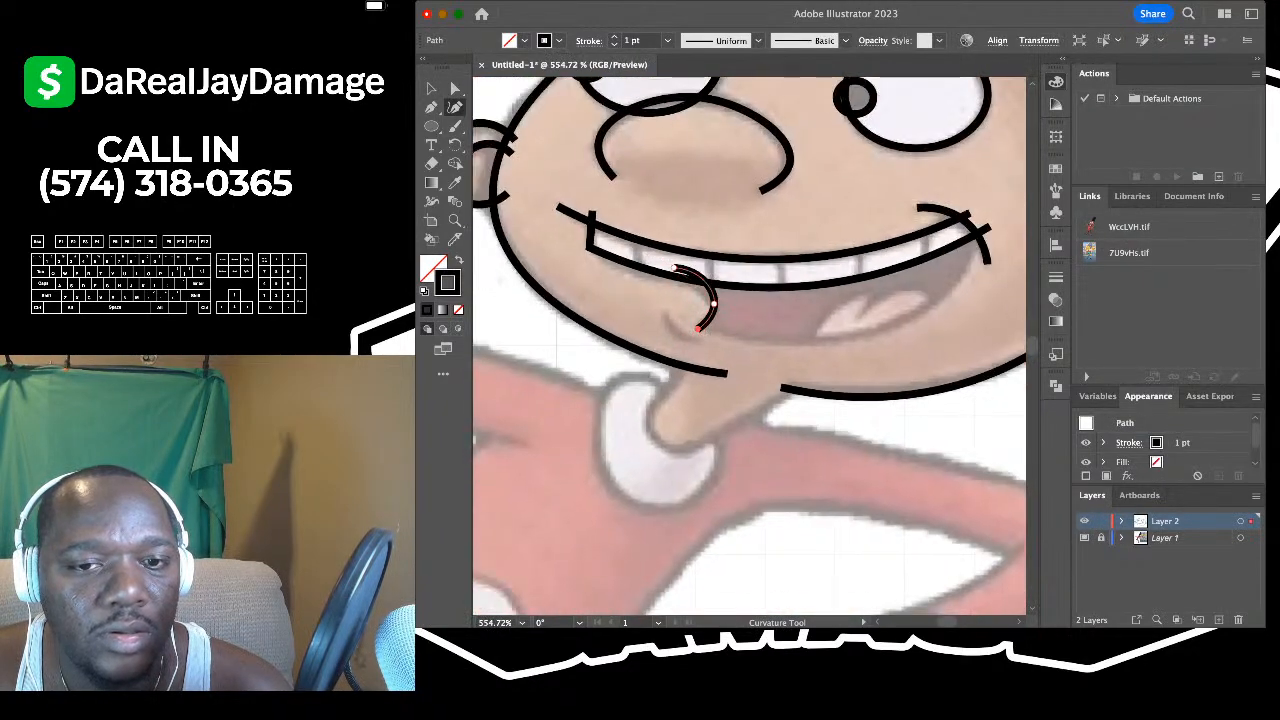
# - Extend the lip bulge path to the mouth's right corner, bend the new segment along the mouth's lower edge, and deselect it
pyautogui.press('p')
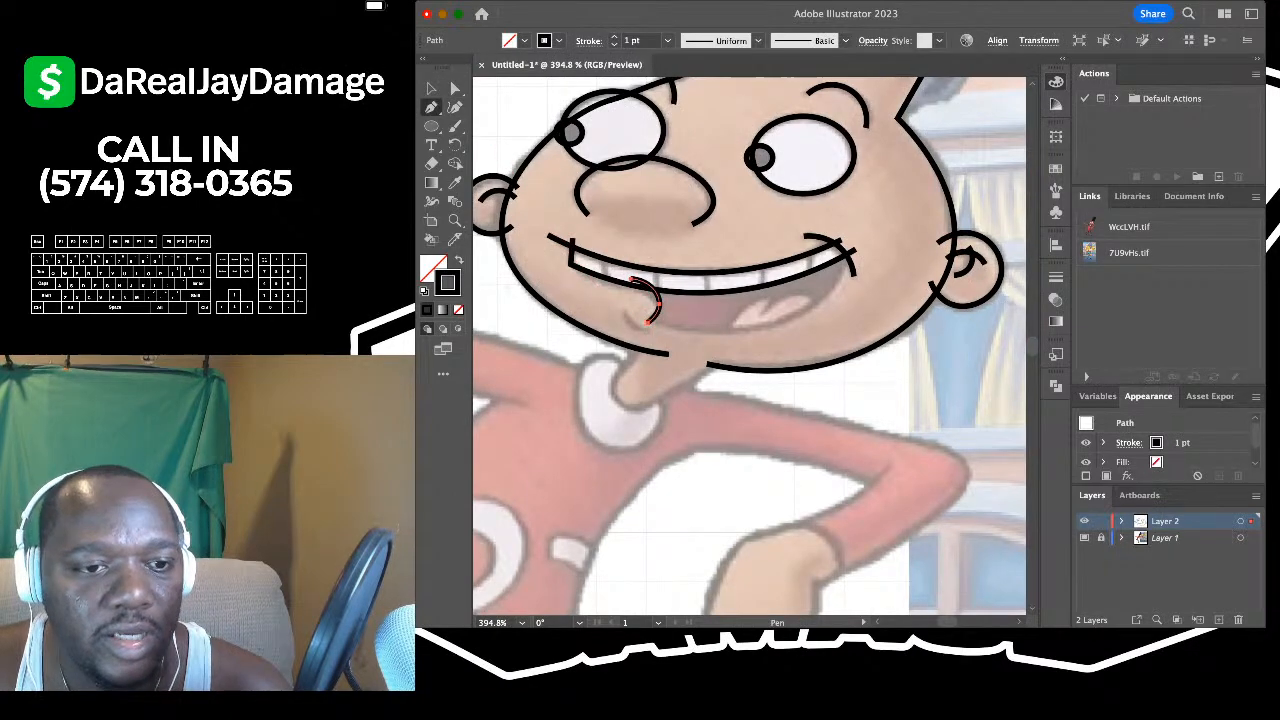
pyautogui.click(647, 323)
pyautogui.hscroll(3, 650, 310)
pyautogui.scroll(5, 650, 300)
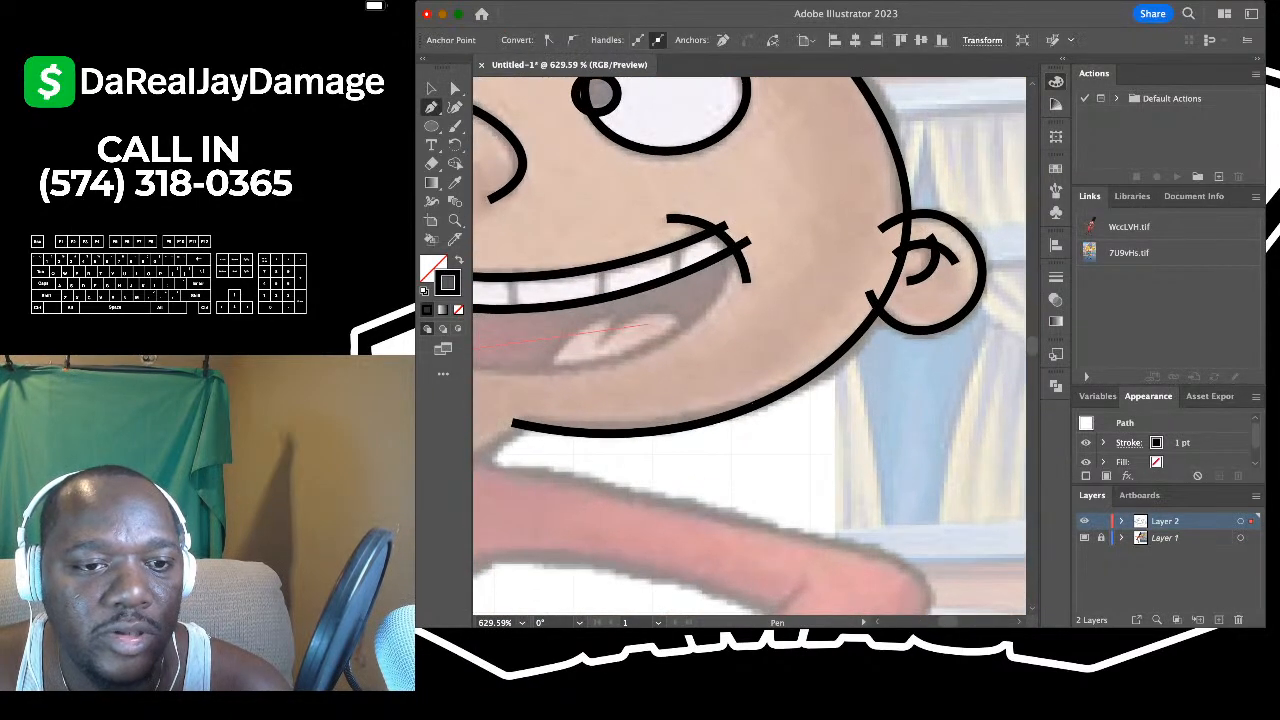
pyautogui.click(752, 249)
pyautogui.hscroll(-3, 750, 300)
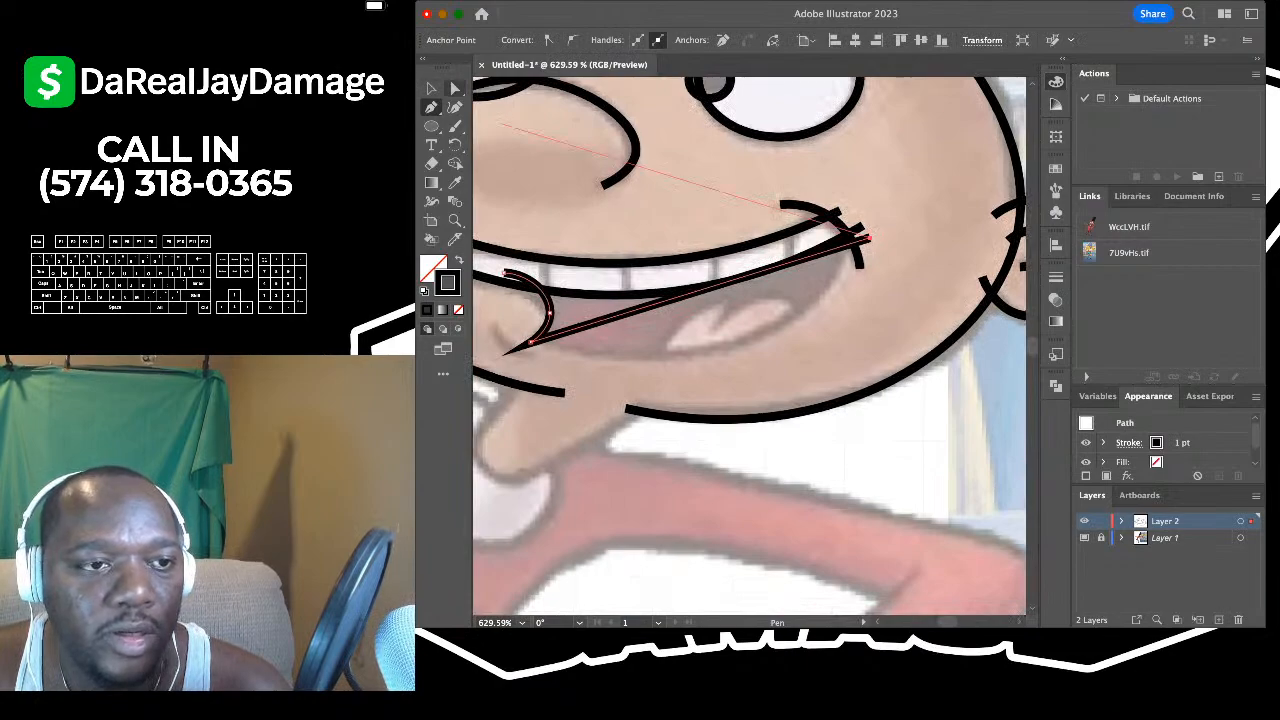
pyautogui.click(455, 107)
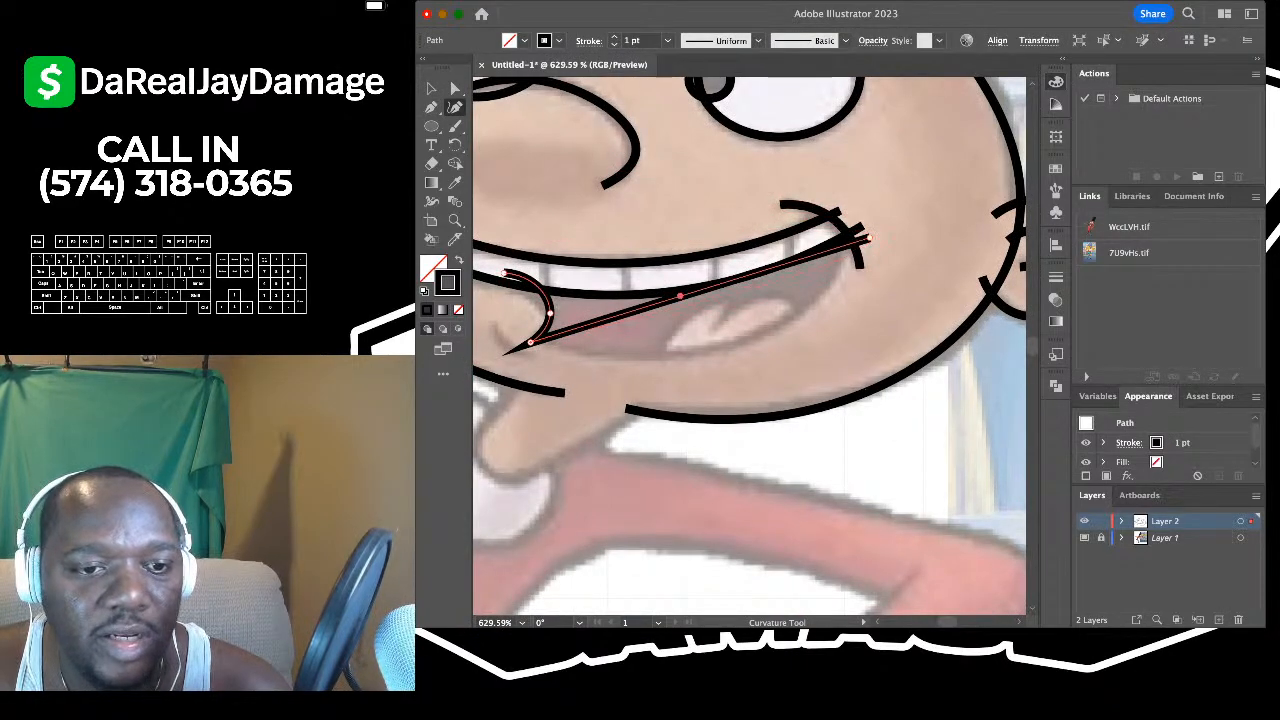
pyautogui.moveTo(679, 296); pyautogui.dragTo(816, 299)
pyautogui.click(431, 89)
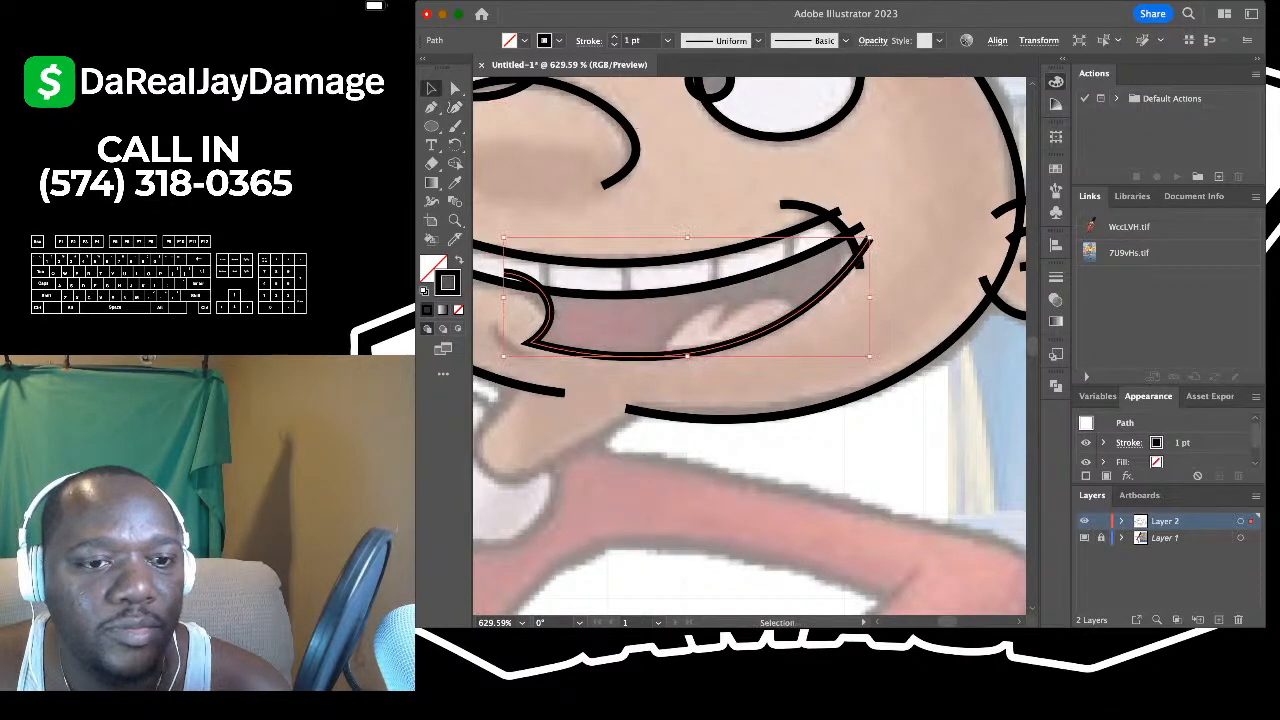
pyautogui.click(700, 256)
pyautogui.click(700, 195)
# - Trace the tongue's left lobe as a three-point arch starting just below the mouth's lower line, and deselect it
pyautogui.hotkey('shift', '`')
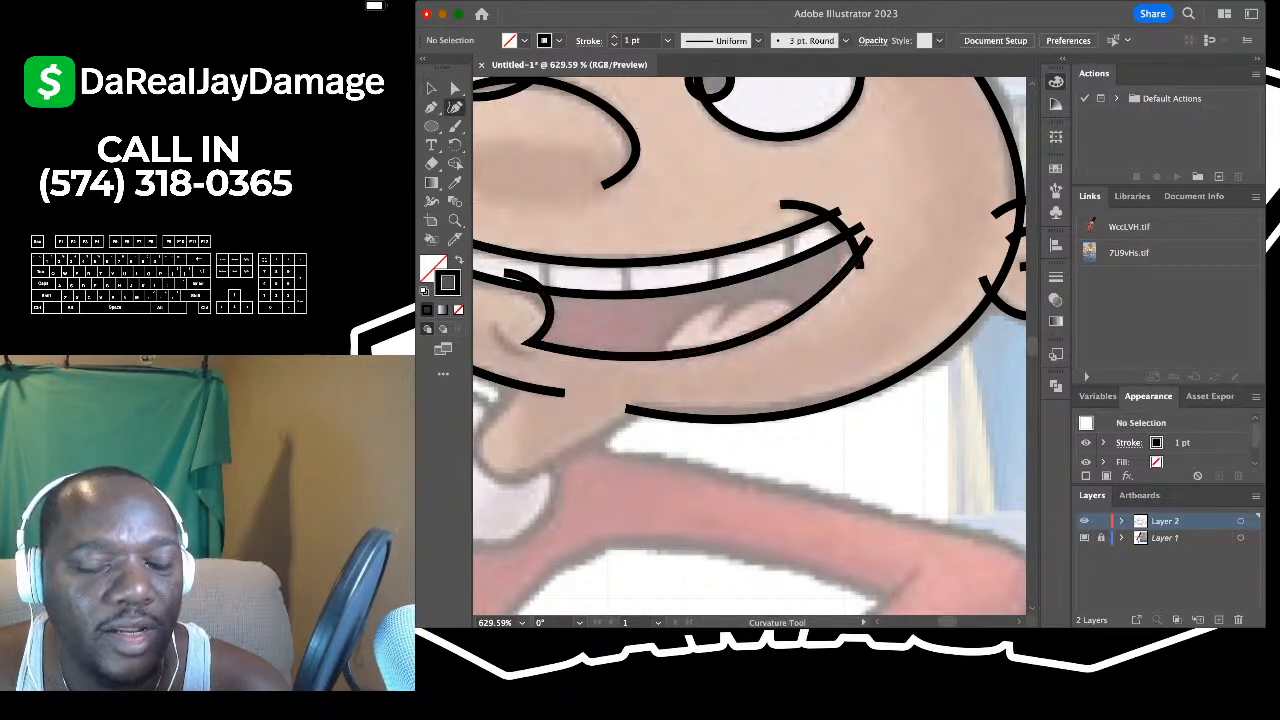
pyautogui.scroll(5, 675, 328)
pyautogui.click(649, 391)
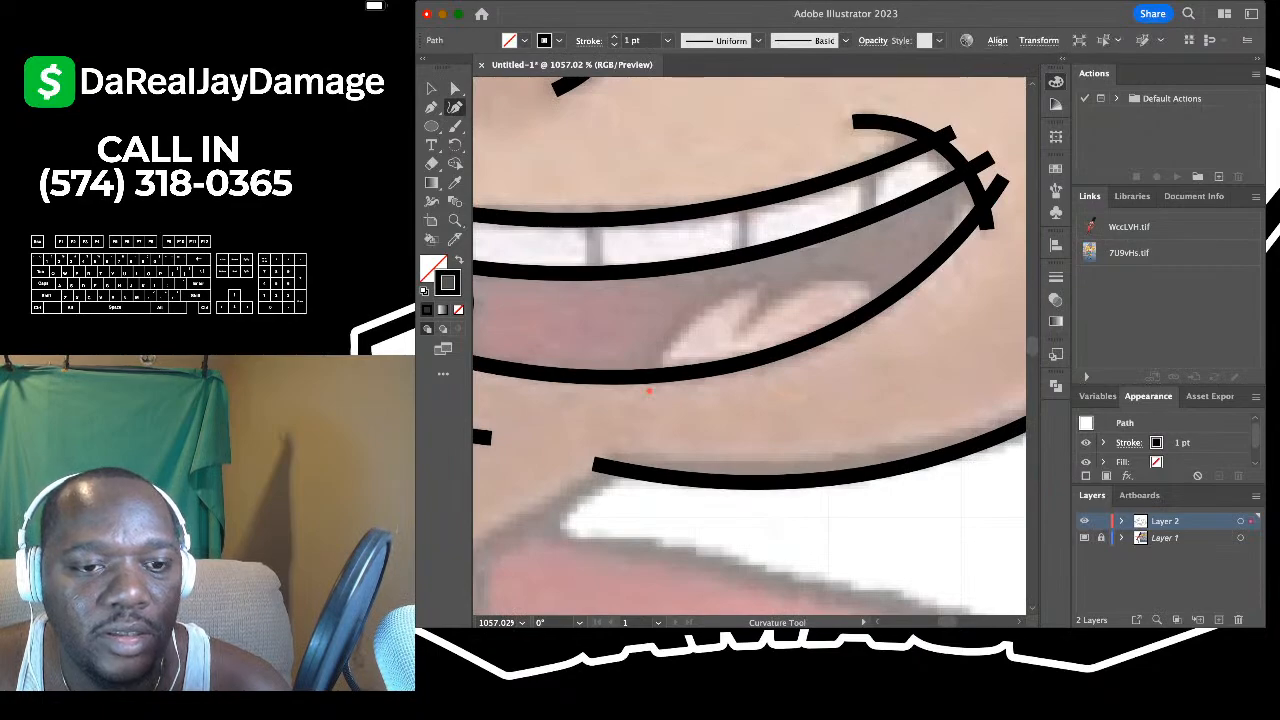
pyautogui.click(725, 299)
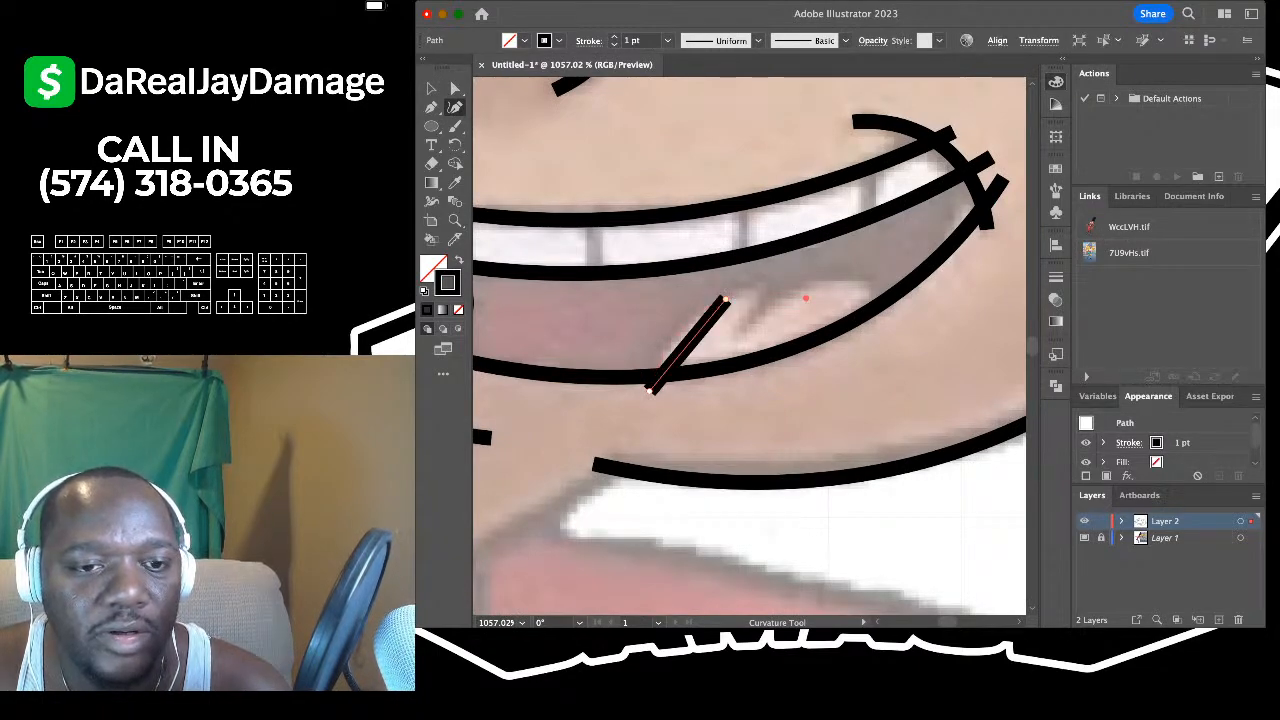
pyautogui.click(806, 298)
pyautogui.click(431, 88)
pyautogui.click(700, 430)
# - Trace the tongue's right lobe as a three-point arch from the middle fold past the mouth's lower line, and deselect it
pyautogui.hscroll(3, 749, 346)
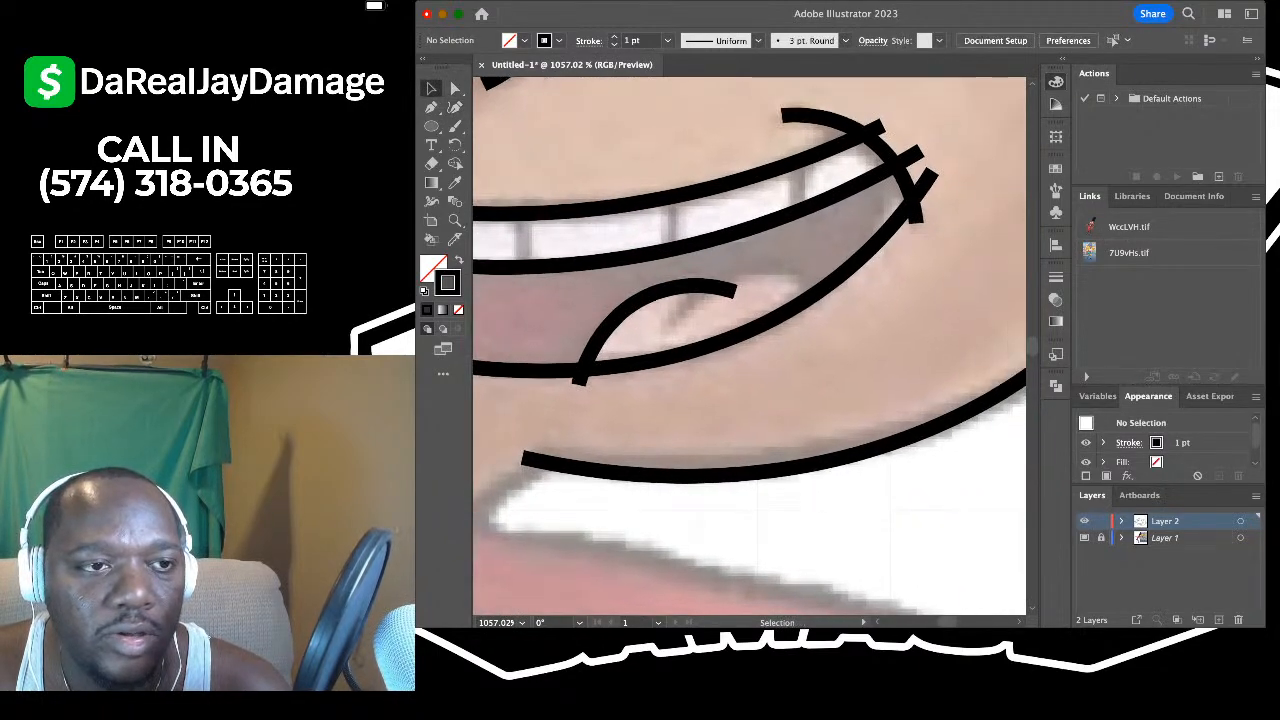
pyautogui.click(455, 107)
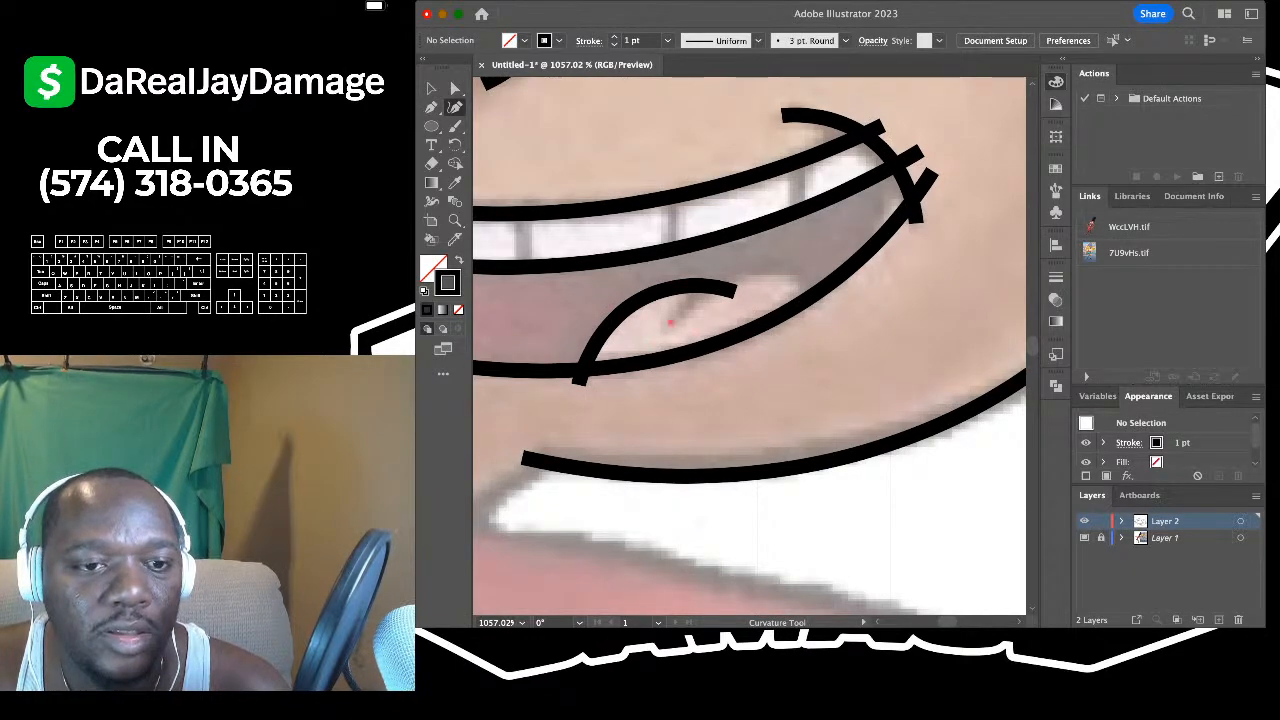
pyautogui.click(670, 322)
pyautogui.click(755, 267)
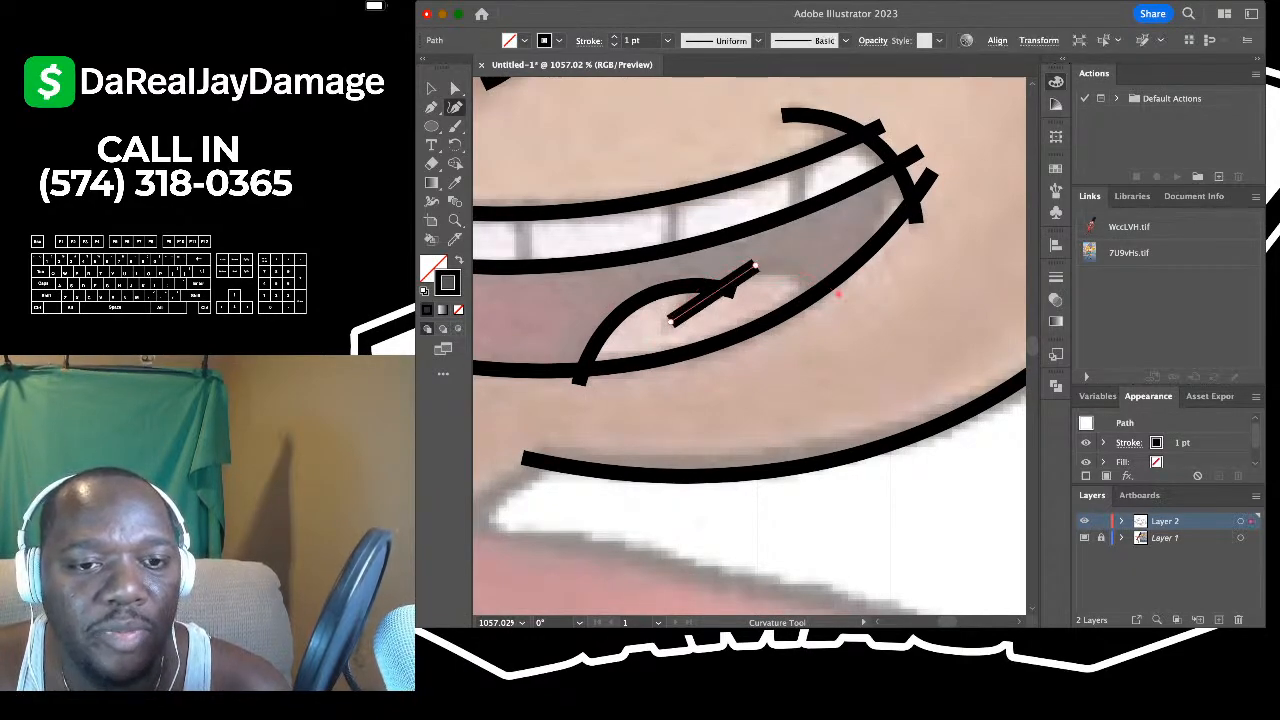
pyautogui.click(838, 294)
pyautogui.click(431, 88)
pyautogui.click(628, 153)
# - Select both tongue arches, set their stroke weight to 0.5 pt, and deselect them
pyautogui.scroll(-5, 628, 153)
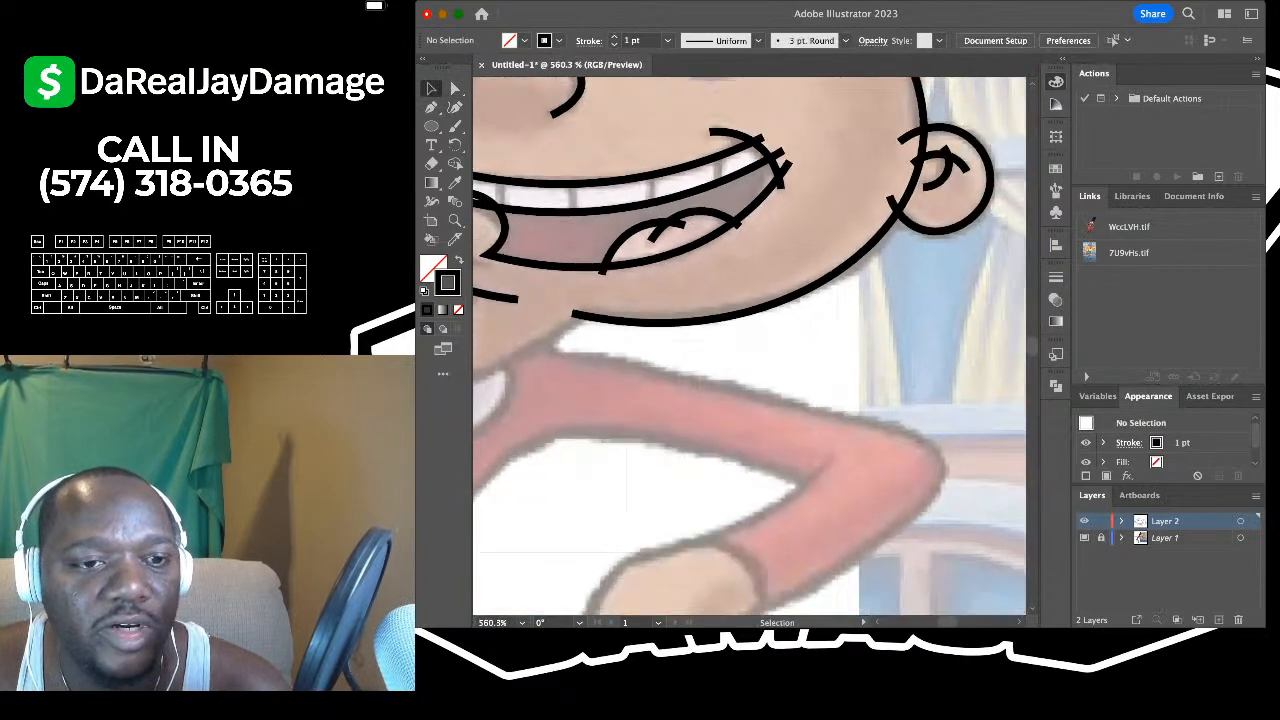
pyautogui.scroll(5, 521, 227)
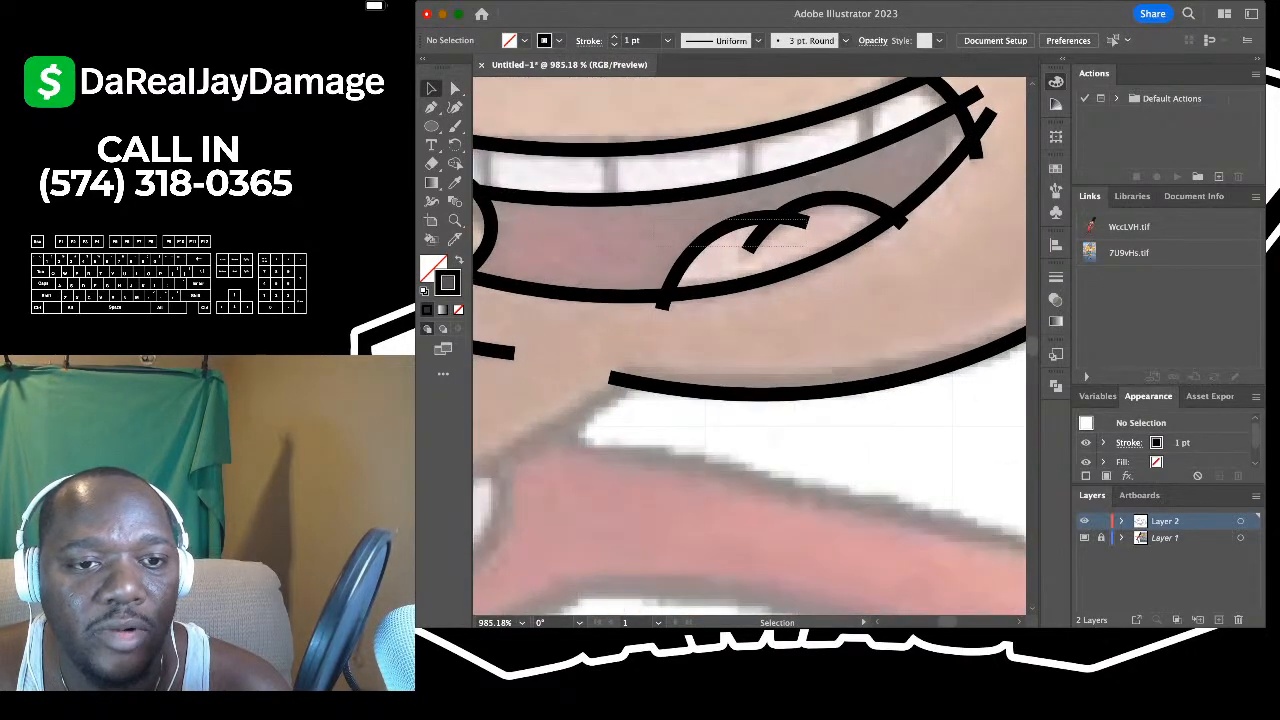
pyautogui.moveTo(690, 219); pyautogui.dragTo(805, 246)
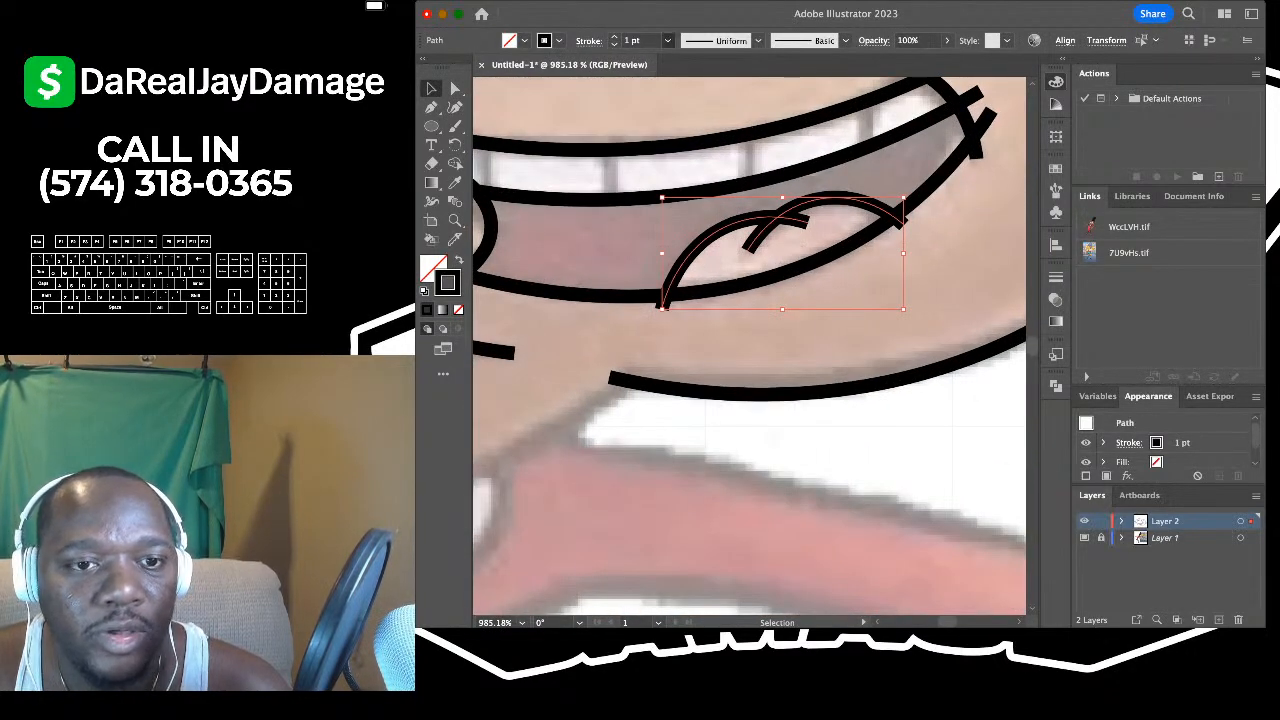
pyautogui.click(644, 75)
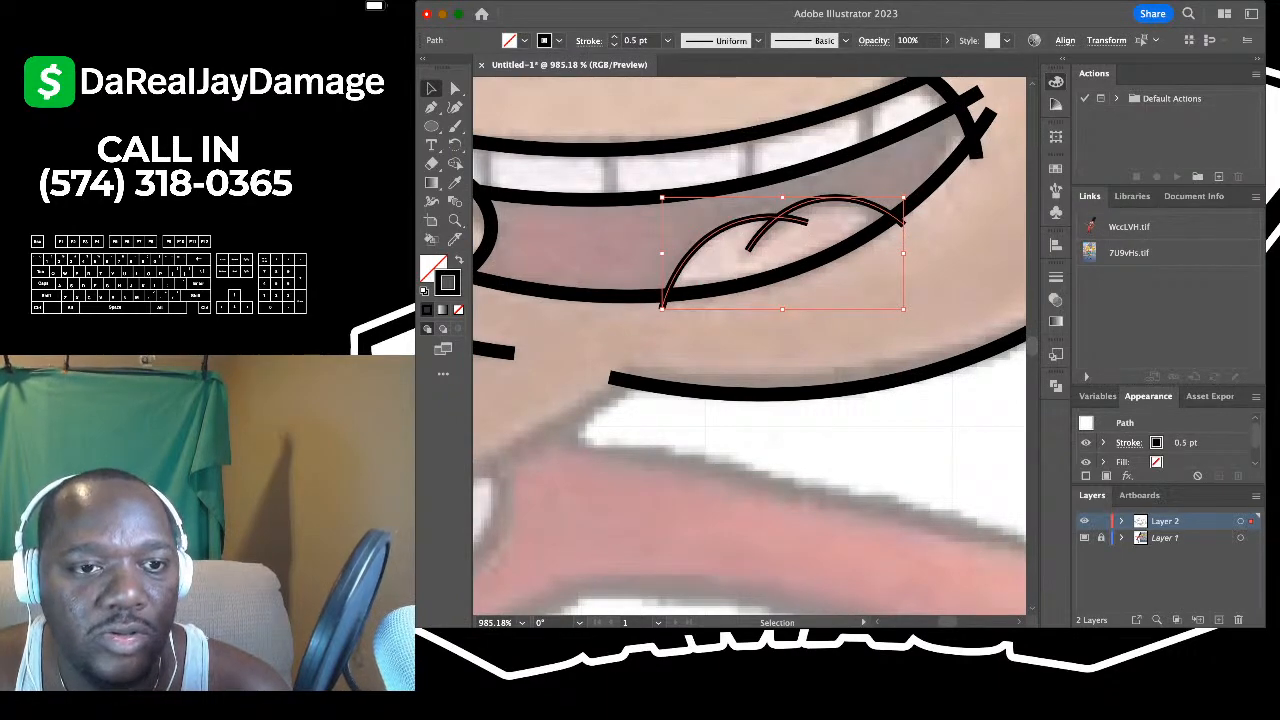
pyautogui.click(607, 236)
# - Trace the small crease beside the lip bulge as a three-point curve with a 0.5 pt stroke, and deselect it
pyautogui.scroll(-5, 607, 236)
pyautogui.hscroll(-3, 607, 236)
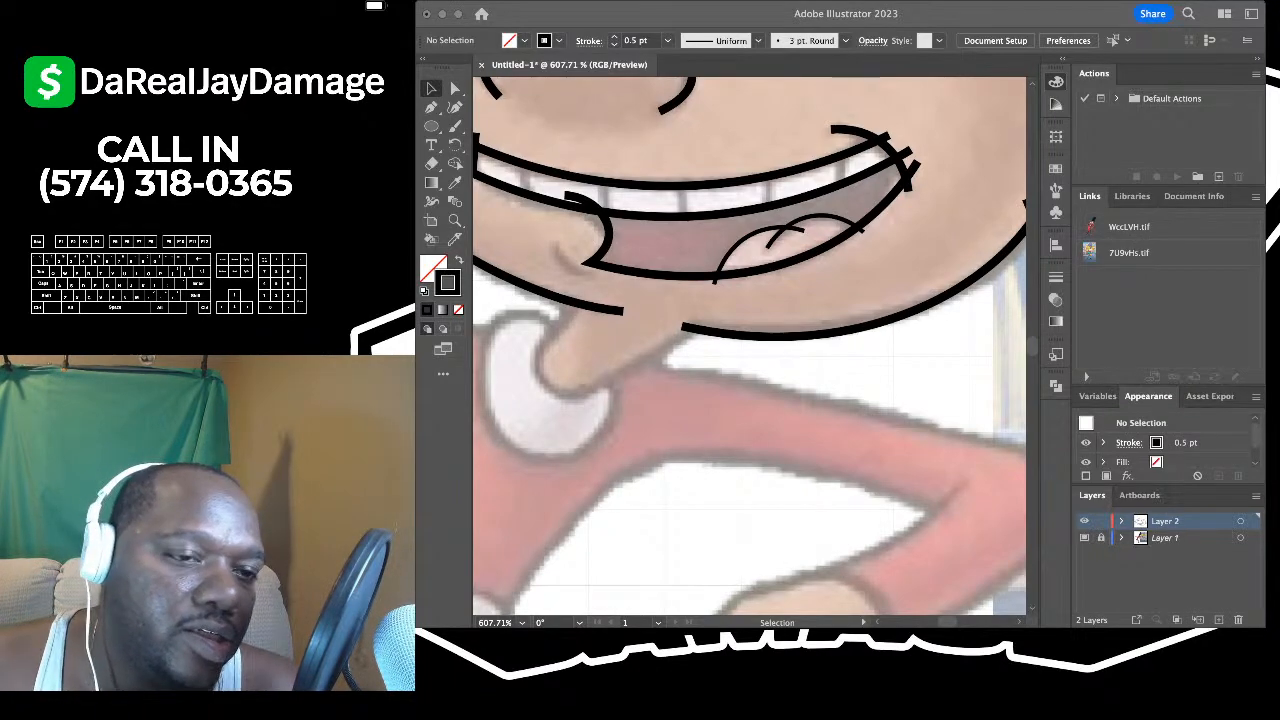
pyautogui.scroll(3, 590, 318)
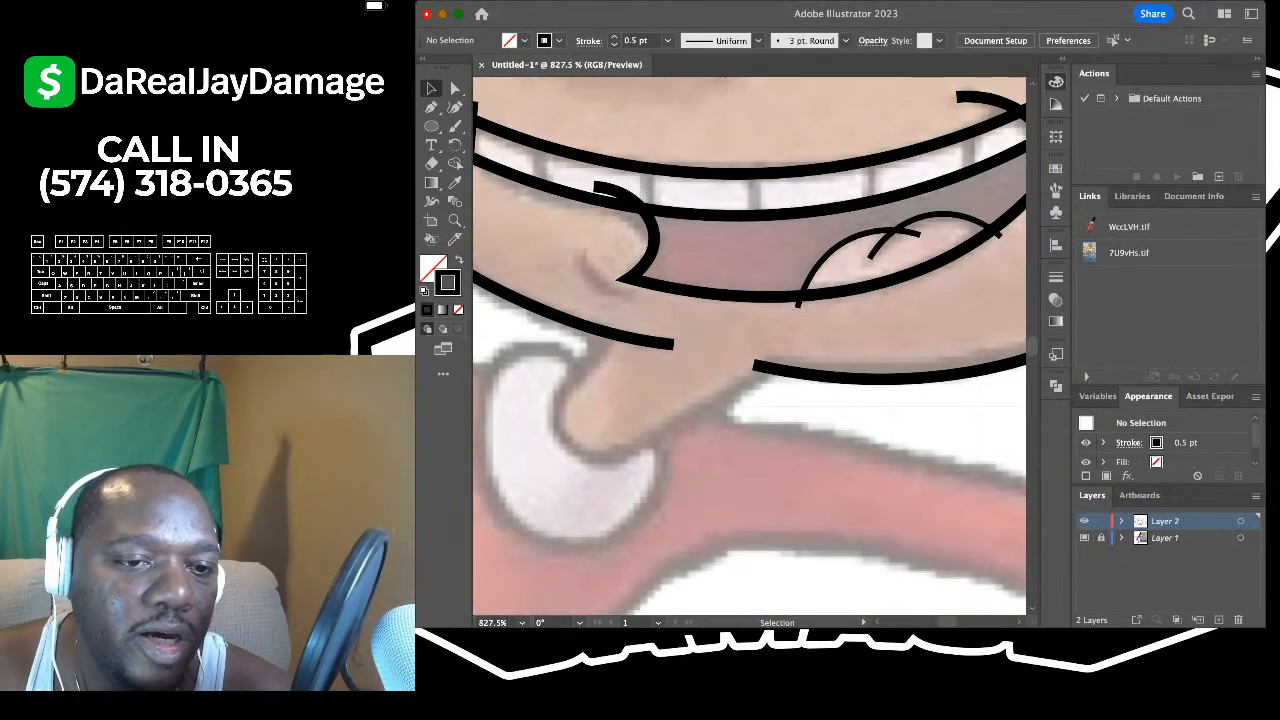
pyautogui.scroll(2, 750, 346)
pyautogui.hotkey('shift', '`')
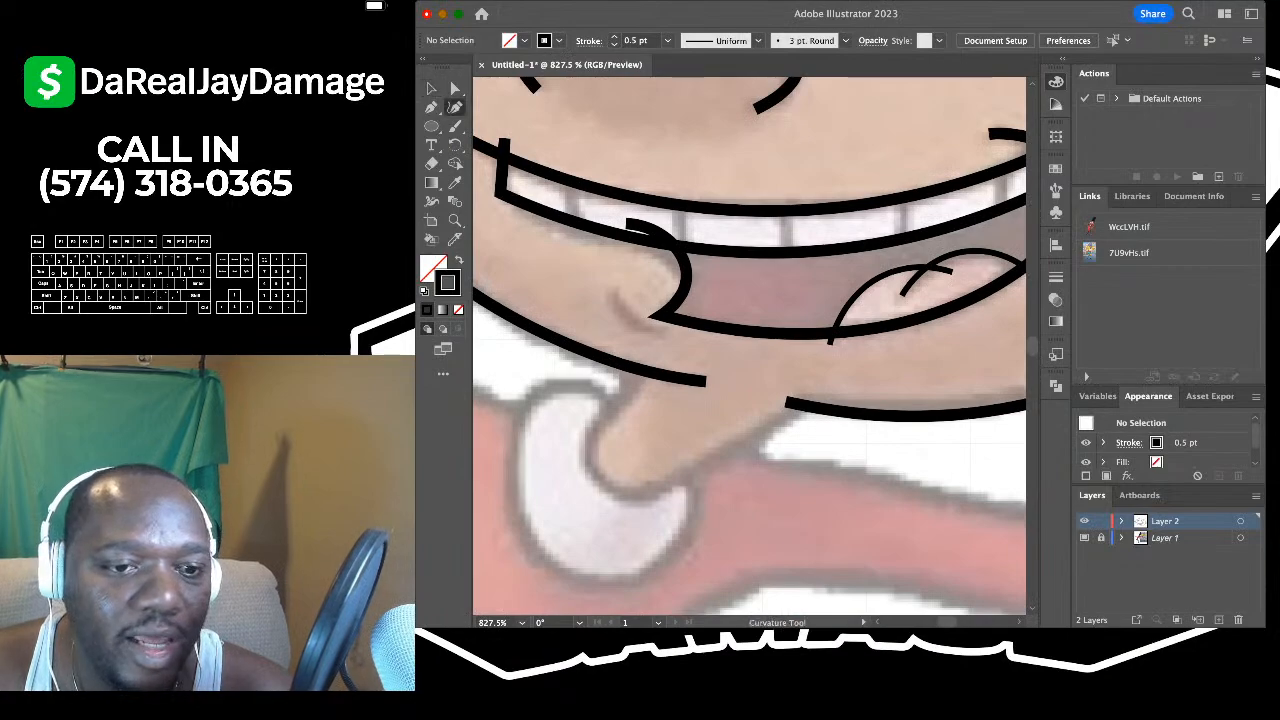
pyautogui.scroll(3, 610, 290)
pyautogui.click(622, 276)
pyautogui.click(628, 330)
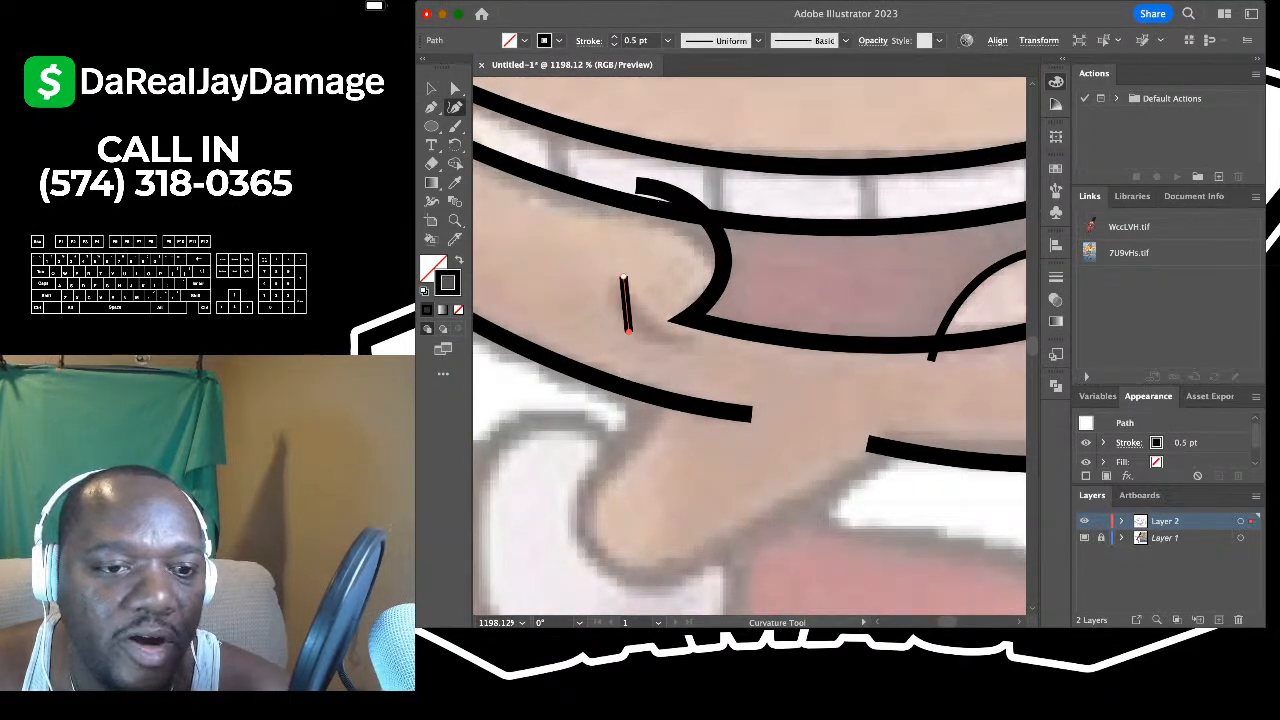
pyautogui.click(662, 348)
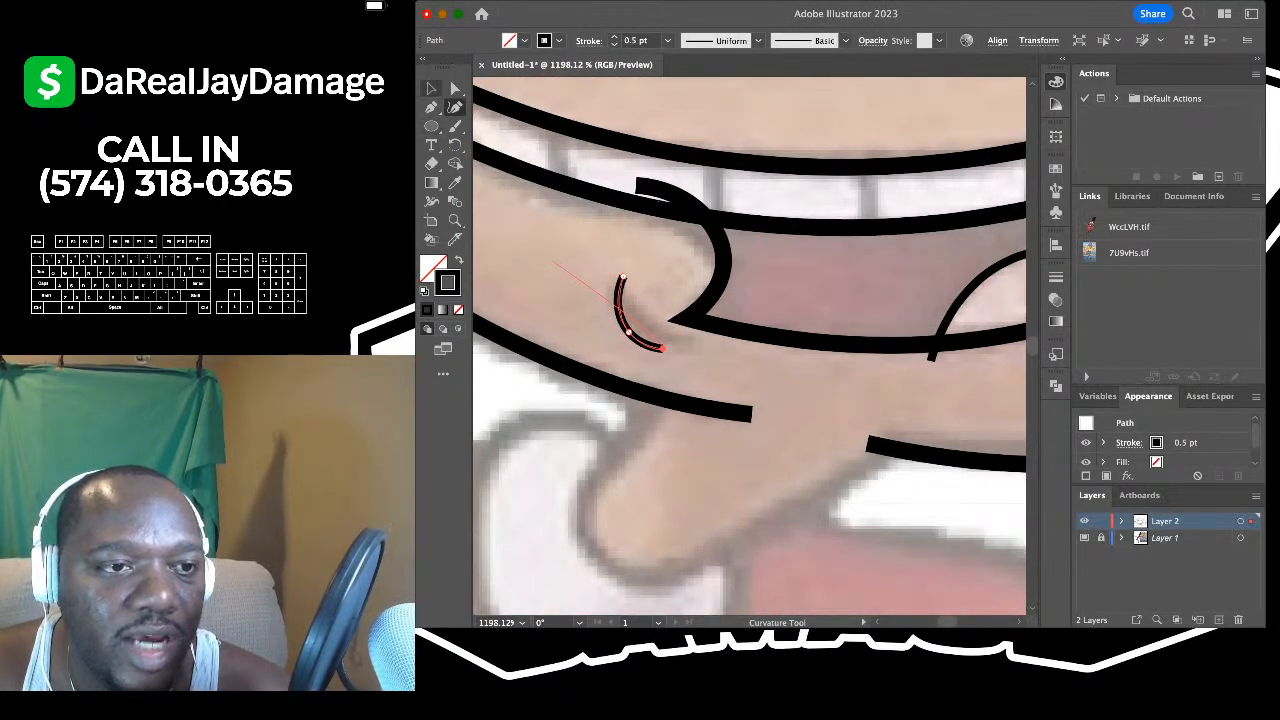
pyautogui.click(431, 88)
pyautogui.click(518, 200)
pyautogui.scroll(-5, 518, 200)
pyautogui.scroll(2, 560, 260)
pyautogui.scroll(-4, 540, 260)
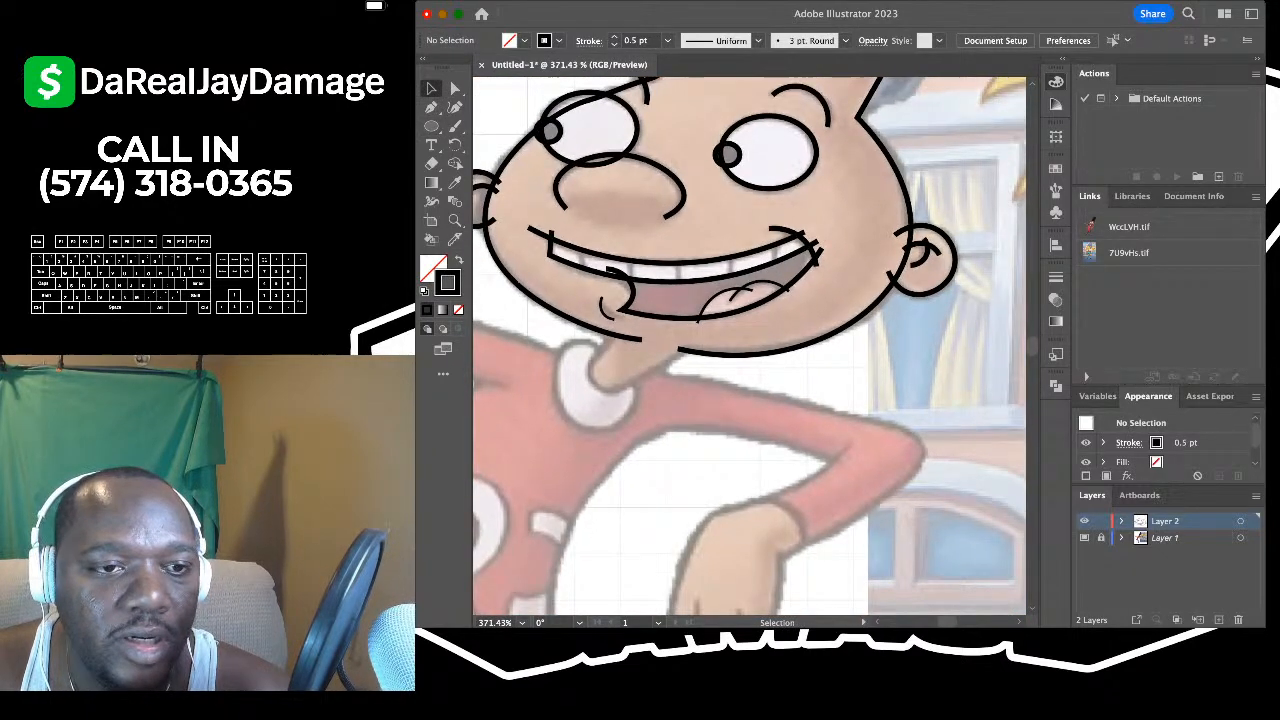
pyautogui.scroll(2, 500, 300)
pyautogui.scroll(1, 561, 311)
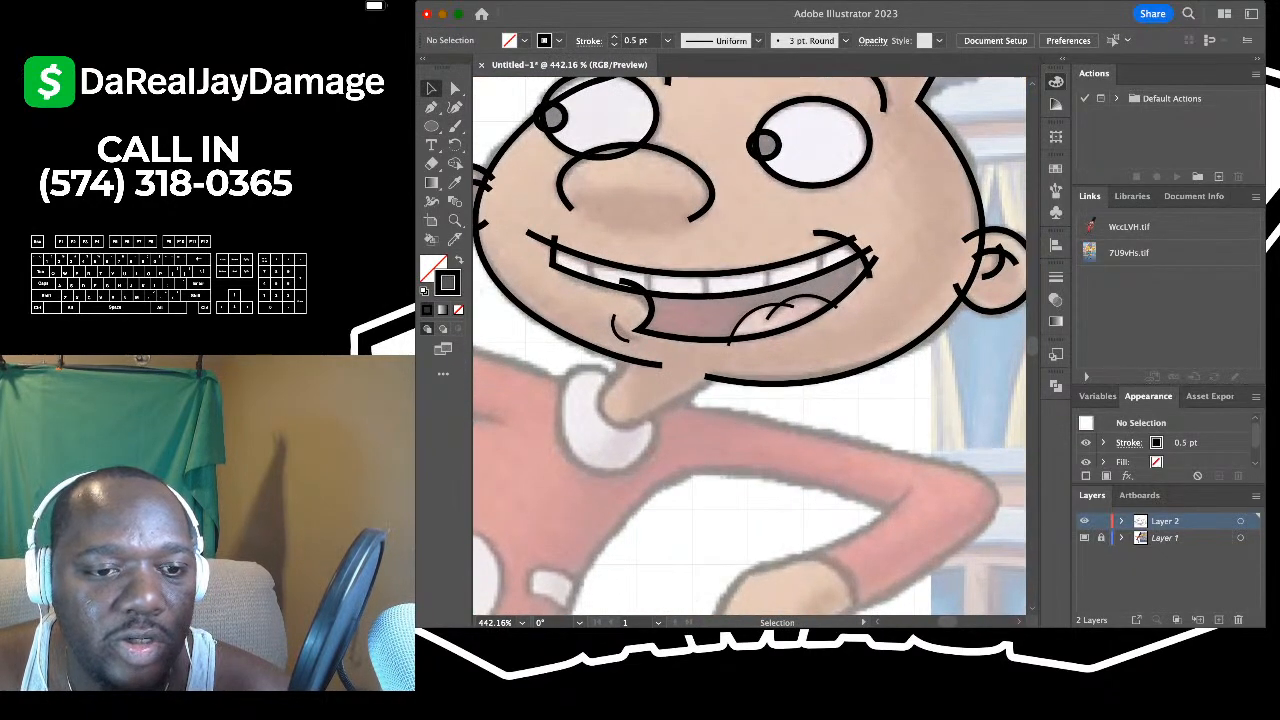
# - Extend the left and right jaw curves past each other under the chin so they overlap, and deselect them
pyautogui.click(630, 360)
pyautogui.click(455, 107)
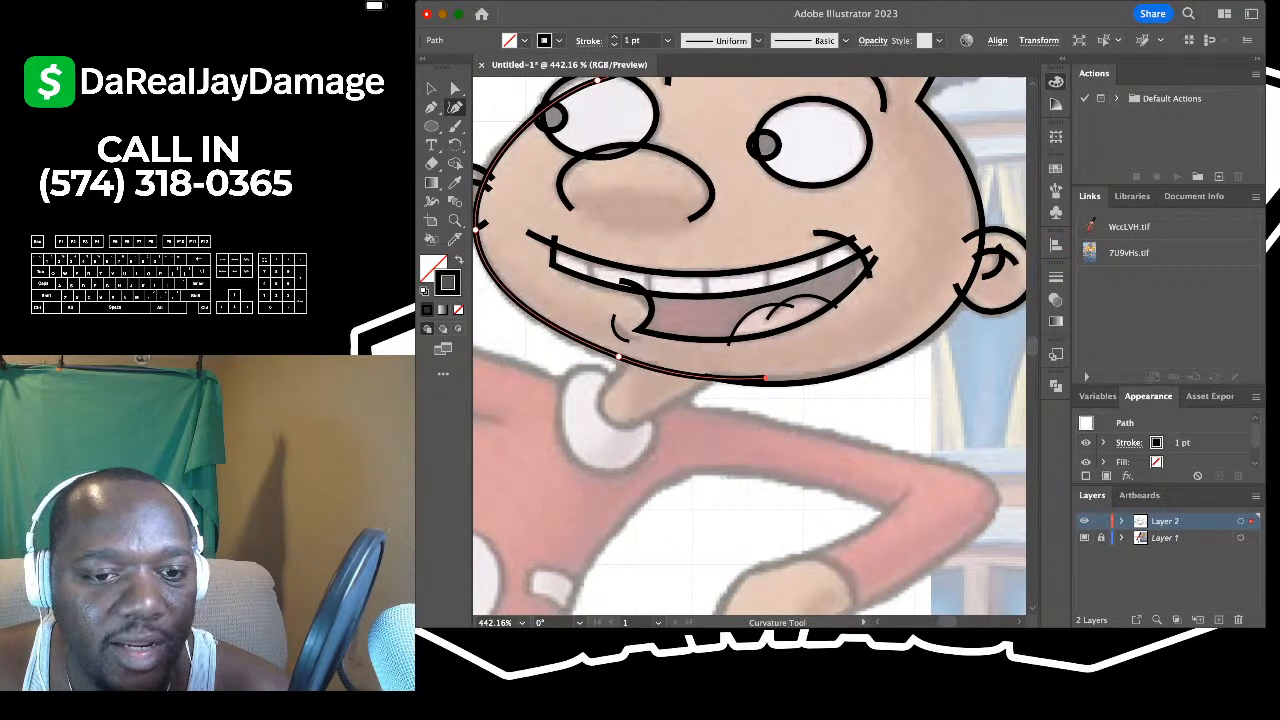
pyautogui.keyDown('super'); pyautogui.click(771, 384); pyautogui.keyUp('super')
pyautogui.scroll(4, 771, 385)
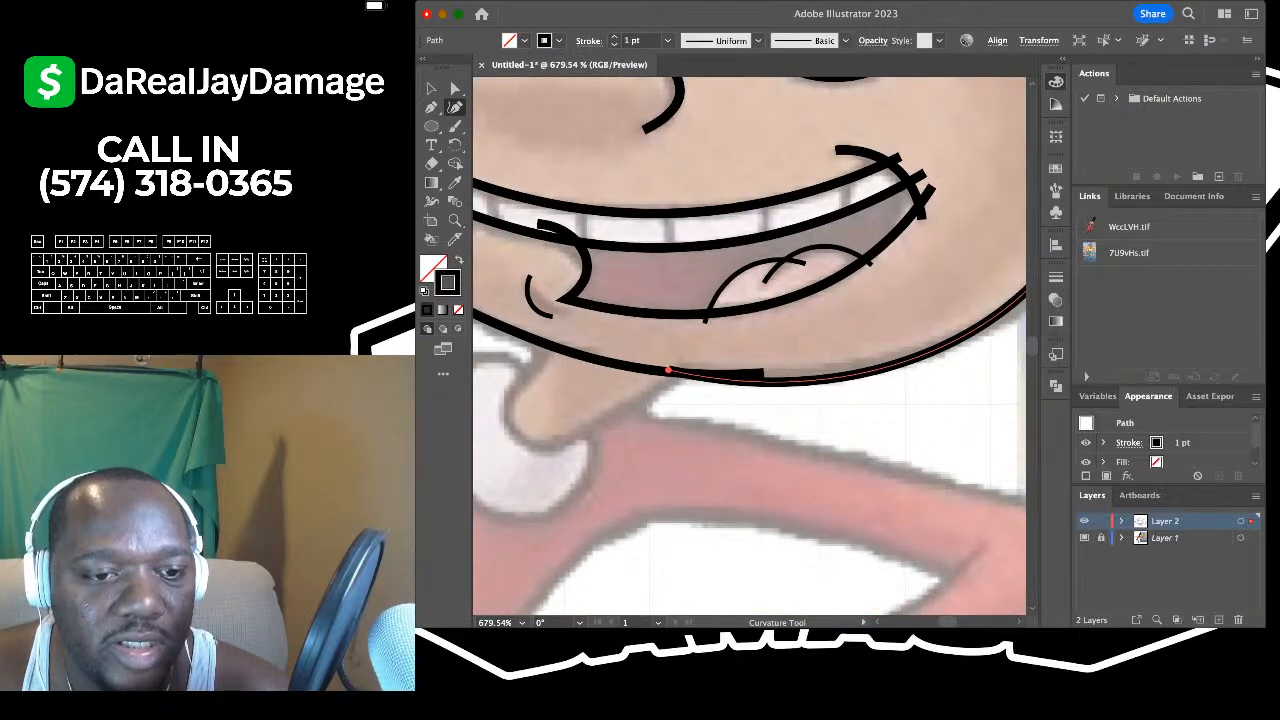
pyautogui.moveTo(668, 370); pyautogui.dragTo(704, 377)
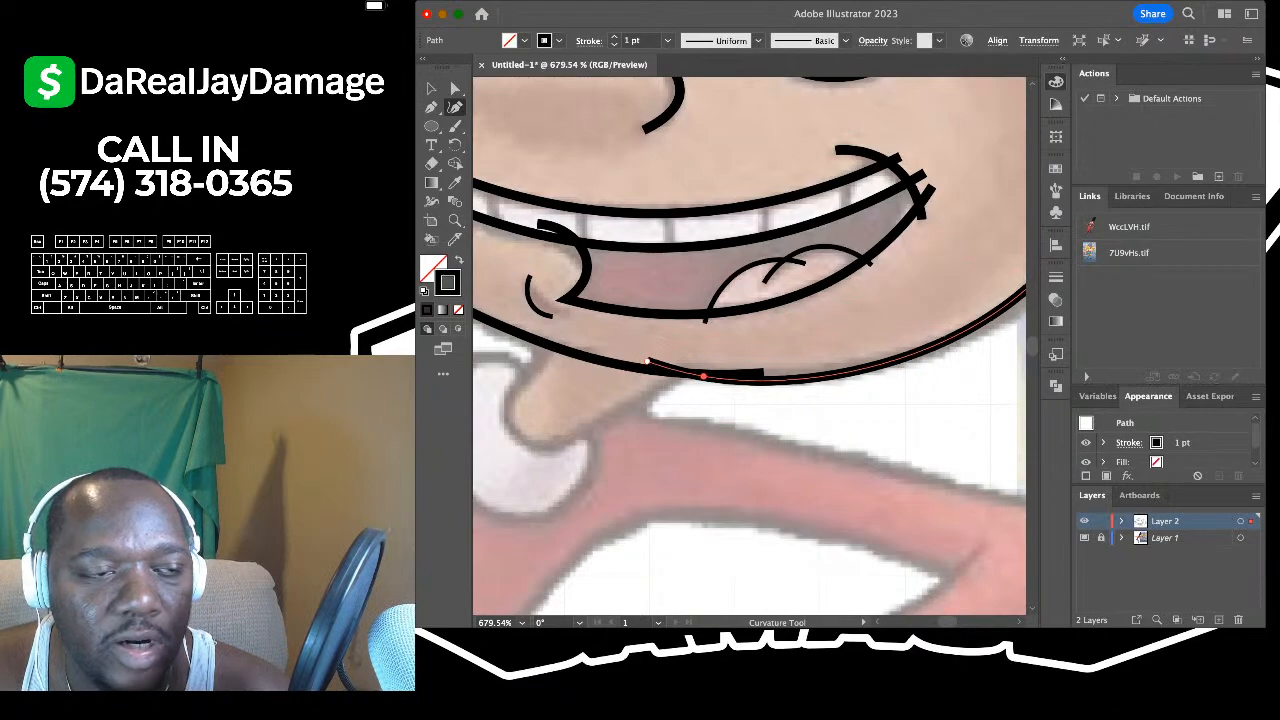
pyautogui.click(431, 88)
pyautogui.click(585, 117)
pyautogui.scroll(-6, 585, 117)
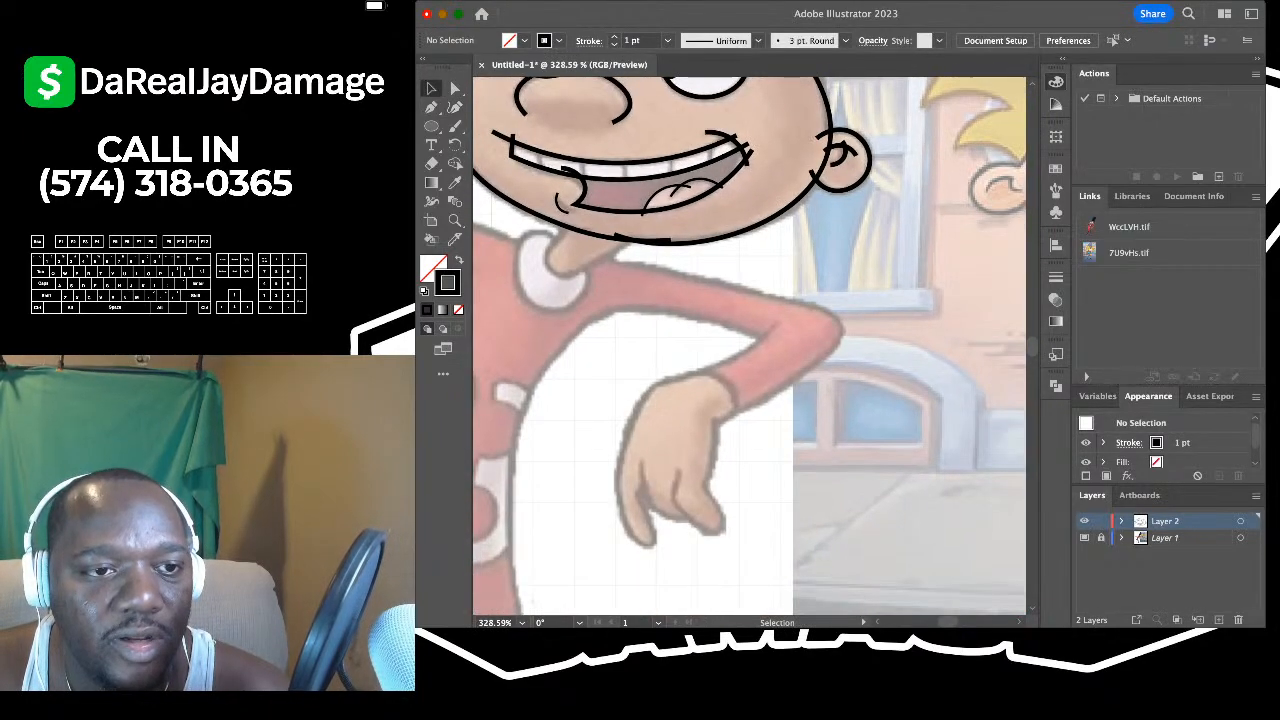
# - Draw five roughly vertical 1 pt lines across the upper teeth band as tooth dividers, overshooting both mouth lines, and deselect them
pyautogui.scroll(5, 749, 345)
pyautogui.scroll(2, 749, 345)
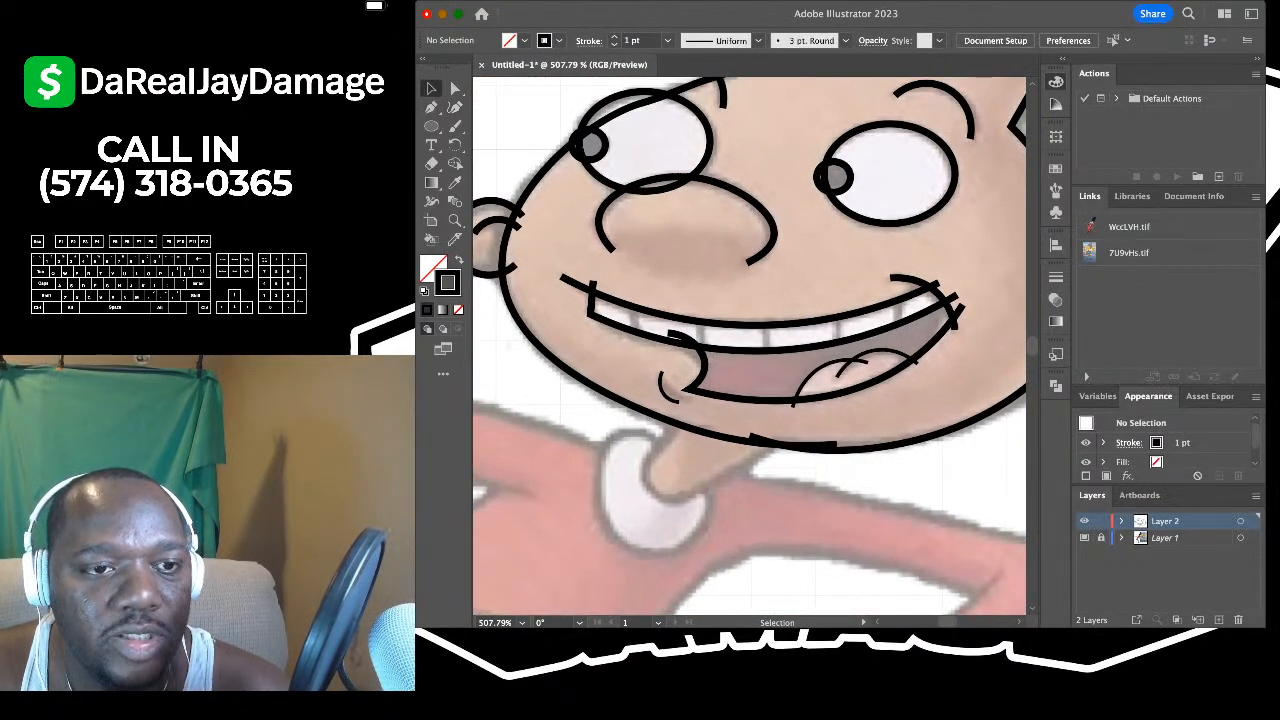
pyautogui.scroll(-4, 564, 209)
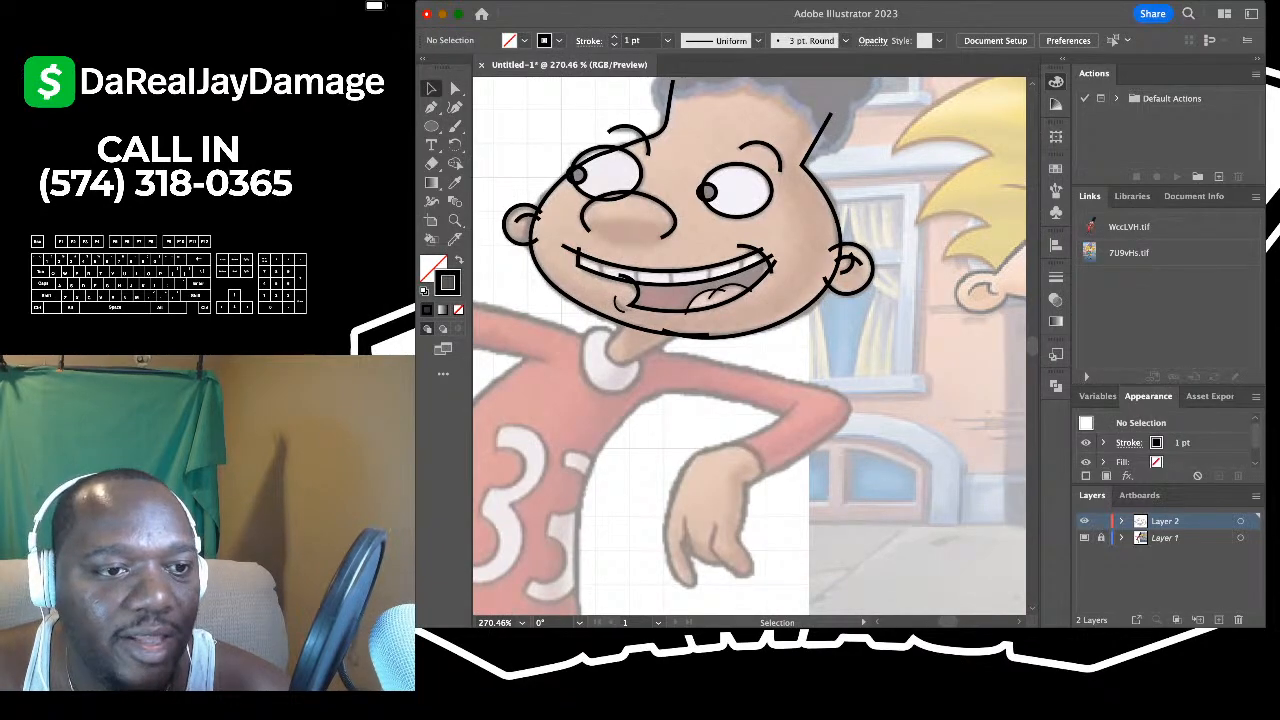
pyautogui.press('\\')
pyautogui.scroll(6, 604, 259)
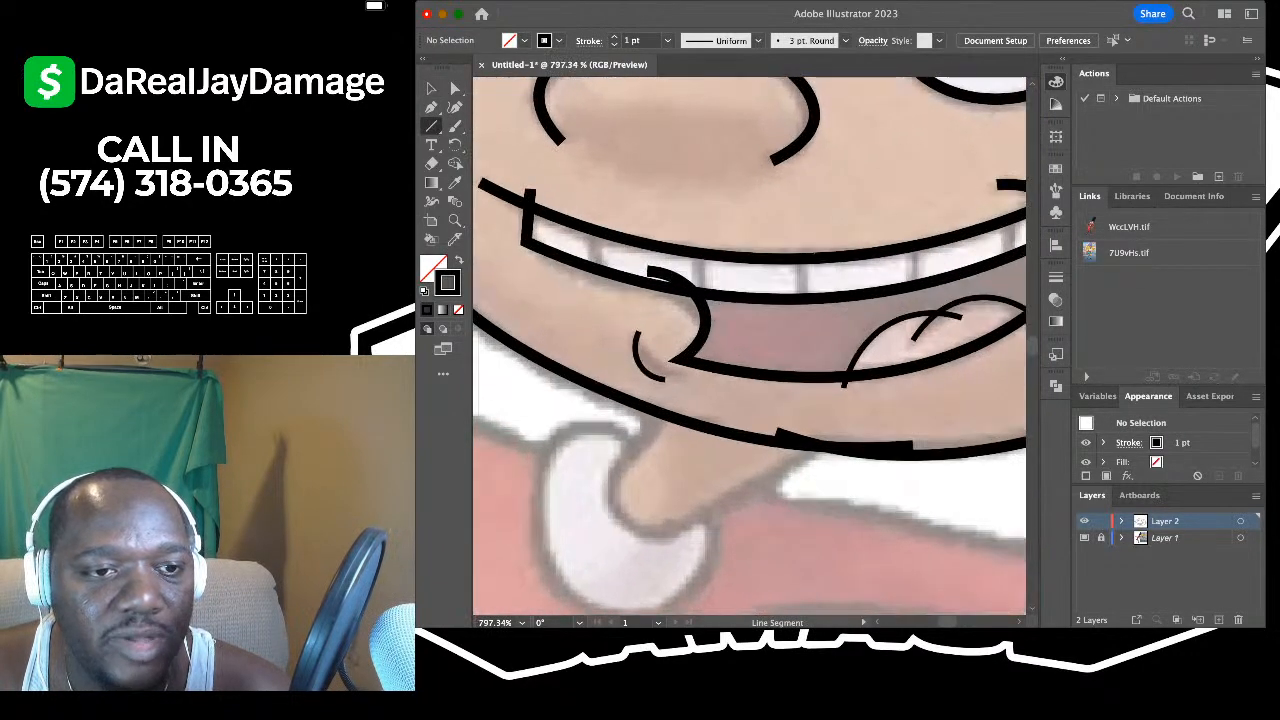
pyautogui.moveTo(594, 210); pyautogui.dragTo(592, 287)
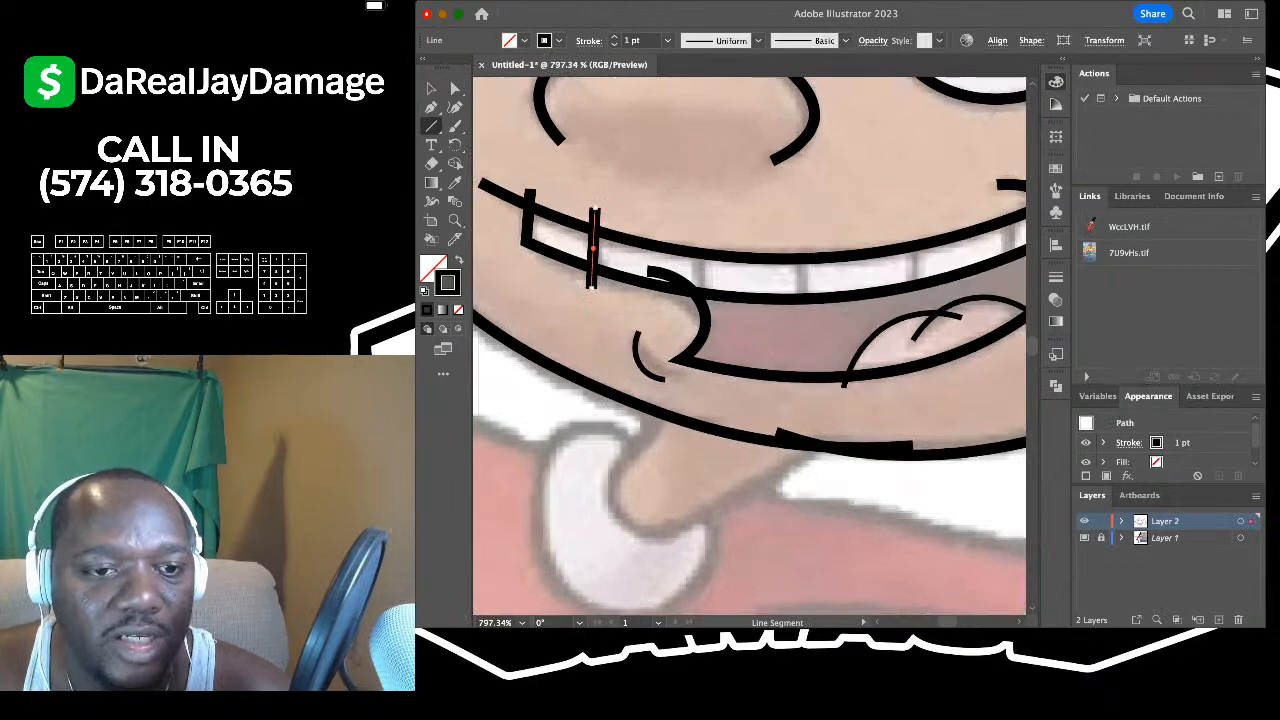
pyautogui.moveTo(703, 234); pyautogui.dragTo(698, 316)
pyautogui.hscroll(3, 698, 316)
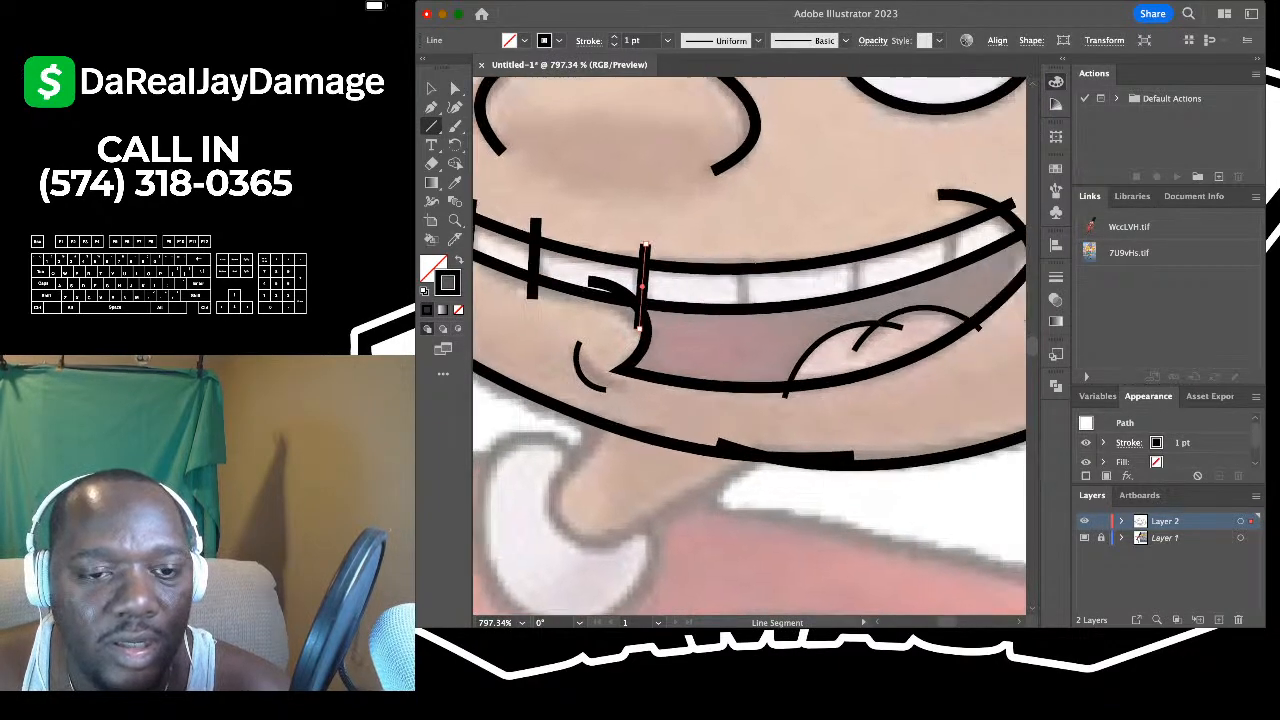
pyautogui.moveTo(724, 248)
pyautogui.mouseDown()
pyautogui.moveTo(724, 332)
pyautogui.moveTo(748, 320)
pyautogui.moveTo(748, 368)
pyautogui.mouseUp()
pyautogui.hscroll(3, 724, 332)
pyautogui.scroll(2, 724, 332)
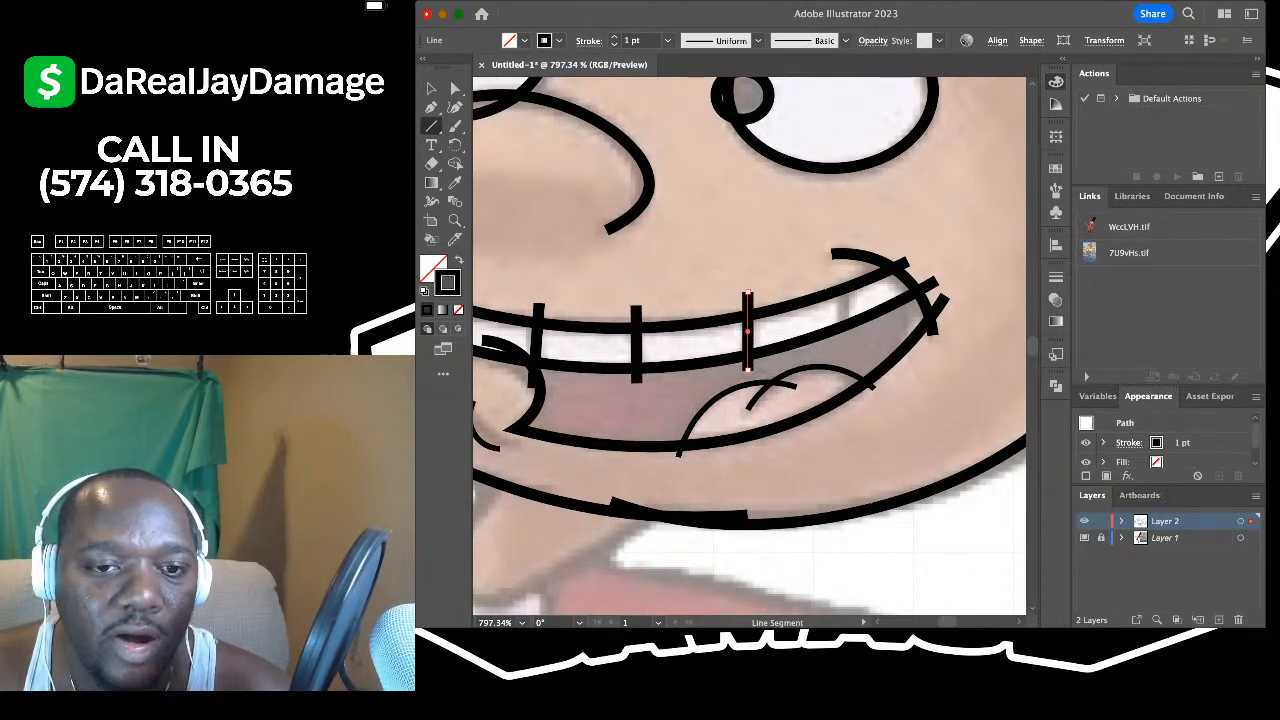
pyautogui.moveTo(843, 262); pyautogui.dragTo(843, 346)
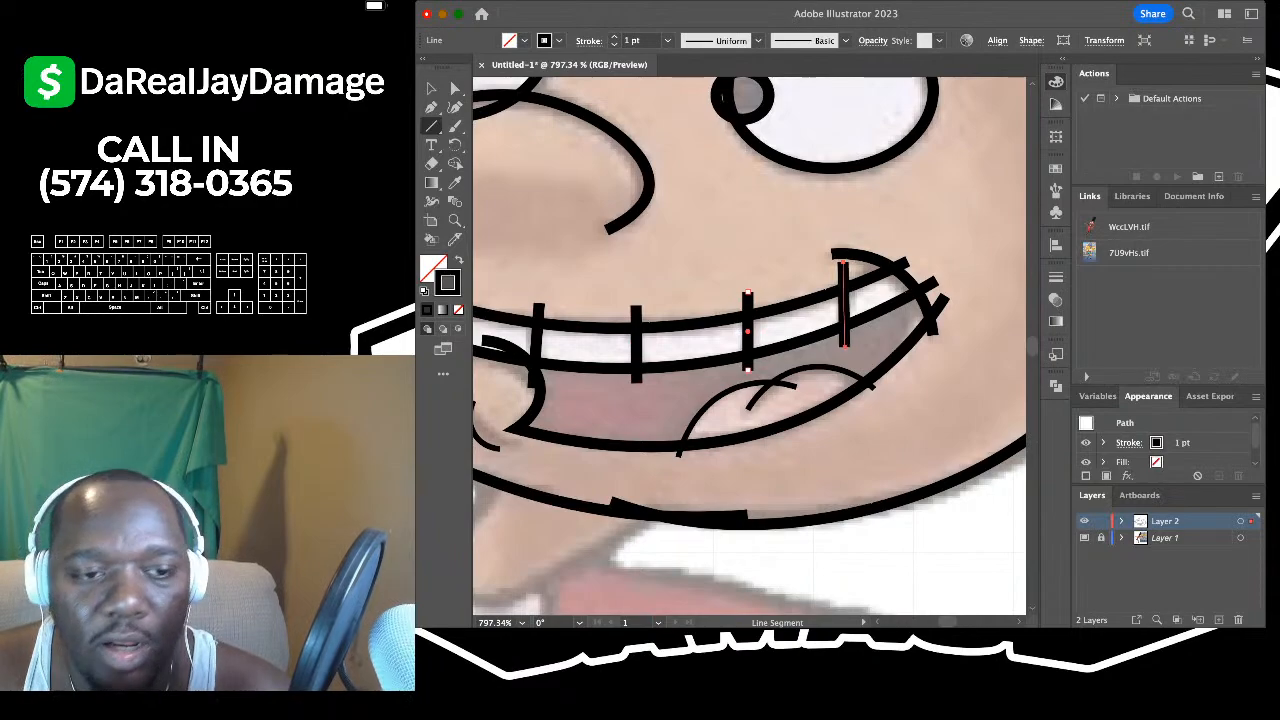
pyautogui.press('v')
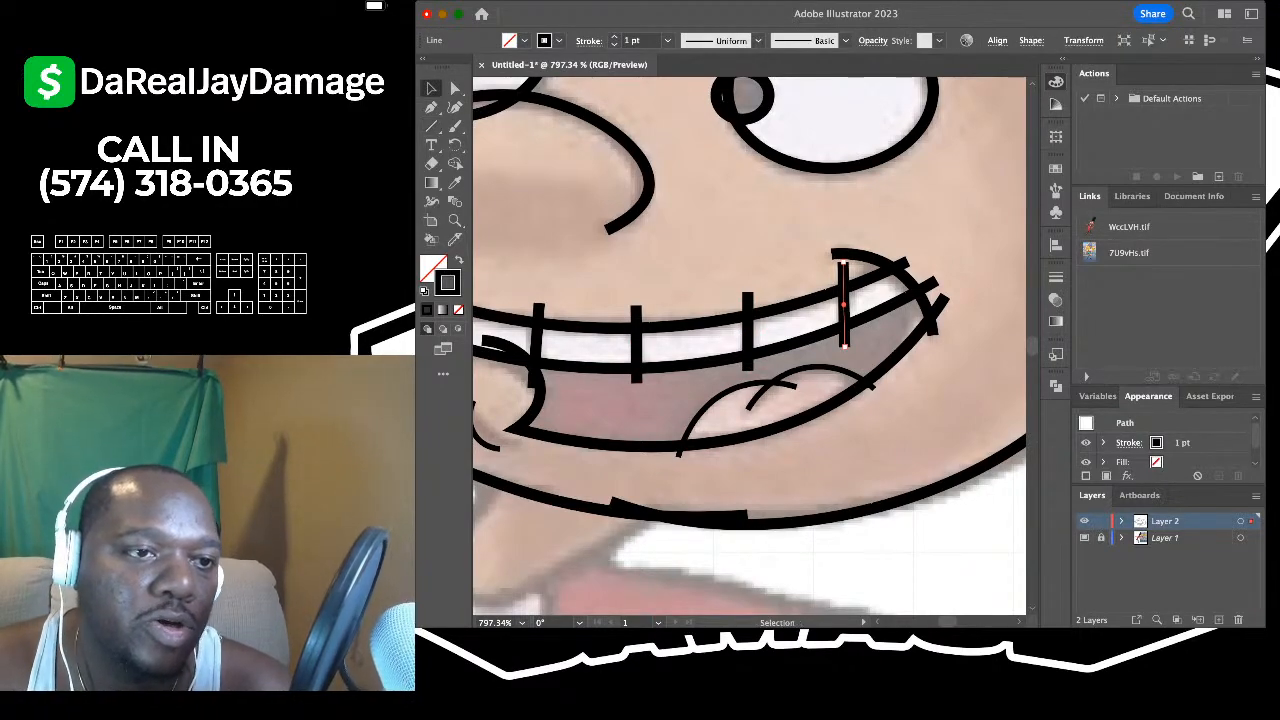
pyautogui.click(512, 184)
# - Narrow the nose outline slightly from its right side, and deselect it
pyautogui.scroll(-5, 512, 184)
pyautogui.hscroll(-2, 512, 184)
pyautogui.scroll(4, 512, 184)
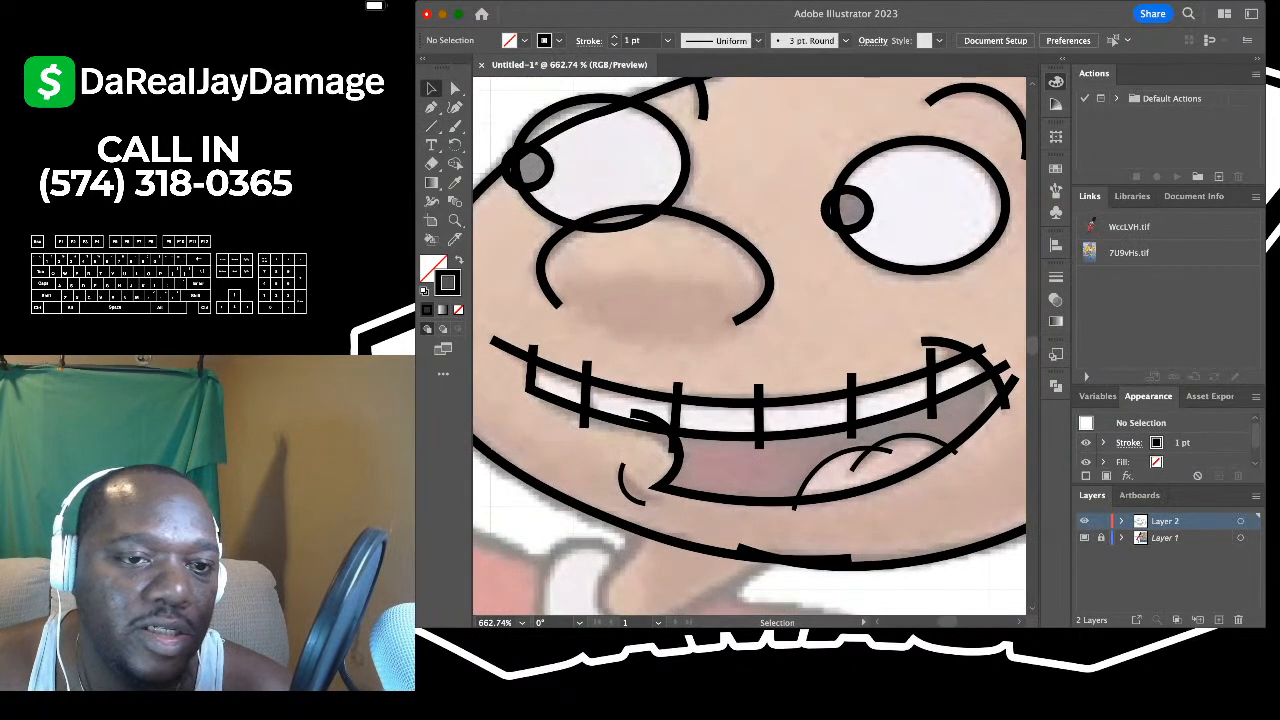
pyautogui.scroll(4, 702, 262)
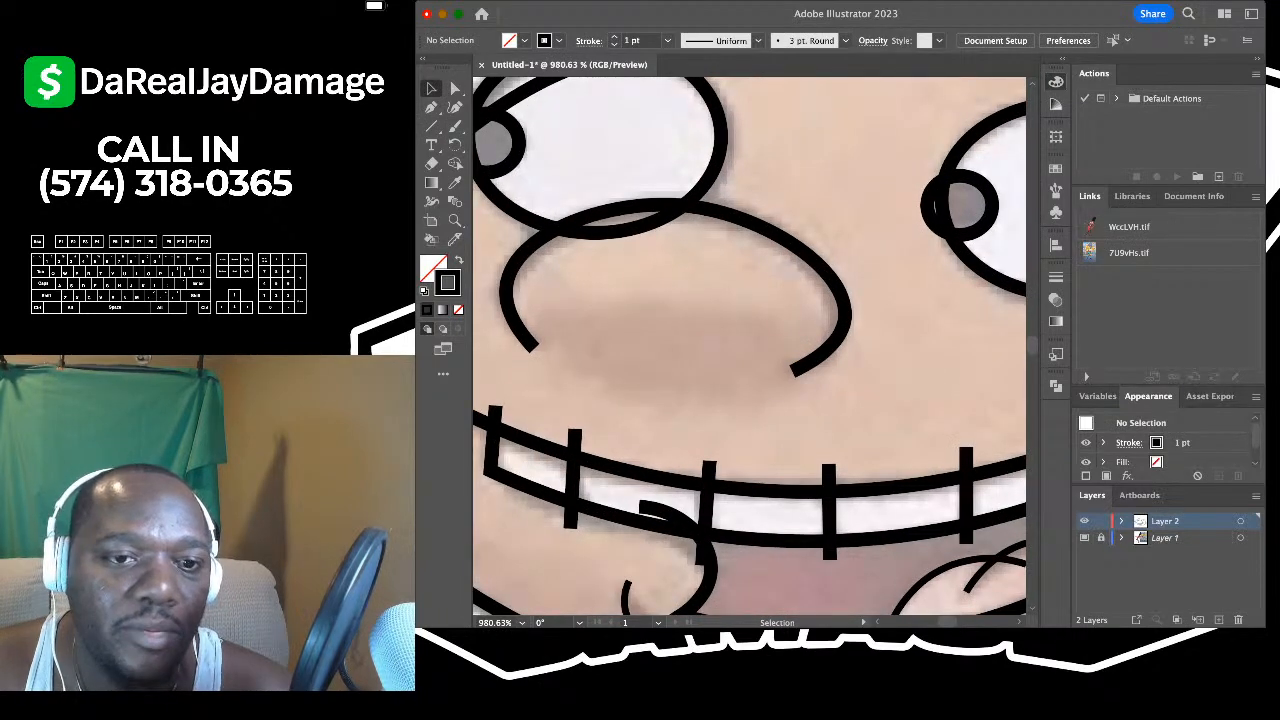
pyautogui.click(735, 218)
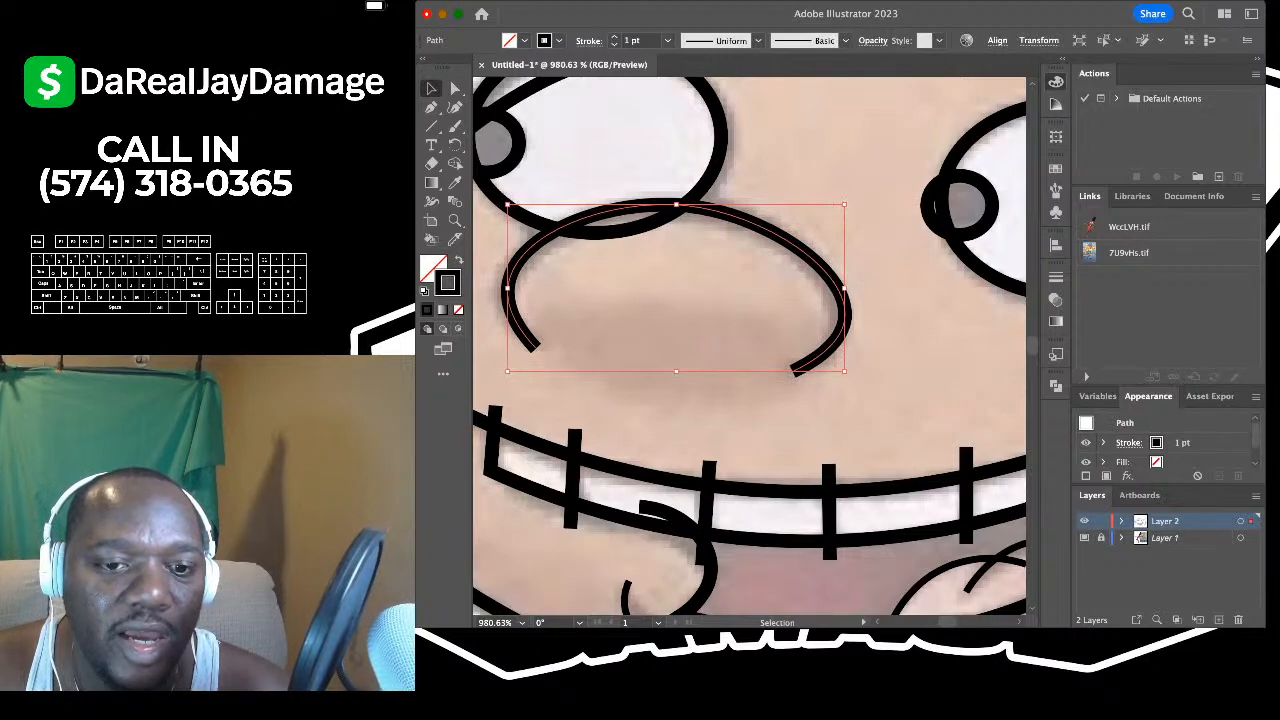
pyautogui.hscroll(3, 749, 345)
pyautogui.scroll(1, 749, 345)
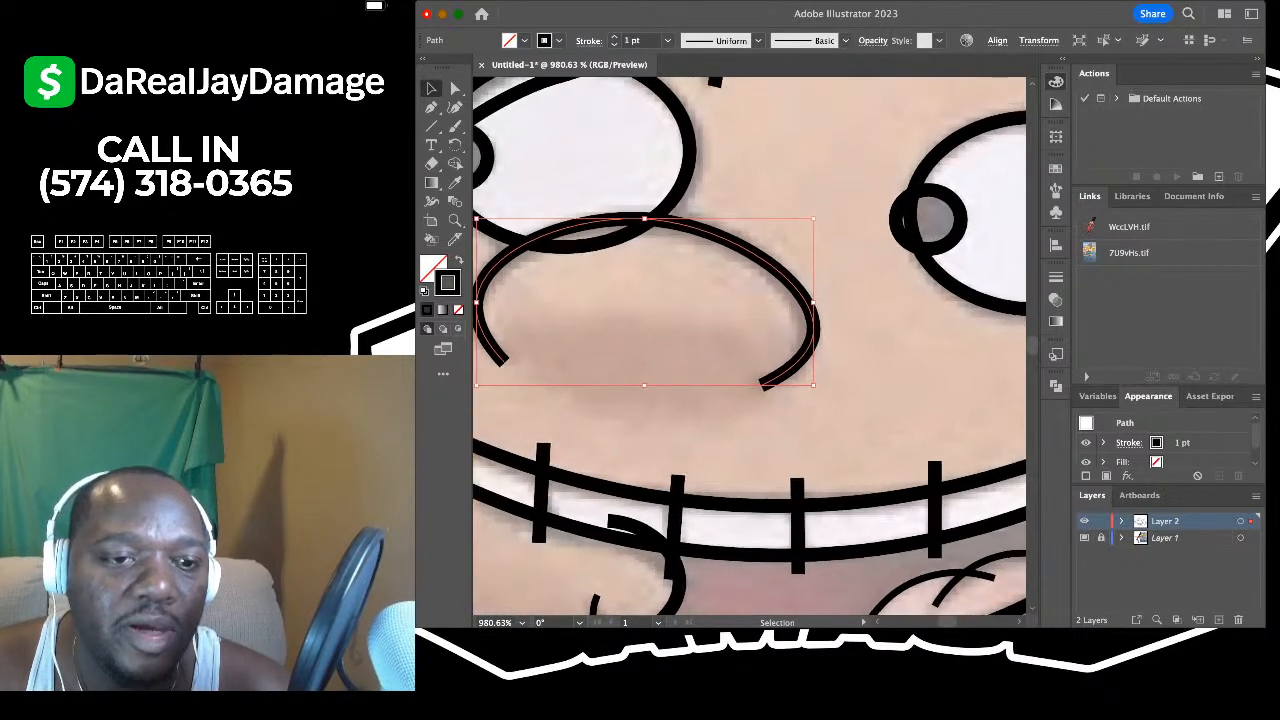
pyautogui.moveTo(810, 304); pyautogui.dragTo(807, 304)
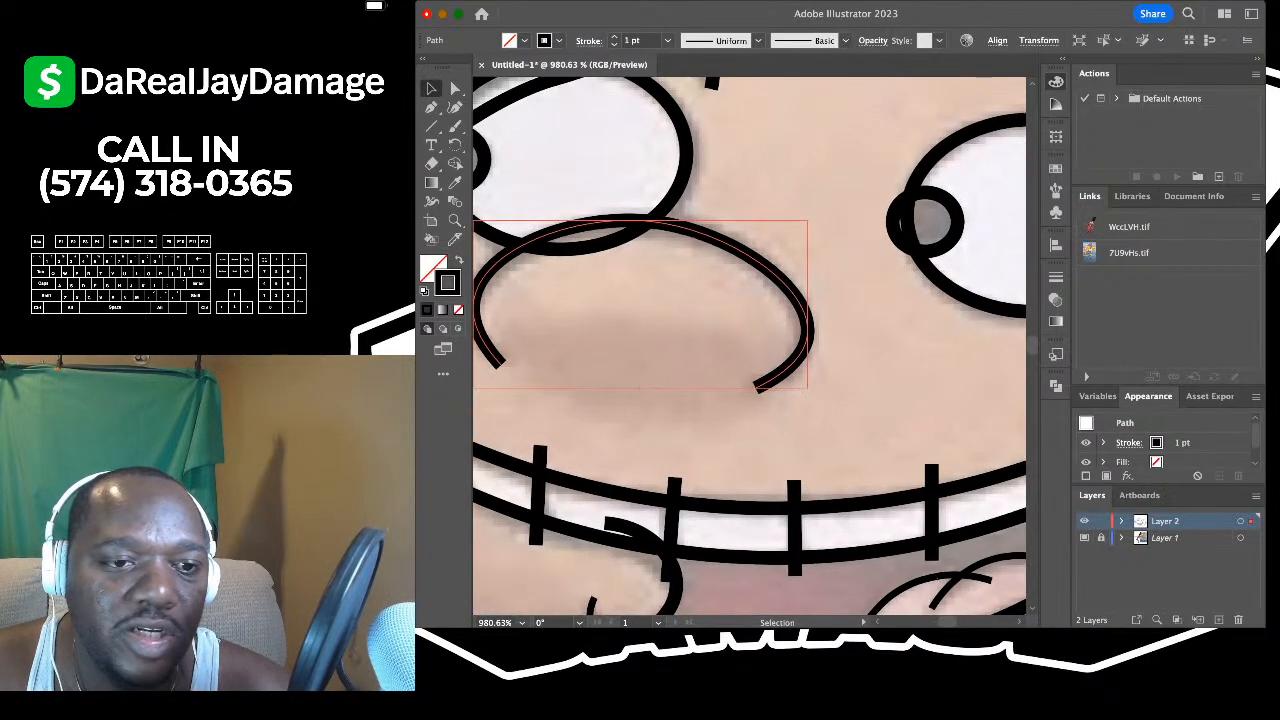
pyautogui.click(850, 350)
pyautogui.scroll(-10, 695, 272)
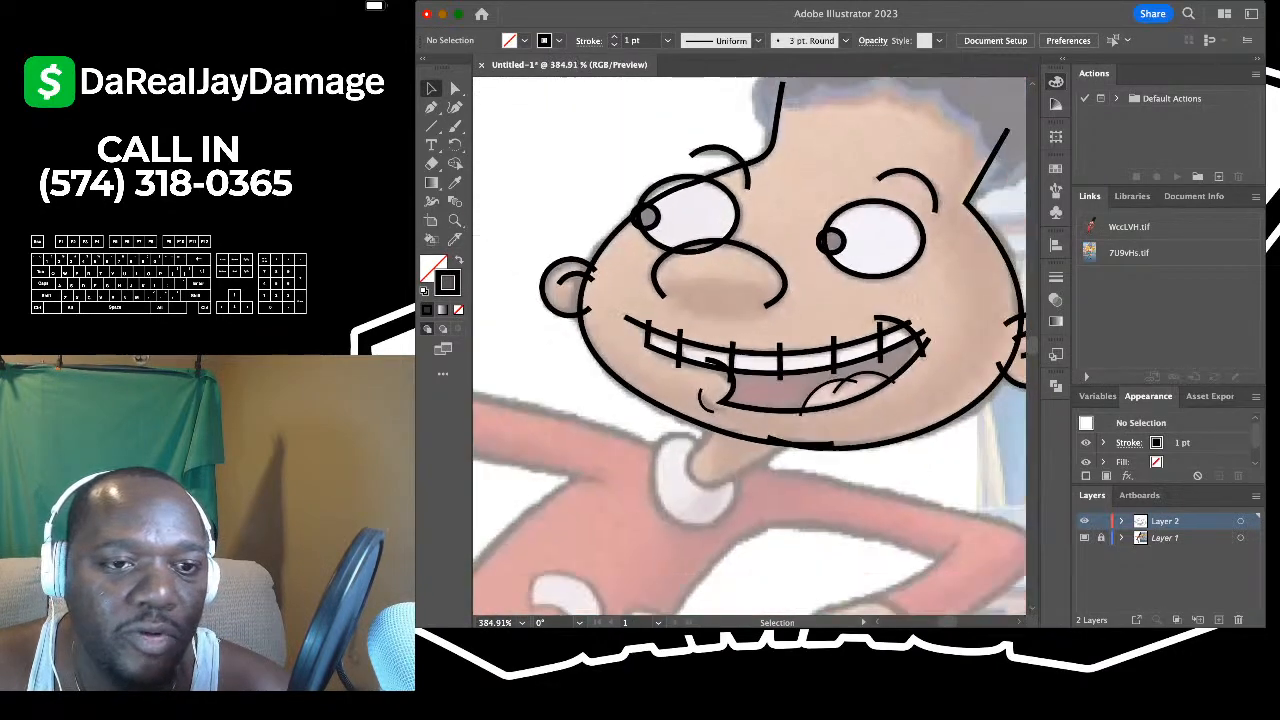
pyautogui.scroll(4, 749, 345)
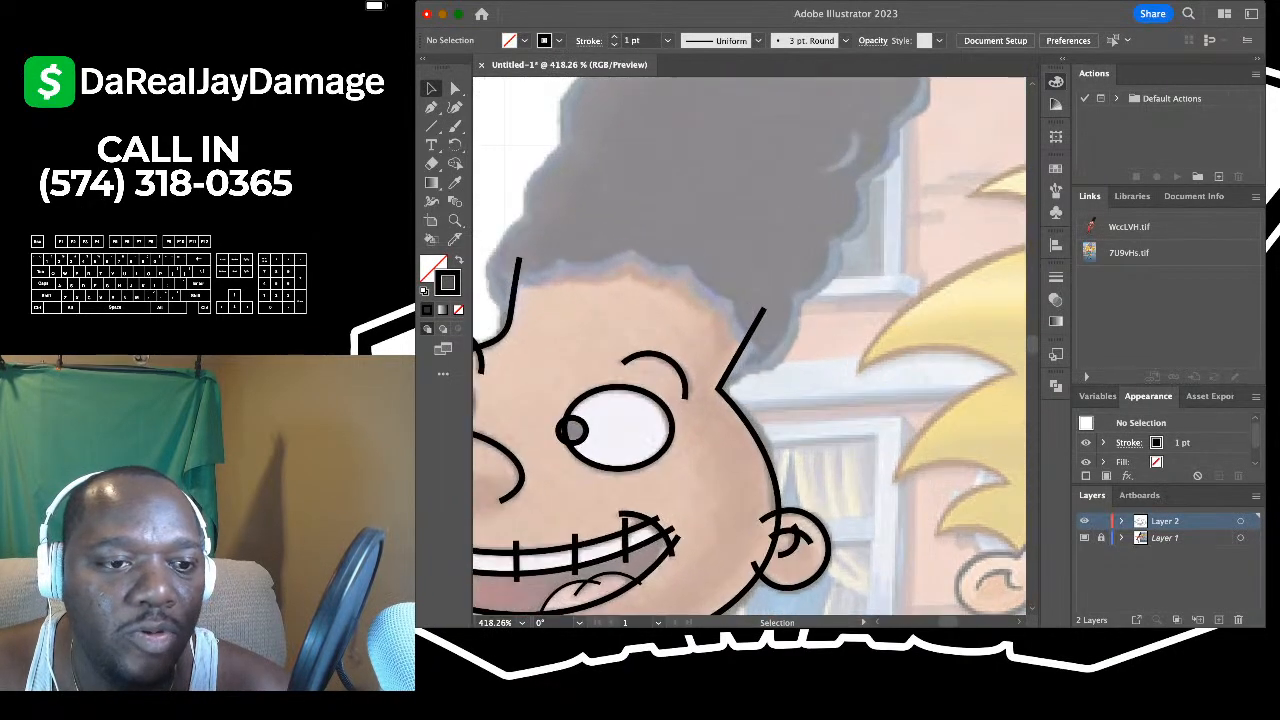
pyautogui.hotkey('shift', '`')
pyautogui.scroll(3, 476, 268)
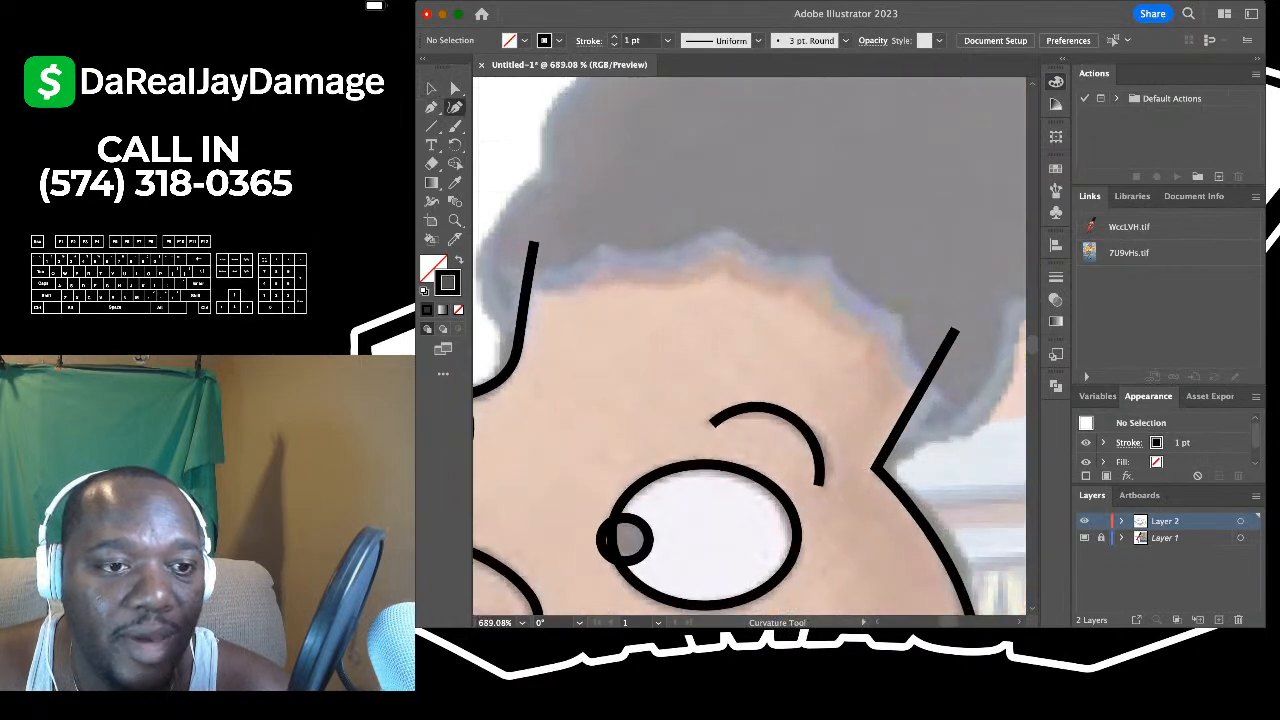
pyautogui.click(500, 264)
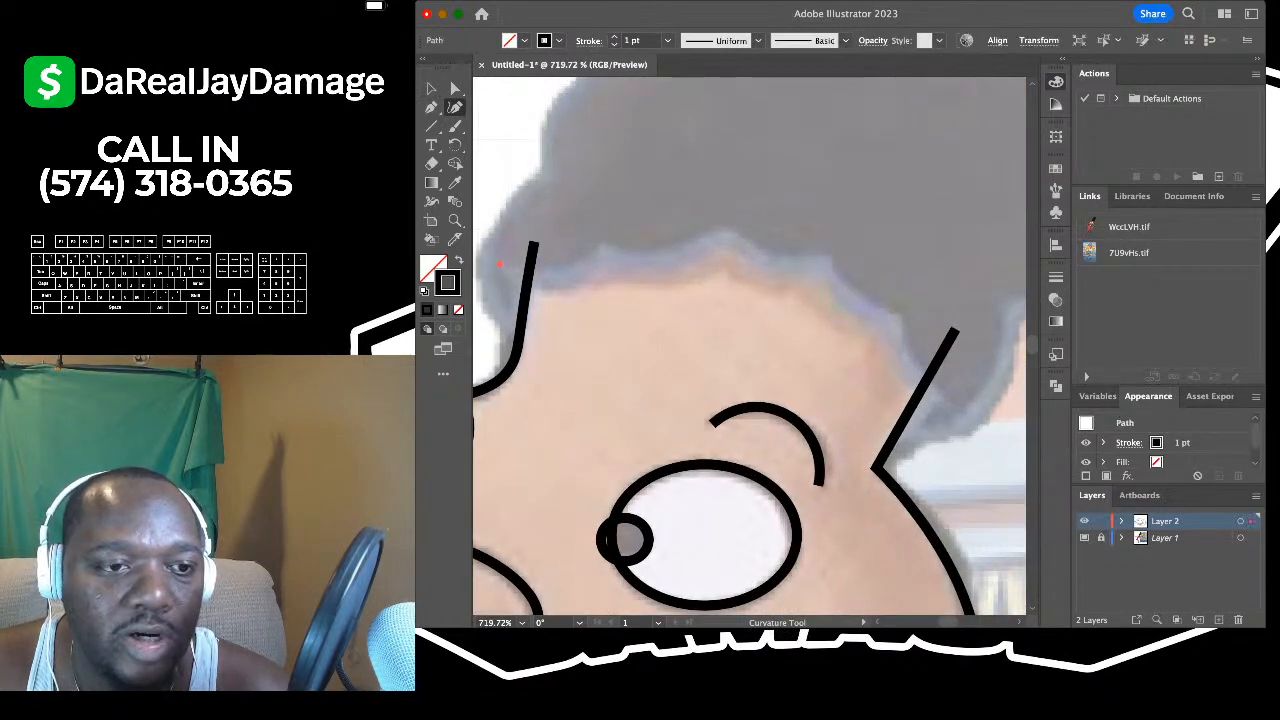
pyautogui.press('BackSpace')
# - Trace the hairline with the Pen tool as a six-point straight-segment path from beyond the left temple line to beyond the right one
pyautogui.press('p')
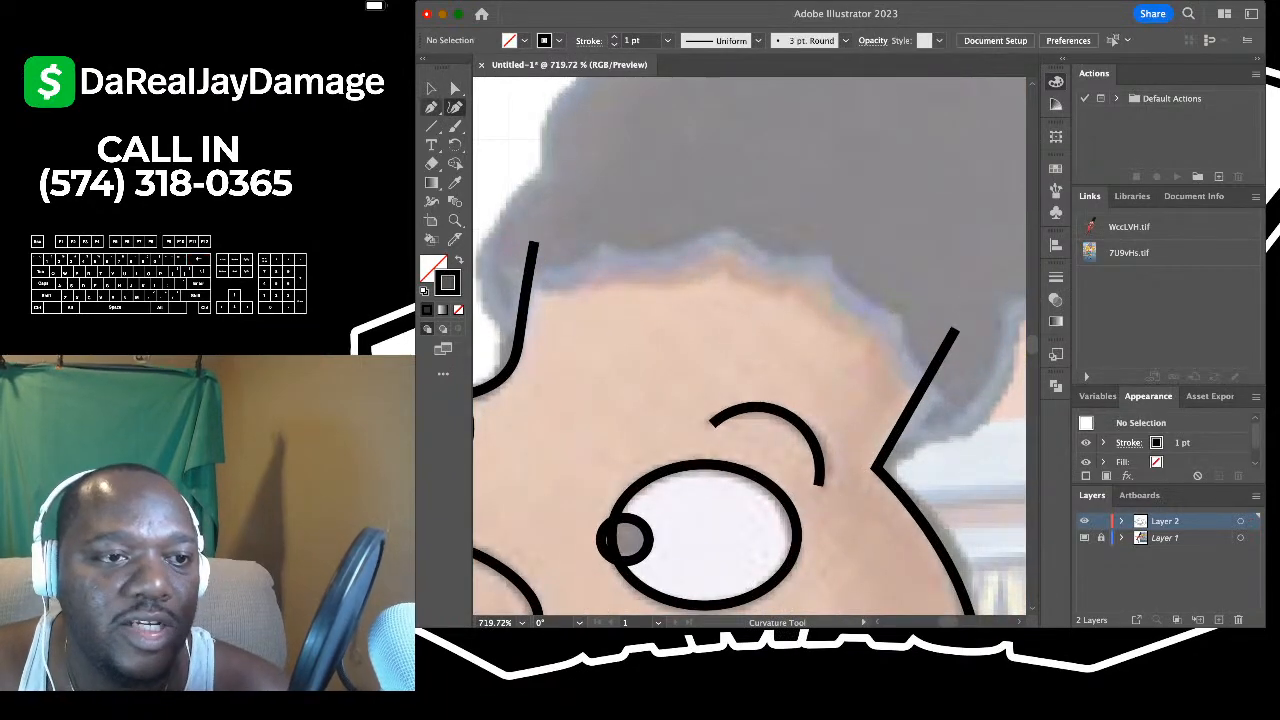
pyautogui.click(498, 268)
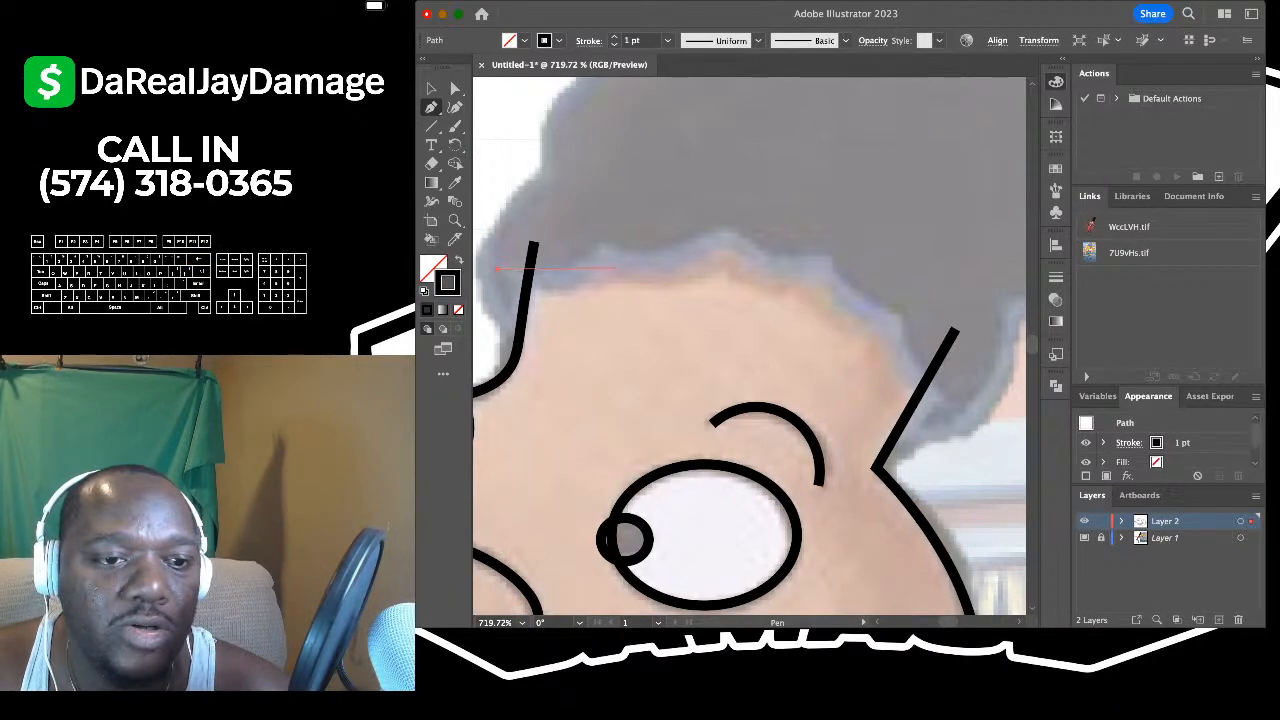
pyautogui.click(615, 267)
pyautogui.hscroll(2, 640, 265)
pyautogui.click(685, 244)
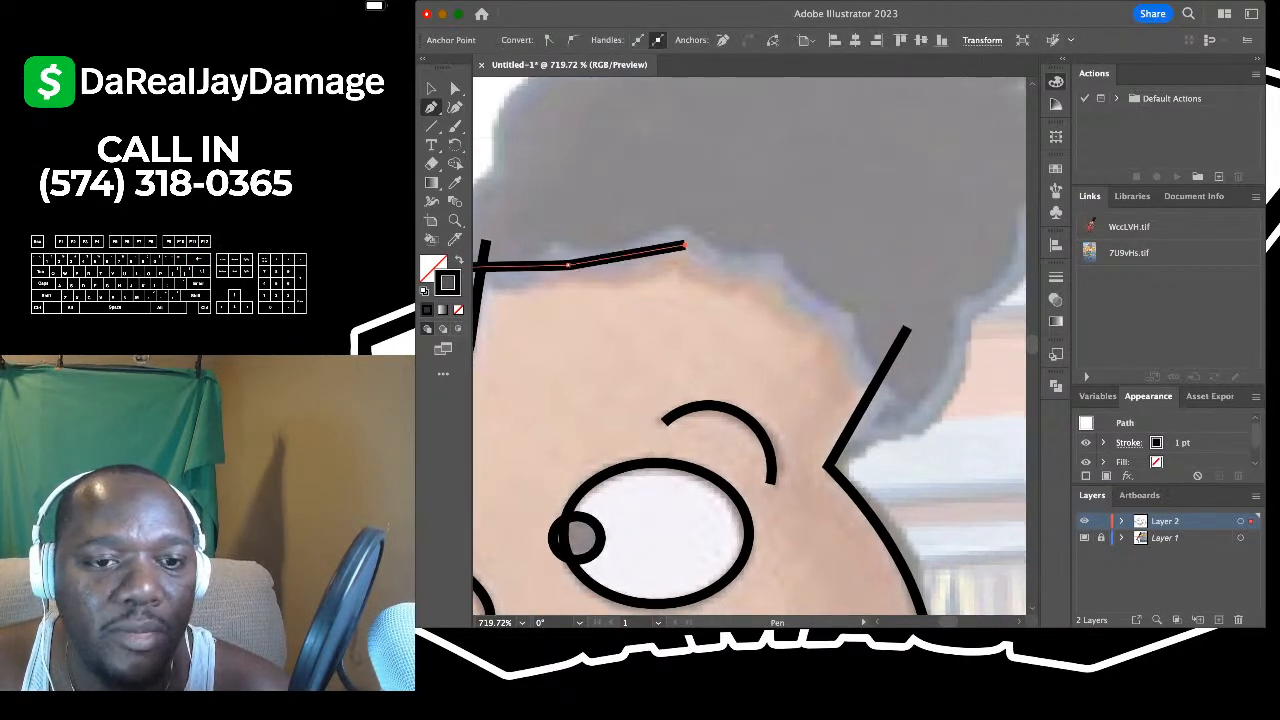
pyautogui.hscroll(2, 750, 300)
pyautogui.click(777, 265)
pyautogui.click(843, 316)
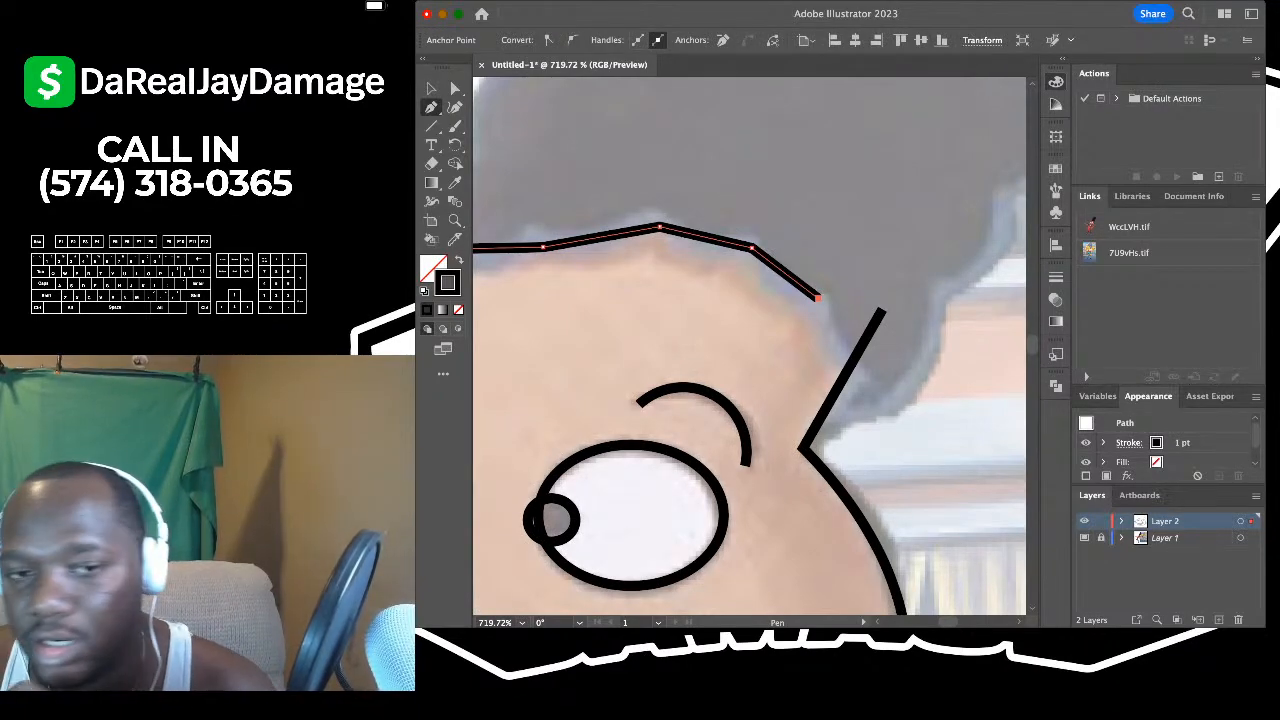
pyautogui.click(878, 380)
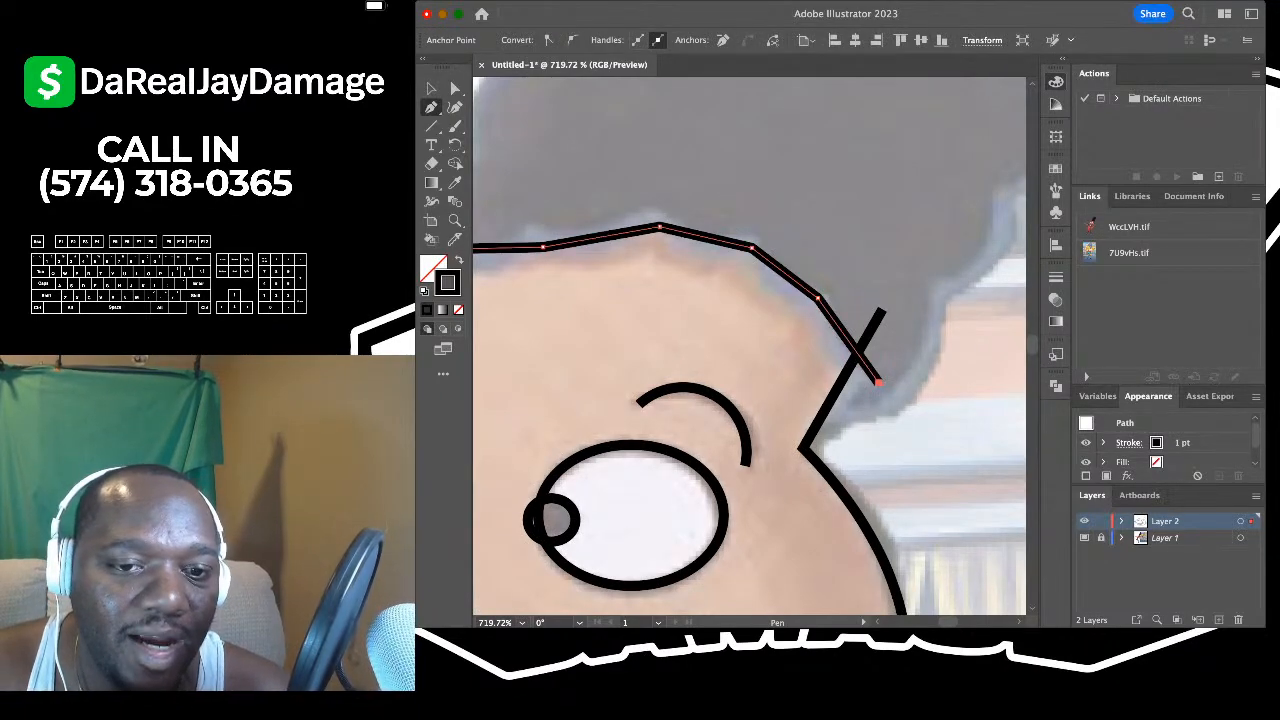
# - Bend each of the hairline's five straight segments downward into a curved scallop with the Curvature tool, and deselect the path
pyautogui.hotkey('shift', '`')
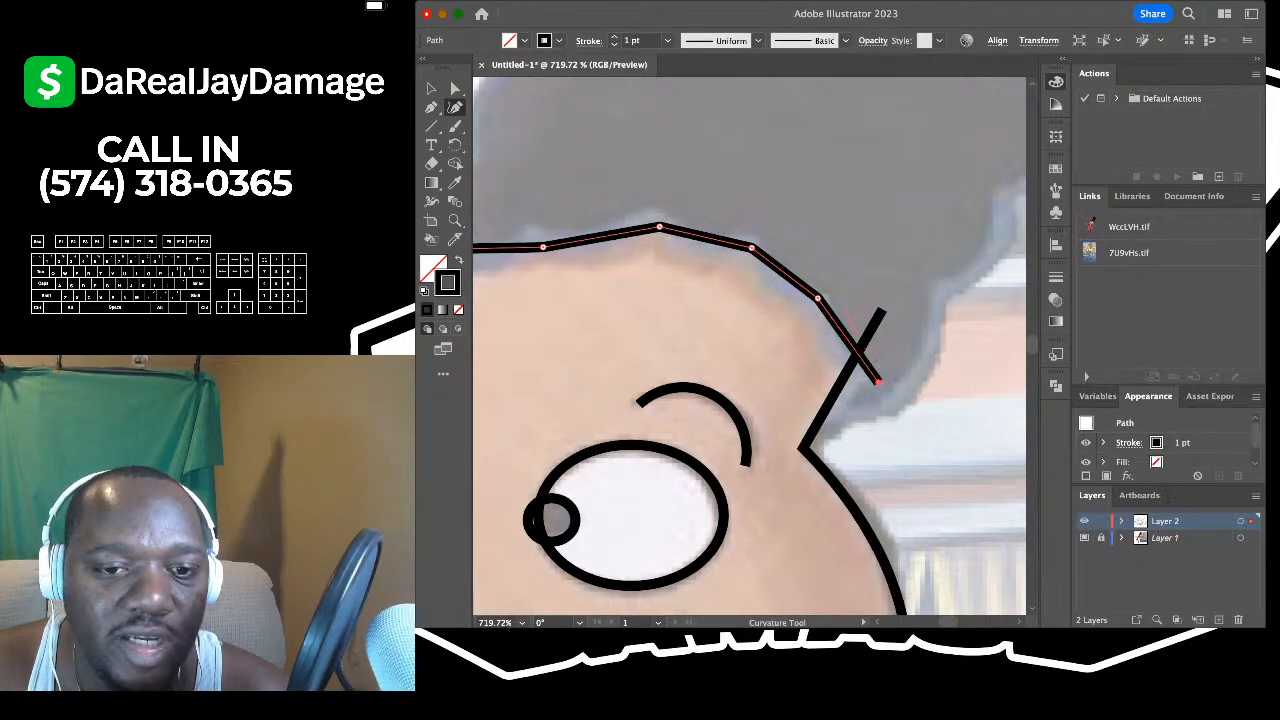
pyautogui.moveTo(843, 333); pyautogui.dragTo(836, 352)
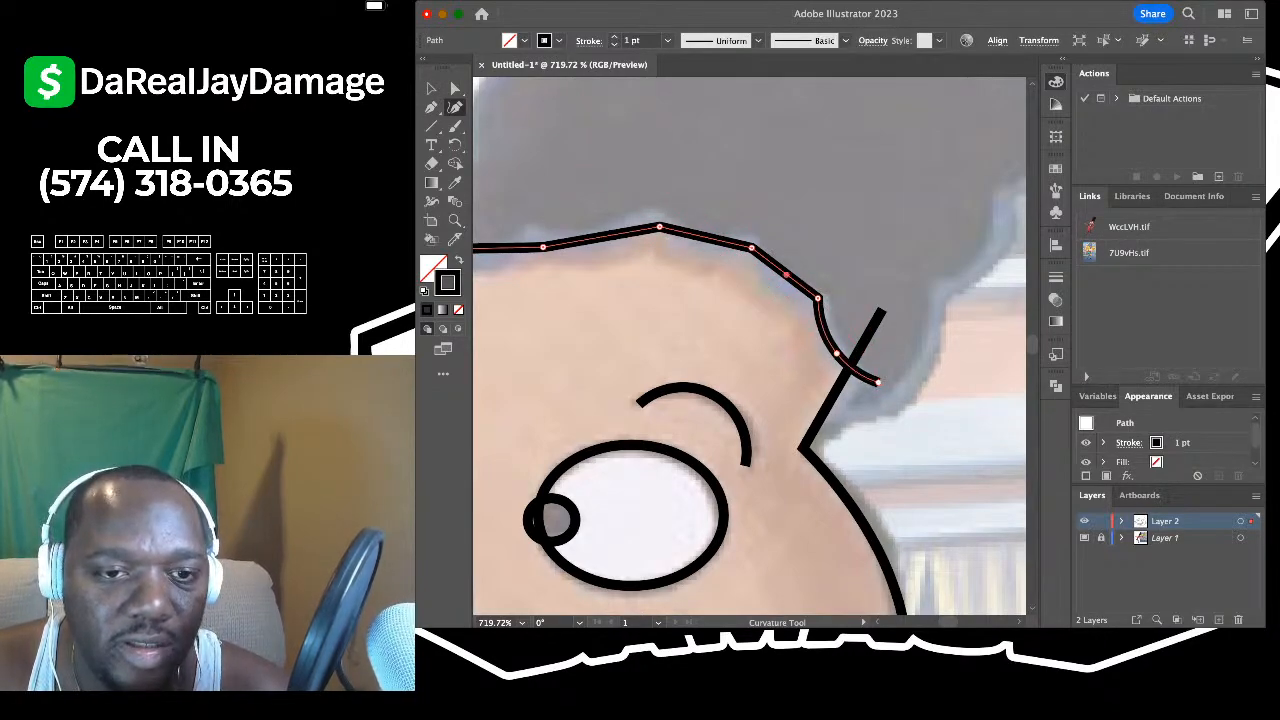
pyautogui.moveTo(786, 274); pyautogui.dragTo(783, 291)
pyautogui.moveTo(699, 233)
pyautogui.mouseDown()
pyautogui.moveTo(700, 256)
pyautogui.moveTo(690, 251)
pyautogui.mouseUp()
pyautogui.hscroll(-3, 700, 256)
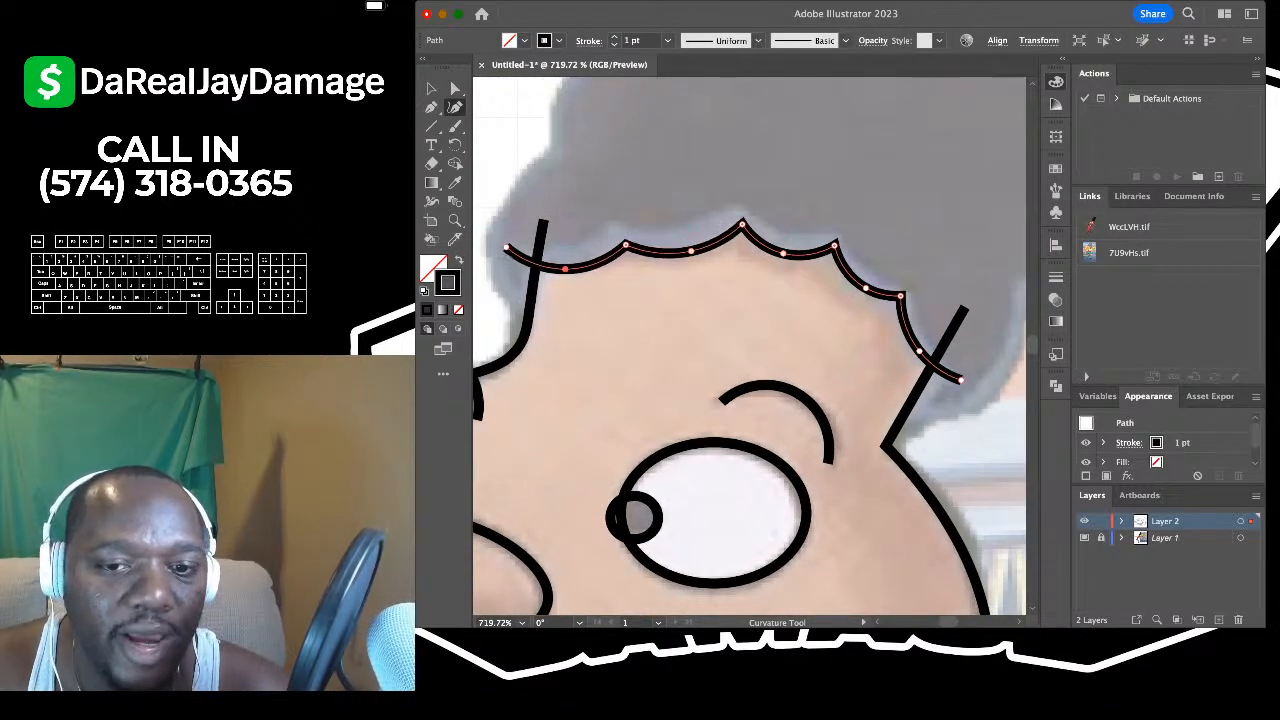
pyautogui.scroll(-3, 594, 179)
pyautogui.hscroll(-2, 749, 346)
pyautogui.scroll(2, 749, 346)
pyautogui.press('v')
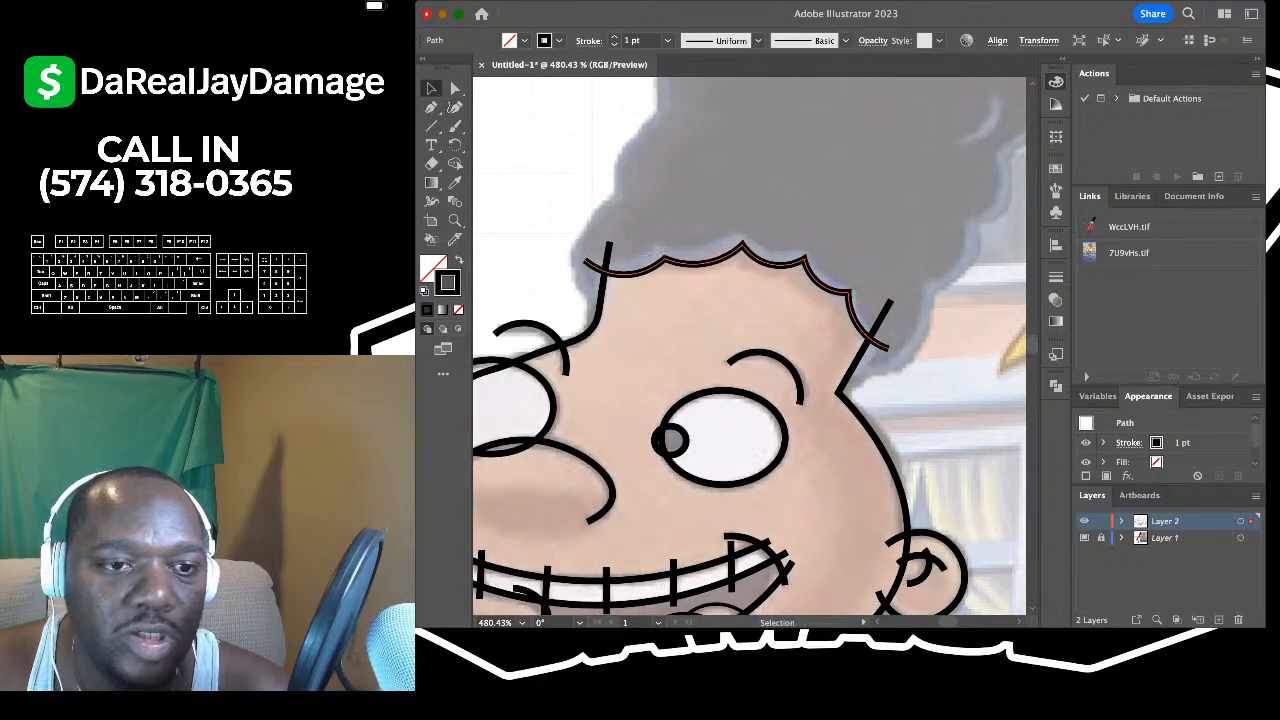
pyautogui.press('super+shift+a')
# - Start the tall hair's outline with the Pen tool, placing straight segments from the left temple up the hair's left edge to the crown
pyautogui.scroll(-2, 749, 346)
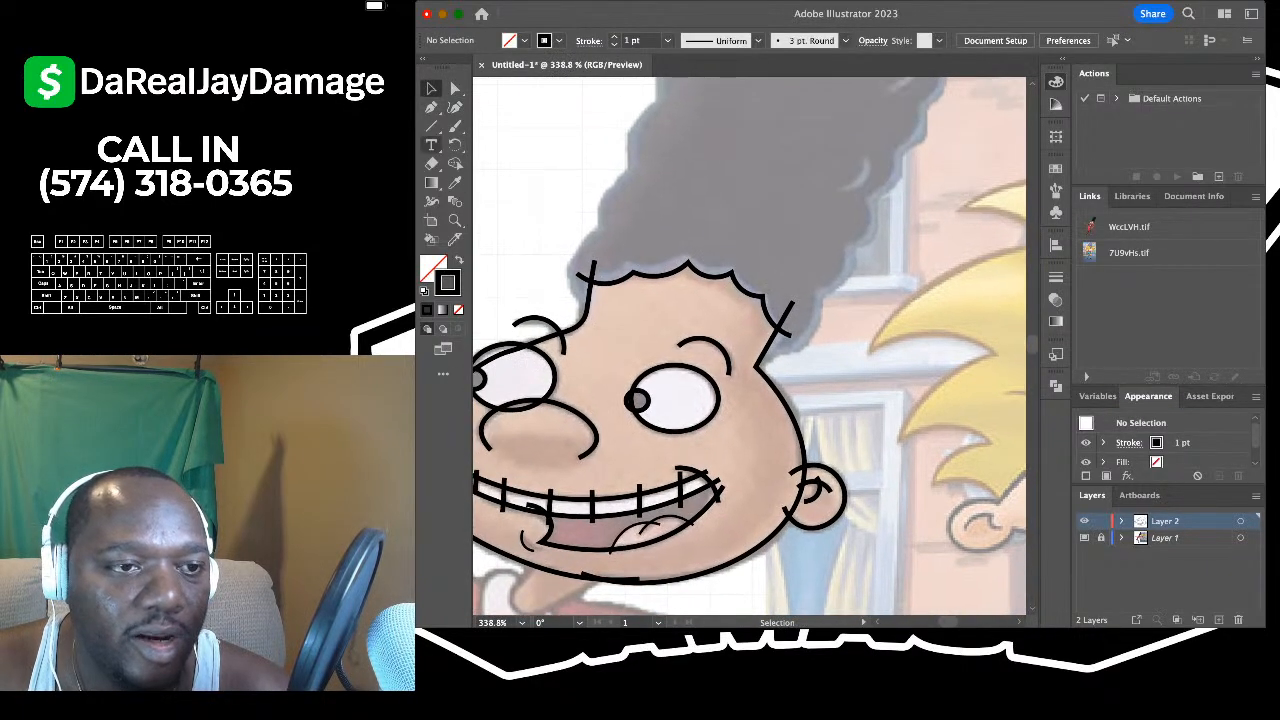
pyautogui.press('p')
pyautogui.click(595, 310)
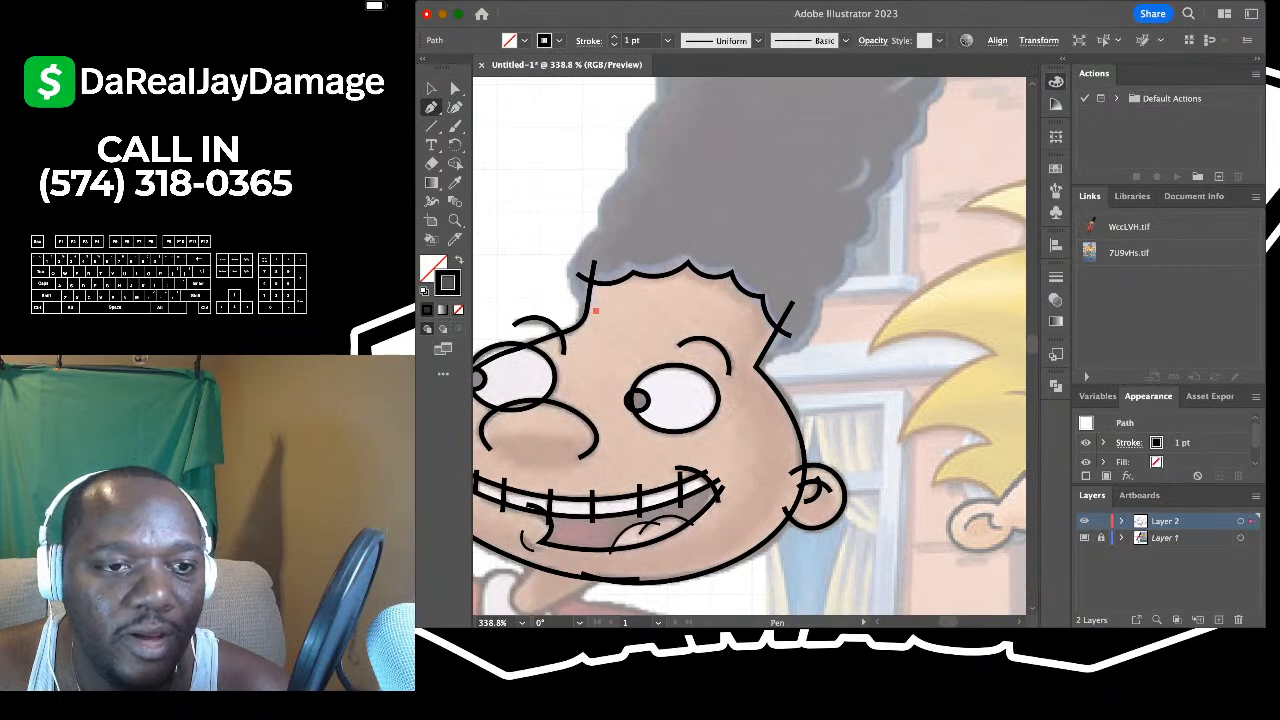
pyautogui.scroll(1, 601, 318)
pyautogui.hscroll(-1, 601, 318)
pyautogui.click(603, 240)
pyautogui.scroll(3, 603, 240)
pyautogui.hscroll(-1, 603, 240)
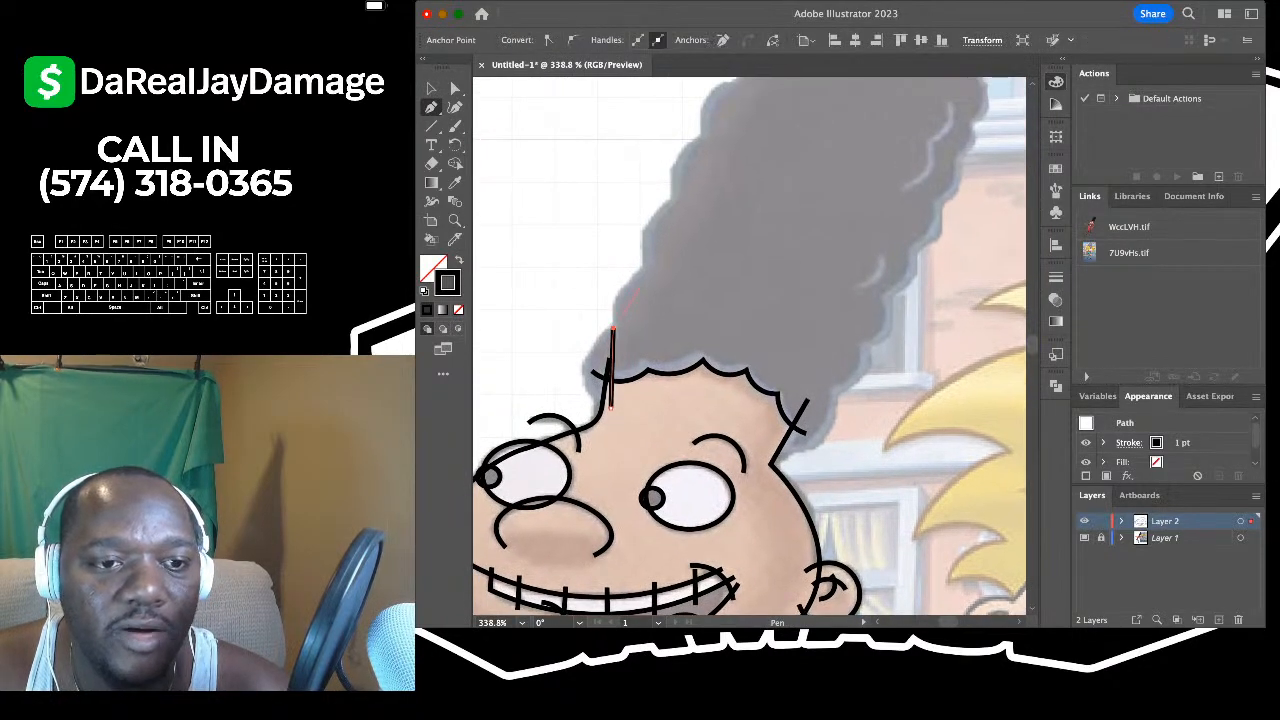
pyautogui.scroll(2, 749, 346)
pyautogui.hscroll(-1, 749, 346)
pyautogui.click(678, 262)
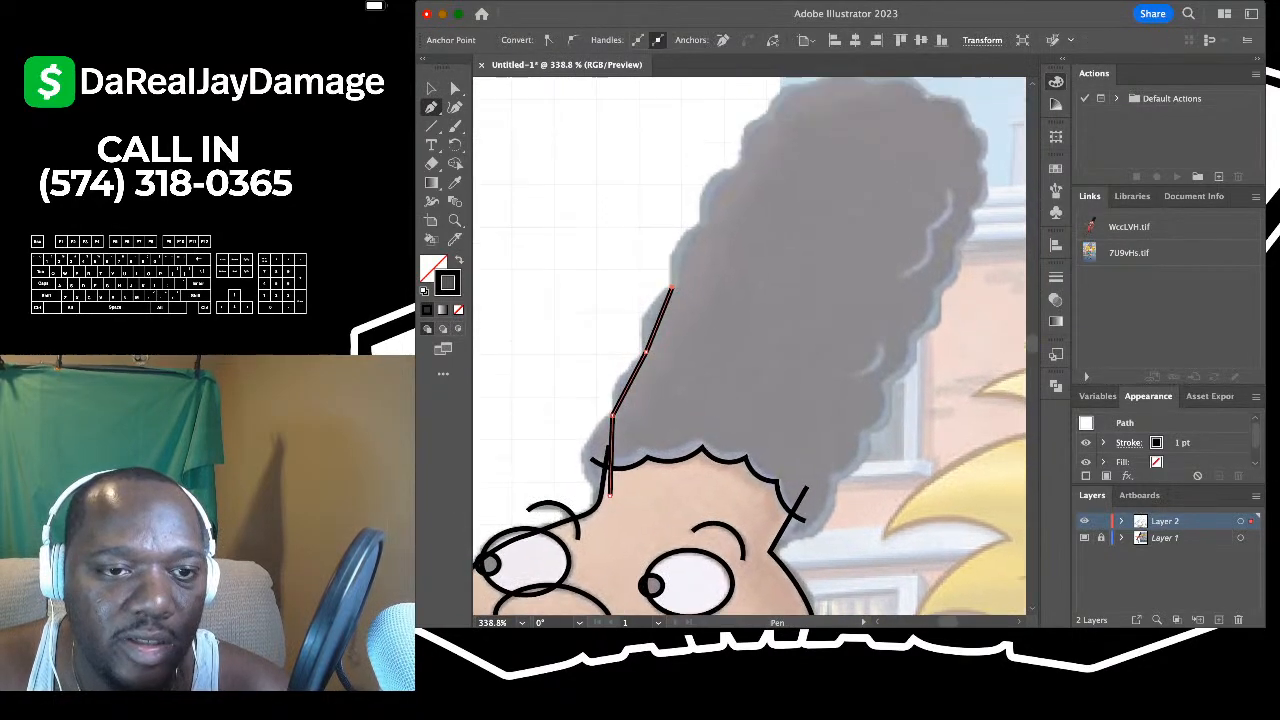
pyautogui.scroll(3, 680, 262)
pyautogui.hscroll(1, 680, 262)
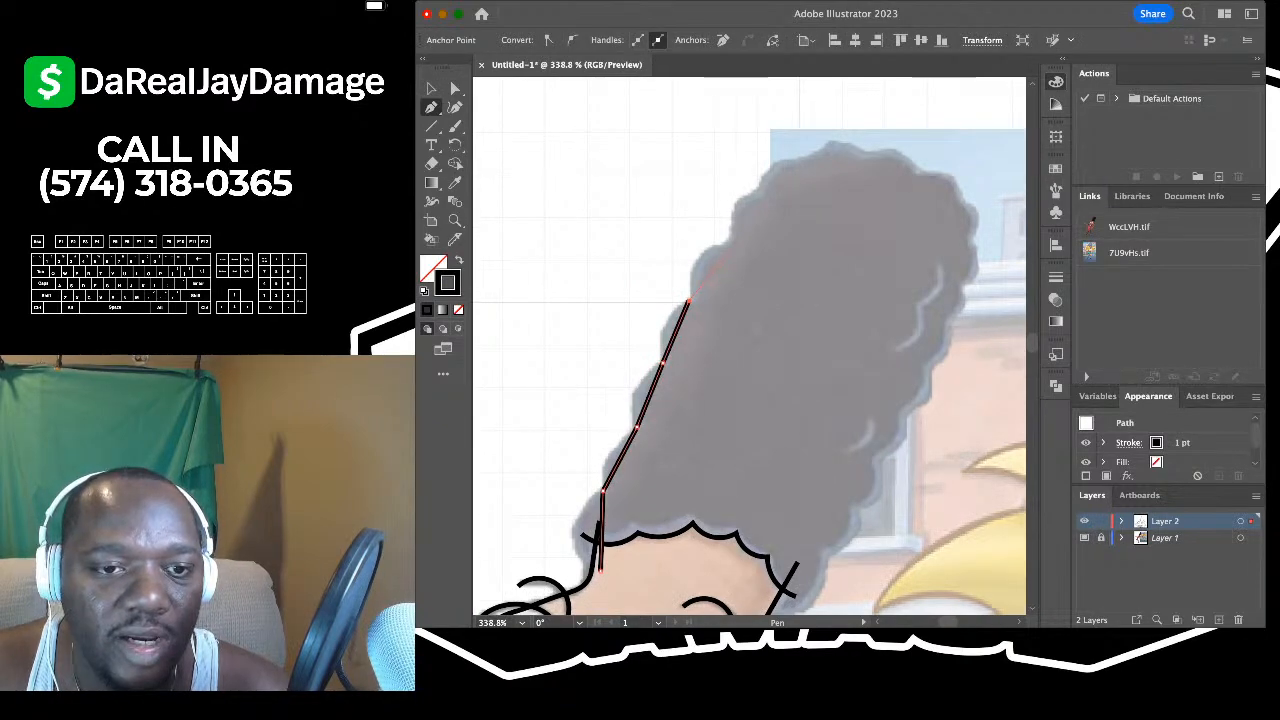
pyautogui.click(723, 243)
pyautogui.scroll(2, 723, 243)
pyautogui.hscroll(1, 723, 243)
pyautogui.click(773, 203)
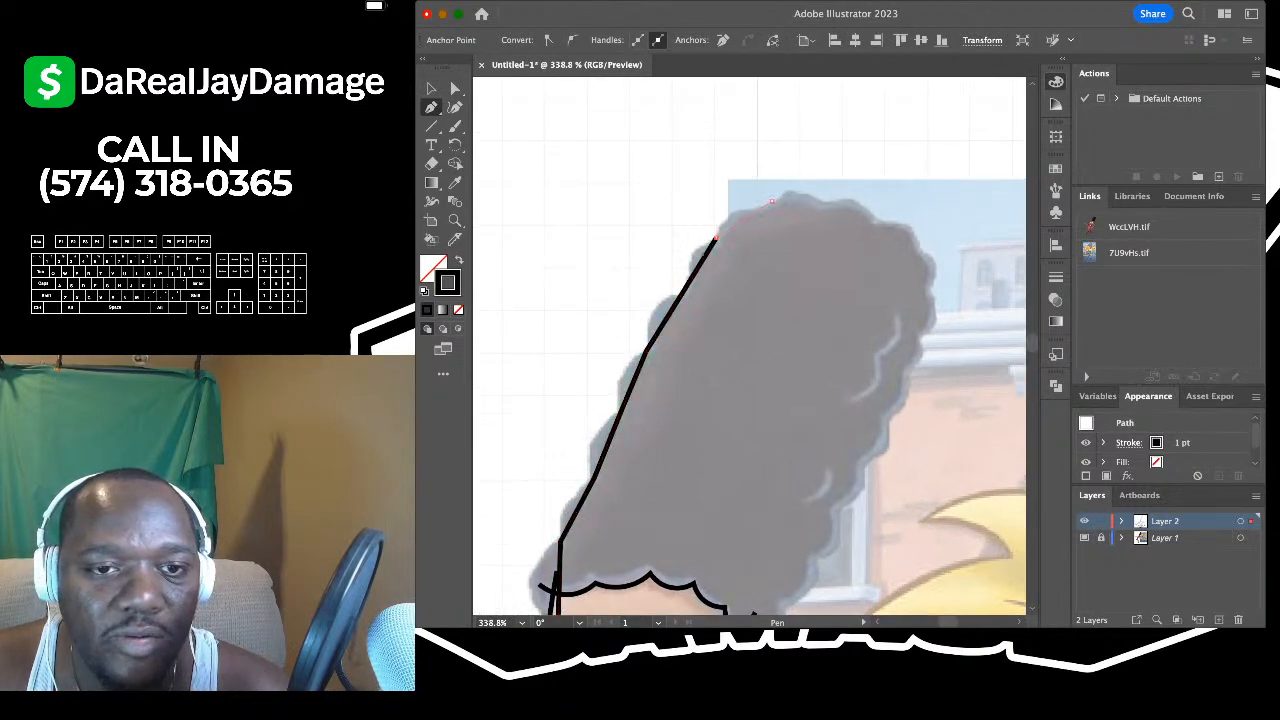
# - Continue the straight-segment hair outline across the crown and down the right edge, ending inside the face past the right temple line
pyautogui.scroll(1, 773, 203)
pyautogui.hscroll(2, 773, 203)
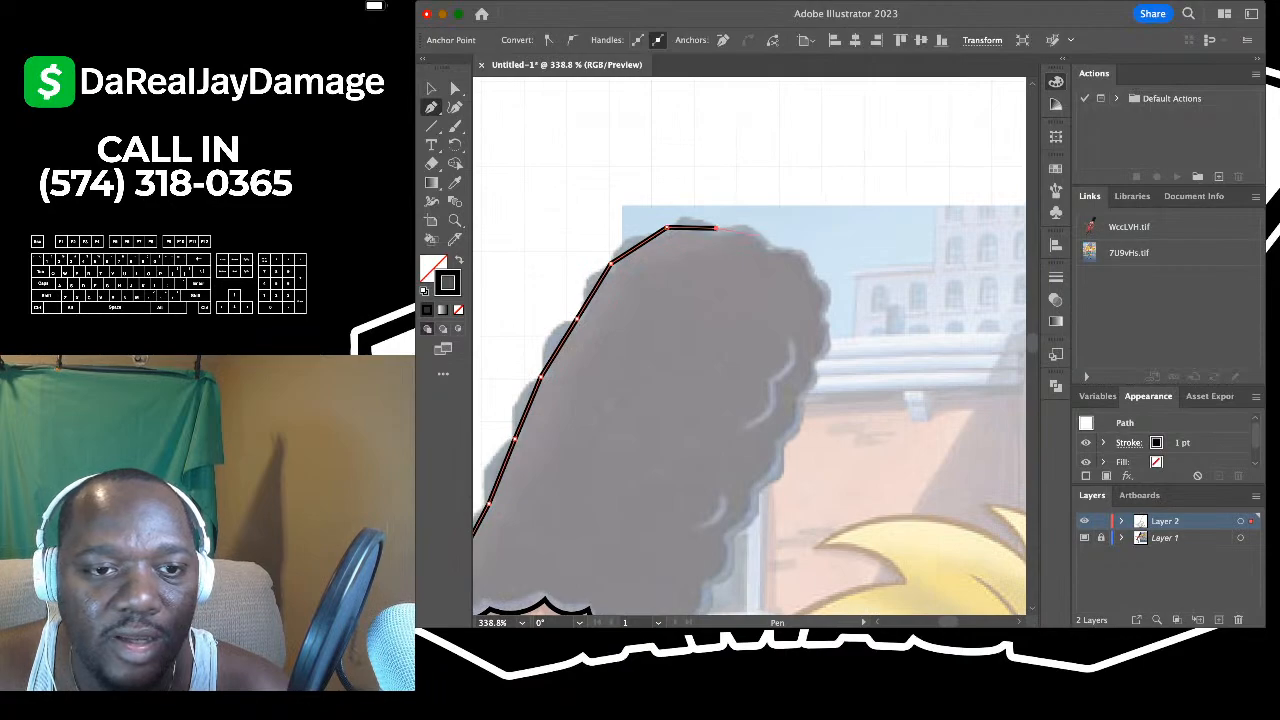
pyautogui.click(824, 318)
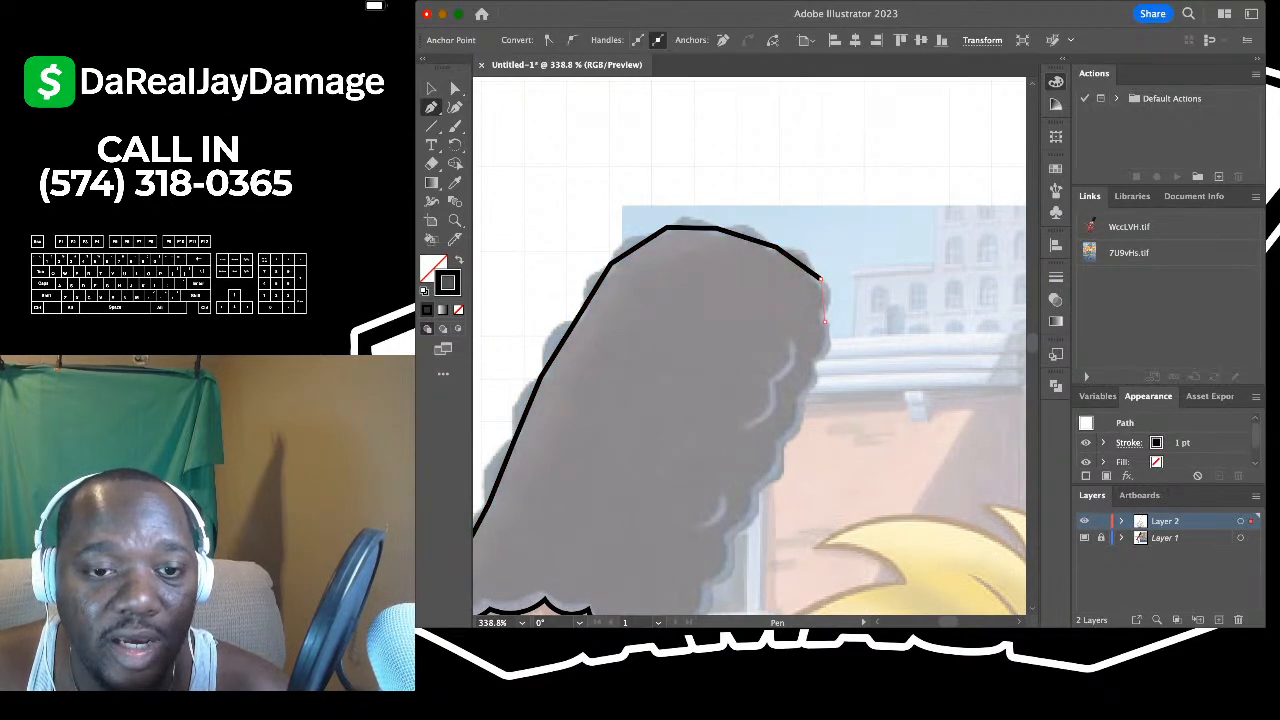
pyautogui.scroll(-2, 824, 318)
pyautogui.click(822, 314)
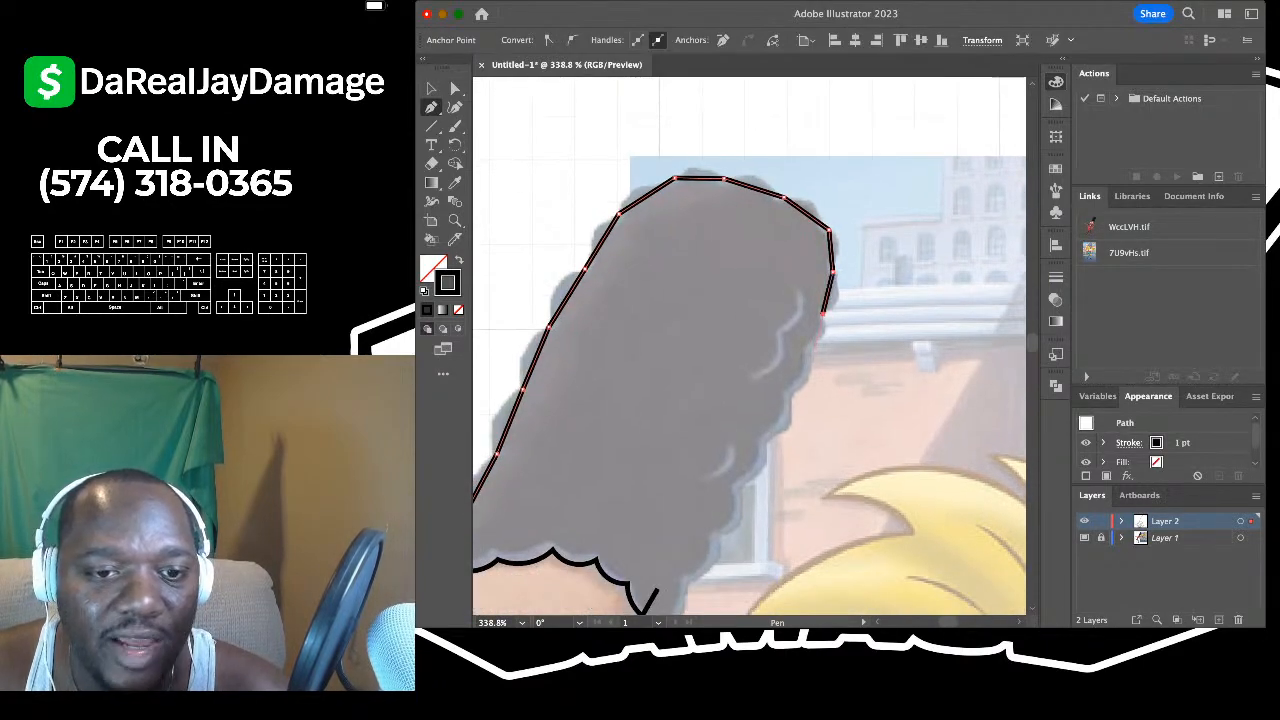
pyautogui.click(810, 348)
pyautogui.click(792, 394)
pyautogui.scroll(-1, 792, 394)
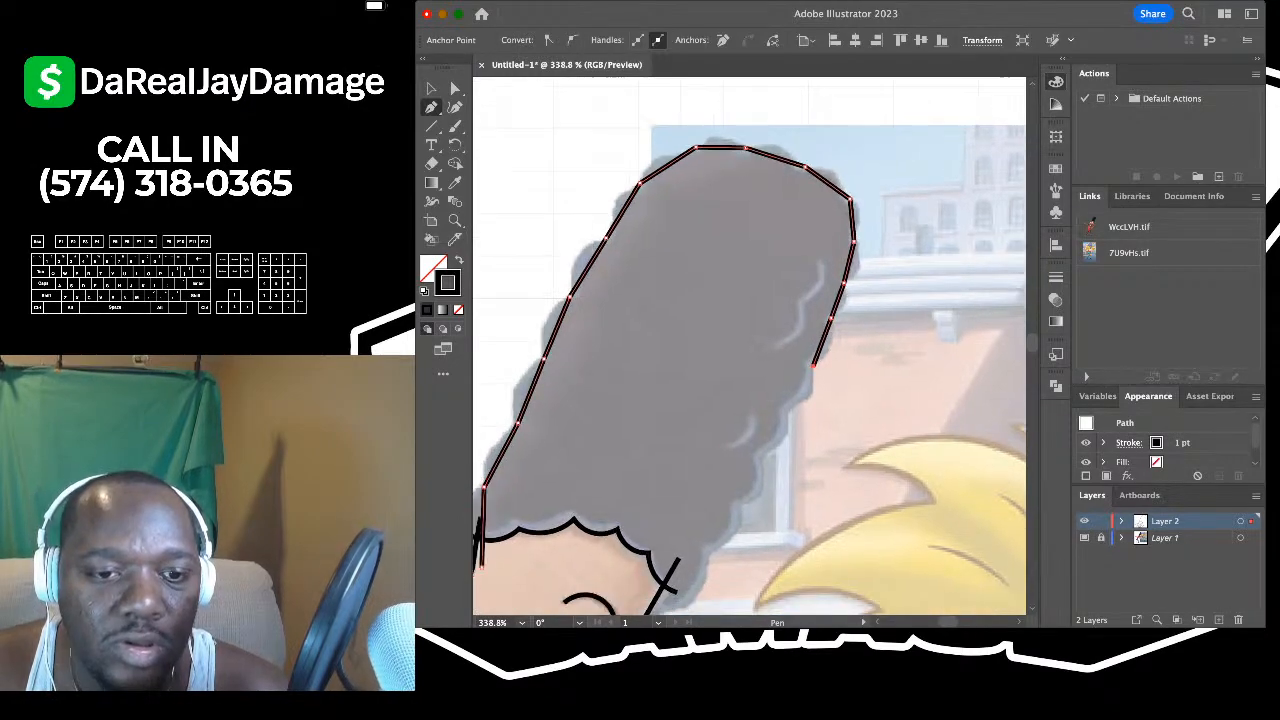
pyautogui.click(788, 410)
pyautogui.click(764, 455)
pyautogui.scroll(-1, 764, 455)
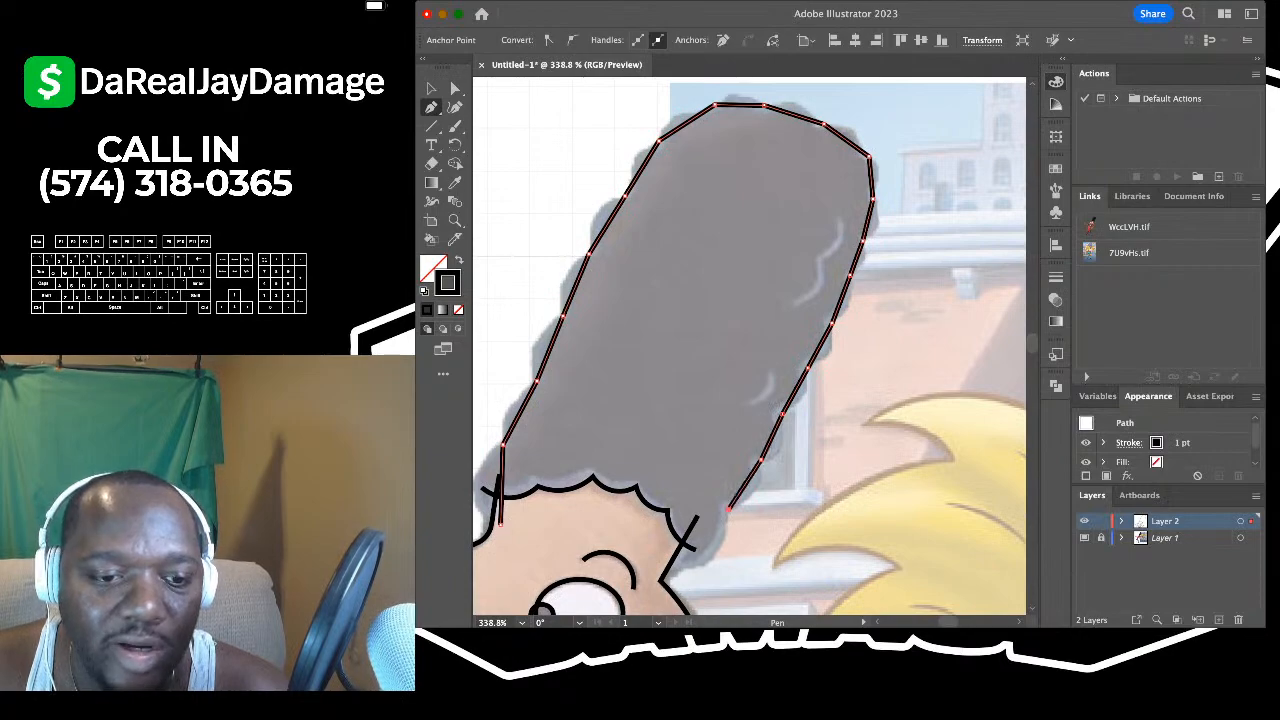
pyautogui.scroll(-2, 729, 509)
pyautogui.scroll(4, 740, 445)
pyautogui.click(702, 446)
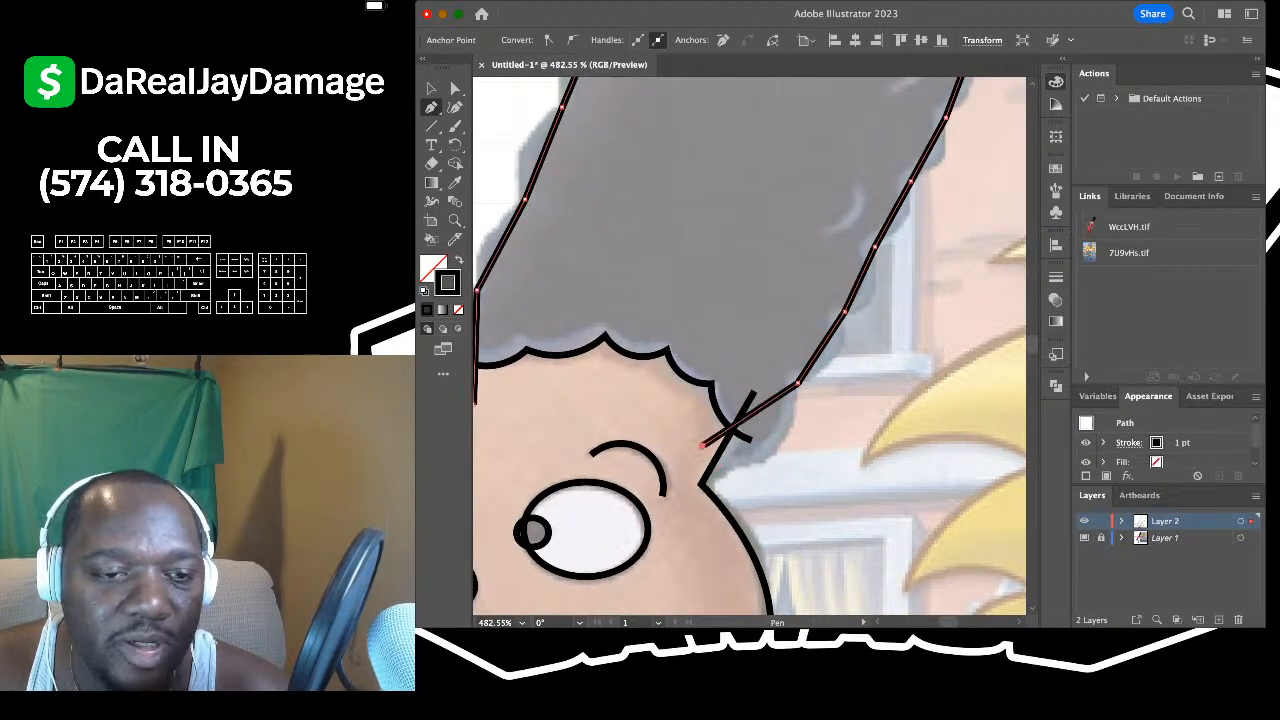
# - Bend the straight segments along the tall hair's left edge outward into rounded scallops with the Curvature tool
pyautogui.click(455, 107)
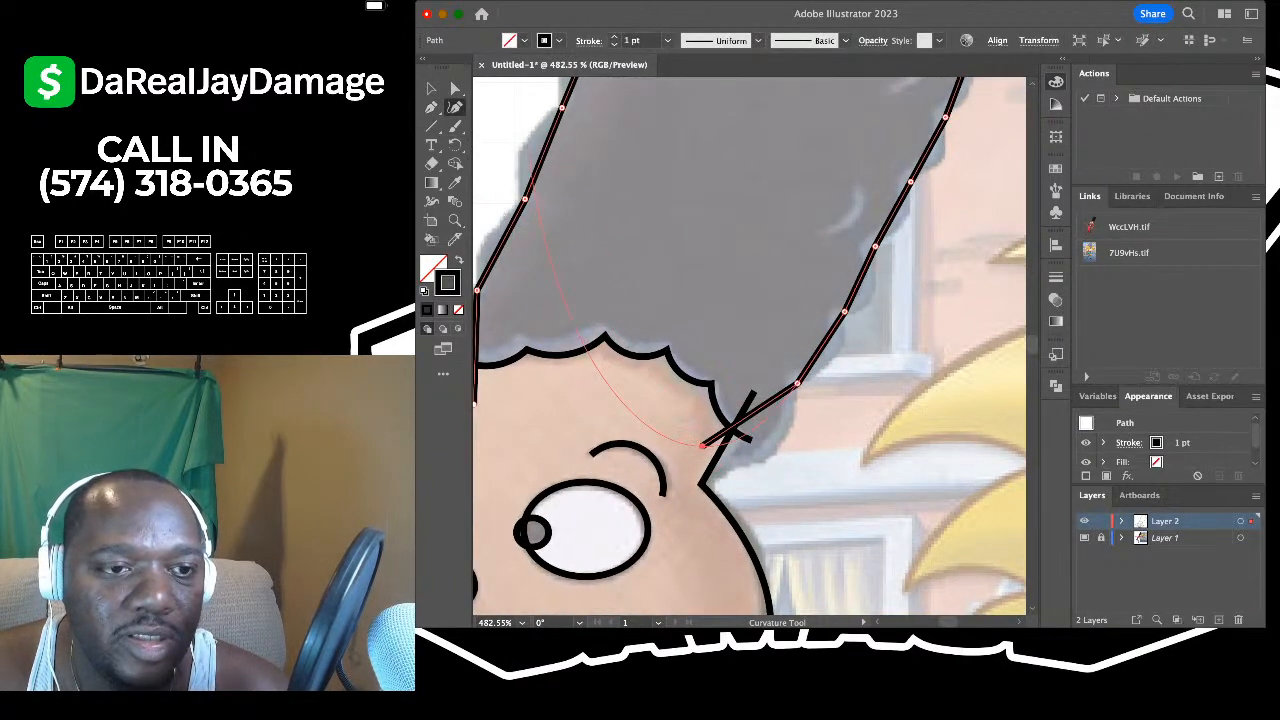
pyautogui.hscroll(-3, 590, 350)
pyautogui.scroll(-6, 566, 343)
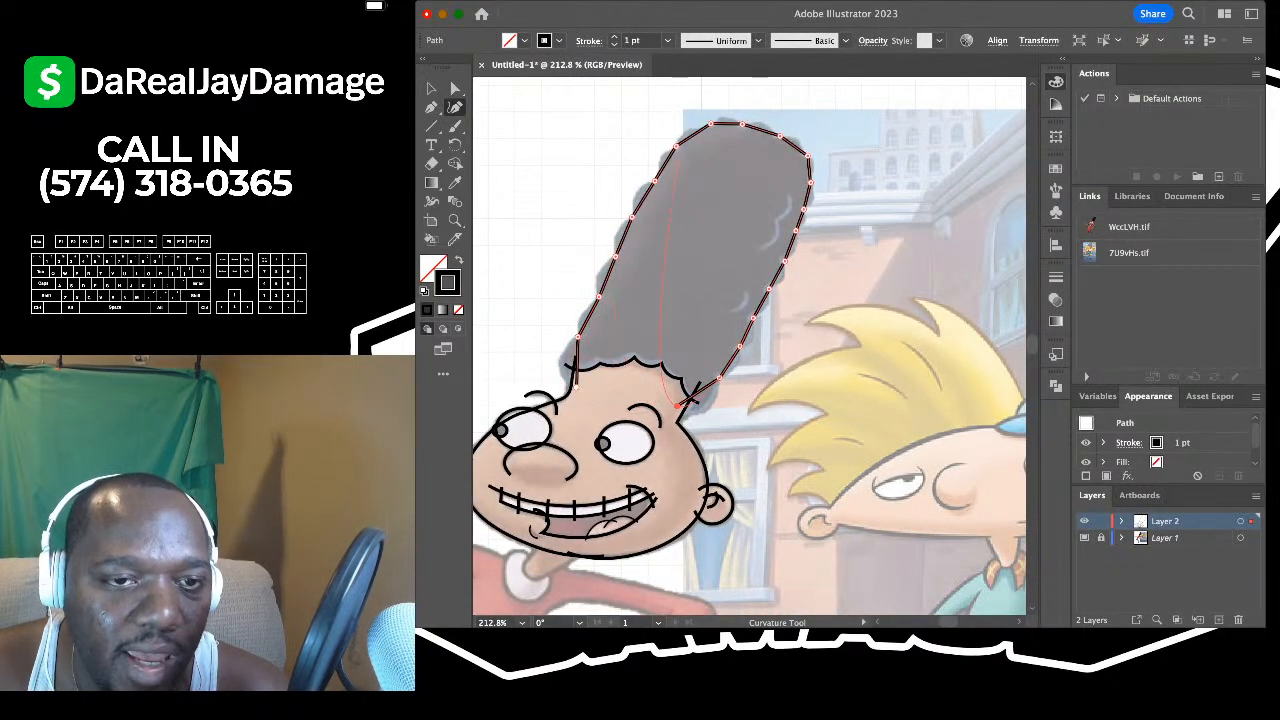
pyautogui.scroll(5, 678, 405)
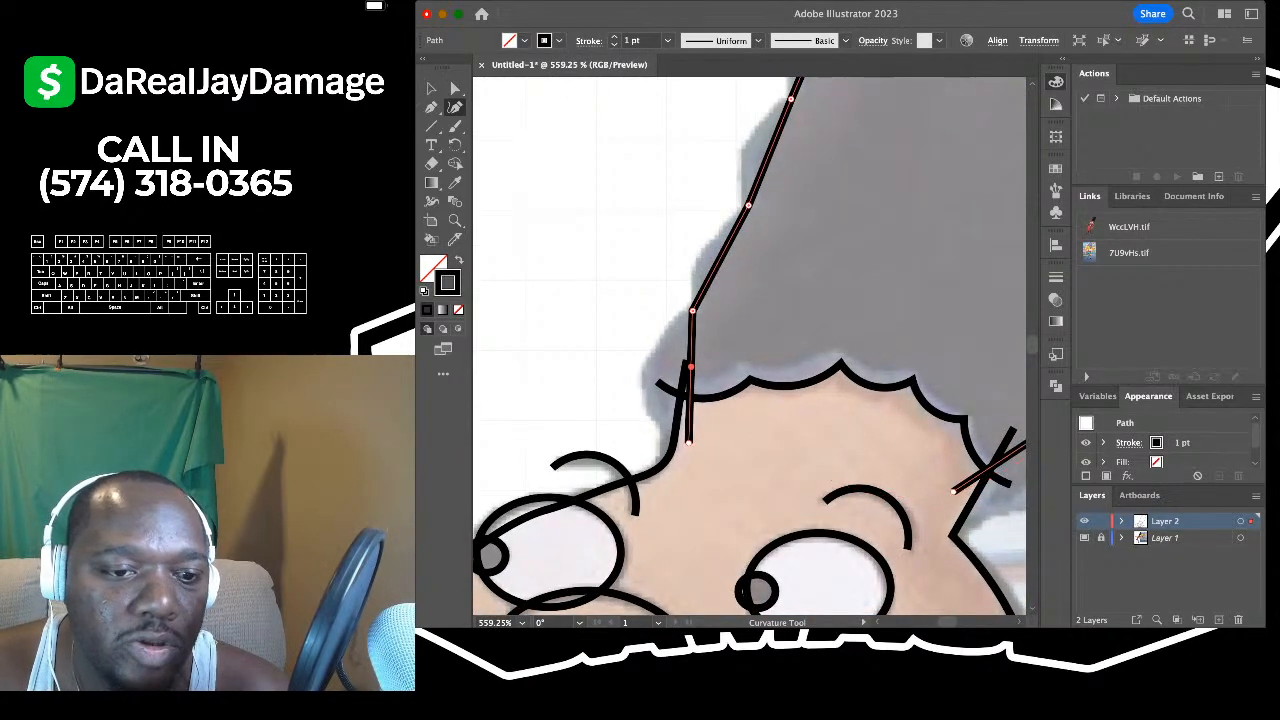
pyautogui.moveTo(691, 367); pyautogui.dragTo(625, 210)
pyautogui.scroll(3, 640, 364)
pyautogui.hscroll(3, 640, 364)
pyautogui.scroll(3, 640, 315)
pyautogui.hscroll(1, 640, 315)
pyautogui.scroll(3, 653, 325)
pyautogui.hscroll(2, 653, 325)
pyautogui.scroll(3, 642, 309)
pyautogui.hscroll(3, 642, 309)
pyautogui.scroll(3, 633, 281)
pyautogui.hscroll(3, 633, 281)
pyautogui.scroll(3, 629, 259)
pyautogui.hscroll(3, 629, 259)
# - Curve the hair outline's segments across the crown outward into rounded scallops matching the reference
pyautogui.moveTo(732, 203); pyautogui.dragTo(723, 179)
pyautogui.hscroll(5, 723, 179)
pyautogui.scroll(1, 723, 179)
pyautogui.moveTo(738, 235); pyautogui.dragTo(734, 202)
pyautogui.hscroll(5, 734, 202)
pyautogui.scroll(-1, 734, 202)
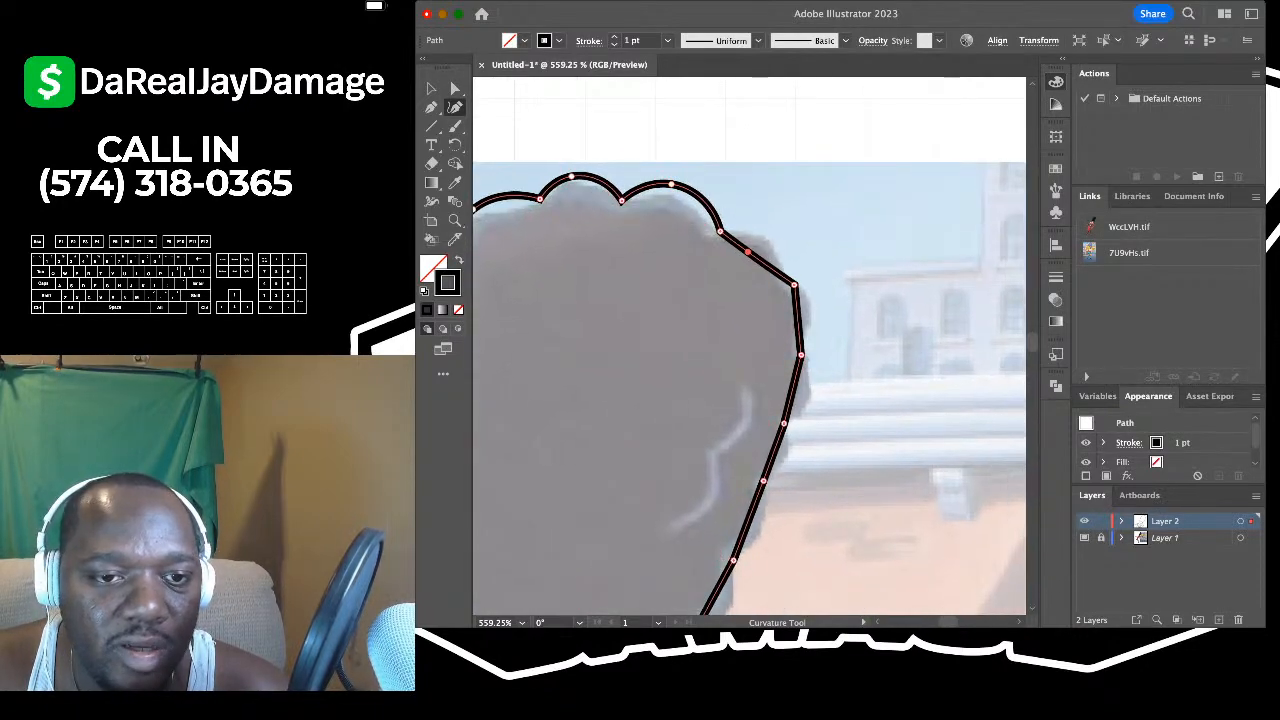
# - Curve the segments down the tall hair's right edge outward into scallops, through the curl at the right temple, and deselect the outline
pyautogui.scroll(-5, 750, 300)
pyautogui.hscroll(3, 750, 300)
pyautogui.moveTo(742, 237); pyautogui.dragTo(736, 451)
pyautogui.scroll(-4, 756, 230)
pyautogui.hscroll(-1, 756, 230)
pyautogui.scroll(-2, 772, 232)
pyautogui.hscroll(-1, 772, 232)
pyautogui.scroll(-3, 775, 267)
pyautogui.hscroll(-3, 775, 267)
pyautogui.scroll(-2, 801, 284)
pyautogui.hscroll(-2, 801, 284)
pyautogui.scroll(-3, 802, 318)
pyautogui.hscroll(-1, 802, 318)
pyautogui.scroll(-4, 773, 345)
pyautogui.hscroll(-1, 773, 345)
pyautogui.scroll(-2, 759, 355)
pyautogui.hscroll(-1, 759, 355)
pyautogui.scroll(-3, 745, 394)
pyautogui.hscroll(-3, 745, 394)
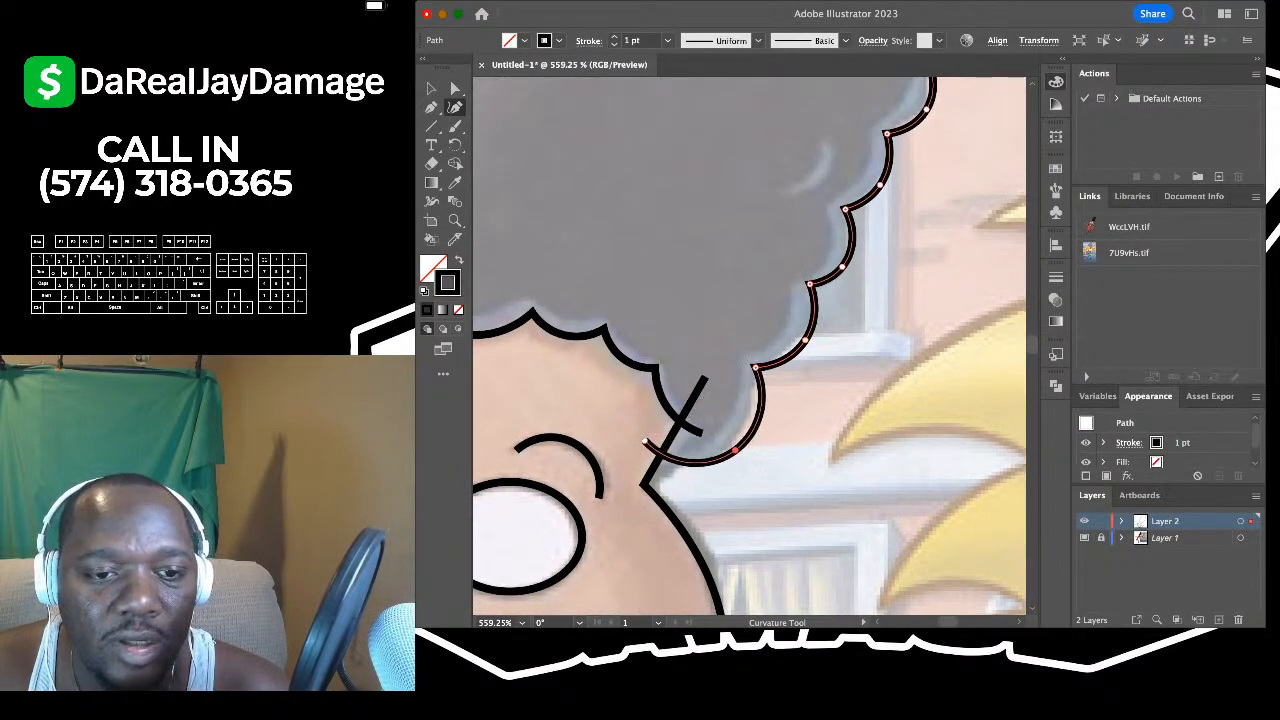
pyautogui.scroll(-5, 736, 451)
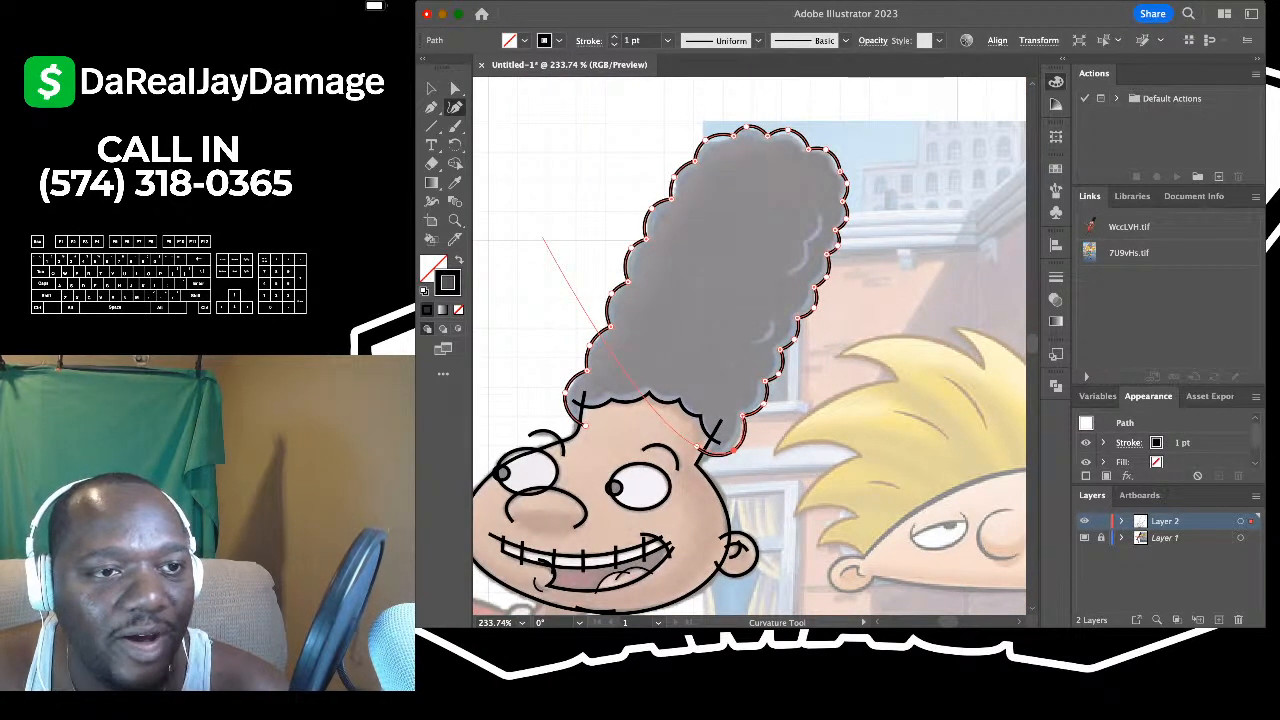
pyautogui.click(431, 88)
pyautogui.click(565, 185)
pyautogui.scroll(-3, 565, 185)
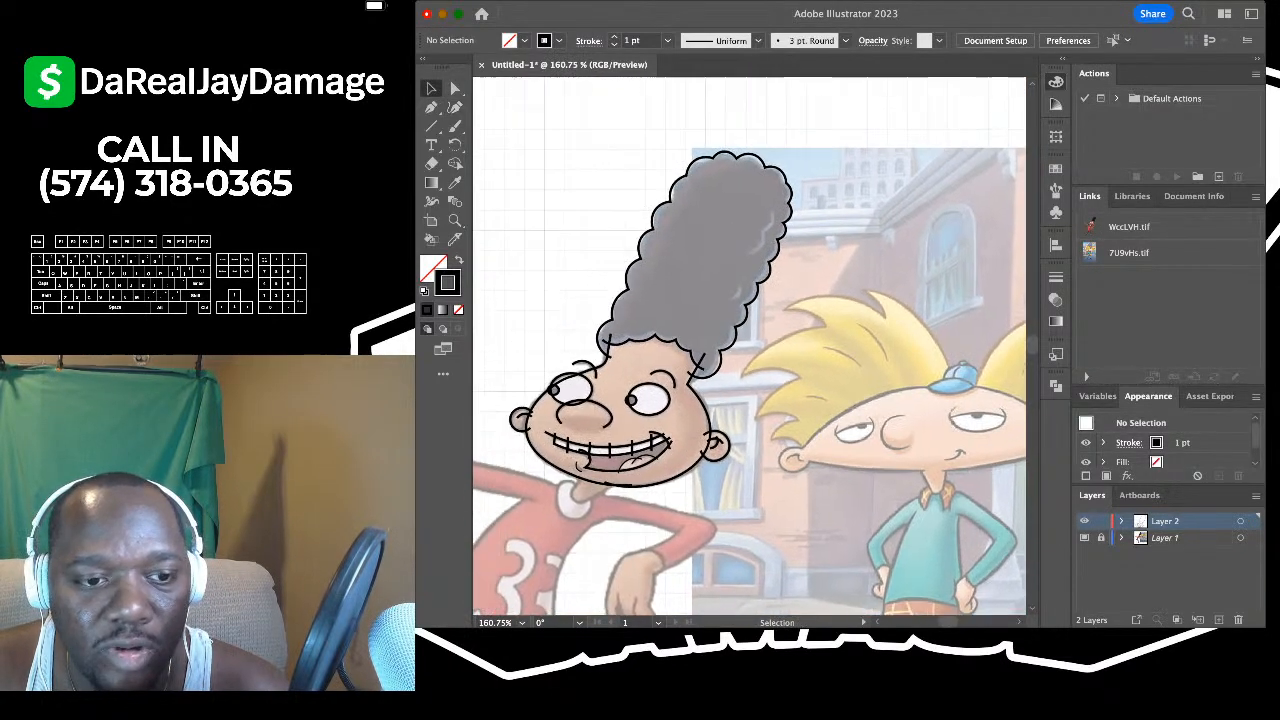
pyautogui.scroll(3, 565, 185)
pyautogui.press('super+Tab')
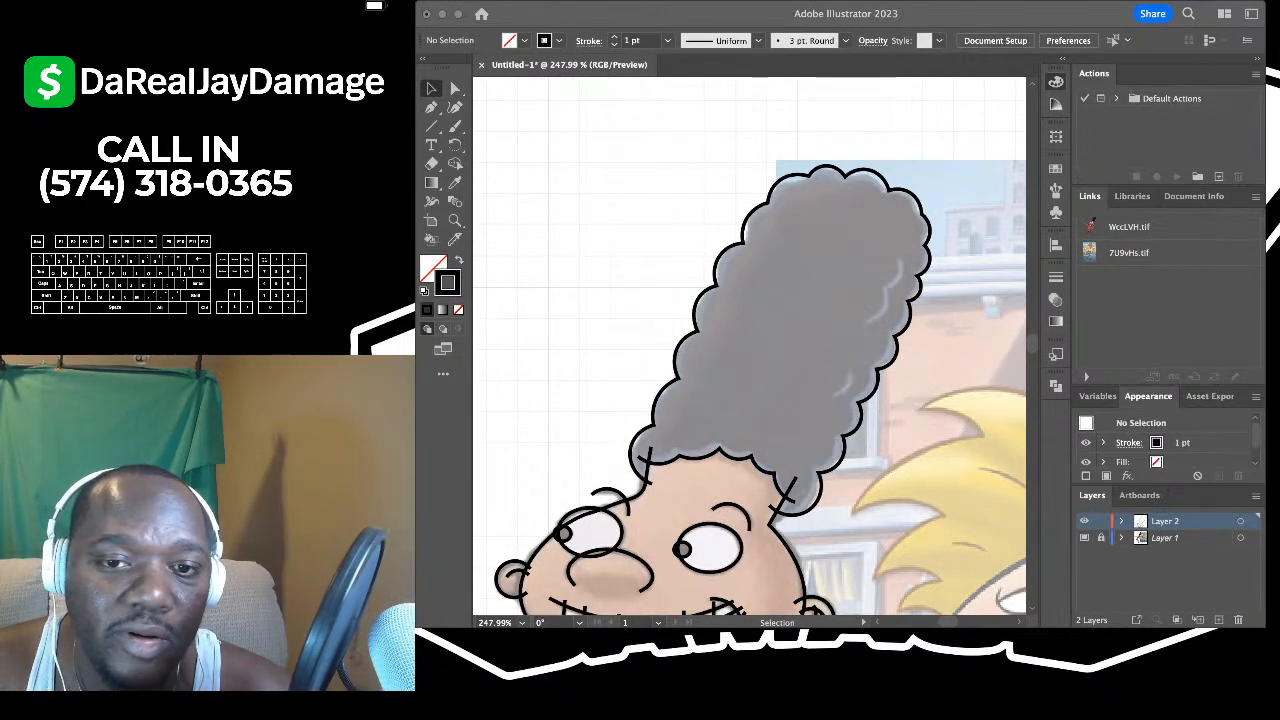
pyautogui.press('super+Tab')
pyautogui.scroll(-3, 670, 400)
pyautogui.scroll(3, 600, 300)
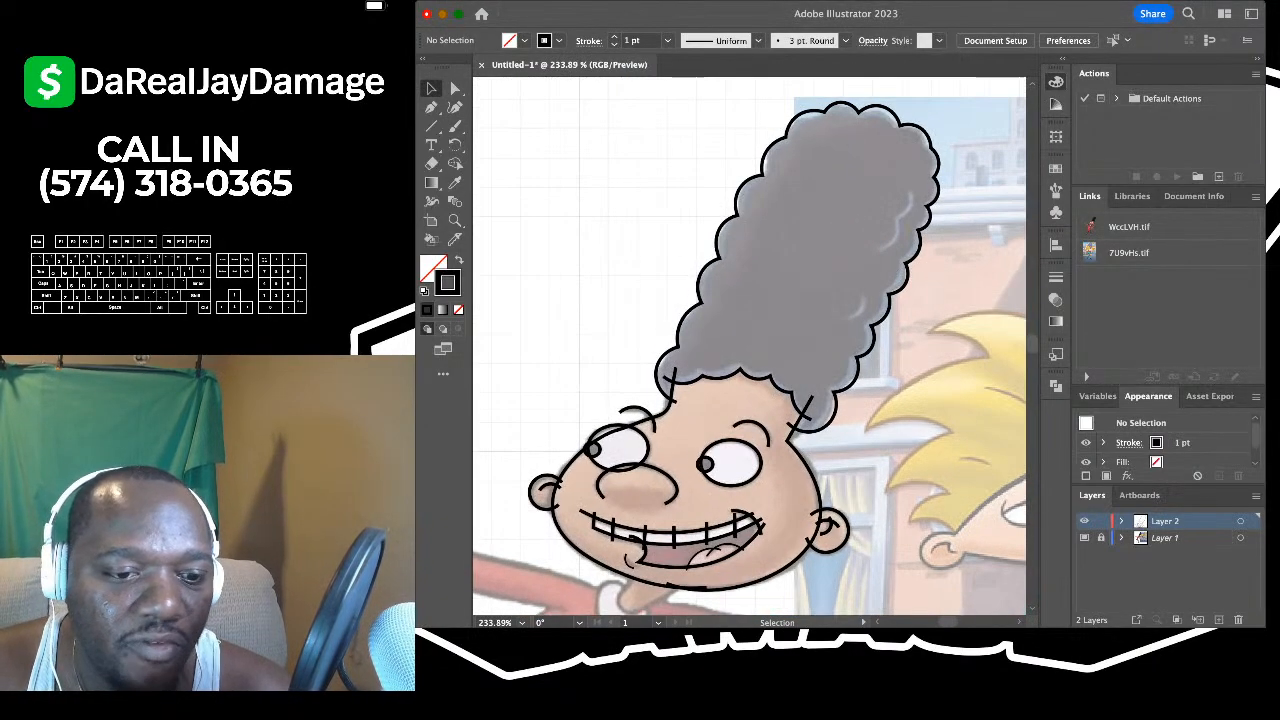
pyautogui.scroll(-3, 749, 346)
pyautogui.scroll(3, 600, 410)
pyautogui.scroll(-4, 690, 391)
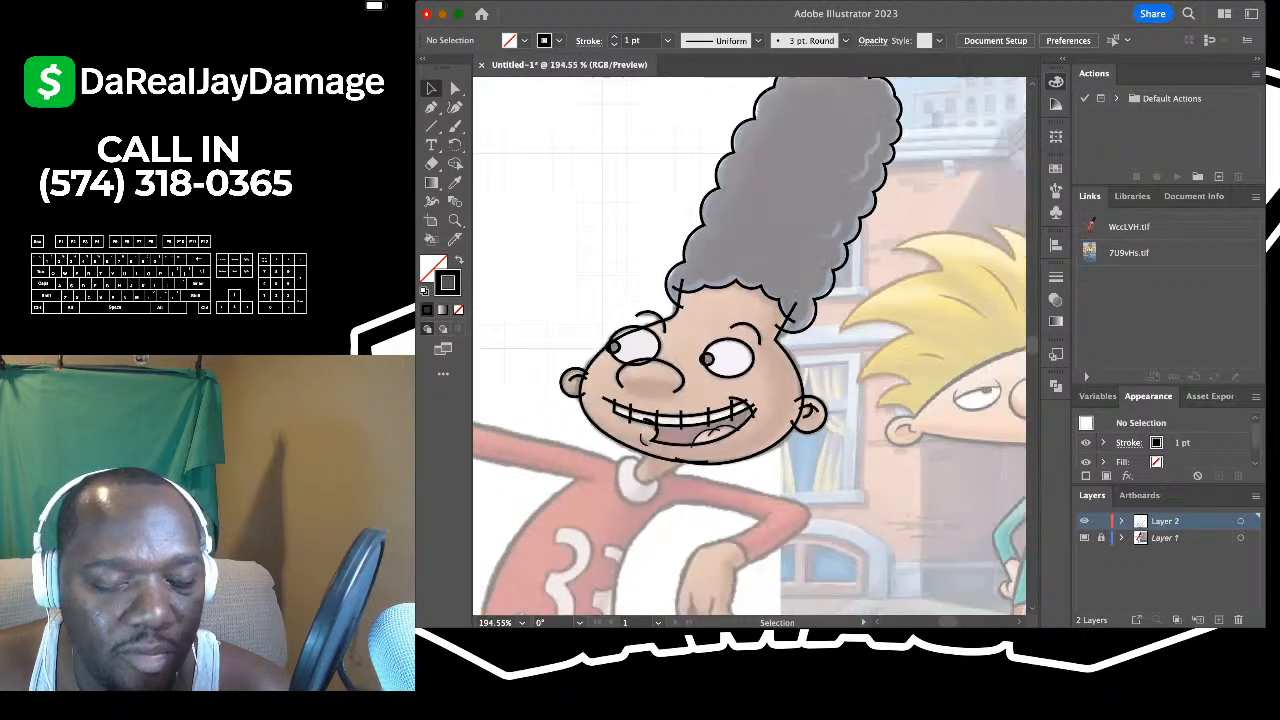
# - Start the blond character's hair outline with the Pen tool, placing a straight zigzag from above the ear through the three lower left spikes
pyautogui.hscroll(4, 749, 346)
pyautogui.scroll(-1, 749, 346)
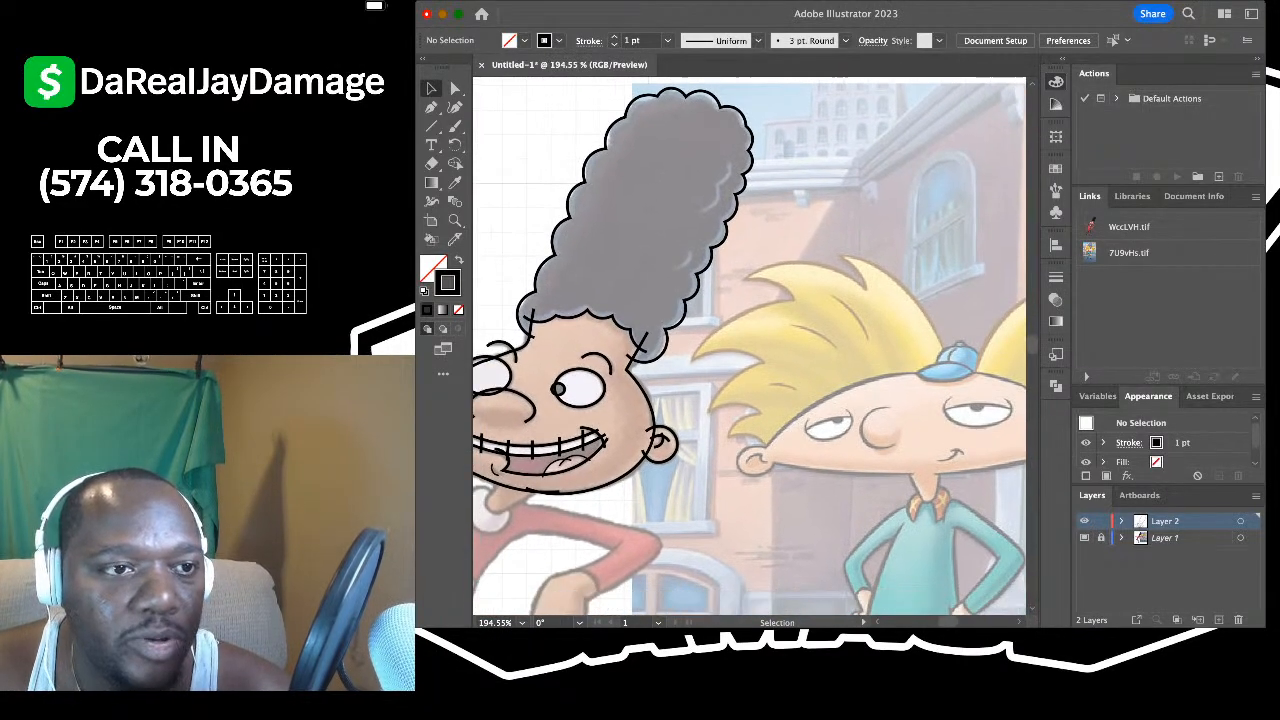
pyautogui.press('p')
pyautogui.scroll(3, 678, 403)
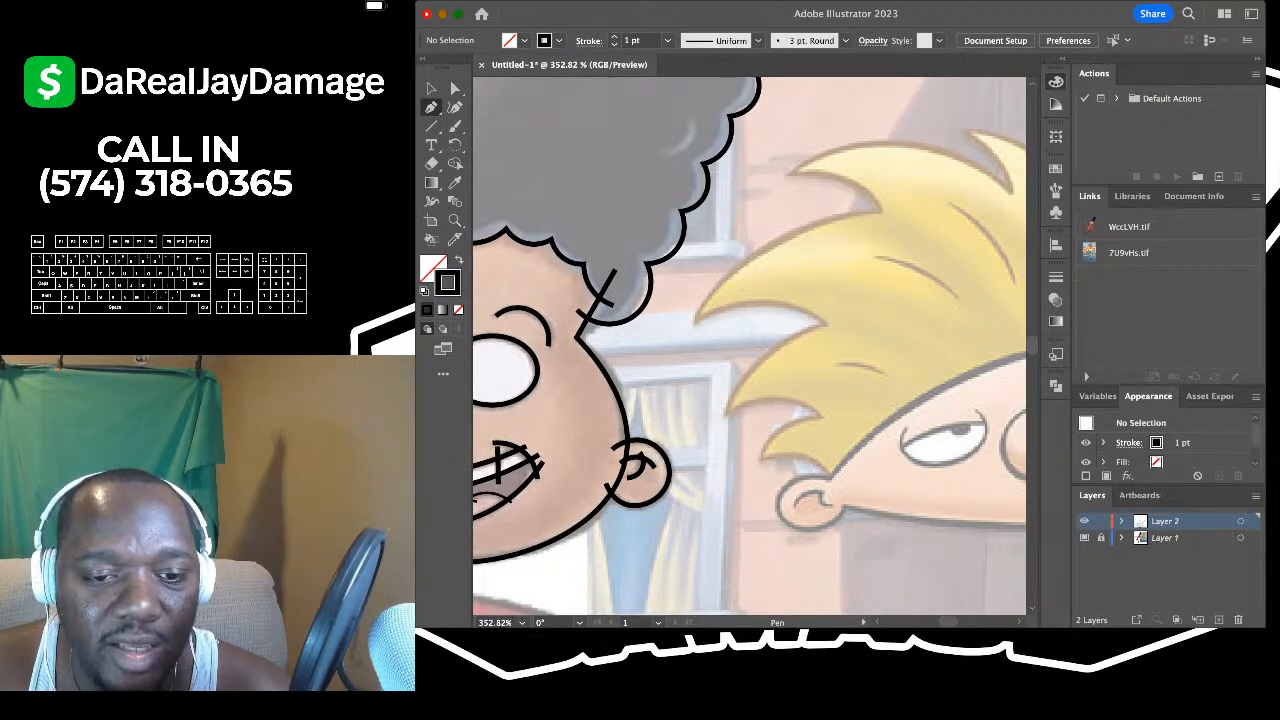
pyautogui.hscroll(2, 749, 346)
pyautogui.scroll(1, 749, 346)
pyautogui.click(722, 472)
pyautogui.click(805, 494)
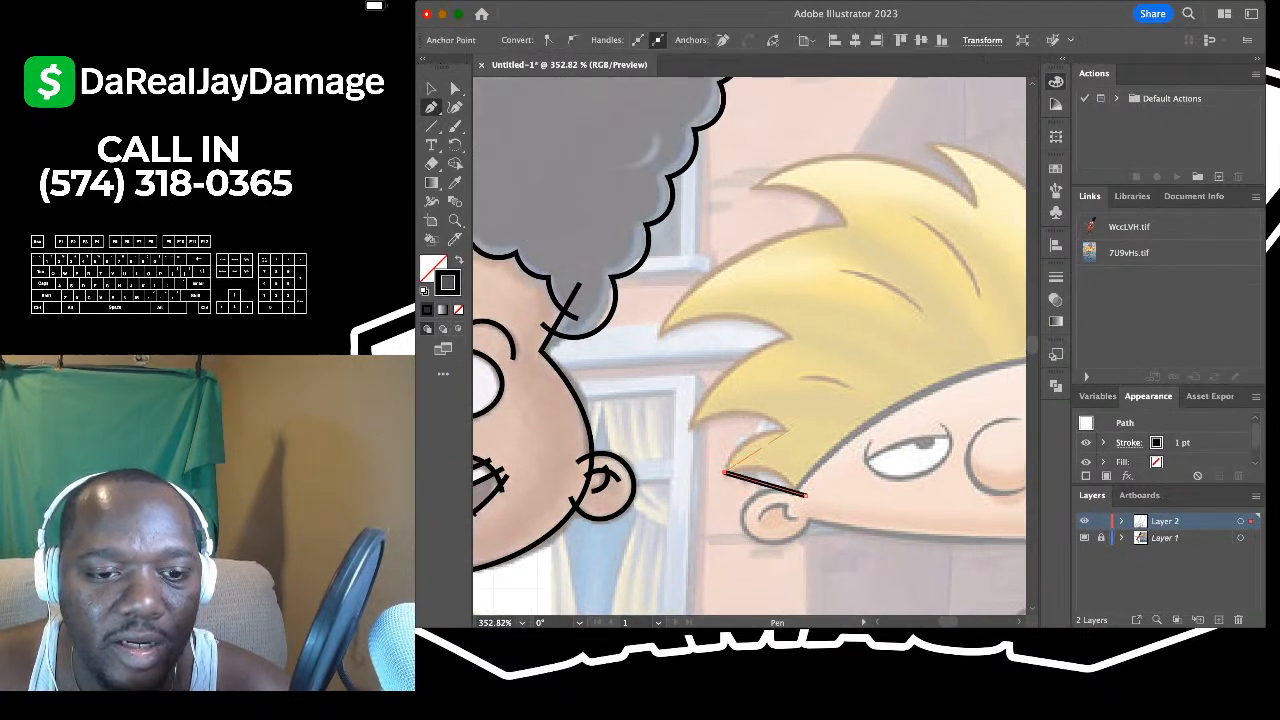
pyautogui.click(690, 431)
pyautogui.click(791, 338)
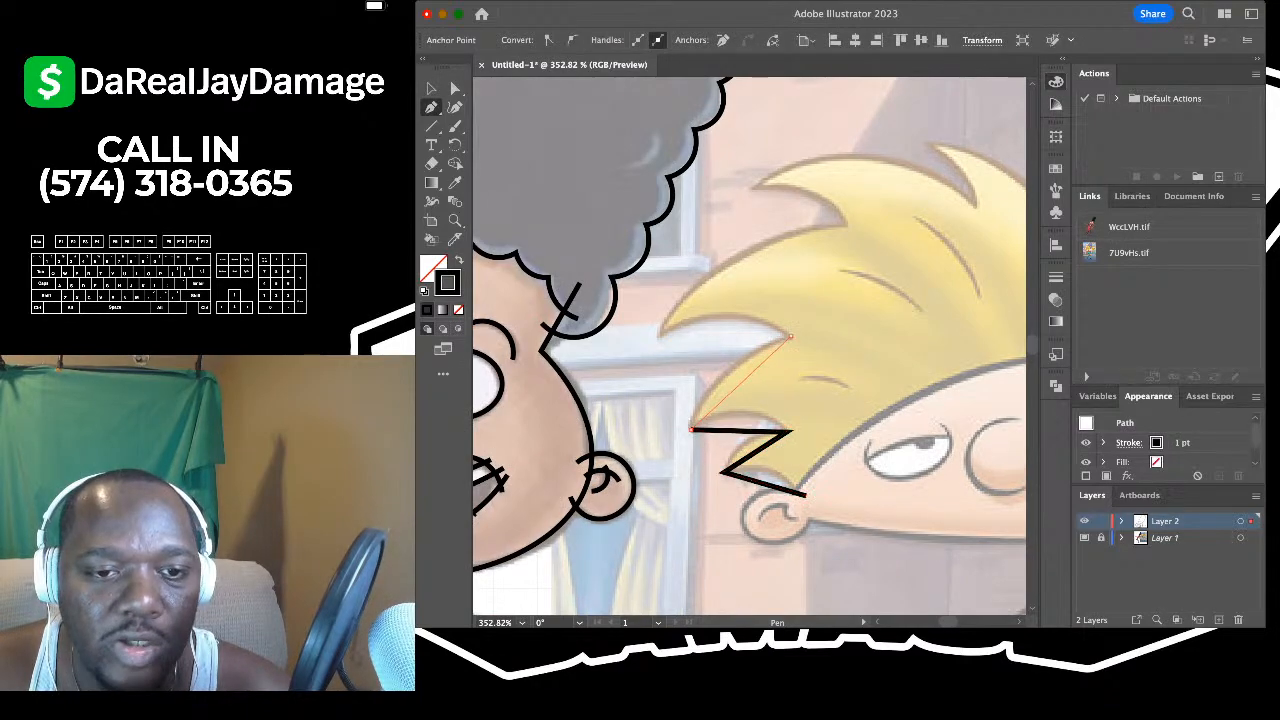
pyautogui.scroll(3, 791, 338)
pyautogui.hscroll(2, 791, 338)
pyautogui.click(615, 397)
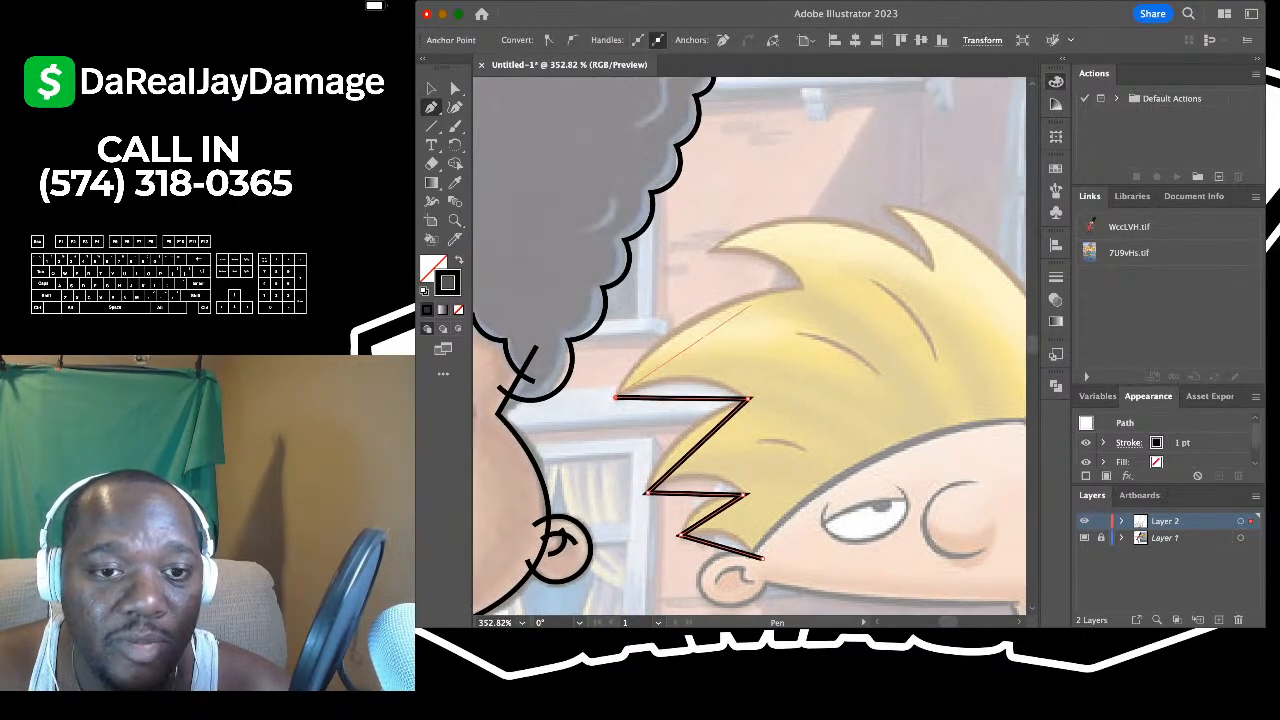
# - Continue the blond hair zigzag through the two upper spikes and end it at the left side of the blue cap
pyautogui.click(806, 285)
pyautogui.click(719, 245)
pyautogui.scroll(2, 717, 248)
pyautogui.hscroll(3, 717, 248)
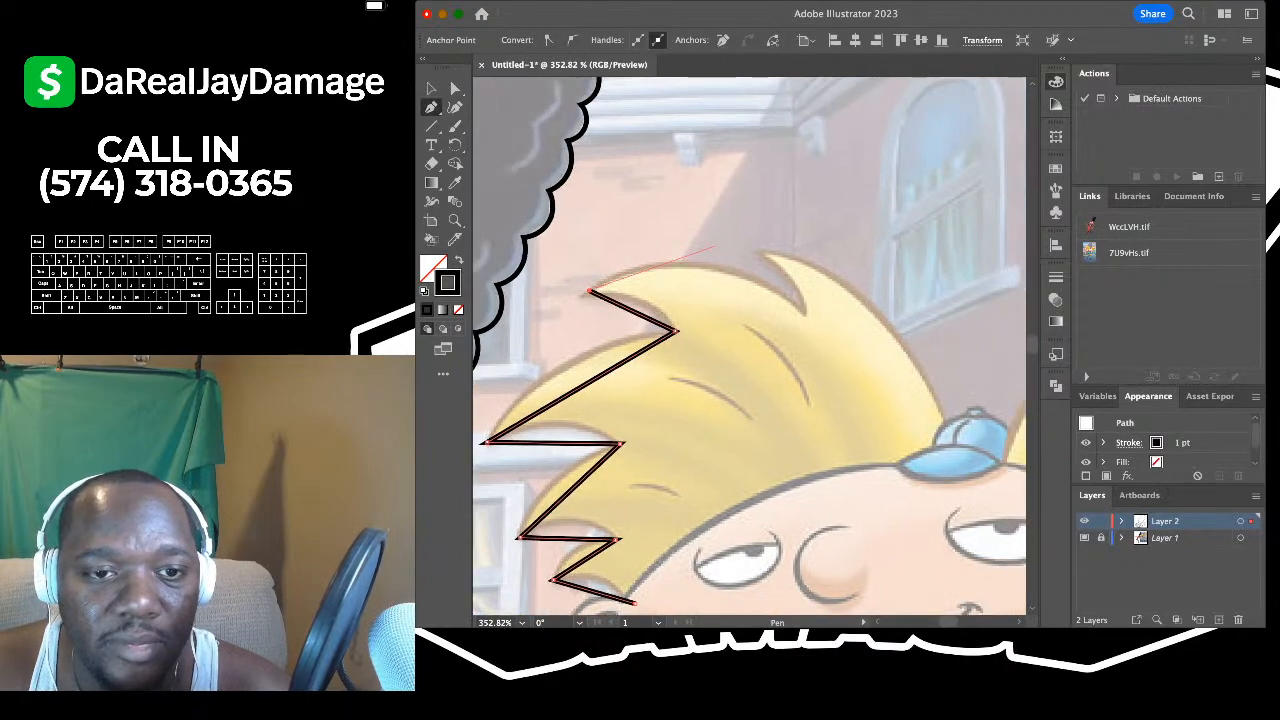
pyautogui.click(808, 316)
pyautogui.click(758, 250)
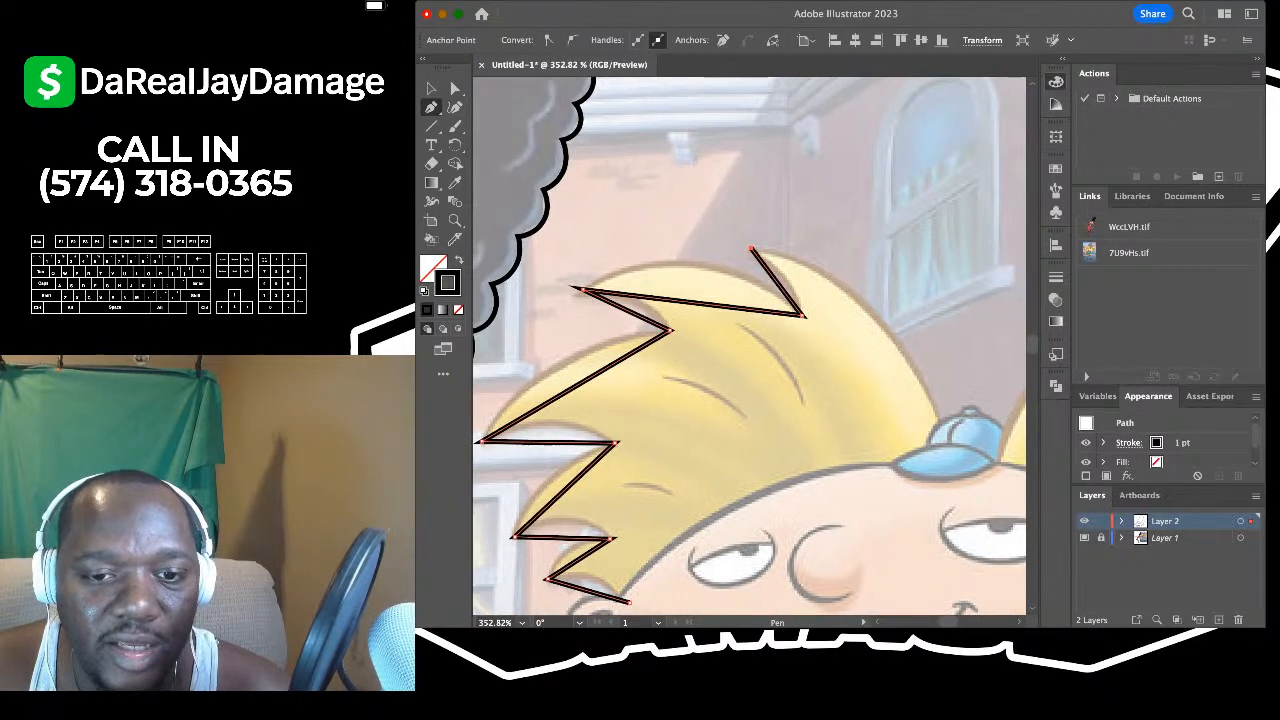
pyautogui.hscroll(3, 758, 250)
pyautogui.scroll(-1, 758, 250)
pyautogui.click(850, 398)
pyautogui.hscroll(-3, 850, 398)
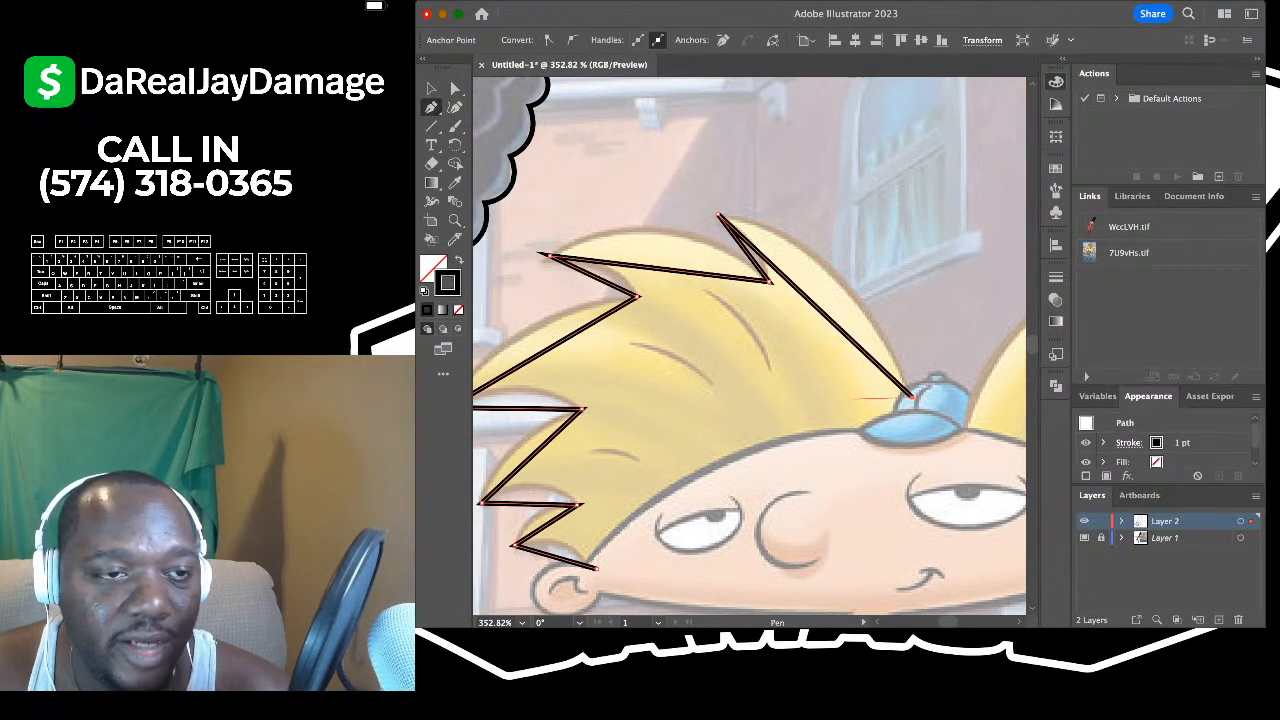
# - Bend the four blond hair segments forming the two upper spikes beside the cap to the reference curves with the Curvature tool
pyautogui.hotkey('shift', '~')
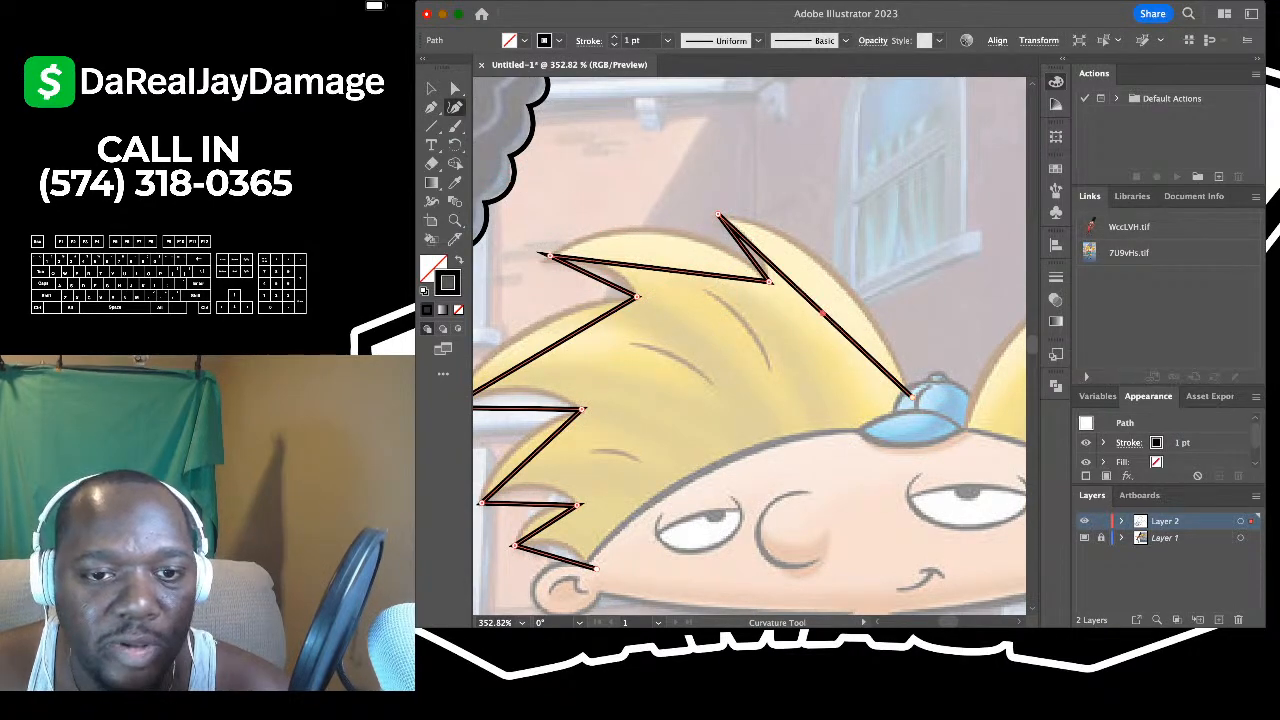
pyautogui.moveTo(814, 304); pyautogui.dragTo(828, 265)
pyautogui.hscroll(-4, 828, 265)
pyautogui.scroll(1, 828, 265)
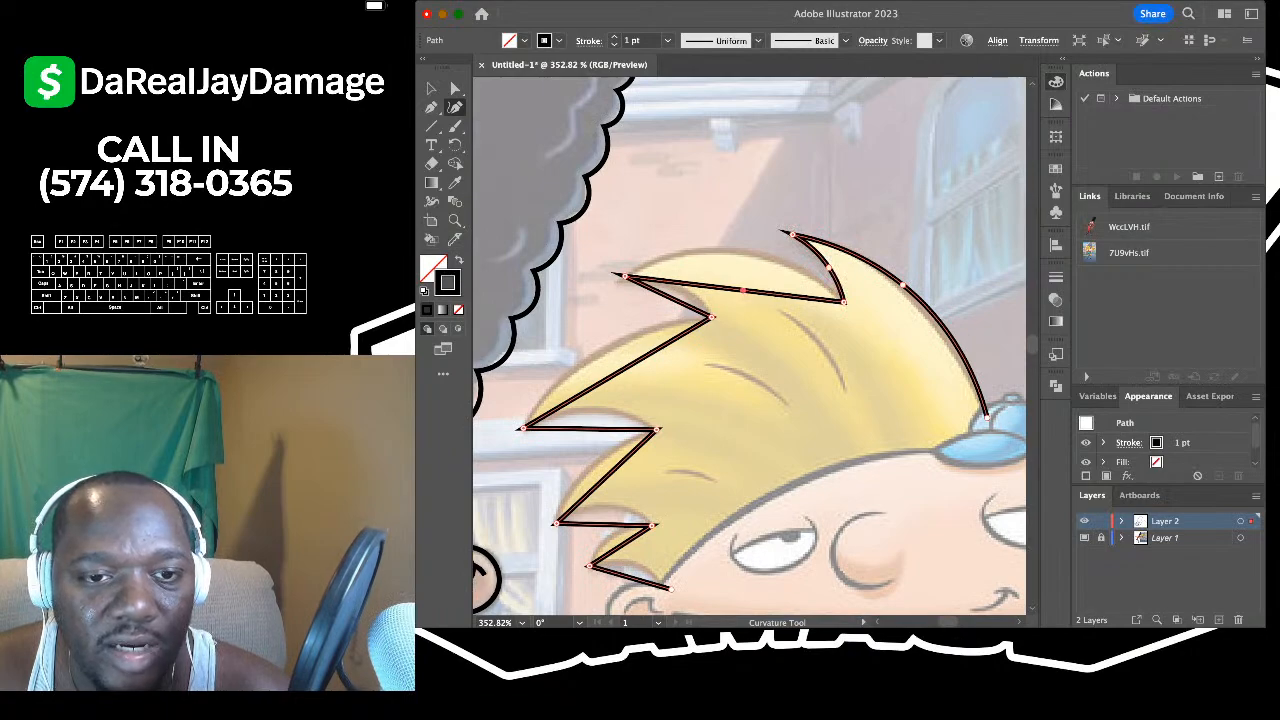
pyautogui.moveTo(743, 290); pyautogui.dragTo(755, 250)
pyautogui.moveTo(678, 301); pyautogui.dragTo(782, 226)
# - Curve the remaining six segments of the three lower left blond spikes, down to the point above the ear, to match the reference
pyautogui.moveTo(701, 302); pyautogui.dragTo(688, 278)
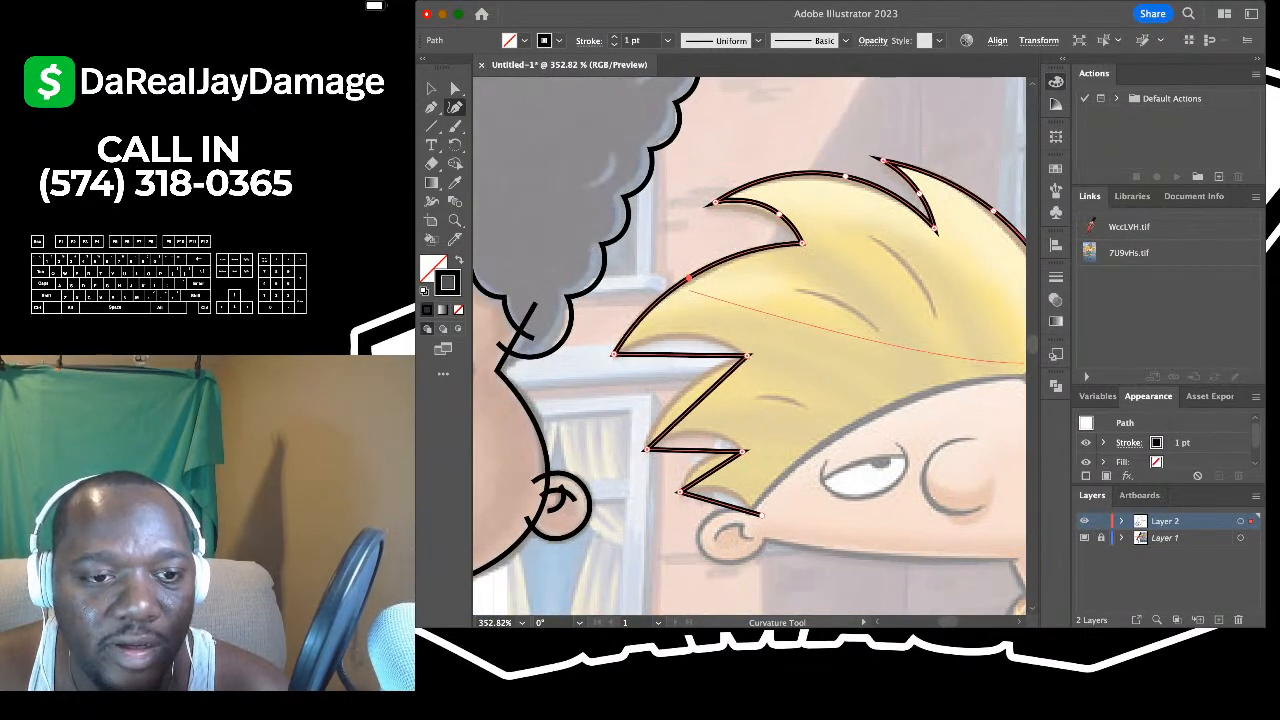
pyautogui.moveTo(691, 355); pyautogui.dragTo(692, 338)
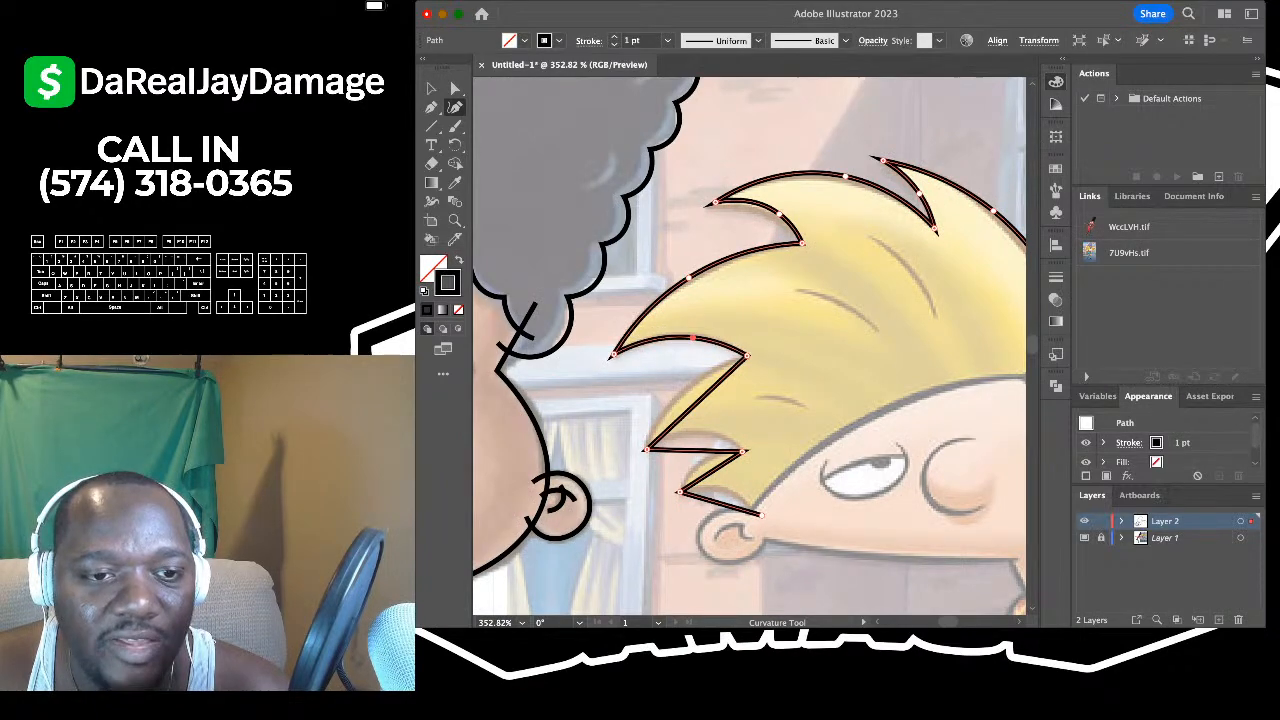
pyautogui.moveTo(696, 400); pyautogui.dragTo(699, 310)
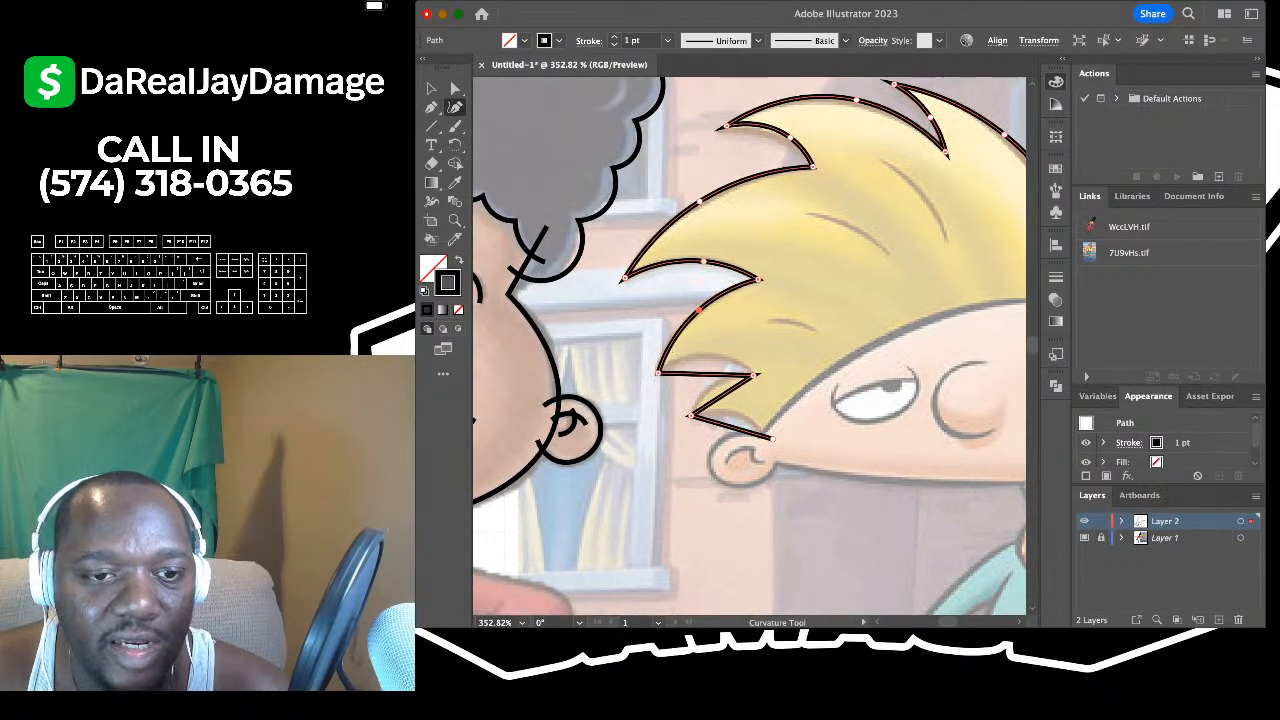
pyautogui.moveTo(706, 374)
pyautogui.mouseDown()
pyautogui.moveTo(711, 357)
pyautogui.moveTo(715, 386)
pyautogui.mouseUp()
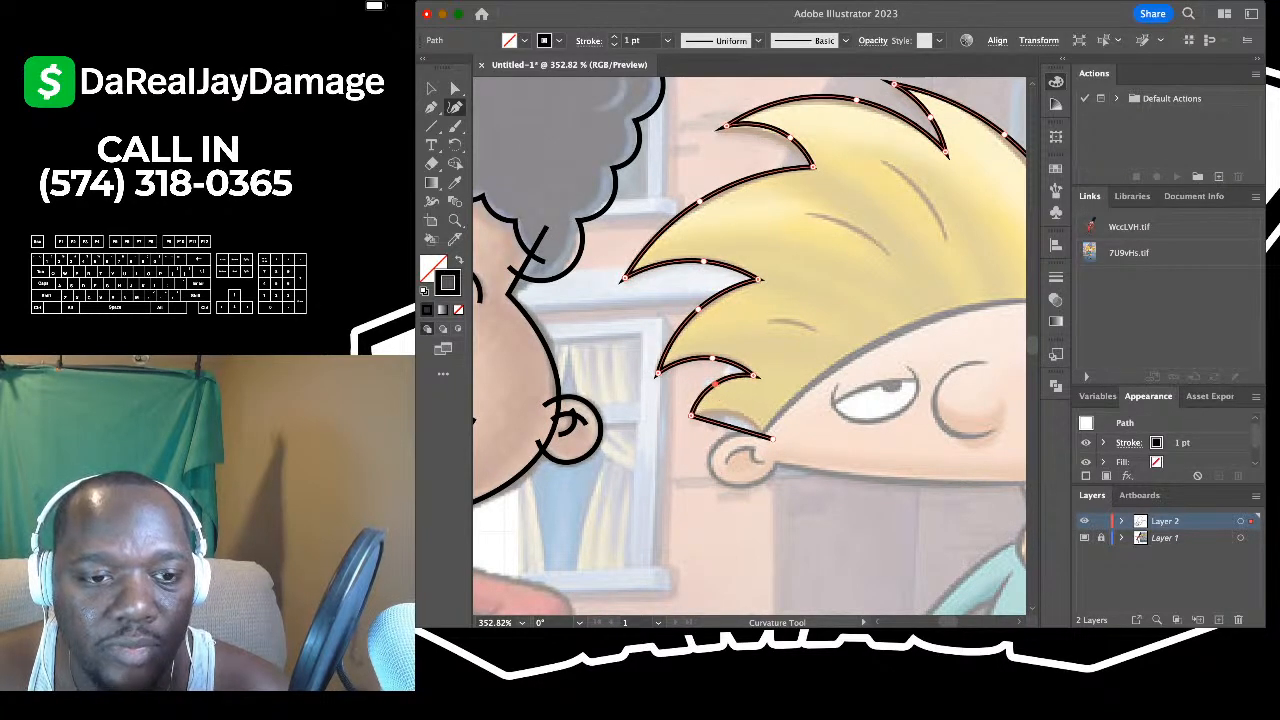
pyautogui.scroll(3, 715, 386)
pyautogui.moveTo(744, 460); pyautogui.dragTo(744, 433)
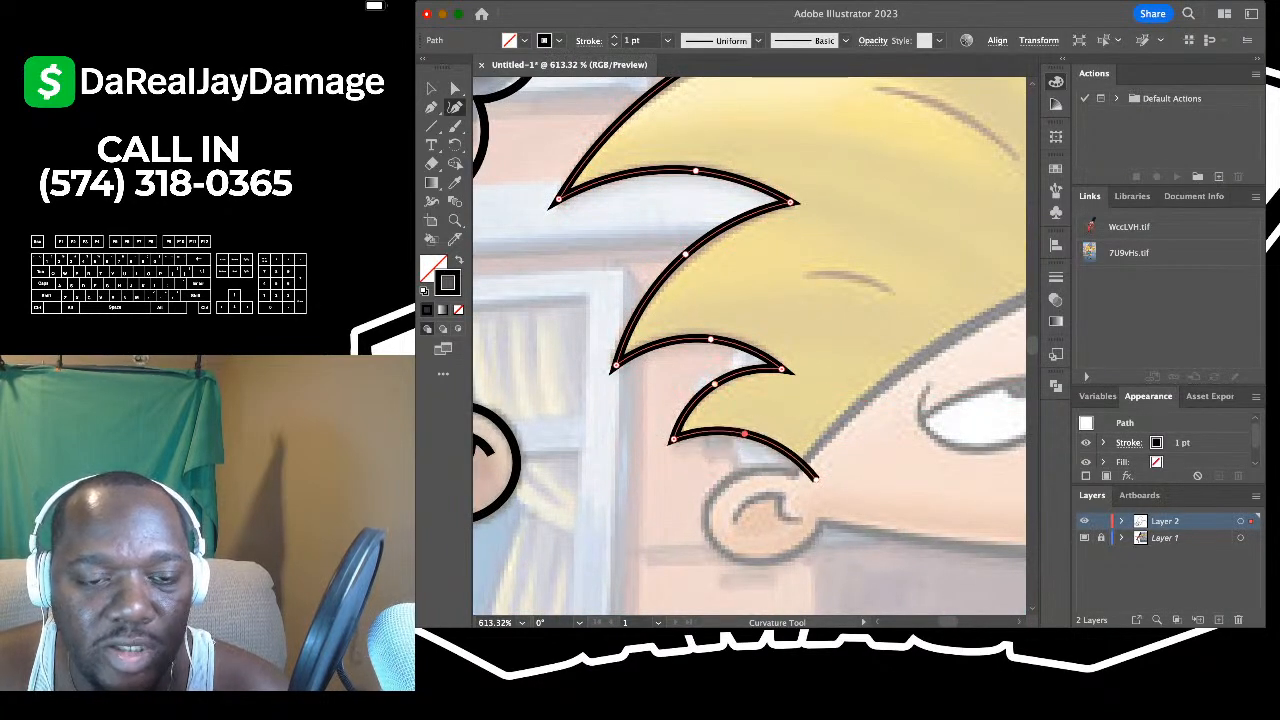
# - Finish the left hair tuft's outline at the ear and clear the selection
pyautogui.scroll(-3, 744, 433)
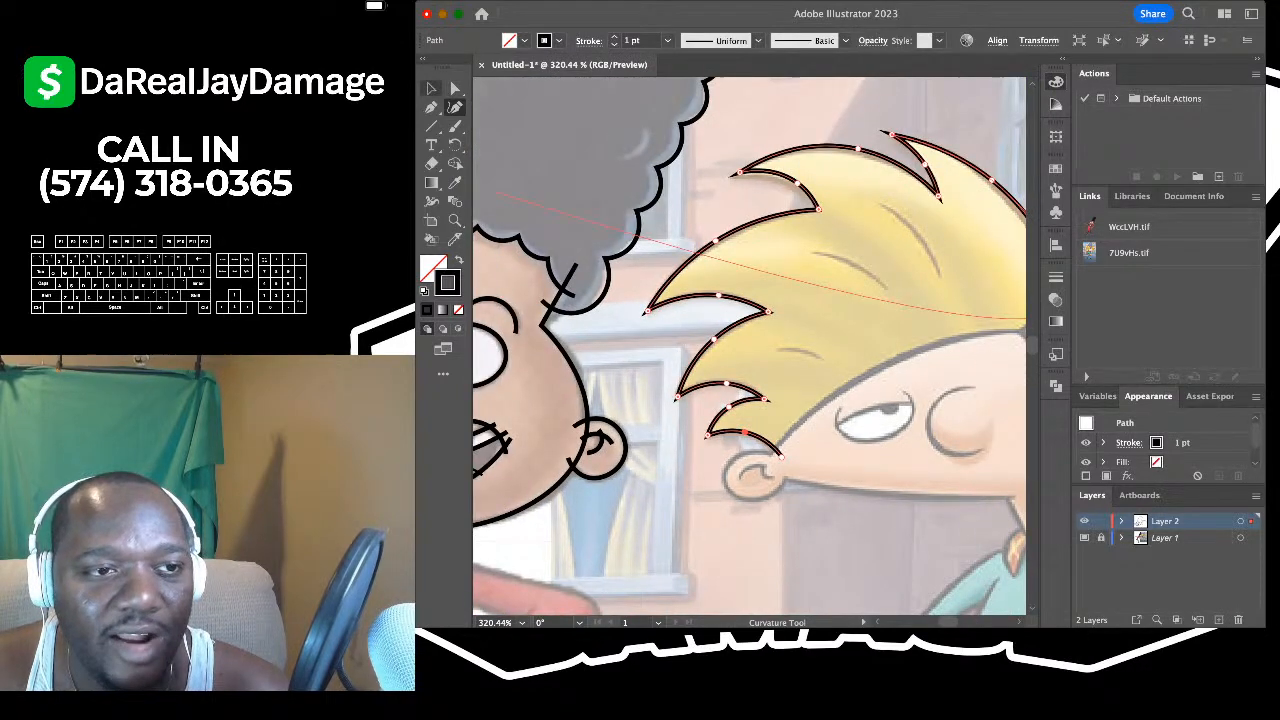
pyautogui.press('v')
pyautogui.press('super+shift+a')
# - Trace the outer edge of the right hair tuft from the cap to the first spike's tip with the Curvature tool
pyautogui.hscroll(8, 749, 346)
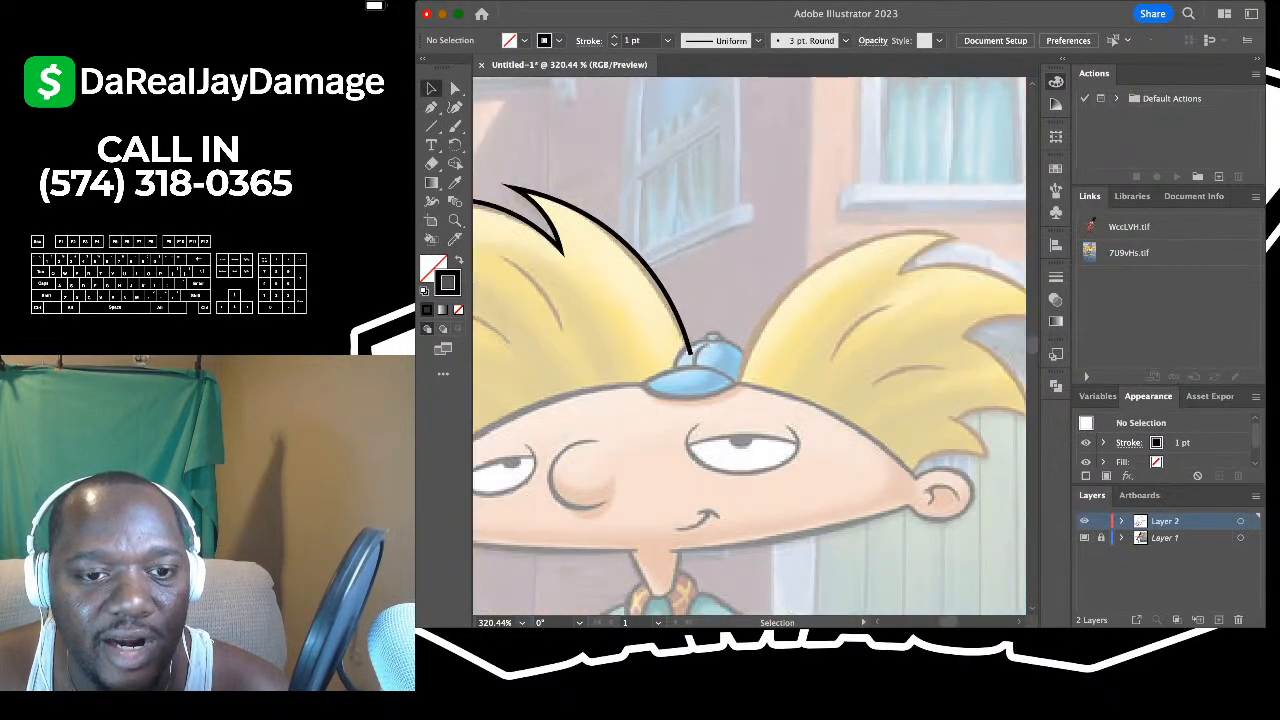
pyautogui.hotkey('shift', '`')
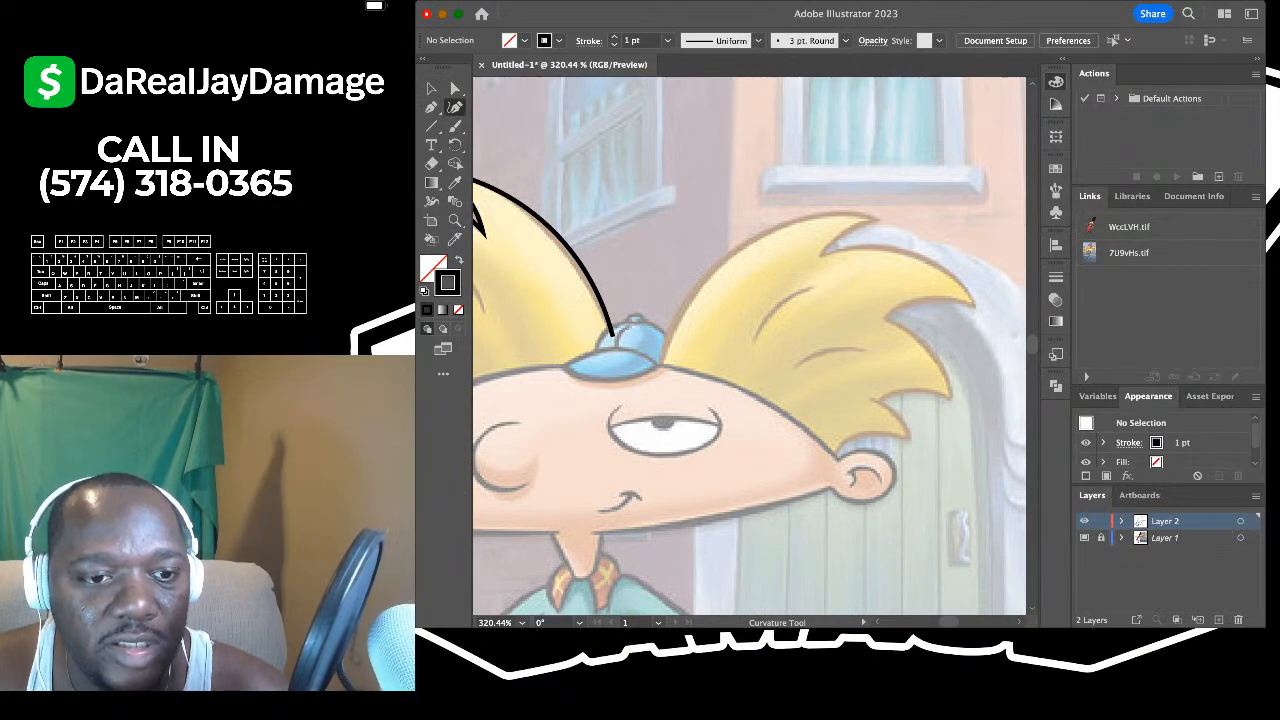
pyautogui.click(658, 373)
pyautogui.moveTo(658, 373); pyautogui.dragTo(592, 468)
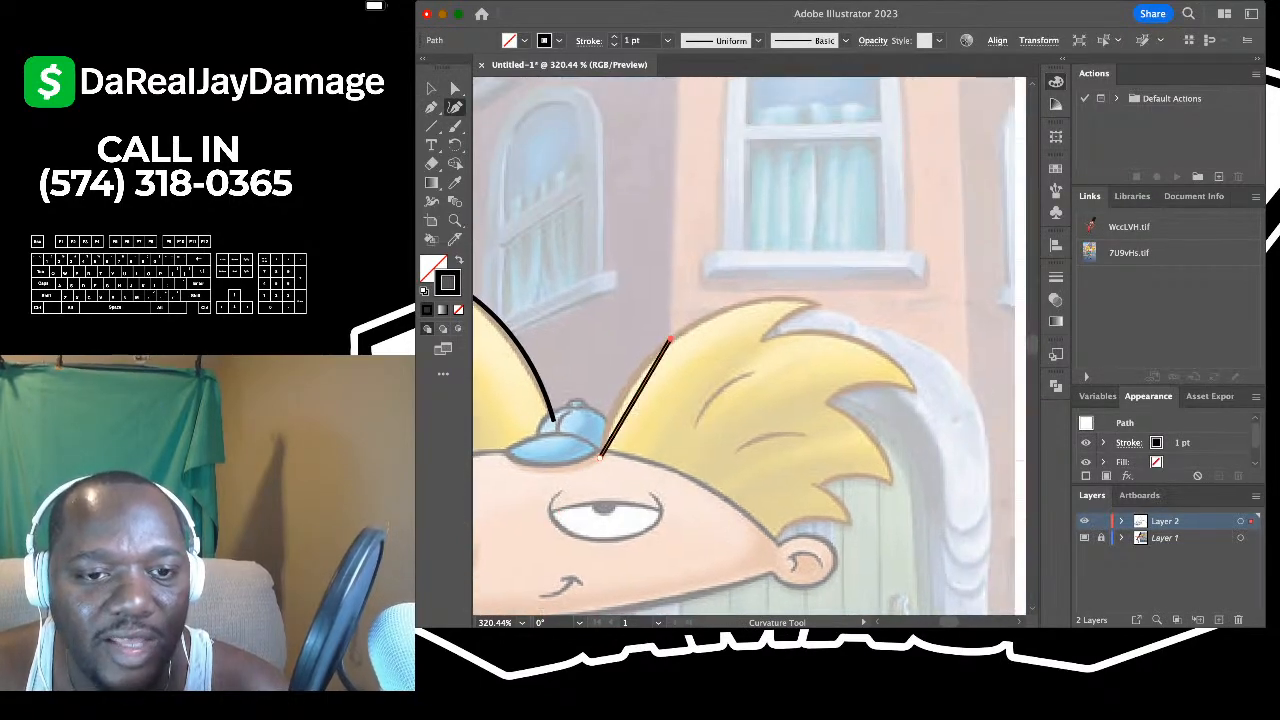
pyautogui.click(668, 342)
pyautogui.click(816, 300)
# - Continue the right hair path with straight Pen segments through each spike's tip and notch down to the ear
pyautogui.press('p')
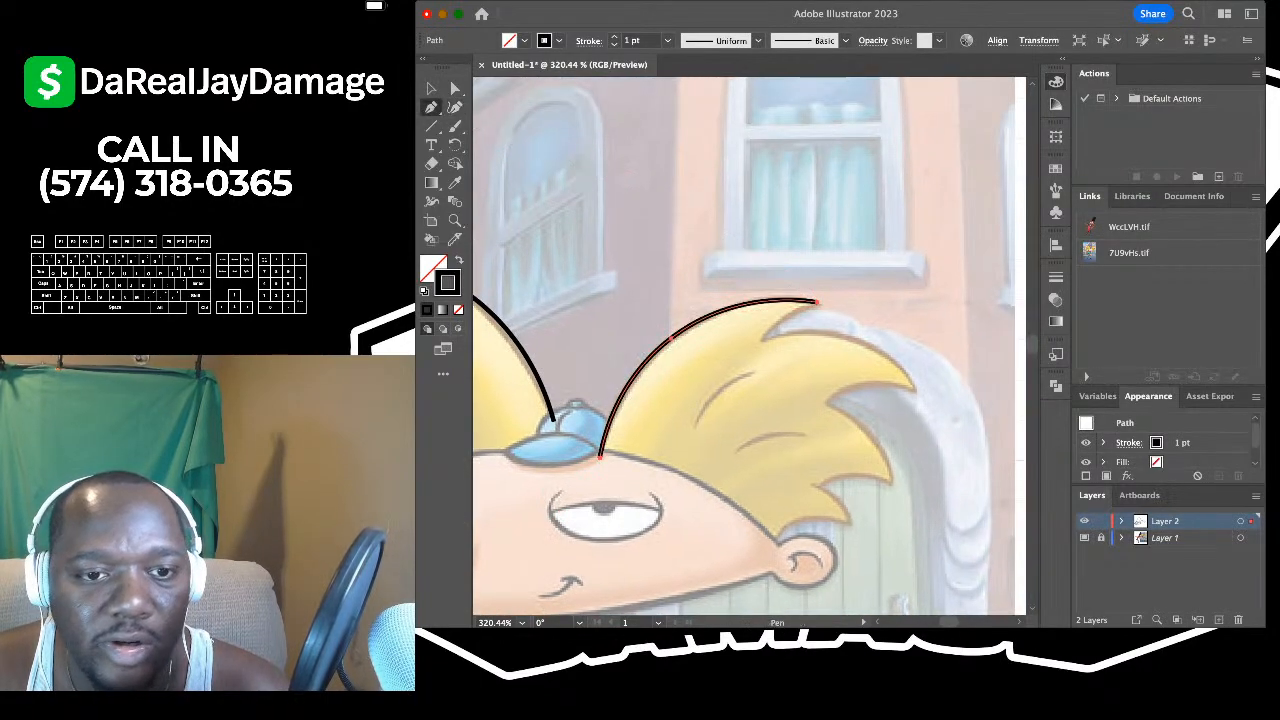
pyautogui.click(816, 300)
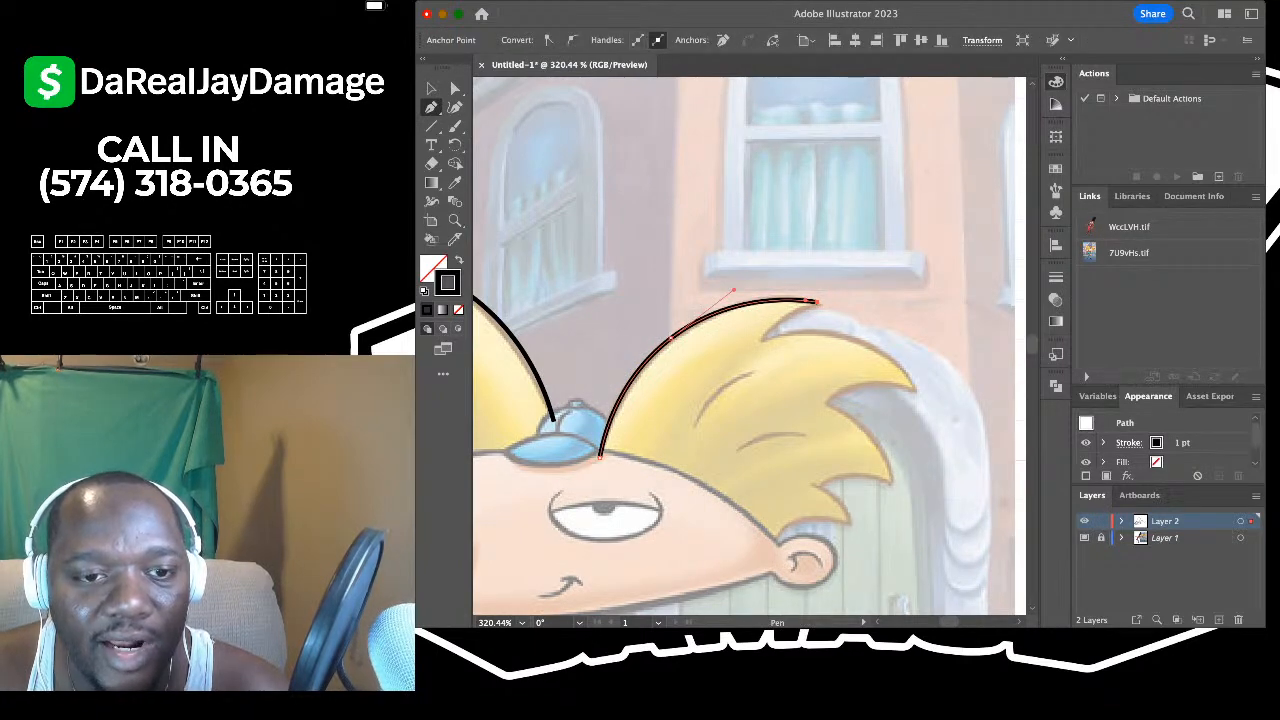
pyautogui.click(762, 340)
pyautogui.click(913, 386)
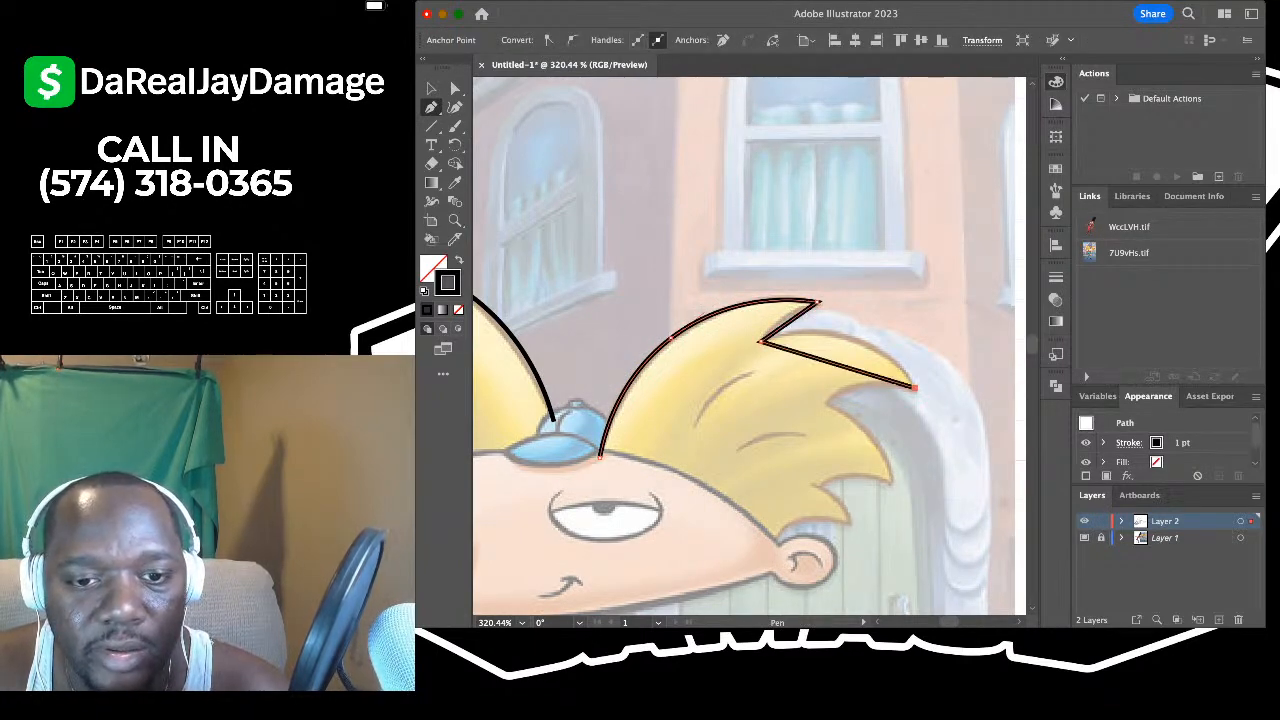
pyautogui.click(826, 401)
pyautogui.click(894, 485)
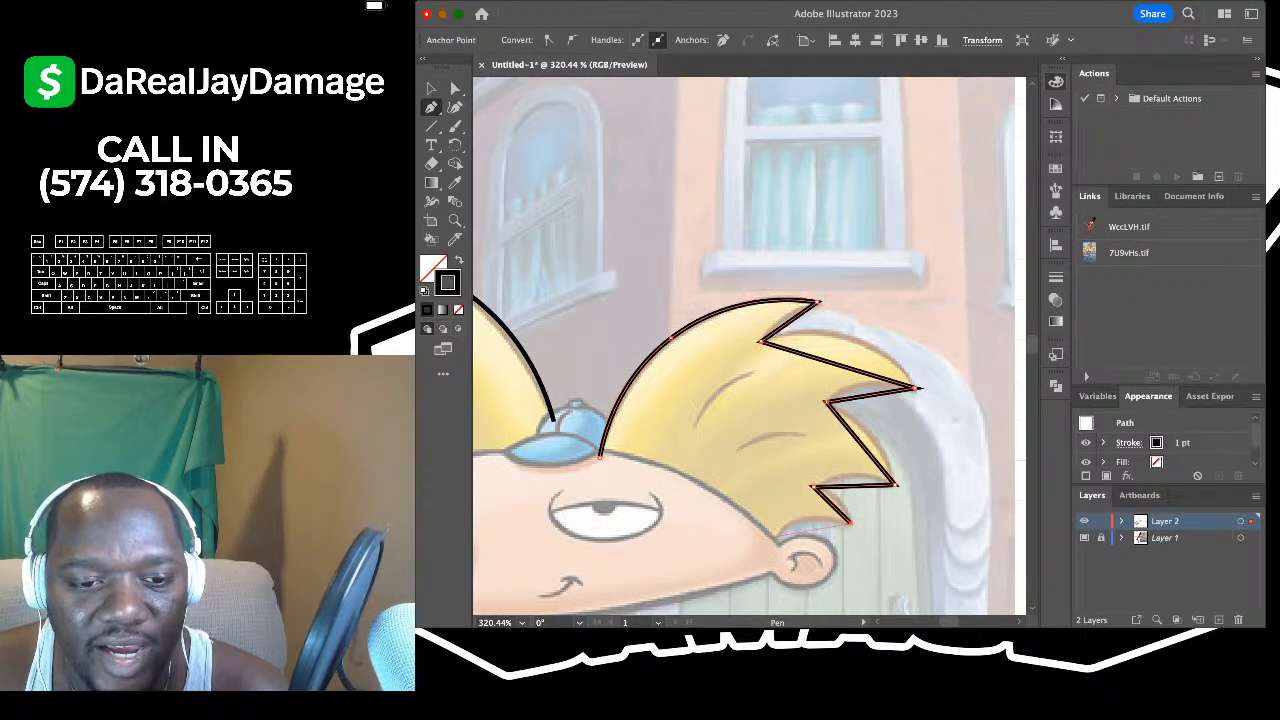
pyautogui.click(755, 547)
# - Bend the straight spike segments to follow the right hair tuft's curves with the Curvature tool, and deselect the path
pyautogui.hotkey('shift', '`')
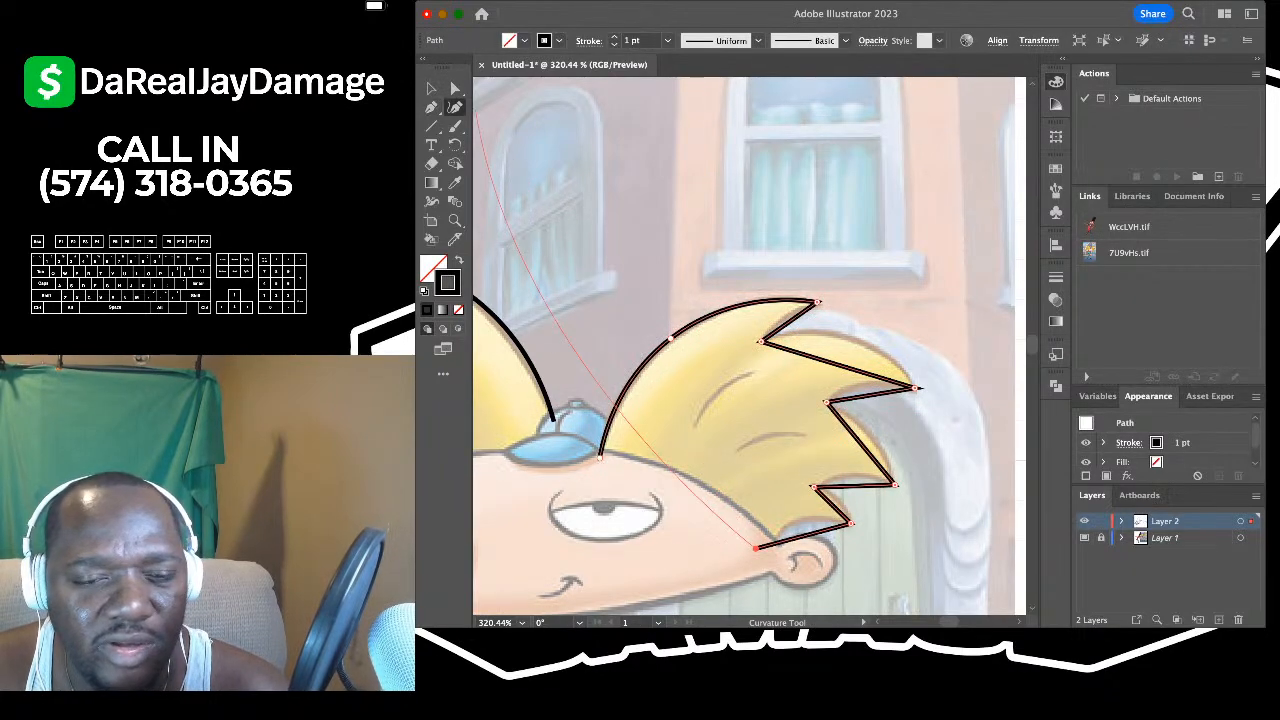
pyautogui.moveTo(838, 364); pyautogui.dragTo(866, 344)
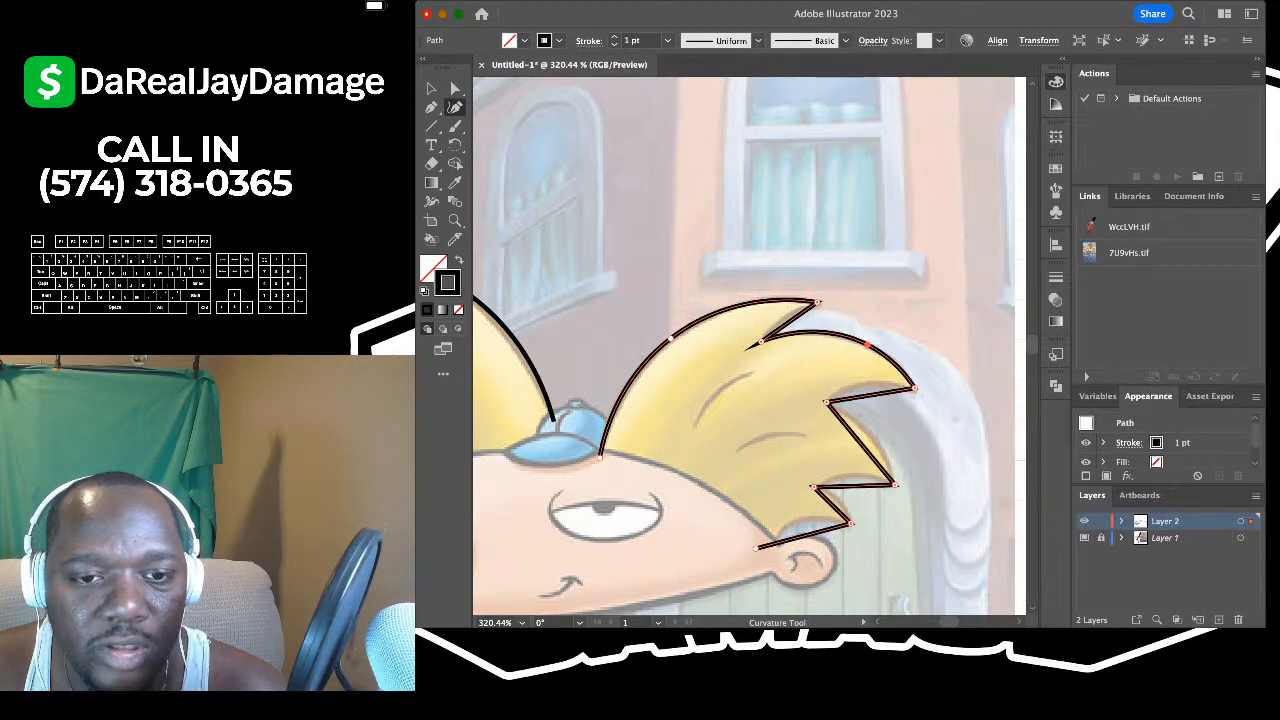
pyautogui.moveTo(866, 396); pyautogui.dragTo(865, 382)
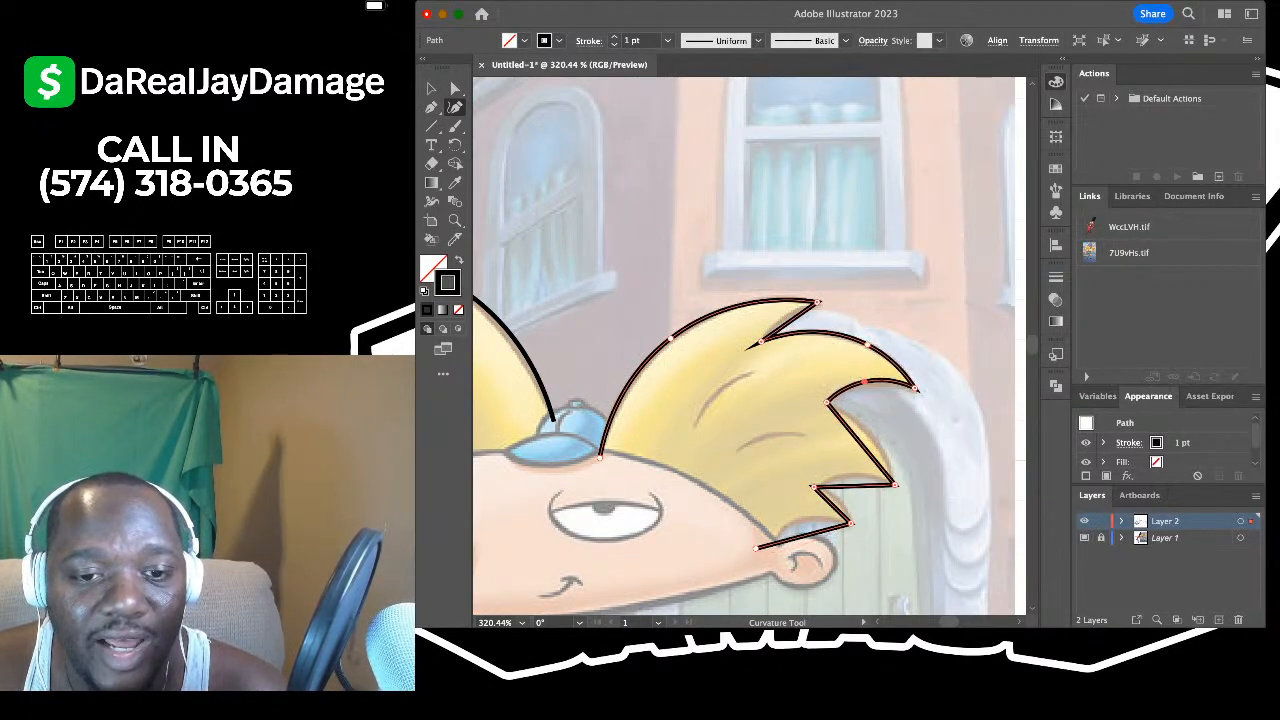
pyautogui.moveTo(861, 443); pyautogui.dragTo(871, 435)
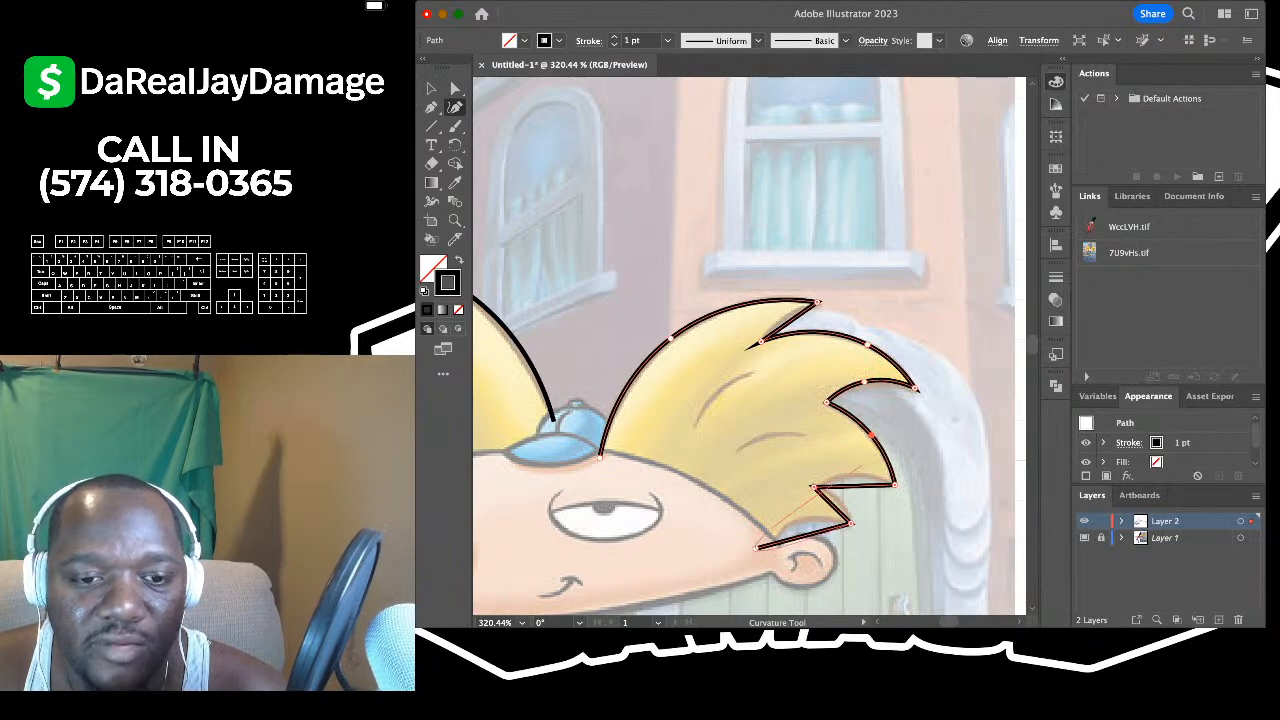
pyautogui.moveTo(858, 487); pyautogui.dragTo(816, 517)
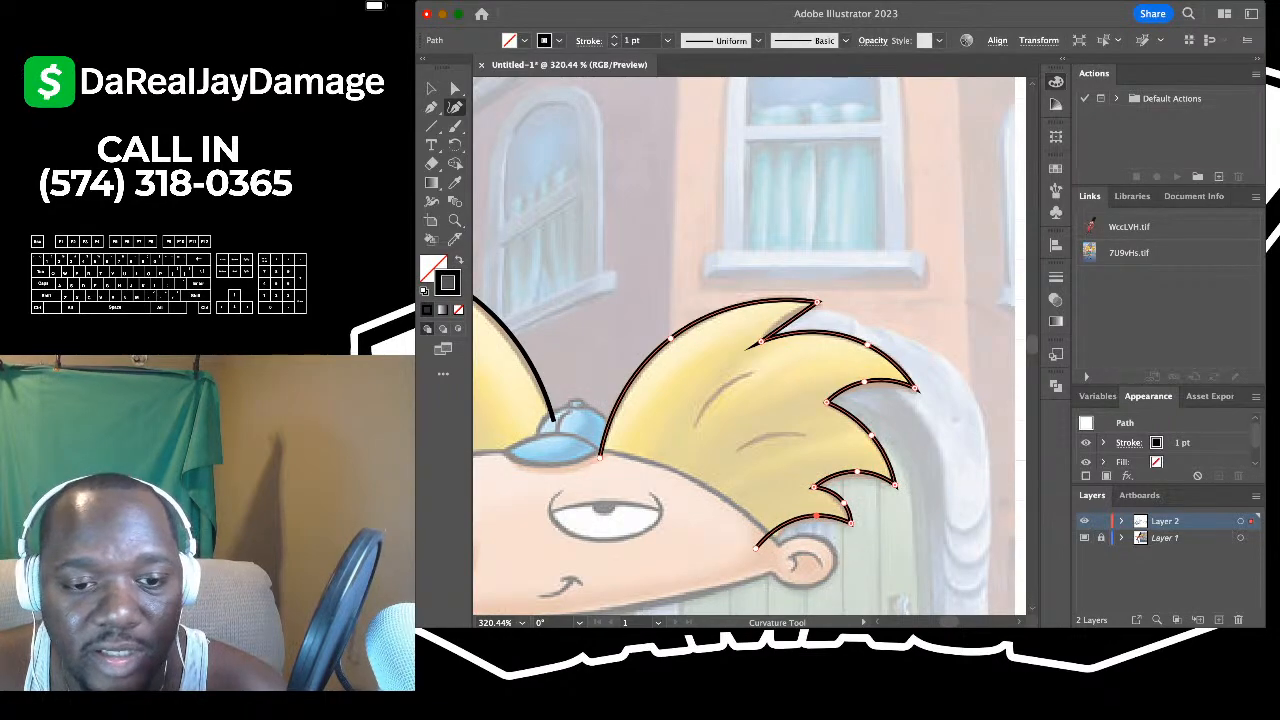
pyautogui.press('v')
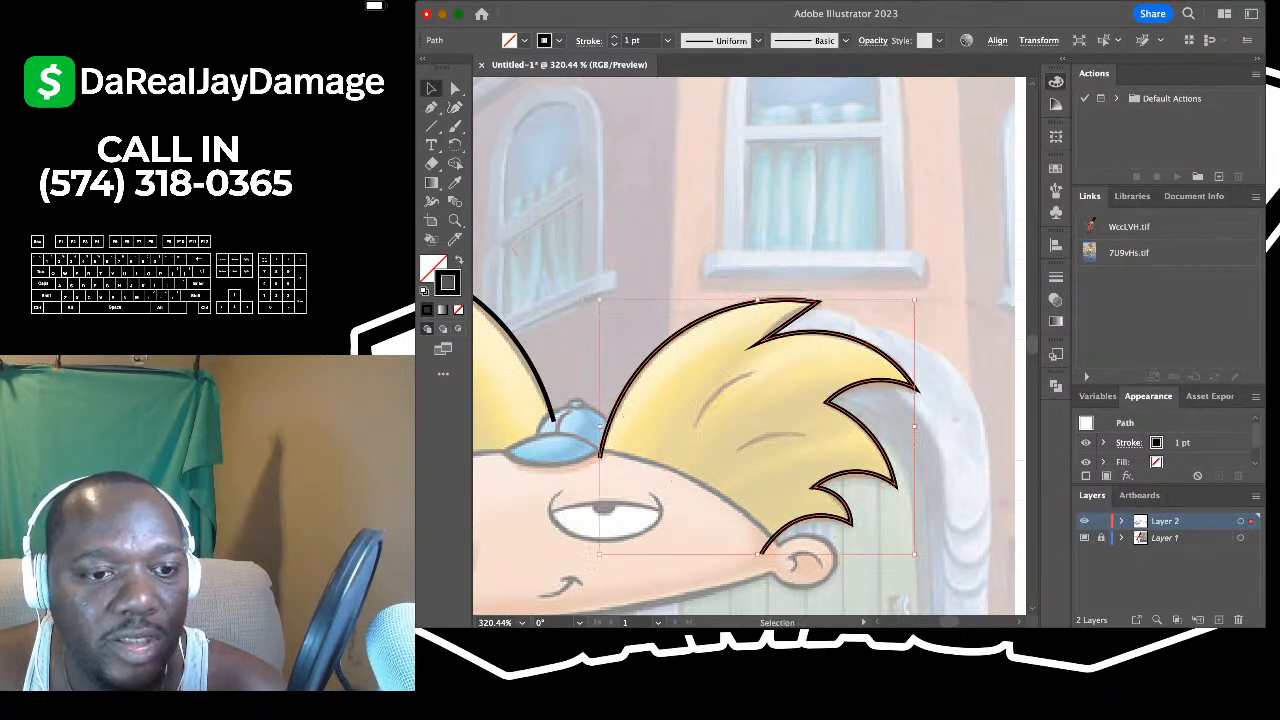
pyautogui.press('super+shift+a')
# - Trace the blue cap's dome as an open arc overlapping both hair outlines with the Curvature tool, and deselect it
pyautogui.hscroll(-2, 749, 346)
pyautogui.scroll(4, 749, 346)
pyautogui.scroll(-3, 749, 346)
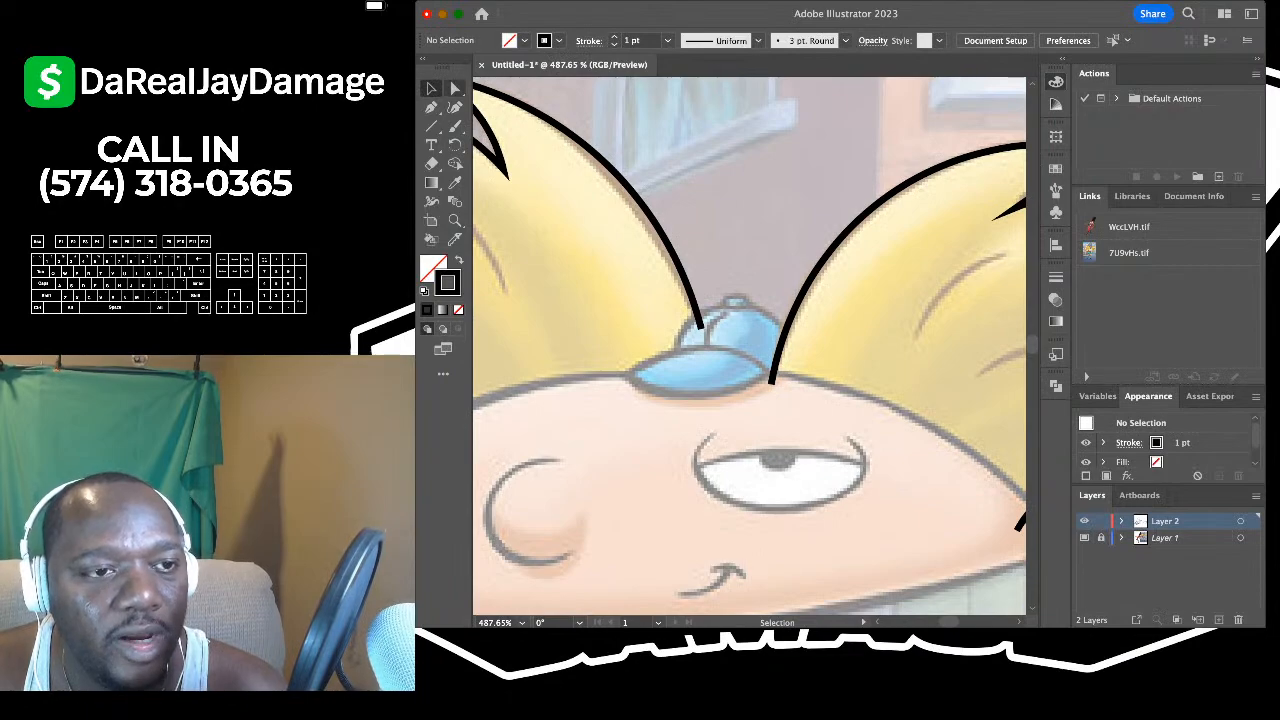
pyautogui.scroll(4, 649, 251)
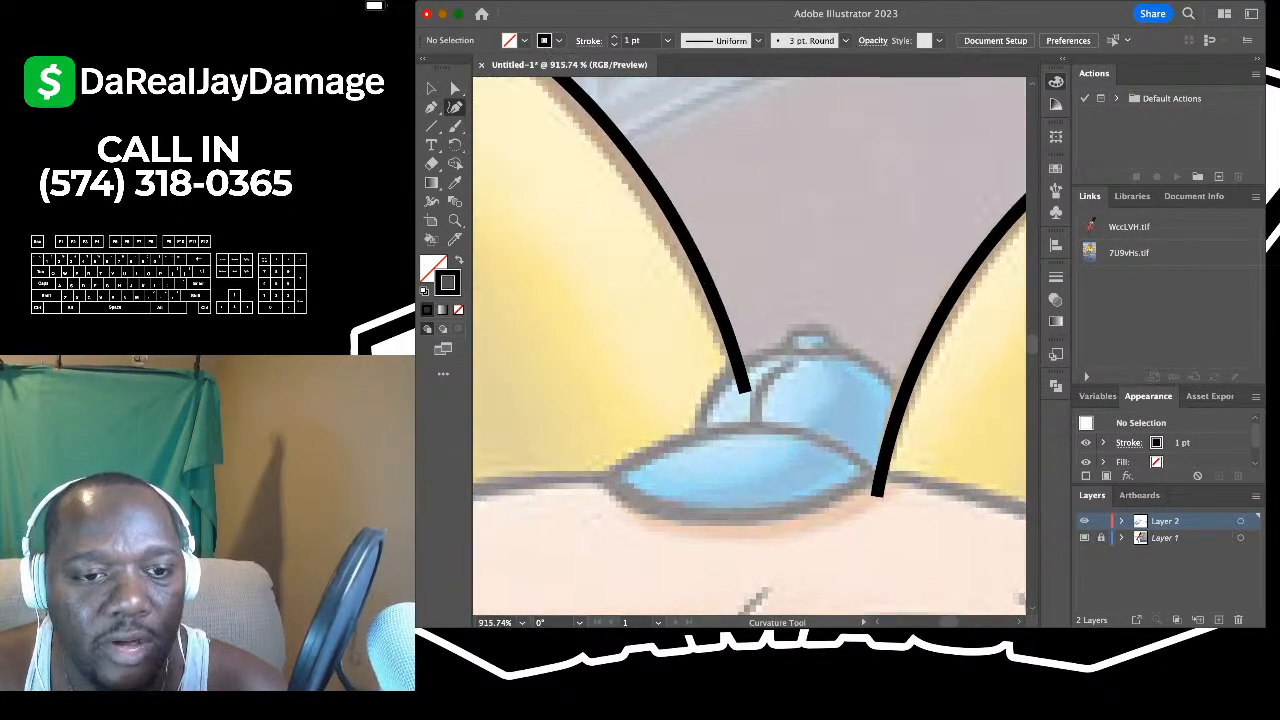
pyautogui.click(698, 456)
pyautogui.click(712, 387)
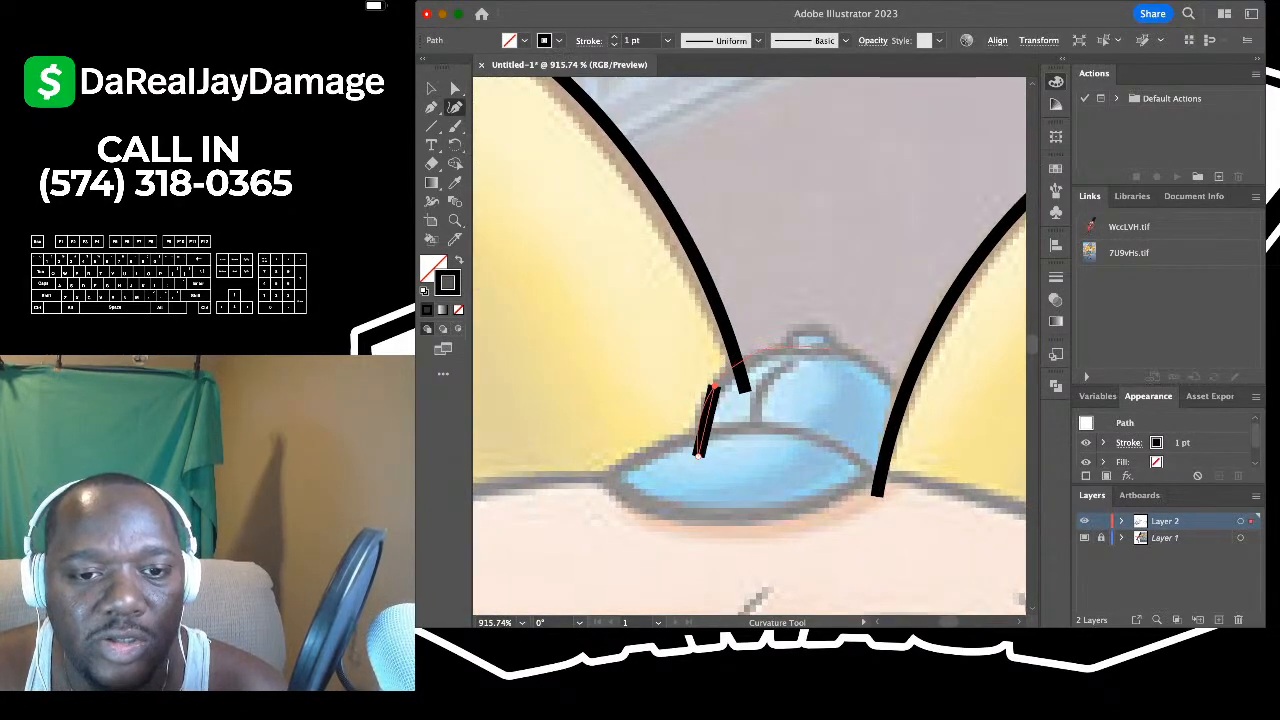
pyautogui.click(814, 347)
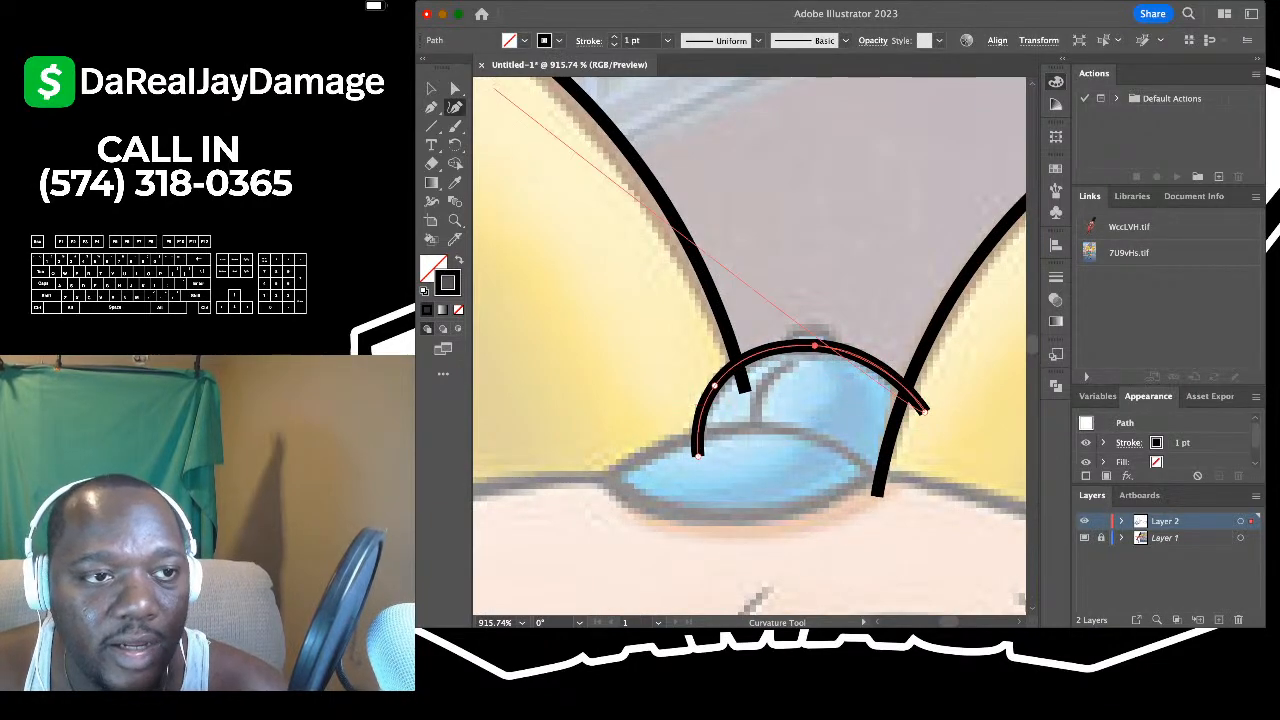
pyautogui.click(431, 88)
pyautogui.click(620, 280)
pyautogui.scroll(-3, 748, 345)
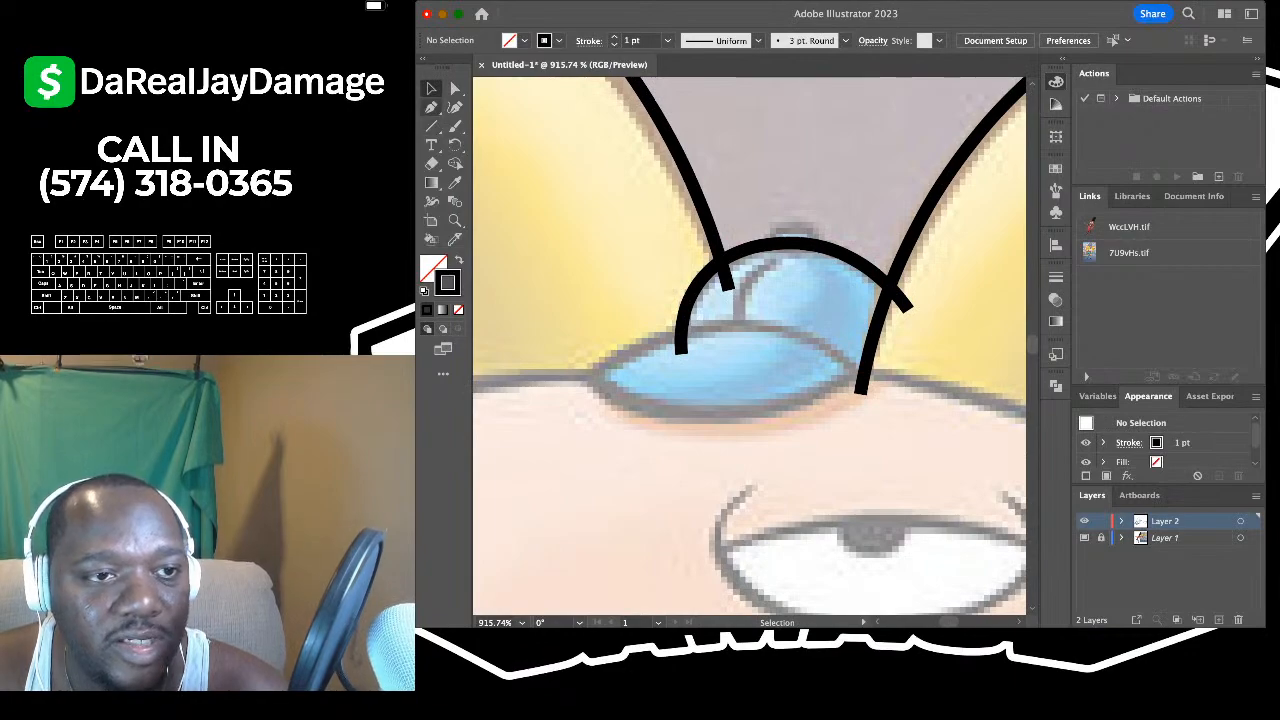
pyautogui.click(431, 107)
pyautogui.scroll(-4, 743, 320)
pyautogui.scroll(5, 743, 320)
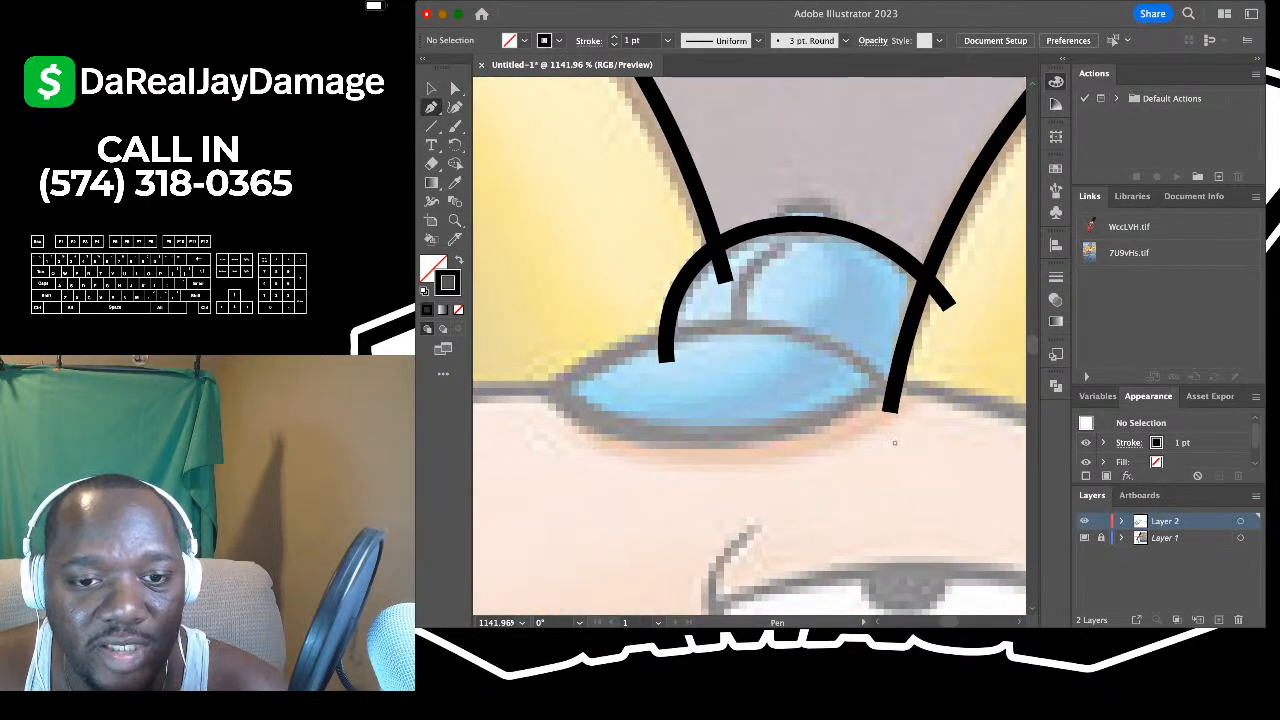
pyautogui.moveTo(912, 516); pyautogui.dragTo(914, 497)
pyautogui.press('Escape')
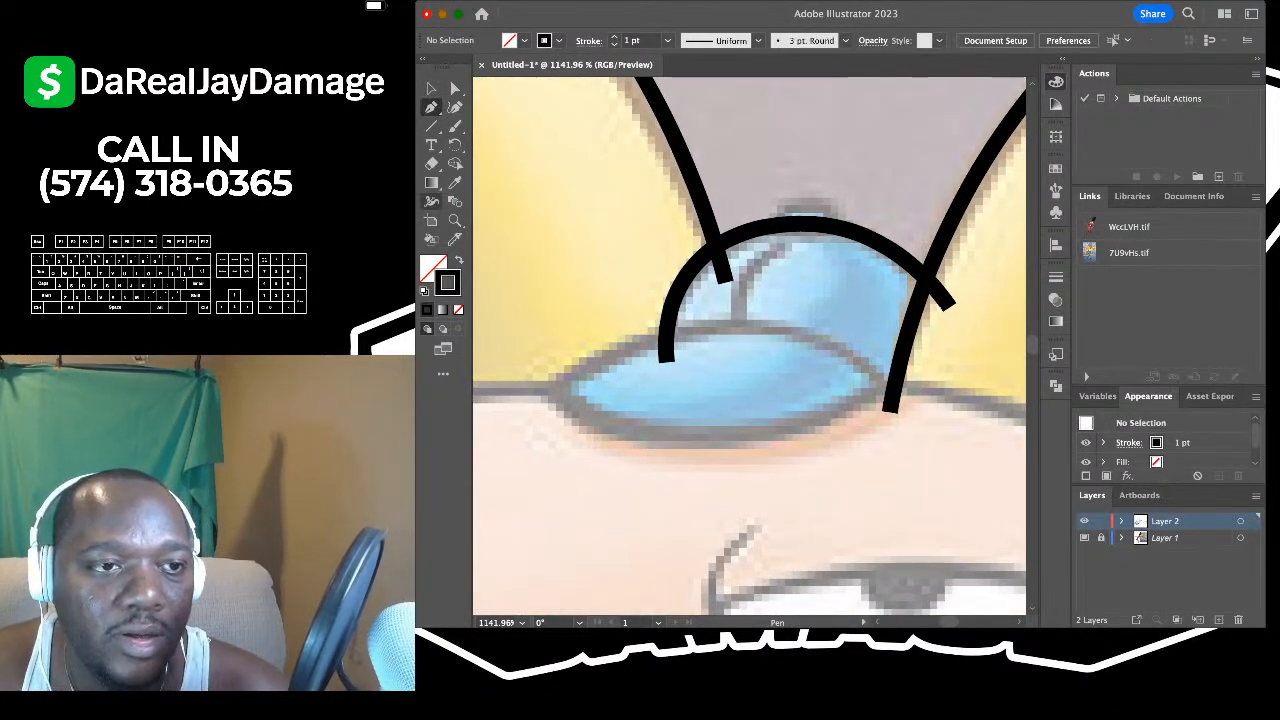
# - Trace the upper edge of the cap's brim as a curve between its two corners with the Curvature tool
pyautogui.click(455, 107)
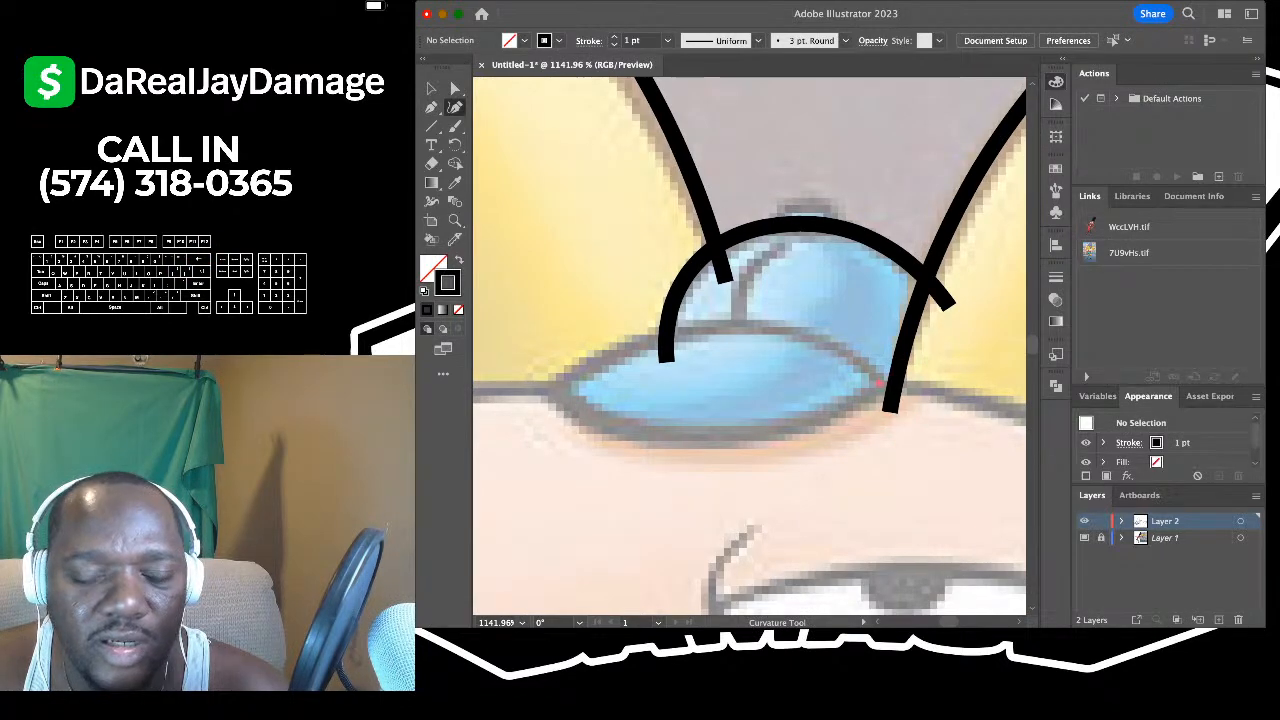
pyautogui.click(886, 386)
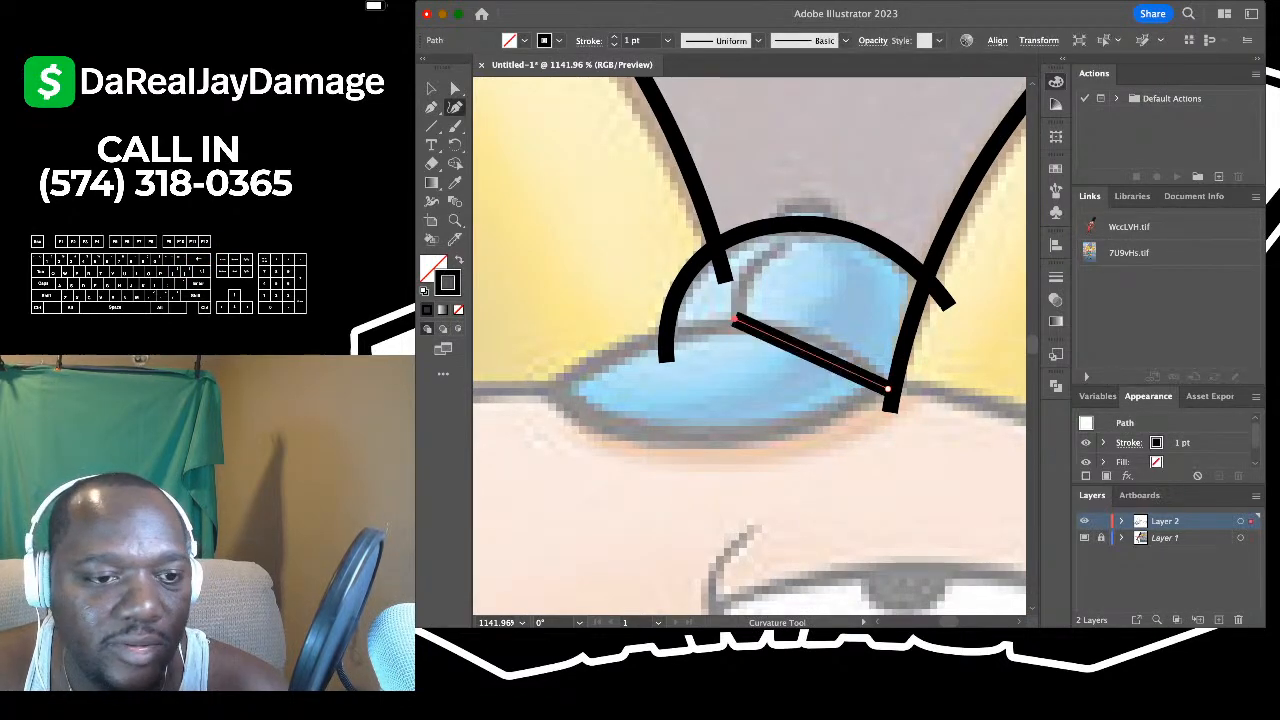
pyautogui.click(735, 320)
pyautogui.click(549, 388)
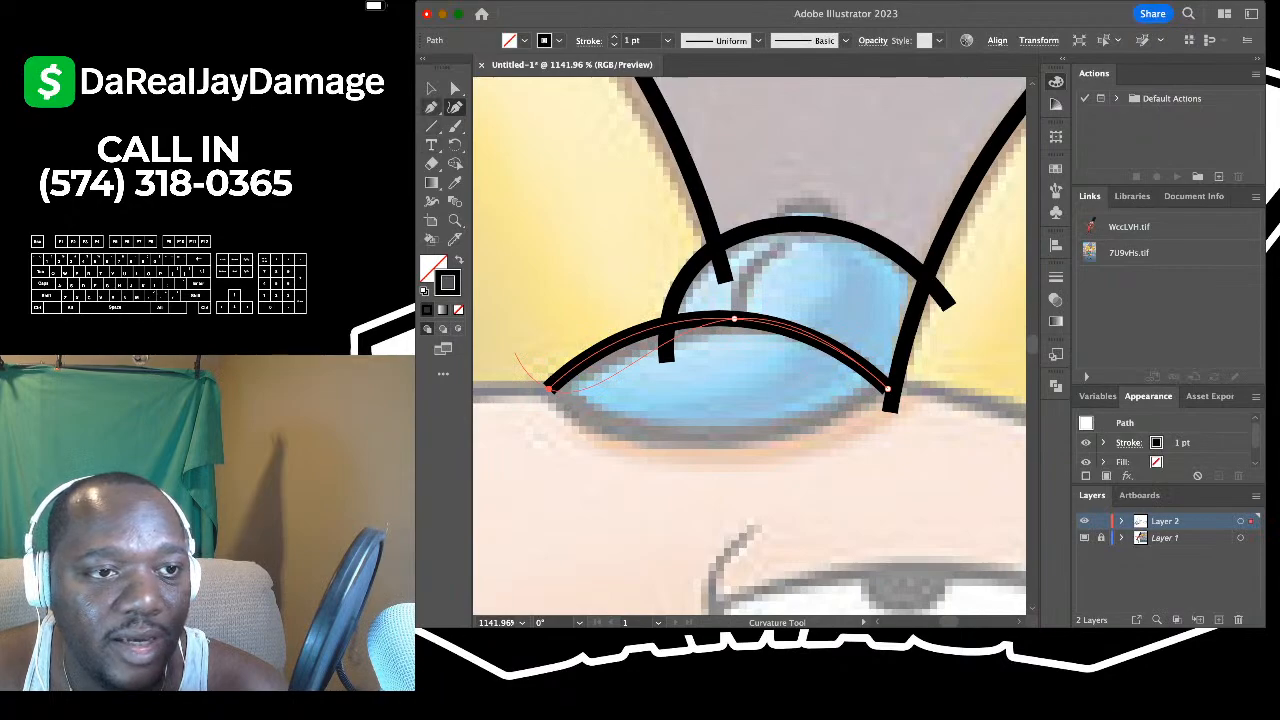
# - Close the brim path with a straight Pen segment, bend it down along the brim's lower edge, and deselect the shape
pyautogui.click(431, 107)
pyautogui.click(549, 388)
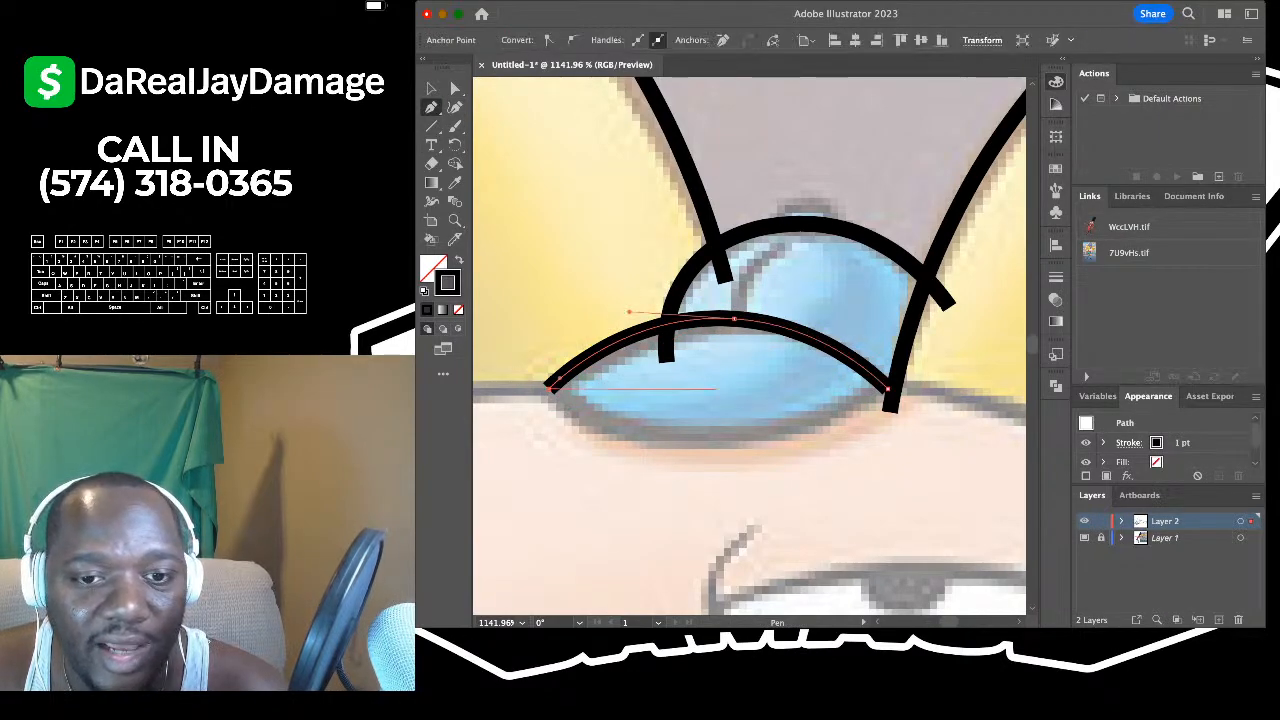
pyautogui.click(886, 386)
pyautogui.hotkey('shift', '`')
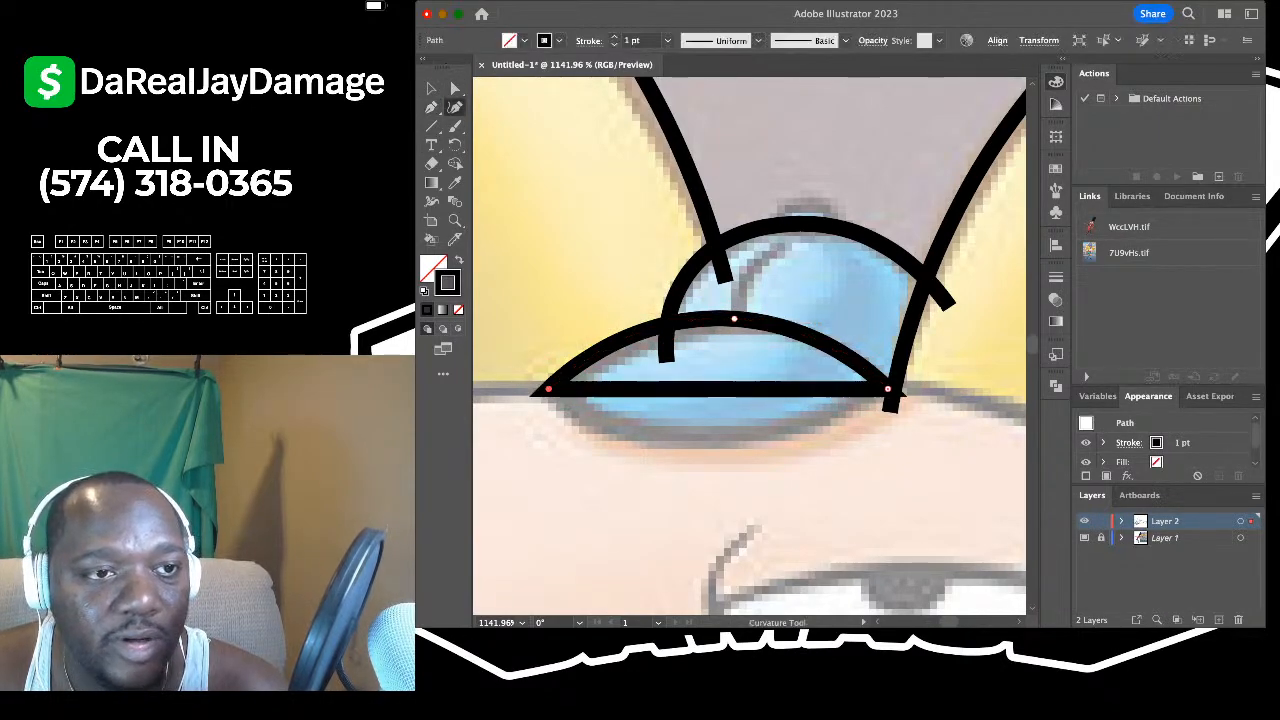
pyautogui.moveTo(707, 388); pyautogui.dragTo(699, 440)
pyautogui.scroll(-2, 699, 440)
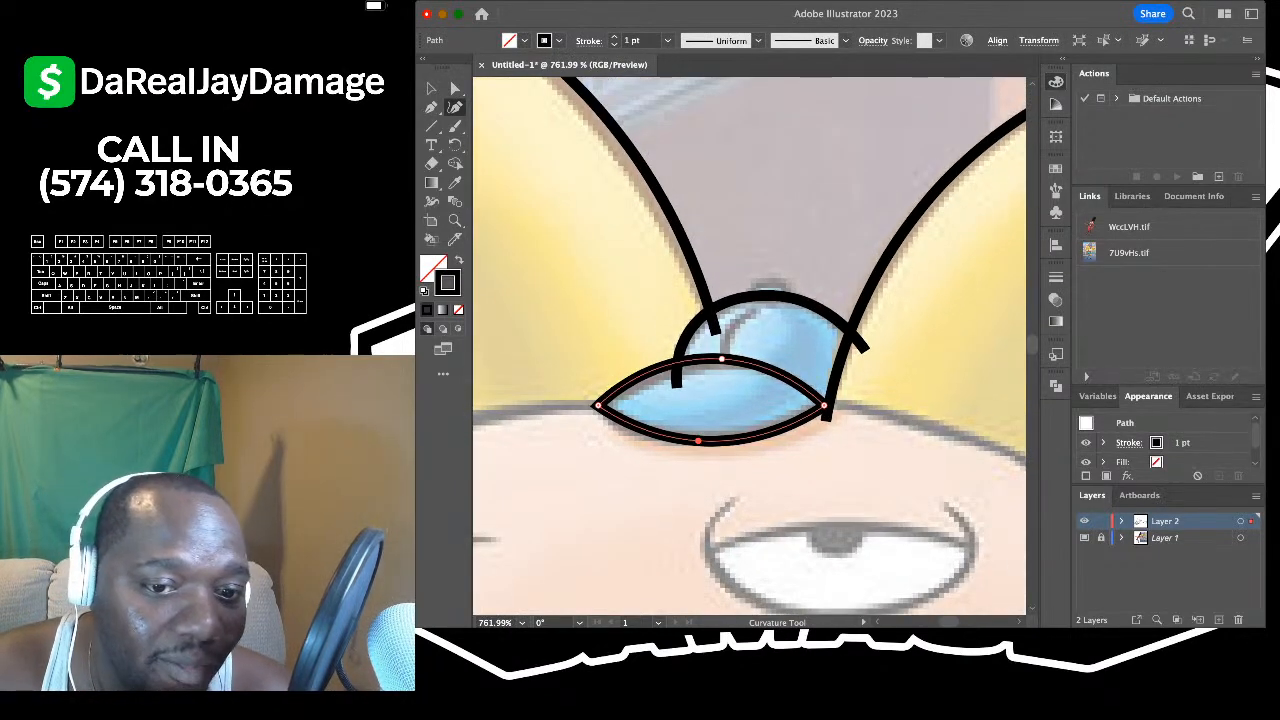
pyautogui.press('v')
pyautogui.click(916, 180)
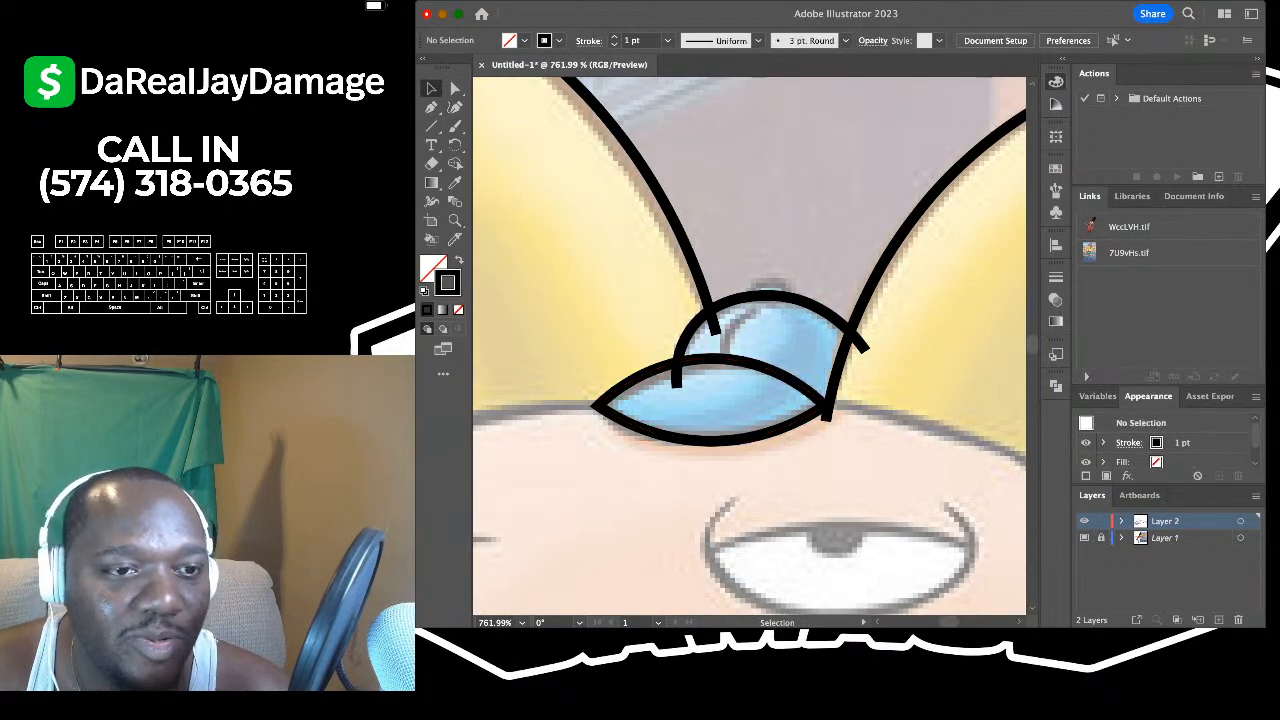
# - Draw the cap's curved panel seam from the brim up past the dome's top with the Curvature tool, and deselect it
pyautogui.hotkey('shift', '`')
pyautogui.scroll(3, 748, 377)
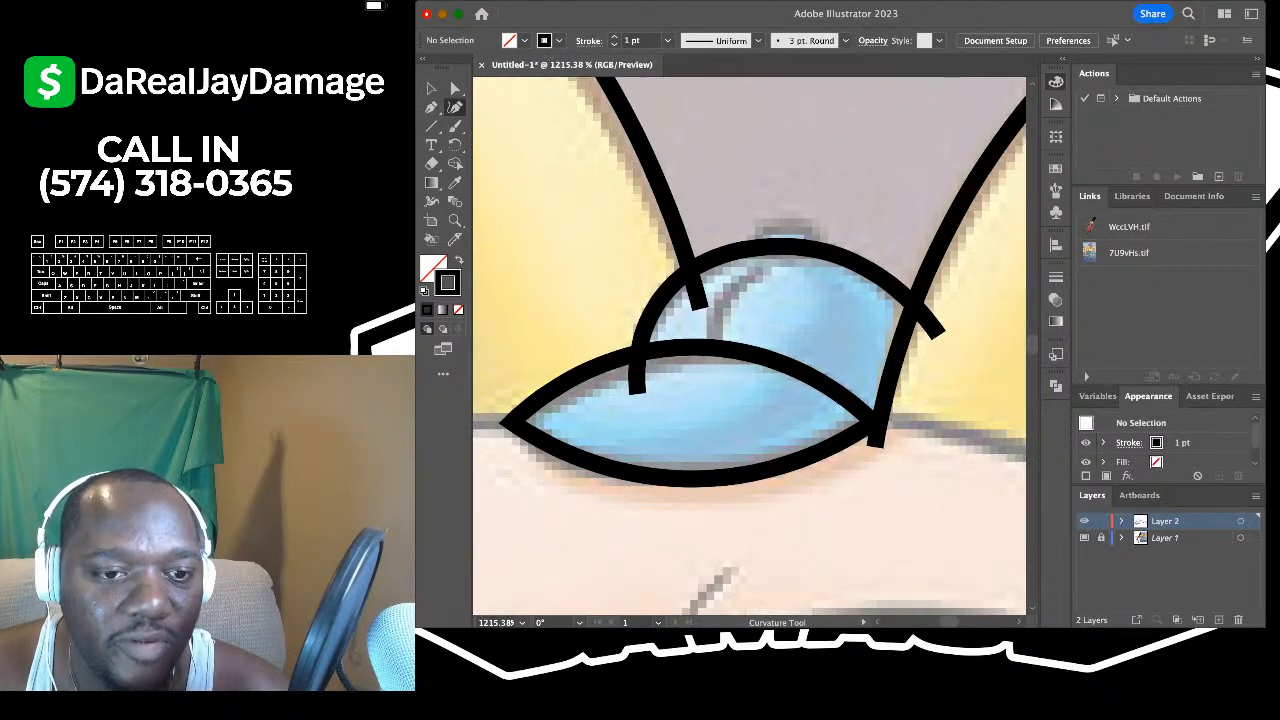
pyautogui.click(733, 370)
pyautogui.click(744, 294)
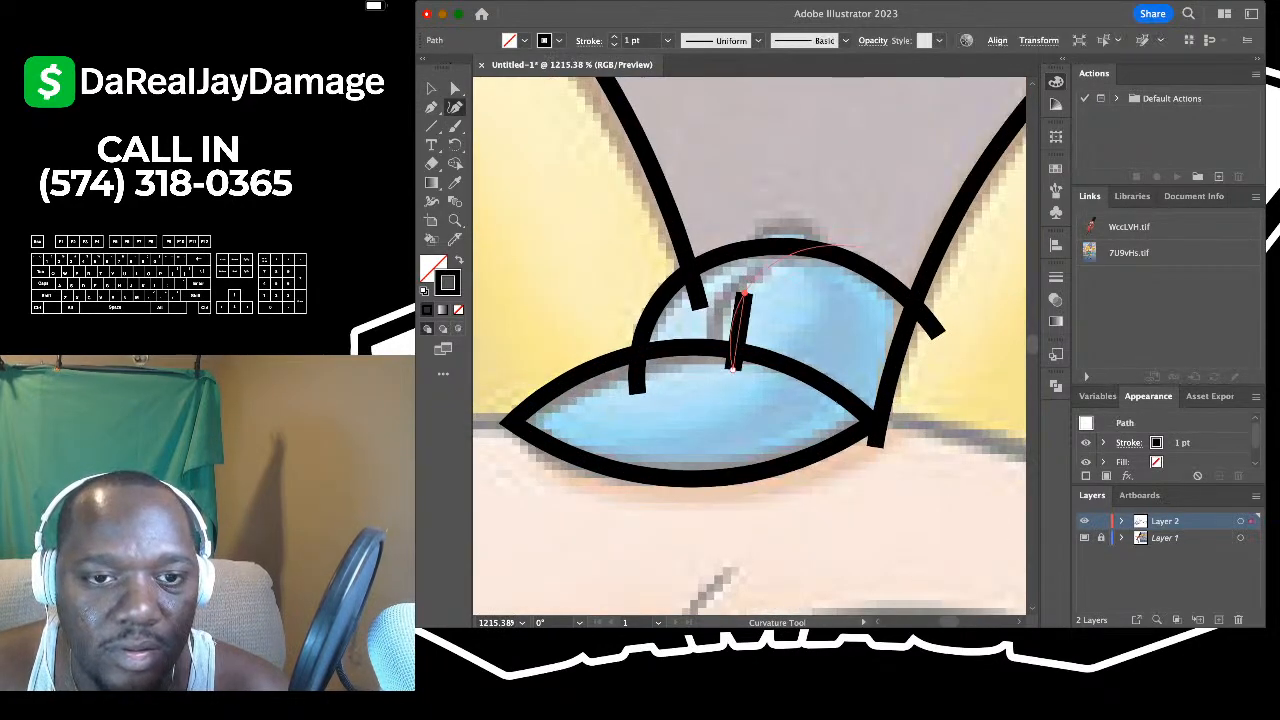
pyautogui.click(863, 240)
pyautogui.click(431, 88)
pyautogui.click(540, 170)
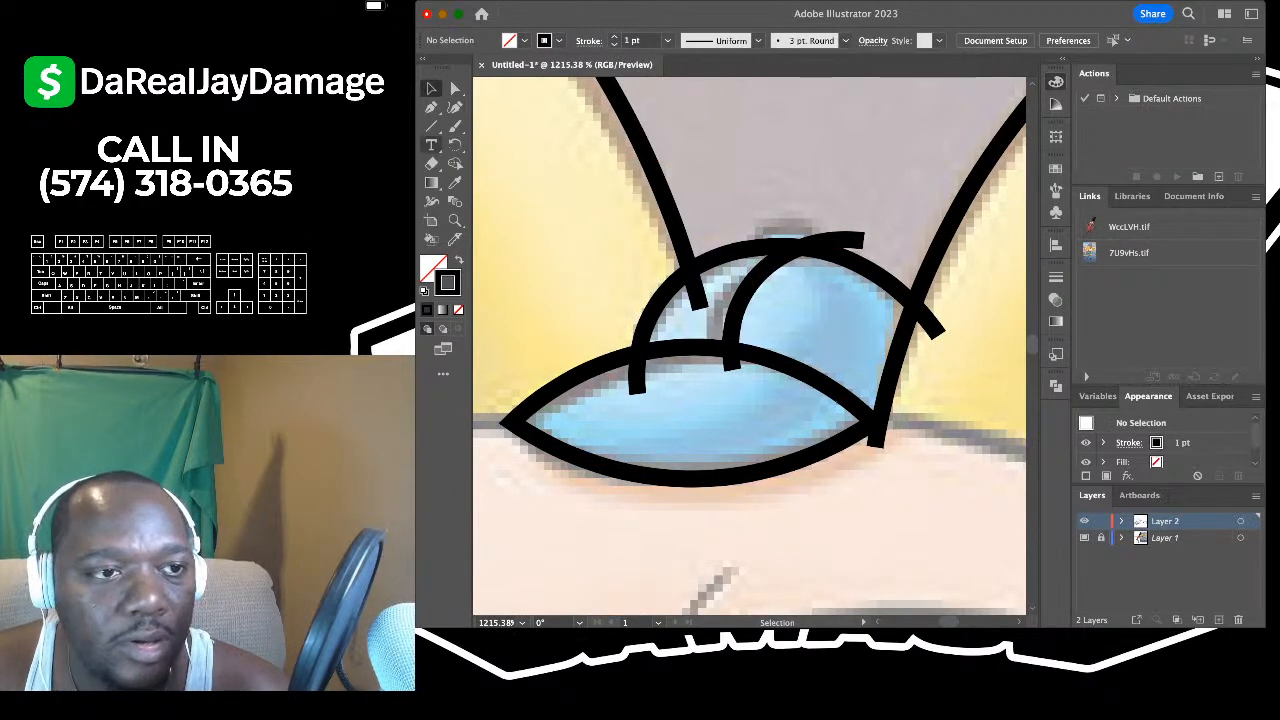
# - Draw a small flat ellipse for the button on top of the cap and deselect it
pyautogui.press('l')
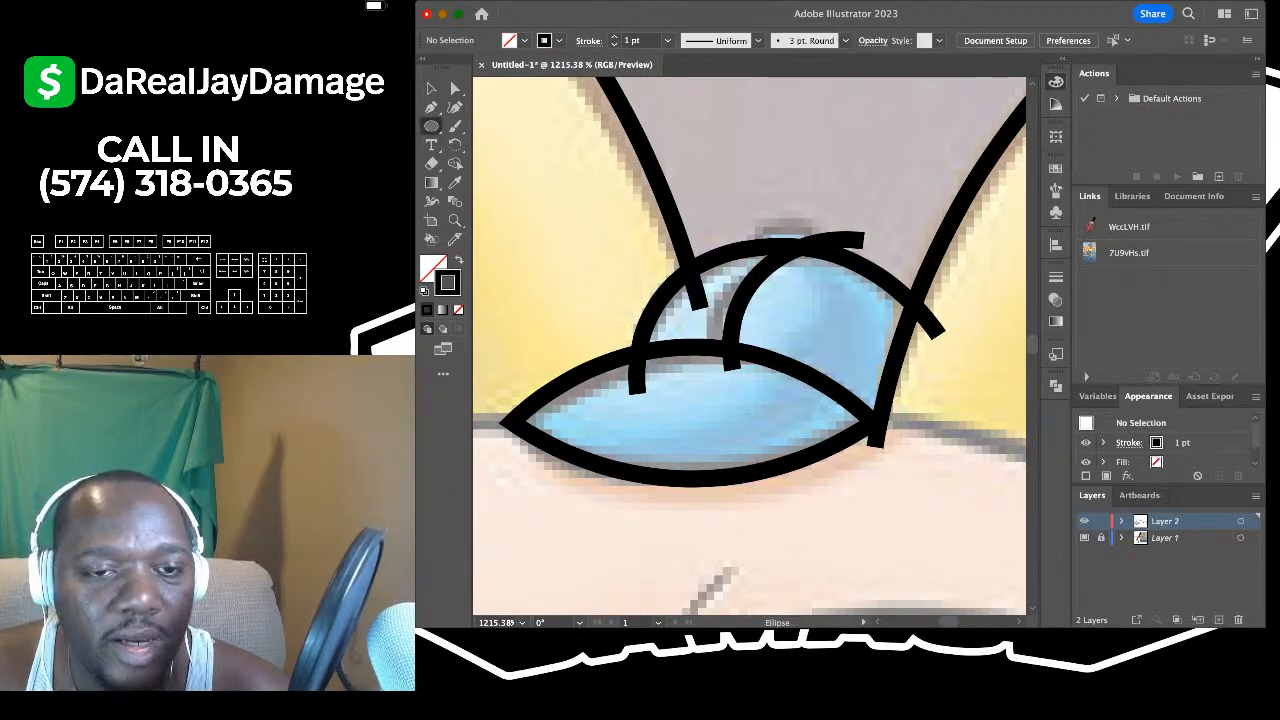
pyautogui.scroll(3, 786, 230)
pyautogui.moveTo(741, 214); pyautogui.dragTo(830, 258)
pyautogui.moveTo(847, 268); pyautogui.dragTo(848, 268)
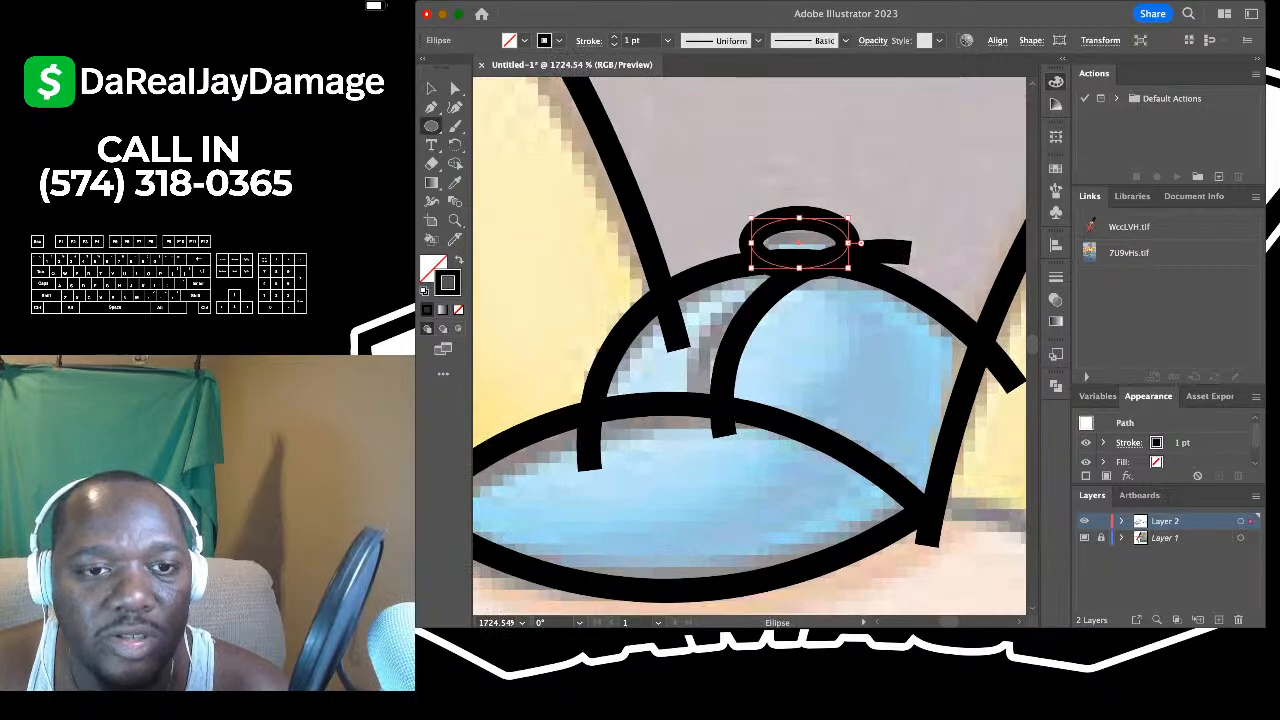
pyautogui.scroll(-5, 848, 268)
pyautogui.click(431, 88)
pyautogui.click(550, 145)
# - Trace the long hair strand nearest the cap on the left hair tuft with the Curvature tool, and deselect it
pyautogui.scroll(-10, 550, 145)
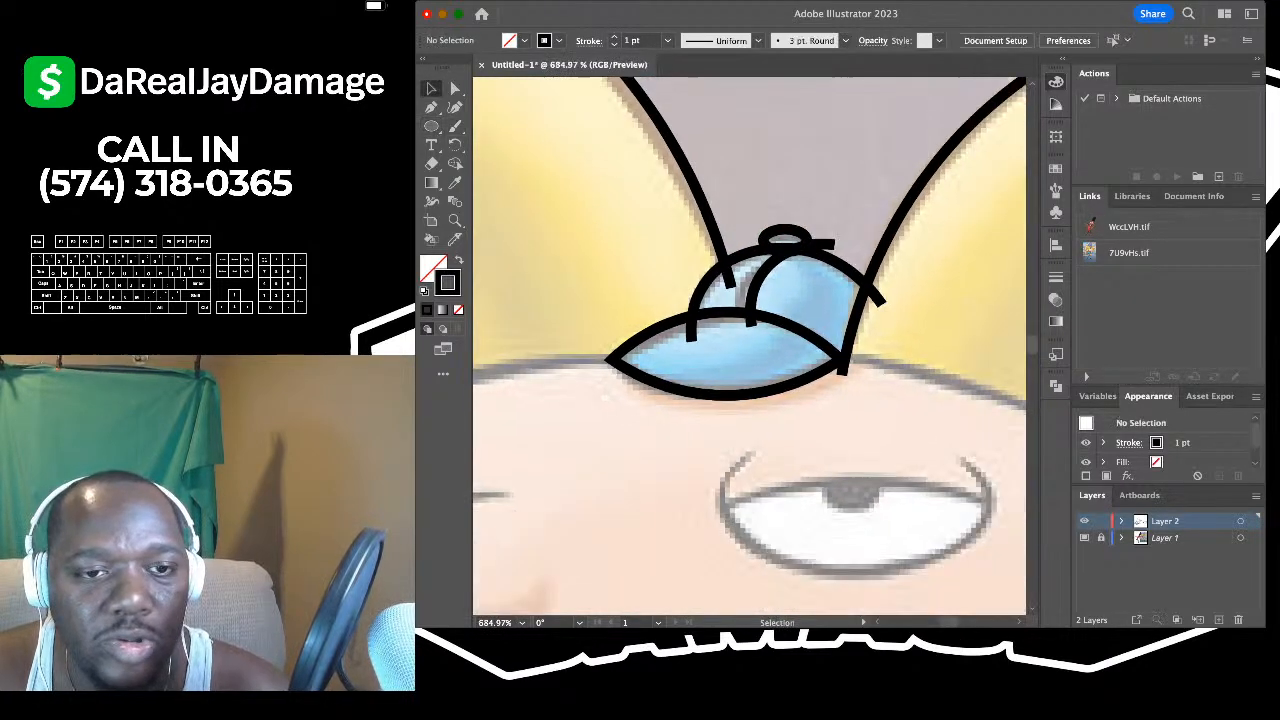
pyautogui.hscroll(-5, 550, 145)
pyautogui.click(455, 107)
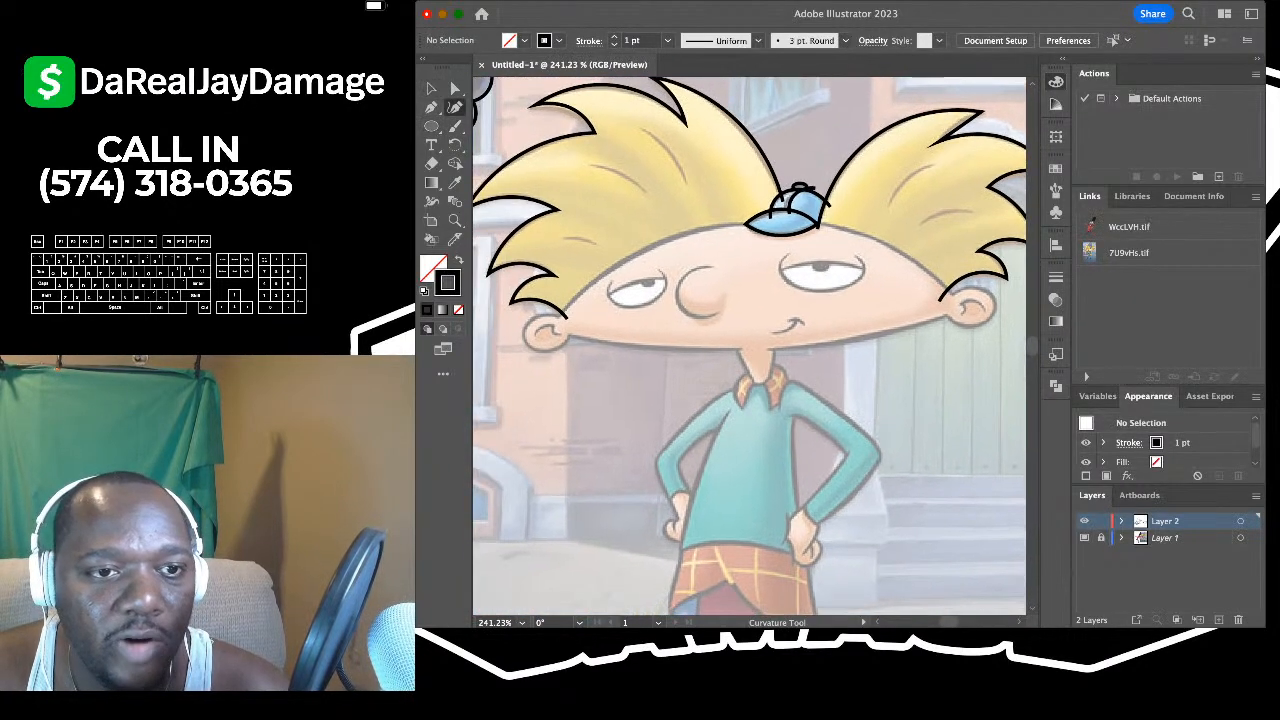
pyautogui.scroll(5, 622, 190)
pyautogui.scroll(3, 622, 190)
pyautogui.scroll(1, 622, 190)
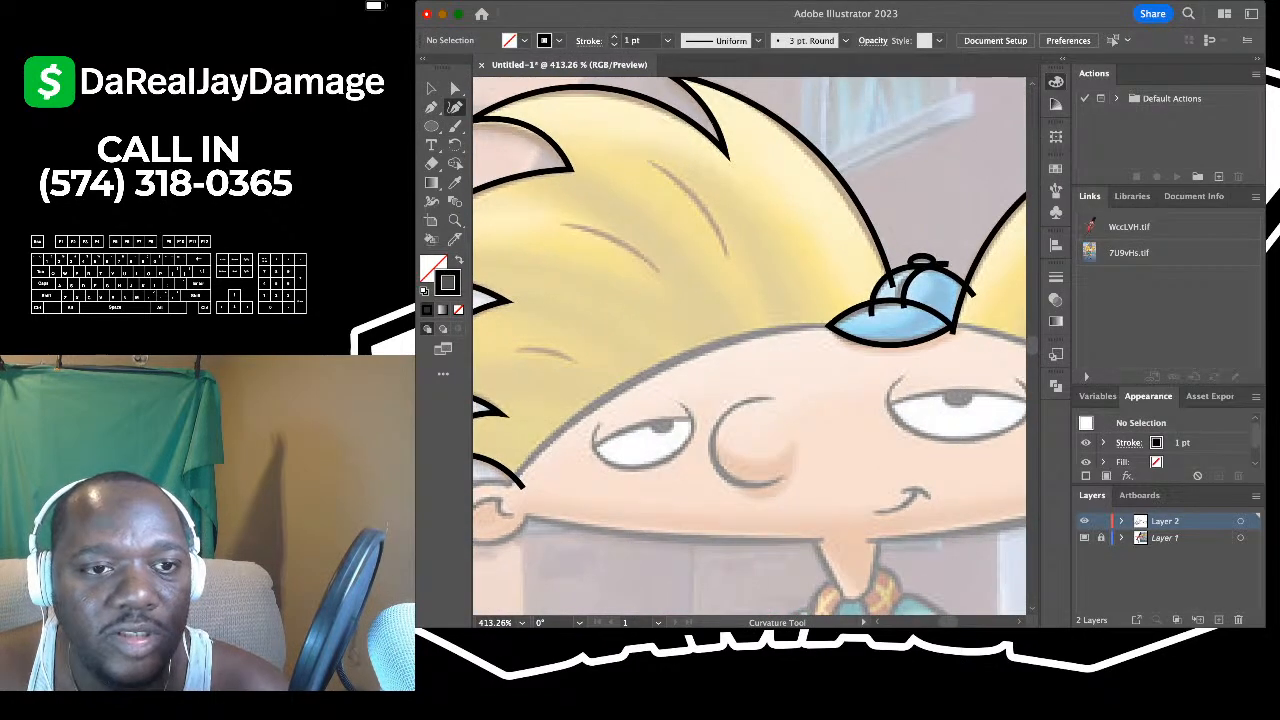
pyautogui.click(648, 157)
pyautogui.click(700, 197)
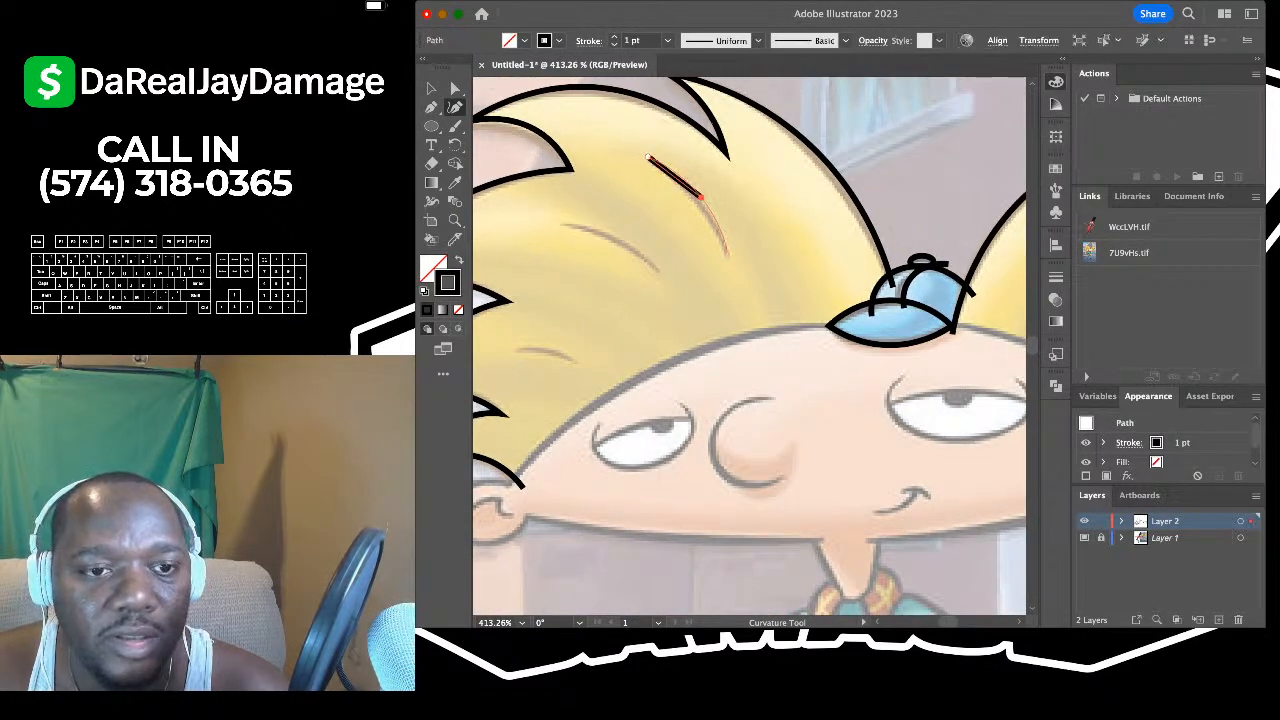
pyautogui.click(727, 252)
pyautogui.click(431, 89)
pyautogui.click(590, 135)
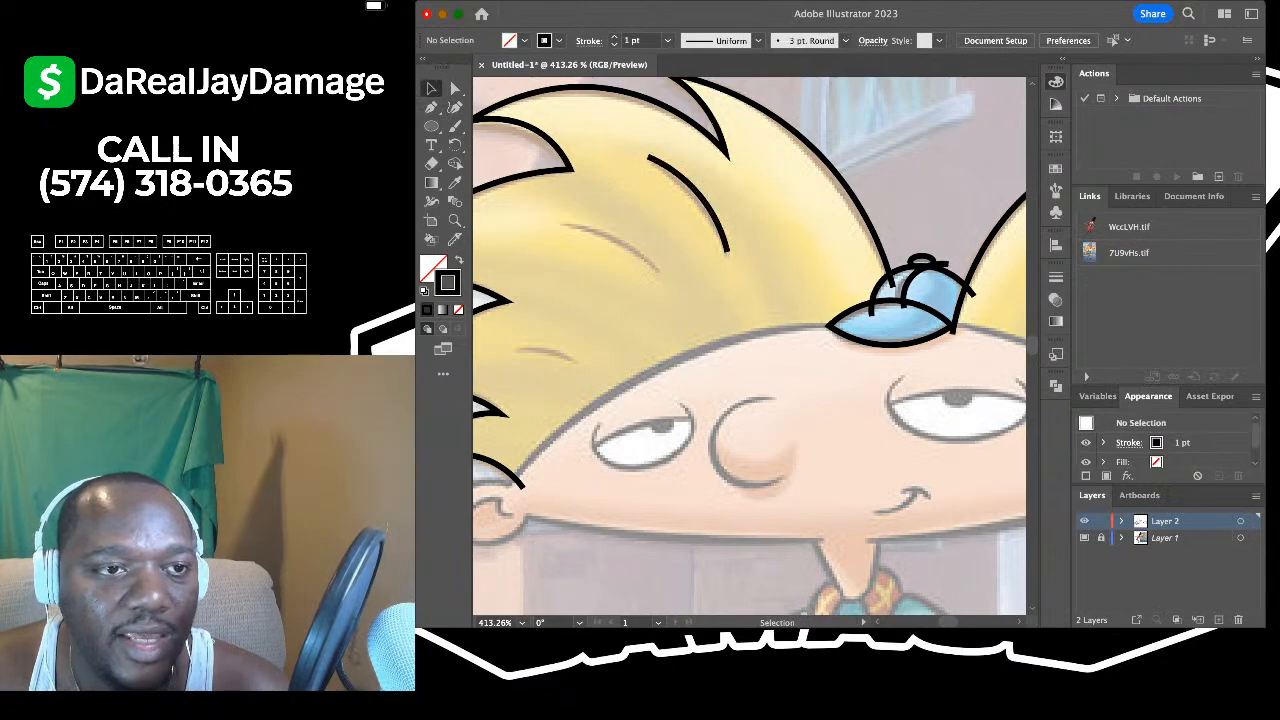
# - Trace the middle strand line of the left hair tuft as a three-point curve and deselect it
pyautogui.click(455, 107)
pyautogui.click(558, 225)
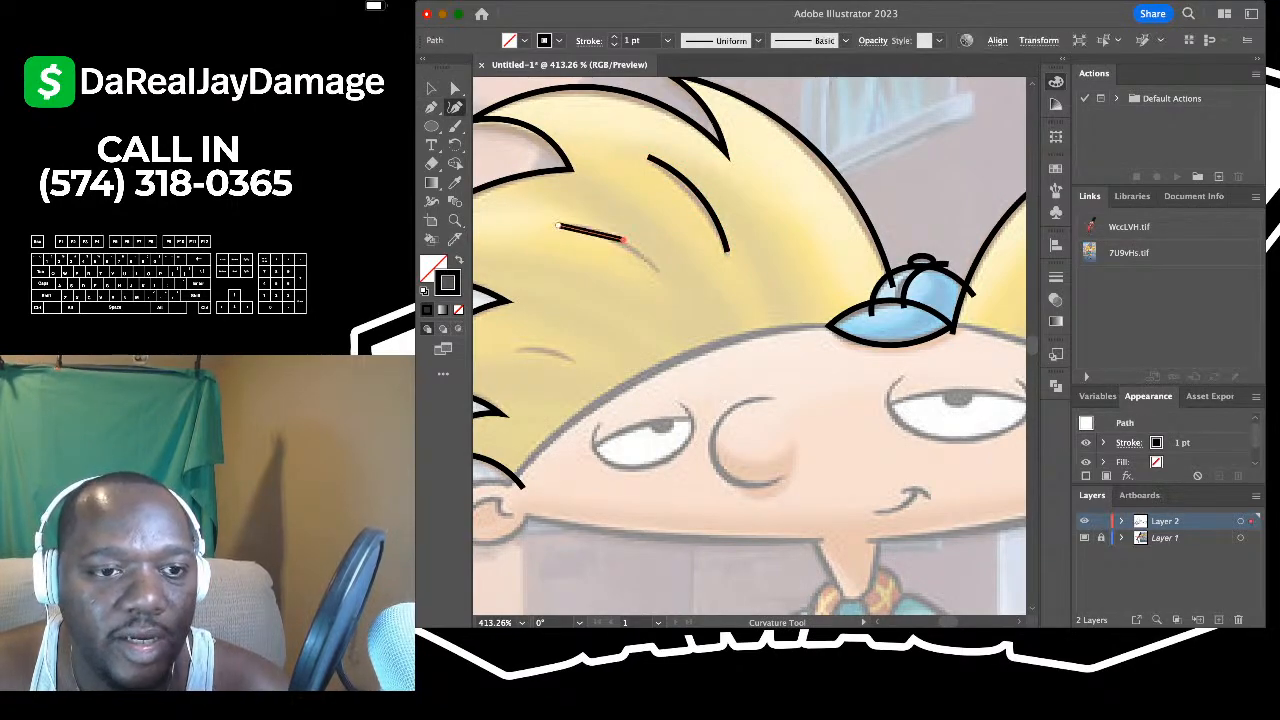
pyautogui.click(653, 267)
pyautogui.click(431, 89)
pyautogui.click(600, 180)
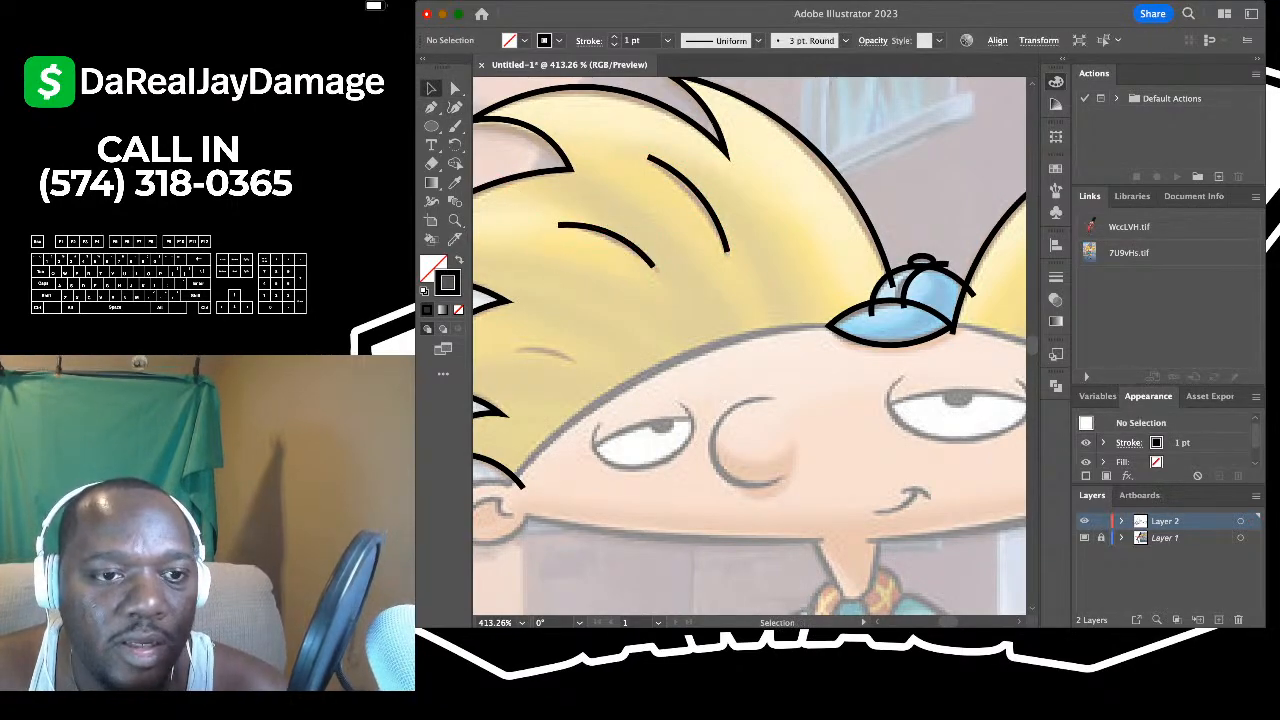
# - Trace the short lowest strand line above the left ear with the Curvature tool and deselect it
pyautogui.hscroll(-3, 640, 280)
pyautogui.scroll(-2, 640, 280)
pyautogui.scroll(3, 615, 329)
pyautogui.click(455, 107)
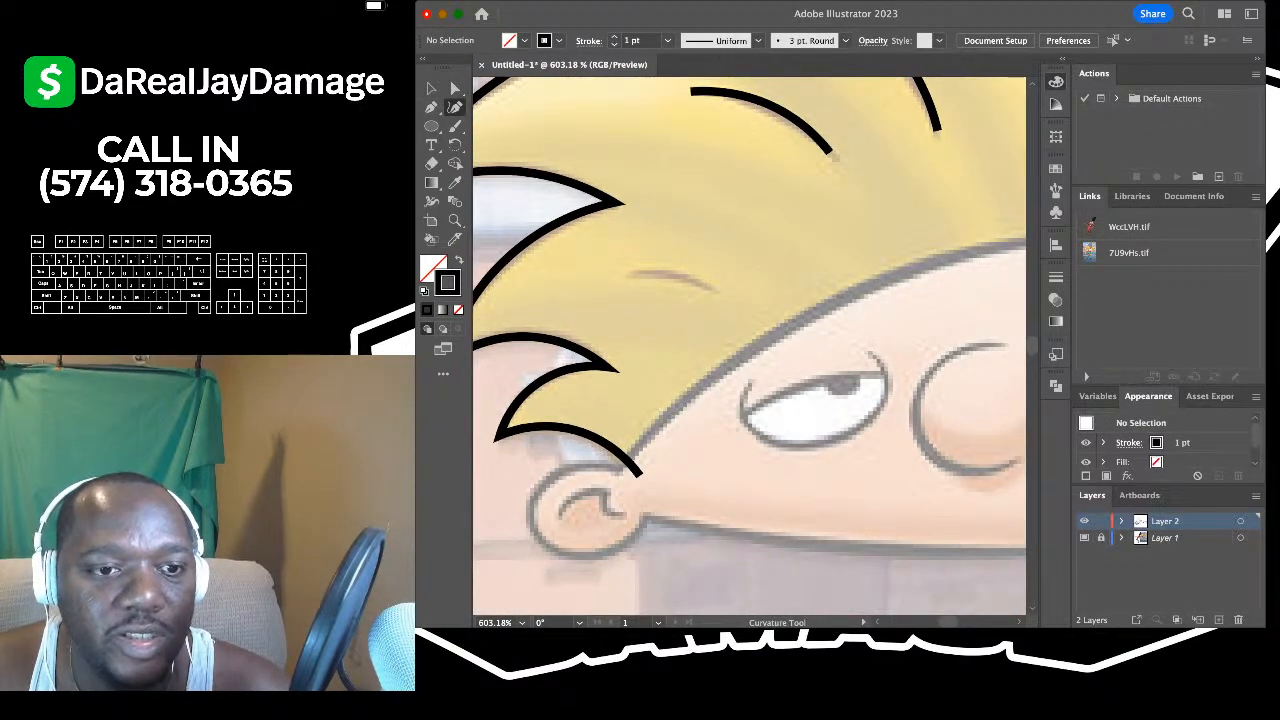
pyautogui.click(630, 275)
pyautogui.click(676, 272)
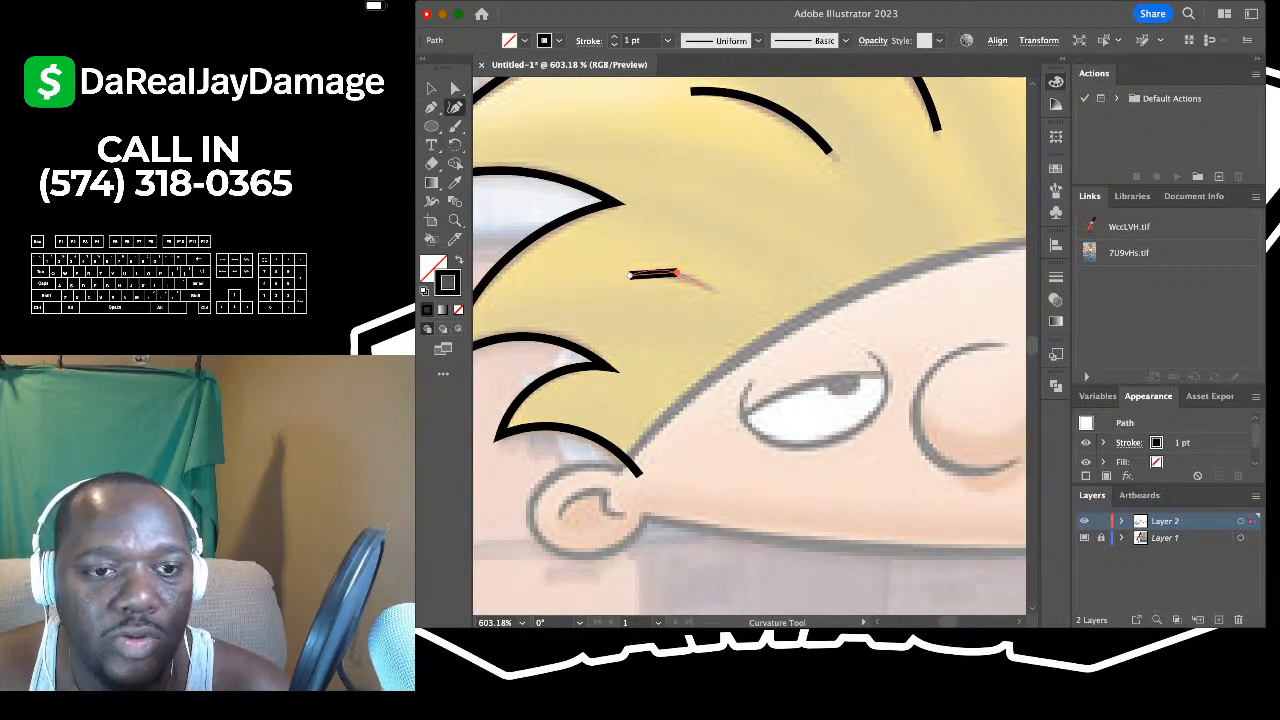
pyautogui.click(716, 291)
pyautogui.click(431, 89)
pyautogui.click(656, 165)
# - Hide the reference layer, Layer 1, to review the line art on its own, and show the layer again
pyautogui.scroll(-5, 656, 165)
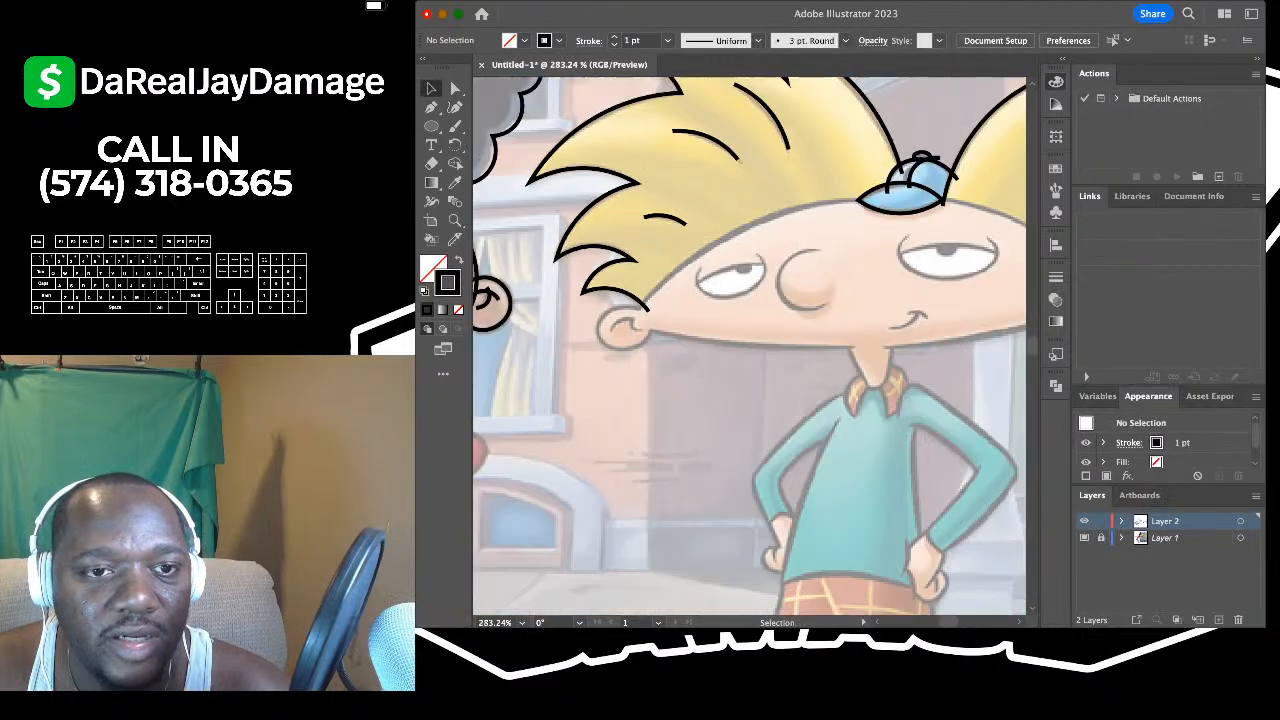
pyautogui.scroll(-9, 759, 263)
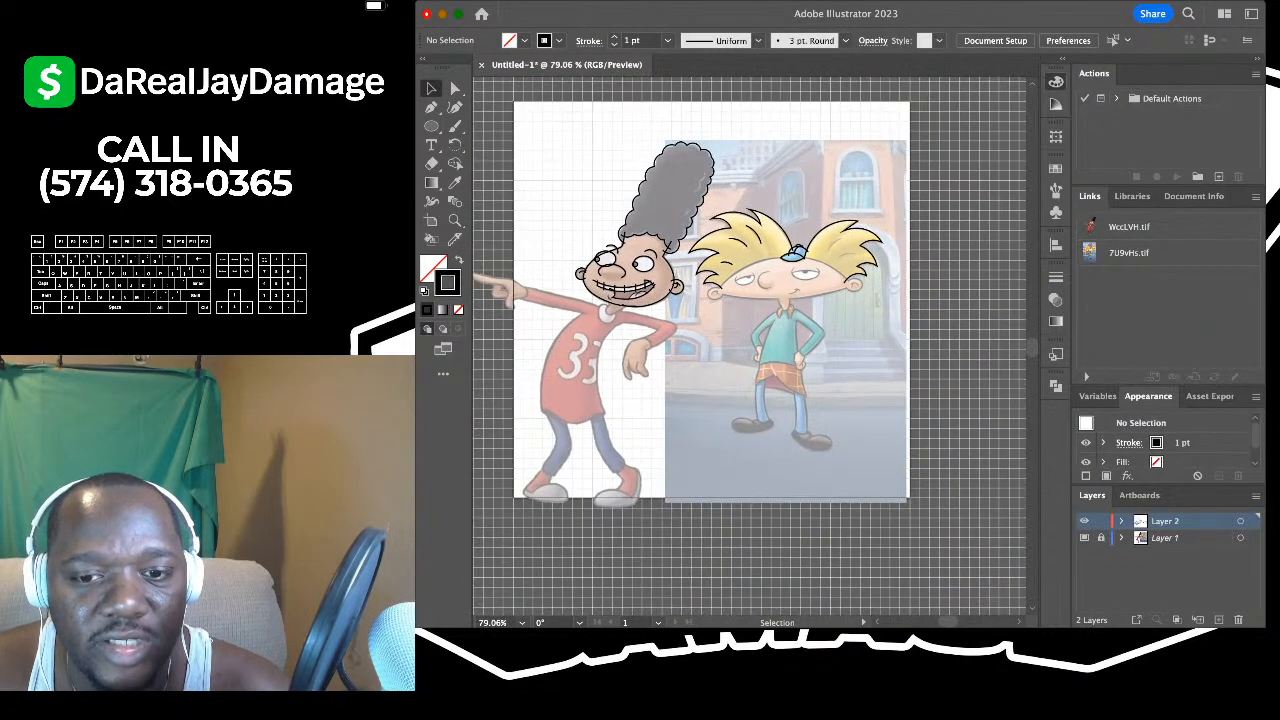
pyautogui.click(1084, 537)
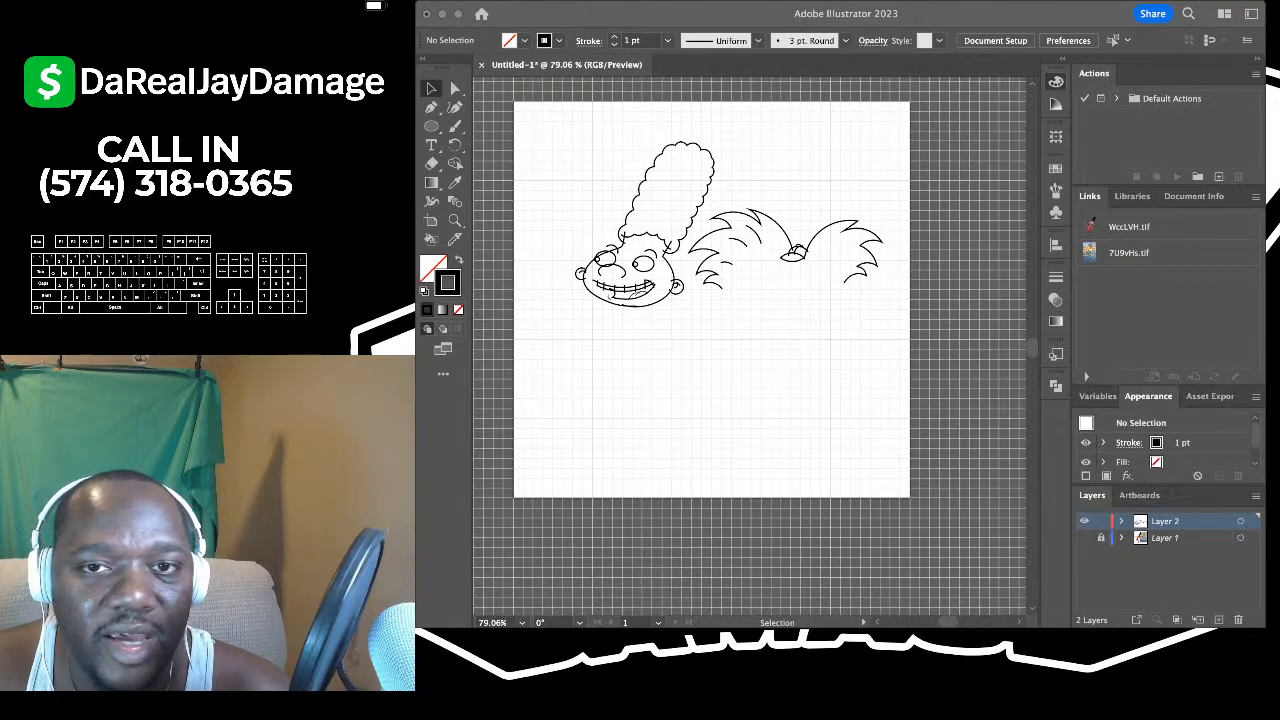
pyautogui.press('super+Tab')
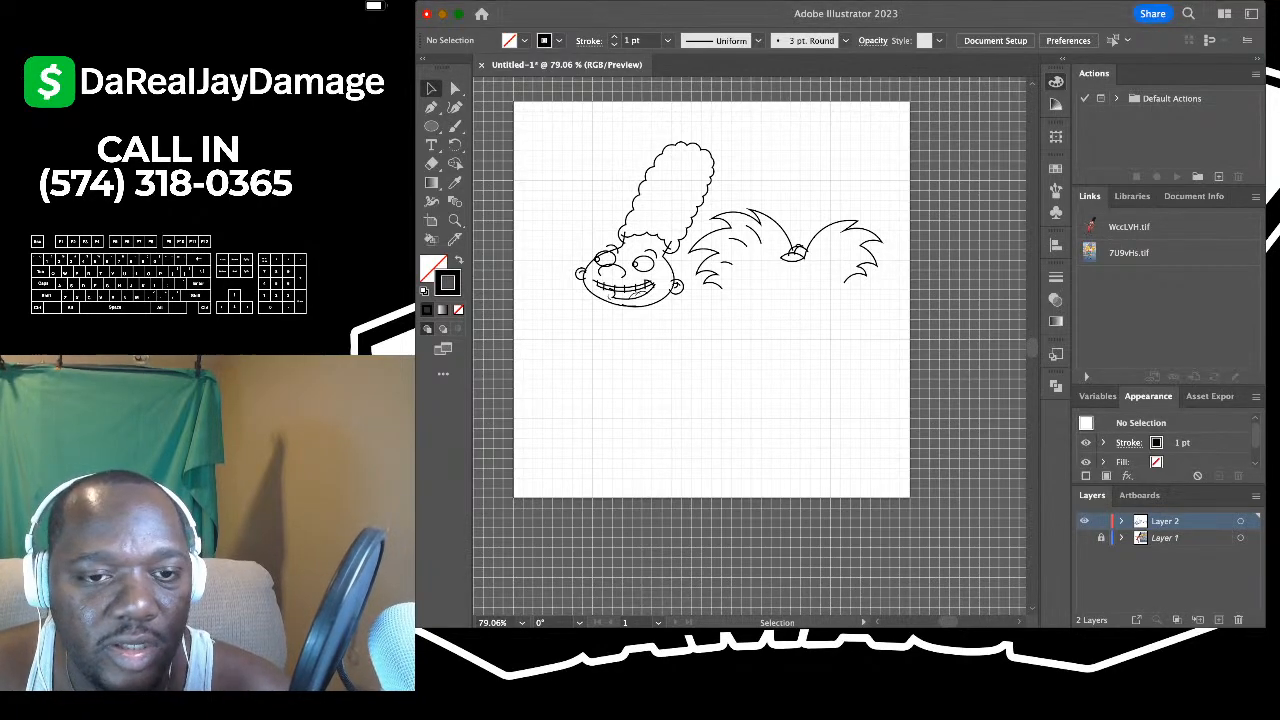
pyautogui.scroll(8, 765, 335)
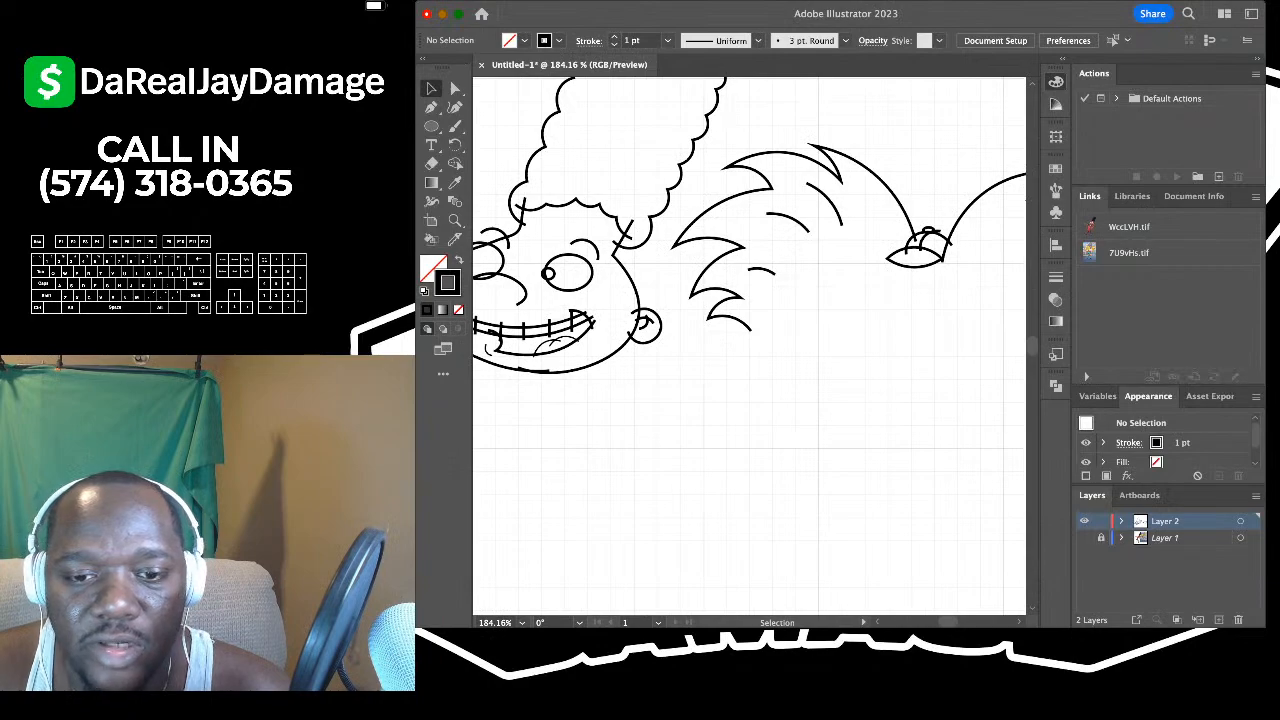
pyautogui.click(1084, 538)
# - Trace the left hairline as a curve from the cap's brim down to the left ear with the Curvature tool
pyautogui.hscroll(2, 830, 440)
pyautogui.scroll(6, 830, 440)
pyautogui.scroll(3, 830, 440)
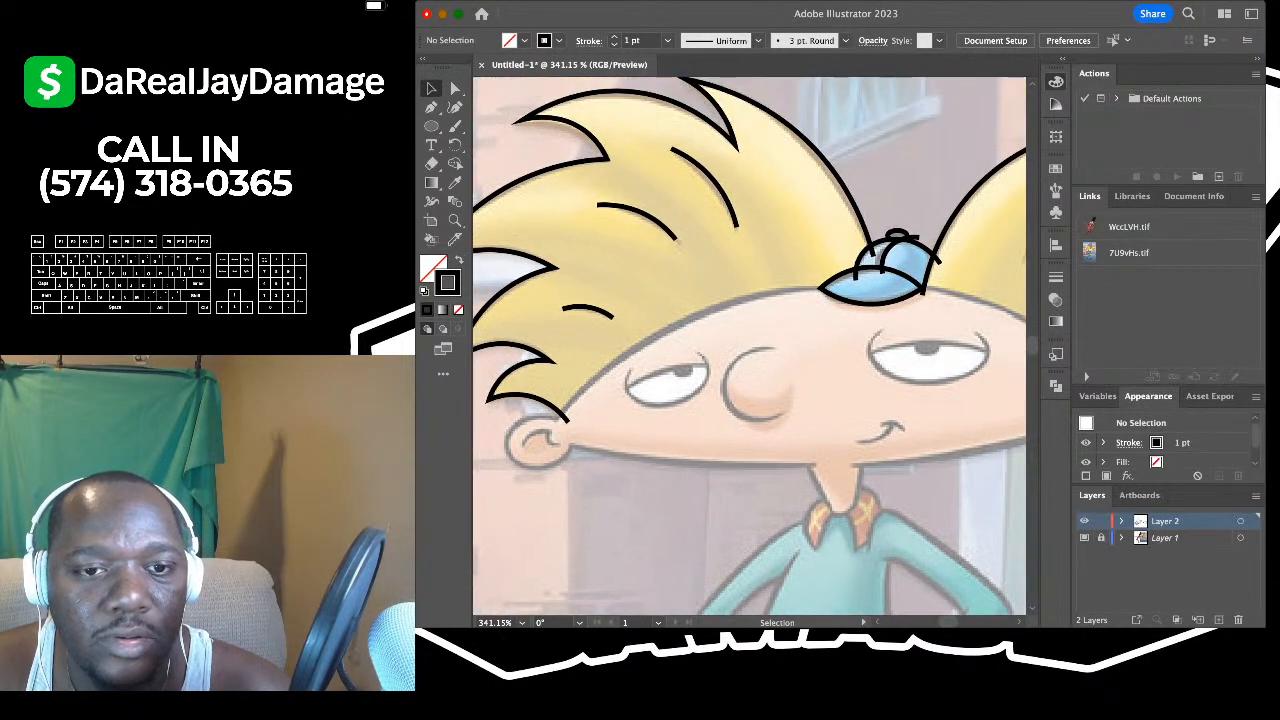
pyautogui.click(455, 107)
pyautogui.scroll(2, 700, 380)
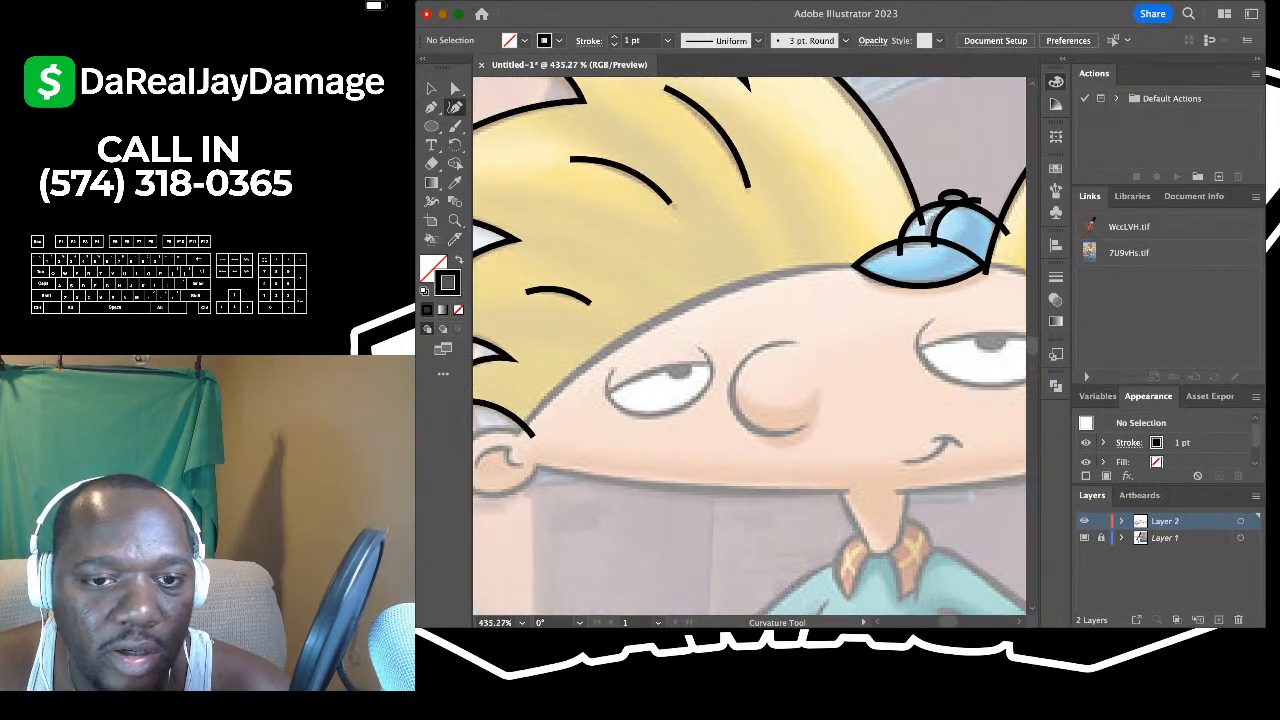
pyautogui.scroll(2, 750, 345)
pyautogui.hscroll(1, 750, 345)
pyautogui.click(851, 293)
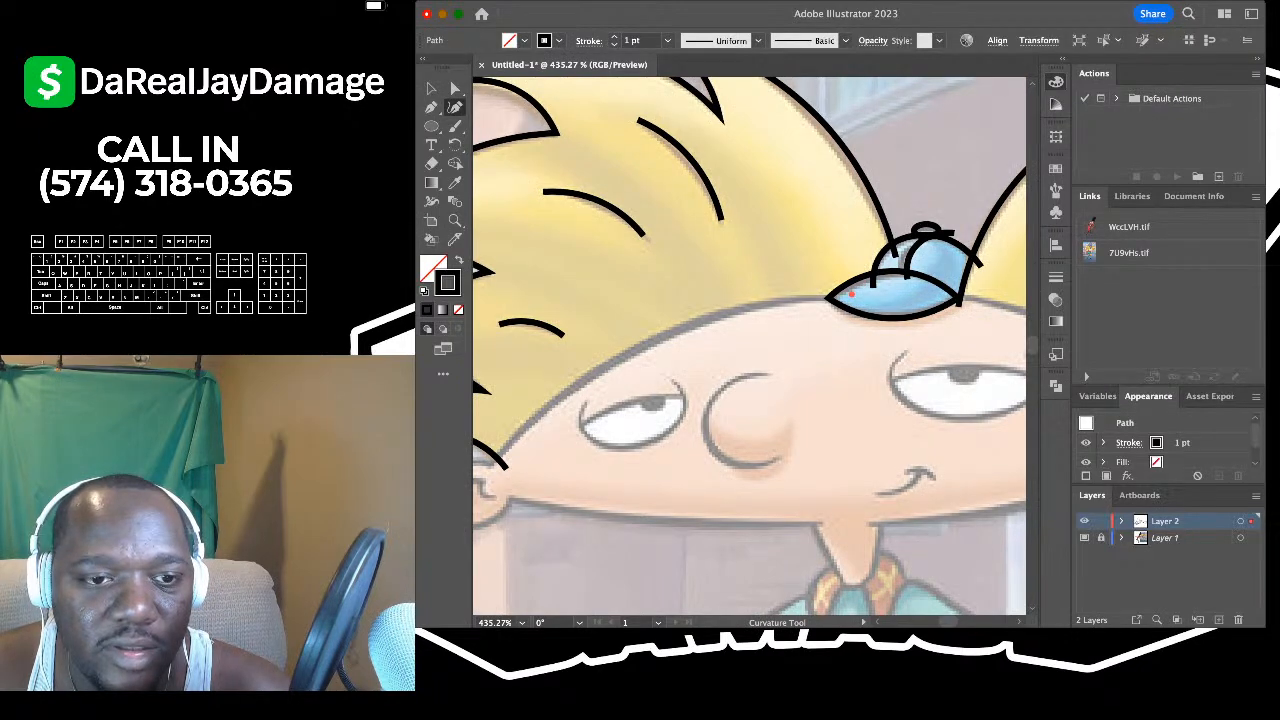
pyautogui.click(717, 315)
pyautogui.hscroll(-6, 717, 315)
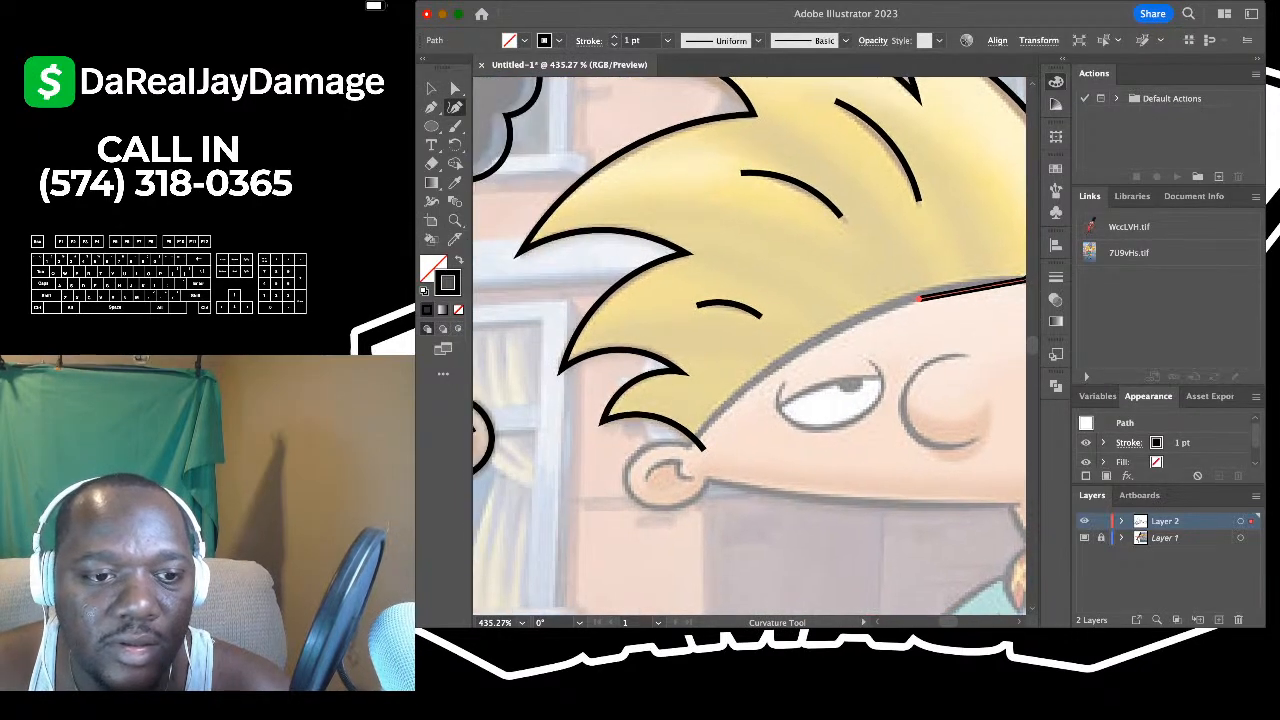
pyautogui.click(692, 449)
pyautogui.hscroll(5, 692, 449)
pyautogui.scroll(1, 692, 449)
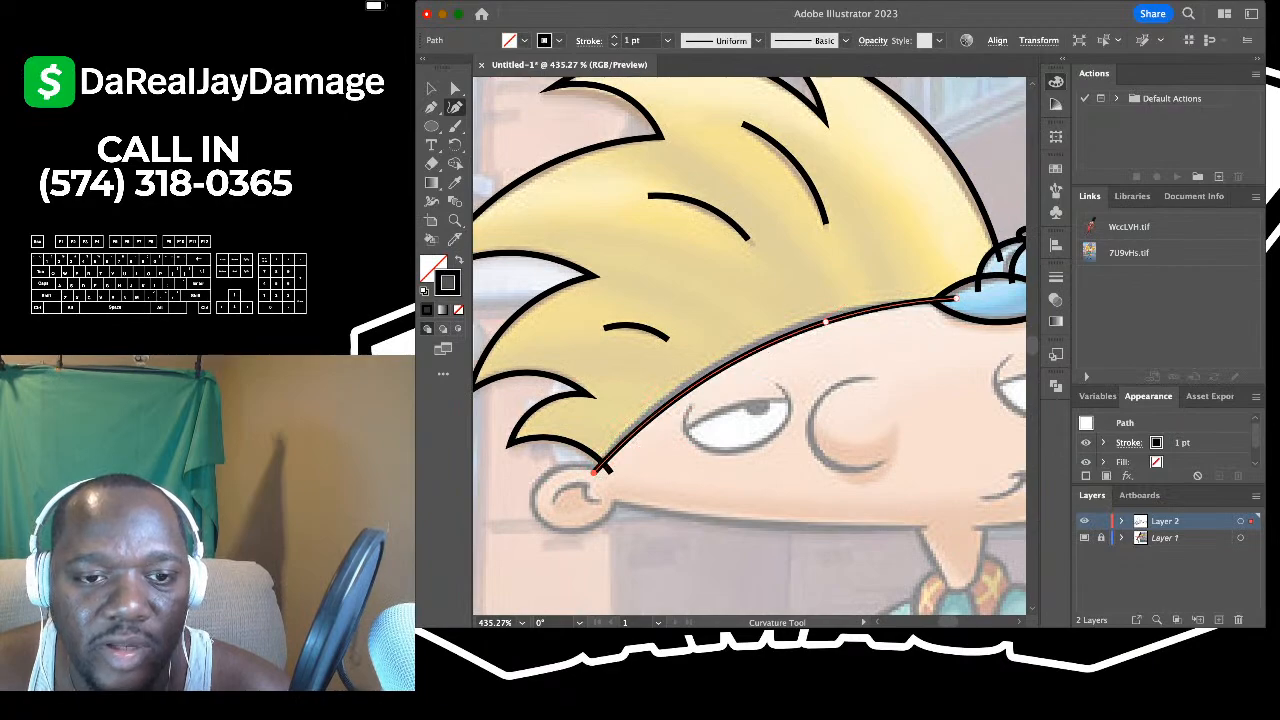
# - Continue the hairline path with the Pen tool, adding a straight segment across the left ear's base
pyautogui.hscroll(-4, 605, 468)
pyautogui.click(431, 107)
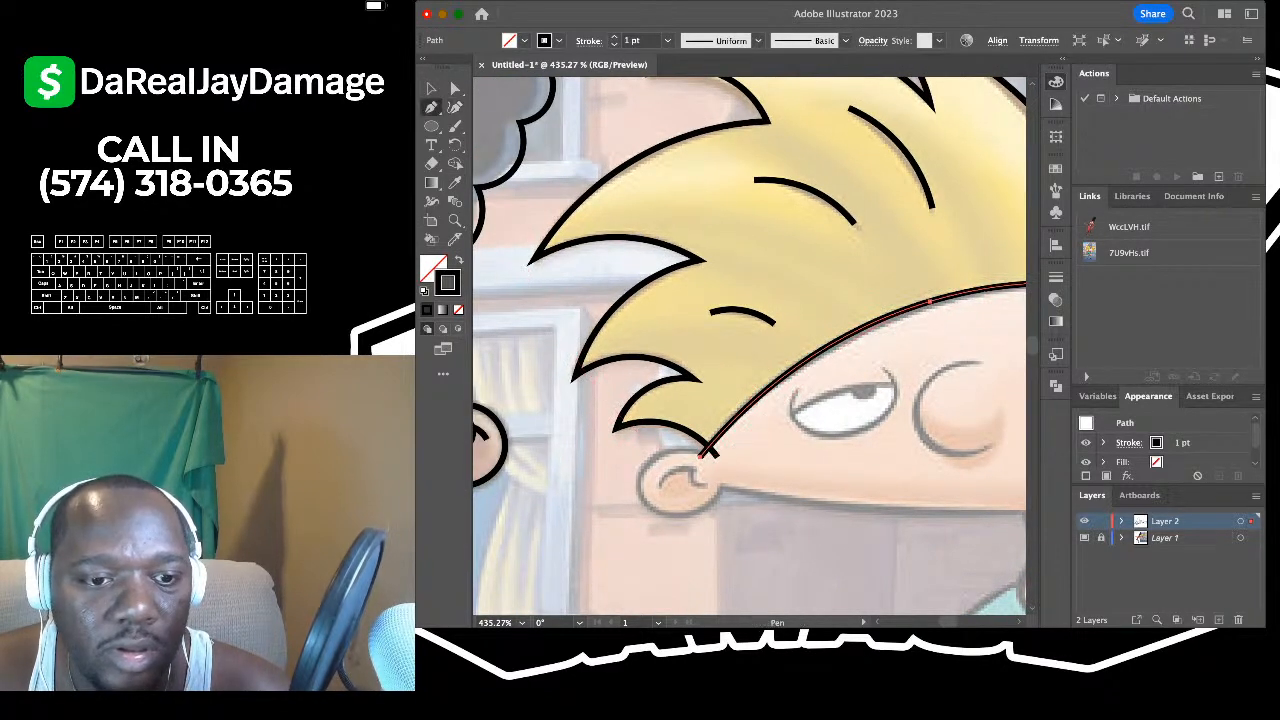
pyautogui.scroll(3, 653, 459)
pyautogui.click(730, 454)
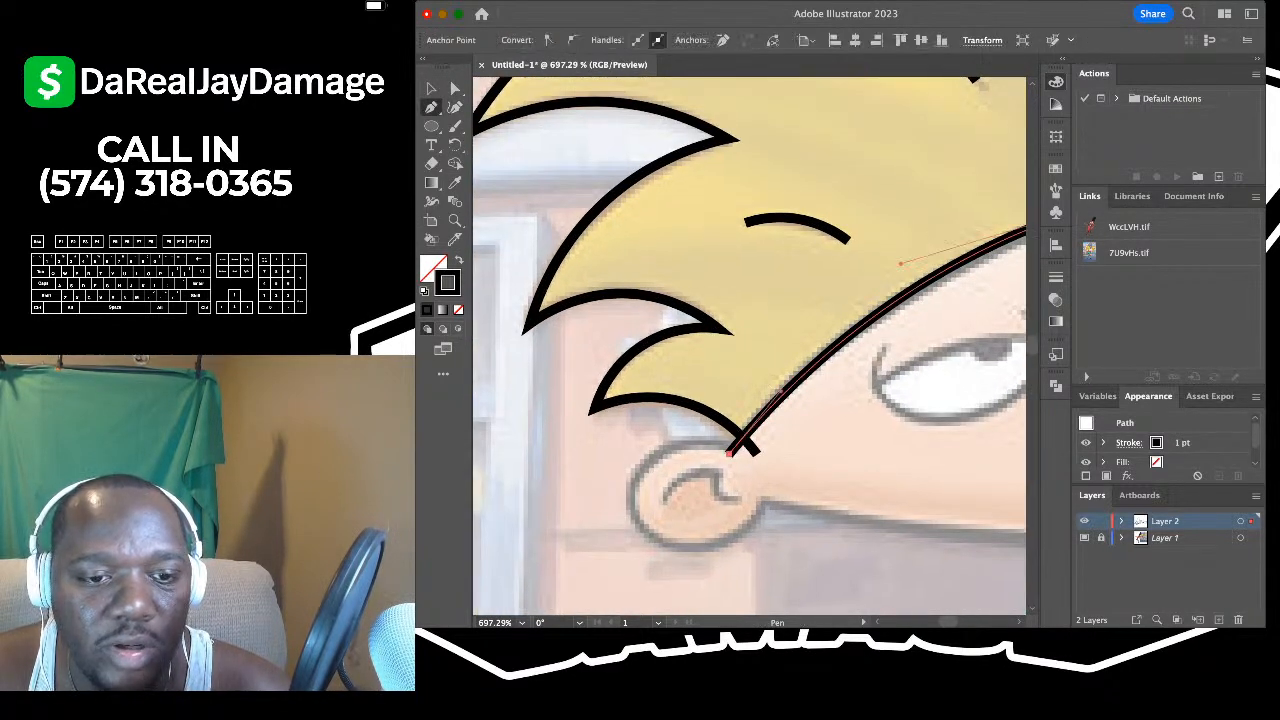
pyautogui.click(762, 498)
# - Extend the head path with straight Pen segments to the right ear, across its base, and up to the cap
pyautogui.hscroll(5, 762, 498)
pyautogui.scroll(-4, 755, 500)
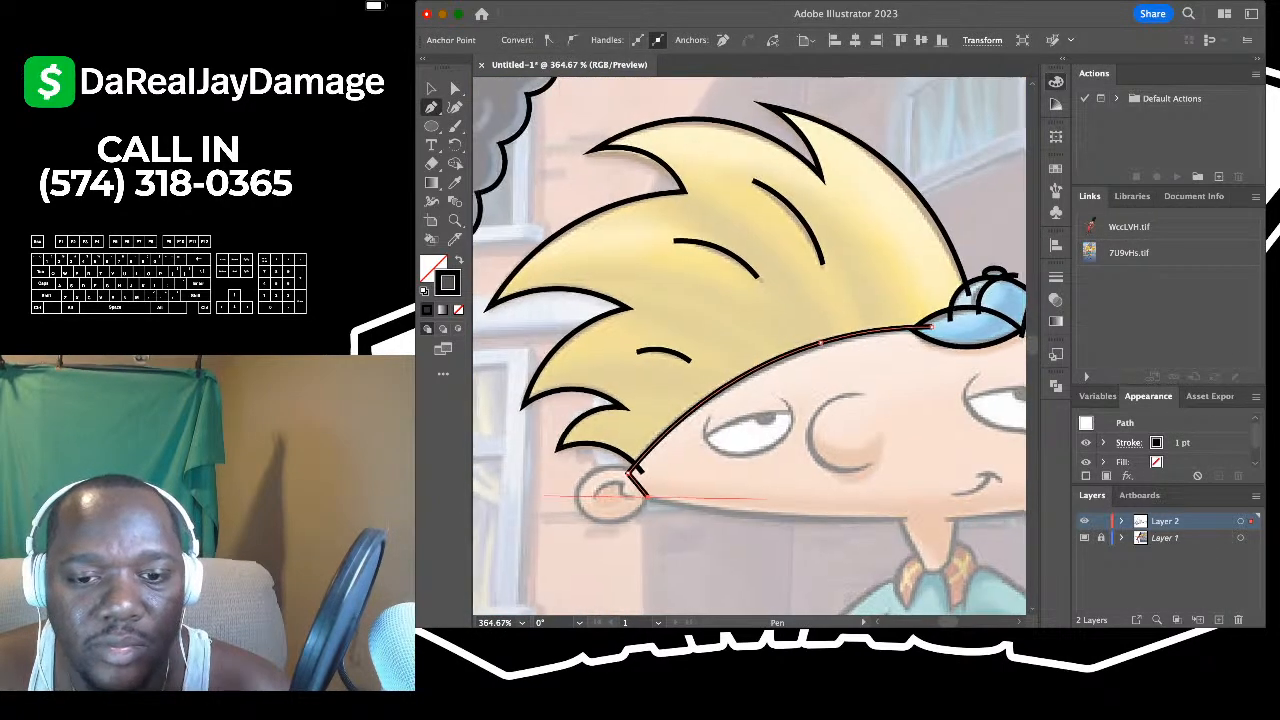
pyautogui.hscroll(5, 760, 497)
pyautogui.scroll(3, 860, 478)
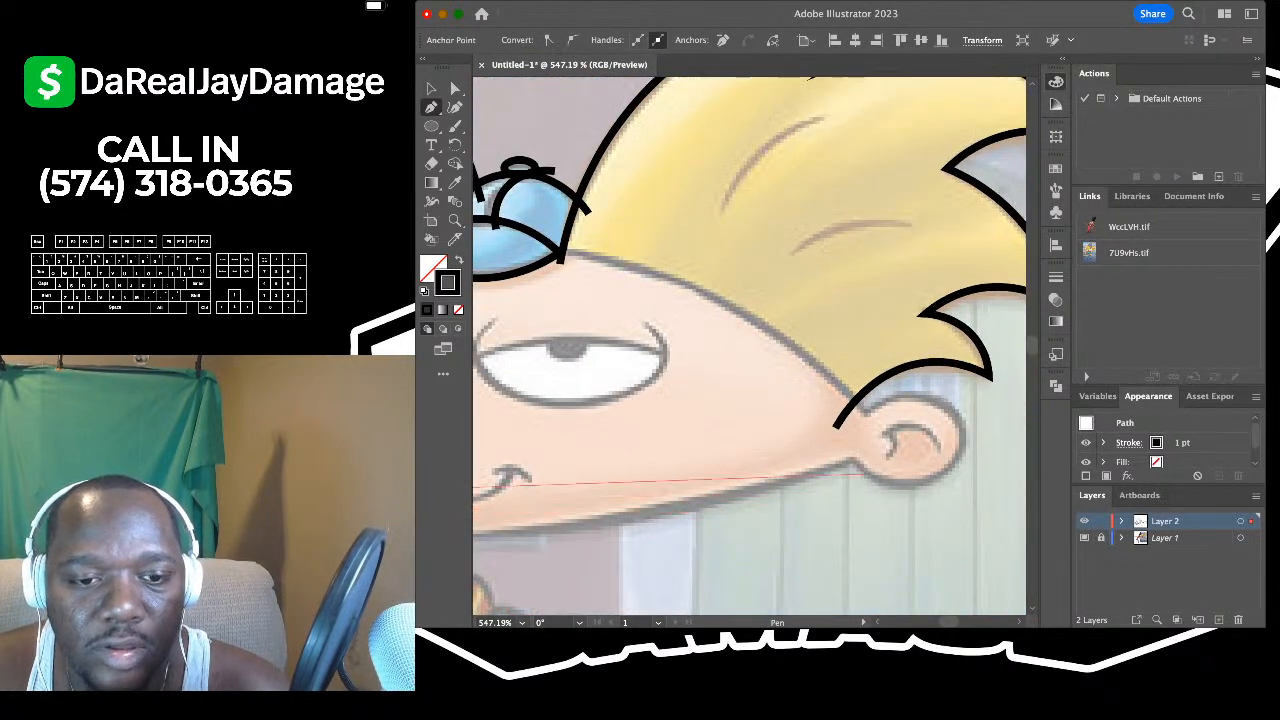
pyautogui.click(850, 460)
pyautogui.click(868, 414)
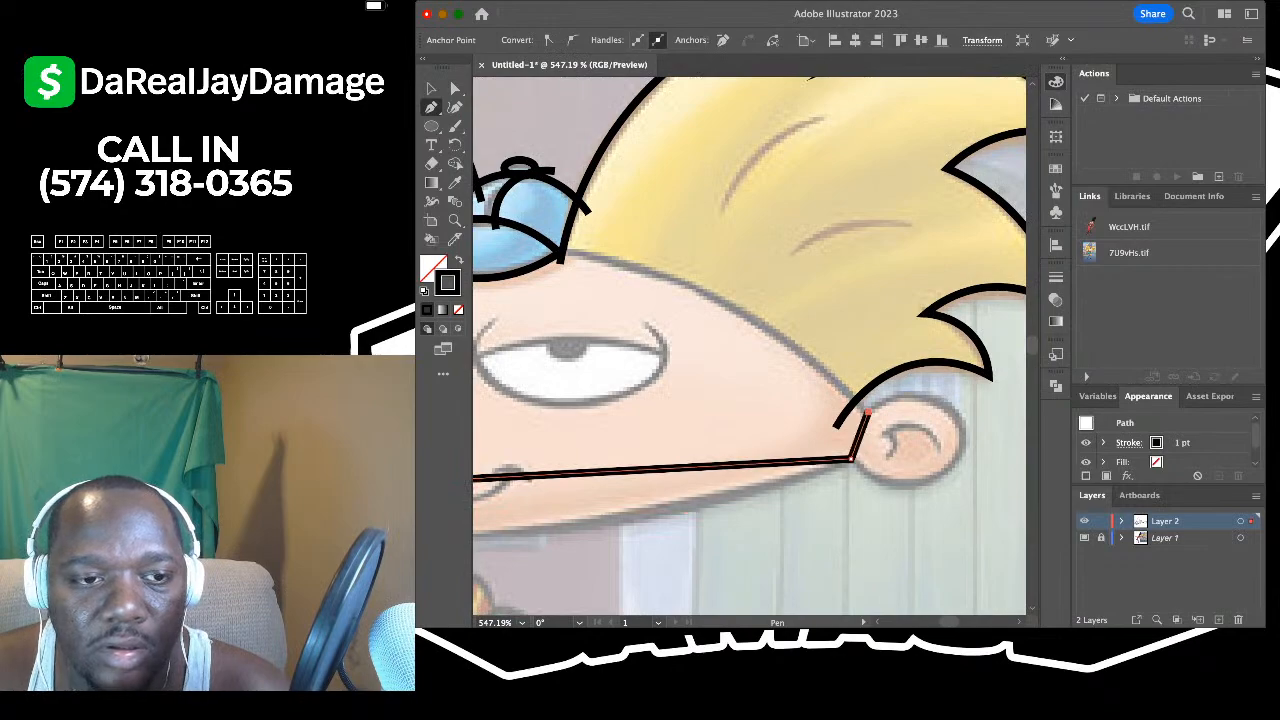
pyautogui.scroll(2, 868, 414)
pyautogui.hscroll(-2, 868, 414)
pyautogui.click(588, 300)
pyautogui.scroll(-4, 588, 302)
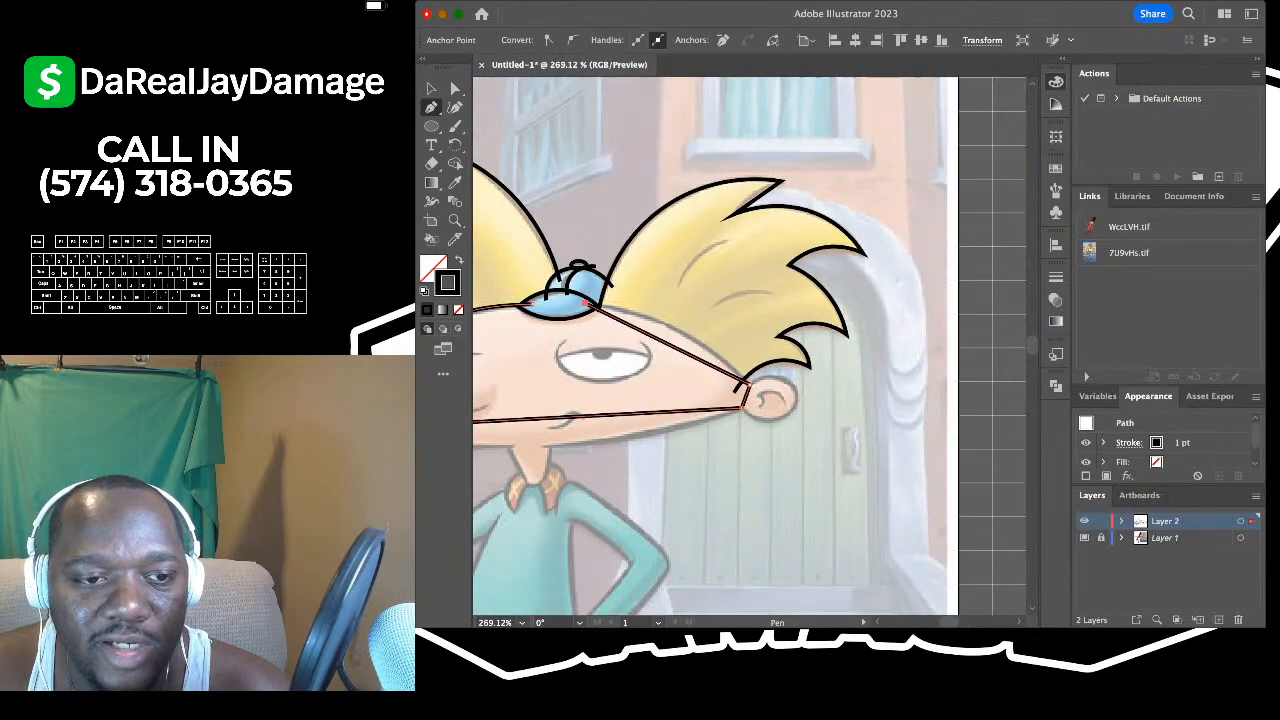
# - Reshape the segment at the left ear's base into the ear's rounded outline with the Curvature tool
pyautogui.hscroll(-5, 588, 302)
pyautogui.click(455, 107)
pyautogui.scroll(3, 610, 404)
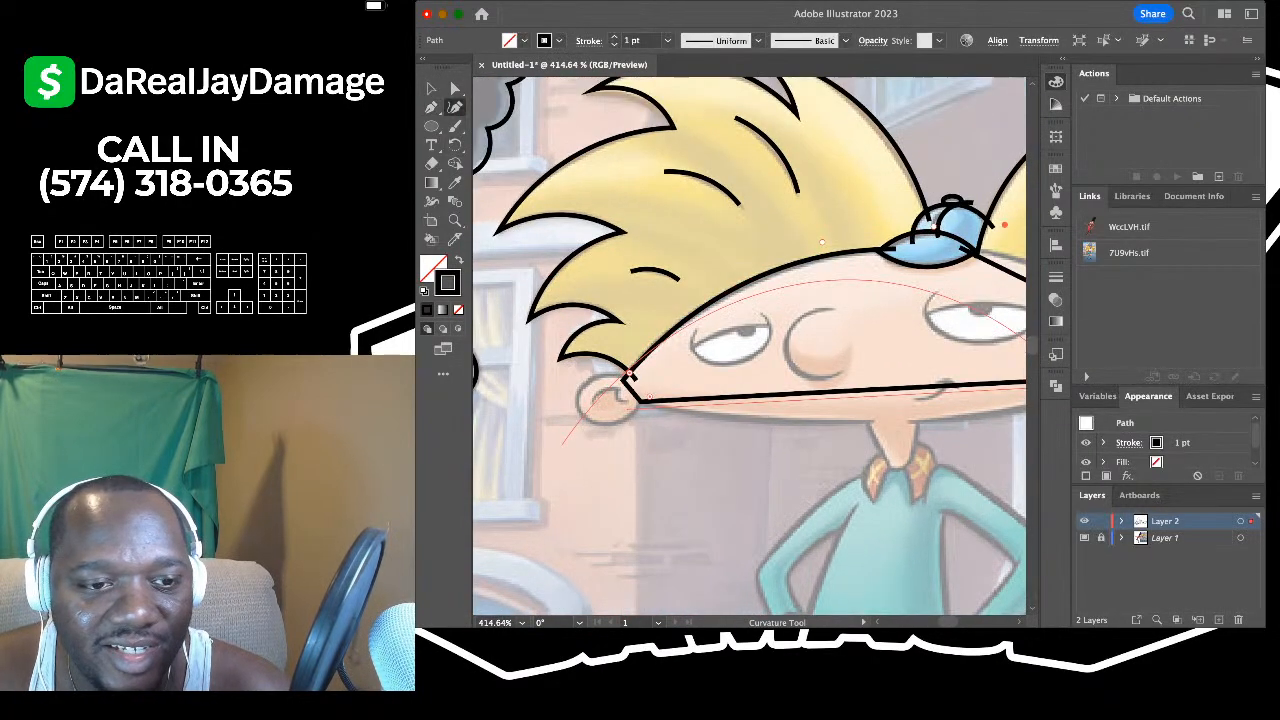
pyautogui.scroll(4, 580, 414)
pyautogui.moveTo(723, 362); pyautogui.dragTo(565, 410)
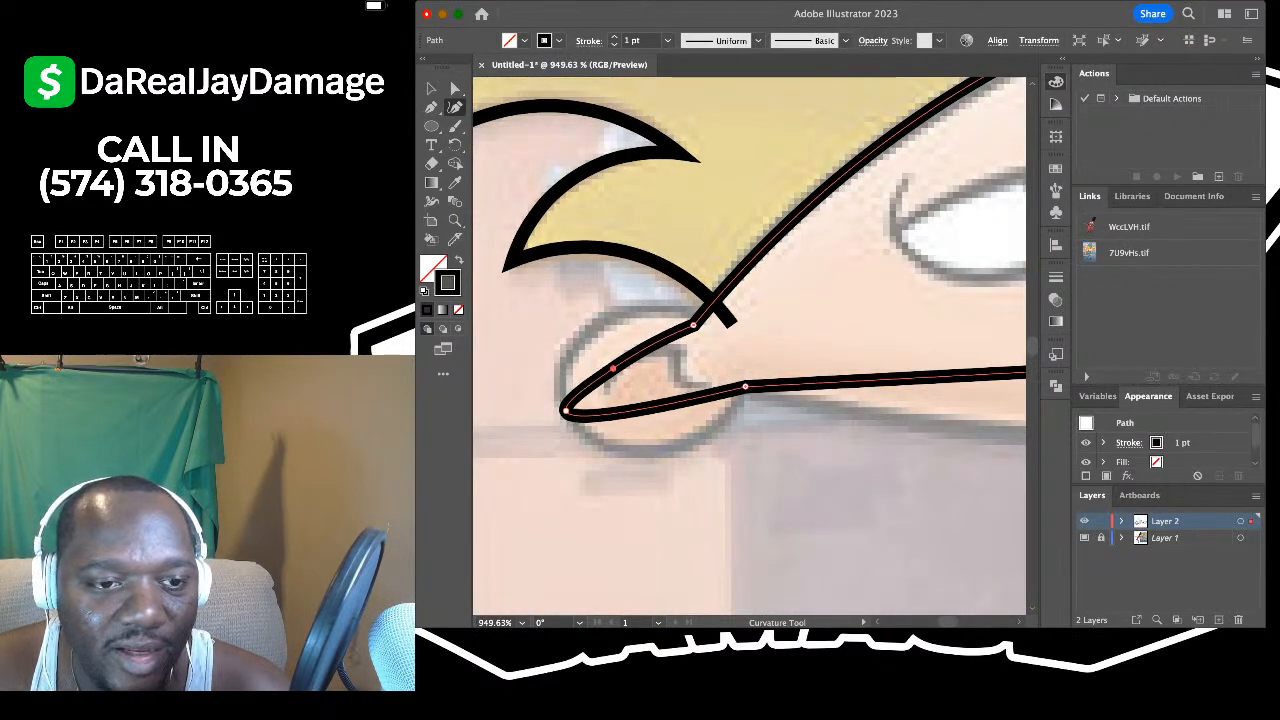
pyautogui.click(608, 314)
pyautogui.moveTo(662, 414); pyautogui.dragTo(686, 446)
# - Bend the straight segment between the ears down along the face's lower edge
pyautogui.scroll(-3, 640, 450)
pyautogui.scroll(-3, 640, 450)
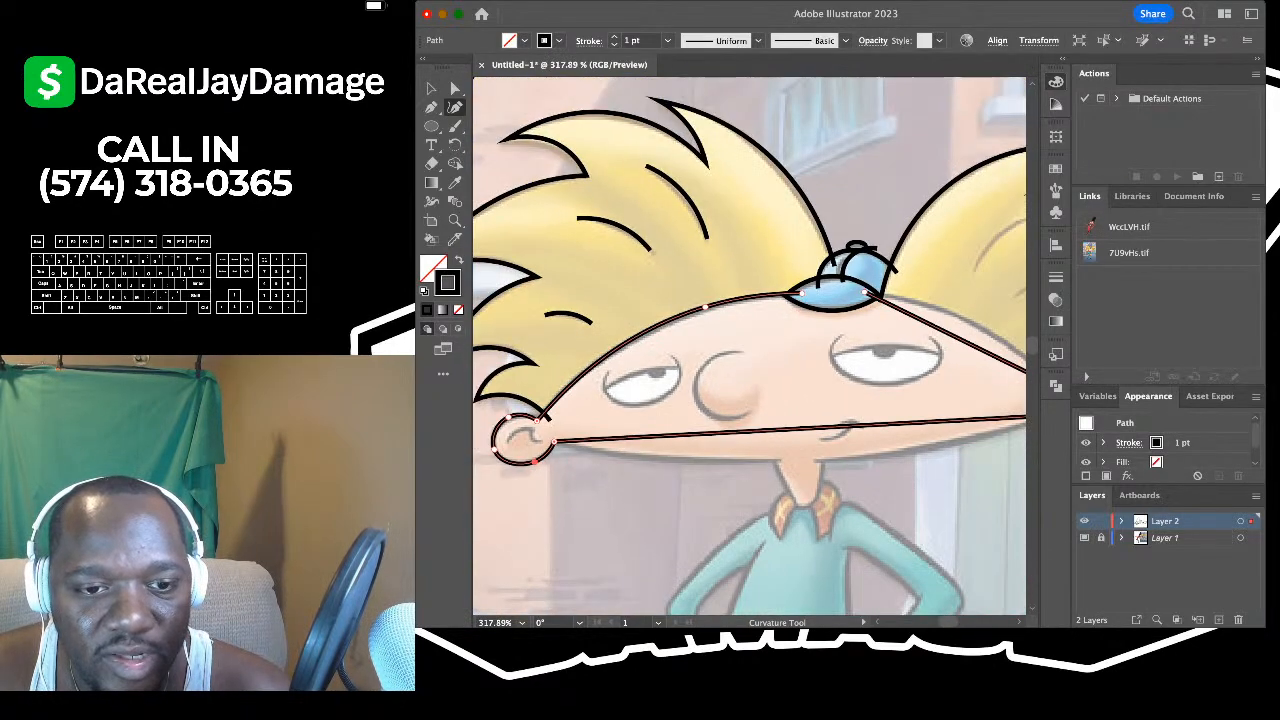
pyautogui.moveTo(791, 429); pyautogui.dragTo(791, 465)
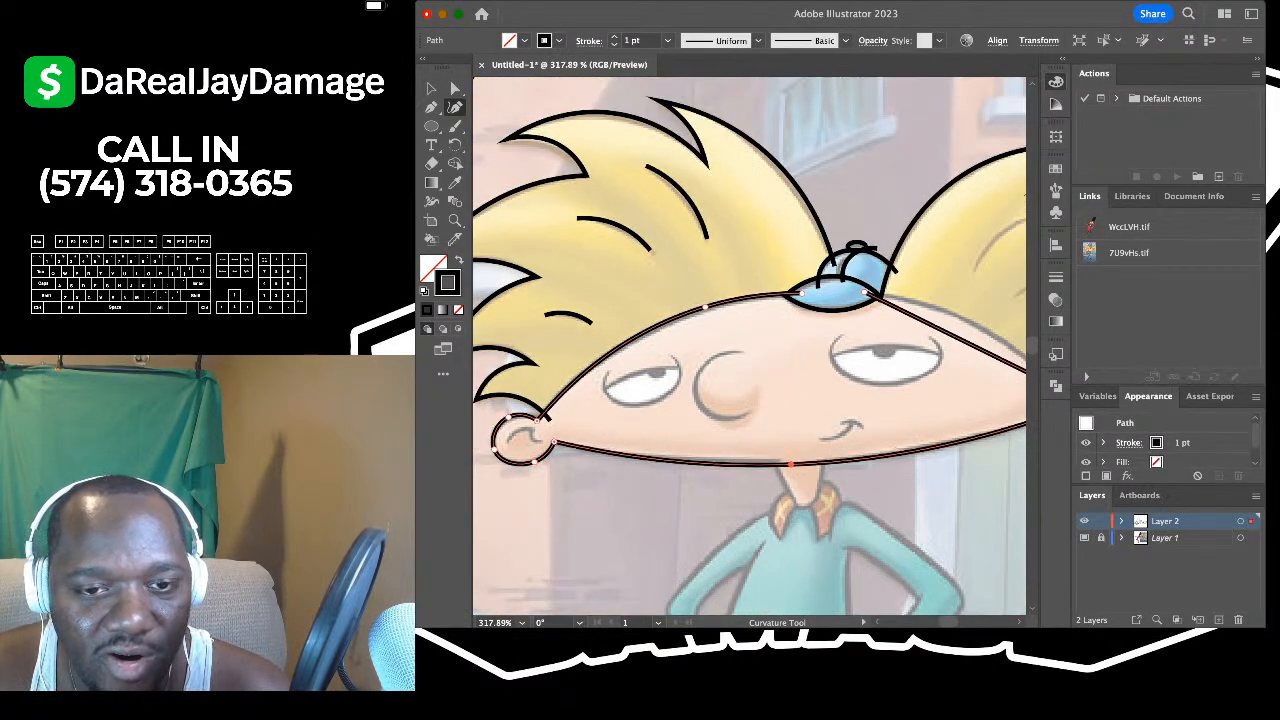
# - Reshape the segment at the right ear's base outward into the ear's rounded outline
pyautogui.scroll(-1, 791, 465)
pyautogui.hscroll(5, 791, 465)
pyautogui.scroll(4, 700, 447)
pyautogui.hscroll(1, 700, 447)
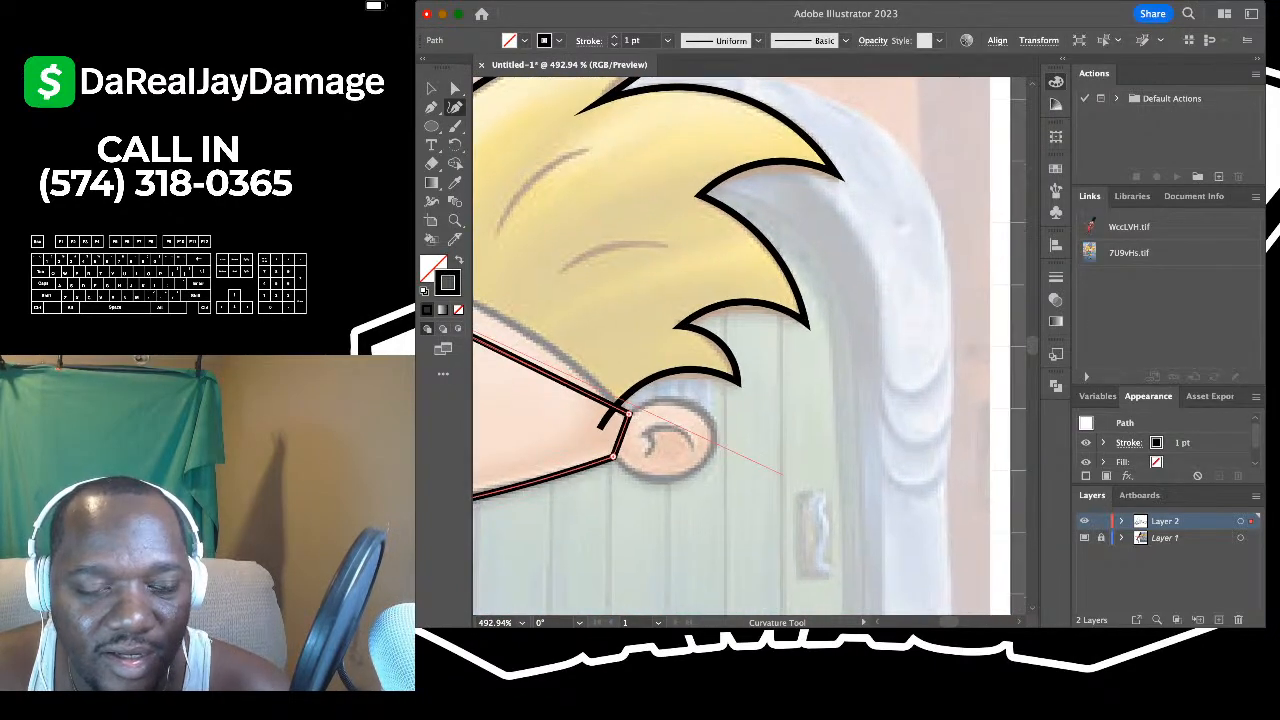
pyautogui.scroll(2, 700, 447)
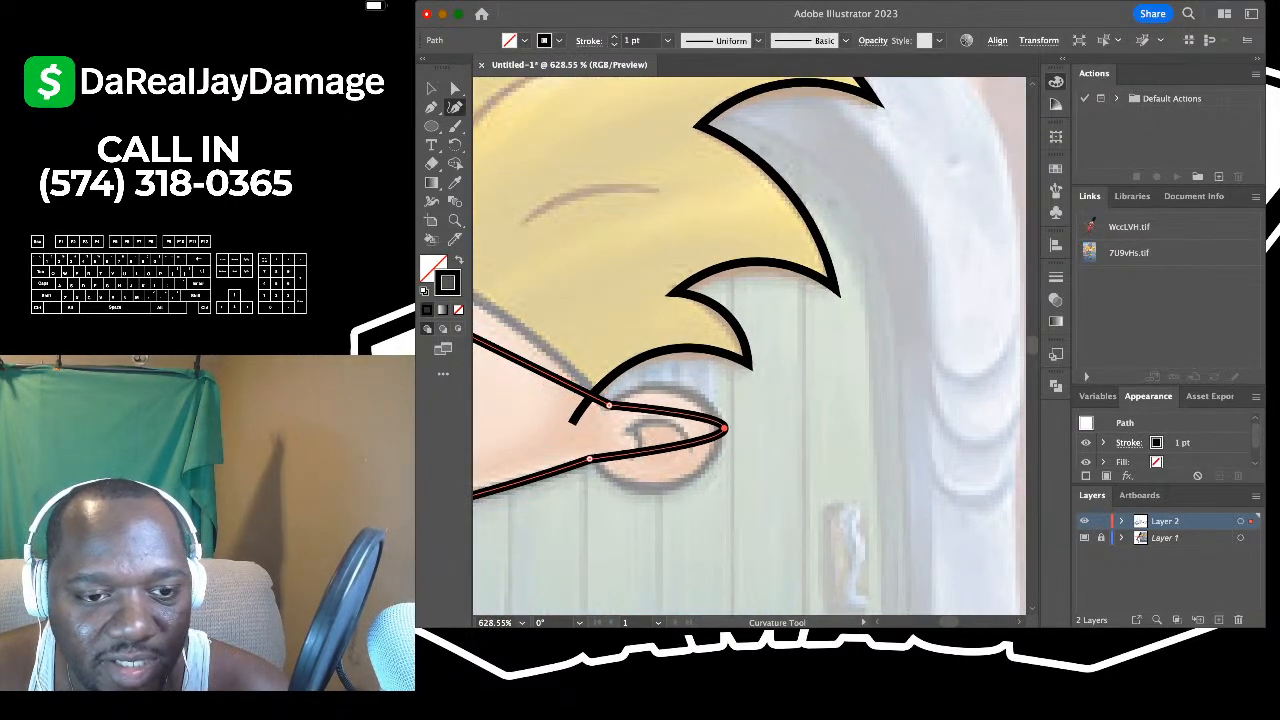
pyautogui.click(720, 435)
pyautogui.moveTo(674, 416); pyautogui.dragTo(675, 392)
pyautogui.moveTo(673, 450); pyautogui.dragTo(678, 485)
# - Bend the straight segment between the right ear and the cap along the right hairline, and deselect the head outline
pyautogui.moveTo(675, 392); pyautogui.dragTo(745, 347)
pyautogui.scroll(-4, 689, 396)
pyautogui.hscroll(-5, 689, 396)
pyautogui.scroll(-8, 912, 335)
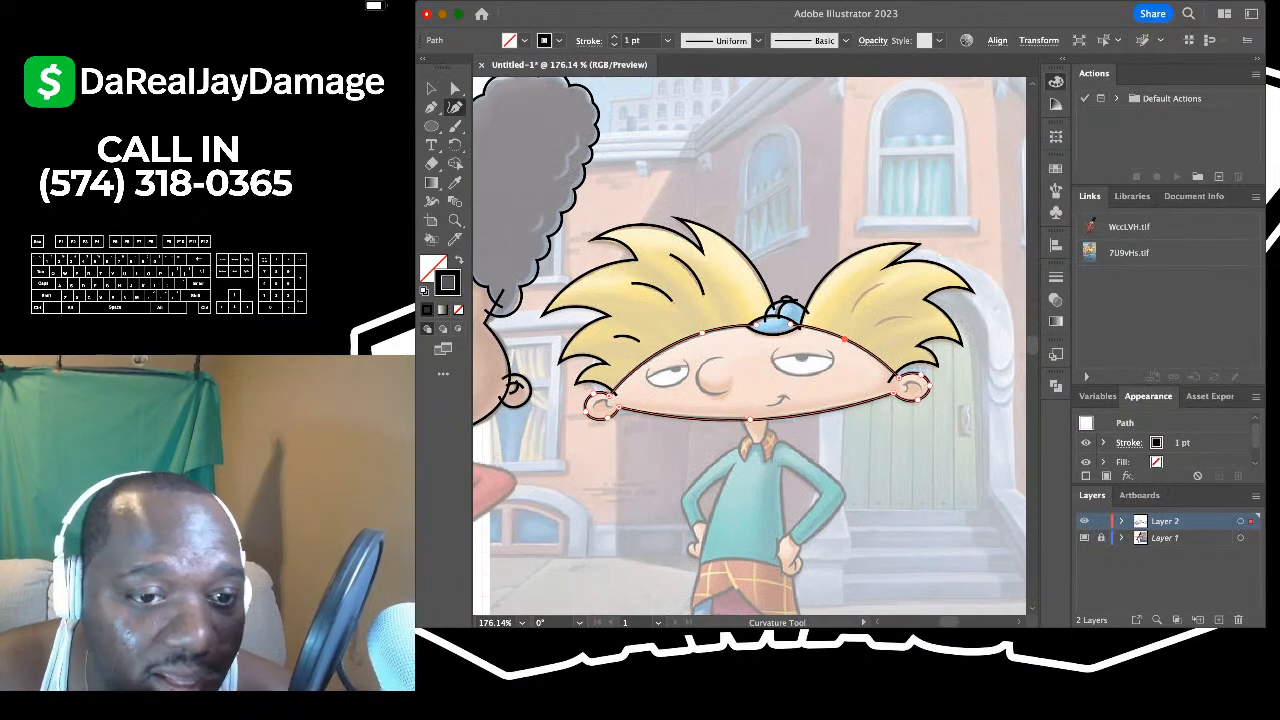
pyautogui.press('v')
pyautogui.press('super+shift+a')
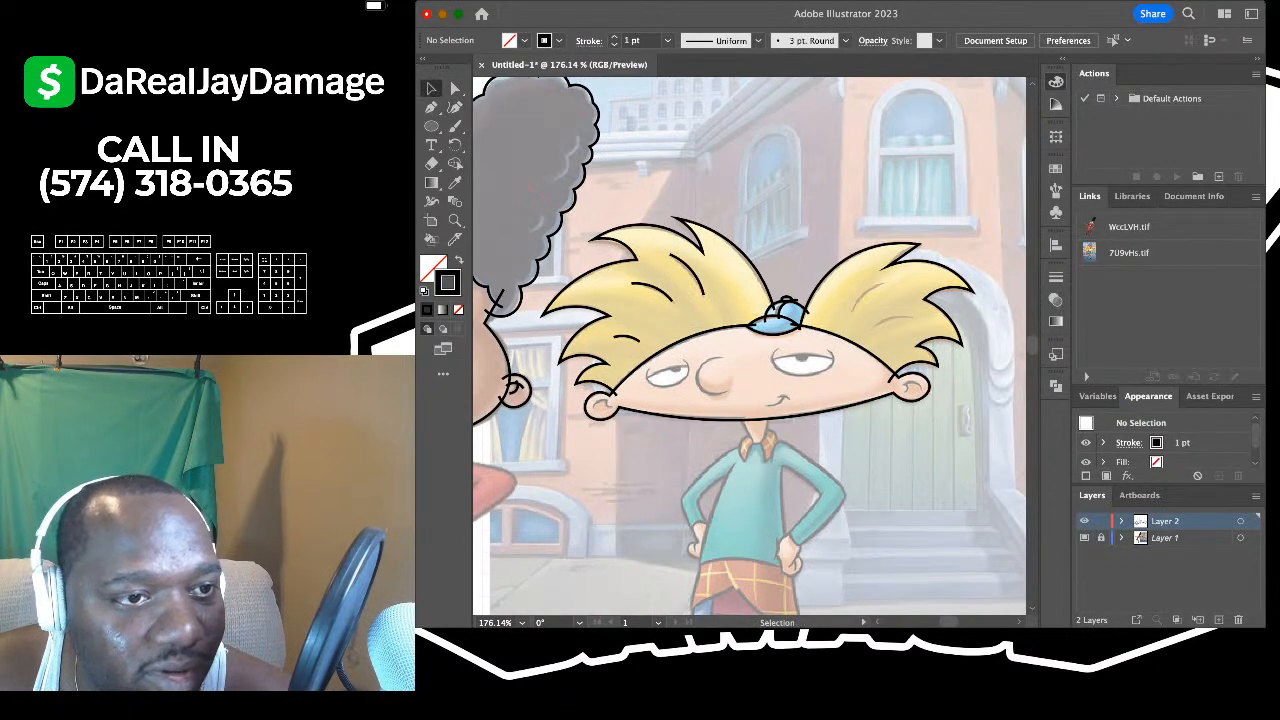
# - Trace the upper arc of the inner fold in the left ear with the Curvature tool
pyautogui.hotkey('shift', '`')
pyautogui.scroll(8, 591, 417)
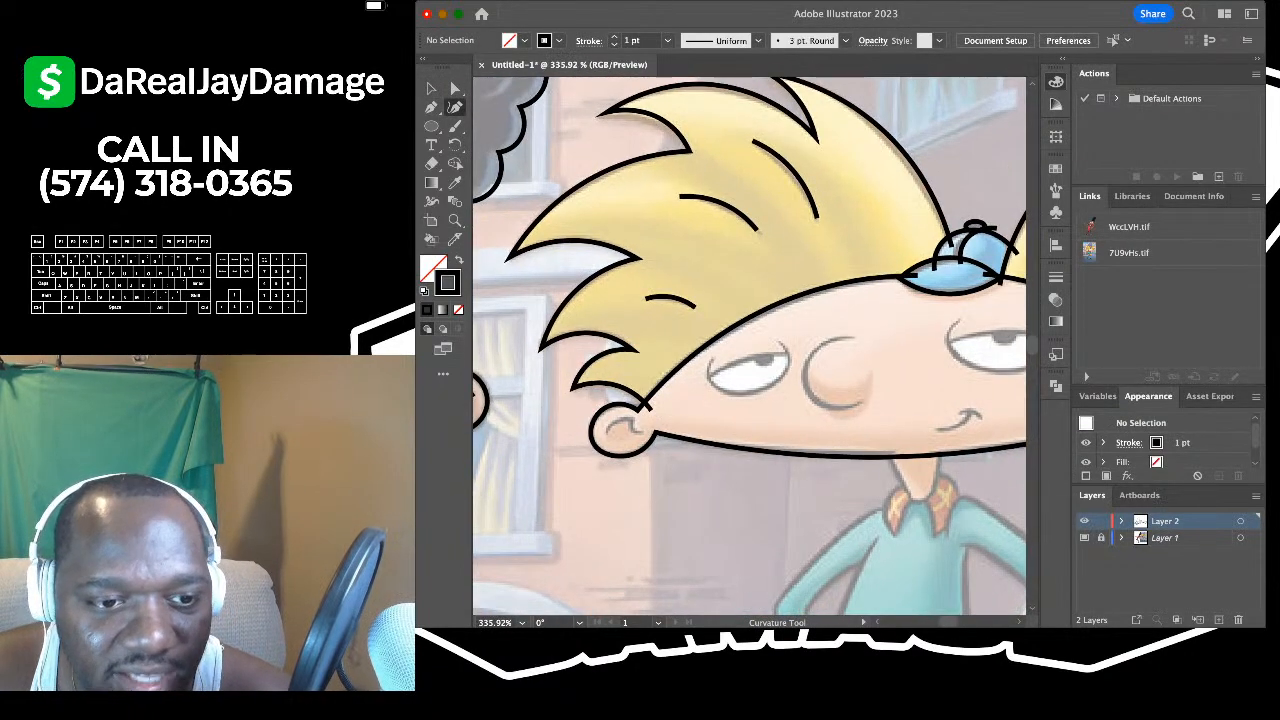
pyautogui.click(595, 362)
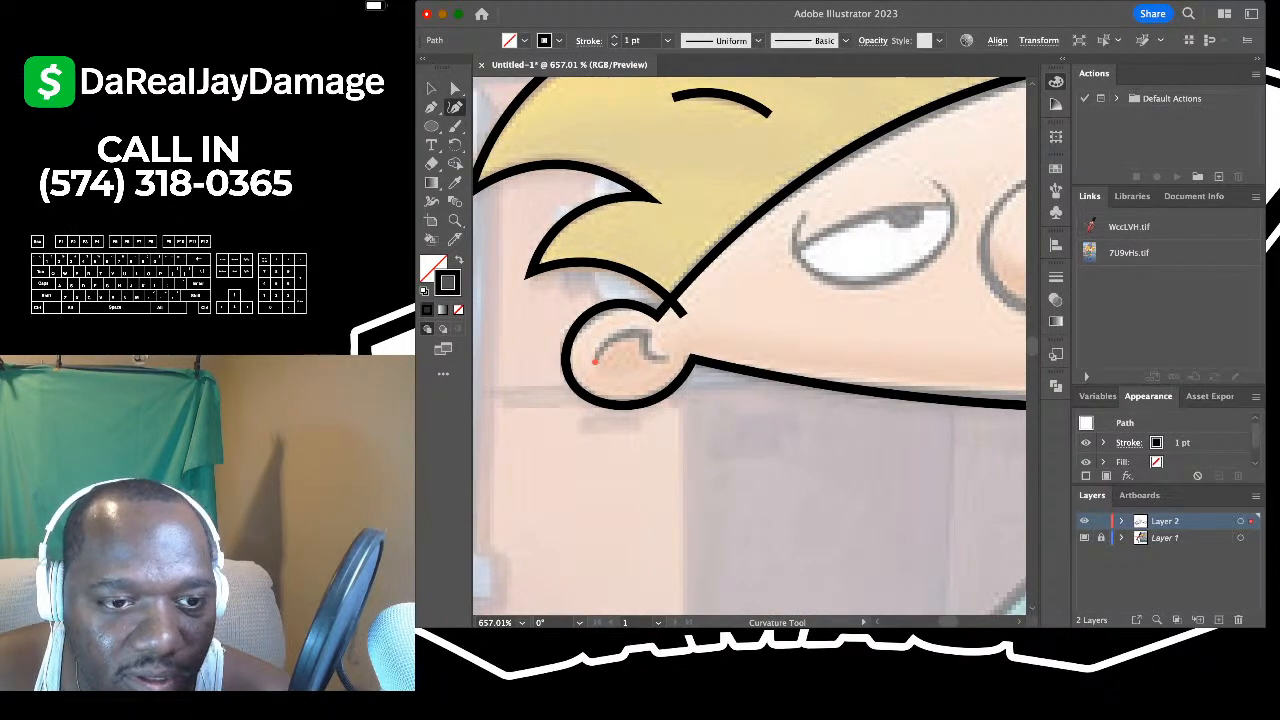
pyautogui.click(622, 330)
pyautogui.click(647, 334)
# - Extend the left ear's inner fold with a short downward segment, bend it inward along the reference, and deselect the path
pyautogui.press('p')
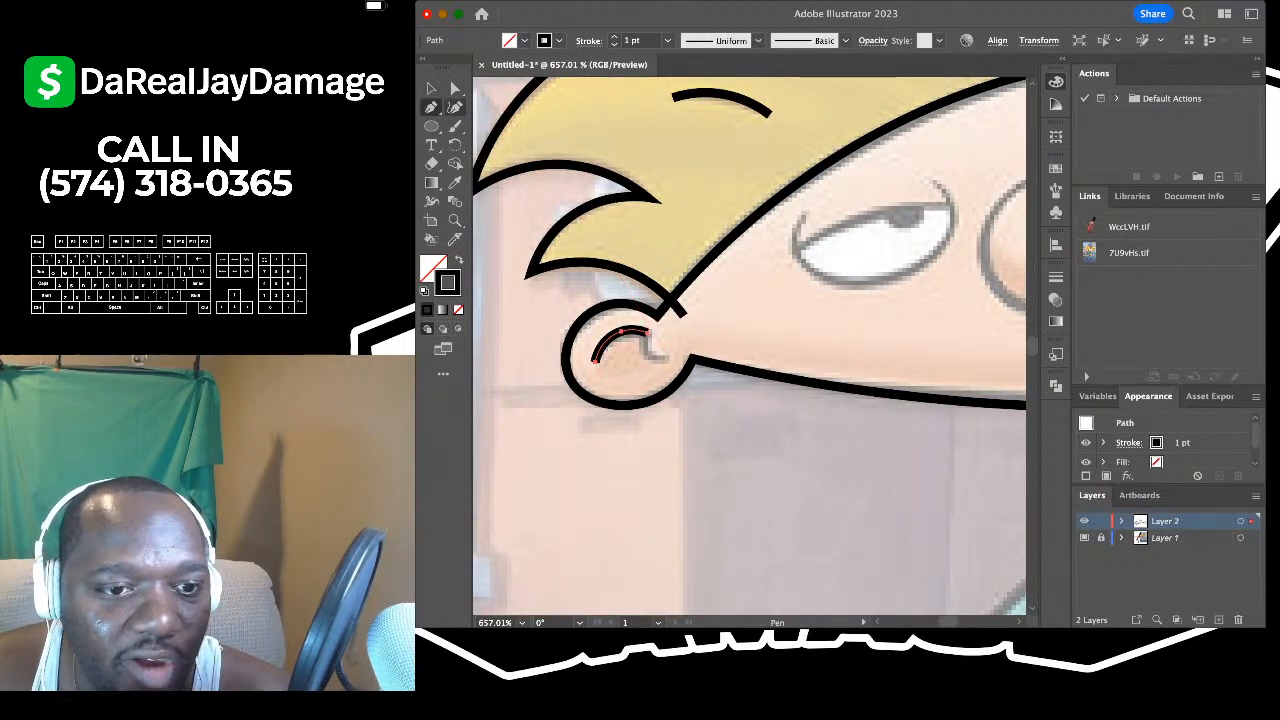
pyautogui.hotkey('shift', '`')
pyautogui.click(665, 361)
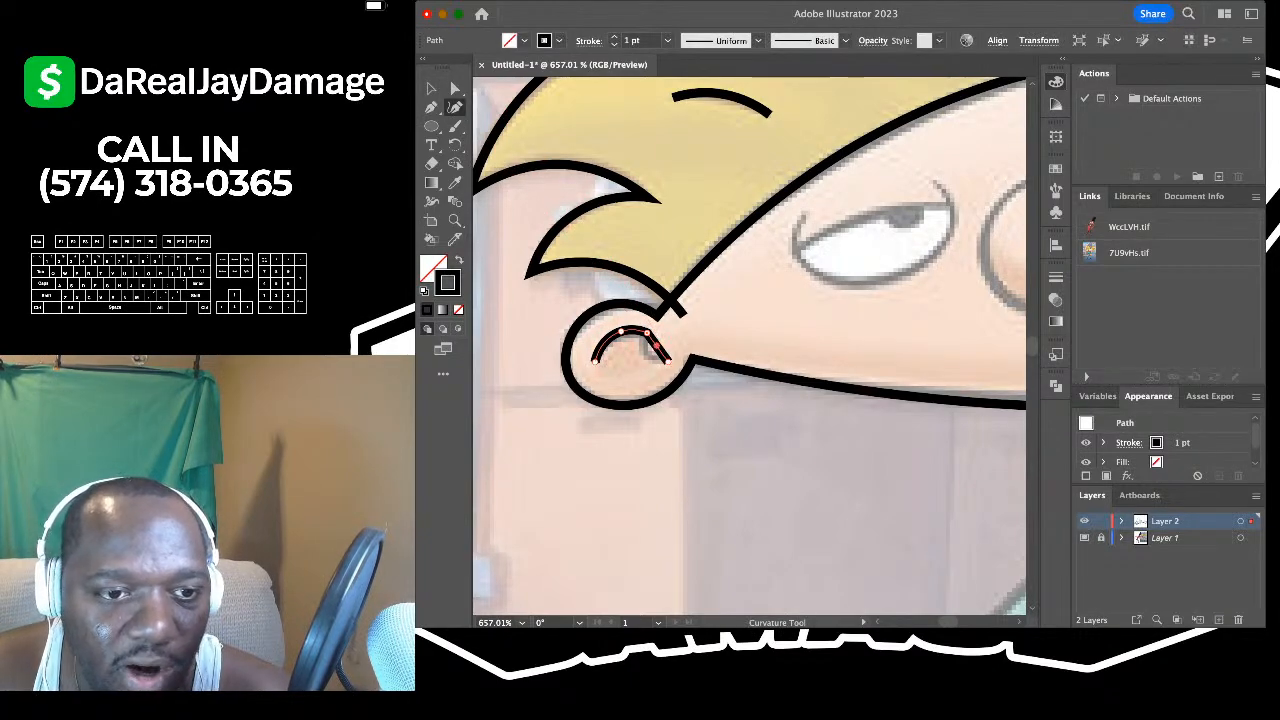
pyautogui.moveTo(656, 346); pyautogui.dragTo(649, 352)
pyautogui.scroll(-5, 640, 352)
pyautogui.scroll(2, 845, 331)
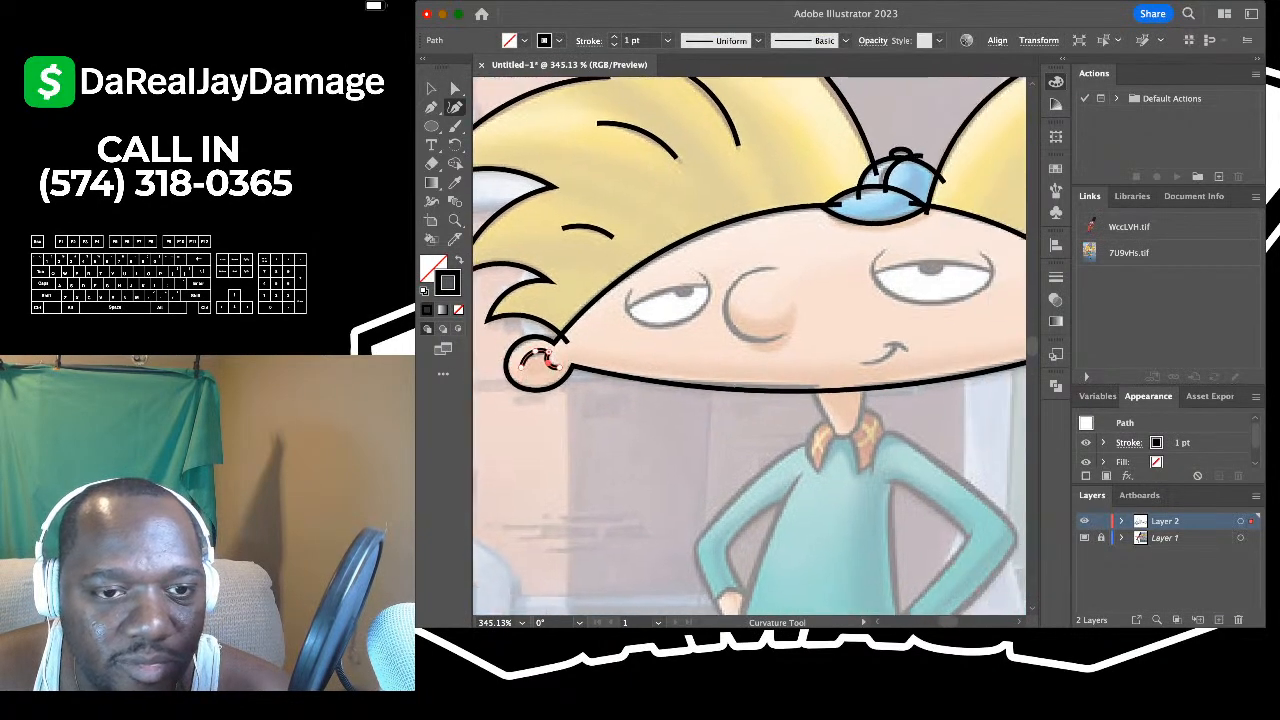
pyautogui.scroll(-5, 640, 348)
pyautogui.click(431, 88)
pyautogui.click(540, 440)
# - Draw the upper line of the right ear's inner fold and bend it up into an arc with the Curvature tool
pyautogui.hscroll(2, 640, 350)
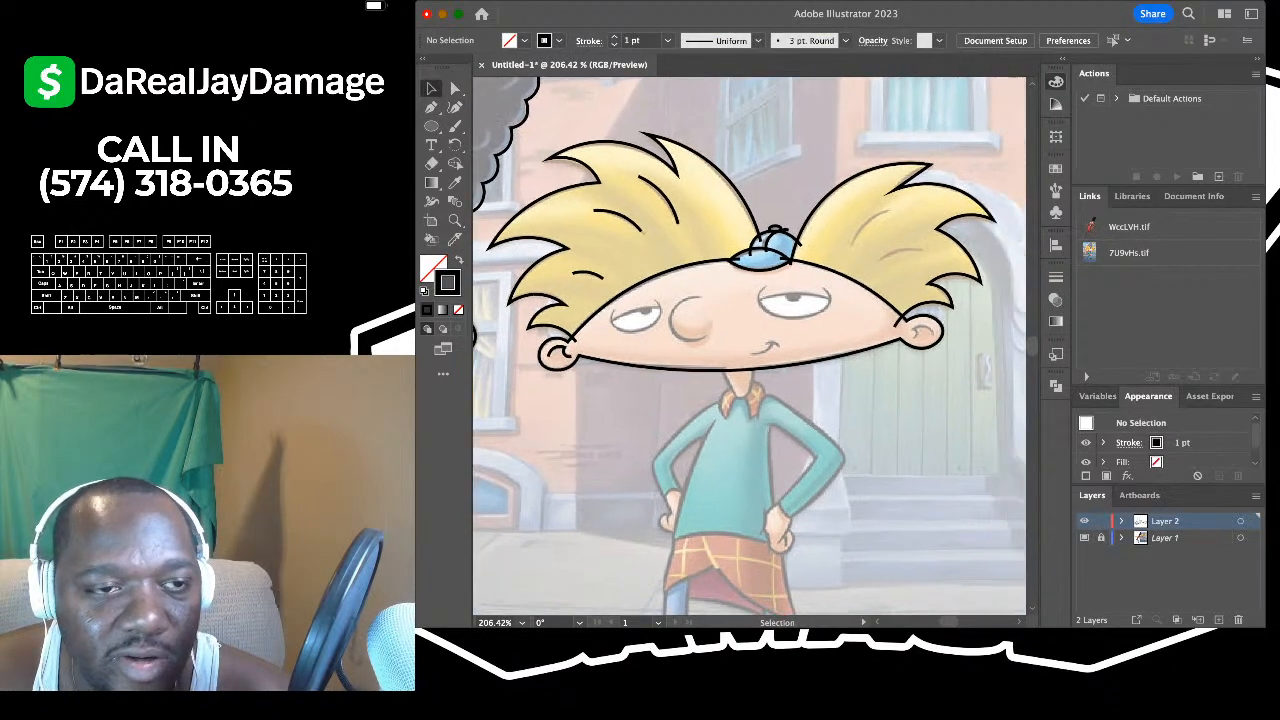
pyautogui.hscroll(5, 748, 346)
pyautogui.click(455, 107)
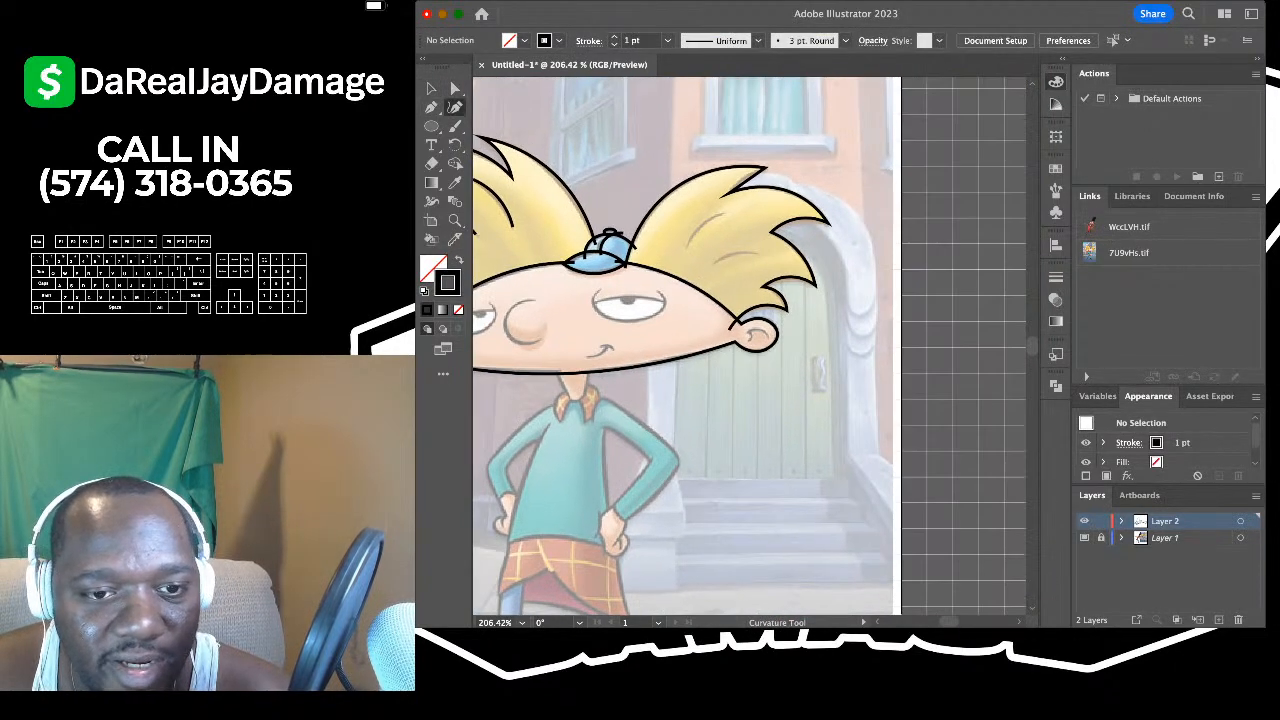
pyautogui.scroll(6, 757, 335)
pyautogui.click(795, 350)
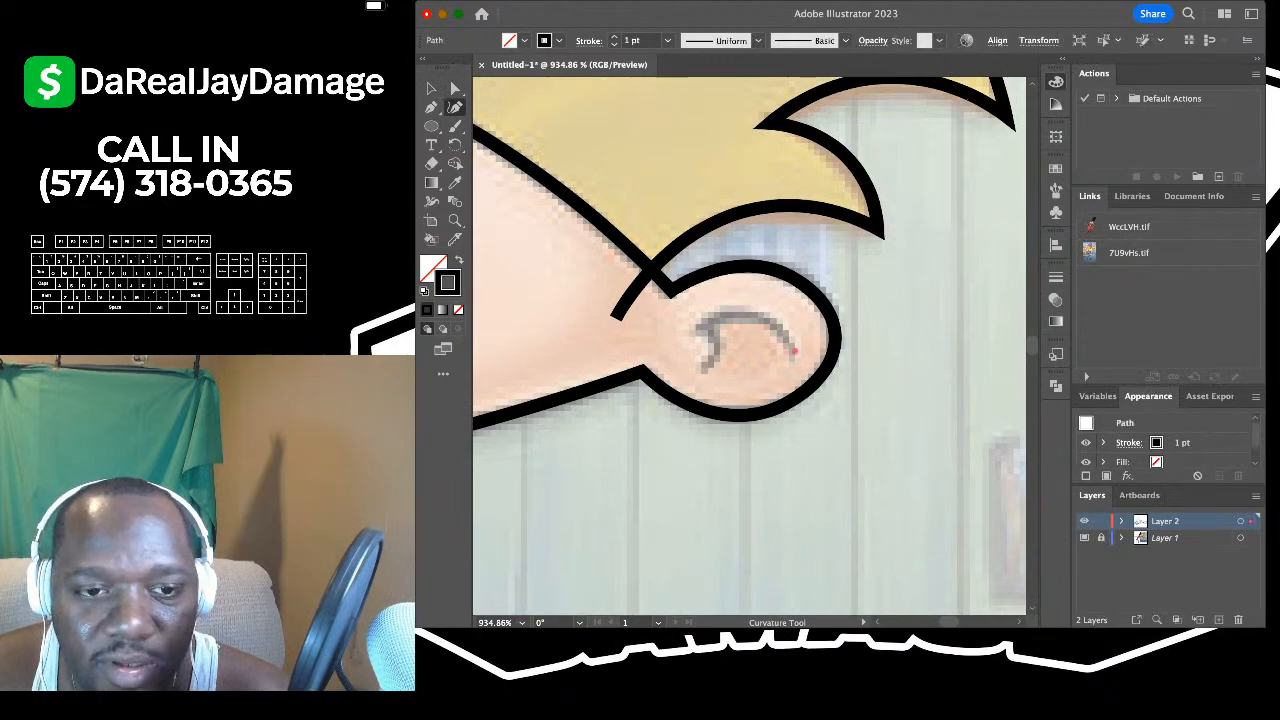
pyautogui.click(697, 327)
pyautogui.moveTo(744, 338); pyautogui.dragTo(746, 313)
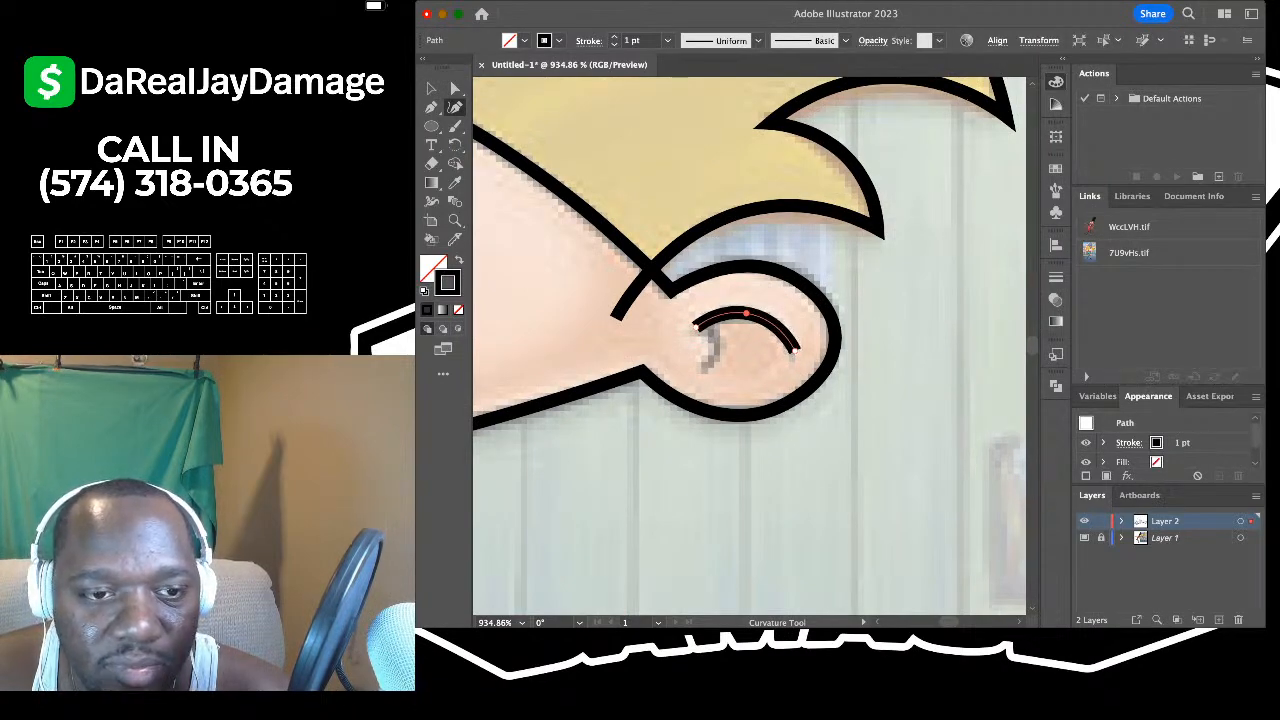
# - Extend the right ear's inner fold downward from its inner end, curve that segment inward, and deselect the path
pyautogui.press('p')
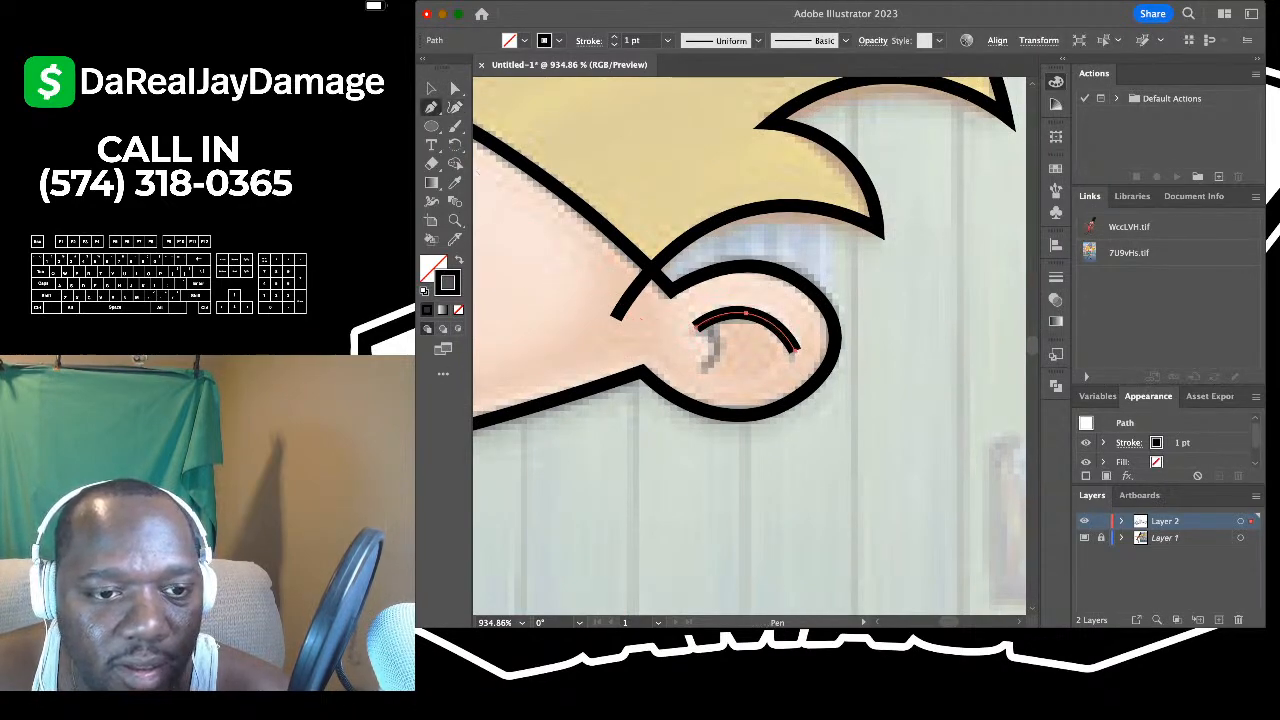
pyautogui.click(697, 327)
pyautogui.click(701, 369)
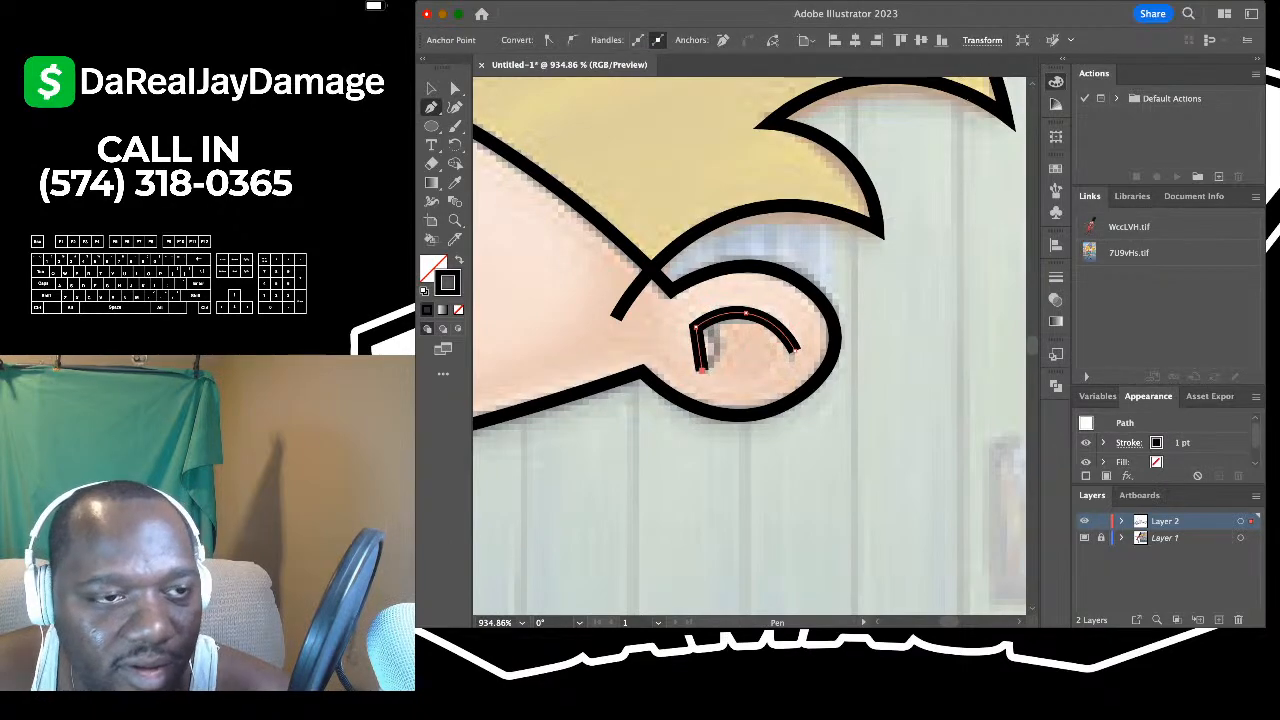
pyautogui.hotkey('shift', '`')
pyautogui.moveTo(699, 348); pyautogui.dragTo(892, 360)
pyautogui.scroll(-5, 716, 350)
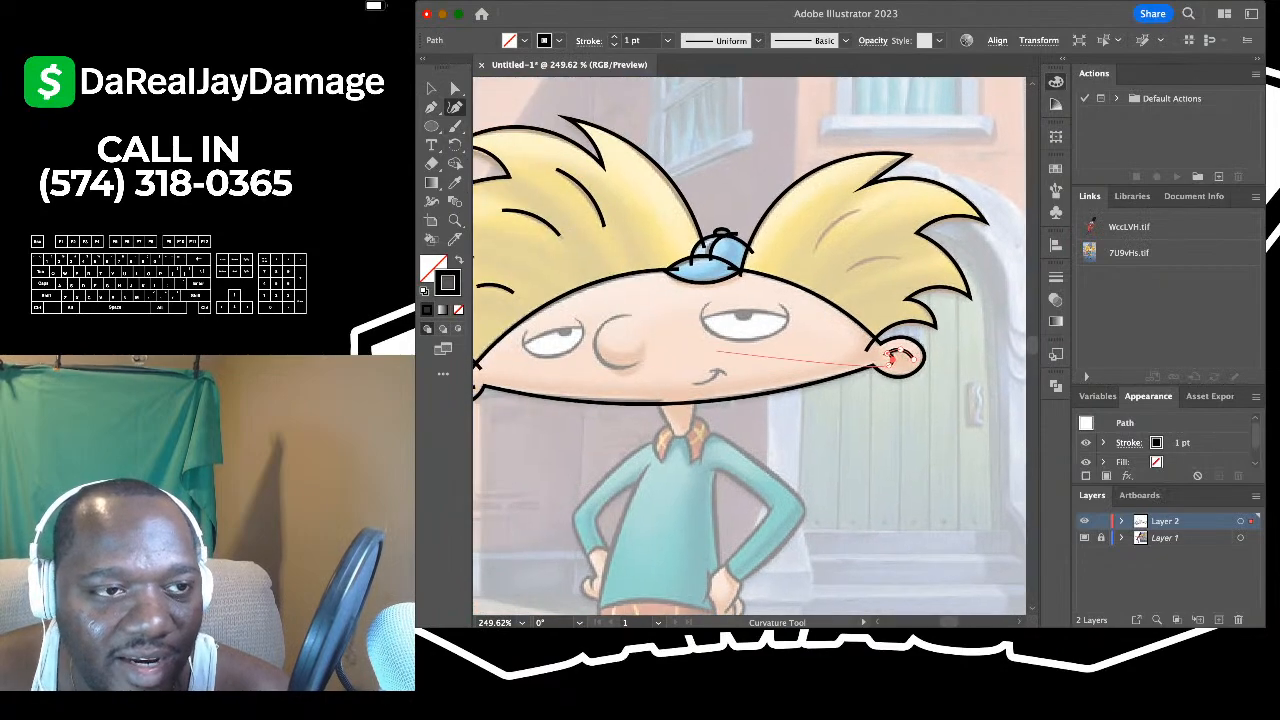
pyautogui.click(431, 88)
pyautogui.click(510, 108)
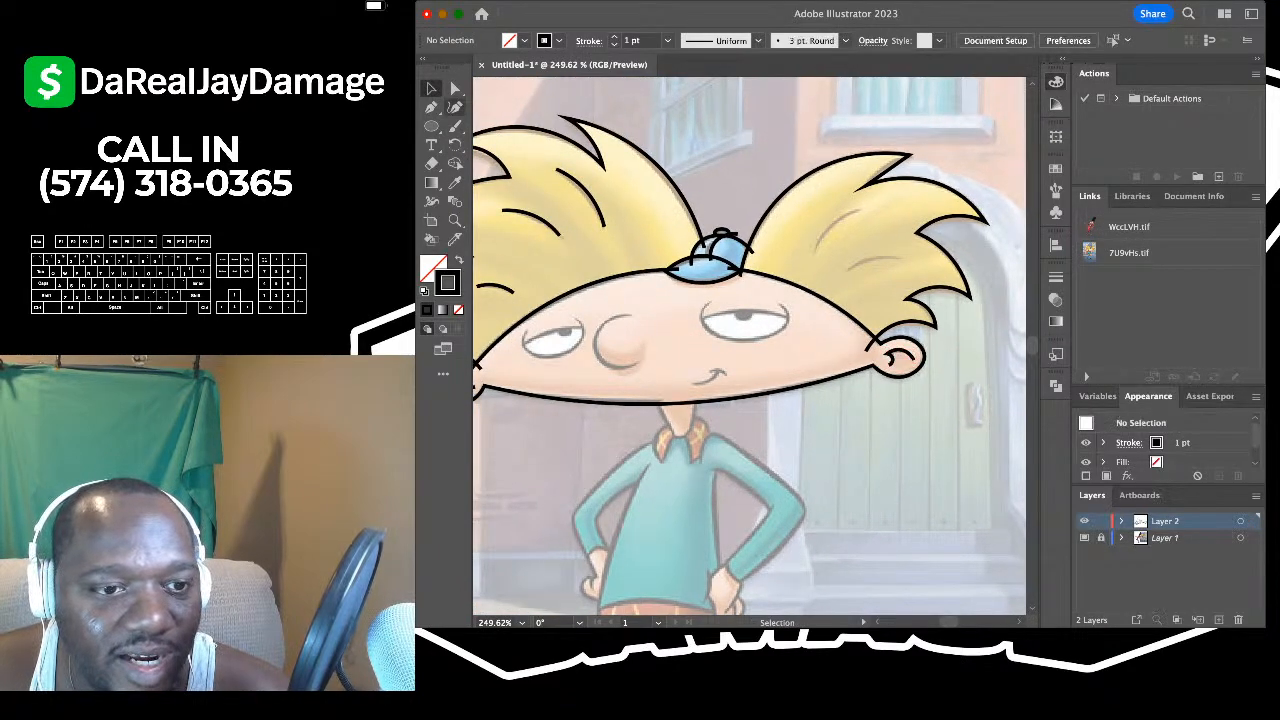
# - Trace the left eye's rounded lower outline as an open curve, including the short crease ends above the eyelid, and deselect it
pyautogui.click(455, 107)
pyautogui.scroll(5, 525, 368)
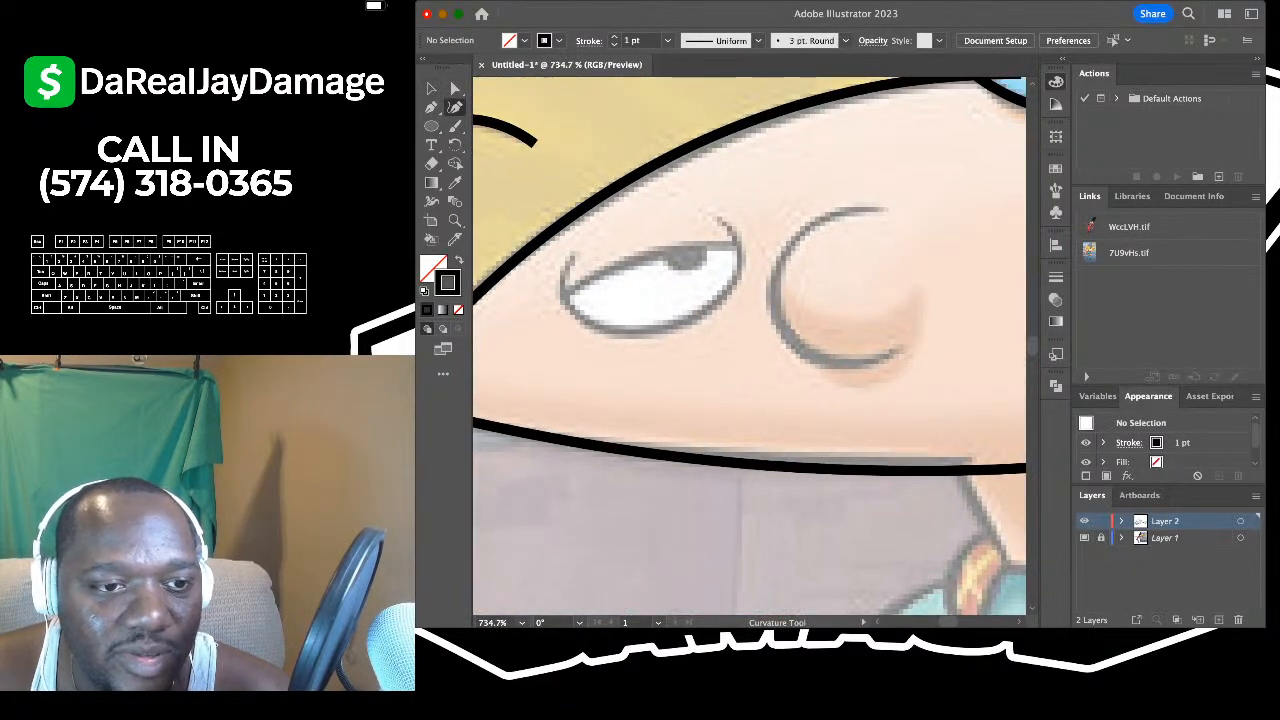
pyautogui.click(567, 255)
pyautogui.click(563, 295)
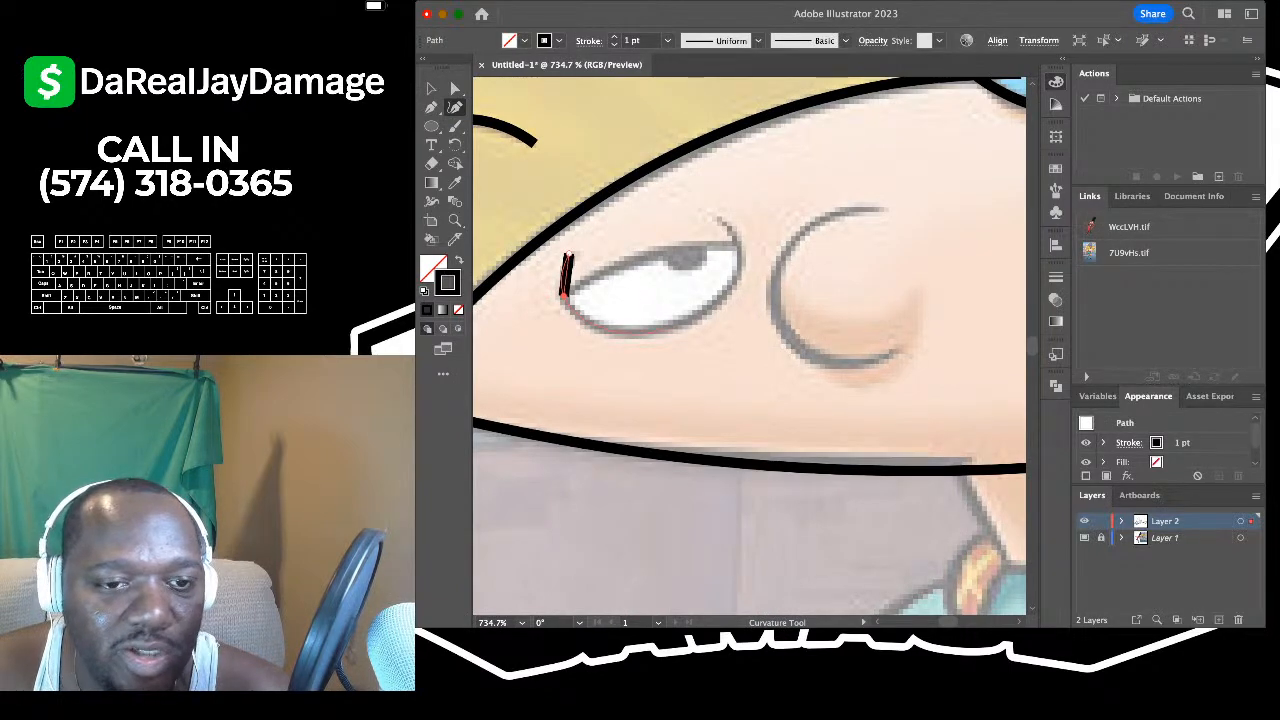
pyautogui.click(679, 323)
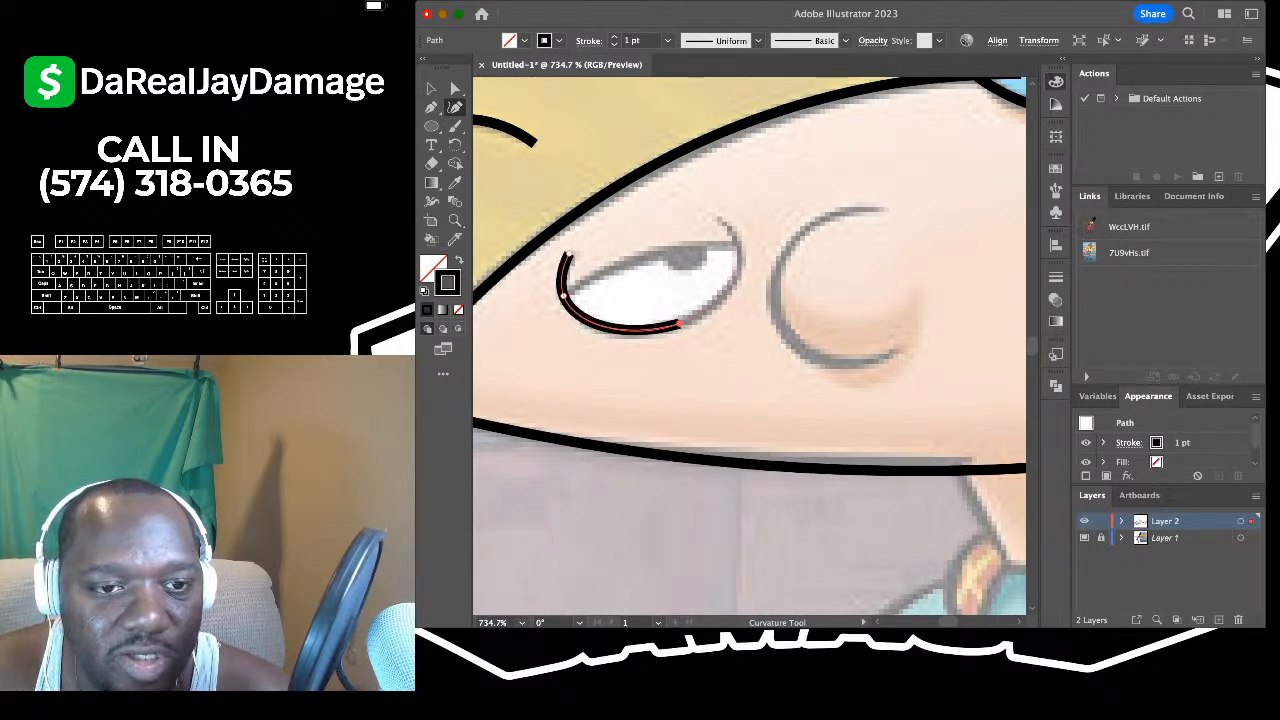
pyautogui.click(743, 258)
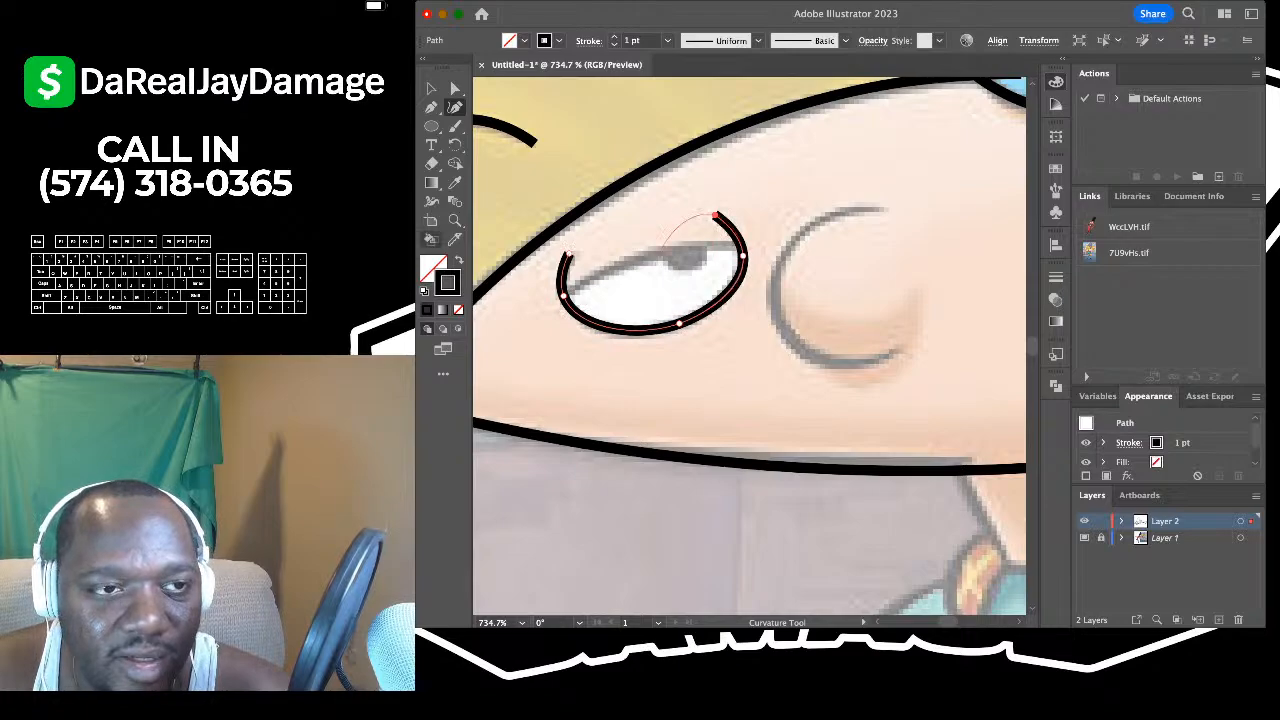
pyautogui.click(715, 215)
pyautogui.press('Escape')
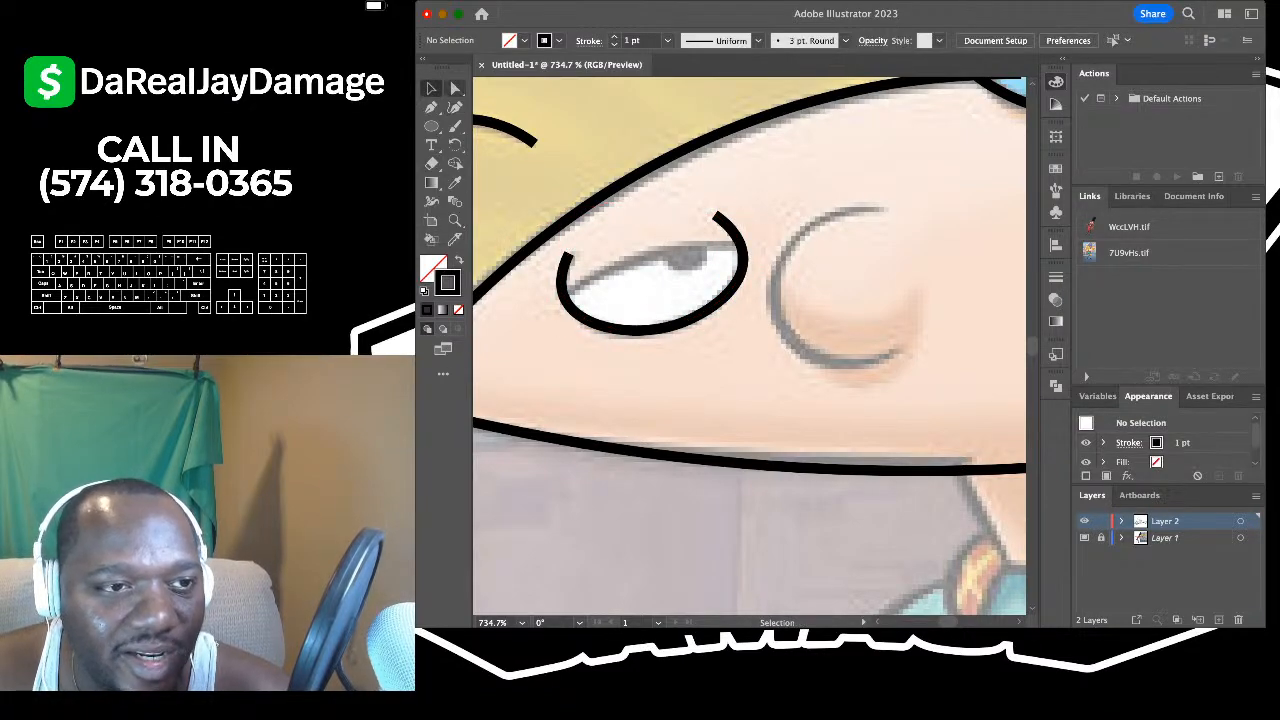
# - Trace the left eye's drooping upper eyelid as a separate three-point curve extending slightly past both eye corners, and deselect it
pyautogui.click(551, 303)
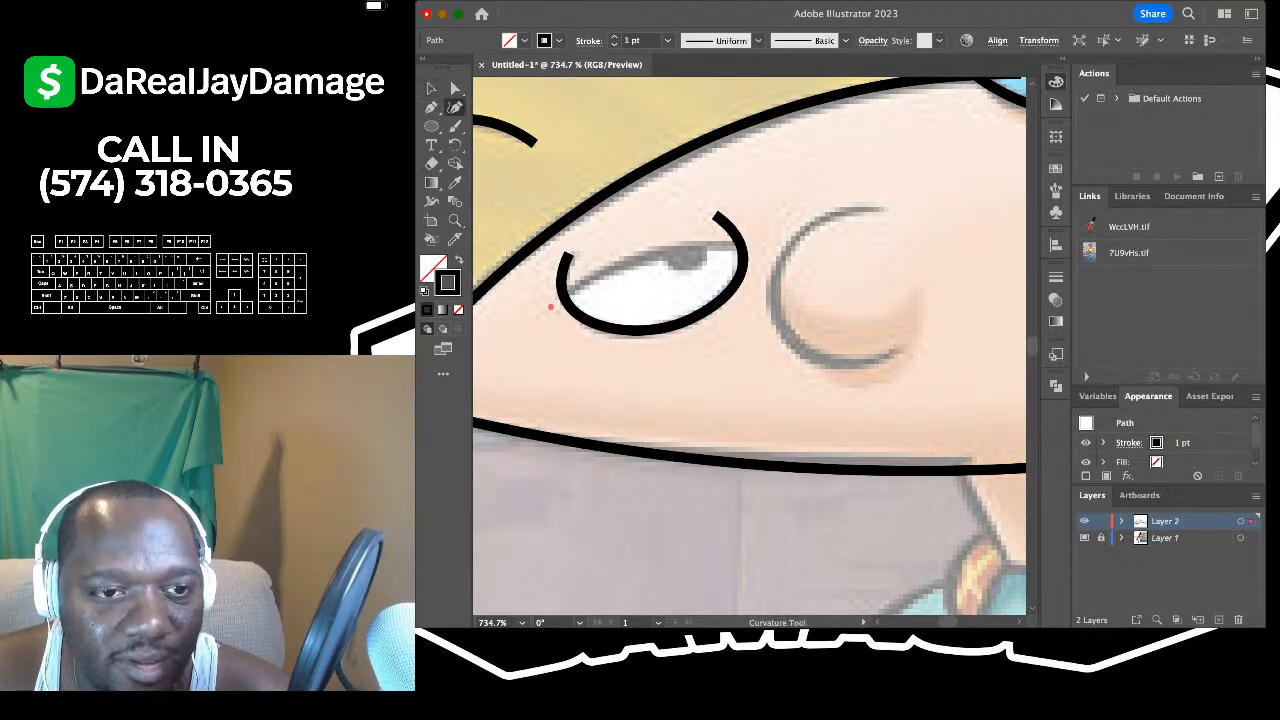
pyautogui.click(650, 257)
pyautogui.click(752, 246)
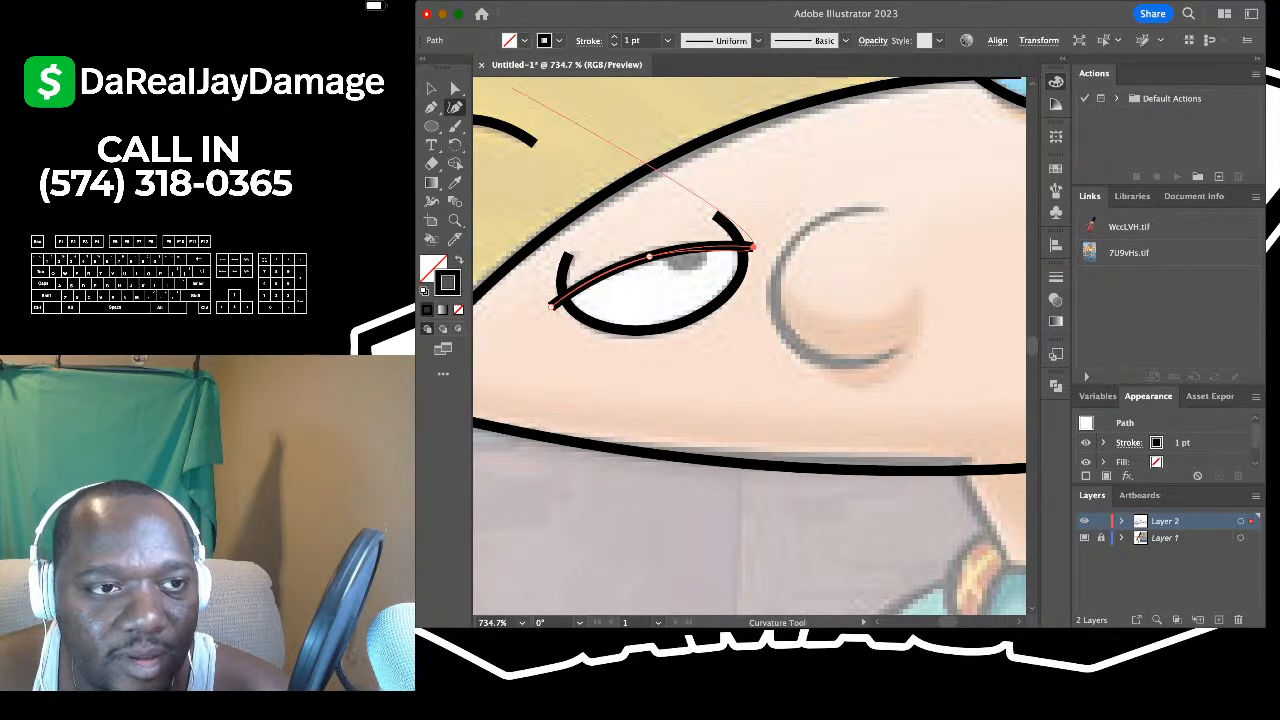
pyautogui.click(431, 88)
pyautogui.click(620, 200)
# - Trace the nose as an open C-shaped curve from its upper end around to its lower end, and deselect it
pyautogui.hscroll(4, 749, 346)
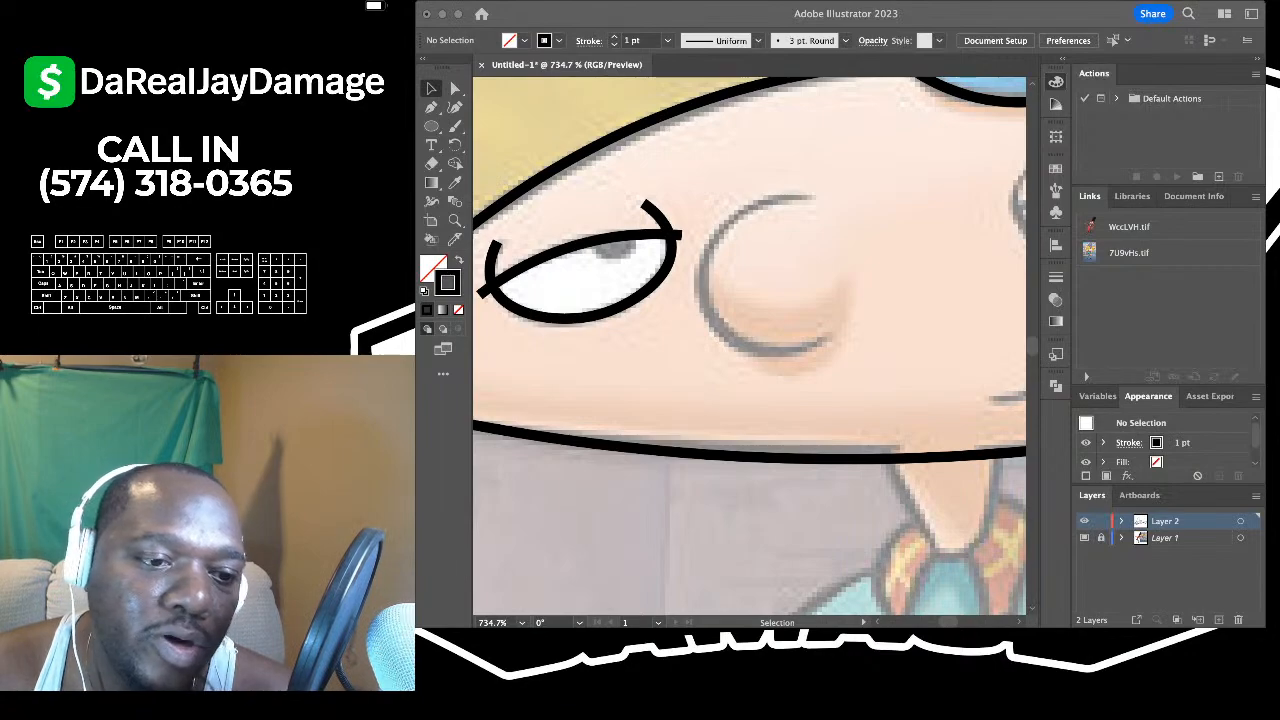
pyautogui.click(716, 370)
pyautogui.scroll(-3, 716, 370)
pyautogui.hscroll(2, 748, 340)
pyautogui.scroll(1, 748, 340)
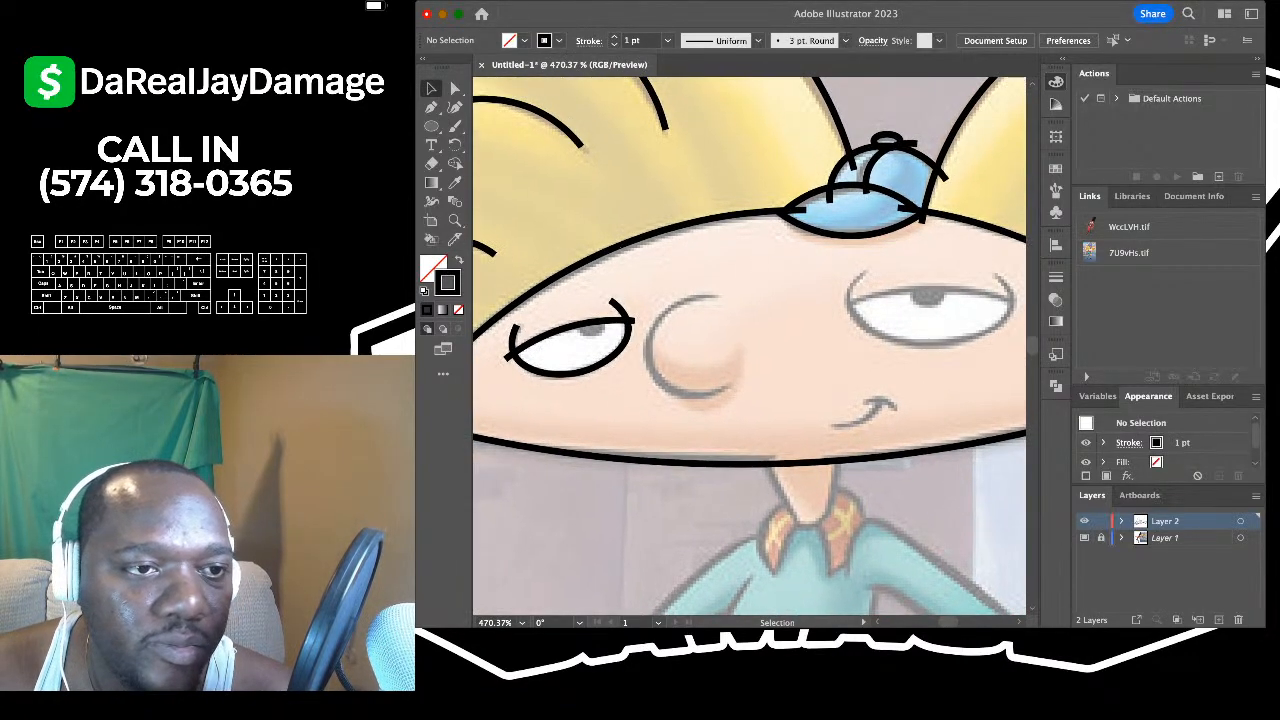
pyautogui.click(455, 107)
pyautogui.scroll(2, 748, 337)
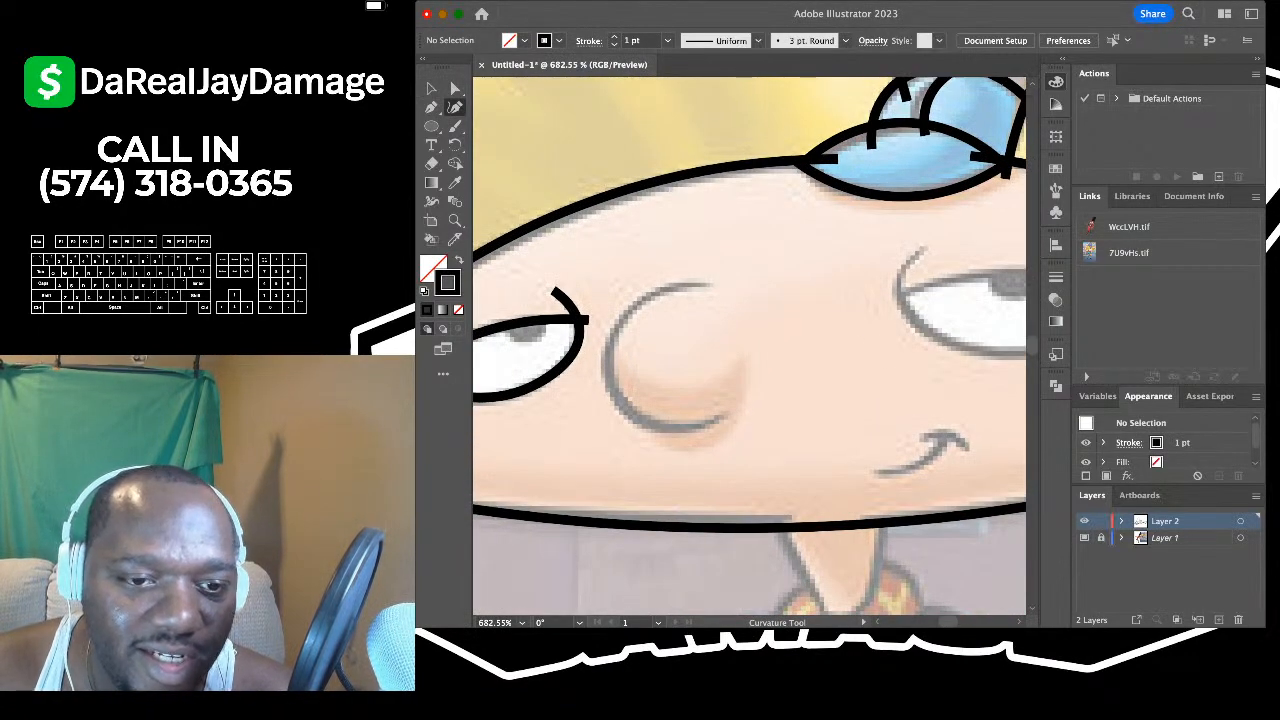
pyautogui.click(647, 297)
pyautogui.click(712, 287)
pyautogui.click(603, 376)
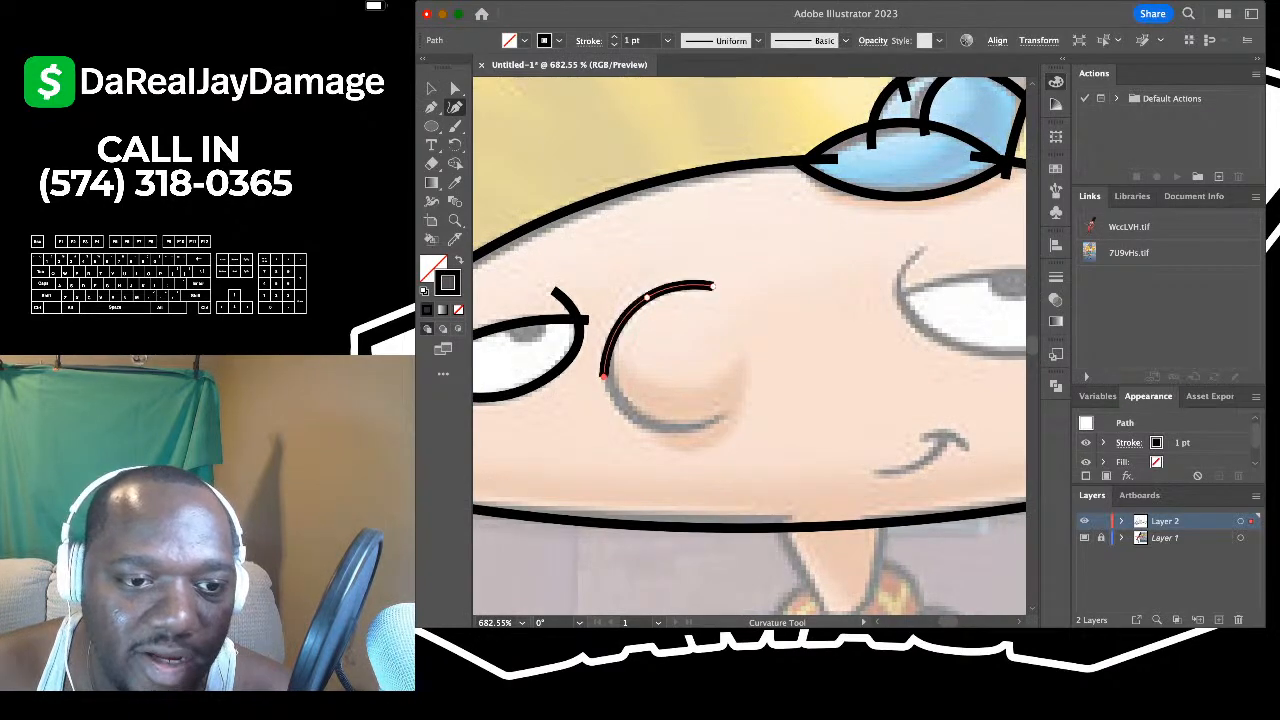
pyautogui.click(668, 430)
pyautogui.click(728, 411)
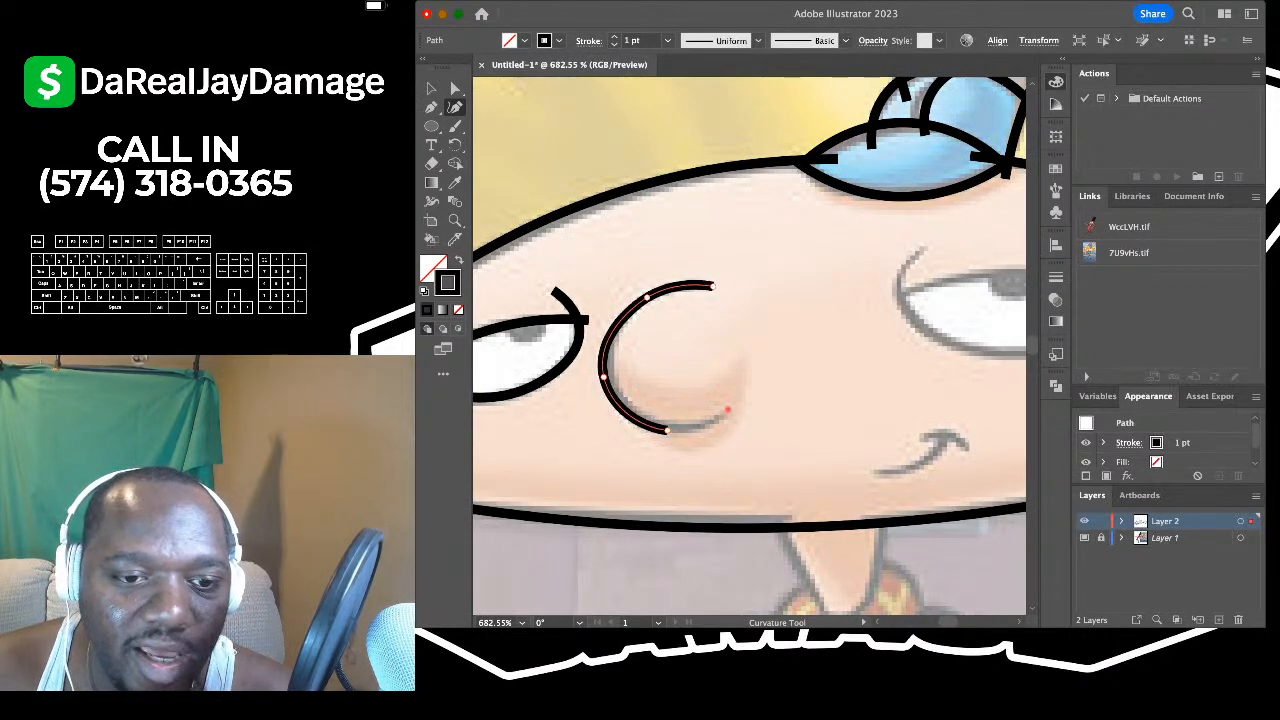
pyautogui.press('v')
pyautogui.click(782, 385)
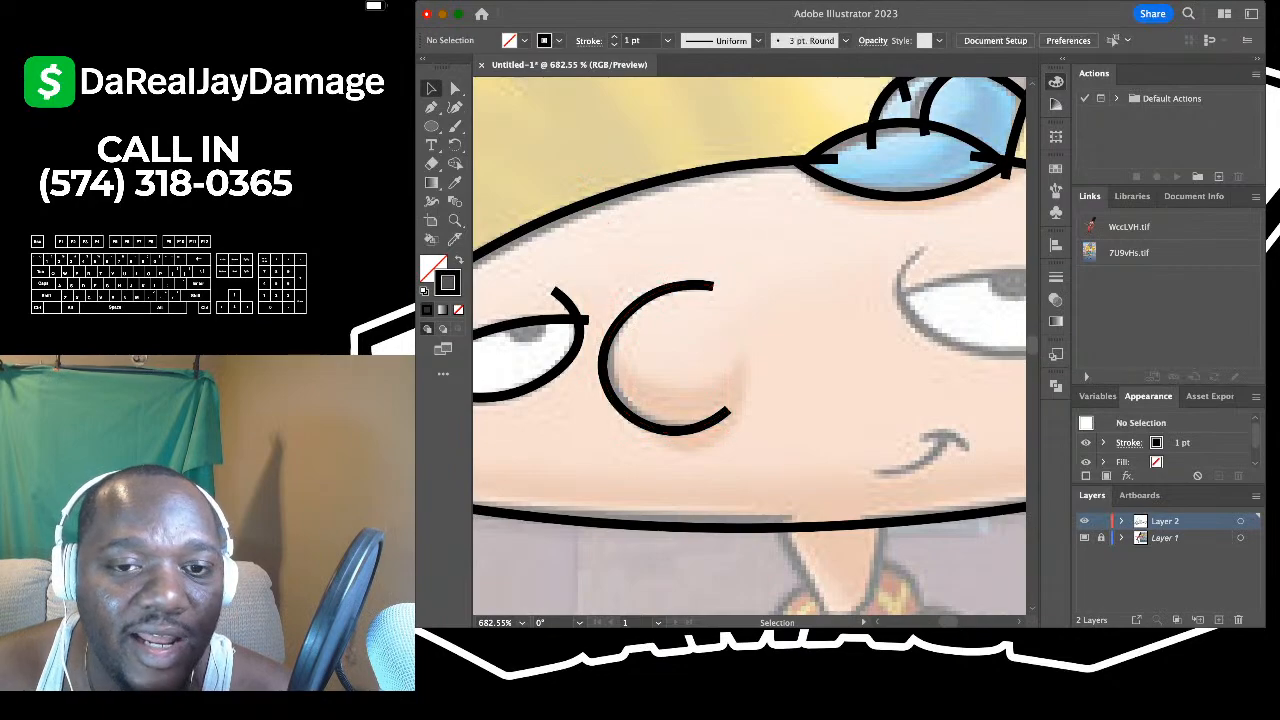
# - Trace the right eye's rounded lower outline as an open curve, including the short crease ends above the eyelid
pyautogui.scroll(-3, 750, 346)
pyautogui.hscroll(4, 750, 346)
pyautogui.hotkey('shift', '`')
pyautogui.scroll(3, 687, 198)
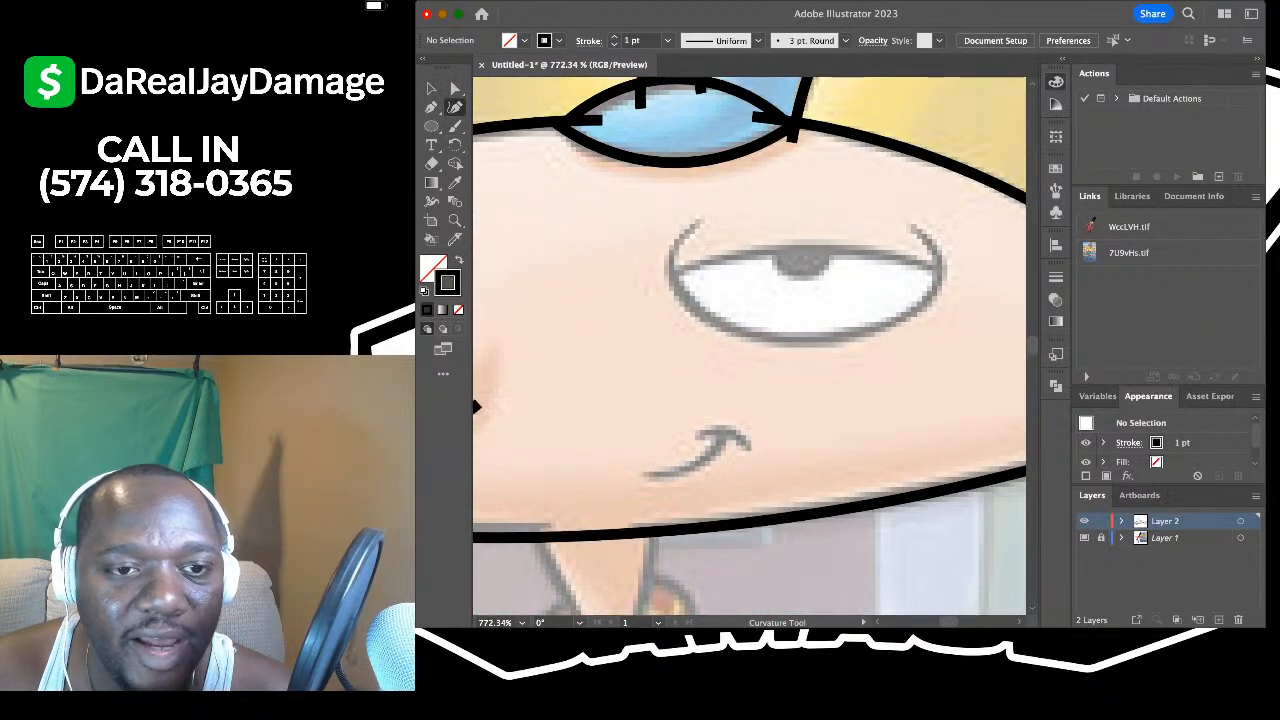
pyautogui.click(699, 218)
pyautogui.click(668, 265)
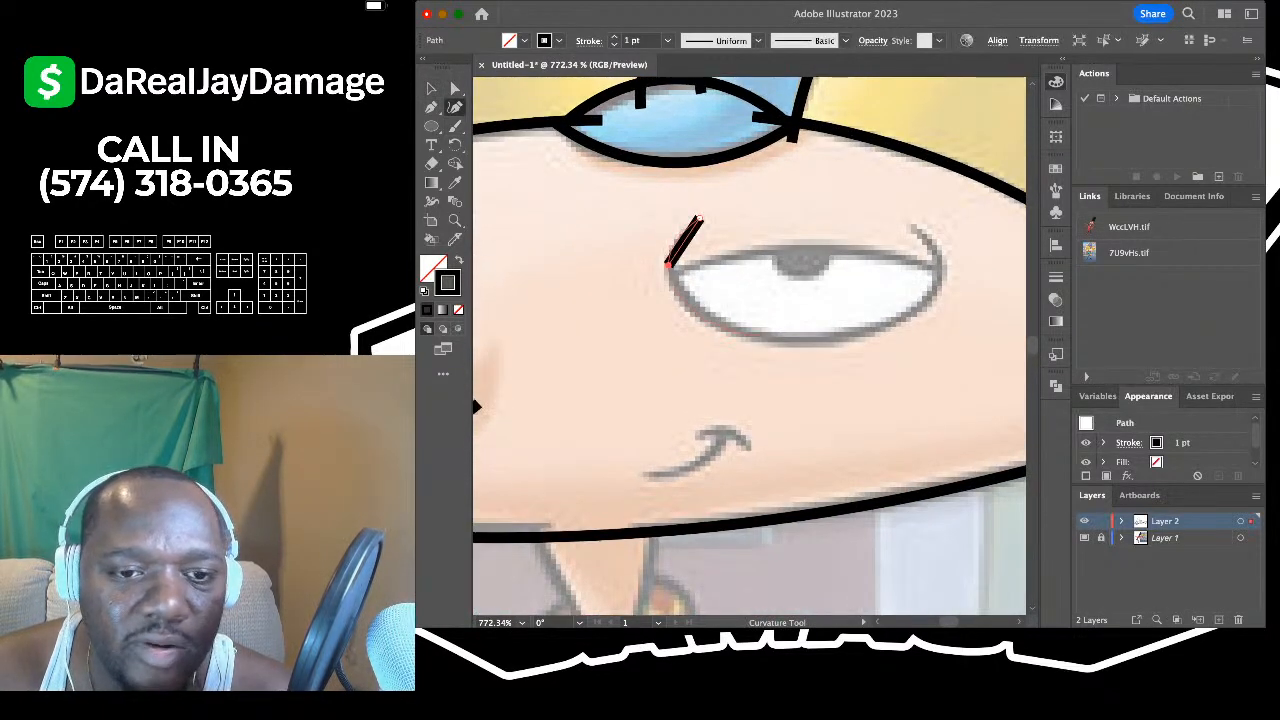
pyautogui.hscroll(3, 750, 346)
pyautogui.click(680, 357)
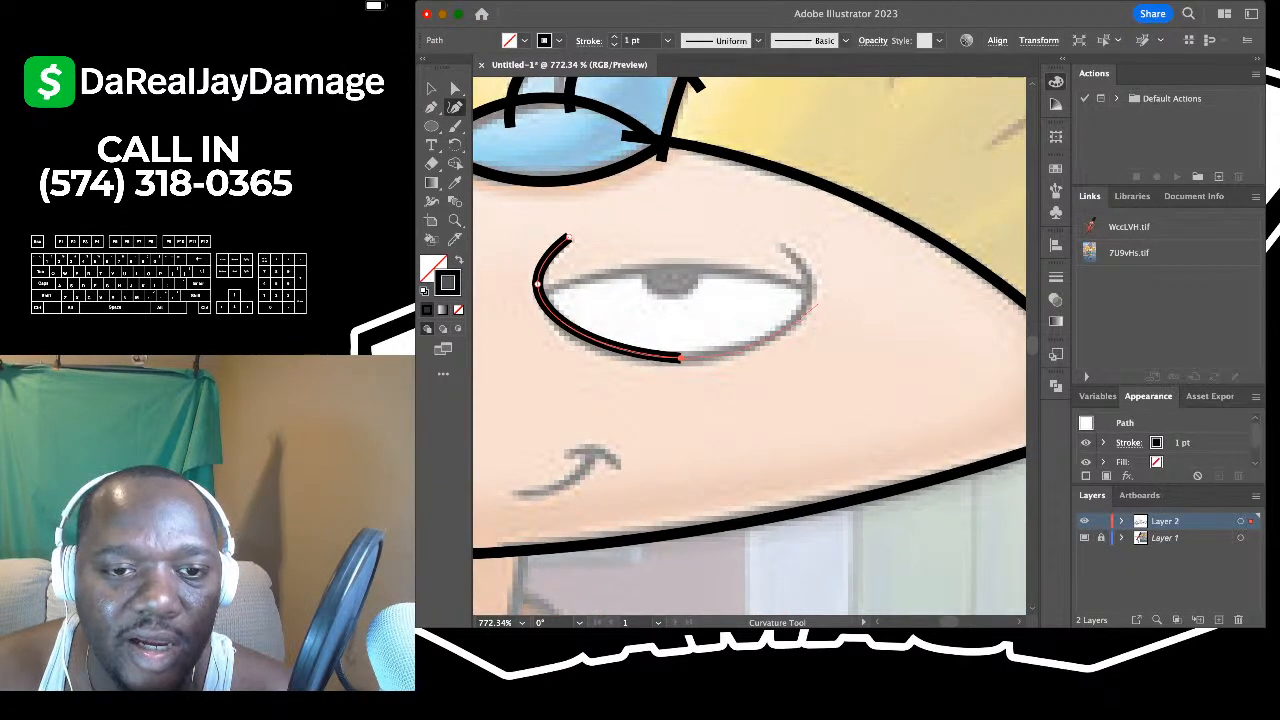
pyautogui.click(815, 292)
pyautogui.click(781, 243)
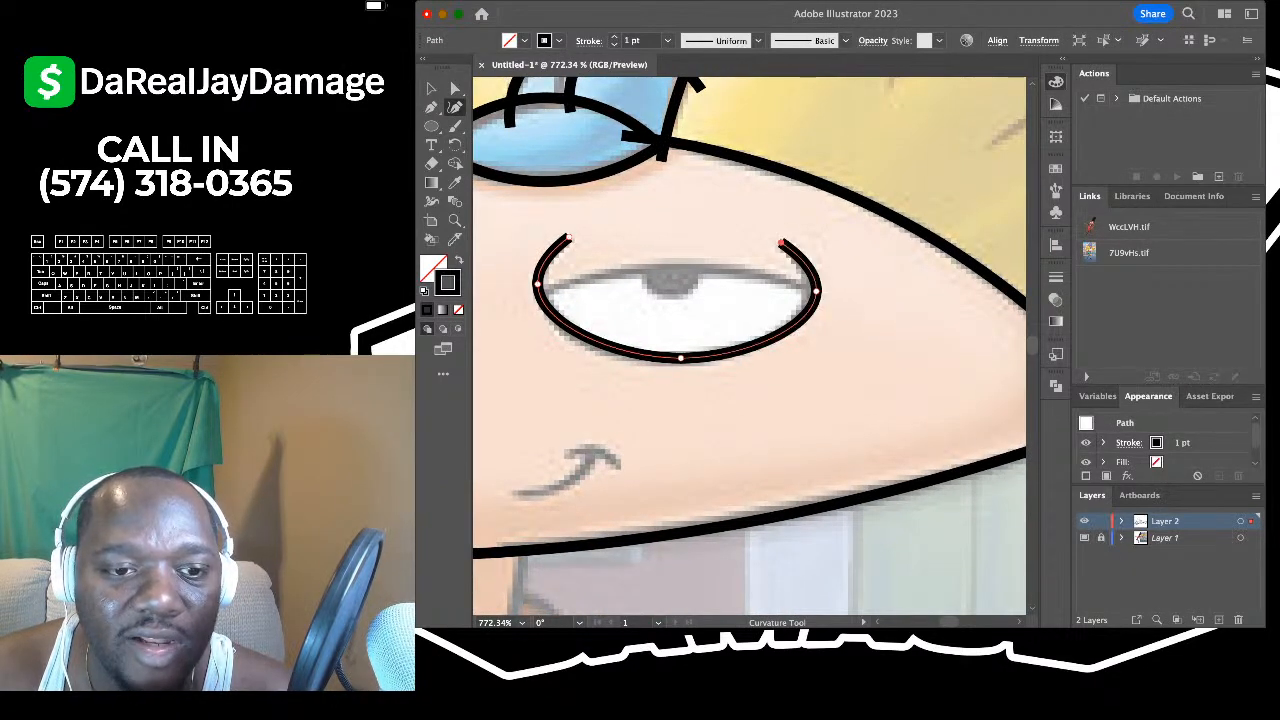
# - Move the two anchor points at the inner side of the right eye's outline to match the reference, and deselect the path
pyautogui.moveTo(538, 285); pyautogui.dragTo(538, 296)
pyautogui.moveTo(569, 237); pyautogui.dragTo(577, 236)
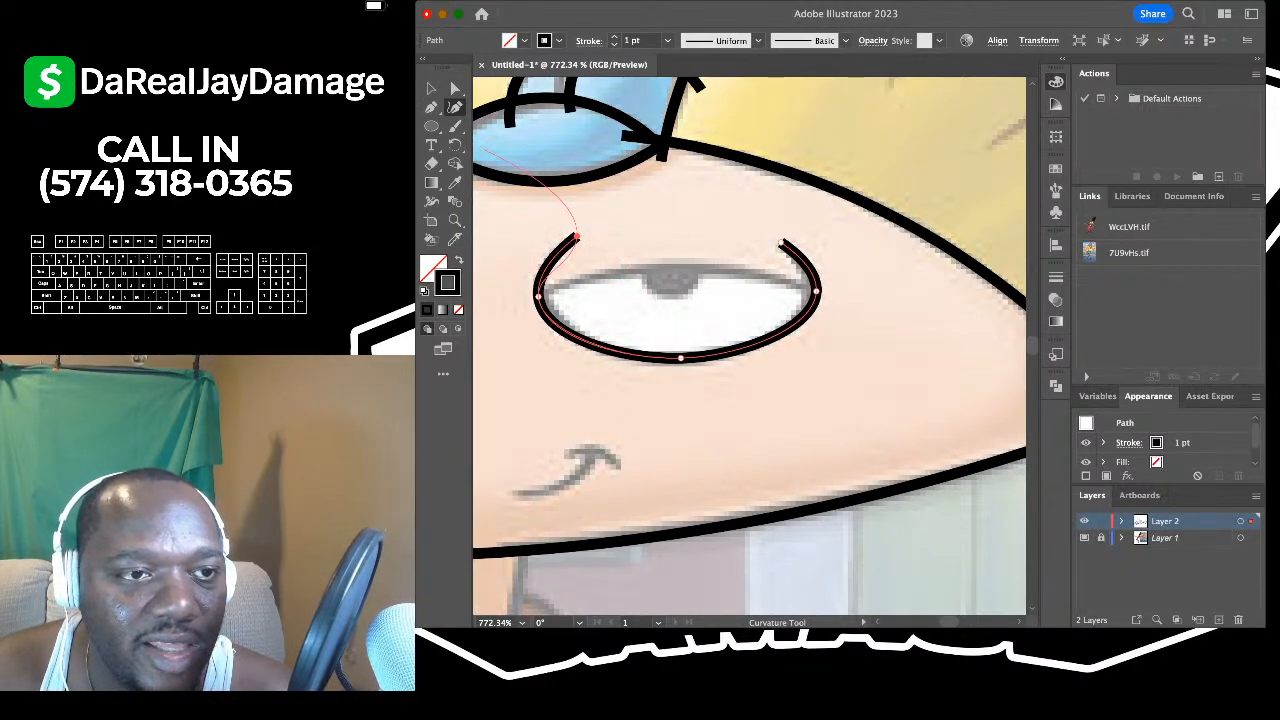
pyautogui.click(431, 88)
pyautogui.click(520, 228)
# - Trace the right eye's upper eyelid as a separate arched curve extending slightly past both eye corners, and deselect it
pyautogui.click(455, 107)
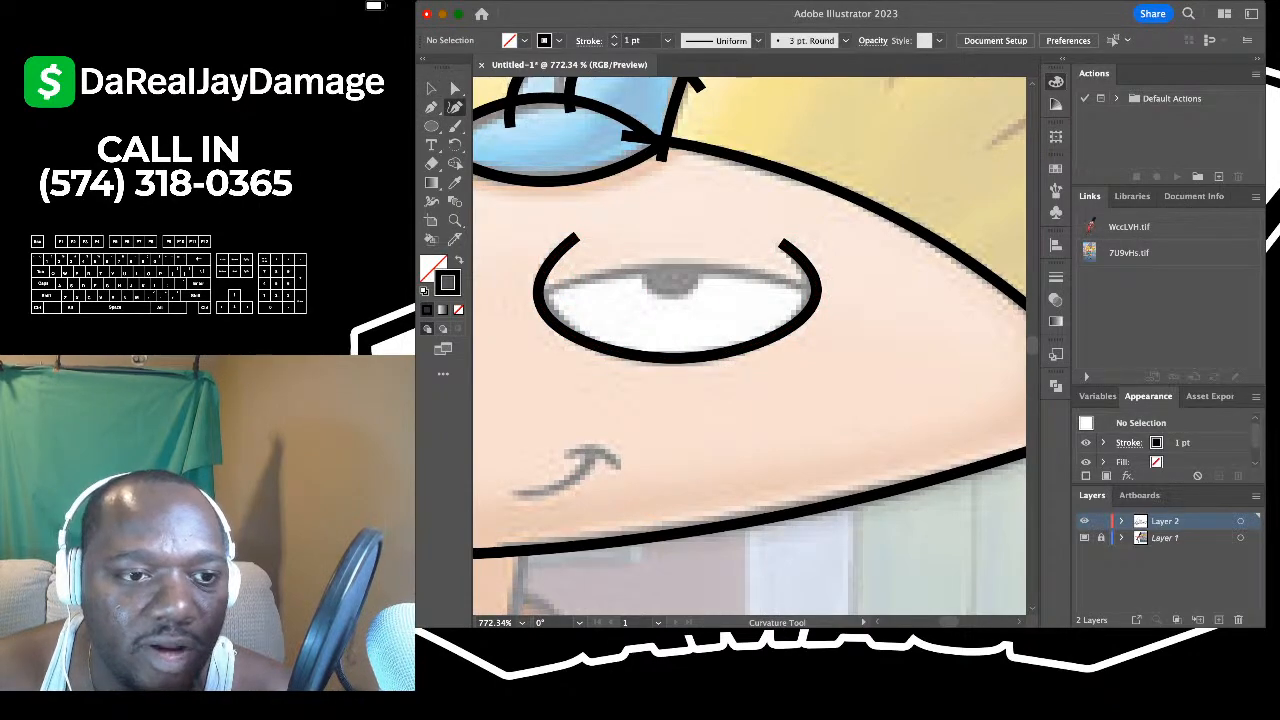
pyautogui.click(522, 306)
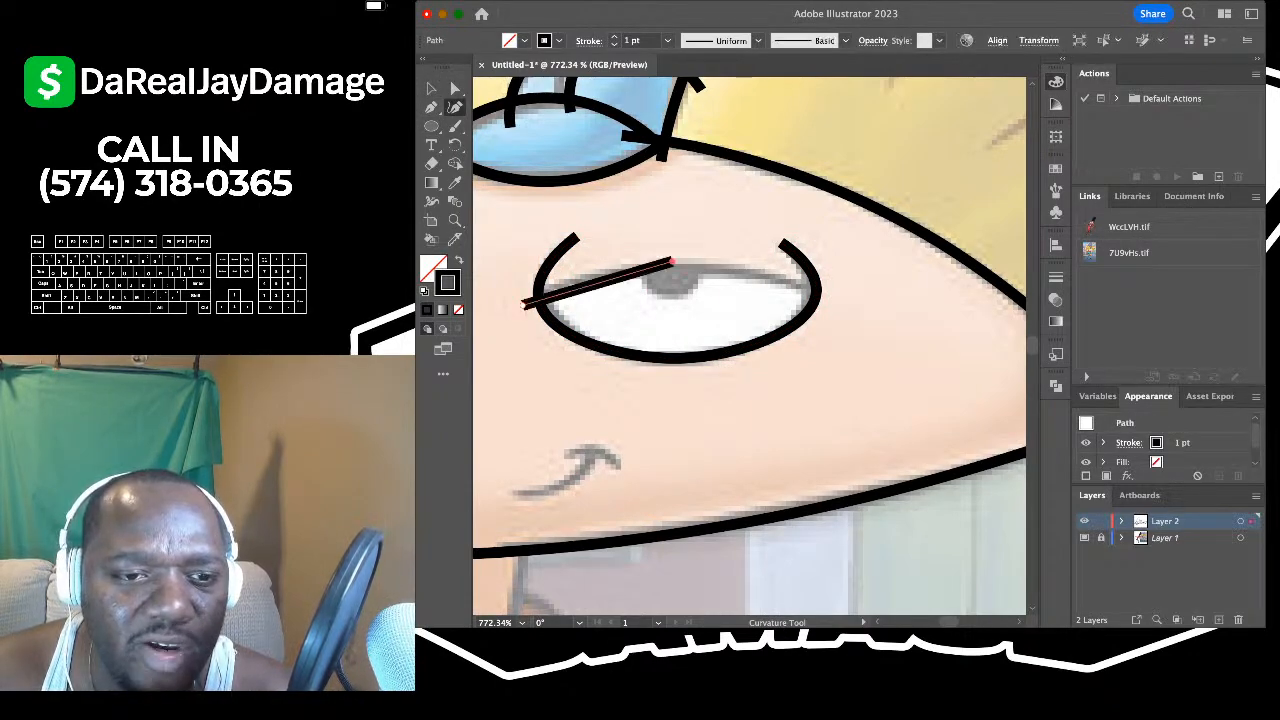
pyautogui.click(672, 261)
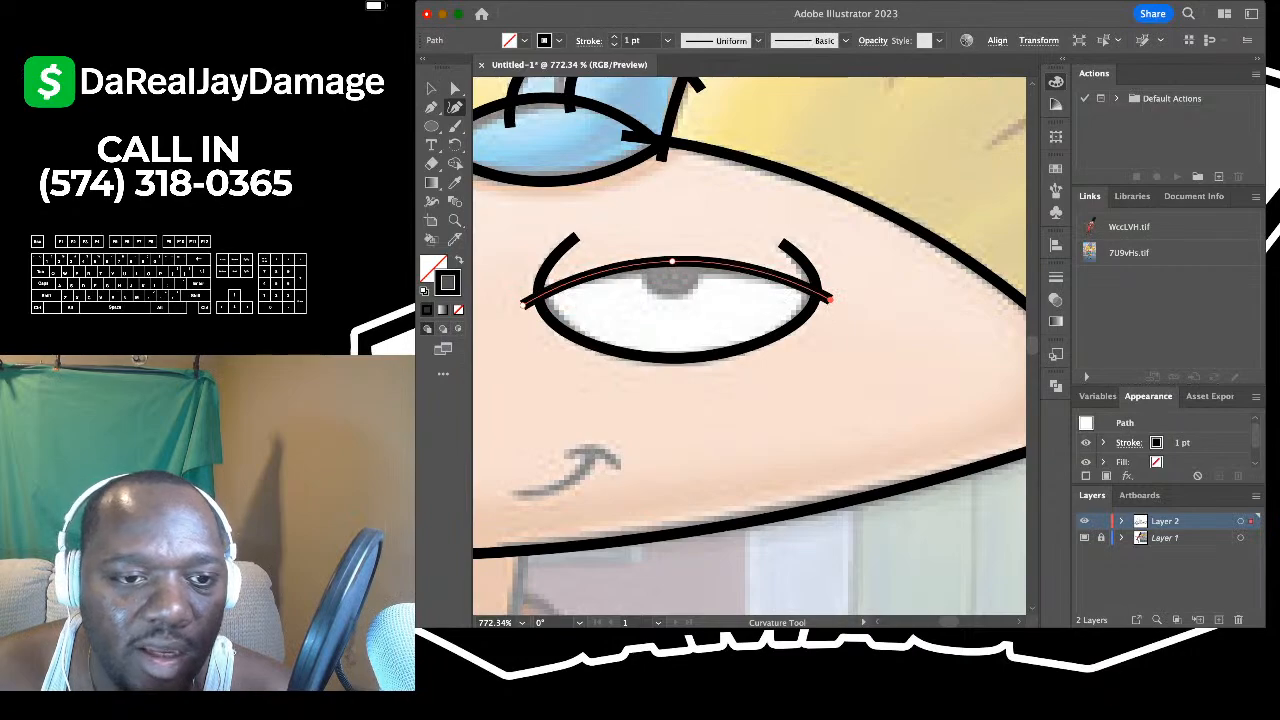
pyautogui.click(829, 298)
pyautogui.click(431, 88)
pyautogui.click(520, 228)
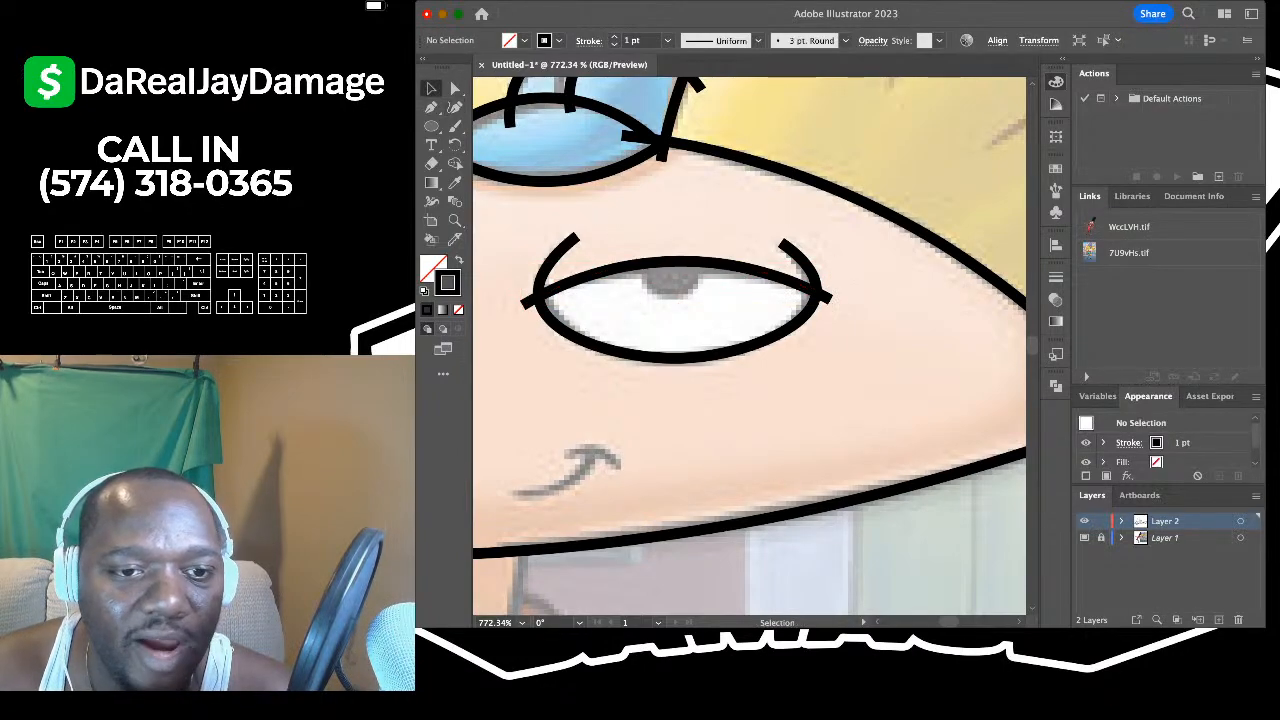
# - Draw a circle over the left eye's grey pupil, set its stroke to 0.5 pt, and deselect it
pyautogui.scroll(-5, 650, 218)
pyautogui.hscroll(-5, 640, 230)
pyautogui.scroll(4, 572, 270)
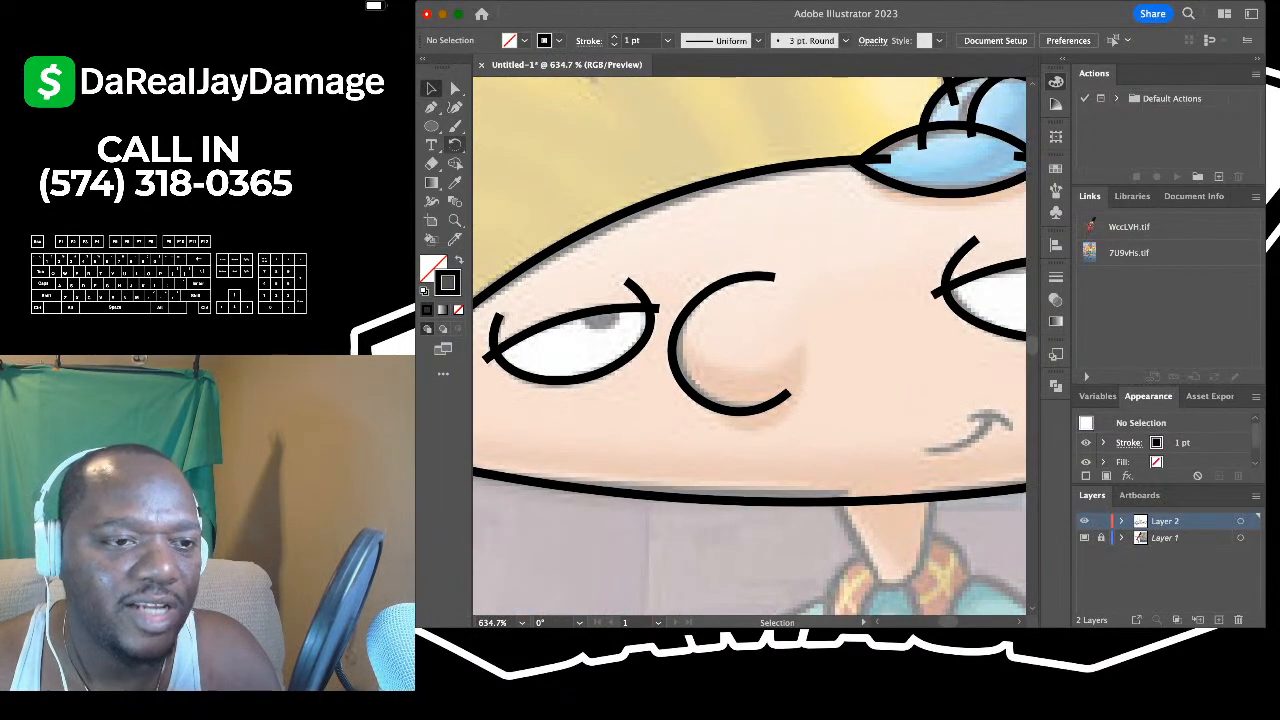
pyautogui.press('l')
pyautogui.scroll(3, 558, 219)
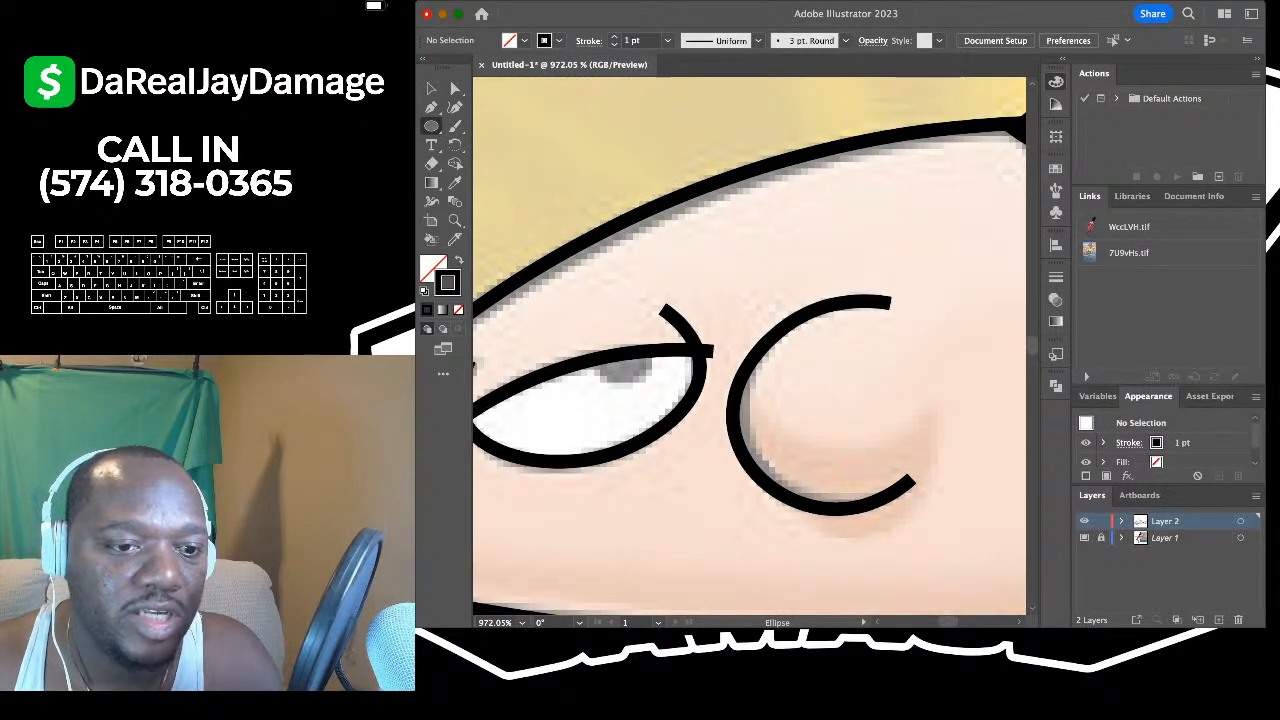
pyautogui.moveTo(588, 328); pyautogui.dragTo(655, 395)
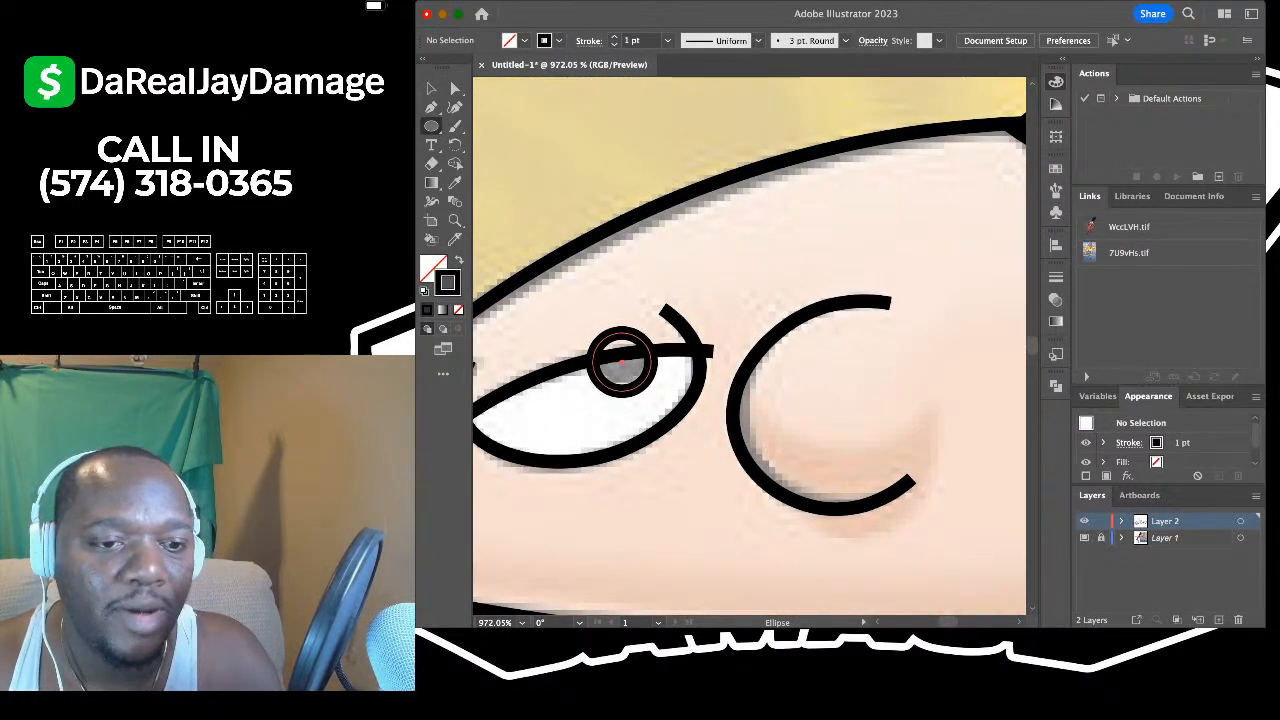
pyautogui.press('v')
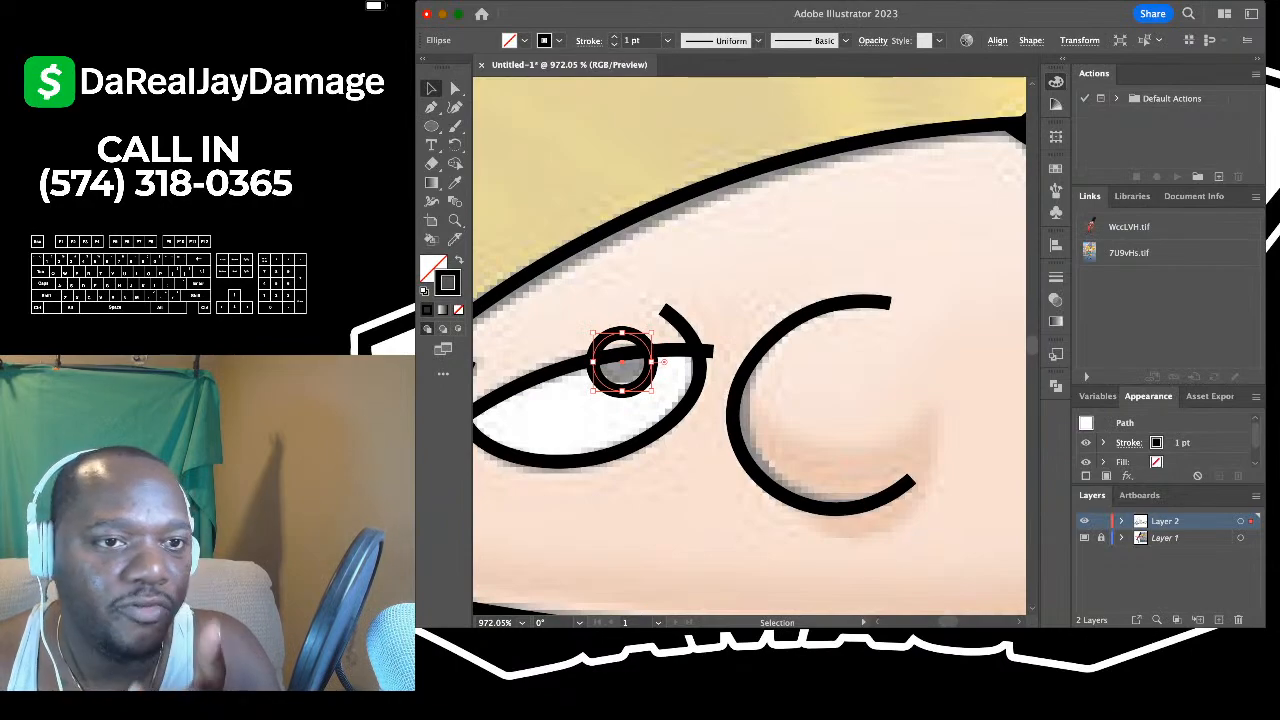
pyautogui.click(668, 40)
pyautogui.click(640, 71)
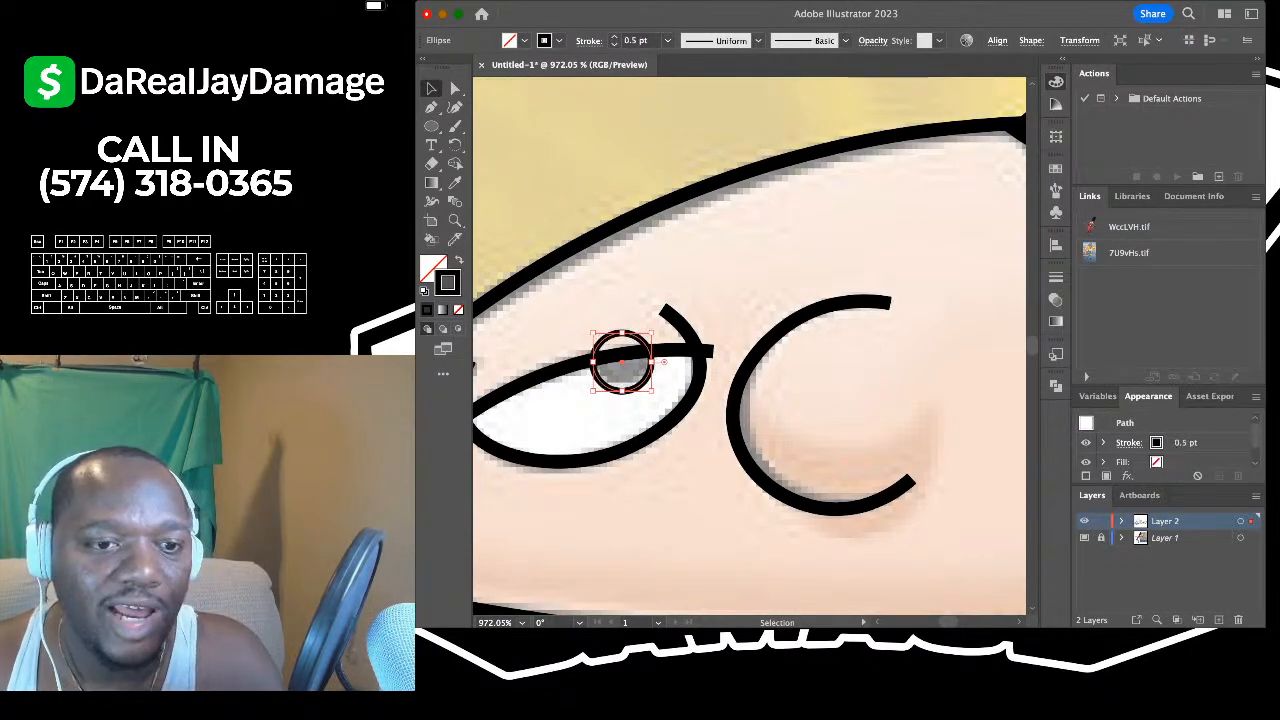
pyautogui.click(740, 228)
# - Duplicate the left eye's pupil circle onto the right eye's grey pupil, and deselect the copy
pyautogui.scroll(-8, 740, 228)
pyautogui.hscroll(3, 740, 228)
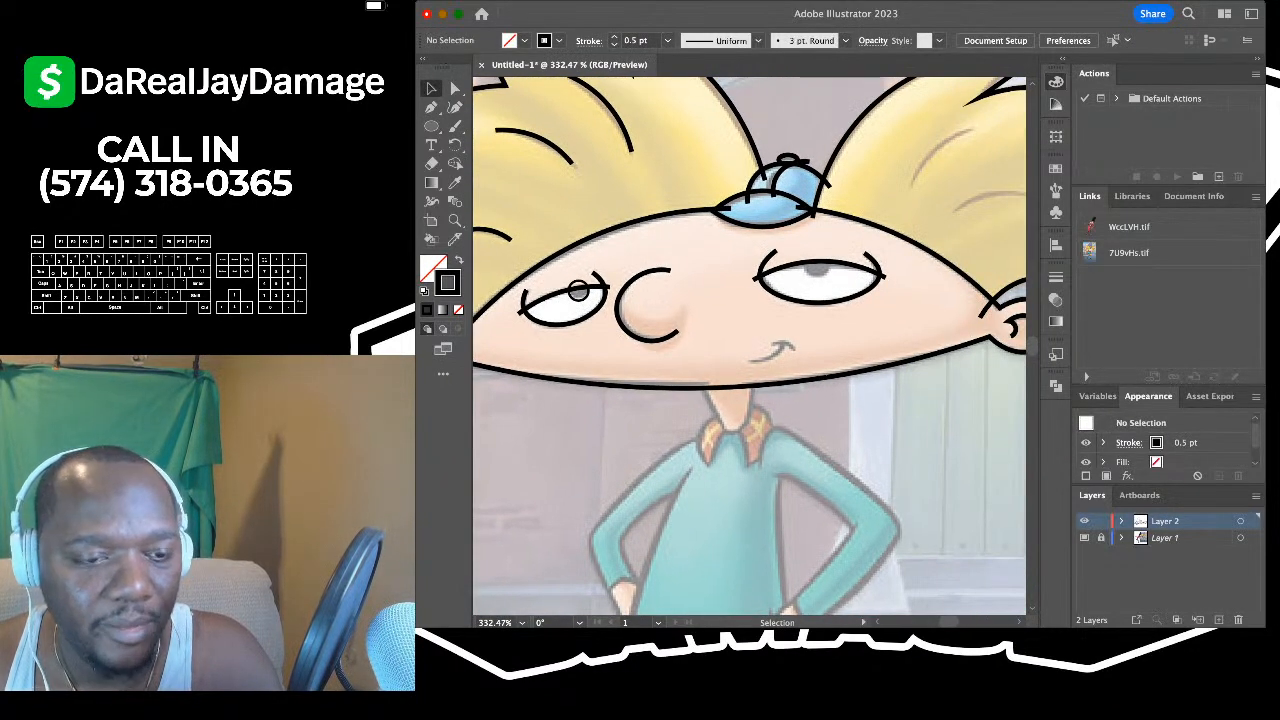
pyautogui.moveTo(578, 291); pyautogui.dragTo(816, 262)
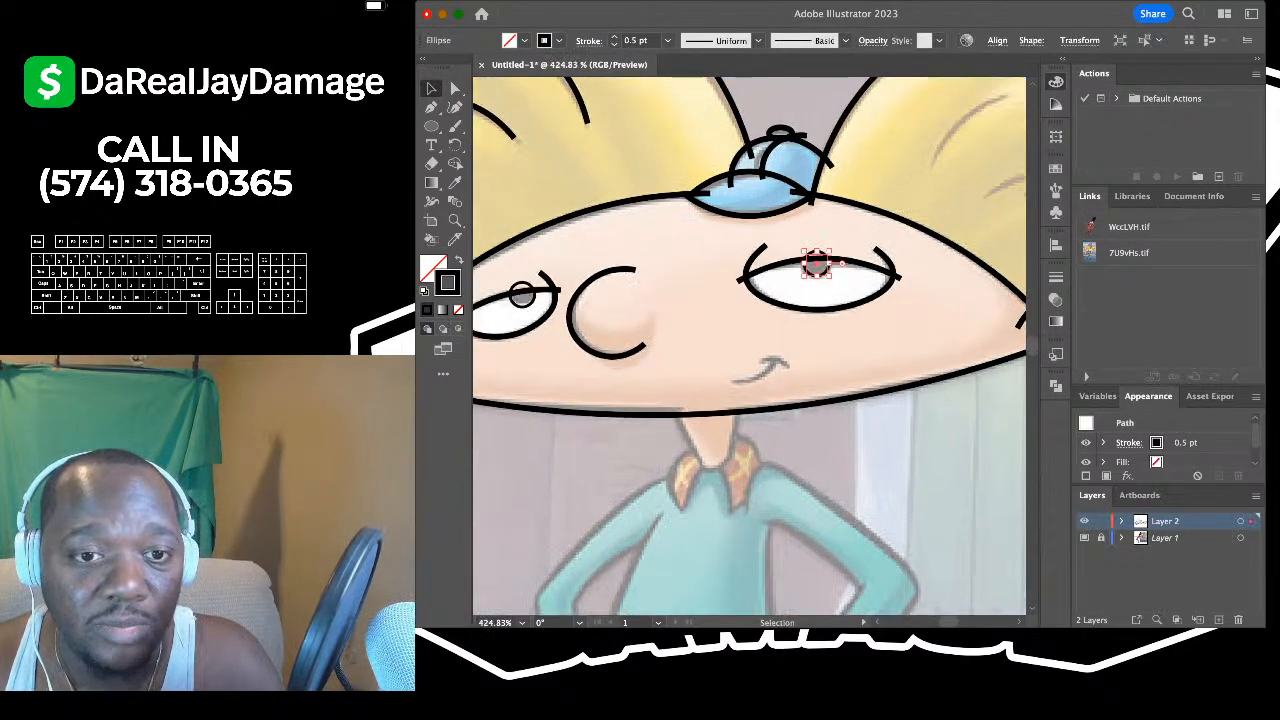
pyautogui.scroll(3, 816, 262)
pyautogui.click(859, 293)
pyautogui.scroll(-4, 859, 293)
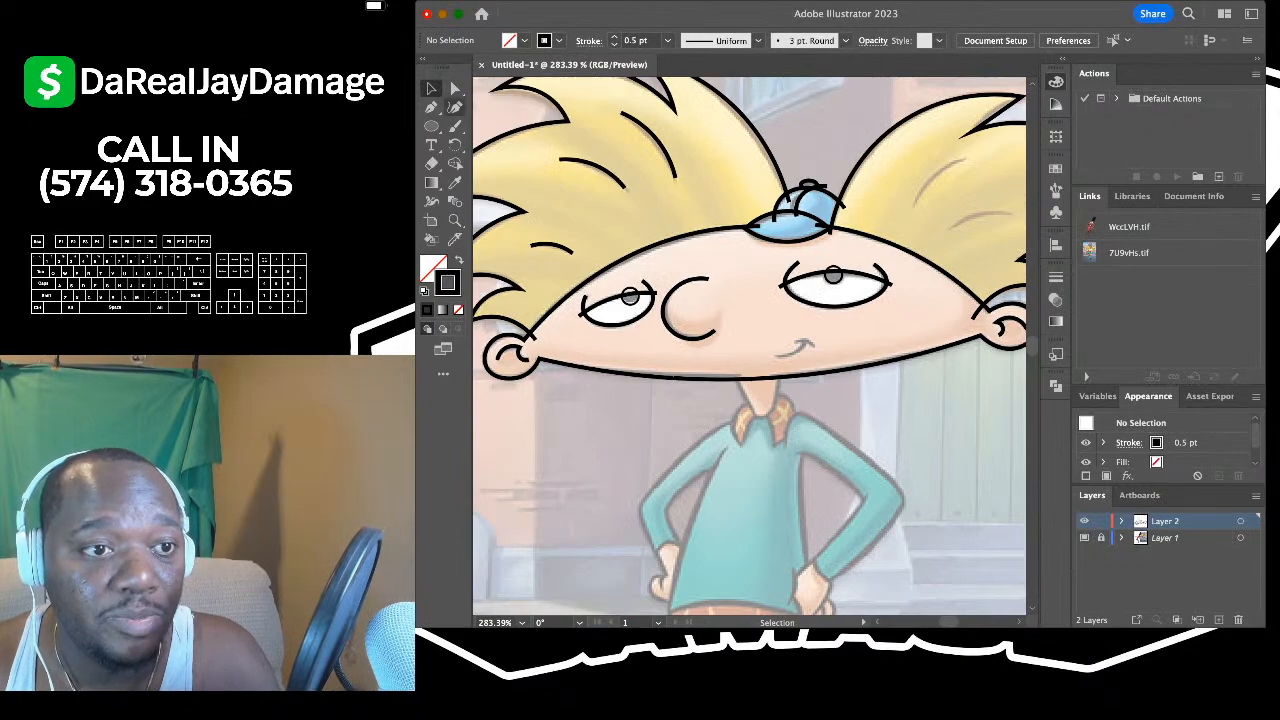
# - Trace the football-headed boy's smile as an open upward curve with the Curvature tool, and deselect it
pyautogui.click(455, 107)
pyautogui.scroll(5, 802, 360)
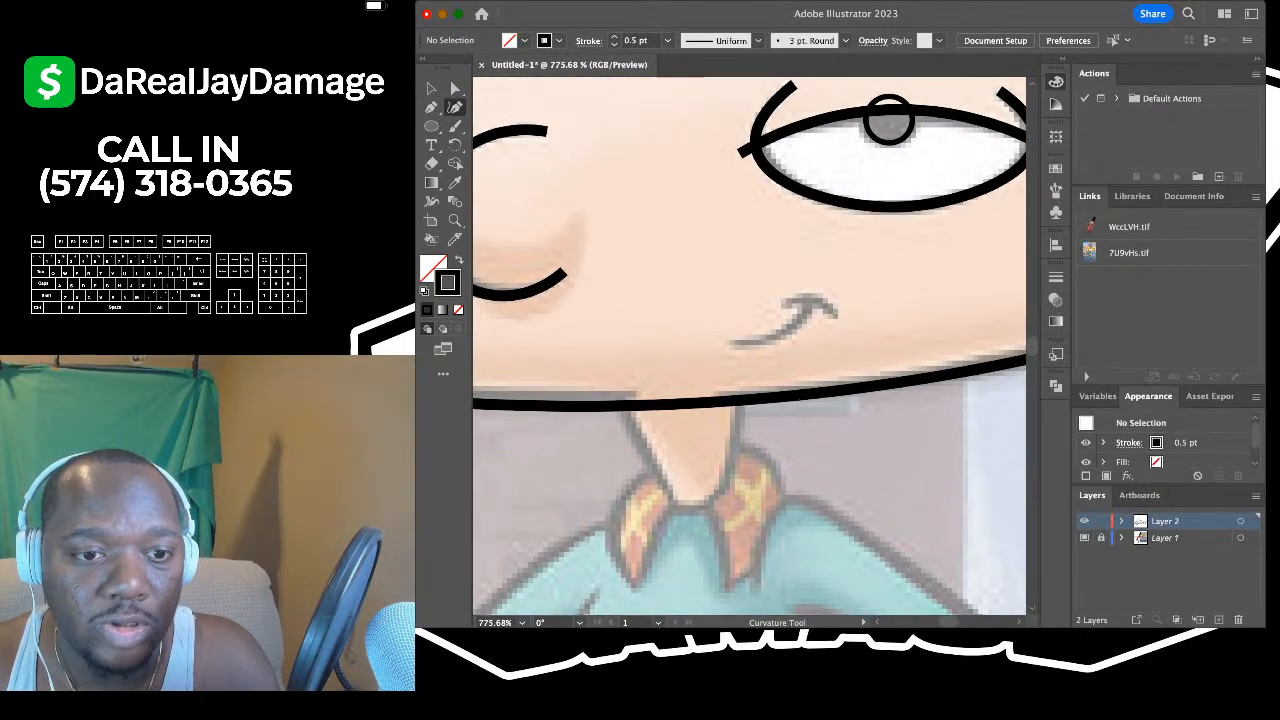
pyautogui.click(723, 343)
pyautogui.click(789, 337)
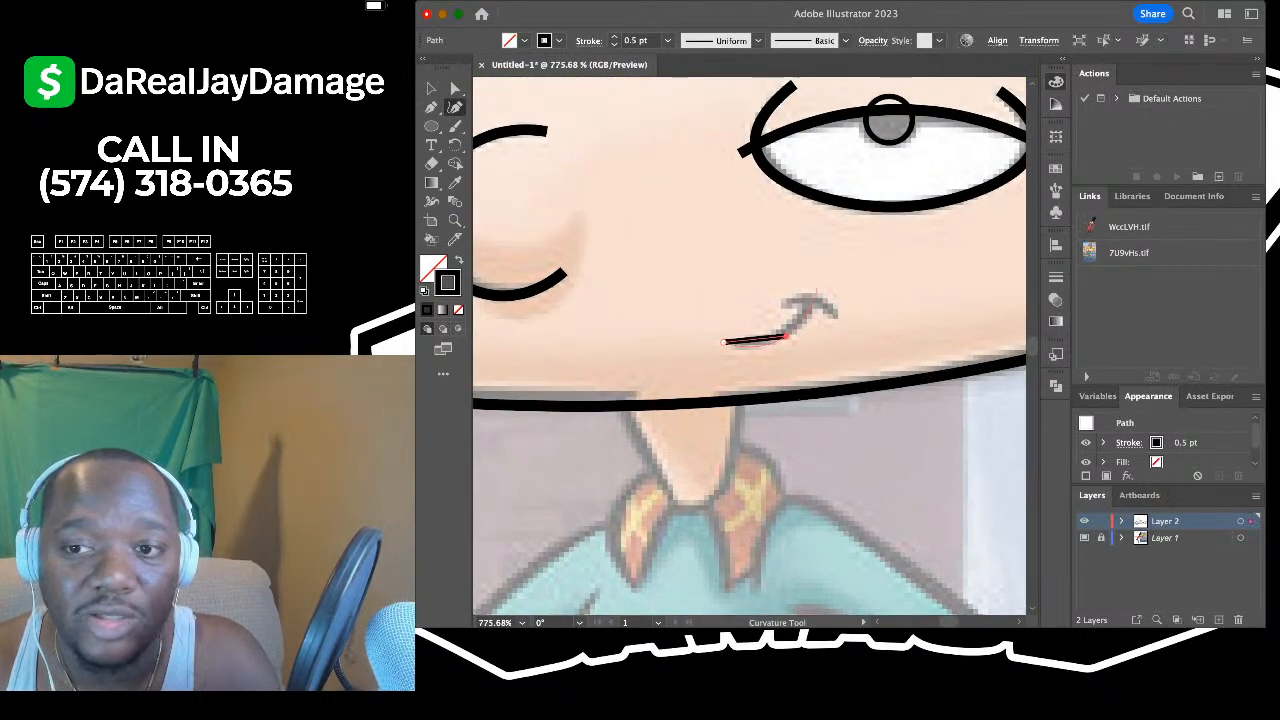
pyautogui.click(815, 289)
pyautogui.click(431, 88)
pyautogui.click(650, 235)
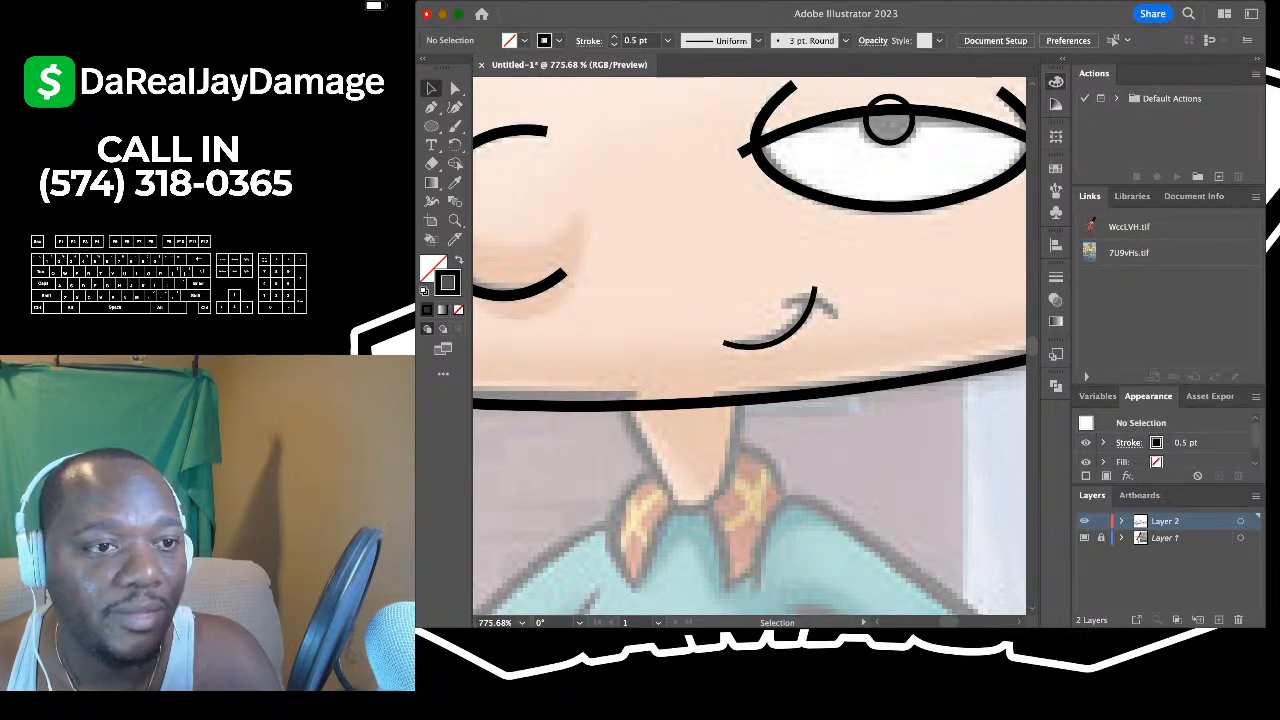
# - Trace the short arched crease across the upper end of the smile as a separate curve, and deselect it
pyautogui.click(455, 107)
pyautogui.scroll(4, 828, 331)
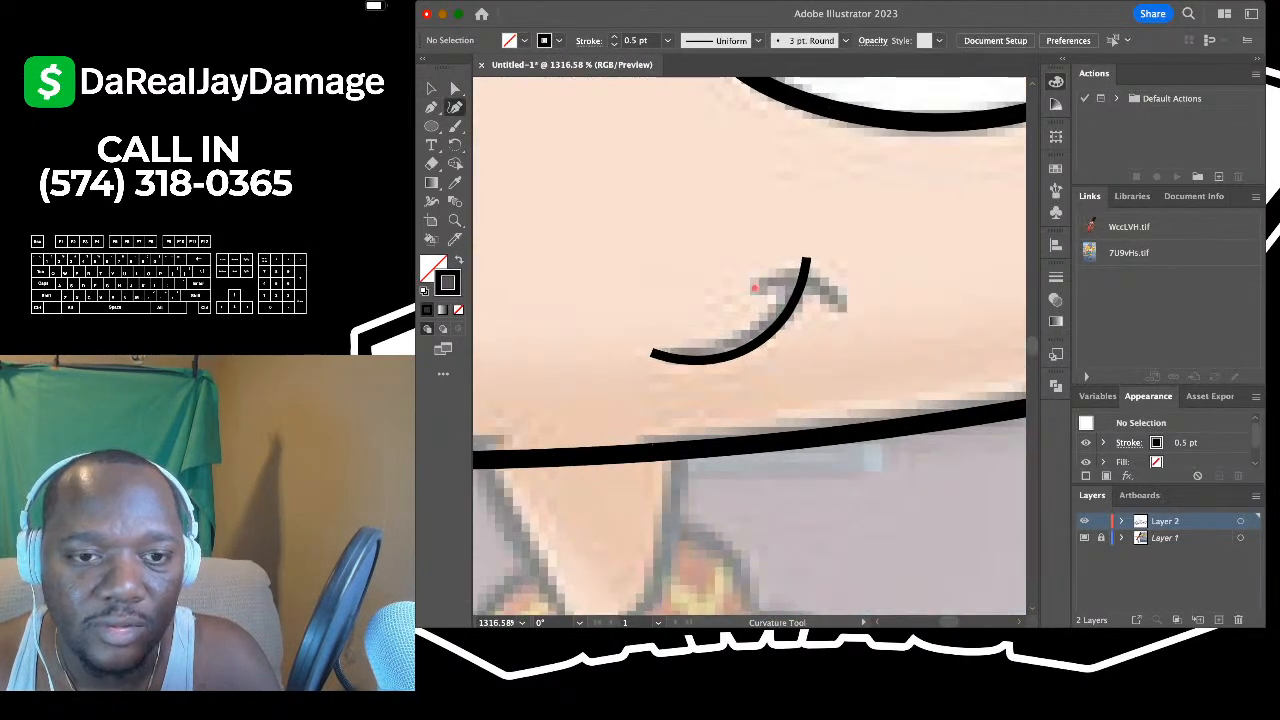
pyautogui.click(754, 288)
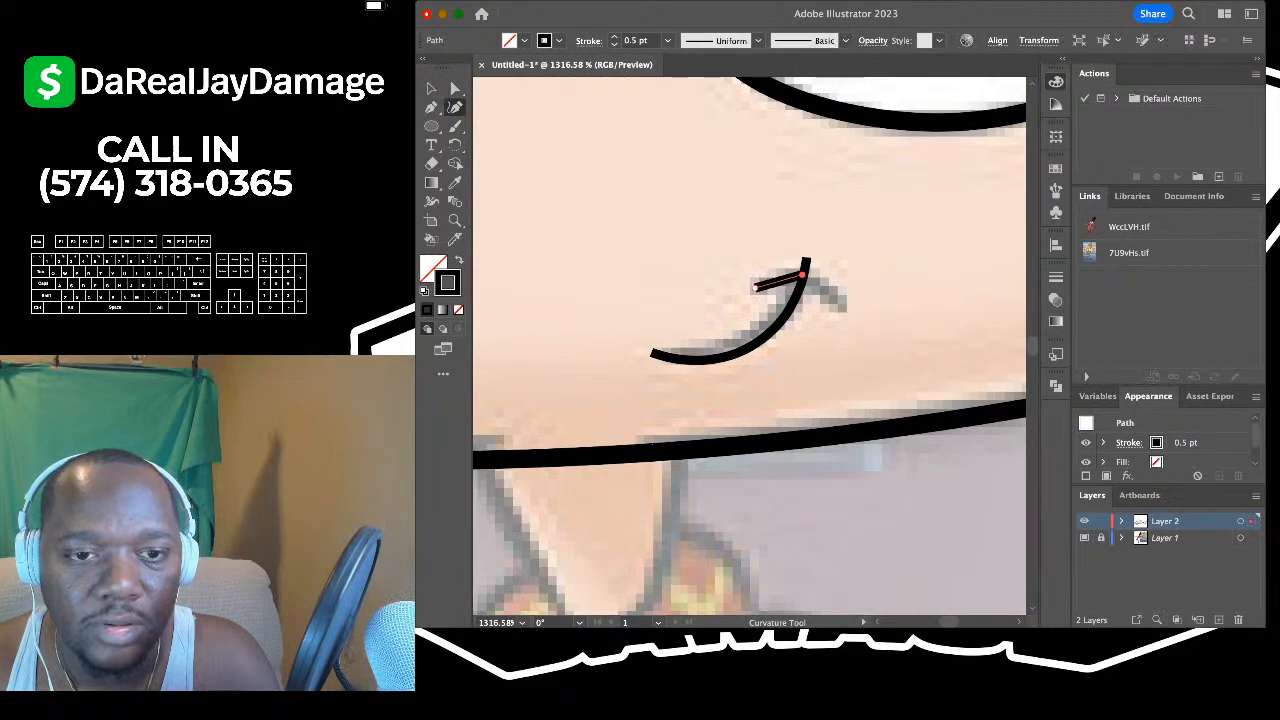
pyautogui.click(802, 272)
pyautogui.click(845, 305)
pyautogui.click(431, 88)
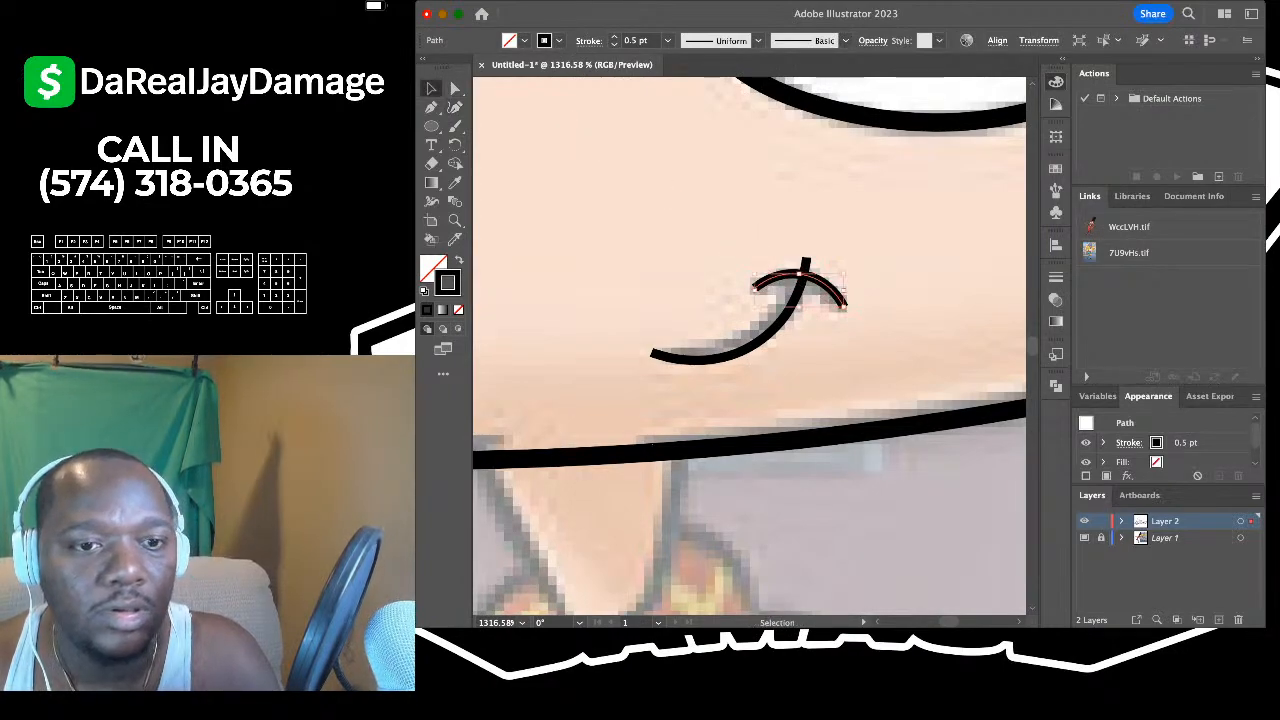
pyautogui.click(754, 232)
# - Trace the upper strand line inside the right tuft of blond hair as an open curve, and deselect it
pyautogui.scroll(-8, 754, 232)
pyautogui.scroll(3, 754, 232)
pyautogui.scroll(-4, 754, 232)
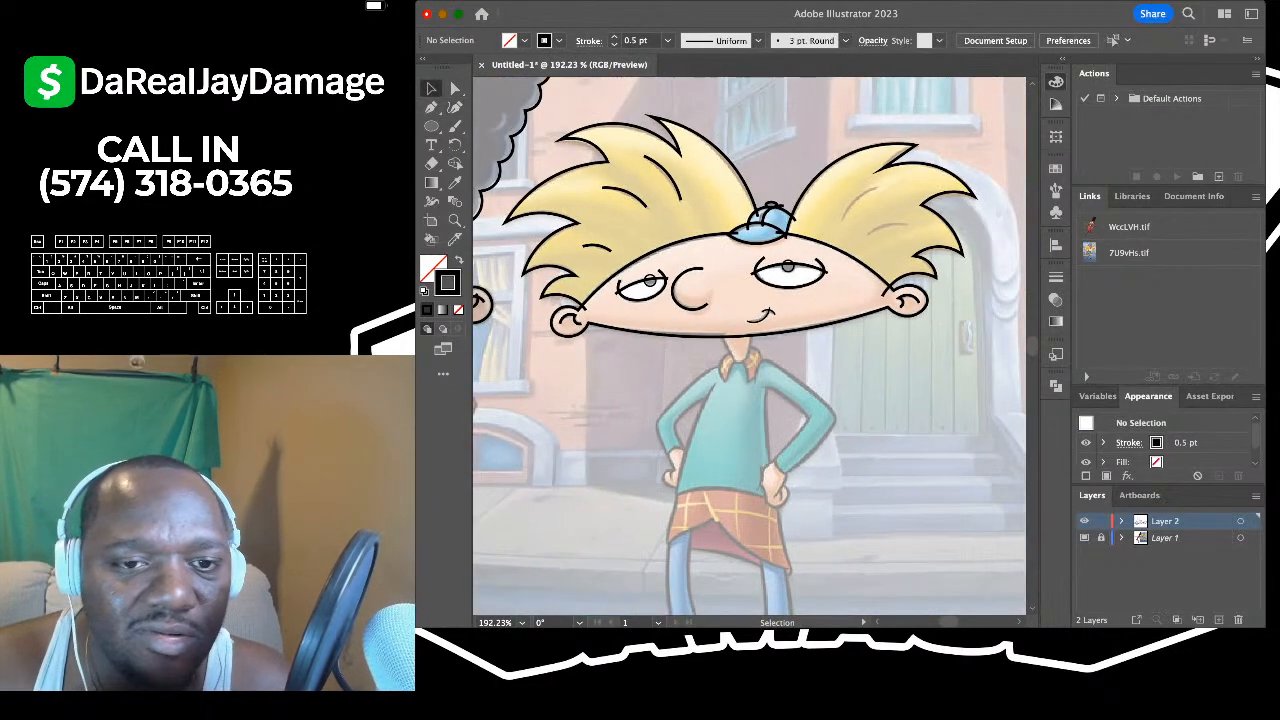
pyautogui.scroll(-4, 750, 346)
pyautogui.scroll(3, 750, 346)
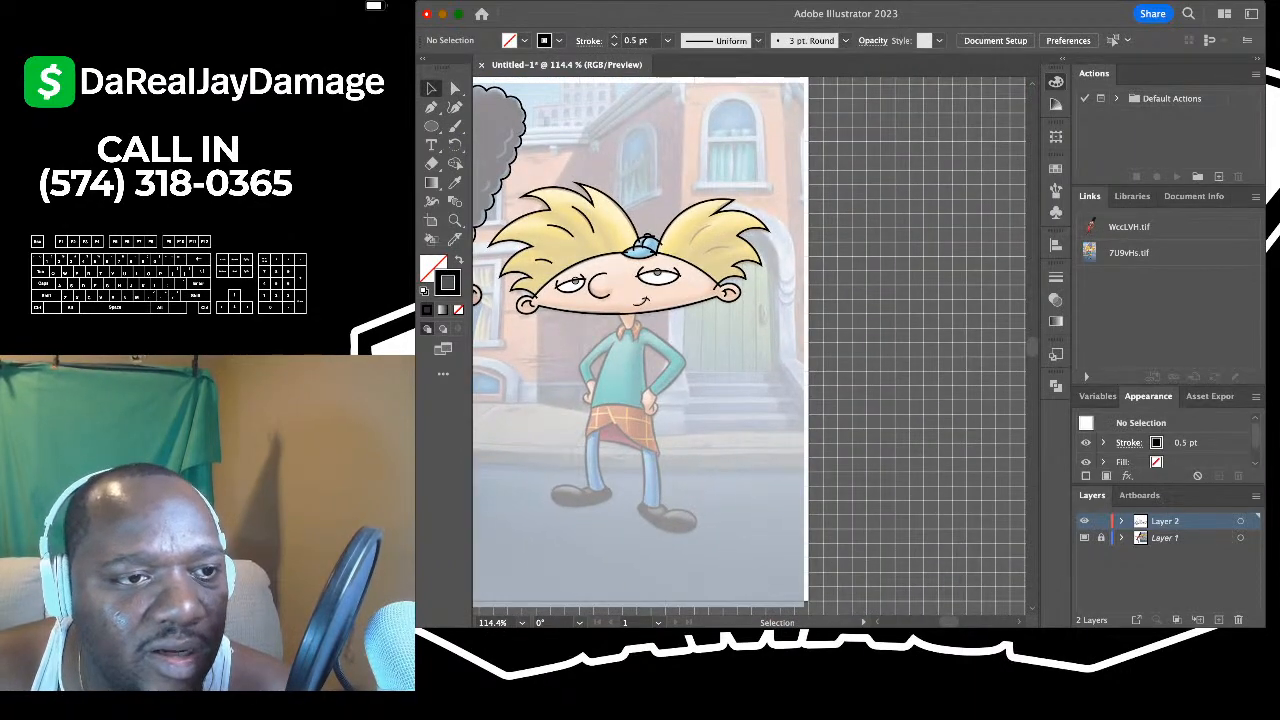
pyautogui.click(455, 107)
pyautogui.scroll(6, 702, 248)
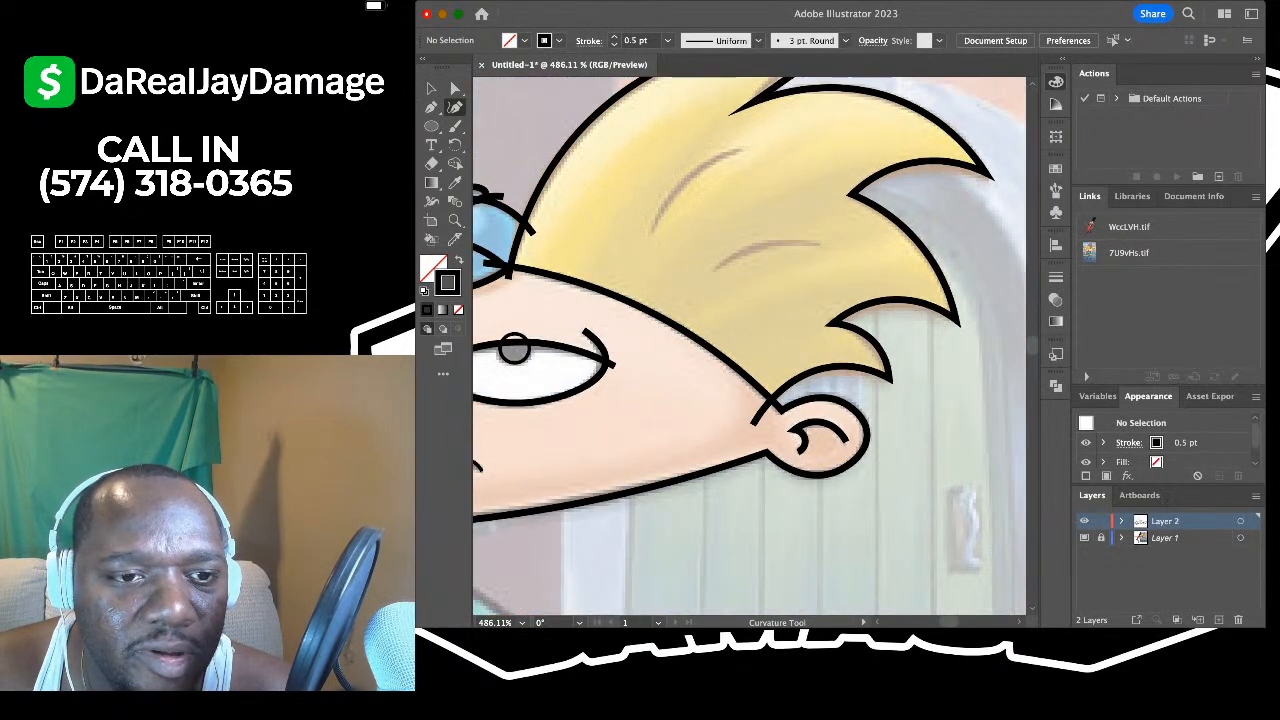
pyautogui.click(650, 231)
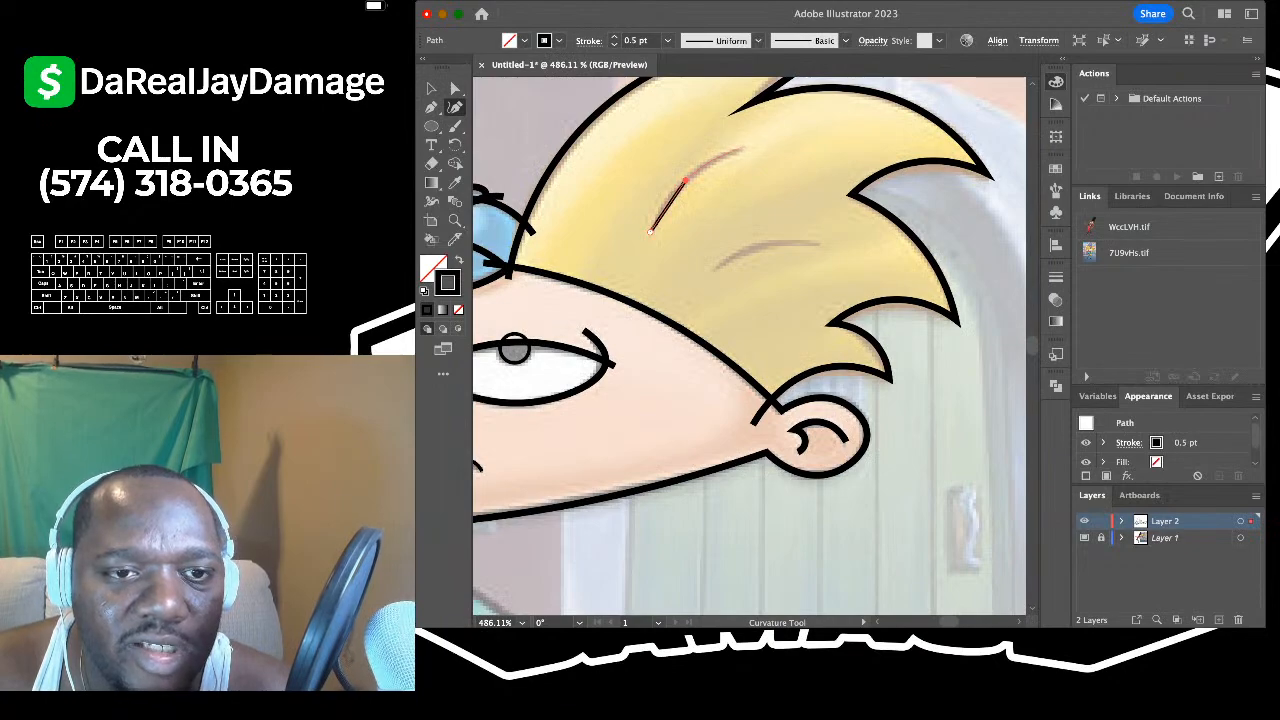
pyautogui.click(742, 150)
pyautogui.click(431, 88)
pyautogui.click(520, 130)
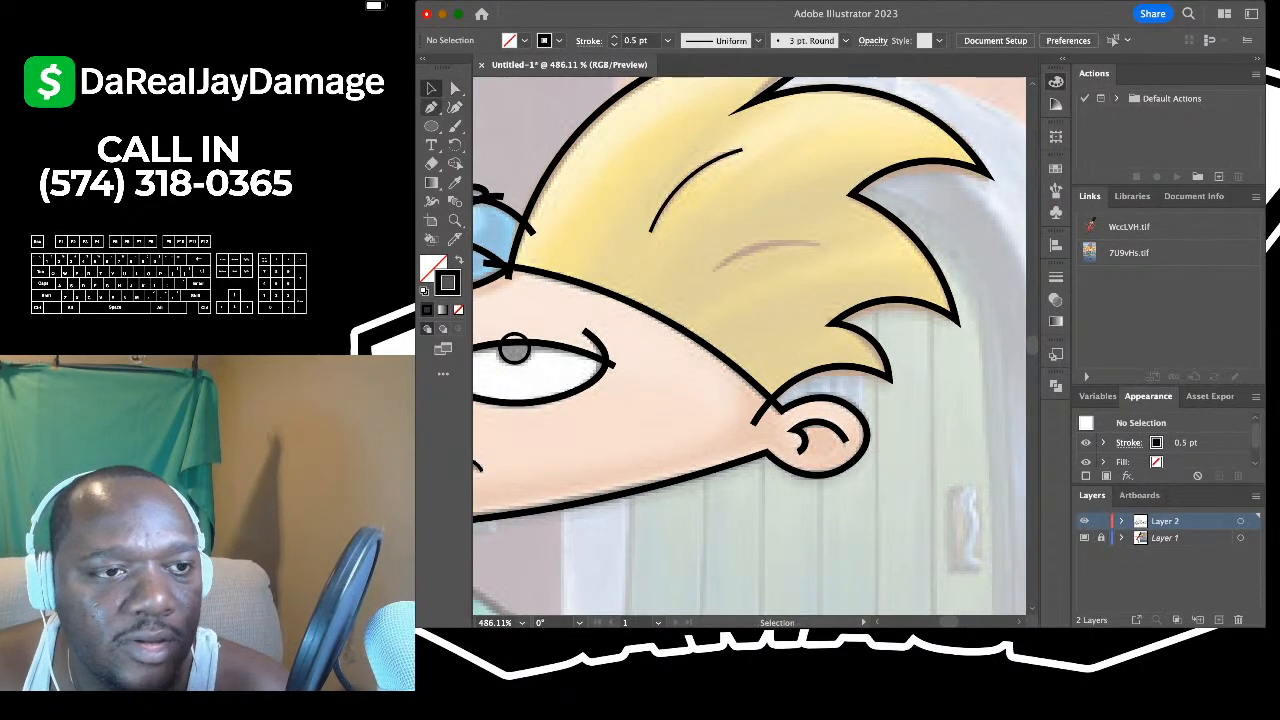
# - Trace the lower strand line inside the right hair tuft as a separate open curve, and deselect it
pyautogui.click(455, 107)
pyautogui.click(713, 275)
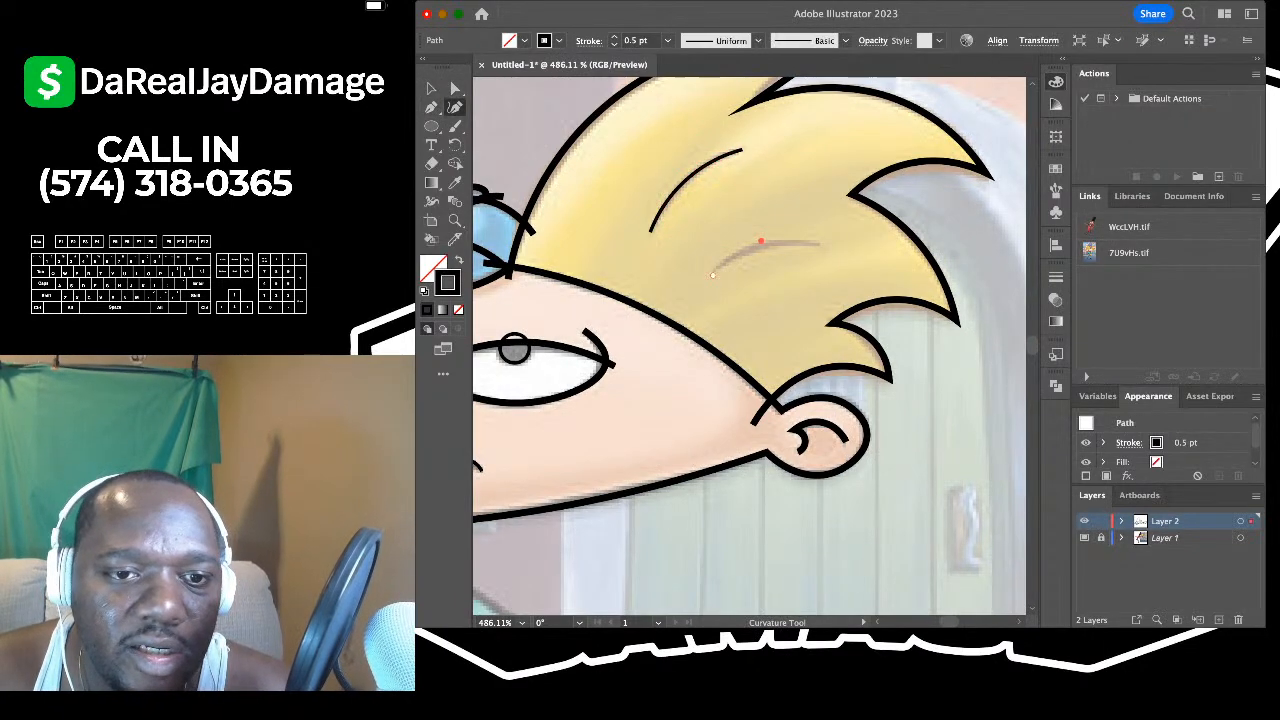
pyautogui.click(819, 244)
pyautogui.click(431, 88)
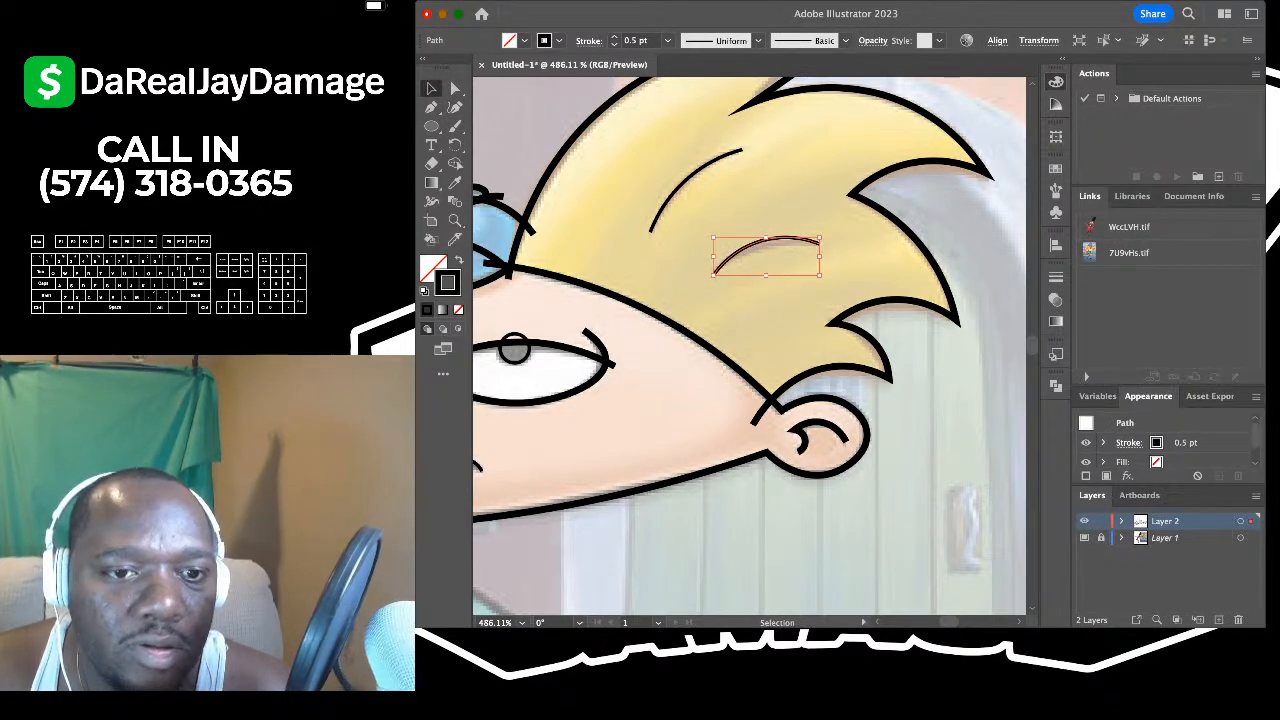
pyautogui.click(620, 188)
# - Hide Layer 1 with the reference images so only the traced outlines show
pyautogui.scroll(-5, 620, 188)
pyautogui.hscroll(-5, 620, 188)
pyautogui.scroll(-2, 620, 188)
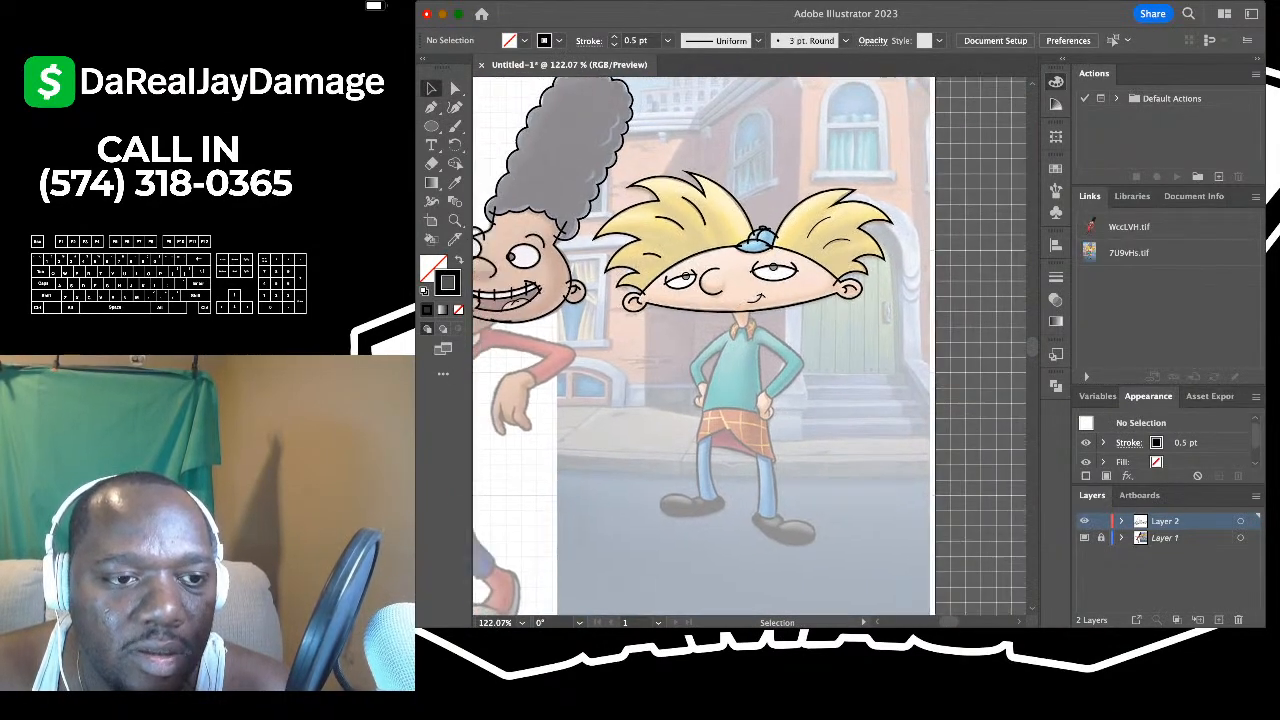
pyautogui.hscroll(-3, 750, 346)
pyautogui.scroll(3, 750, 346)
pyautogui.scroll(-2, 750, 346)
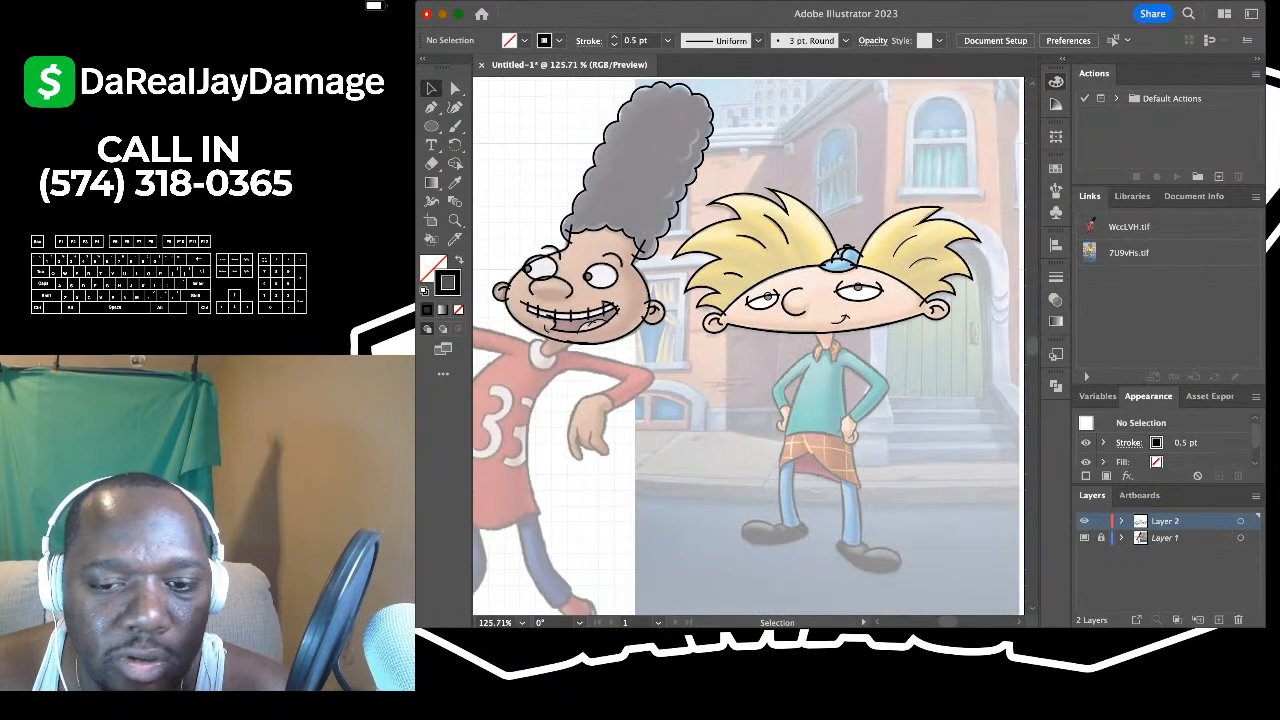
pyautogui.click(1084, 538)
# - Examine the traced outlines of both heads without the reference, especially the tall-haired boy's face
pyautogui.scroll(-3, 720, 385)
pyautogui.scroll(1, 720, 385)
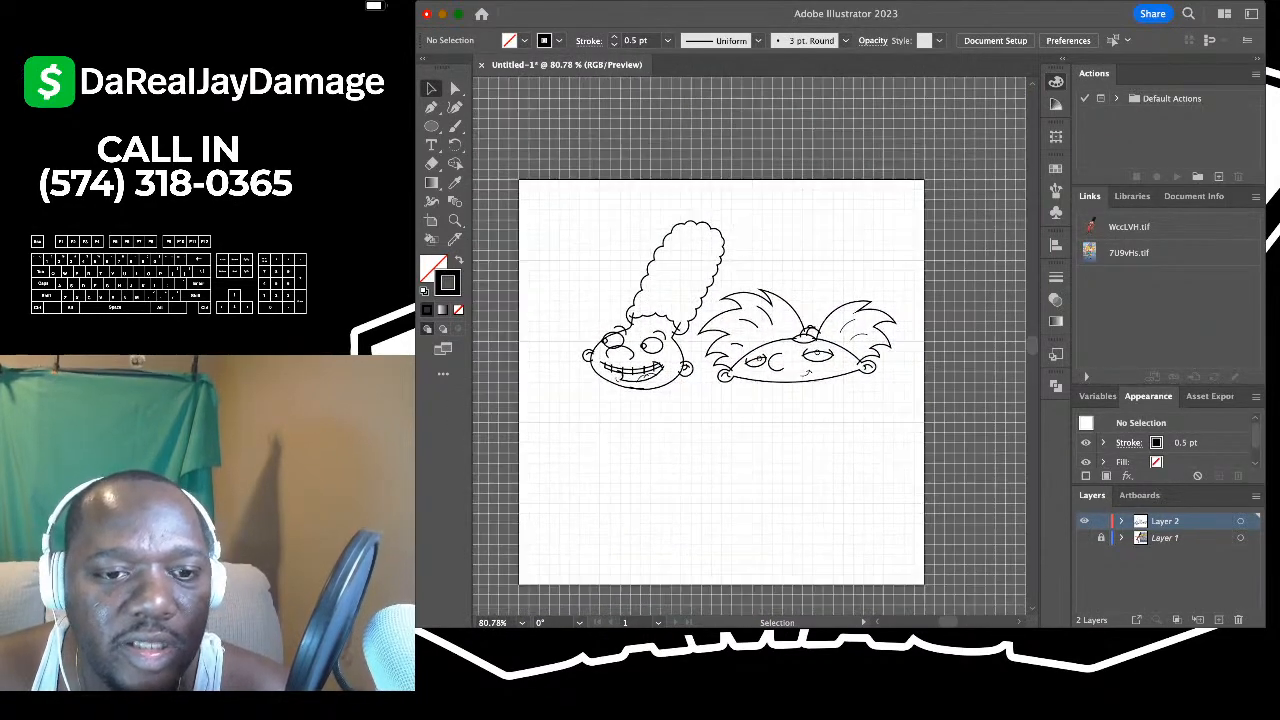
pyautogui.scroll(3, 720, 385)
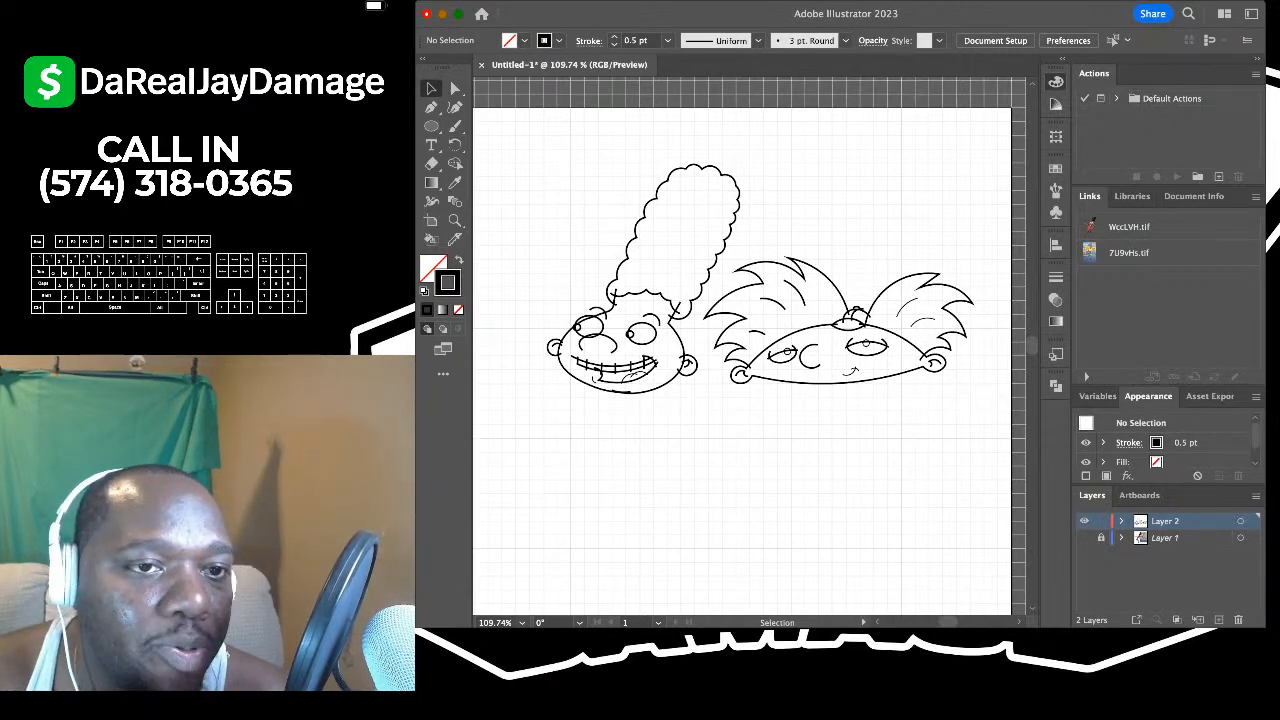
pyautogui.scroll(-2, 679, 341)
pyautogui.scroll(5, 679, 341)
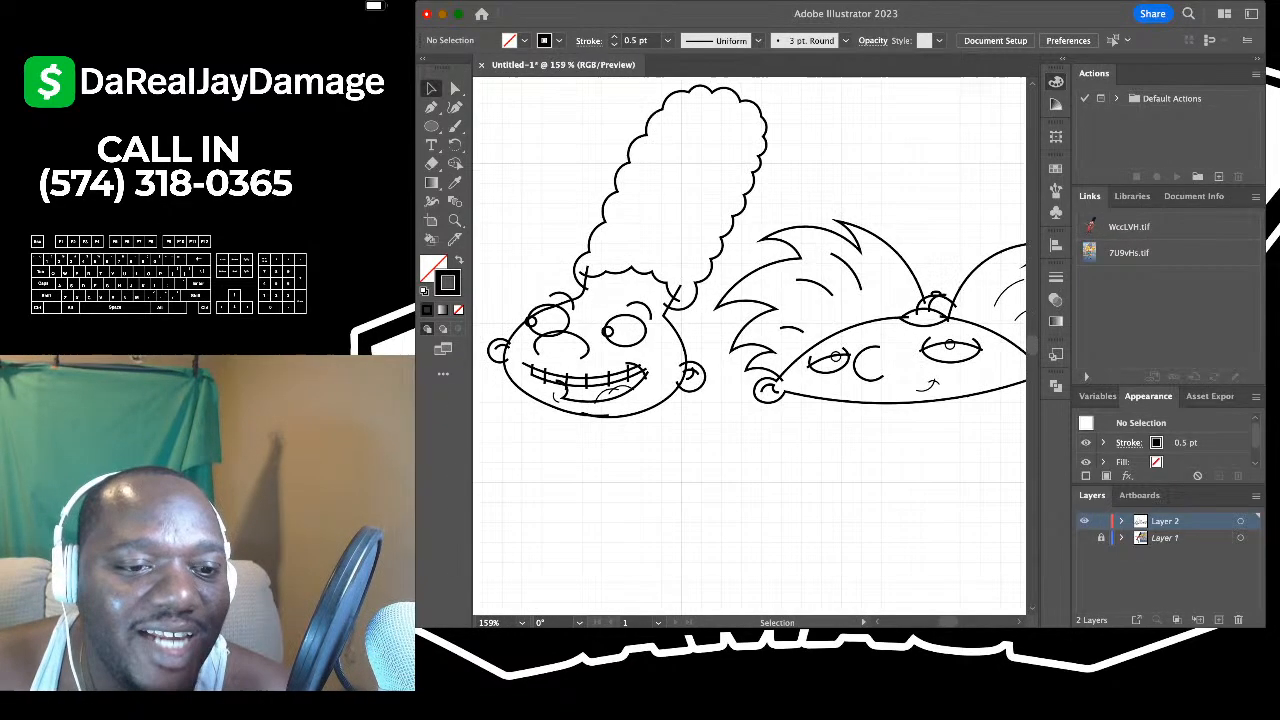
pyautogui.scroll(4, 550, 307)
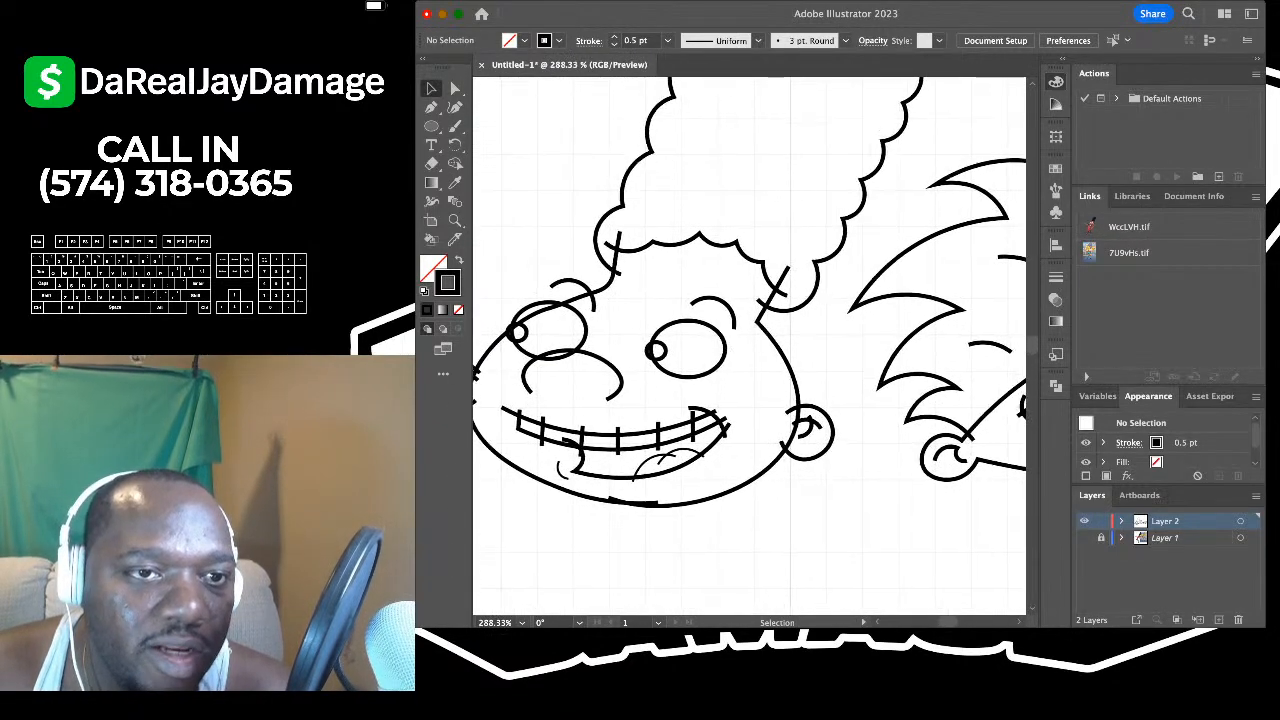
pyautogui.scroll(-3, 682, 334)
pyautogui.hscroll(-1, 682, 334)
pyautogui.scroll(4, 585, 345)
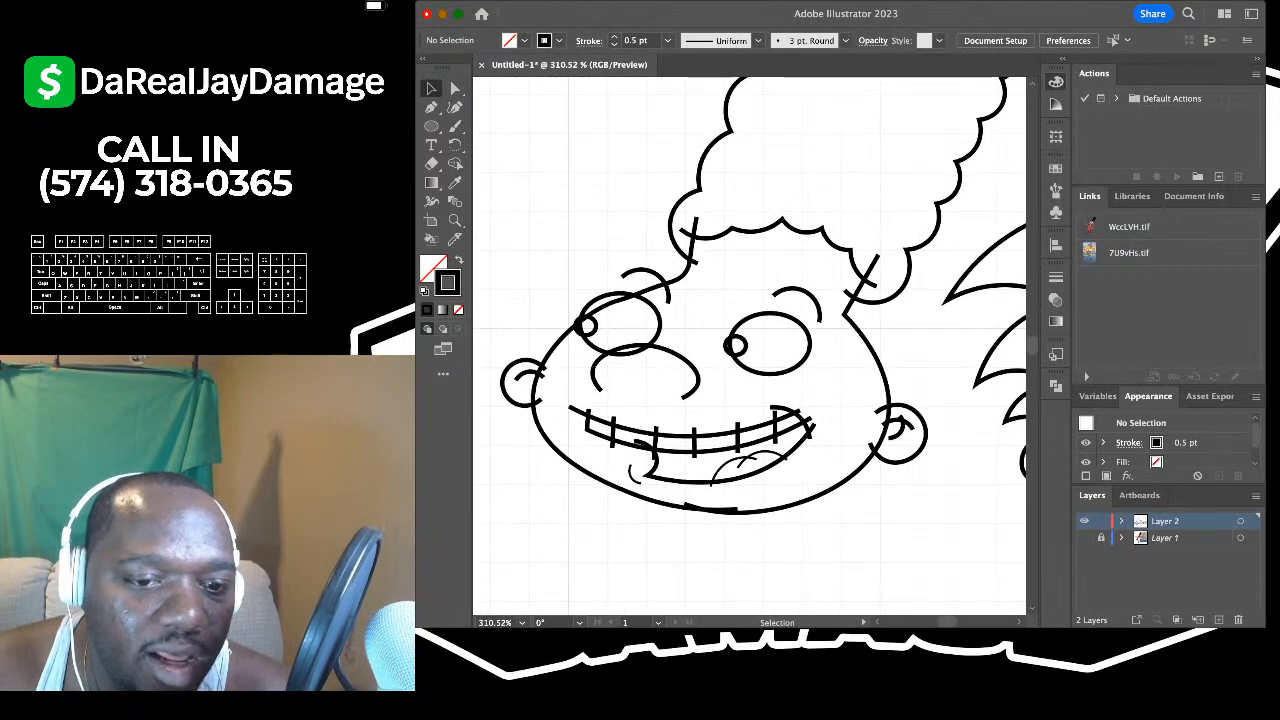
# - Select the two tongue curves in the tall-haired boy's mouth and set their stroke weight to 0.75 pt
pyautogui.scroll(4, 668, 360)
pyautogui.scroll(-2, 749, 346)
pyautogui.scroll(4, 864, 538)
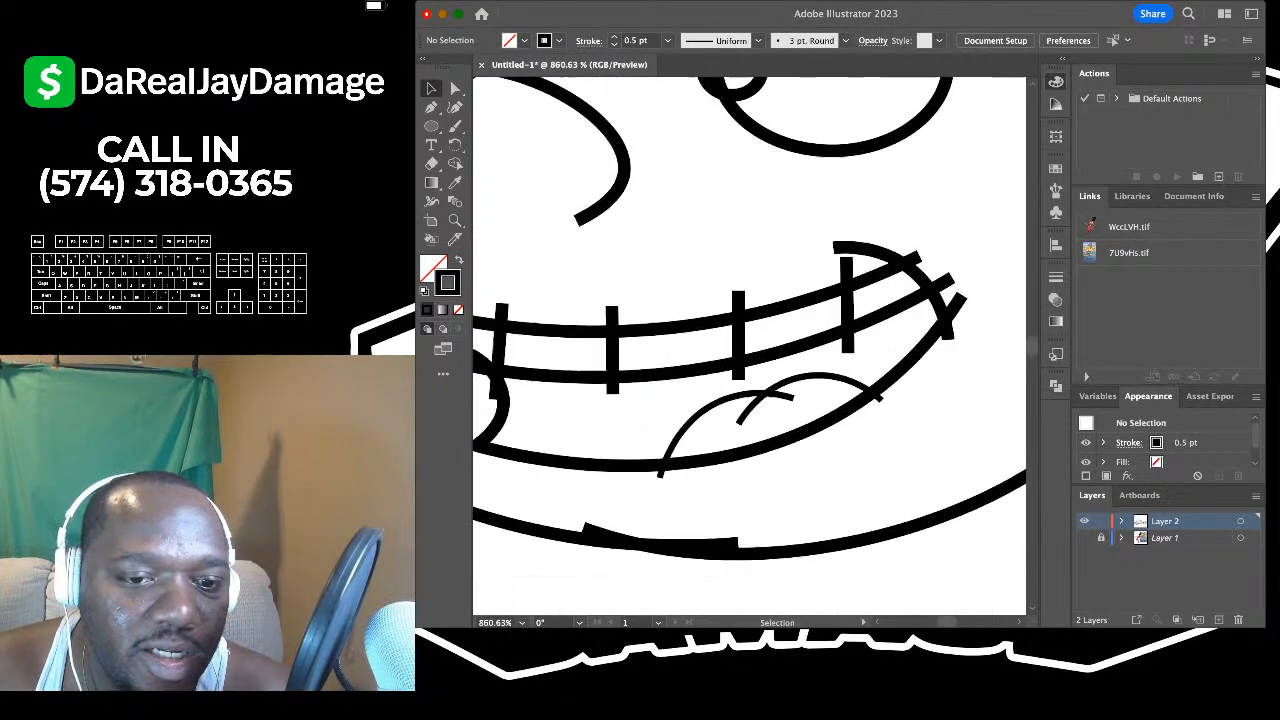
pyautogui.scroll(-2, 755, 380)
pyautogui.scroll(3, 719, 395)
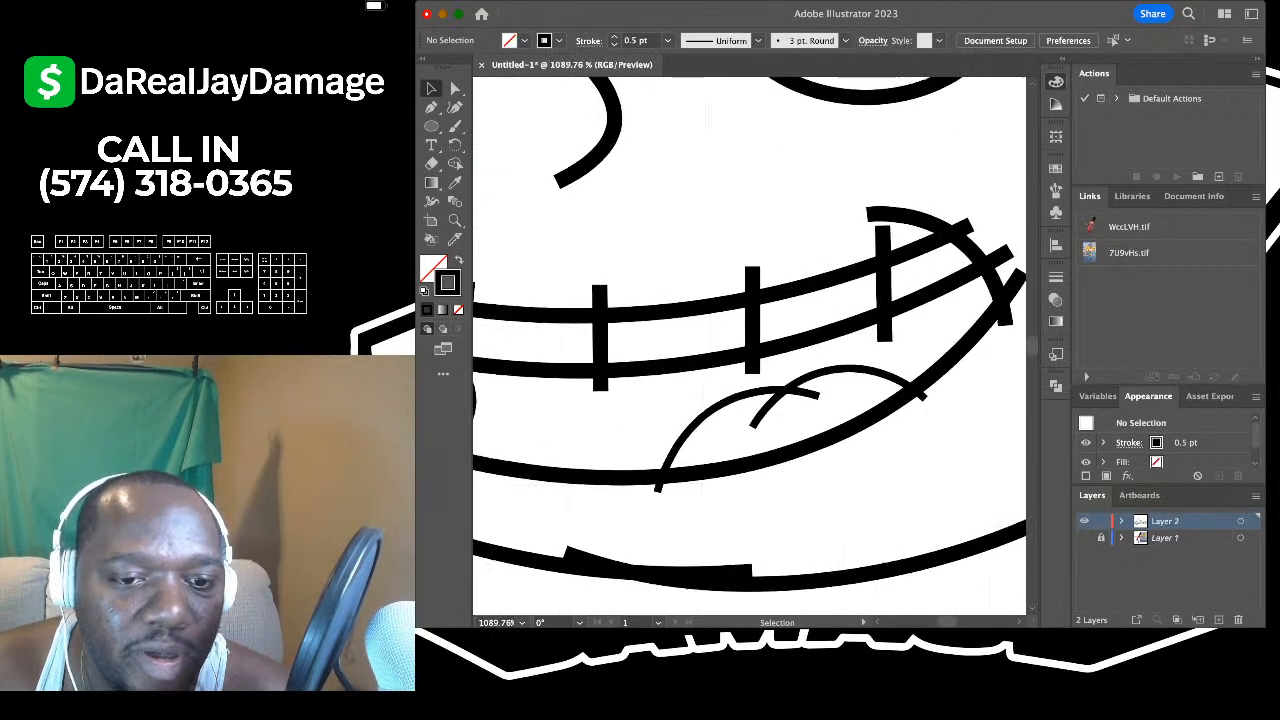
pyautogui.moveTo(818, 412); pyautogui.dragTo(818, 412)
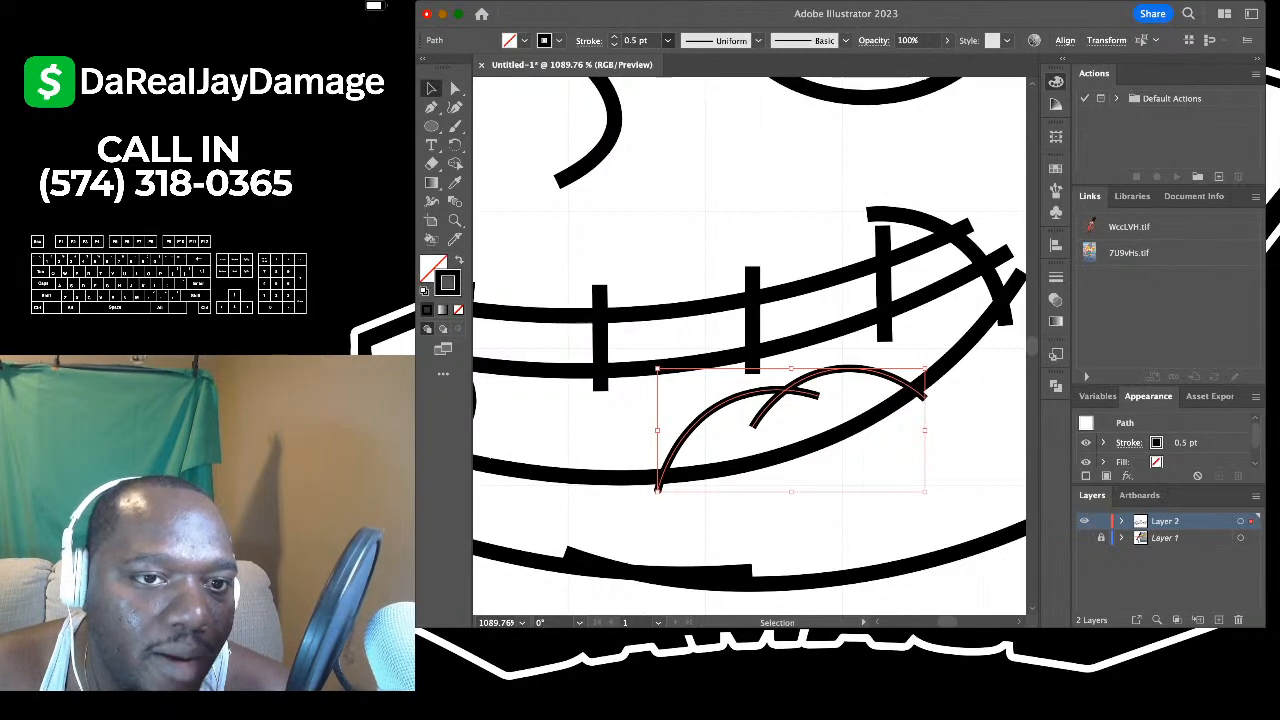
pyautogui.click(645, 78)
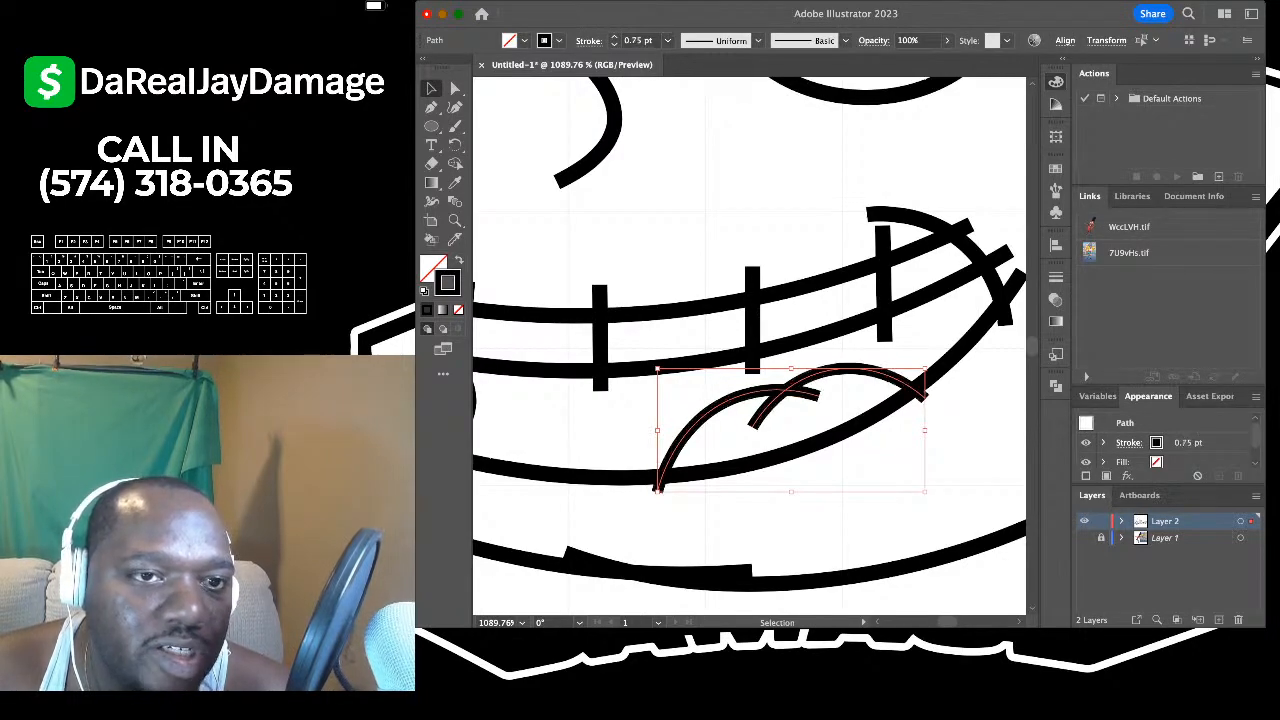
pyautogui.click(645, 330)
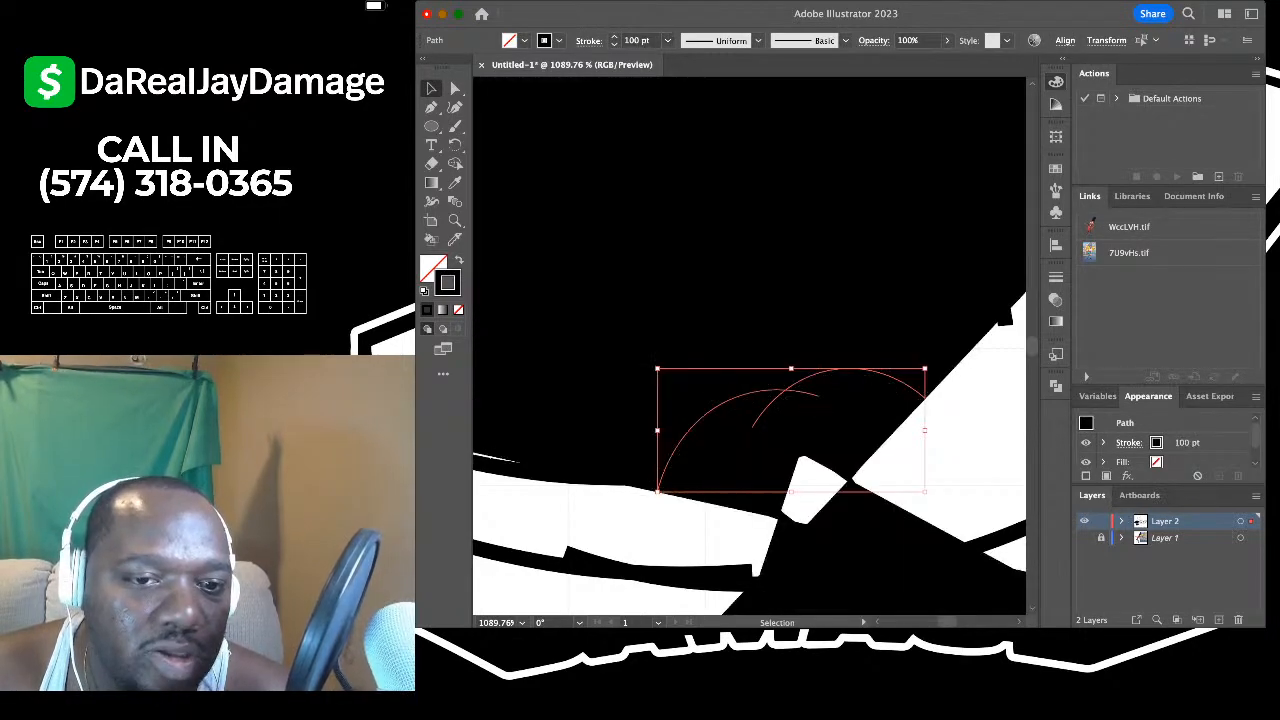
pyautogui.click(668, 41)
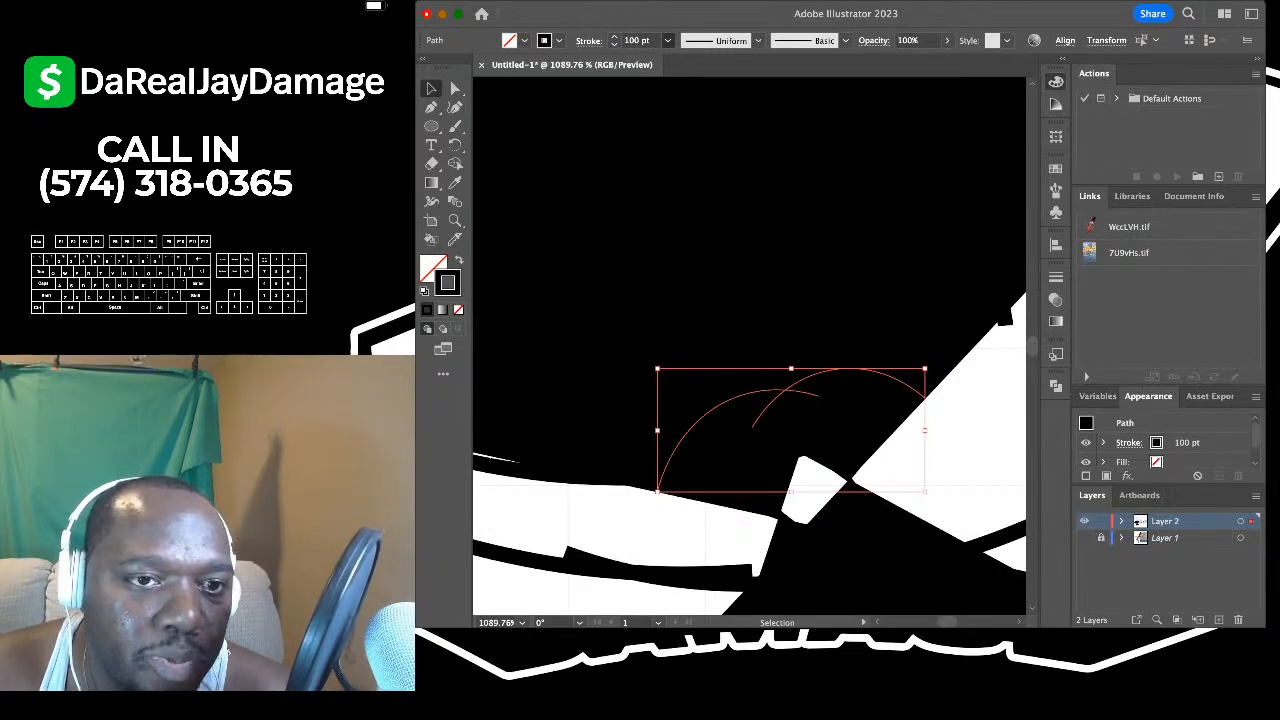
pyautogui.press('super+z')
pyautogui.scroll(-3, 627, 195)
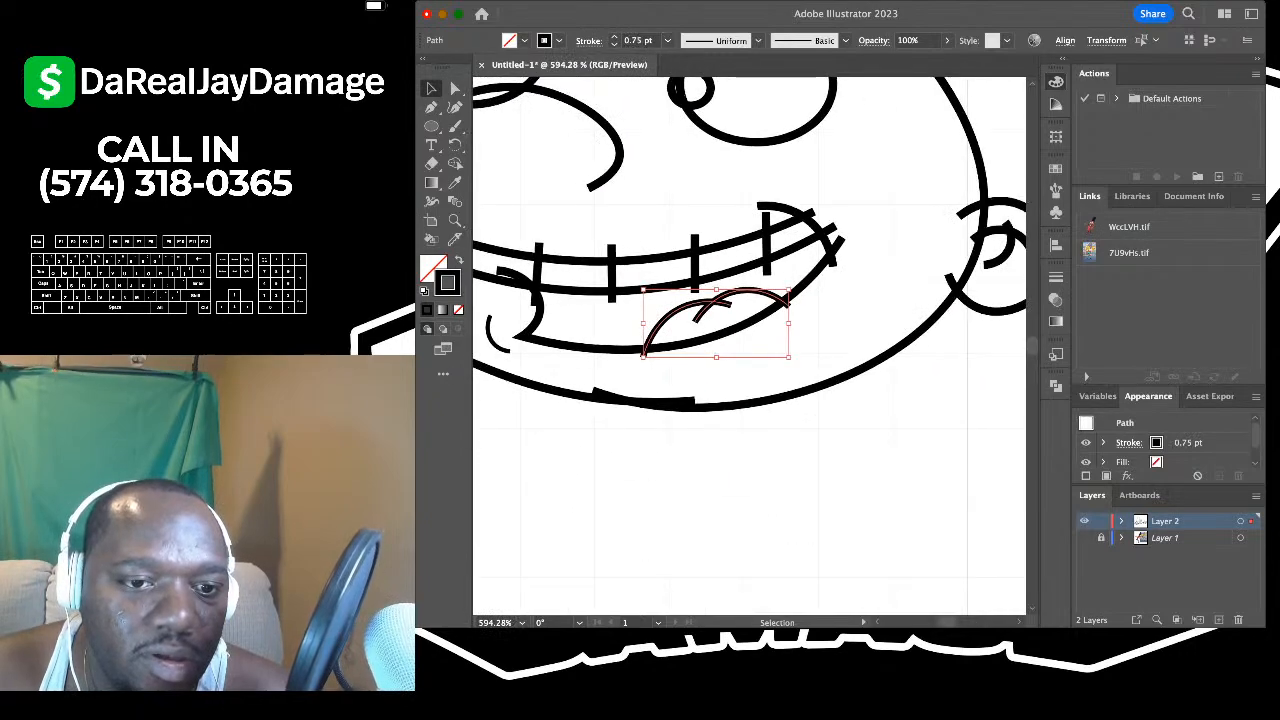
# - Set the stroke weight of the small cheek curve beside the tall-haired boy's mouth to 0.75 pt and deselect it
pyautogui.click(662, 190)
pyautogui.scroll(-5, 662, 190)
pyautogui.scroll(2, 680, 200)
pyautogui.scroll(-3, 690, 200)
pyautogui.scroll(5, 615, 317)
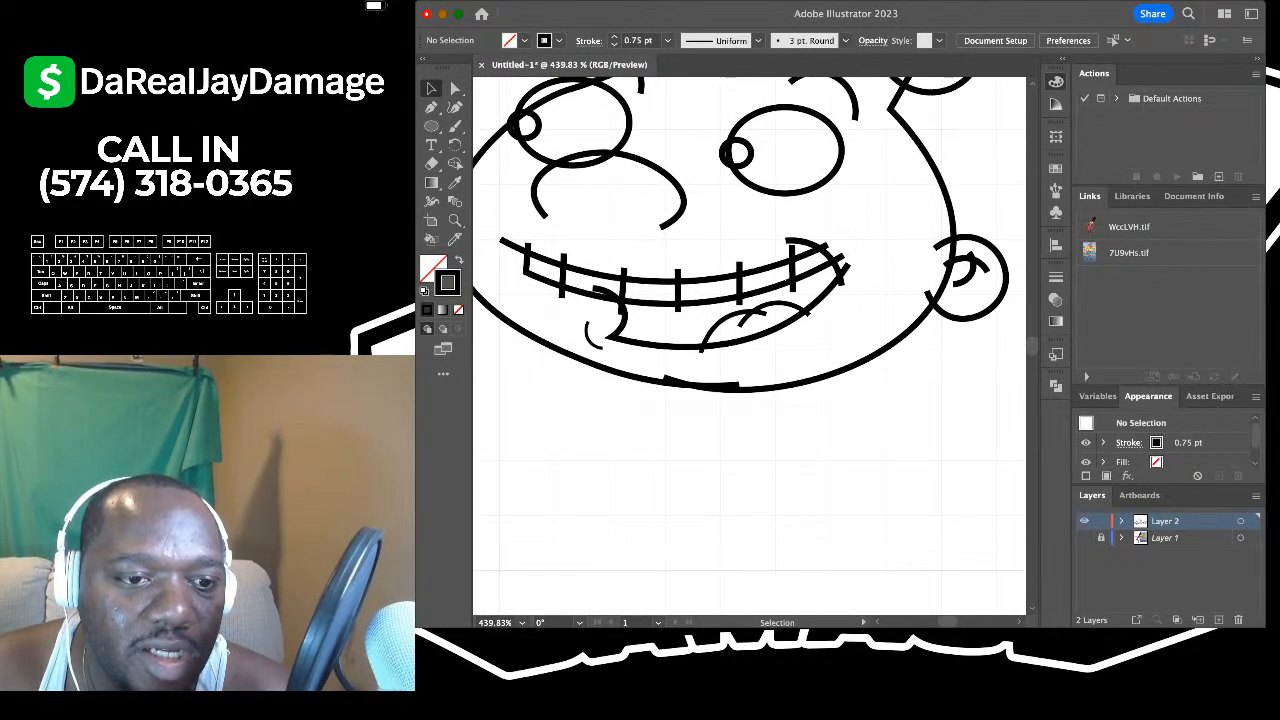
pyautogui.click(592, 335)
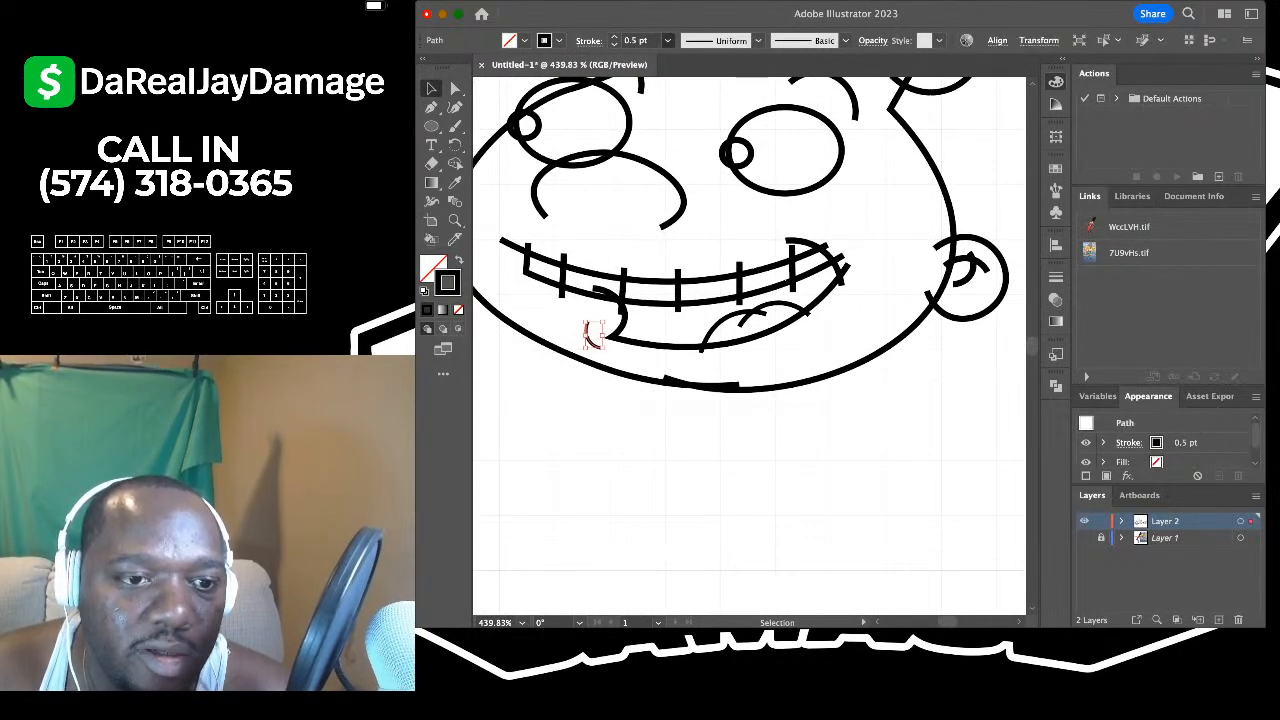
pyautogui.click(646, 88)
pyautogui.click(592, 382)
pyautogui.scroll(-3, 592, 382)
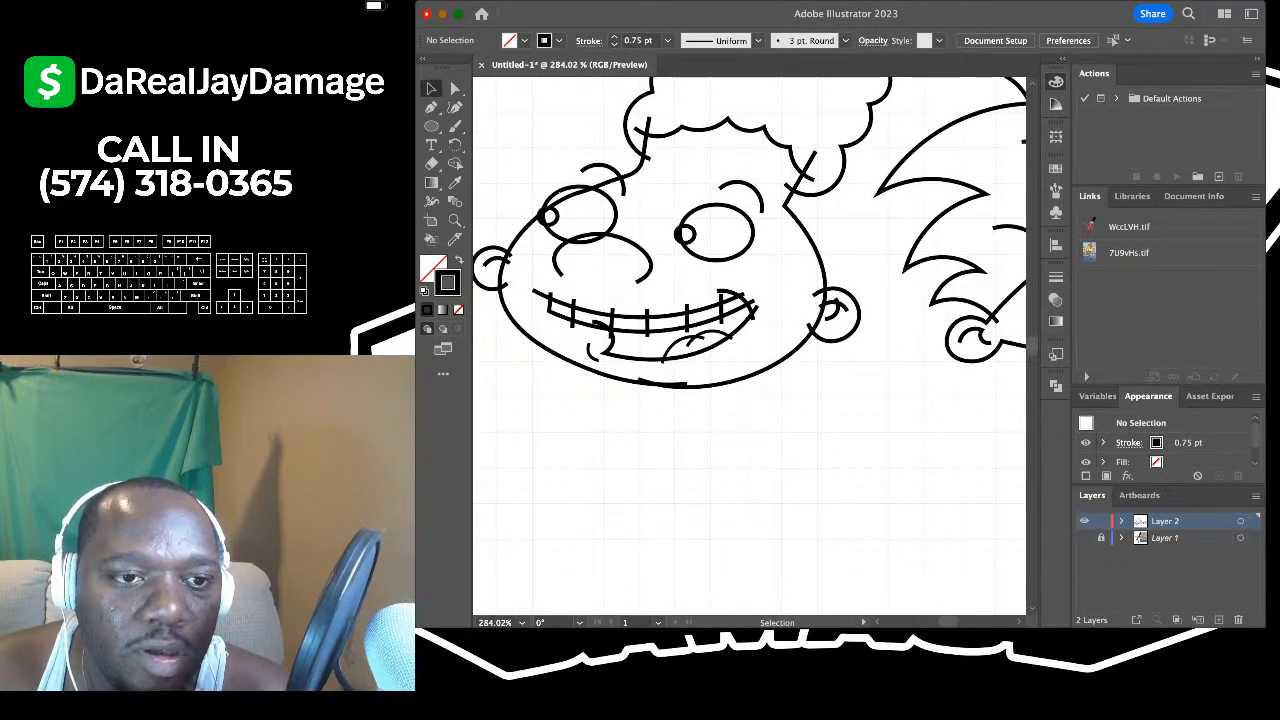
# - Set the stroke weight of the wide-headed boy's two mouth curves to 0.75 pt and deselect them
pyautogui.scroll(-5, 662, 345)
pyautogui.hscroll(4, 750, 345)
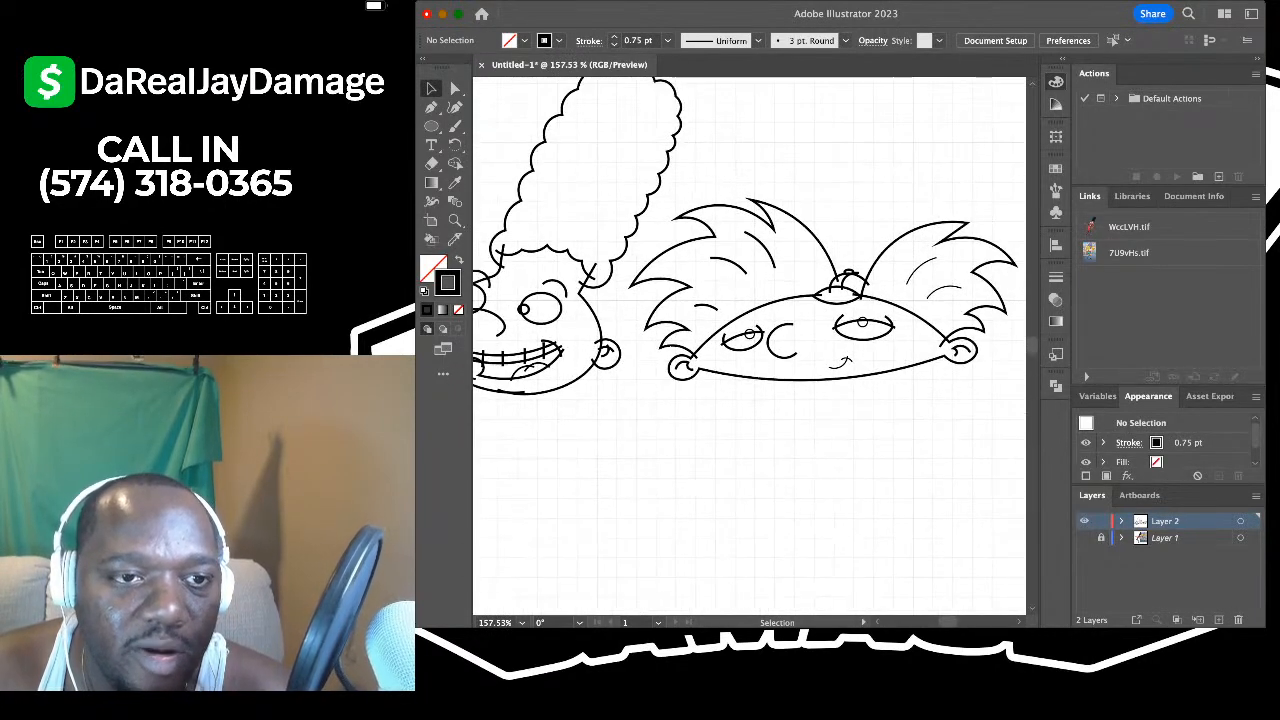
pyautogui.scroll(5, 890, 315)
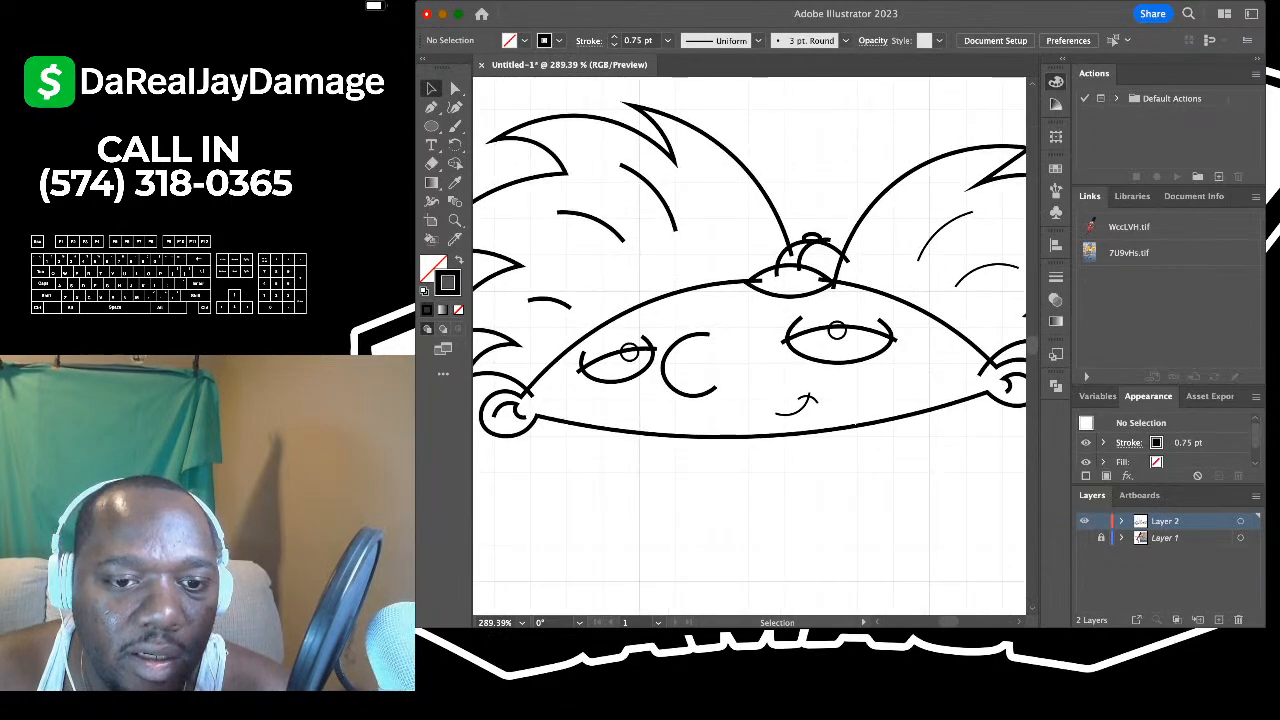
pyautogui.scroll(5, 774, 386)
pyautogui.moveTo(812, 396); pyautogui.dragTo(842, 424)
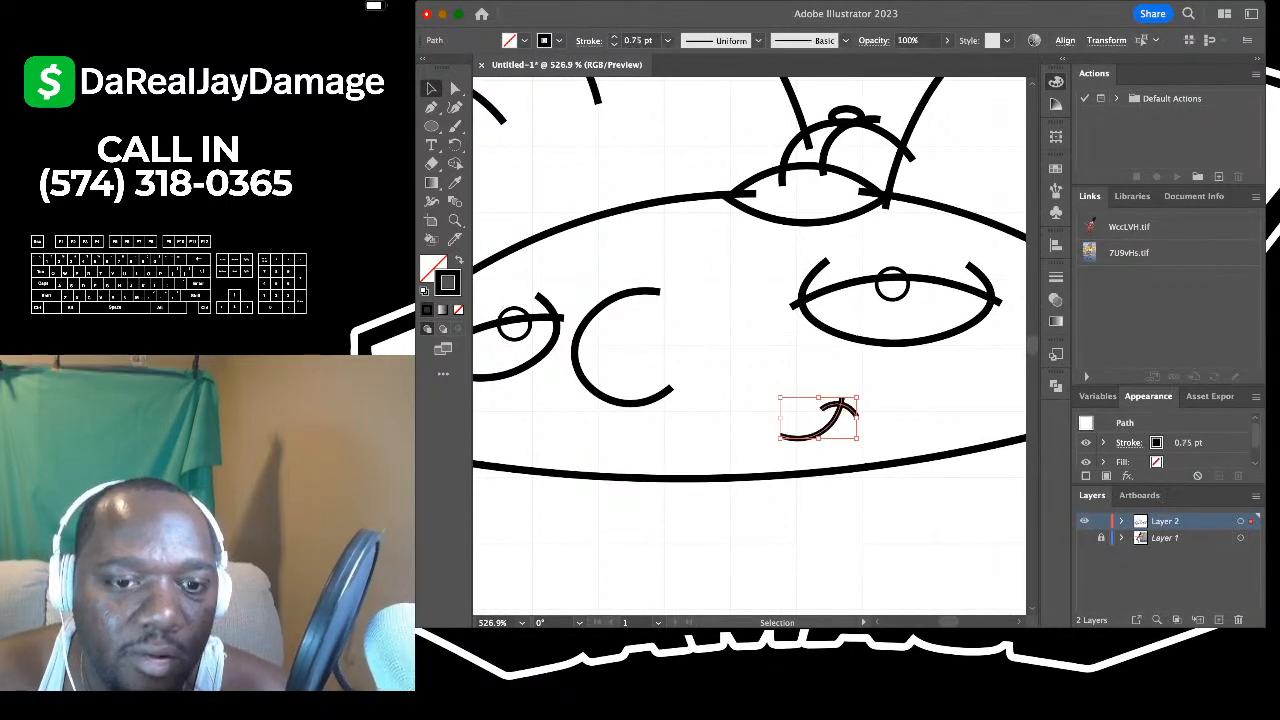
pyautogui.press('super+shift+a')
# - Examine both traced heads at different magnifications for strokes whose line weight does not match
pyautogui.scroll(-8, 659, 380)
pyautogui.press('super+apostrophe')
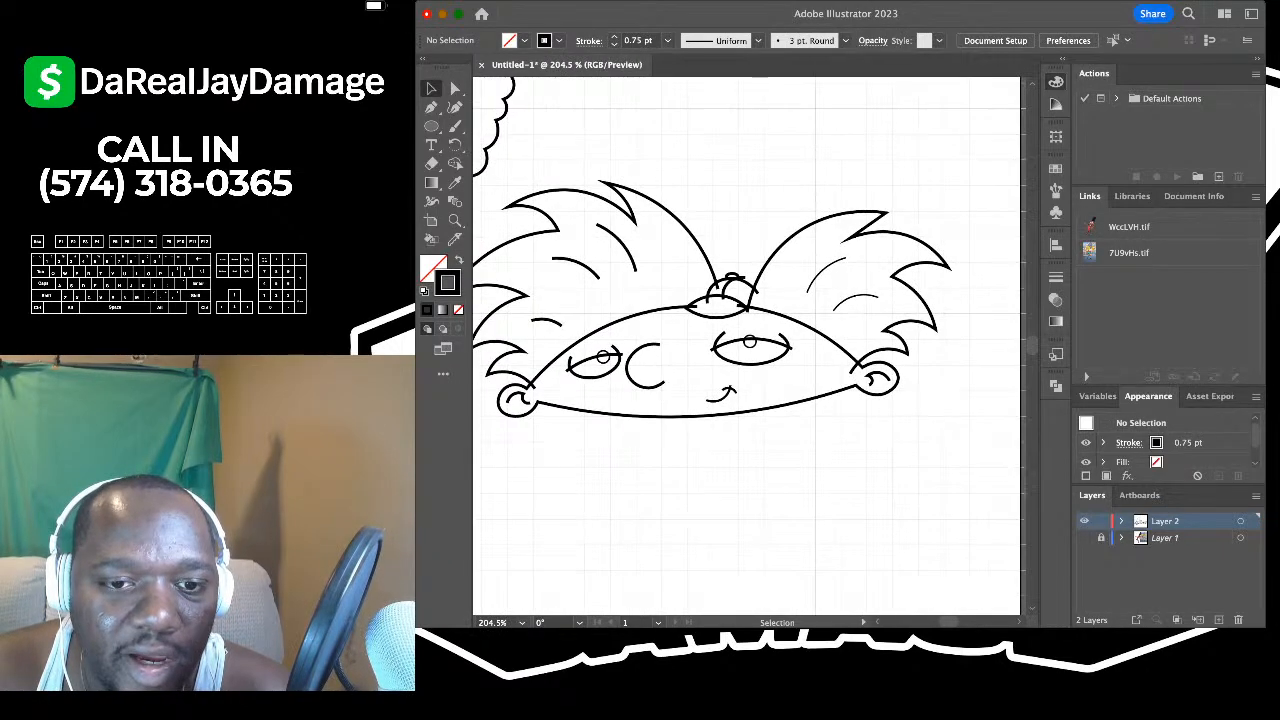
pyautogui.scroll(-3, 840, 360)
pyautogui.scroll(3, 560, 378)
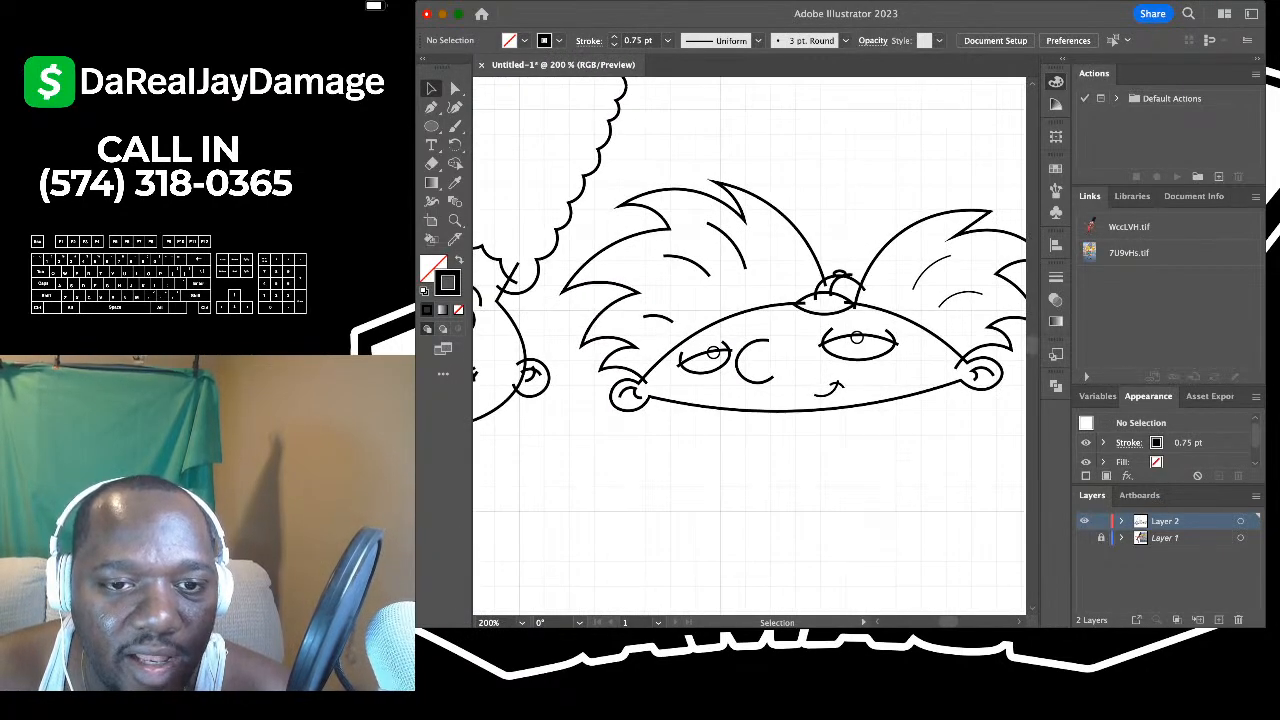
pyautogui.scroll(3, 700, 378)
pyautogui.scroll(-5, 750, 345)
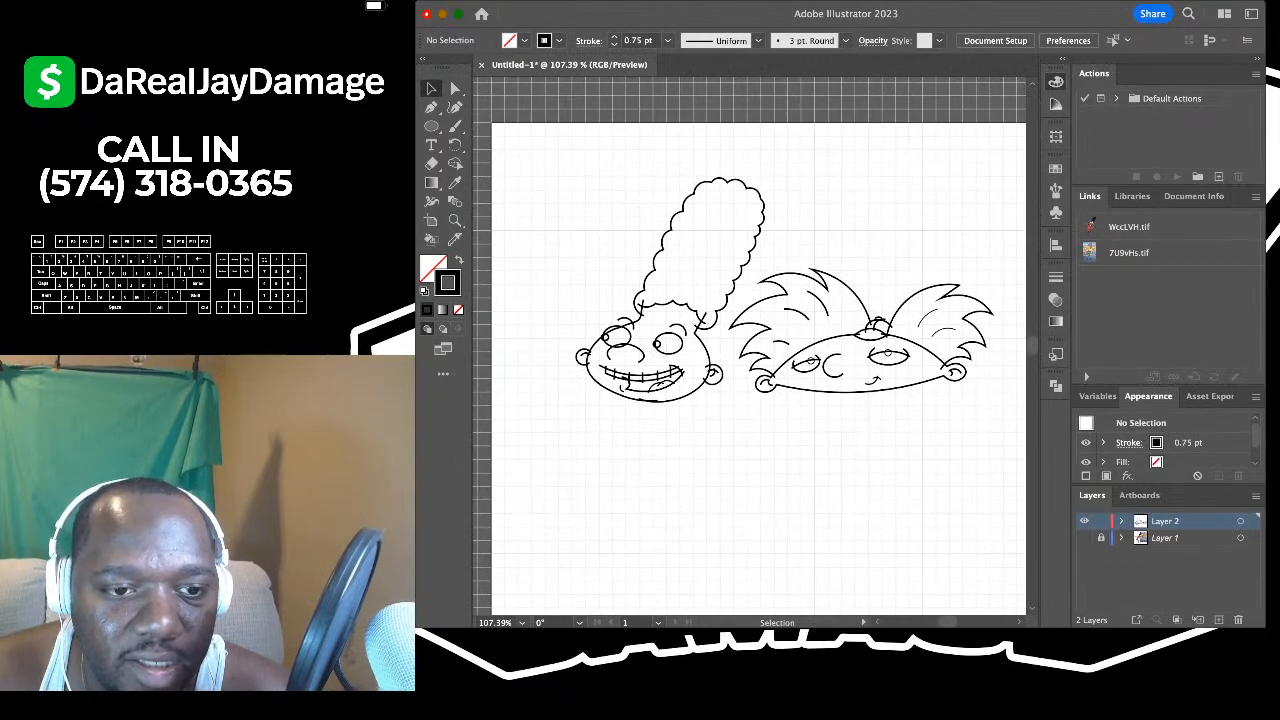
pyautogui.scroll(2, 676, 327)
pyautogui.press('super+Tab')
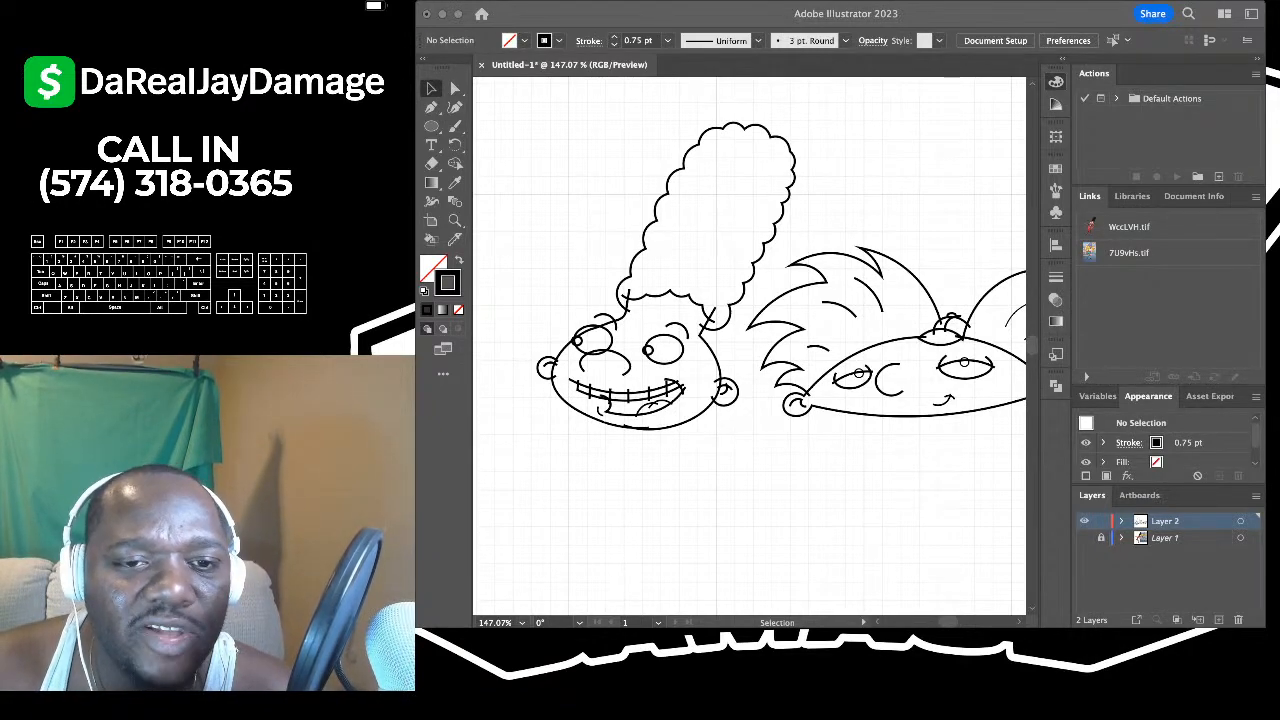
pyautogui.press('super+Tab')
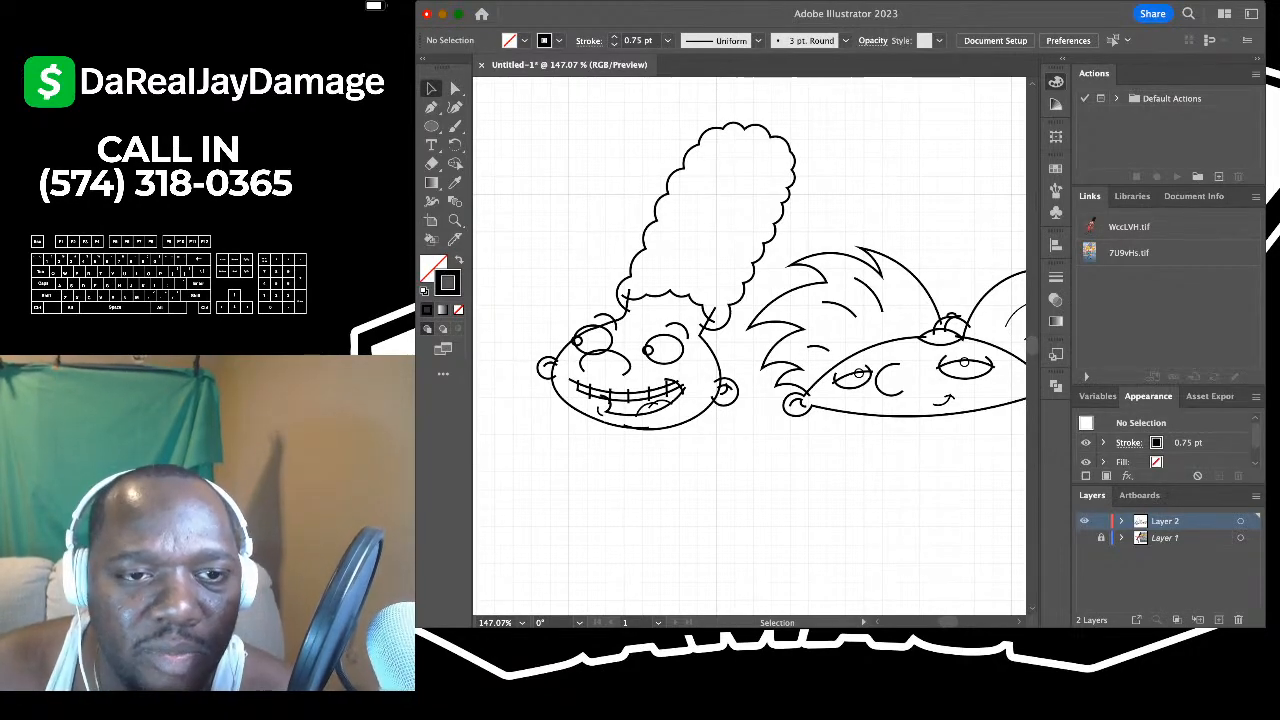
pyautogui.scroll(3, 751, 403)
pyautogui.scroll(-5, 751, 403)
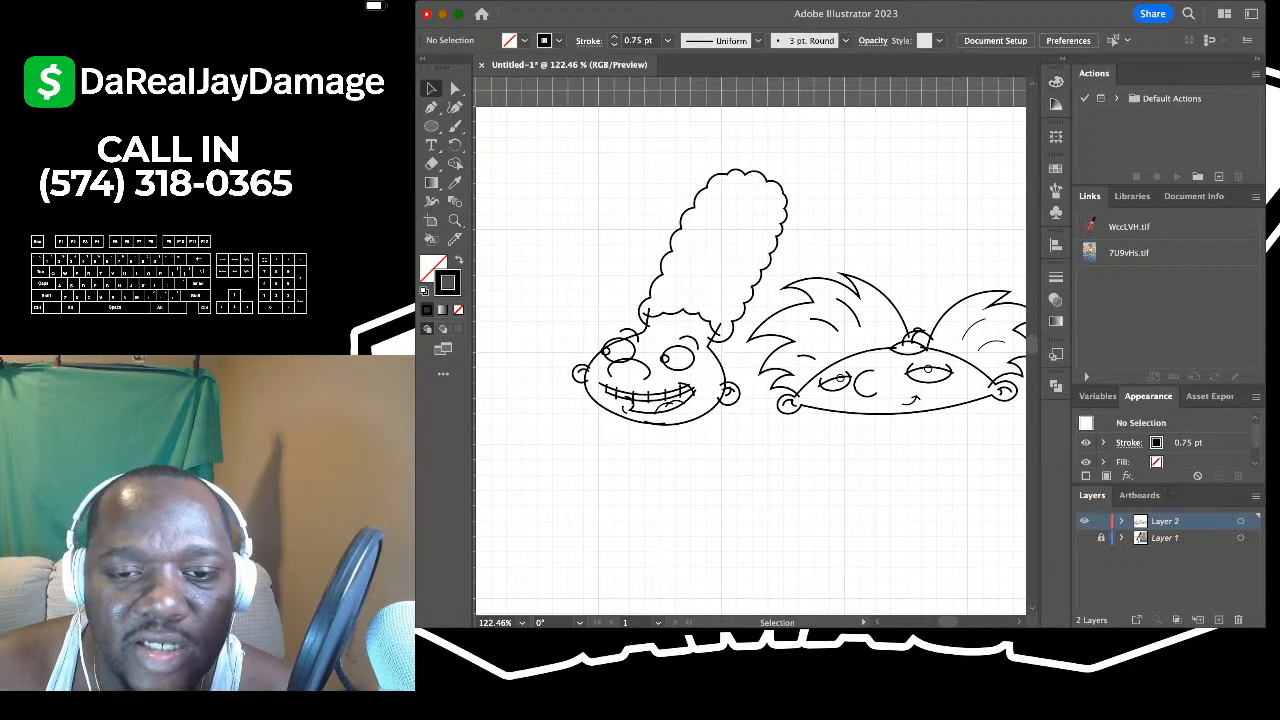
pyautogui.hscroll(2, 790, 300)
pyautogui.scroll(3, 790, 300)
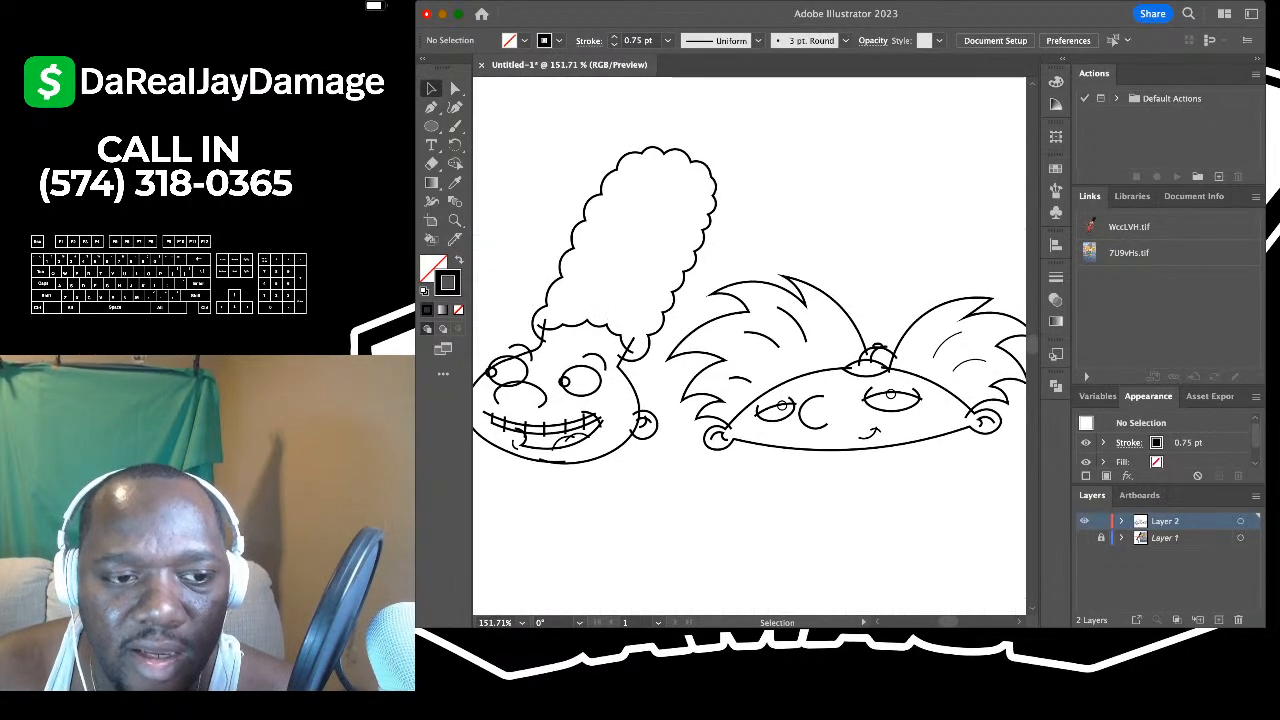
pyautogui.scroll(-2, 790, 300)
pyautogui.hscroll(1, 790, 300)
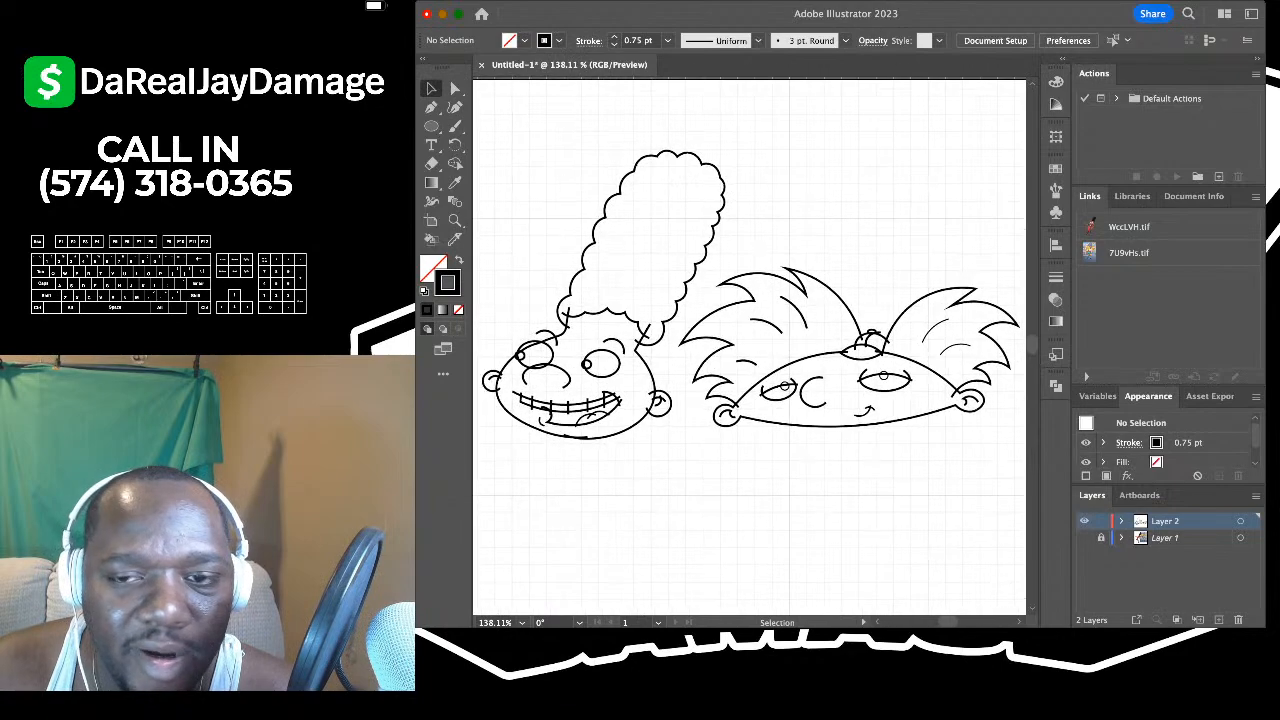
pyautogui.press('super+Tab')
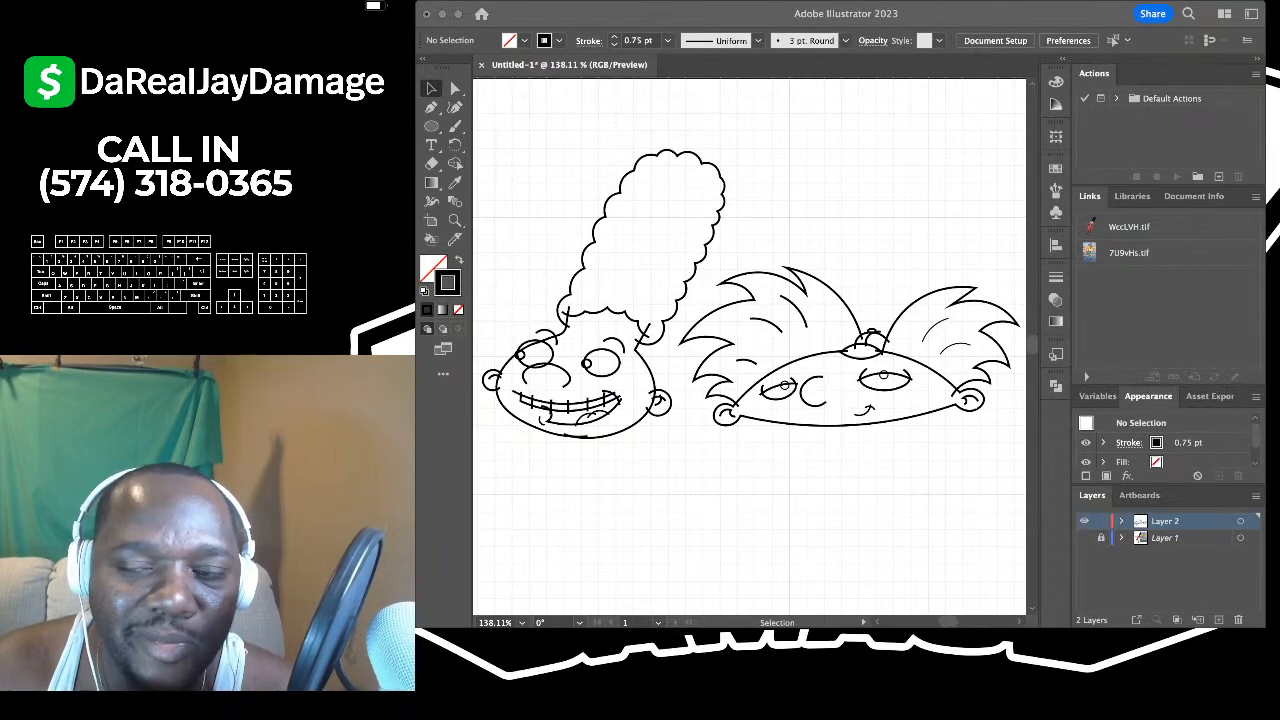
pyautogui.press('super+Tab')
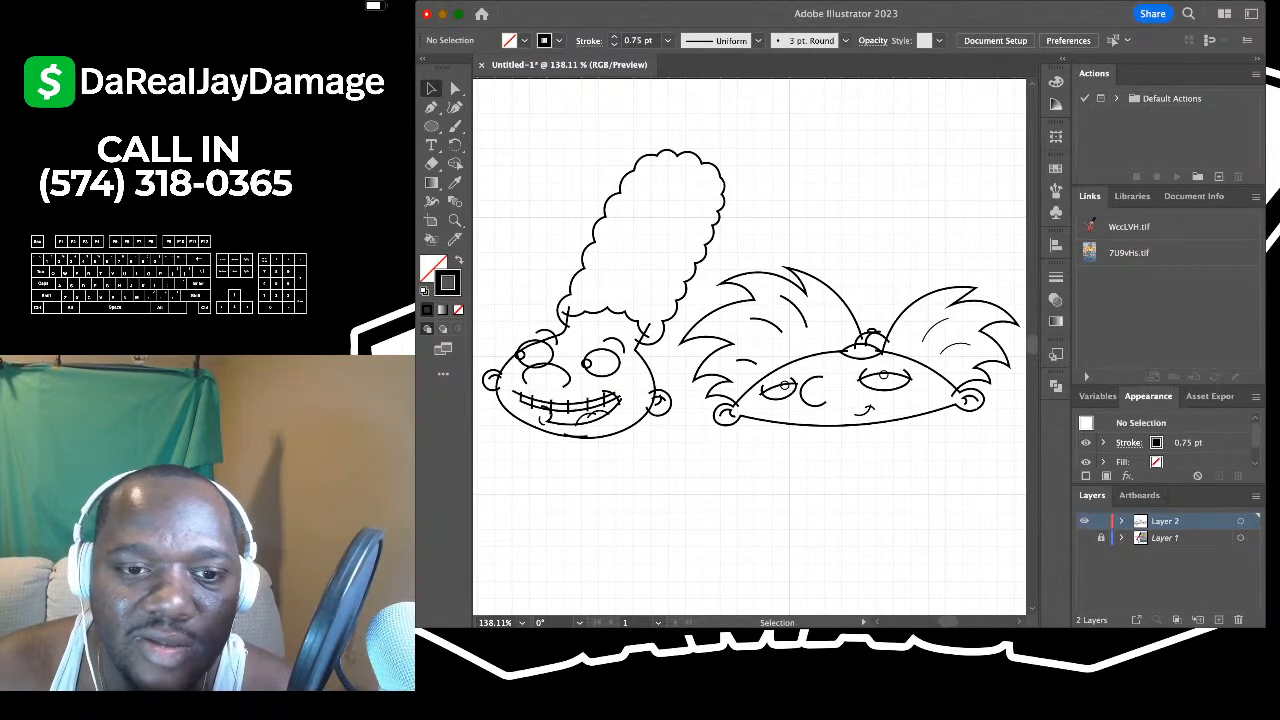
pyautogui.scroll(-3, 749, 346)
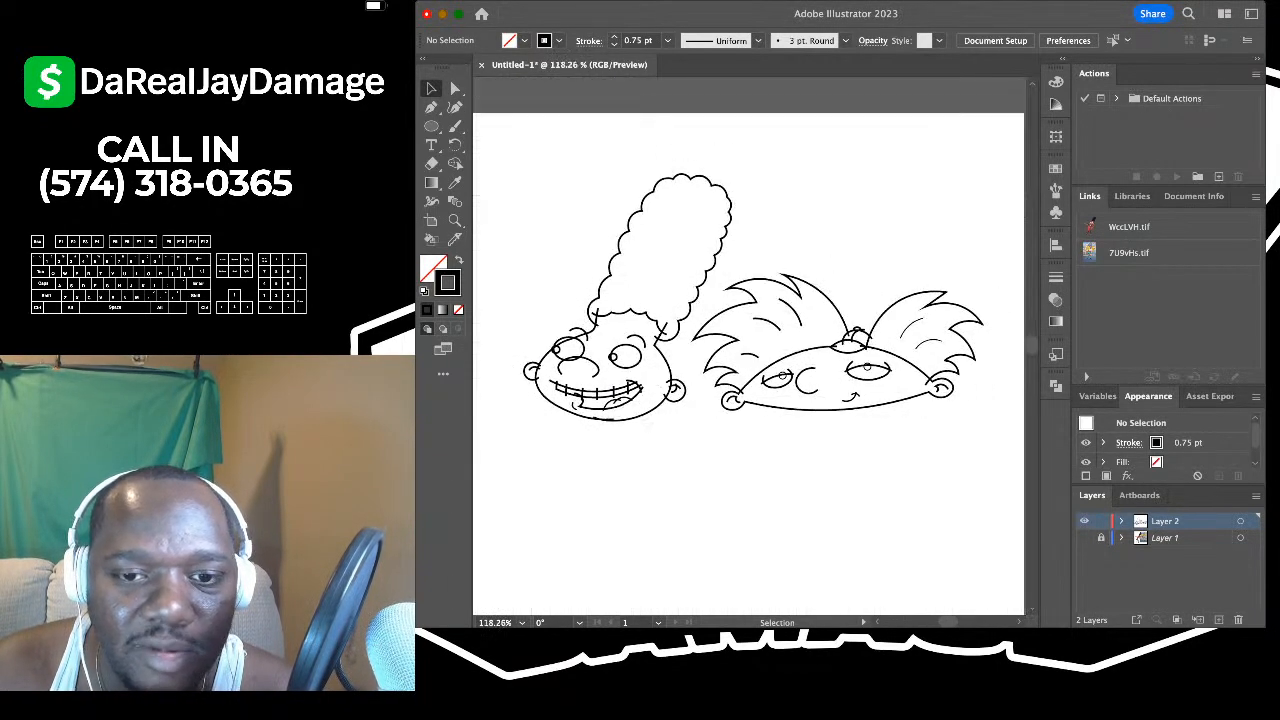
pyautogui.scroll(-2, 749, 346)
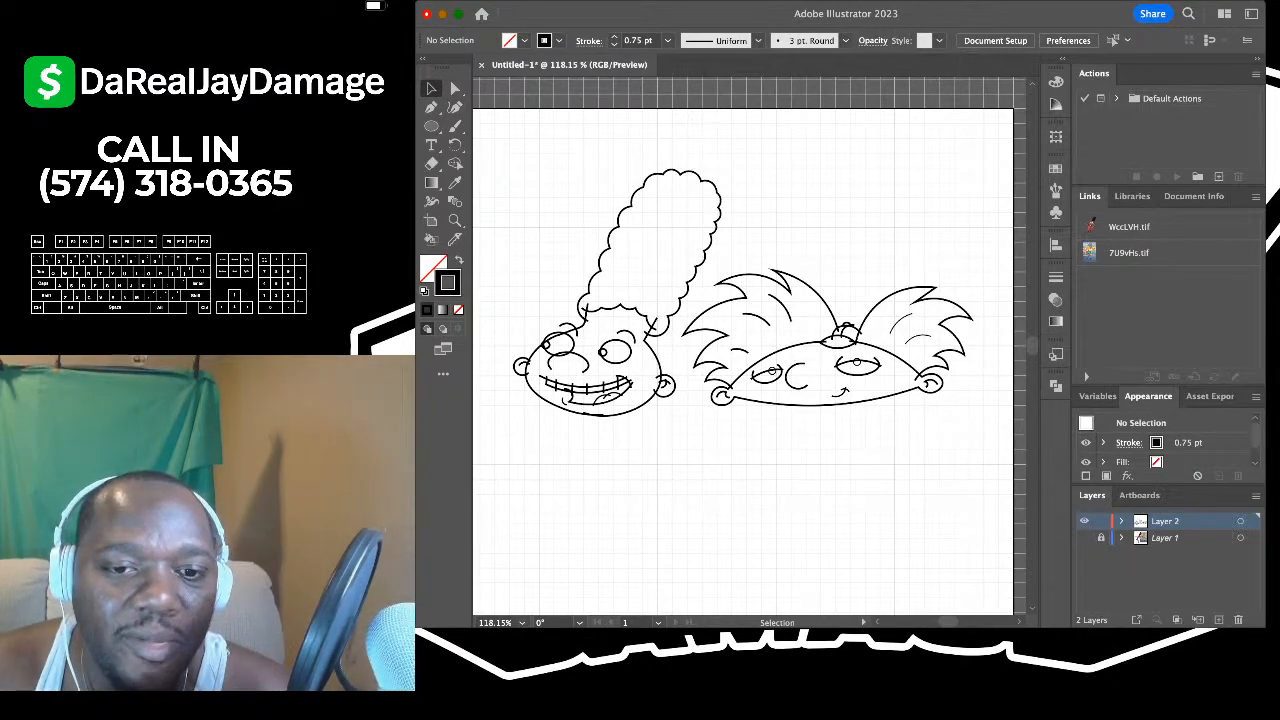
# - Set the two upper strand lines in the left hair tuft and the two in the right tuft to a 0.75 pt stroke
pyautogui.scroll(4, 800, 314)
pyautogui.hscroll(-2, 800, 314)
pyautogui.scroll(2, 800, 314)
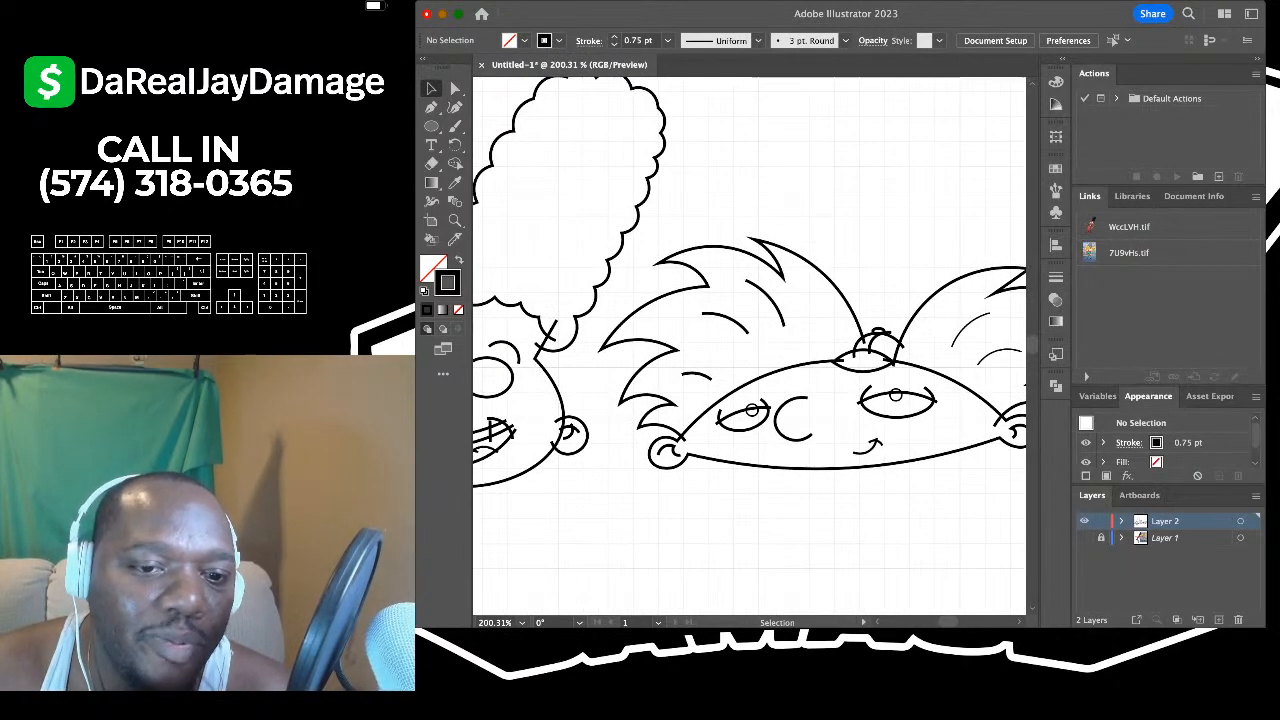
pyautogui.moveTo(724, 336); pyautogui.dragTo(800, 306)
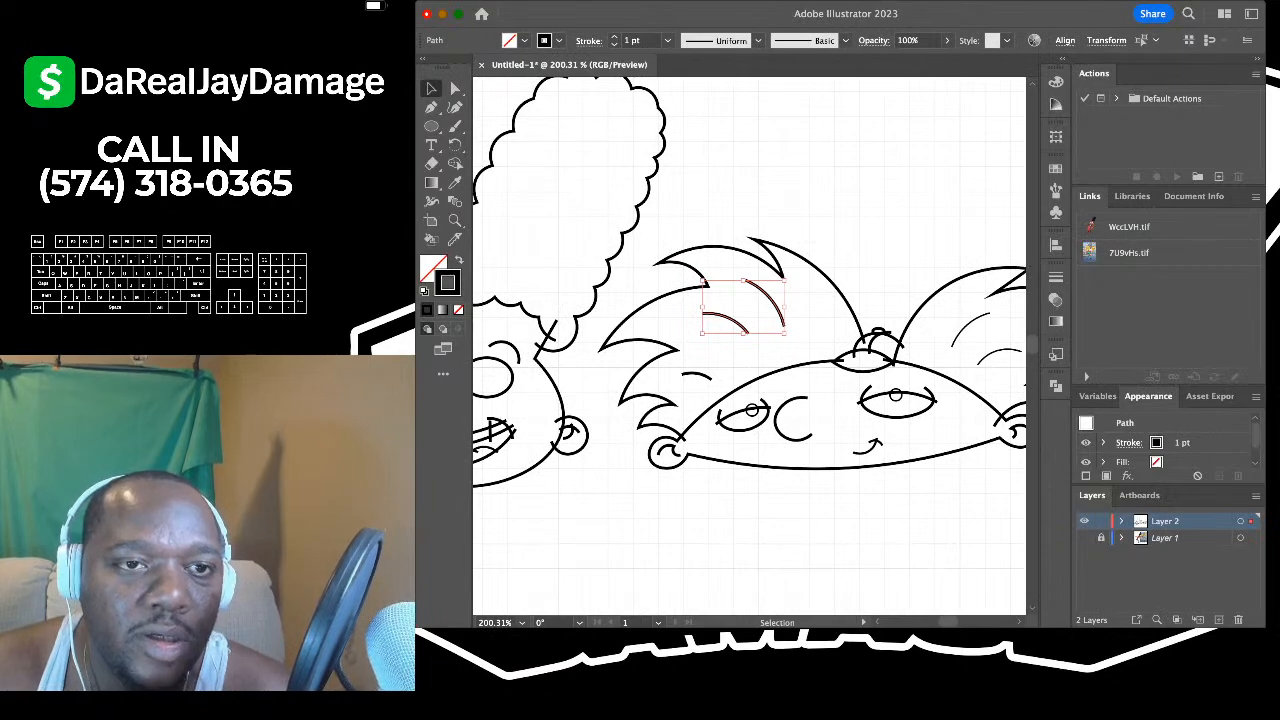
pyautogui.click(668, 40)
pyautogui.click(650, 92)
pyautogui.click(740, 190)
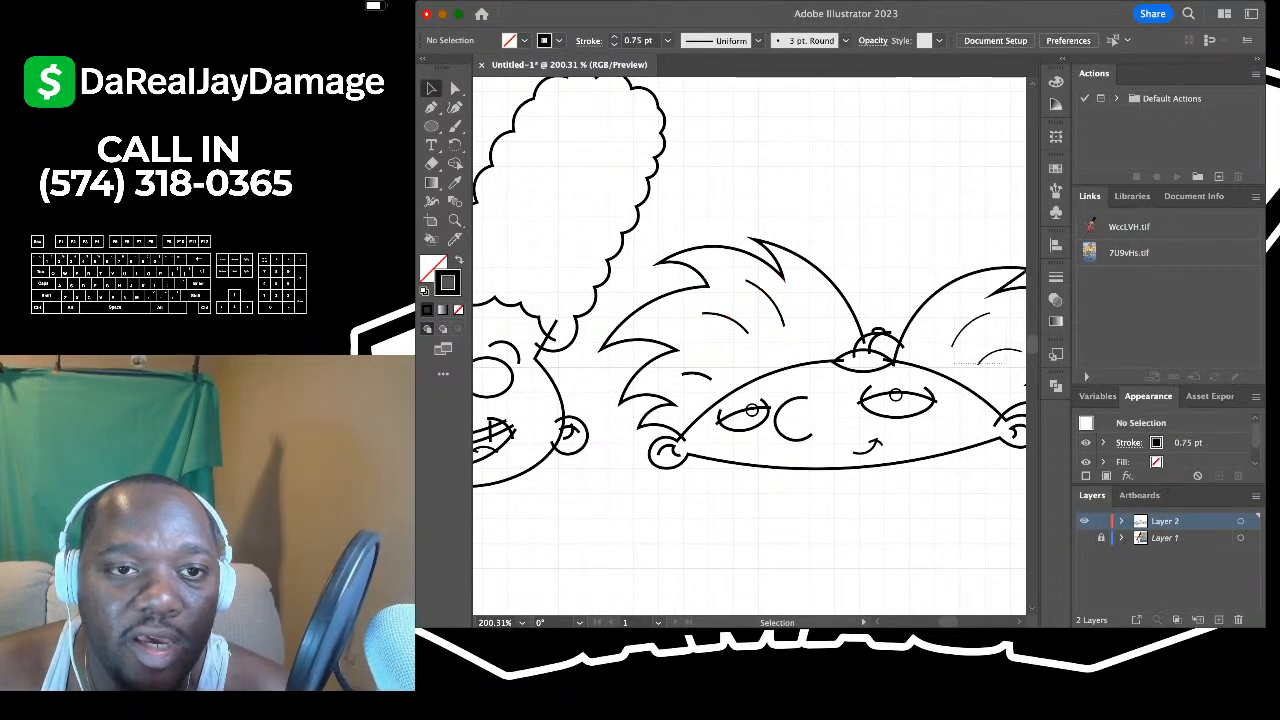
pyautogui.moveTo(966, 320); pyautogui.dragTo(1006, 354)
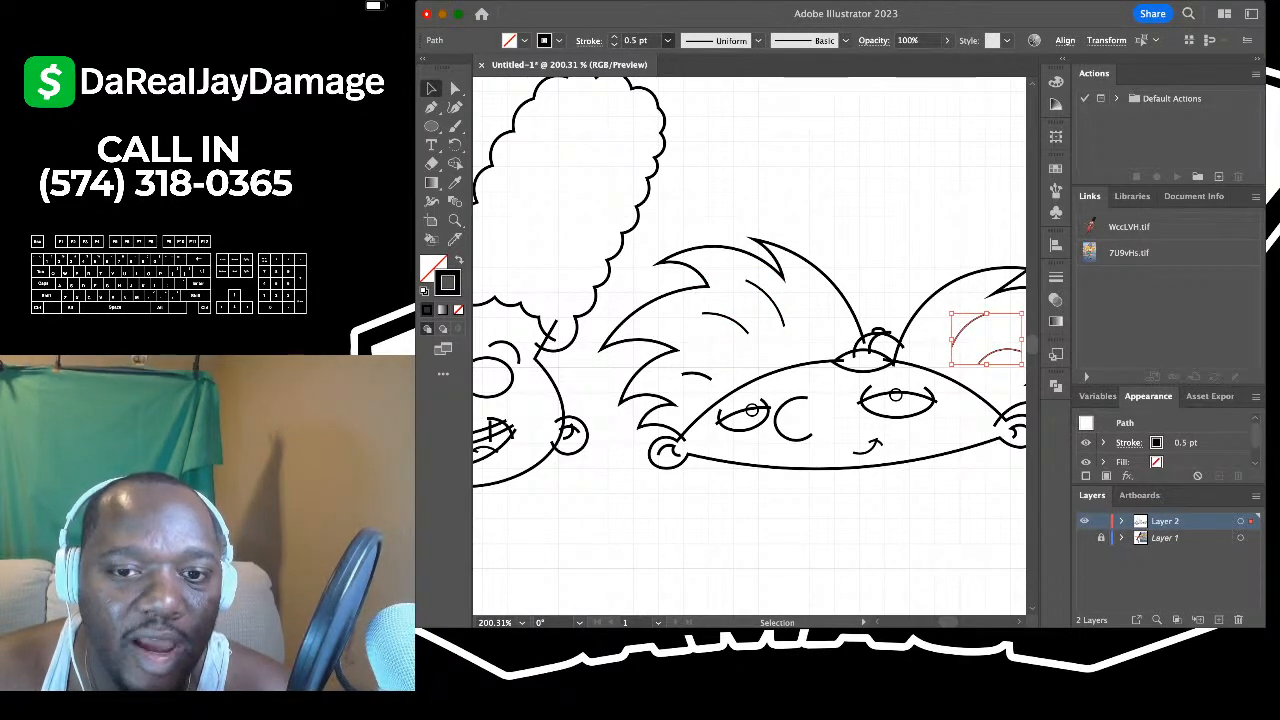
pyautogui.click(650, 92)
# - Set the short lower strand line inside the left hair tuft to a 0.75 pt stroke and deselect it
pyautogui.click(697, 375)
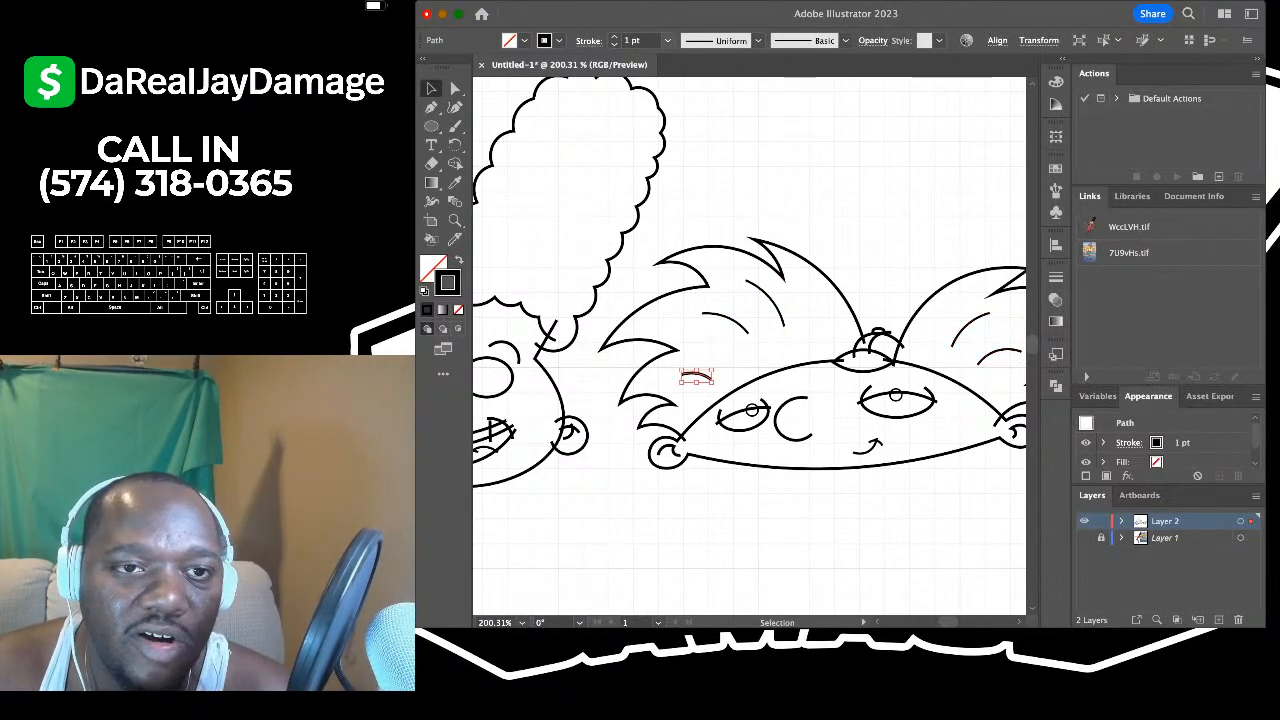
pyautogui.click(668, 40)
pyautogui.click(650, 92)
pyautogui.click(812, 180)
# - Select all traced paths of both heads, group them, and convert their strokes into outlined black filled shapes
pyautogui.scroll(-5, 812, 180)
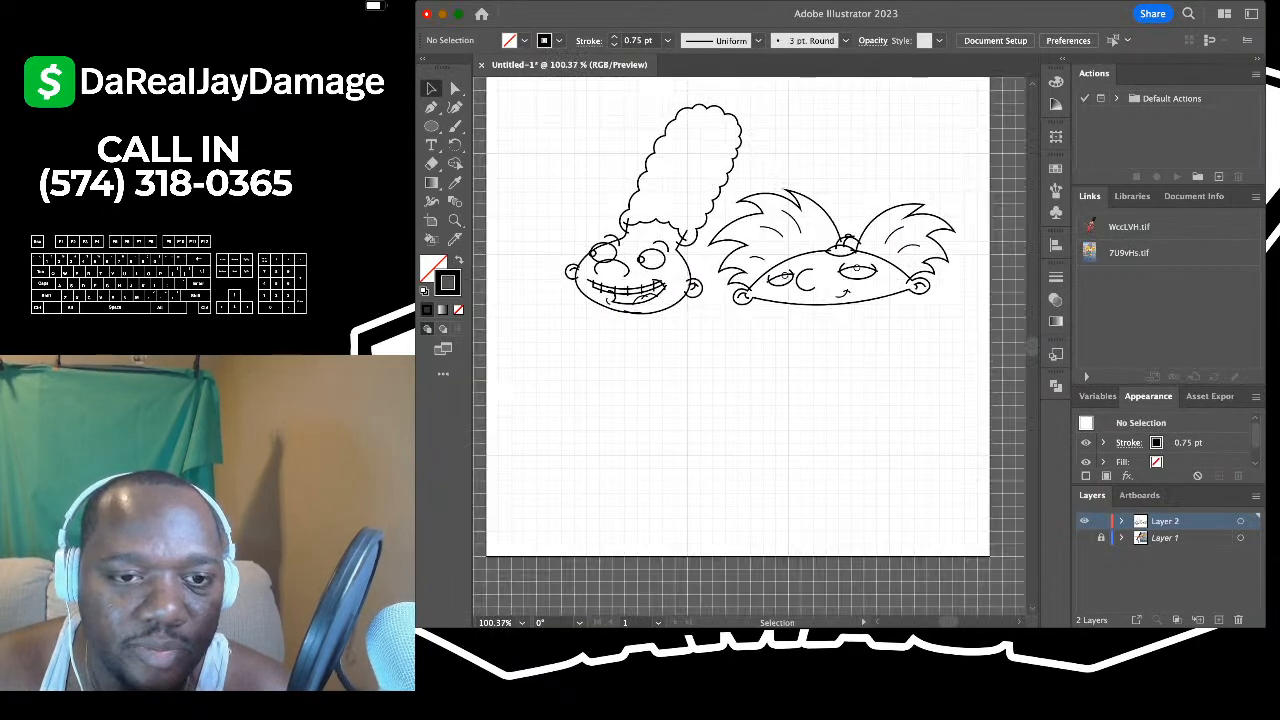
pyautogui.scroll(3, 812, 180)
pyautogui.hscroll(-3, 749, 345)
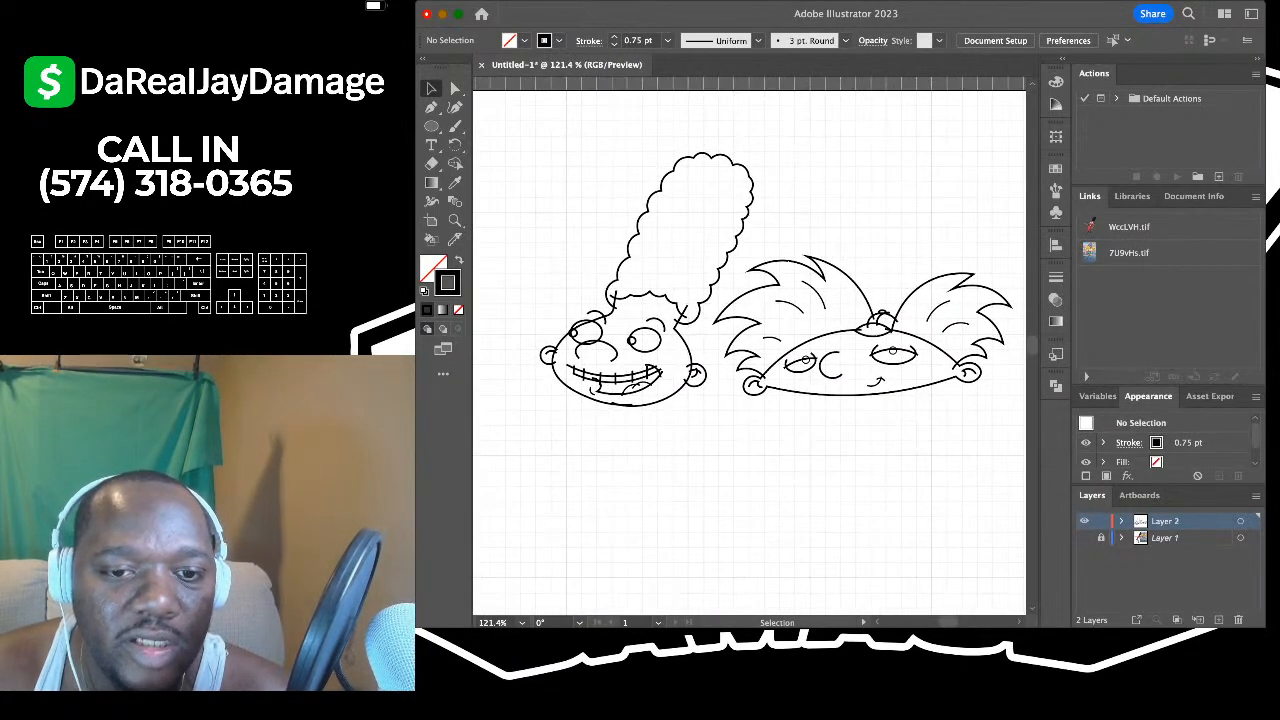
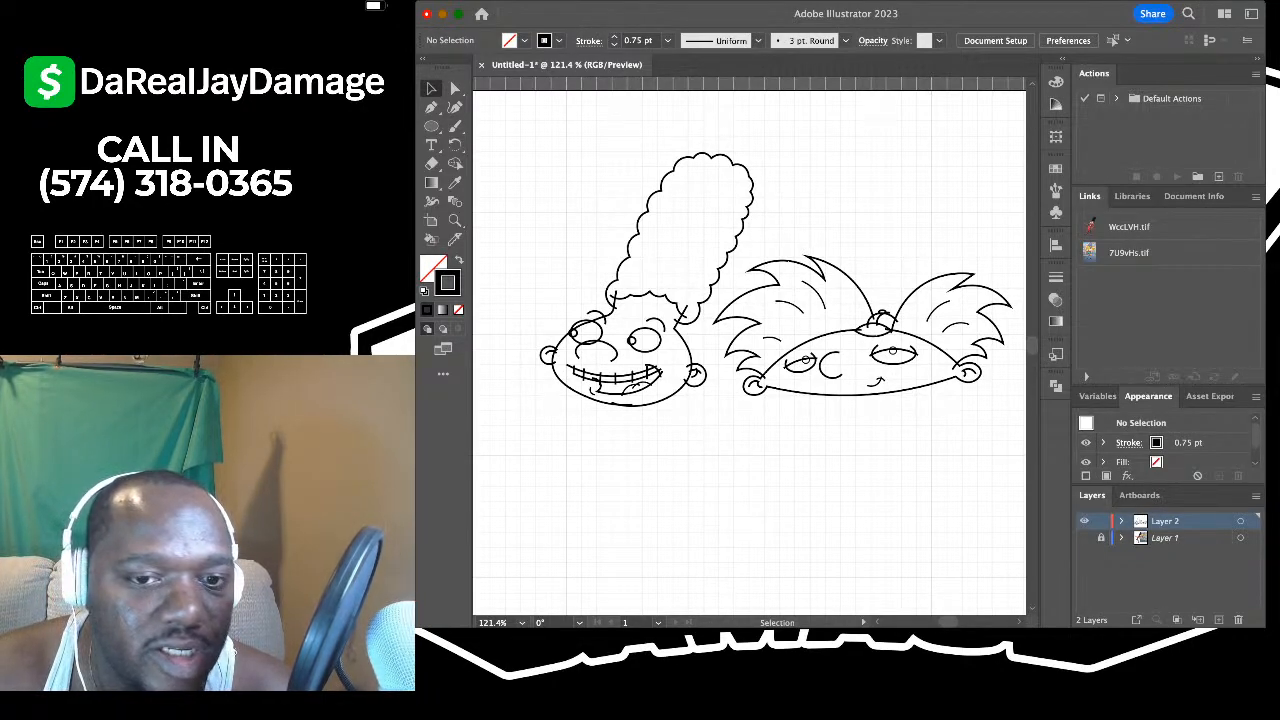
pyautogui.hscroll(5, 750, 350)
pyautogui.press('super+a')
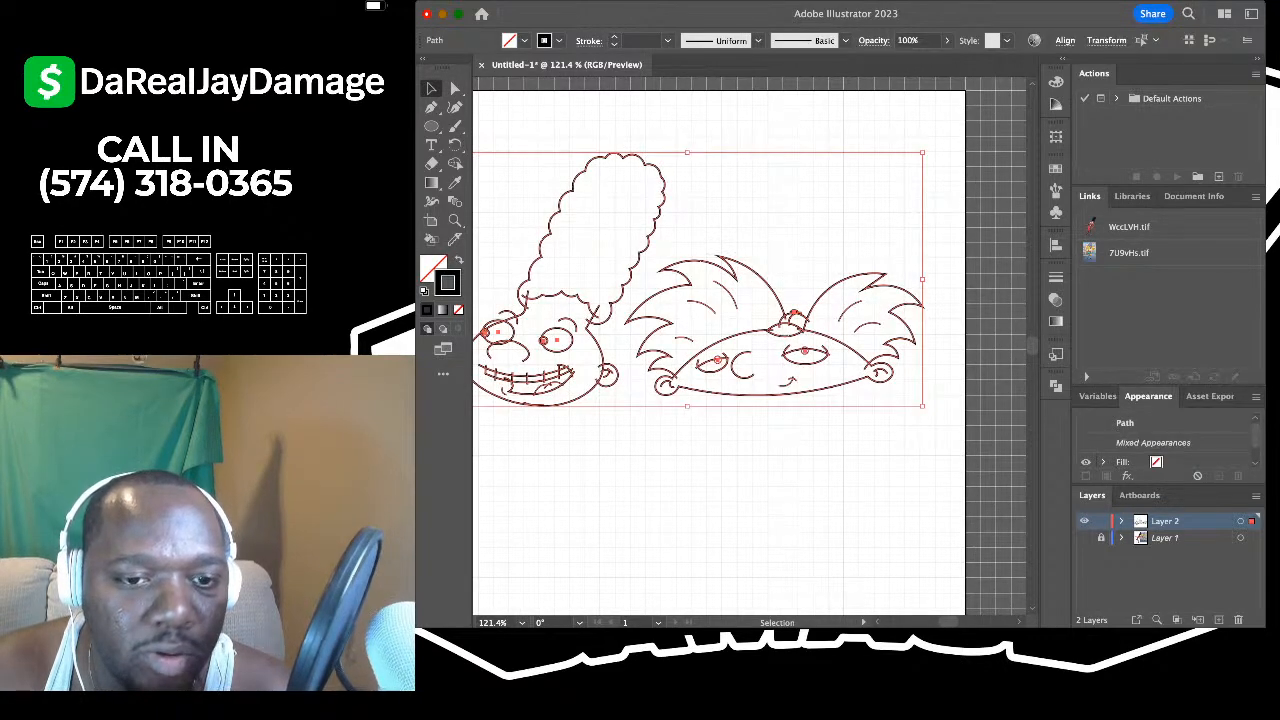
pyautogui.hscroll(-5, 750, 350)
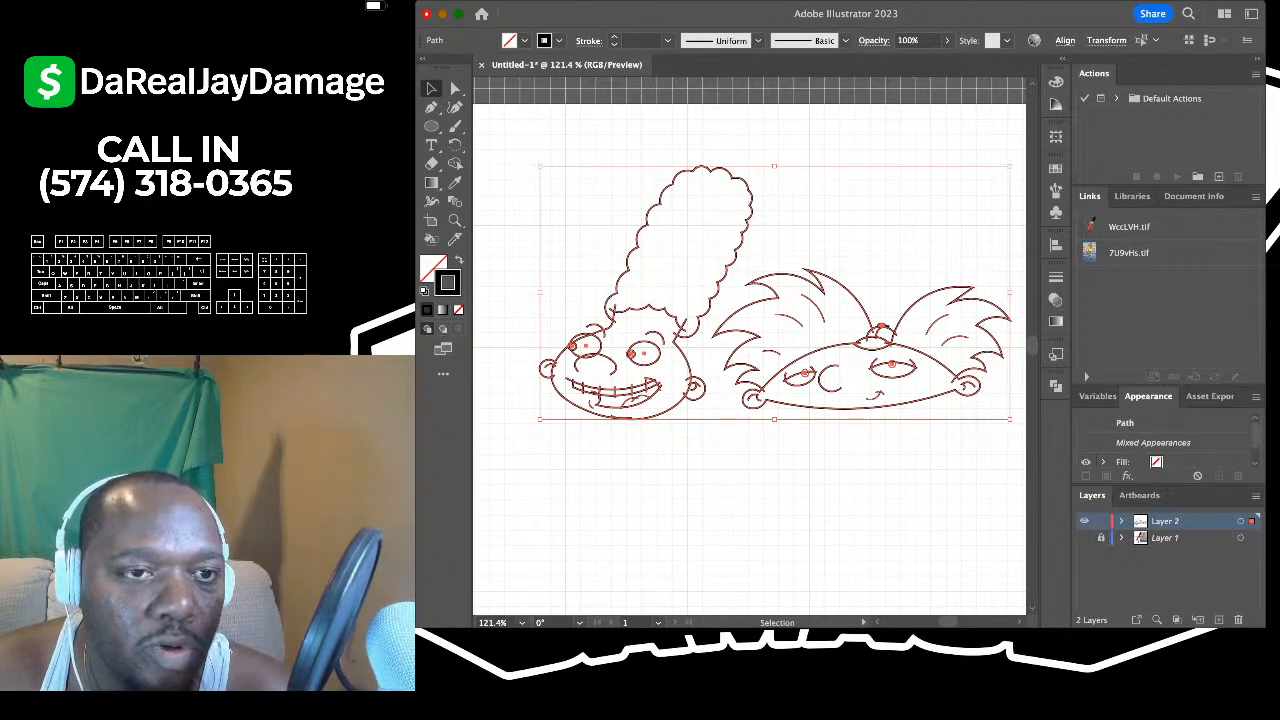
pyautogui.press('super+g')
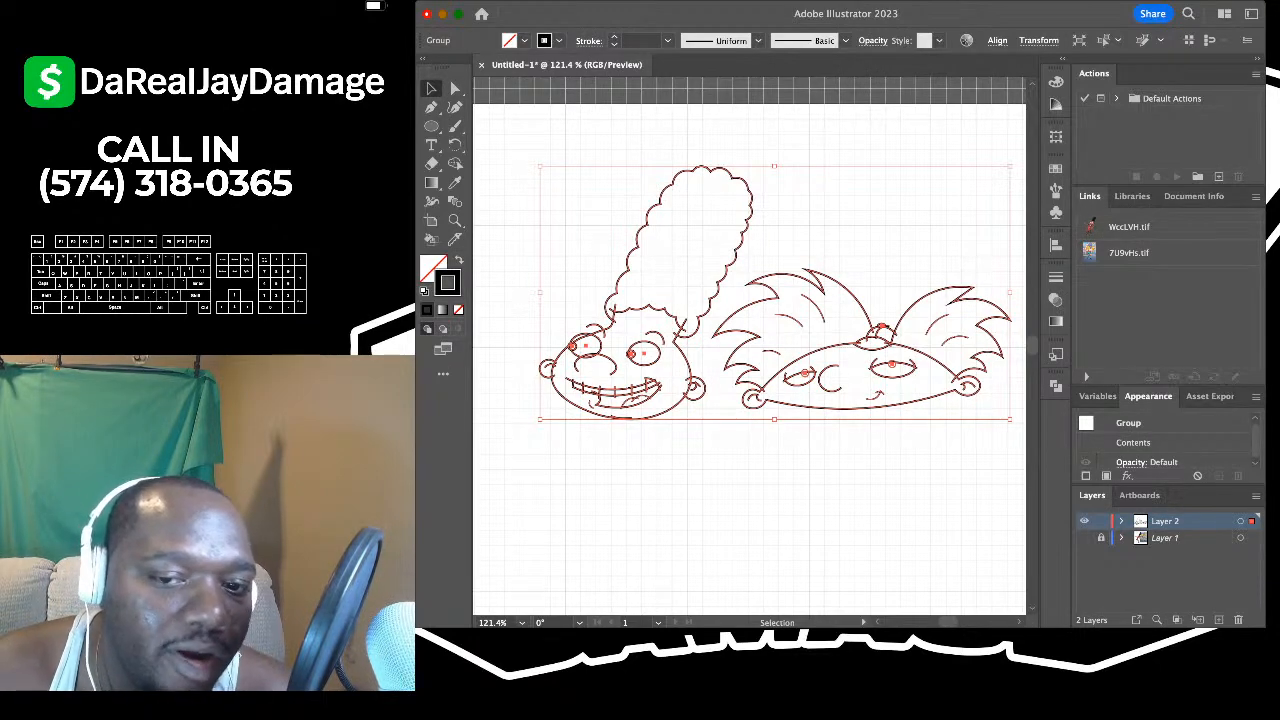
pyautogui.hotkey('shift', 'x')
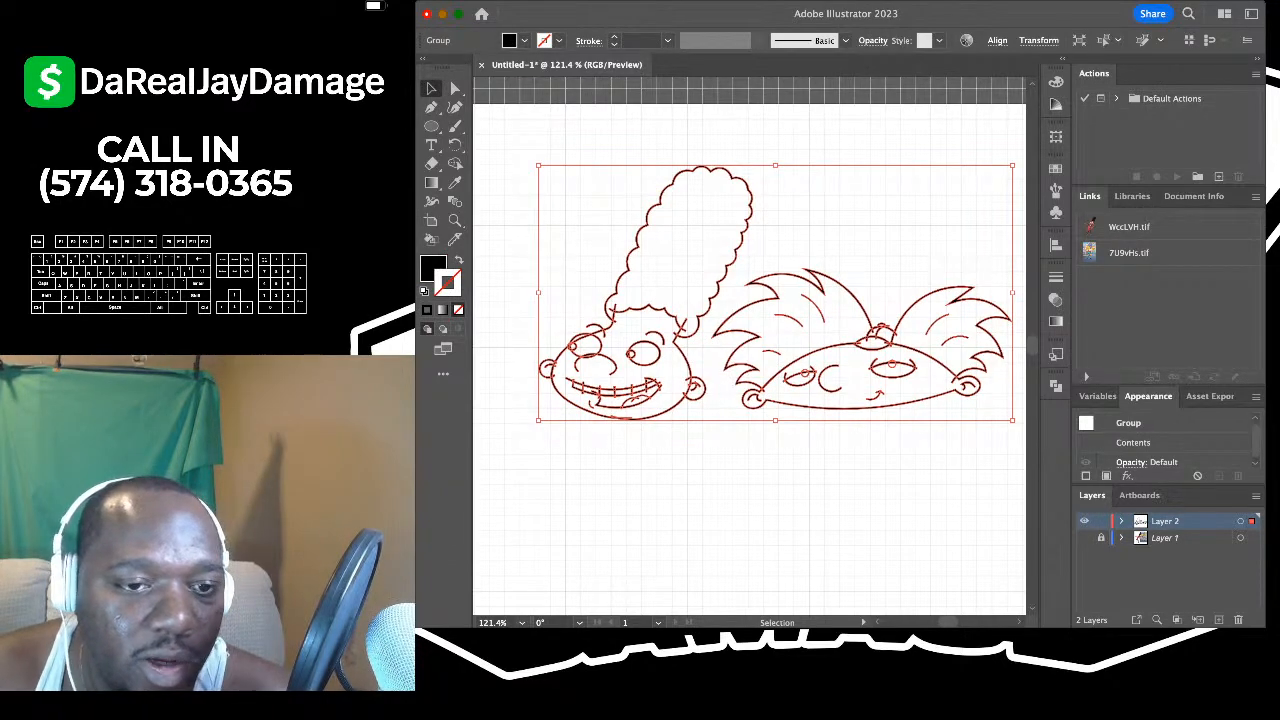
# - Inspect the outlined linework of both heads at different magnifications
pyautogui.scroll(3, 649, 303)
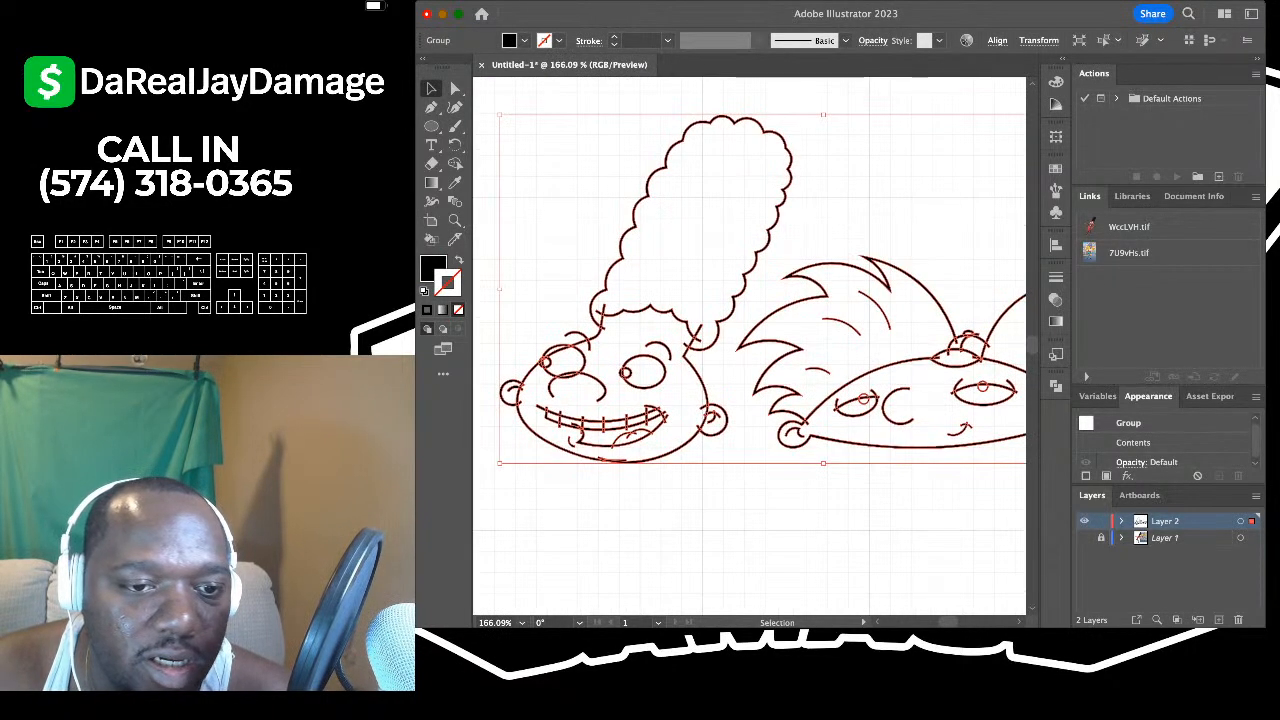
pyautogui.hscroll(1, 649, 303)
pyautogui.scroll(2, 500, 300)
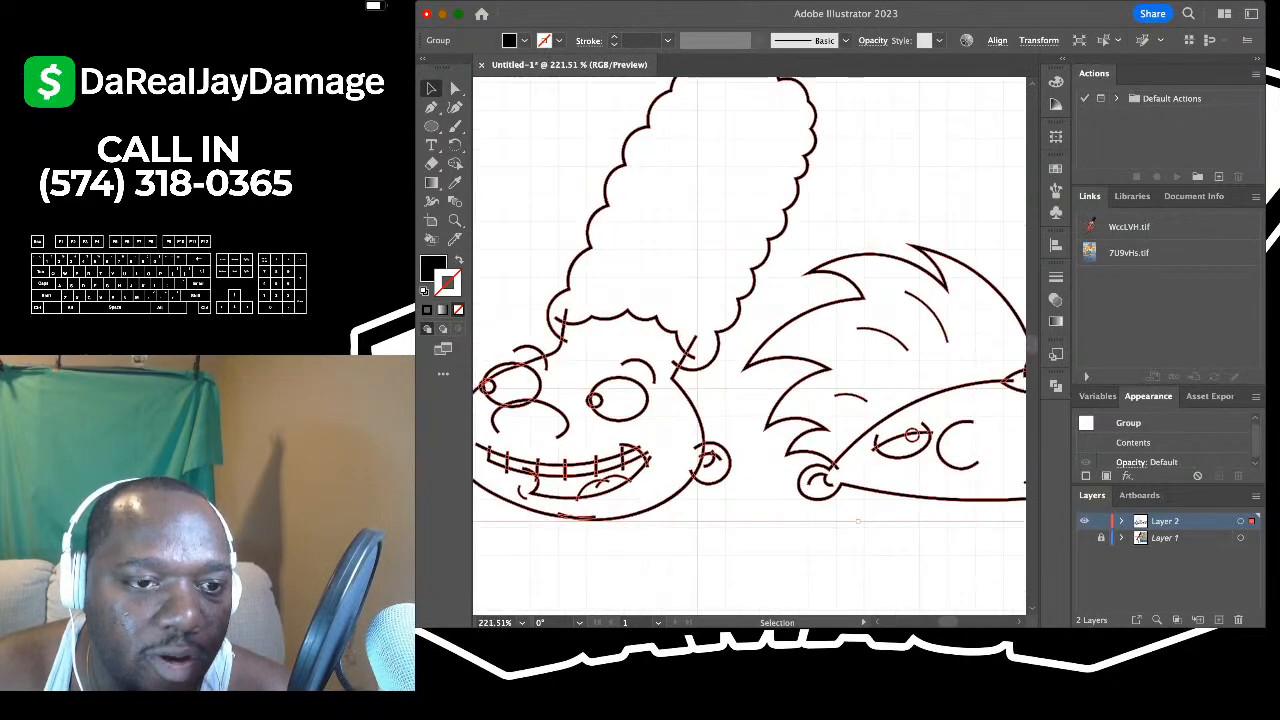
pyautogui.scroll(-3, 500, 300)
pyautogui.scroll(-2, 610, 288)
pyautogui.scroll(2, 610, 288)
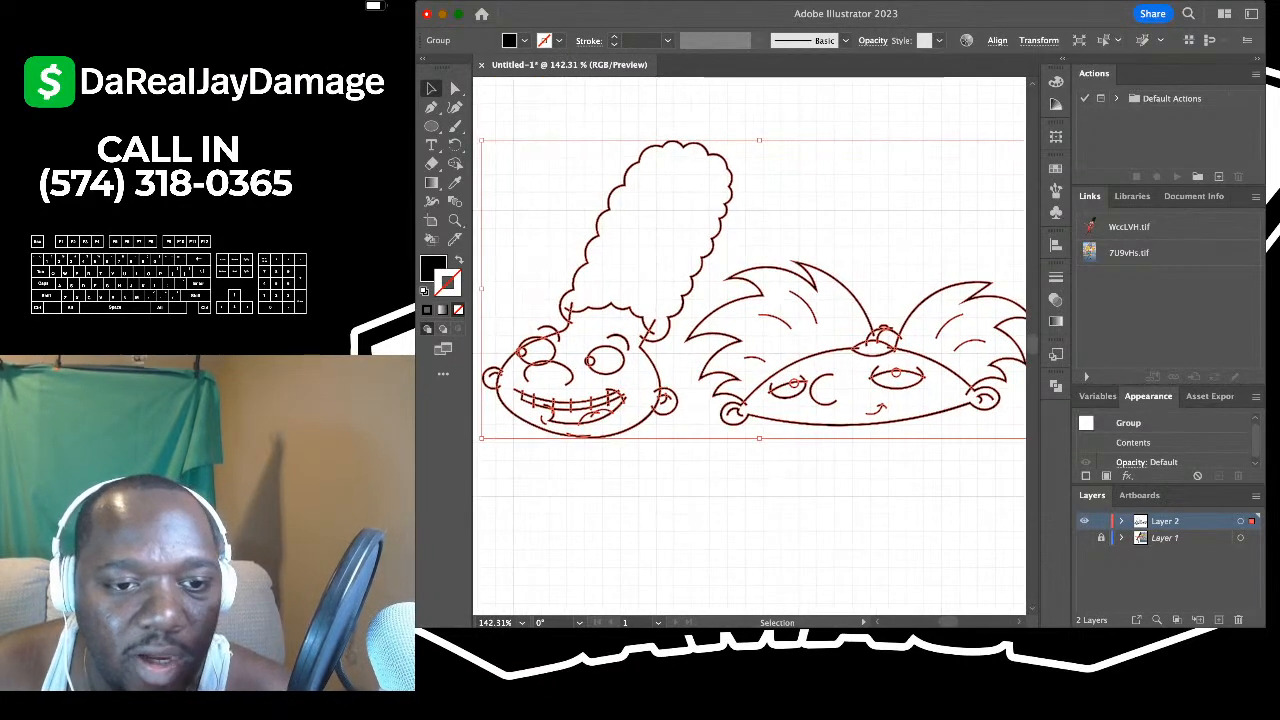
pyautogui.scroll(-1, 600, 281)
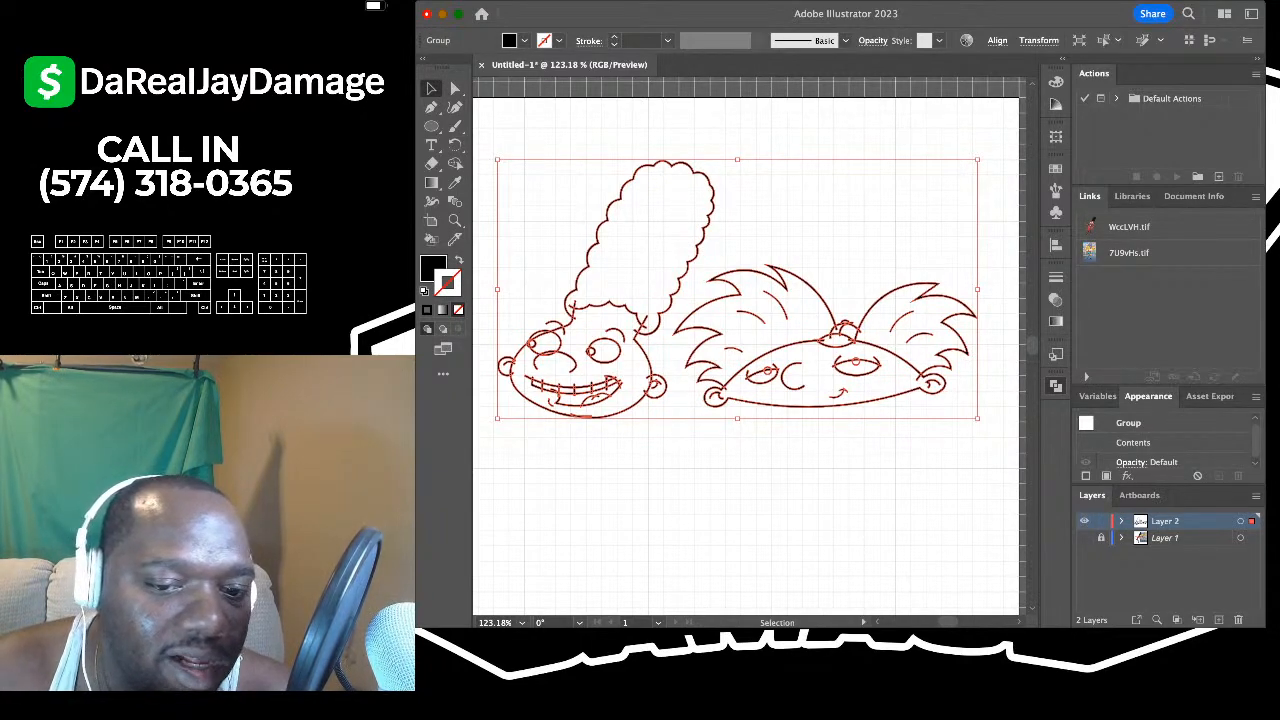
# - Divide the outlined group into separate pieces wherever its lines cross, and deselect it
pyautogui.press('super+z')
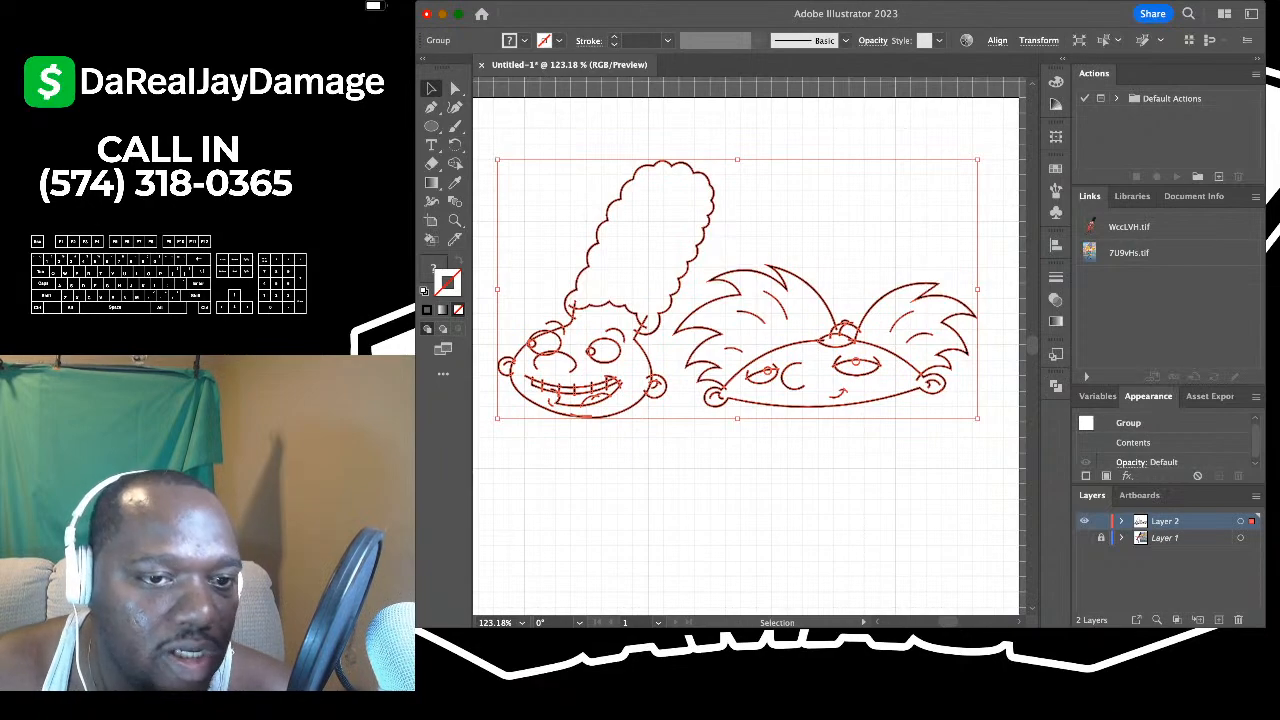
pyautogui.press('super+shift+a')
pyautogui.scroll(5, 532, 236)
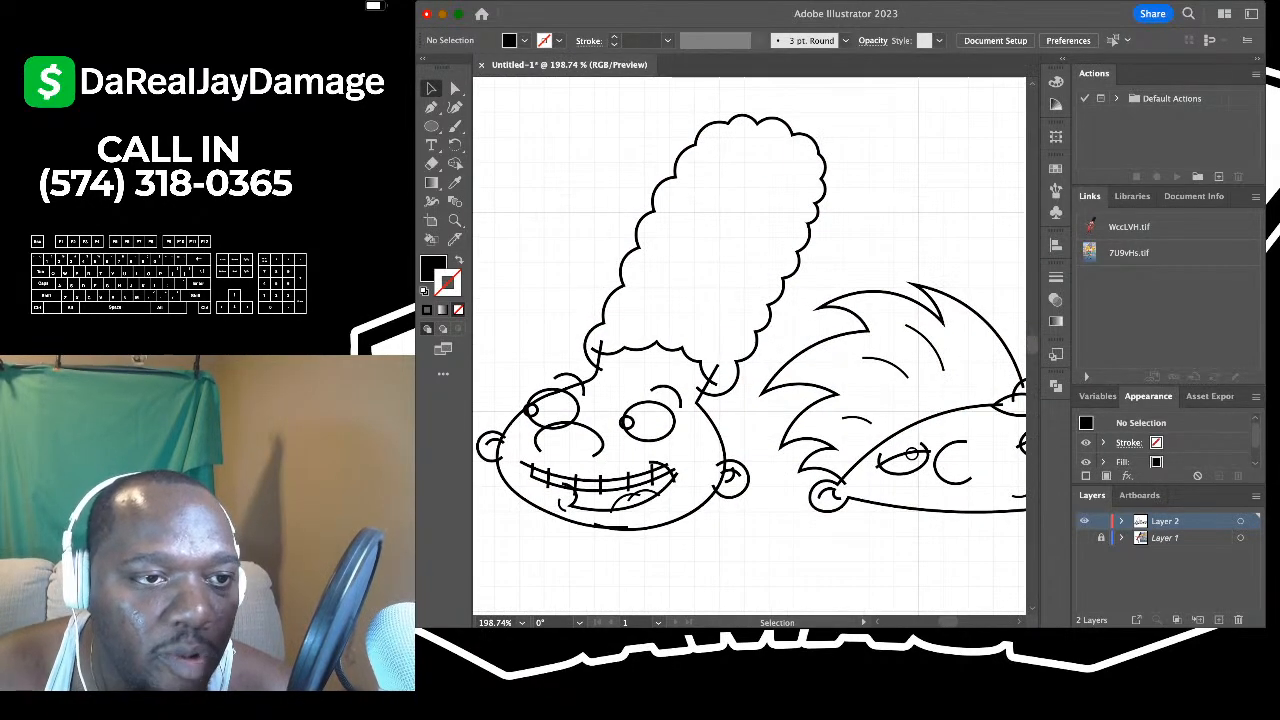
# - Delete the two overshooting line ends where the tall-haired head's left hair curl meets the face outline
pyautogui.press('a')
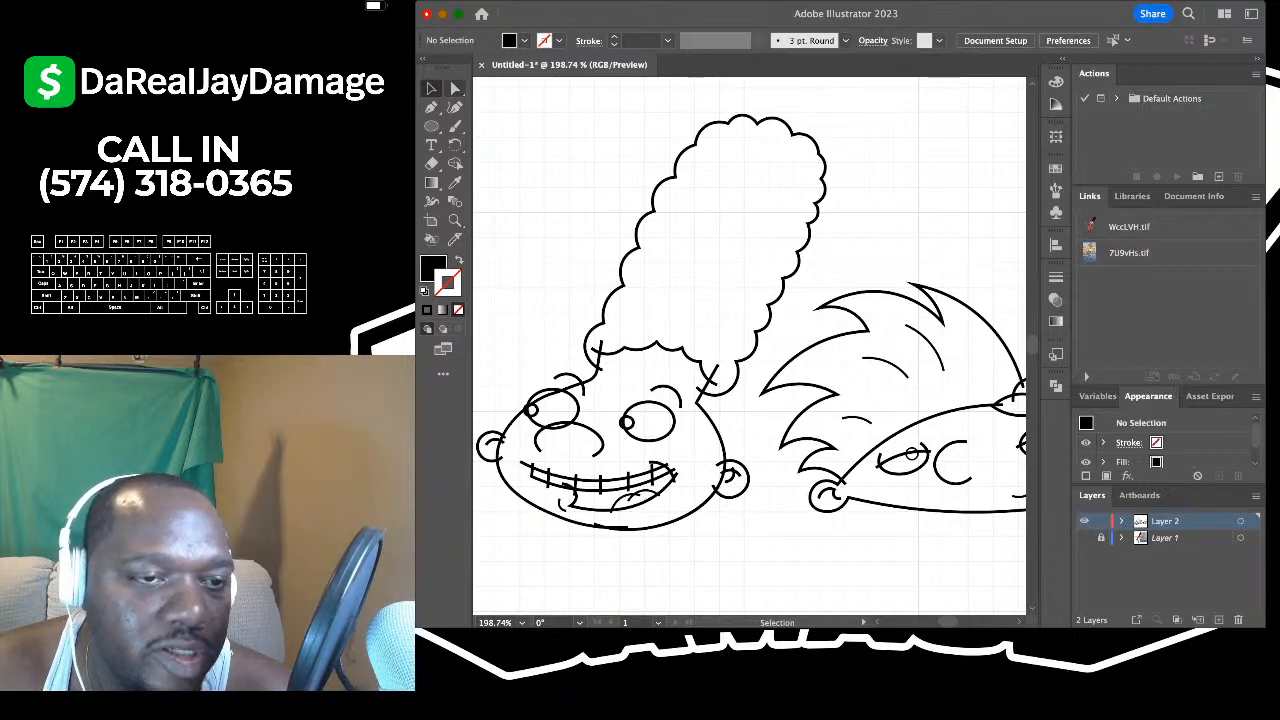
pyautogui.press('a')
pyautogui.hscroll(-2, 598, 358)
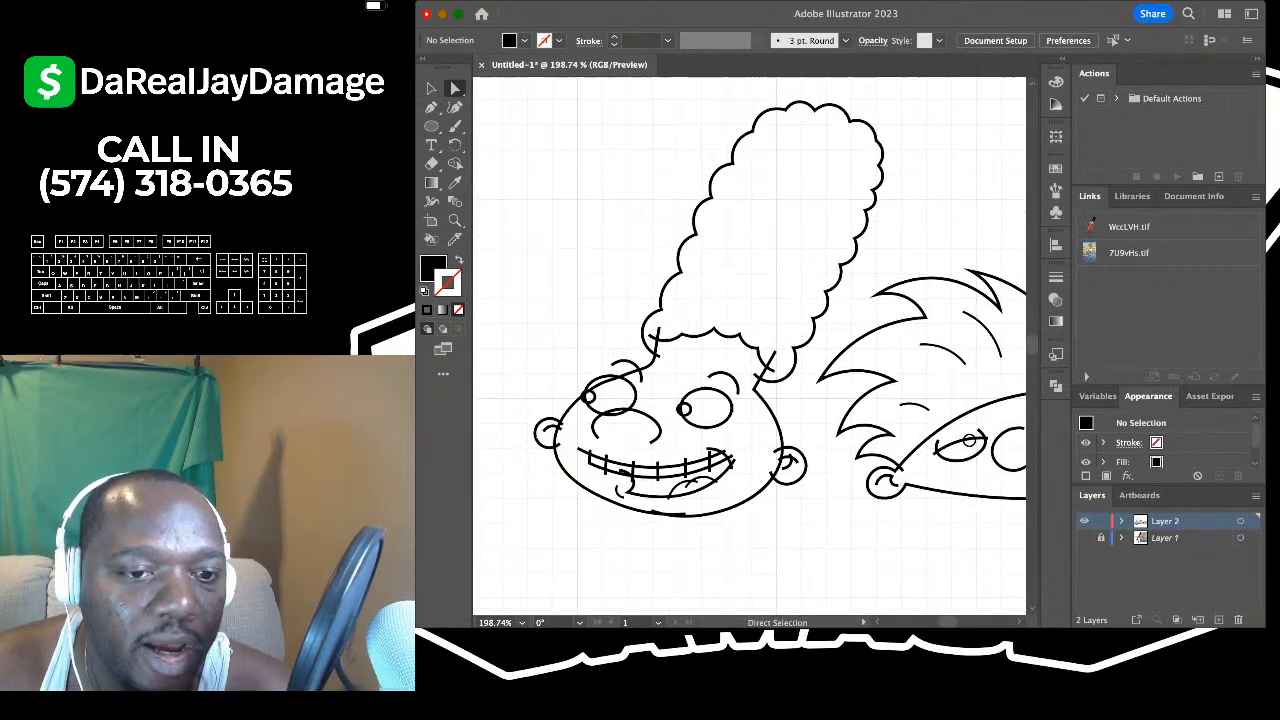
pyautogui.scroll(5, 598, 360)
pyautogui.scroll(-1, 640, 352)
pyautogui.scroll(-2, 667, 345)
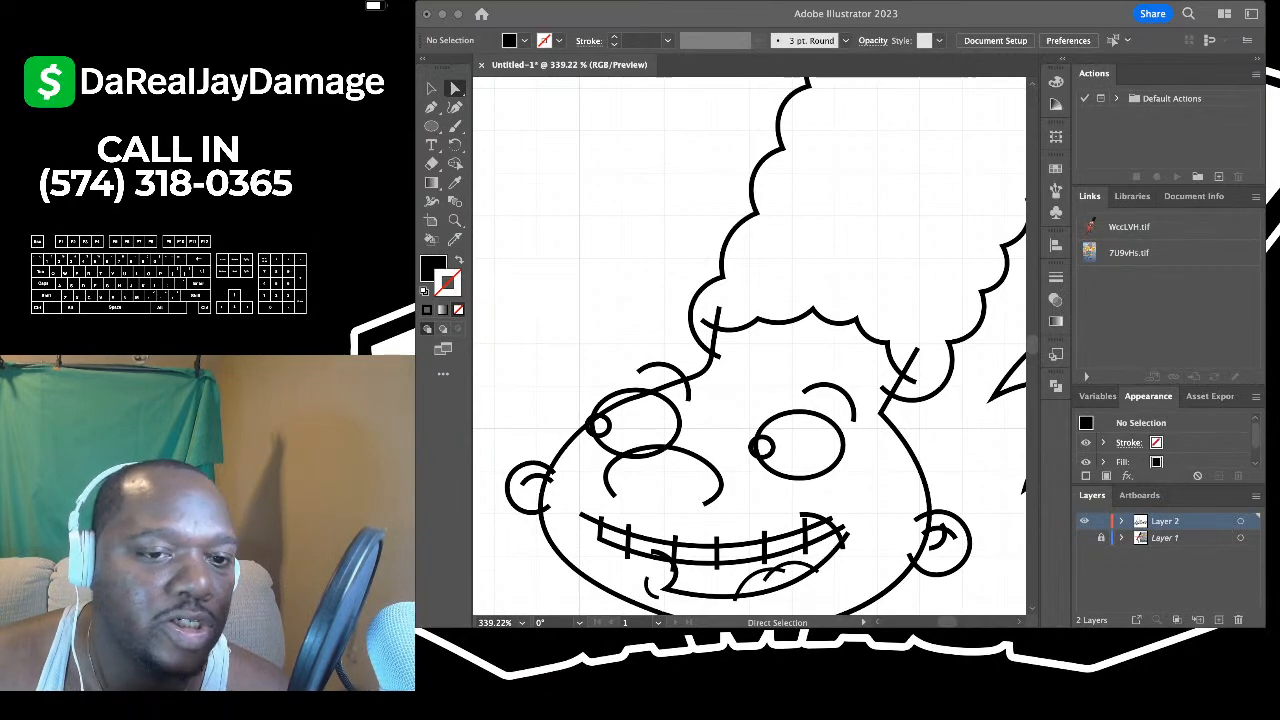
pyautogui.click(715, 322)
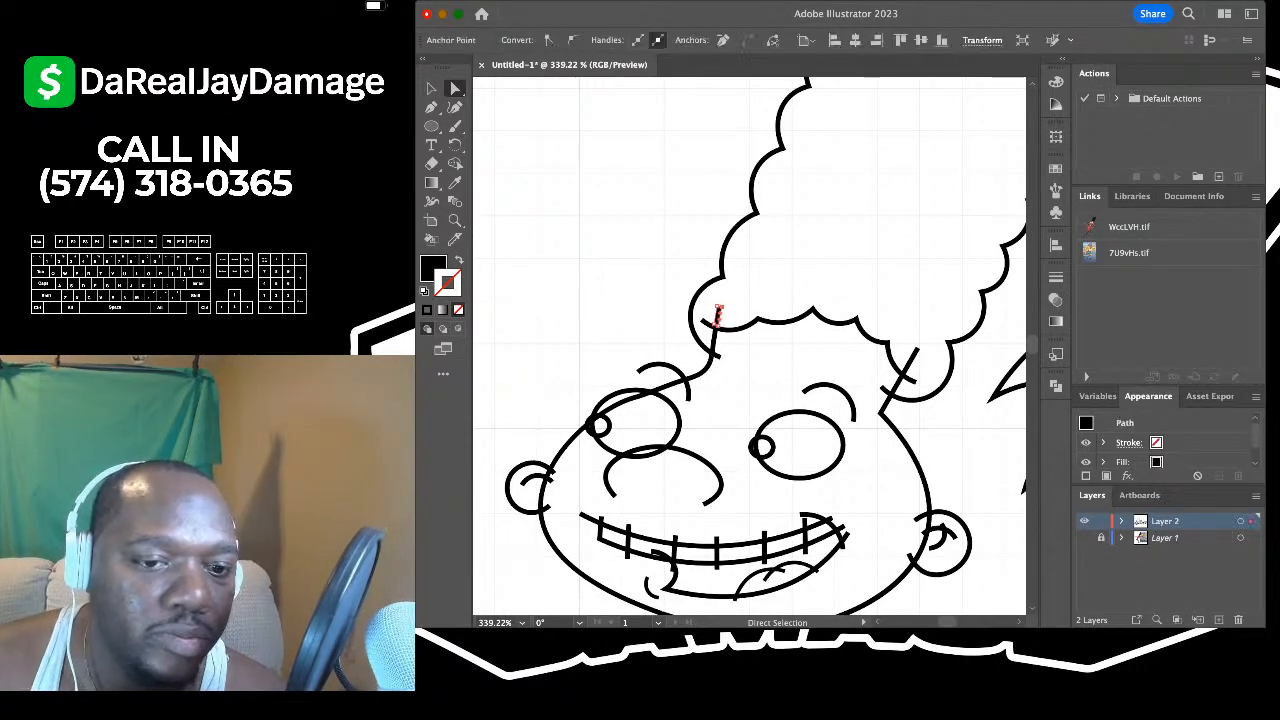
pyautogui.scroll(3, 722, 396)
pyautogui.press('BackSpace')
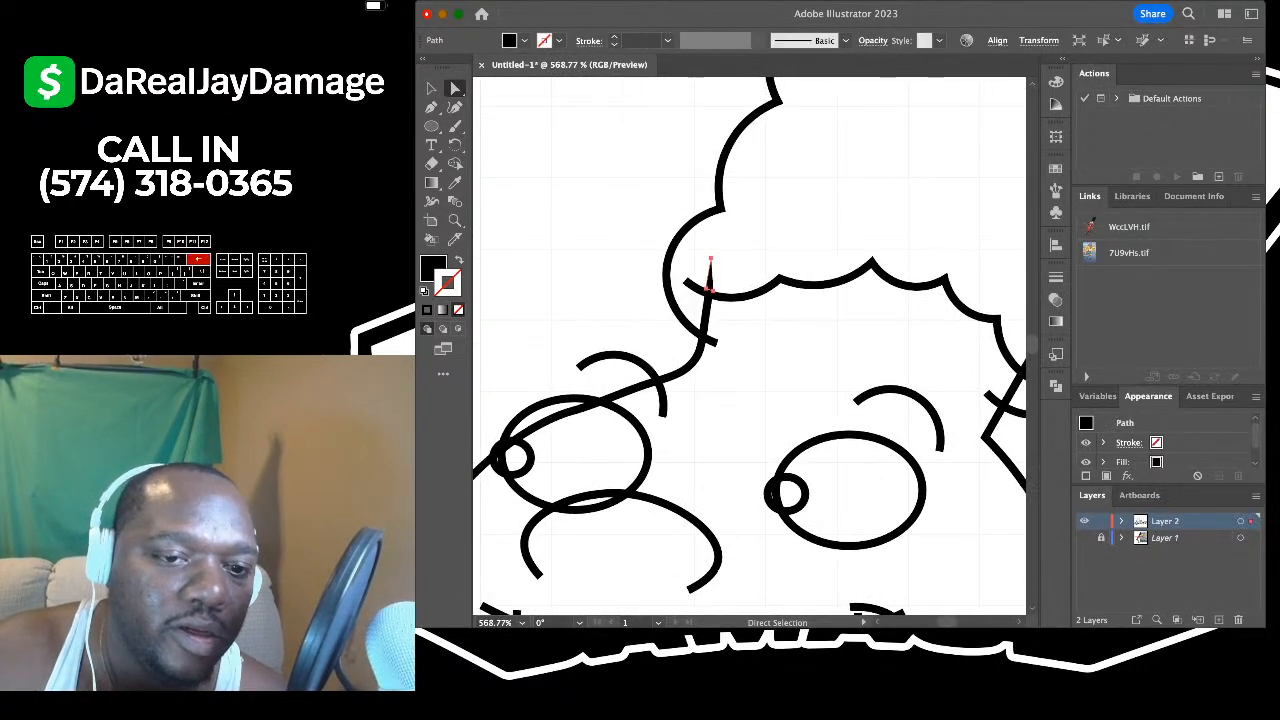
pyautogui.click(708, 340)
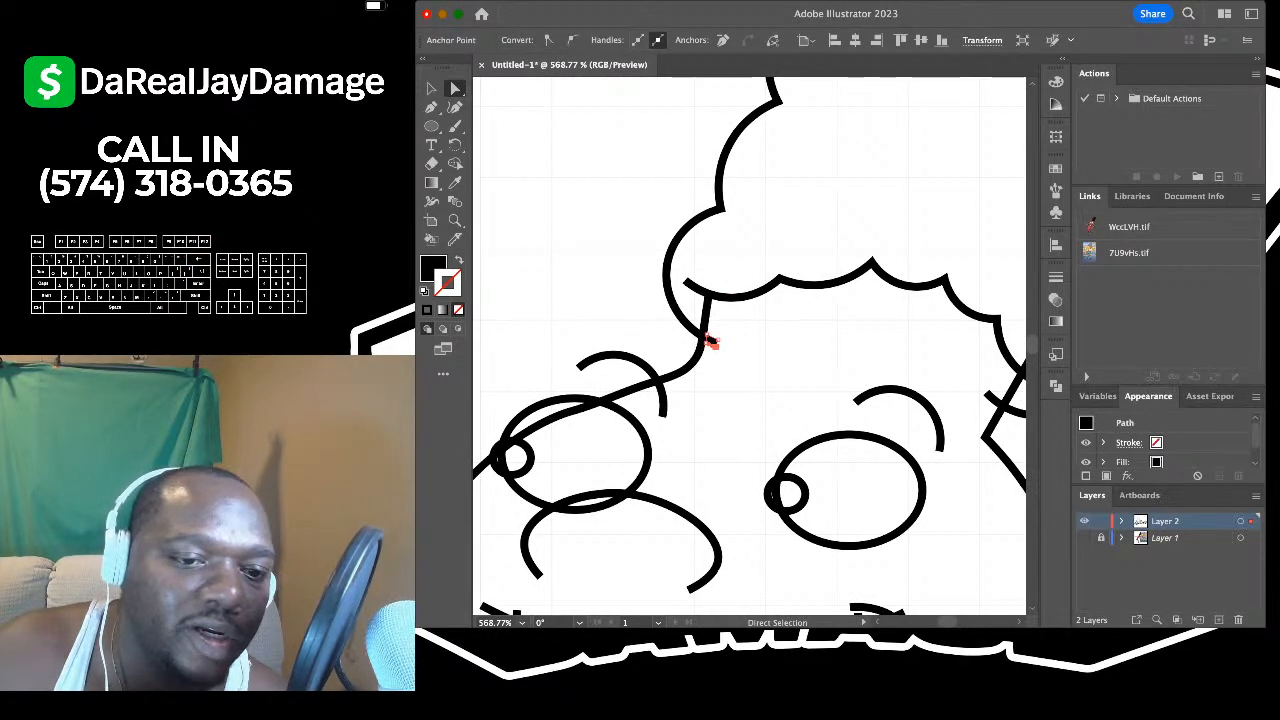
pyautogui.press('BackSpace')
pyautogui.press('BackSpace')
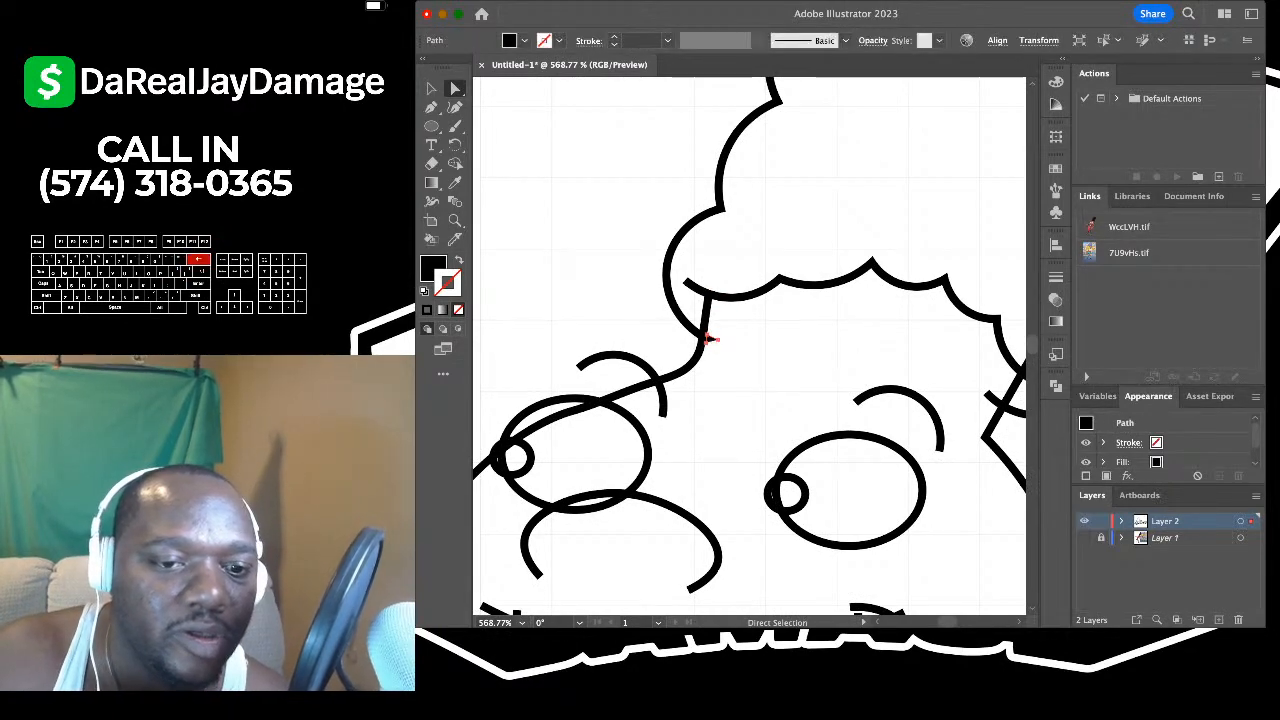
# - Select the face and curl line ends overshooting at the right hair curl, plus the right pupil part outside its eye
pyautogui.hscroll(3, 750, 346)
pyautogui.click(925, 379)
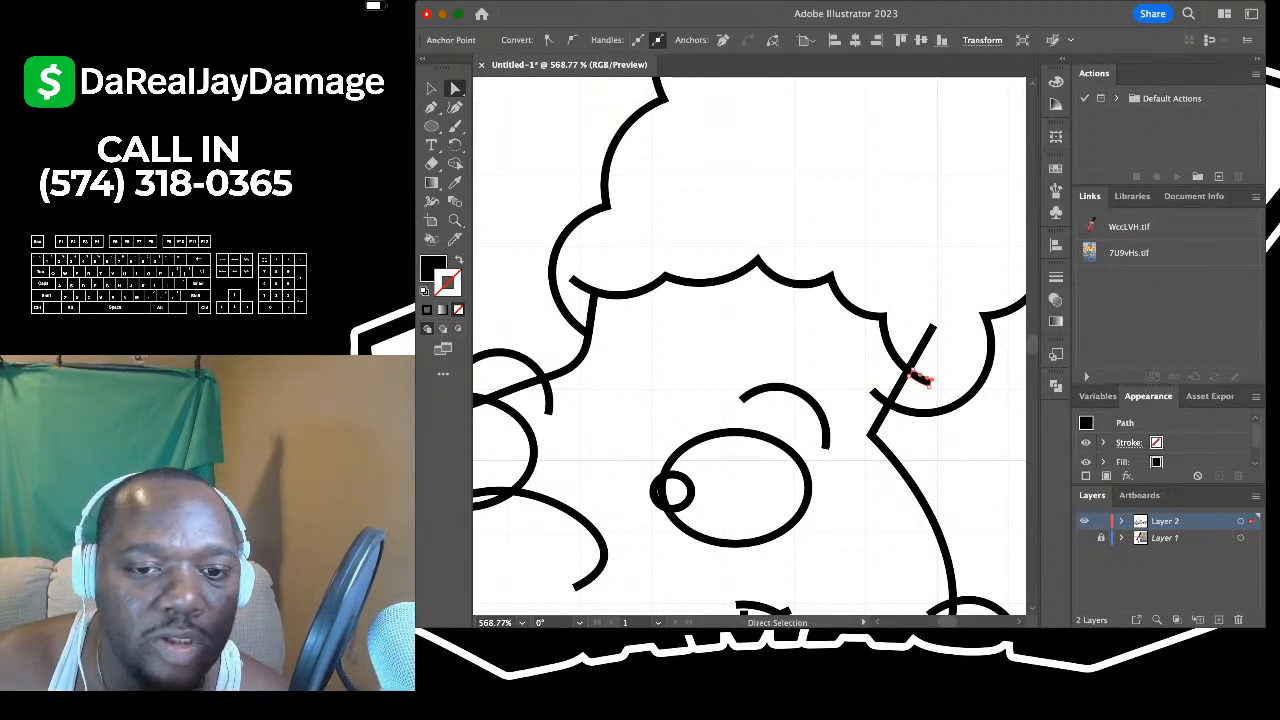
pyautogui.click(869, 393)
pyautogui.click(930, 330)
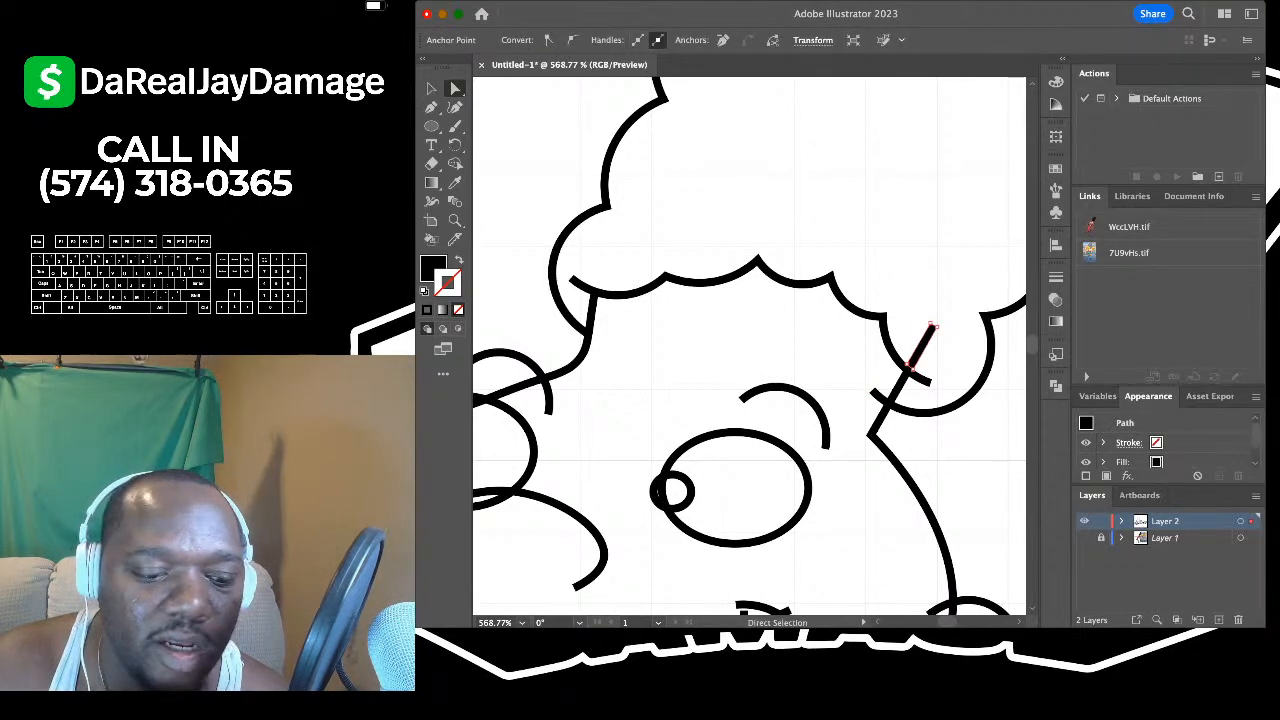
pyautogui.keyDown('shift'); pyautogui.click(872, 394); pyautogui.keyUp('shift')
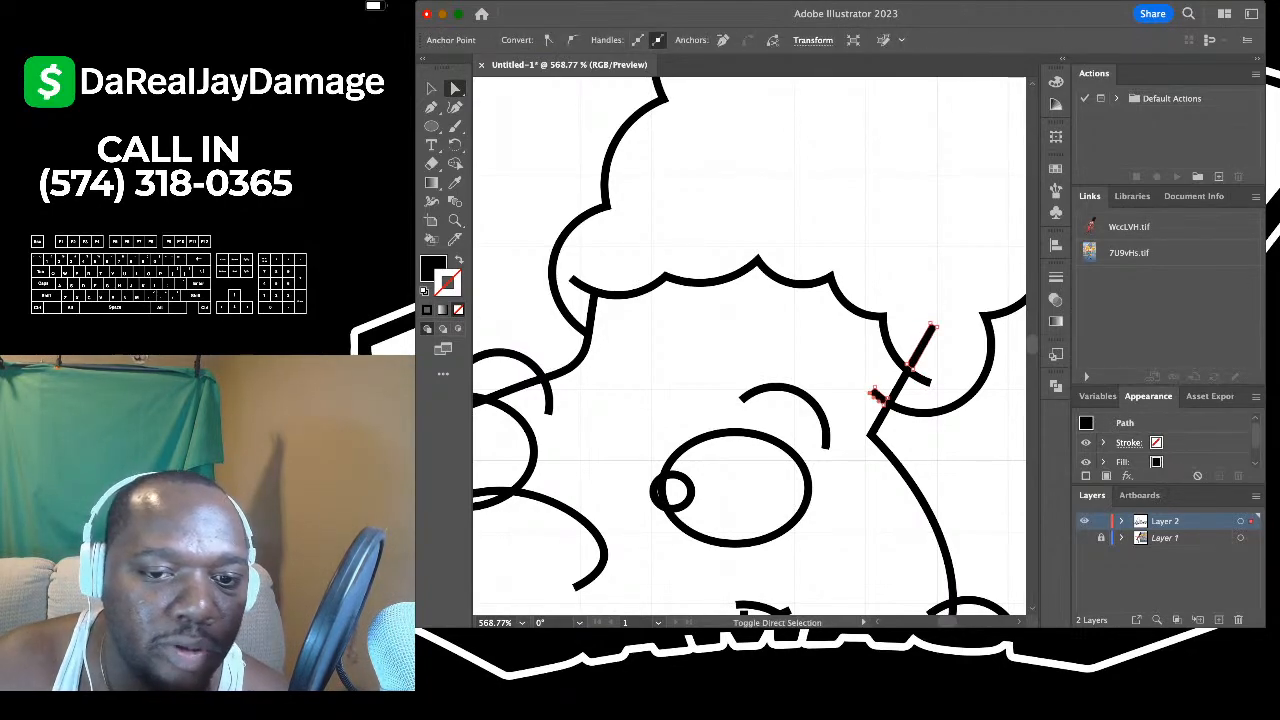
pyautogui.keyDown('shift'); pyautogui.click(652, 492); pyautogui.keyUp('shift')
# - Add the left eye's overlapping face, pupil and nose-side pieces and the left ear's three line ends inside the face to the selection
pyautogui.hscroll(-3, 652, 492)
pyautogui.hscroll(-3, 636, 432)
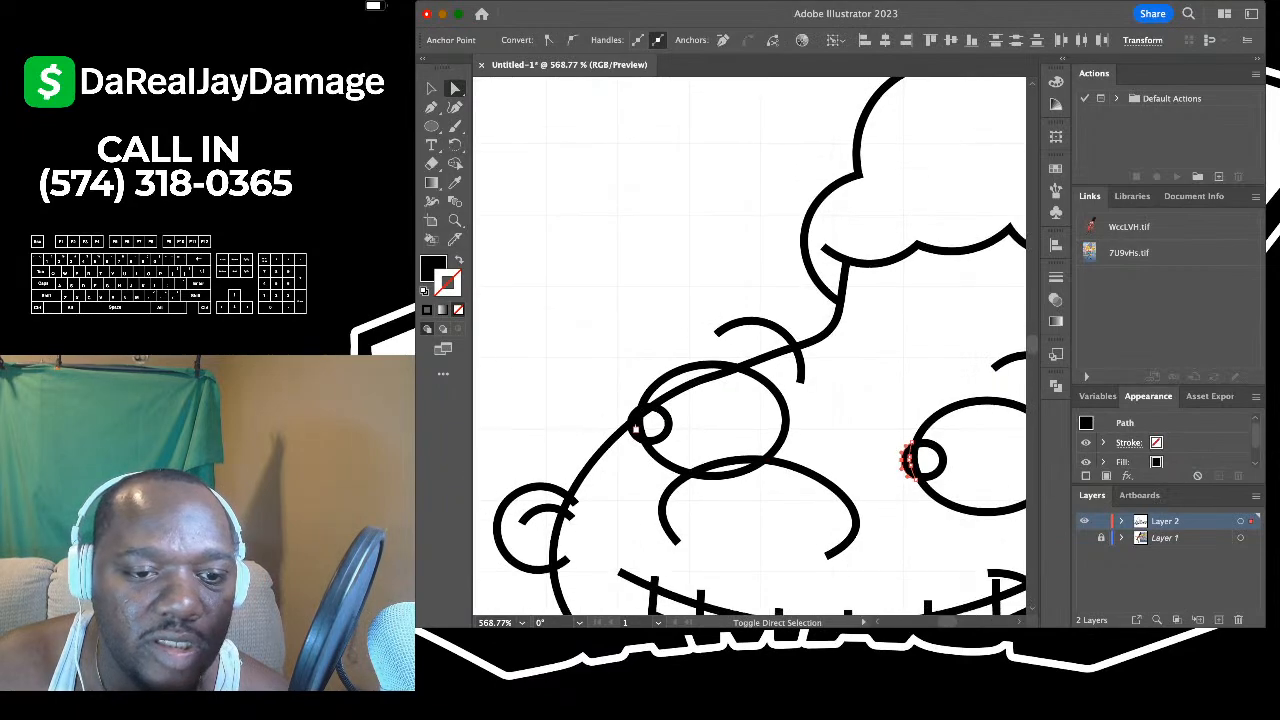
pyautogui.scroll(4, 636, 432)
pyautogui.scroll(4, 632, 428)
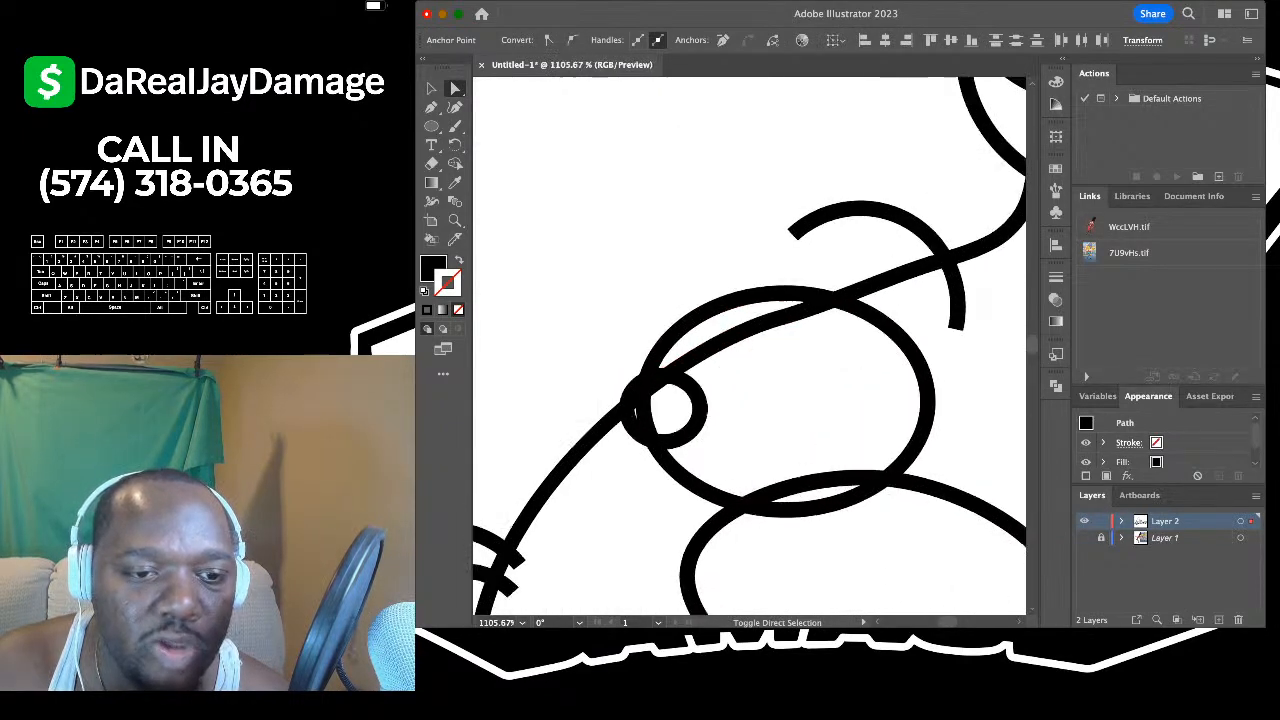
pyautogui.scroll(-6, 630, 390)
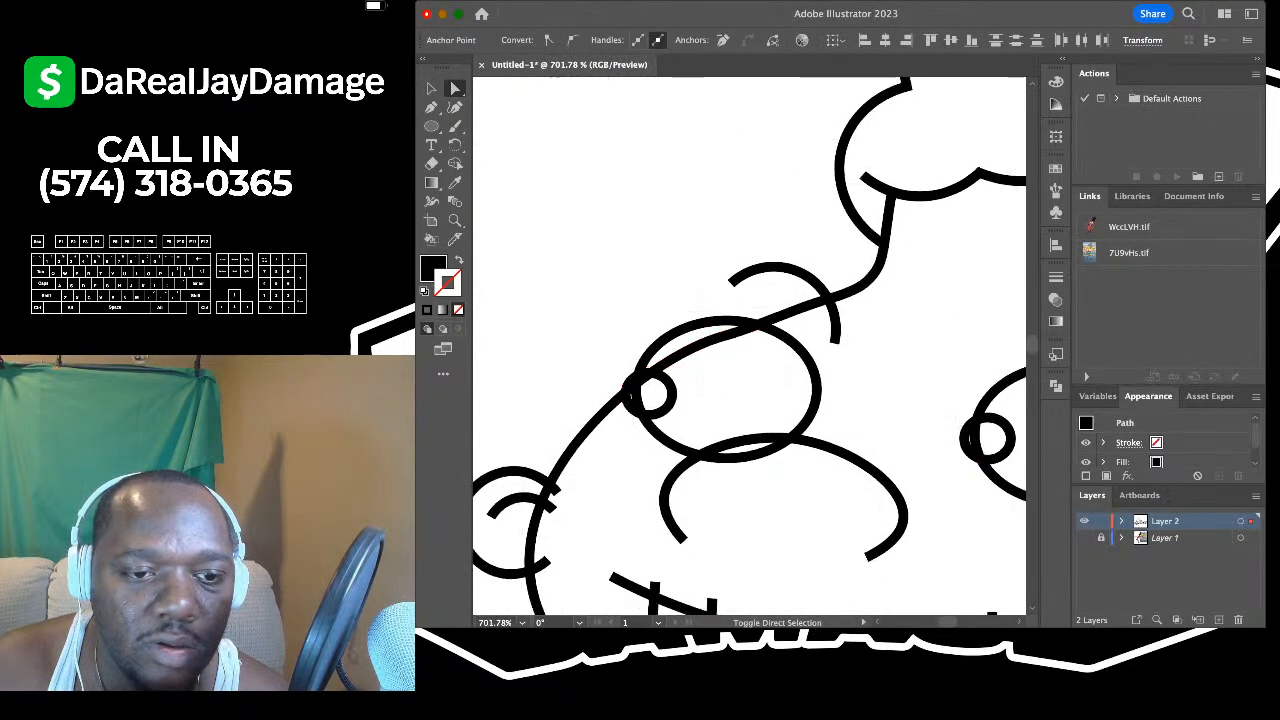
pyautogui.scroll(7, 630, 388)
pyautogui.scroll(-8, 632, 390)
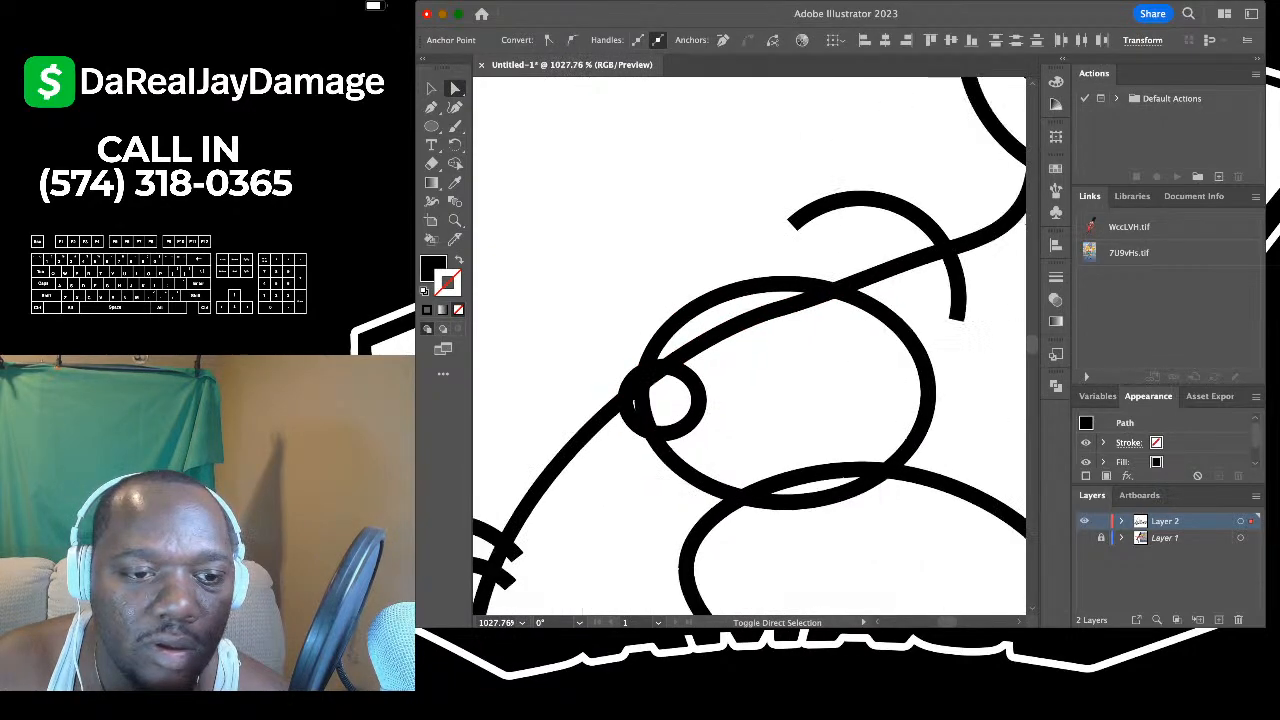
pyautogui.scroll(4, 626, 538)
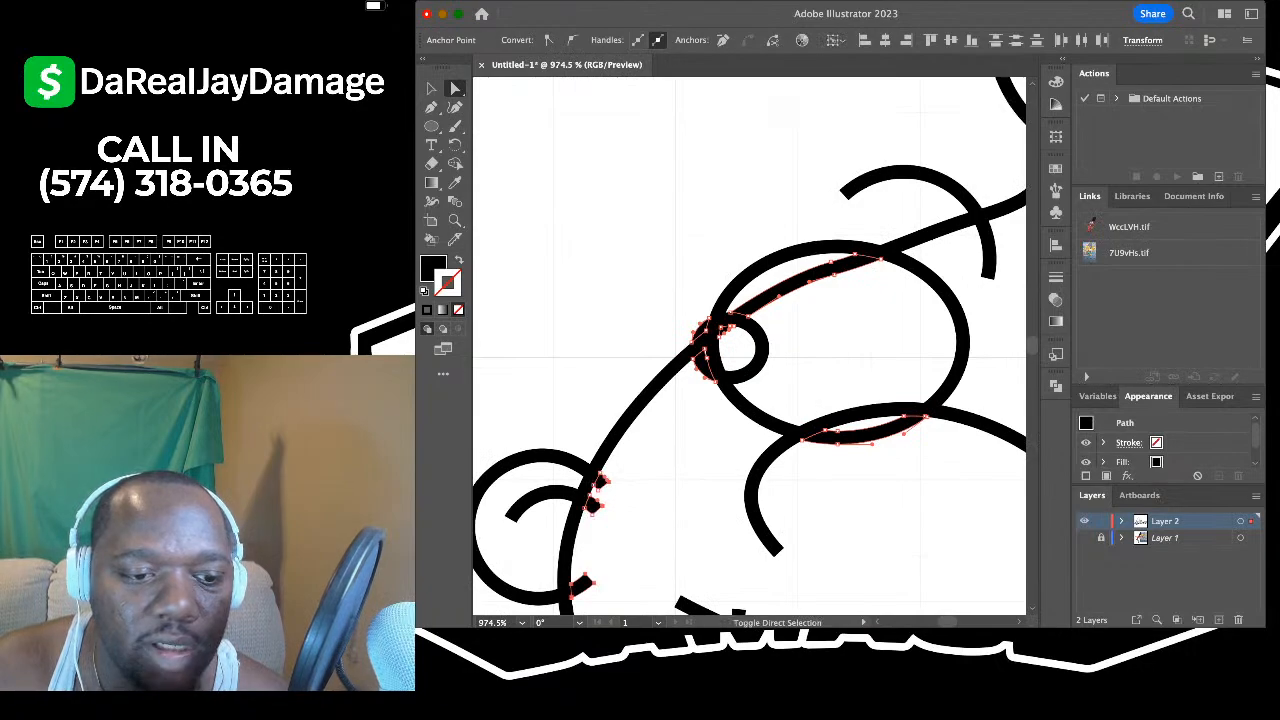
# - Add the overshooting ends of the first two tooth lines and the stray curve near the mouth's left side to the selection
pyautogui.scroll(-5, 749, 346)
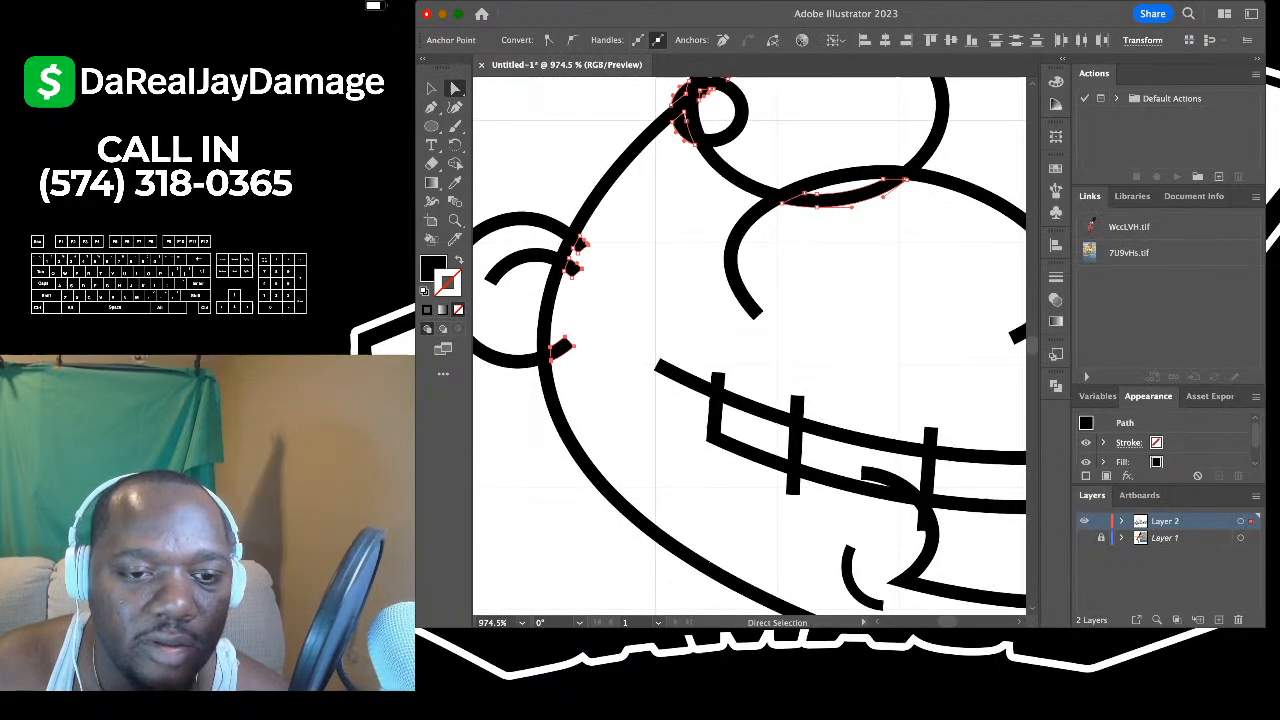
pyautogui.keyDown('shift'); pyautogui.click(793, 484); pyautogui.keyUp('shift')
pyautogui.hscroll(1, 793, 484)
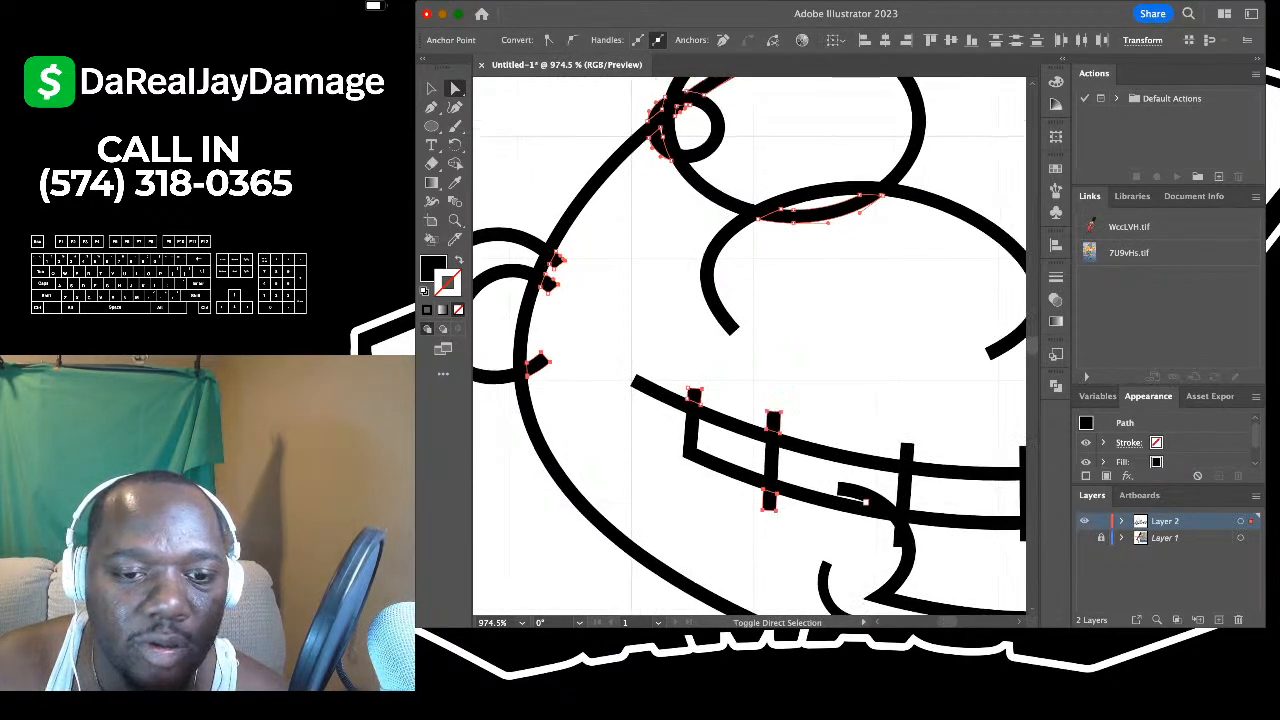
pyautogui.keyDown('shift'); pyautogui.click(862, 496); pyautogui.keyUp('shift')
# - Add the remaining tooth lines' upper ends and the mouth lines' ends past the right mouth corner to the selection
pyautogui.scroll(-3, 862, 496)
pyautogui.hscroll(10, 862, 496)
pyautogui.hscroll(-2, 862, 496)
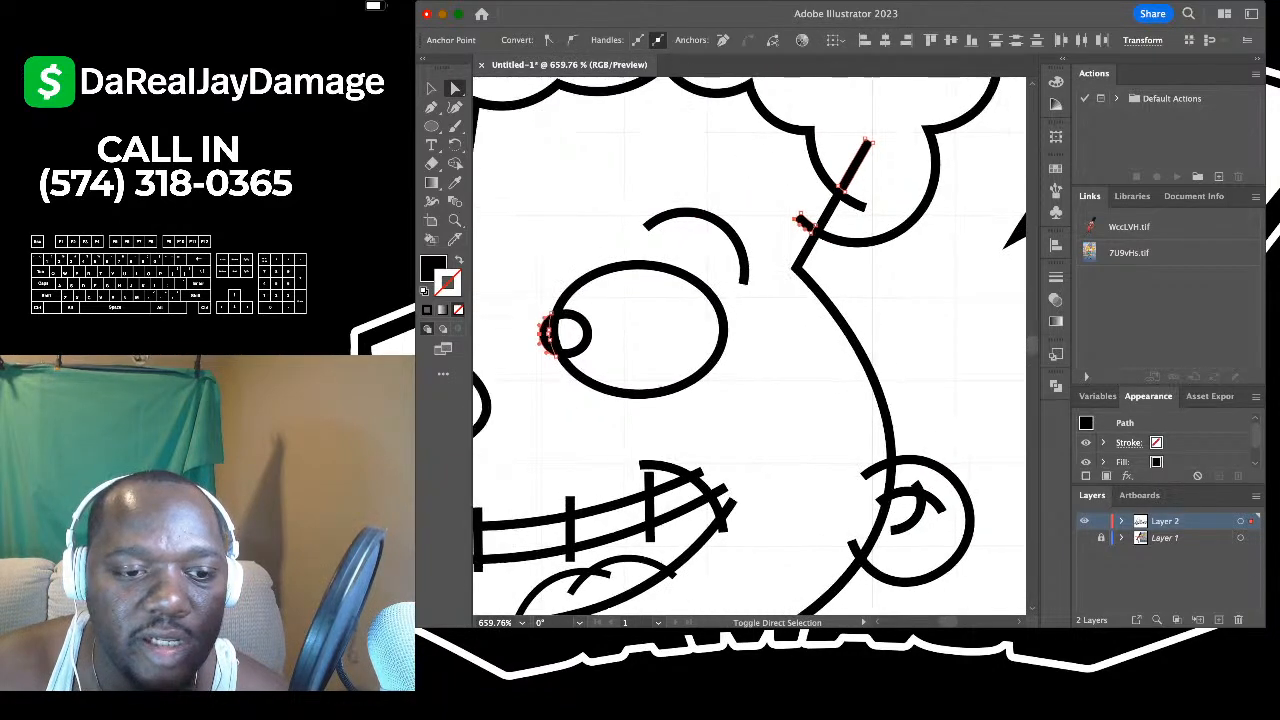
pyautogui.hscroll(-6, 749, 346)
pyautogui.scroll(1, 749, 346)
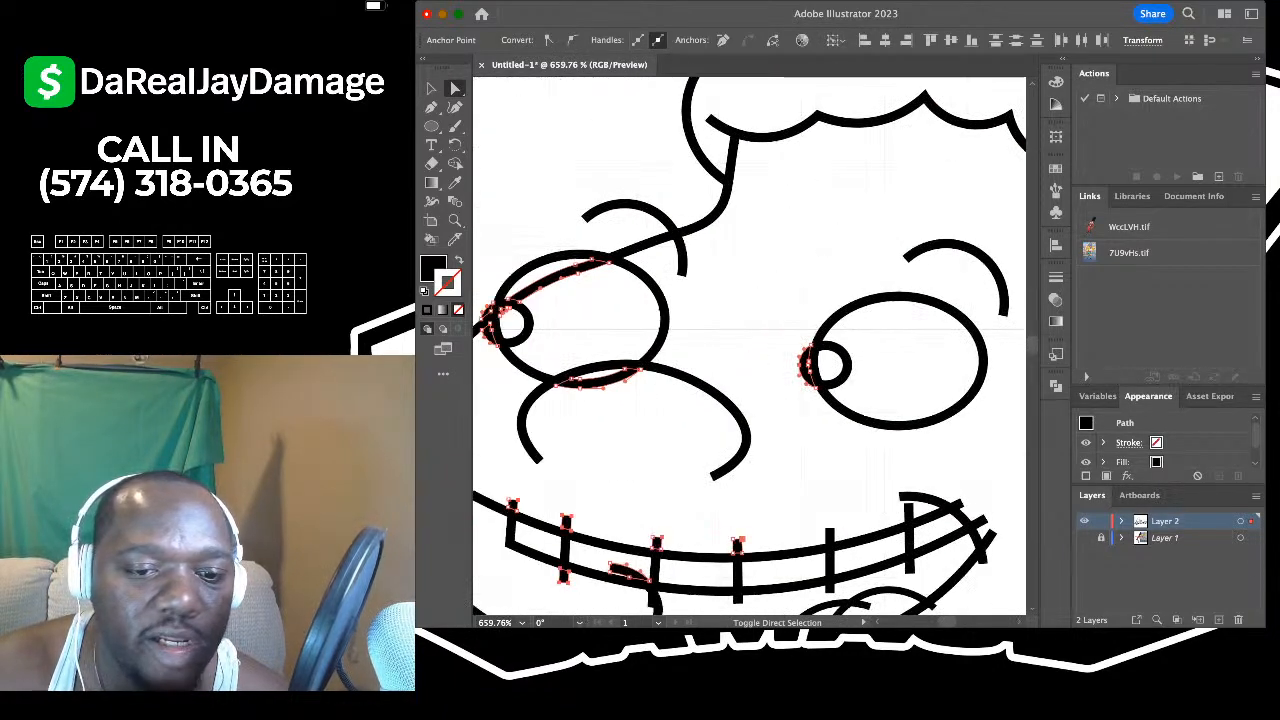
pyautogui.keyDown('shift'); pyautogui.click(909, 512); pyautogui.keyUp('shift')
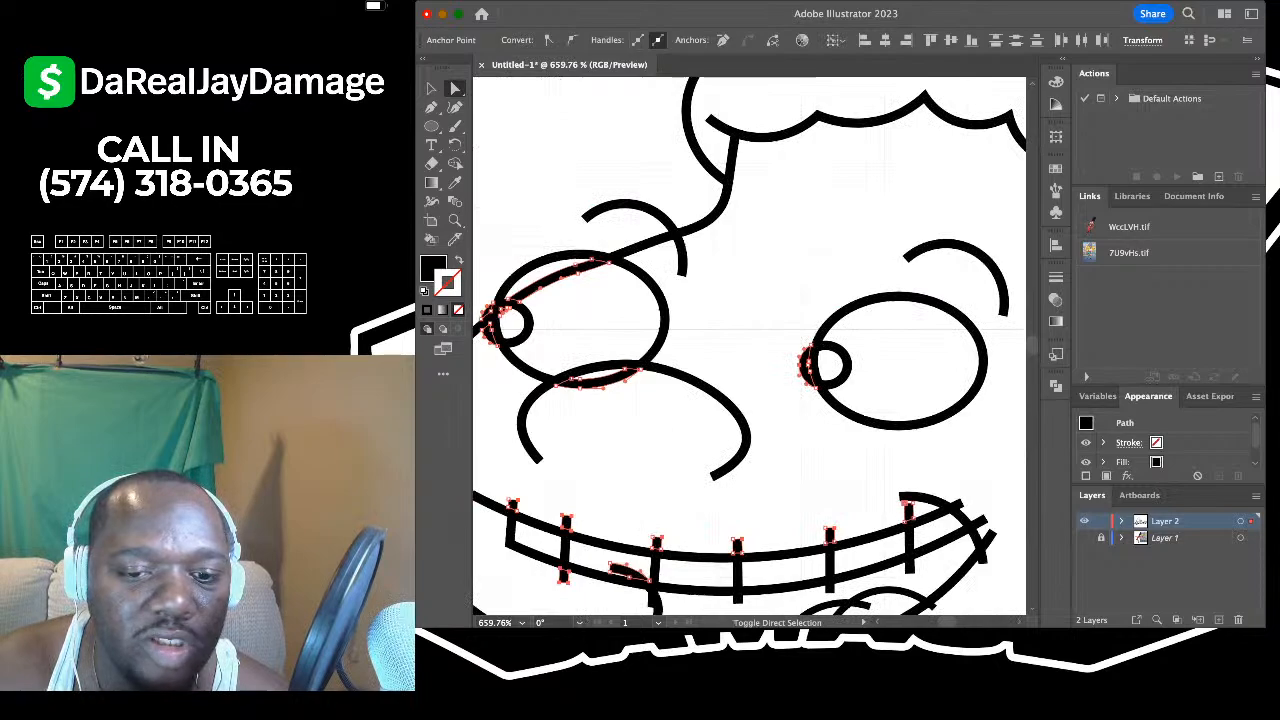
pyautogui.keyDown('shift'); pyautogui.click(958, 502); pyautogui.keyUp('shift')
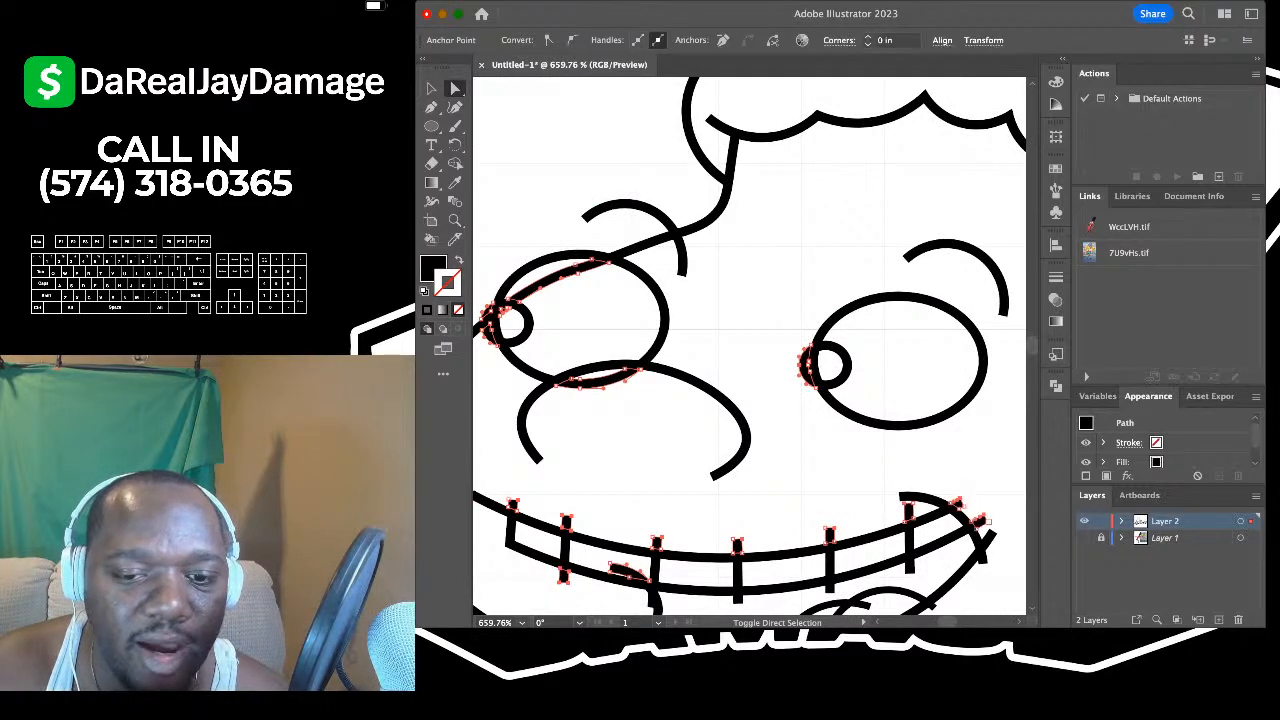
# - Add the tongue curves' overshooting ends and the third tooth line's lower end to the selection, and delete all selected pieces
pyautogui.scroll(-4, 985, 520)
pyautogui.scroll(8, 990, 535)
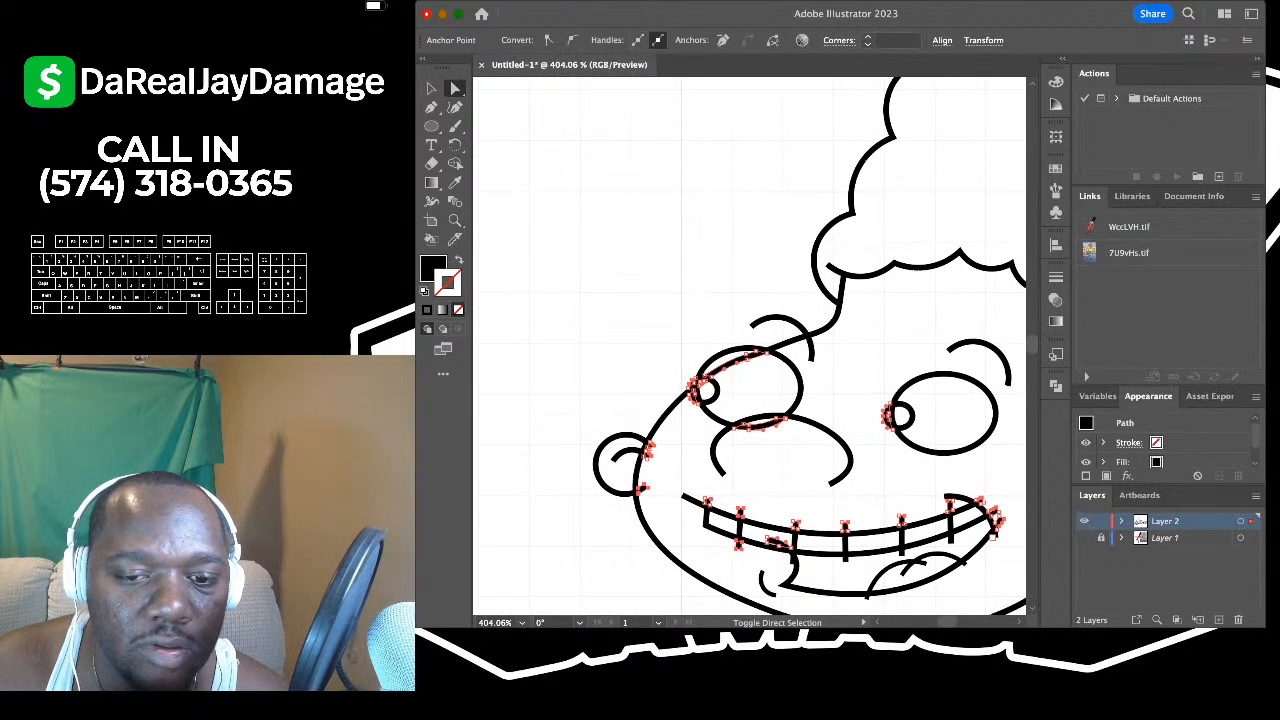
pyautogui.scroll(-3, 750, 346)
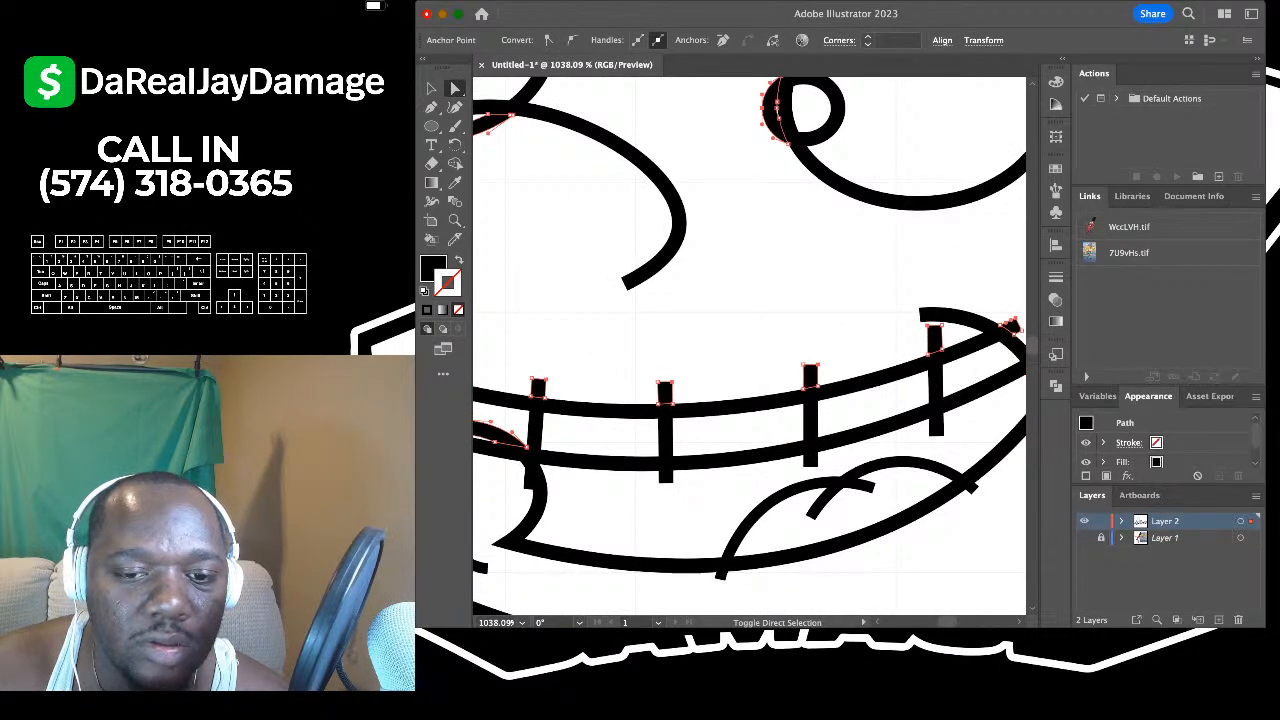
pyautogui.keyDown('shift'); pyautogui.click(863, 487); pyautogui.keyUp('shift')
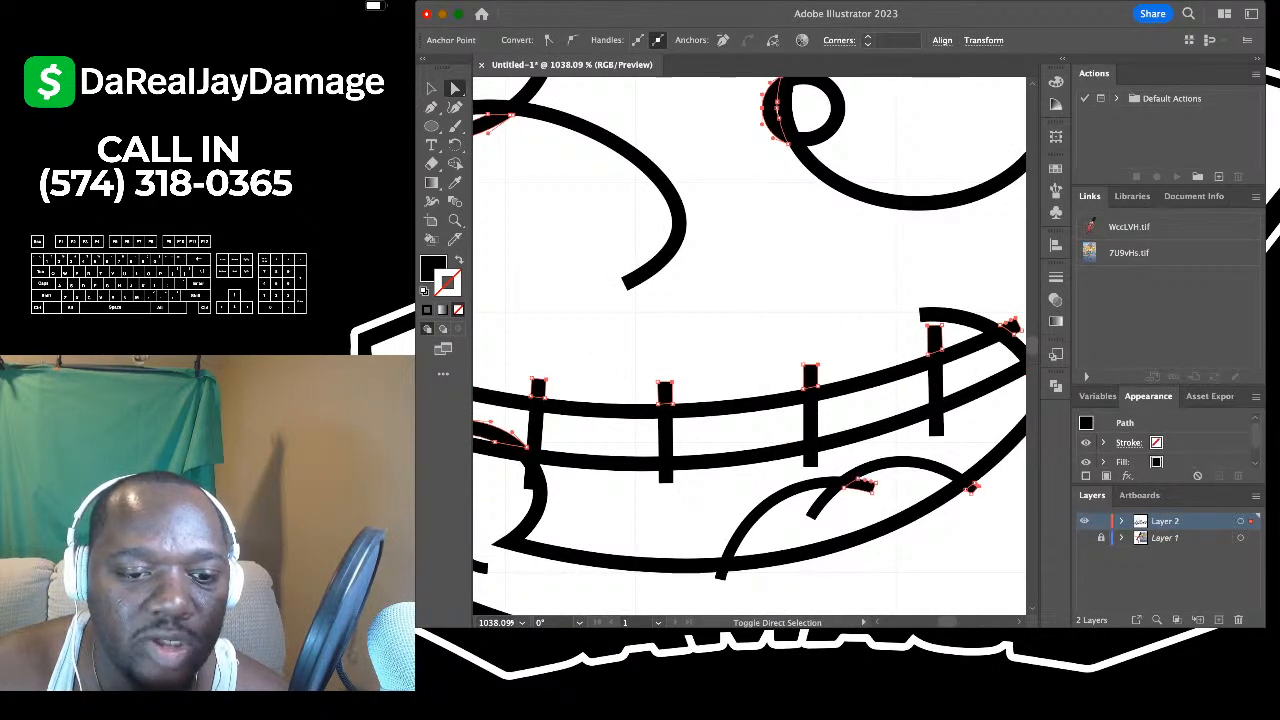
pyautogui.hscroll(-5, 750, 346)
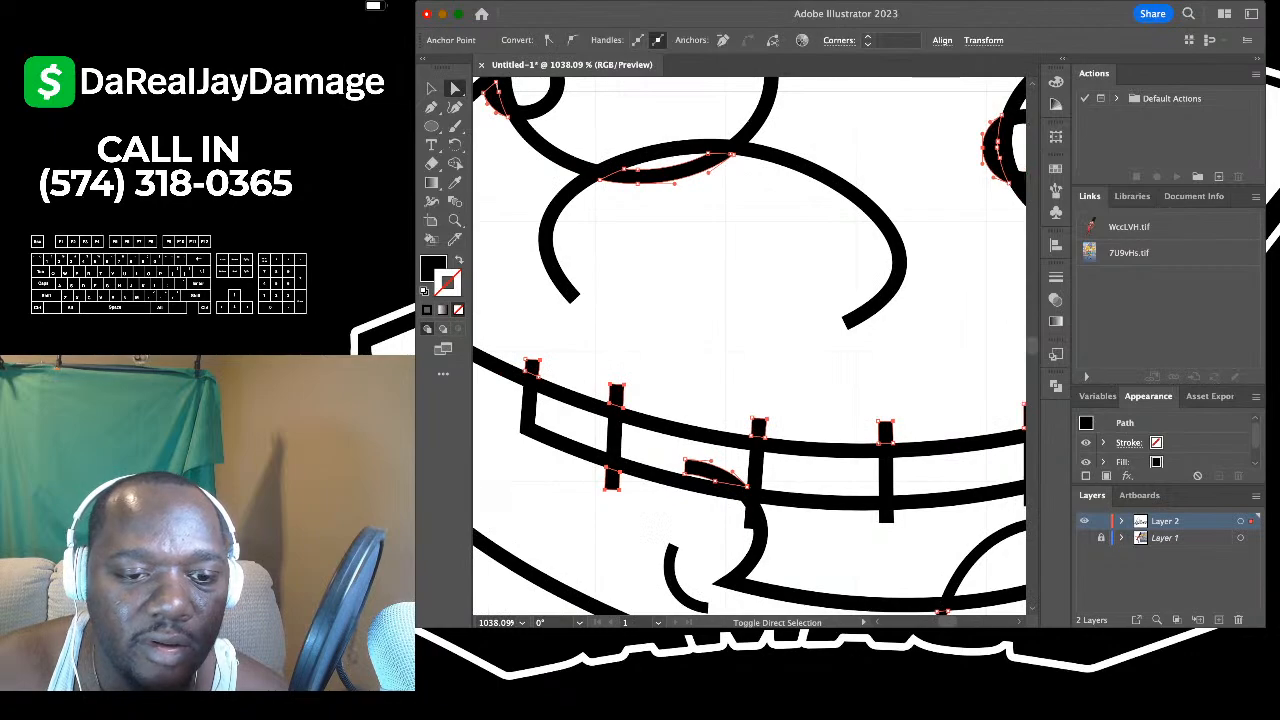
pyautogui.scroll(-10, 750, 346)
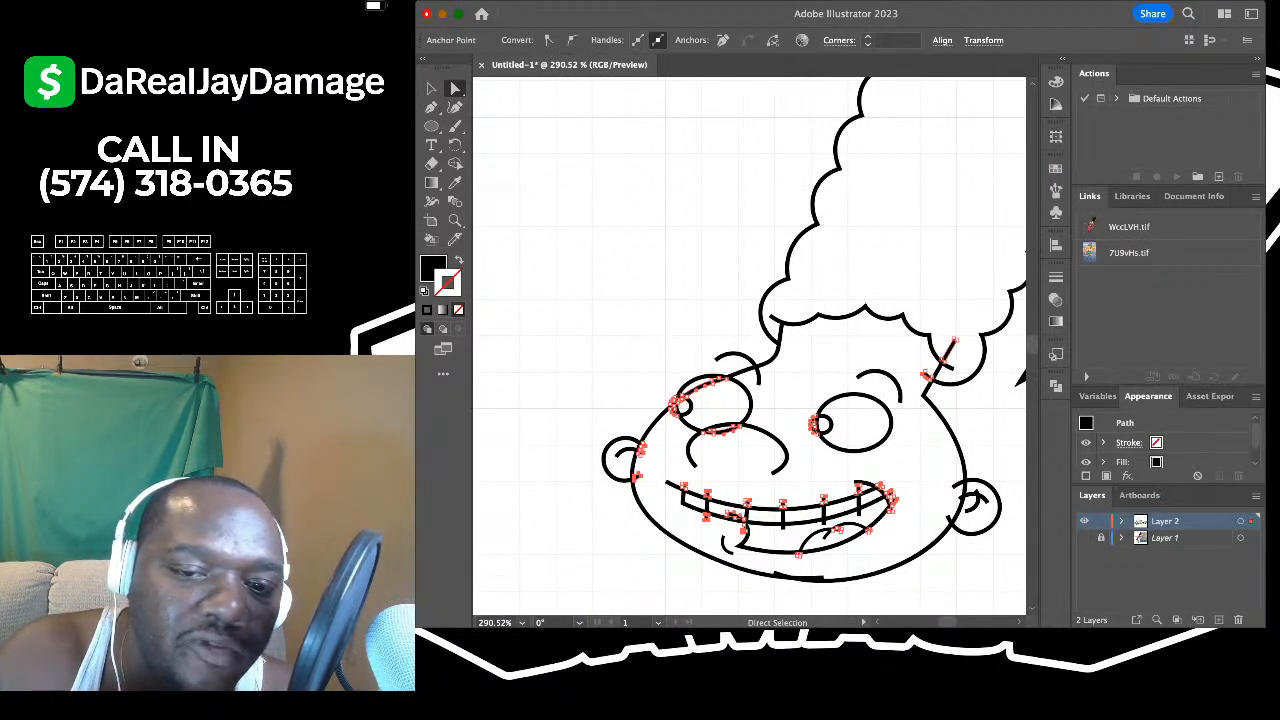
pyautogui.press('BackSpace')
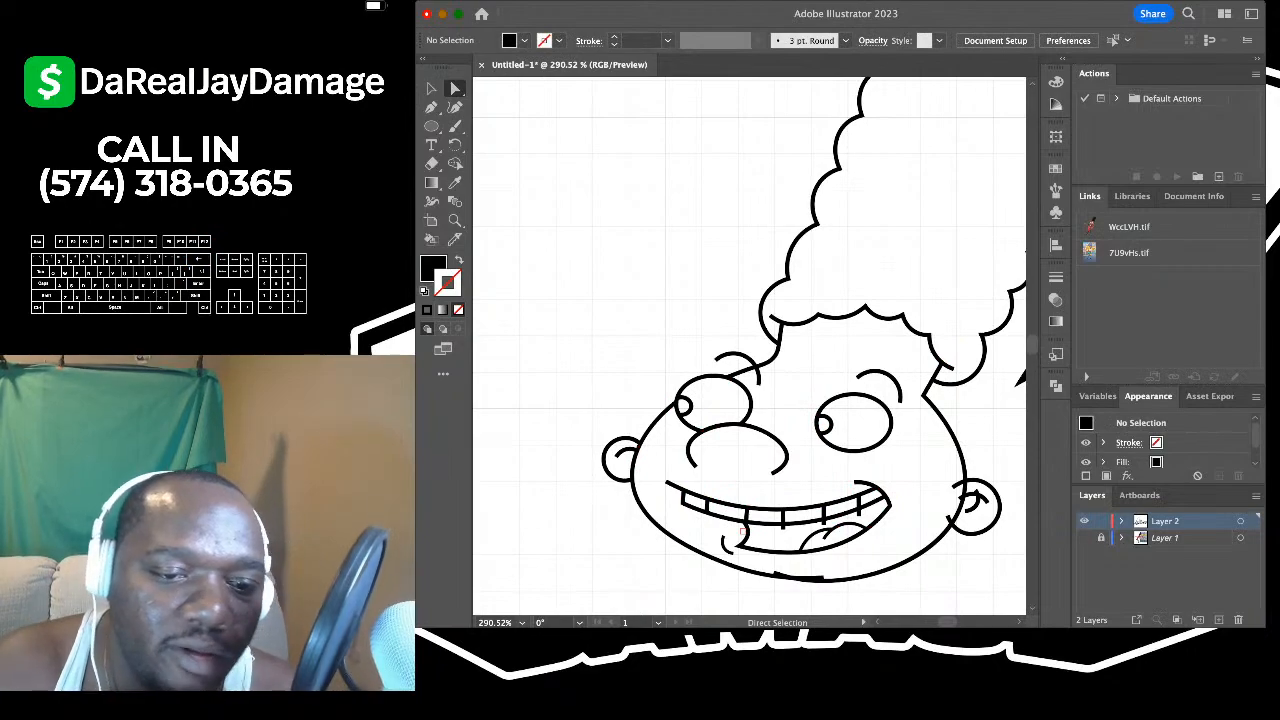
# - Select the overshooting lower ends of the last three tooth lines below the first character's upper teeth
pyautogui.scroll(2, 798, 553)
pyautogui.scroll(-1, 798, 553)
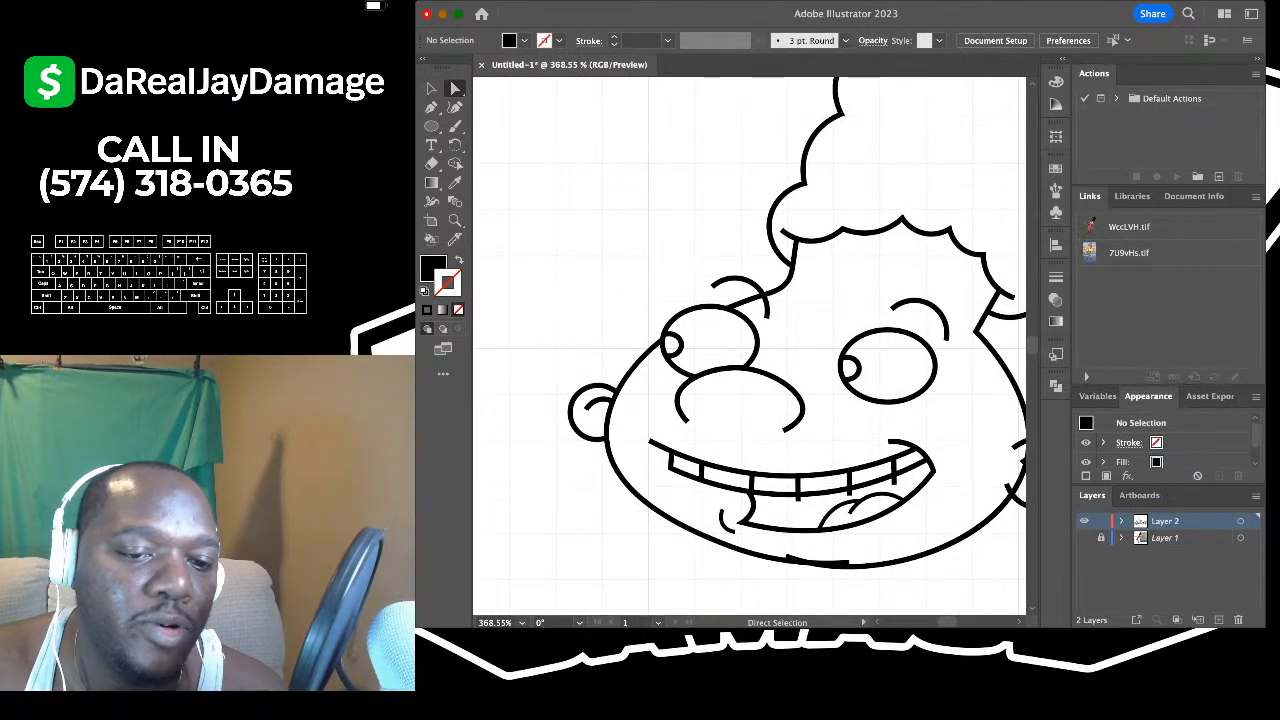
pyautogui.scroll(3, 811, 507)
pyautogui.moveTo(773, 508); pyautogui.dragTo(803, 486)
pyautogui.hscroll(2, 803, 486)
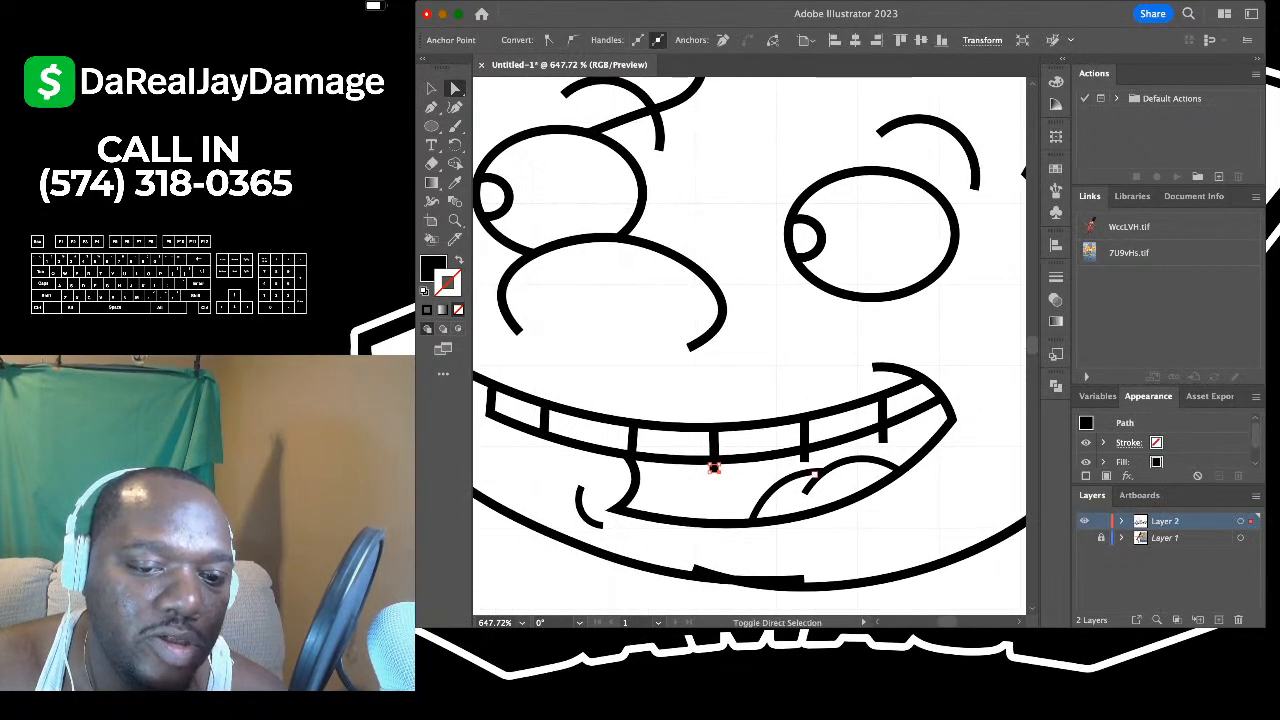
pyautogui.keyDown('shift'); pyautogui.click(804, 457); pyautogui.keyUp('shift')
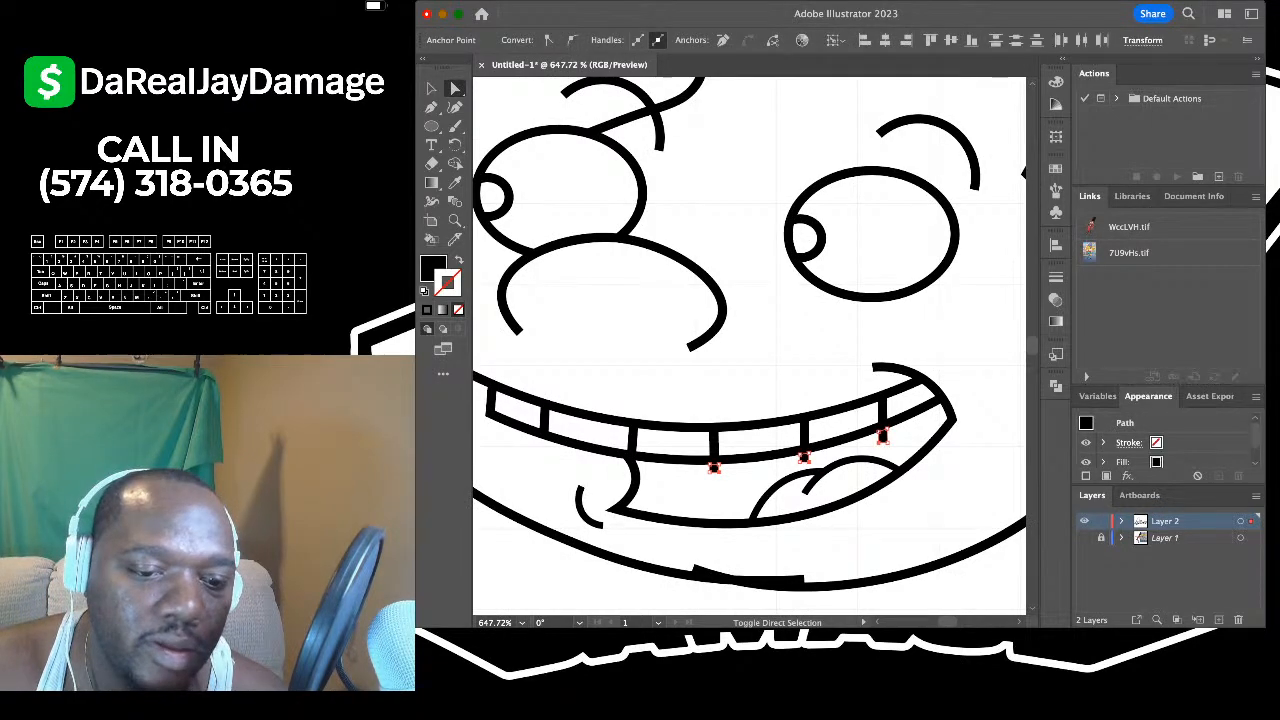
# - Add the overlapping chin piece and the face and inner-ear pieces at the right ear to the selection, and delete all selected pieces
pyautogui.scroll(-3, 805, 578)
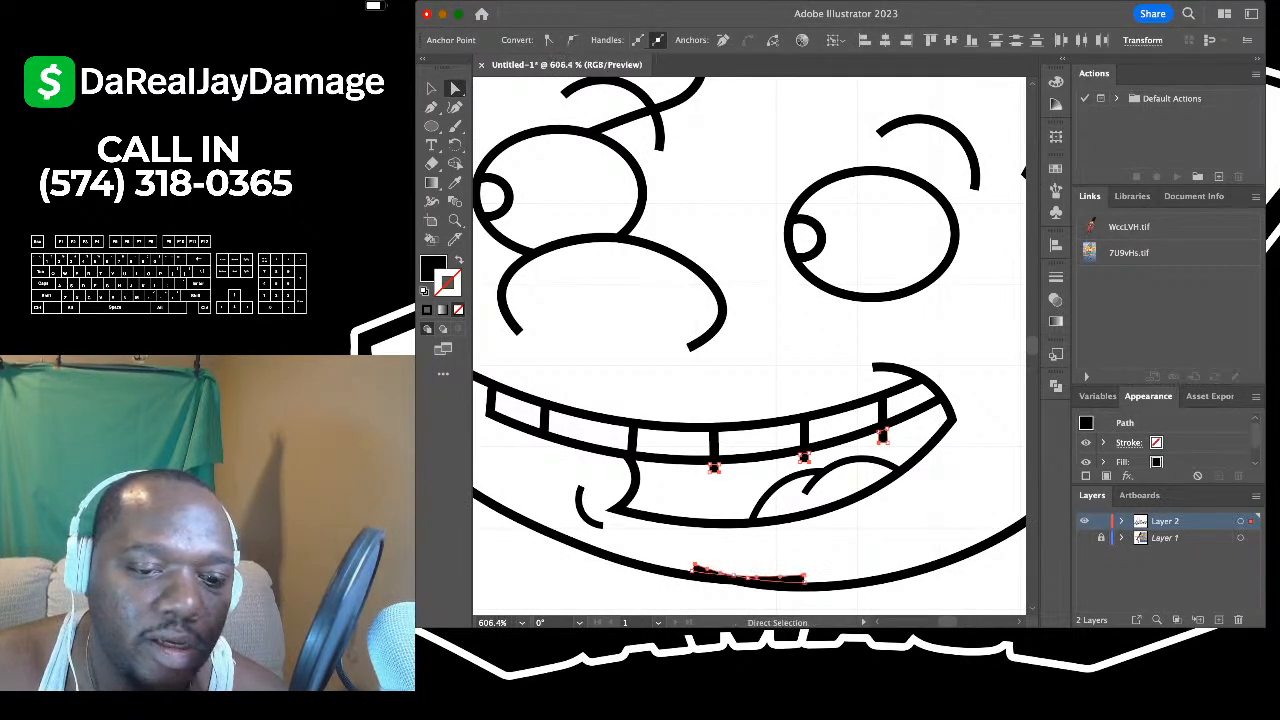
pyautogui.scroll(4, 828, 478)
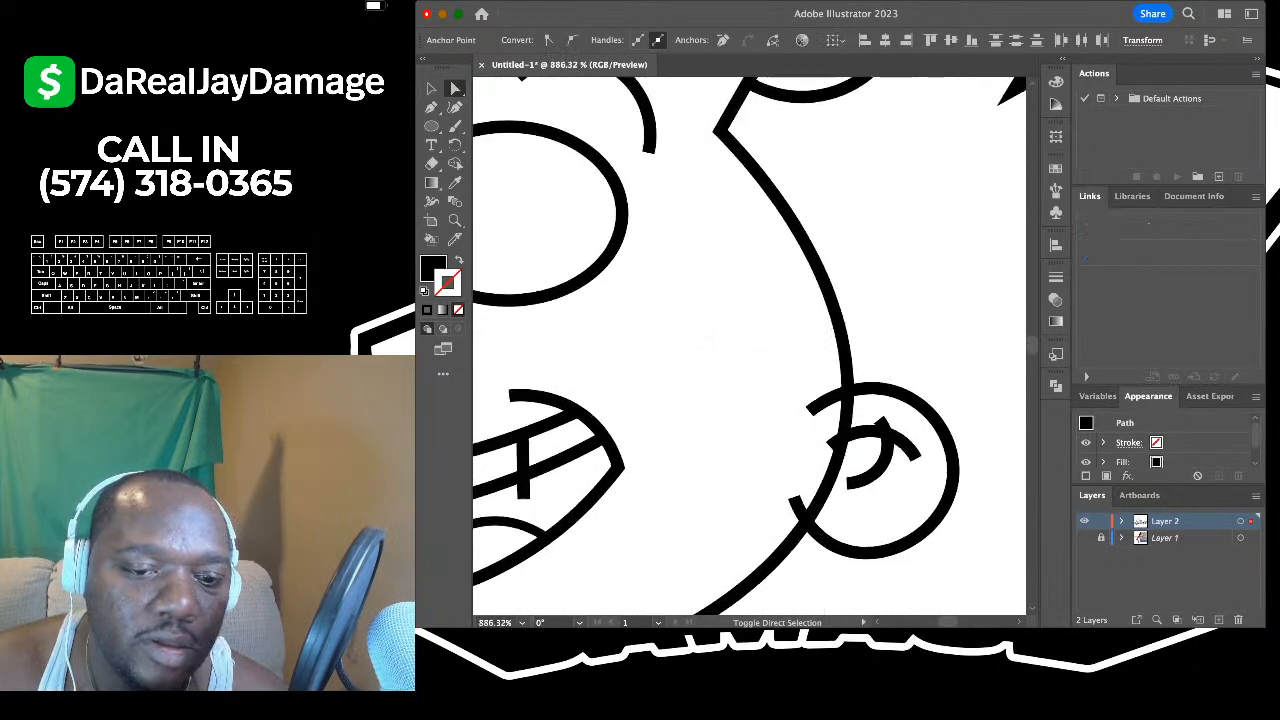
pyautogui.scroll(-5, 888, 419)
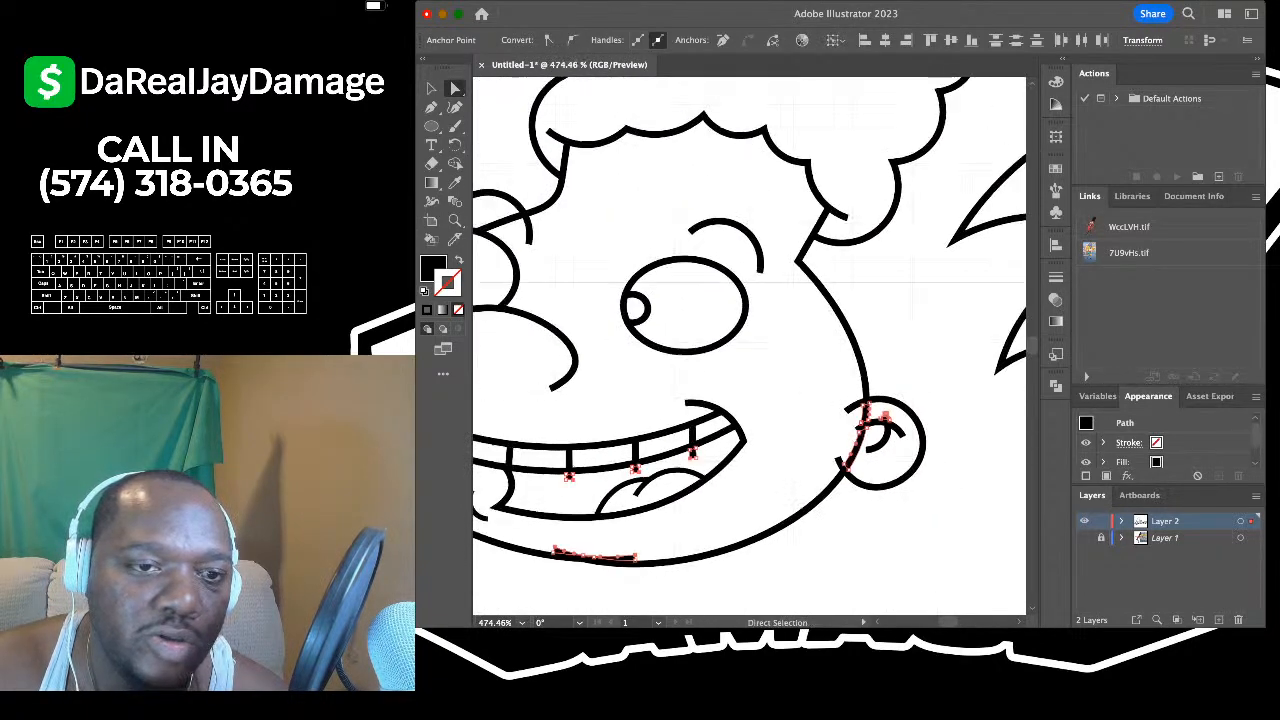
pyautogui.hscroll(-2, 888, 419)
pyautogui.press('BackSpace')
pyautogui.press('BackSpace')
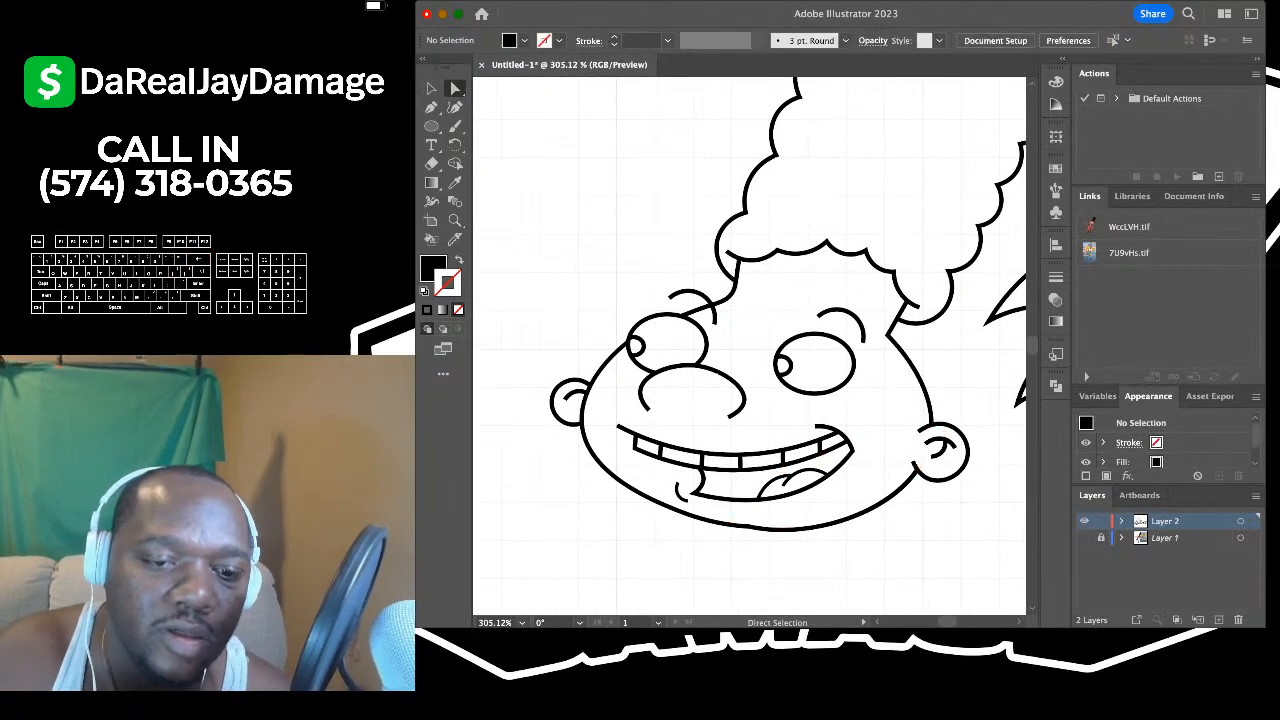
# - Select the hair line's overshooting end inside the second character's head beside the left ear
pyautogui.scroll(-1, 834, 432)
pyautogui.scroll(-3, 834, 432)
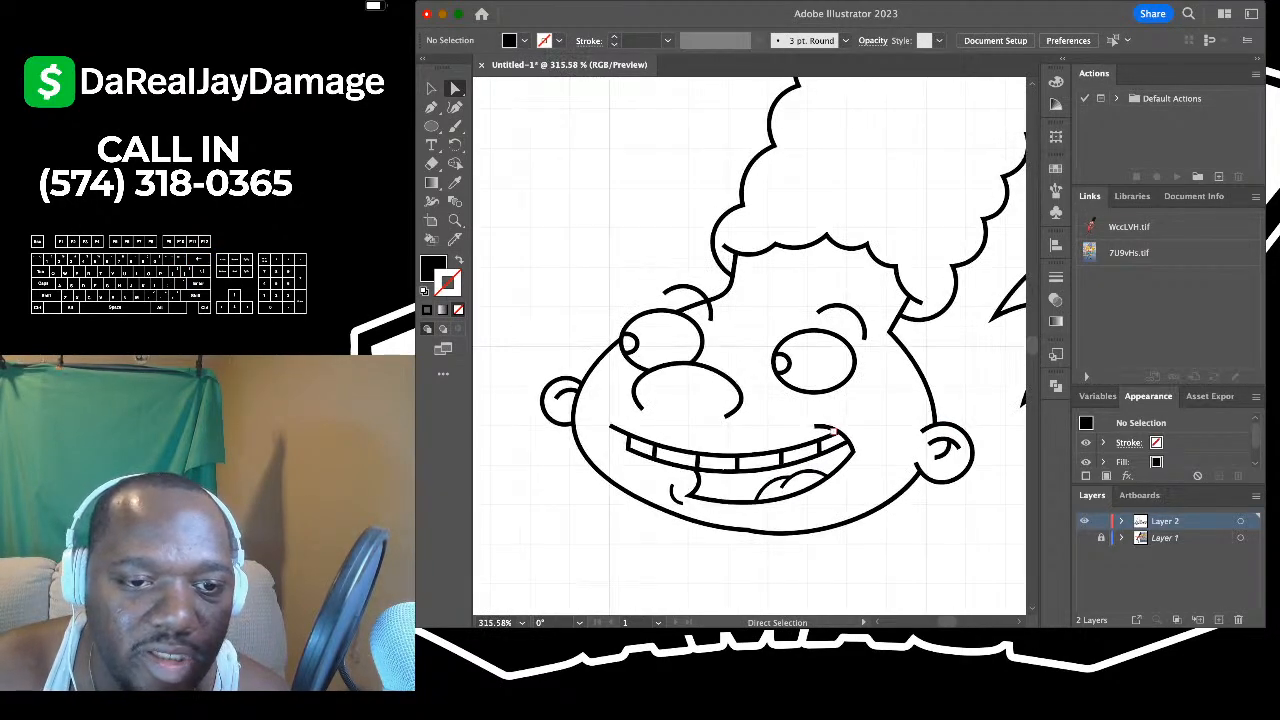
pyautogui.scroll(-4, 834, 432)
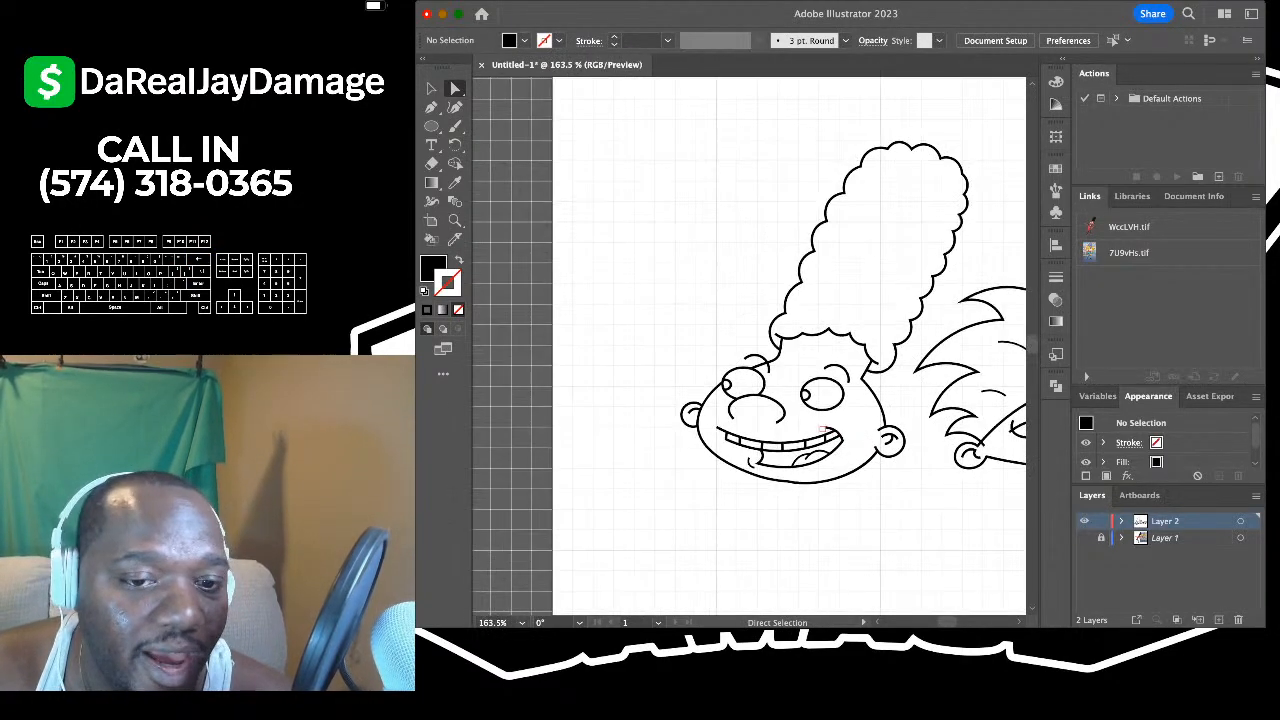
pyautogui.hscroll(2, 820, 433)
pyautogui.hscroll(2, 814, 434)
pyautogui.scroll(3, 814, 434)
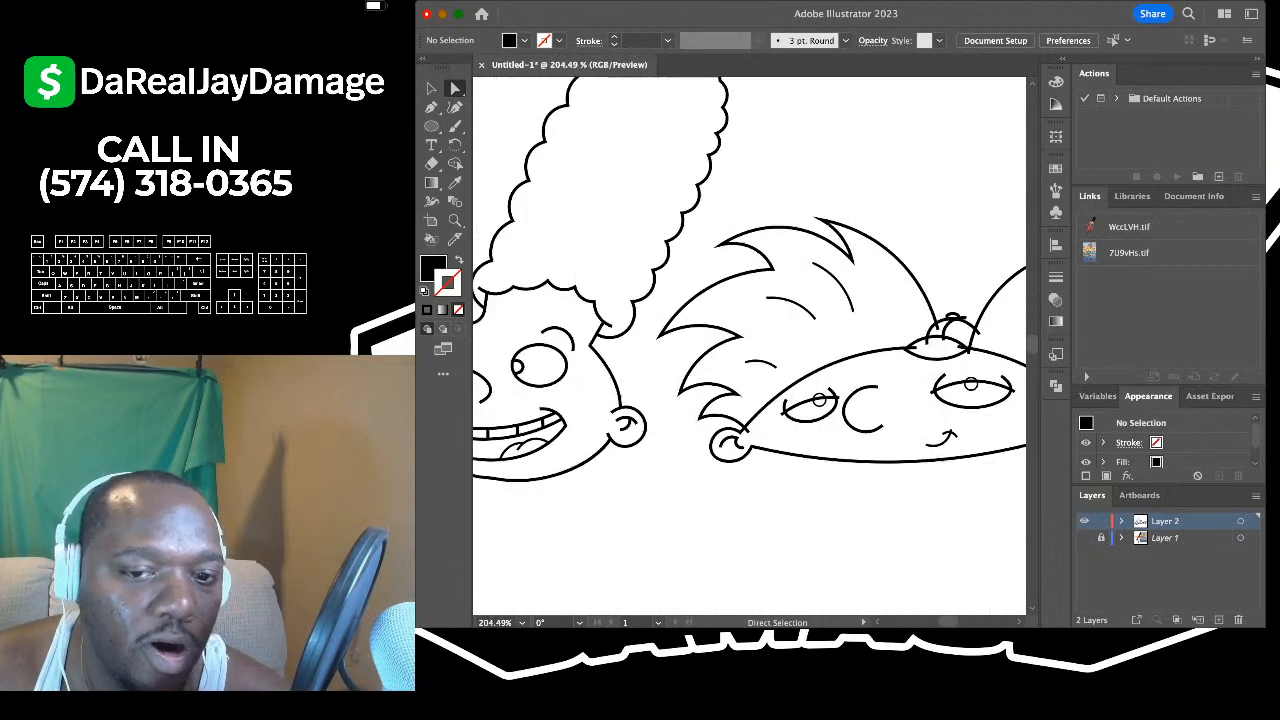
pyautogui.hscroll(-2, 814, 434)
pyautogui.scroll(1, 814, 434)
pyautogui.scroll(5, 849, 535)
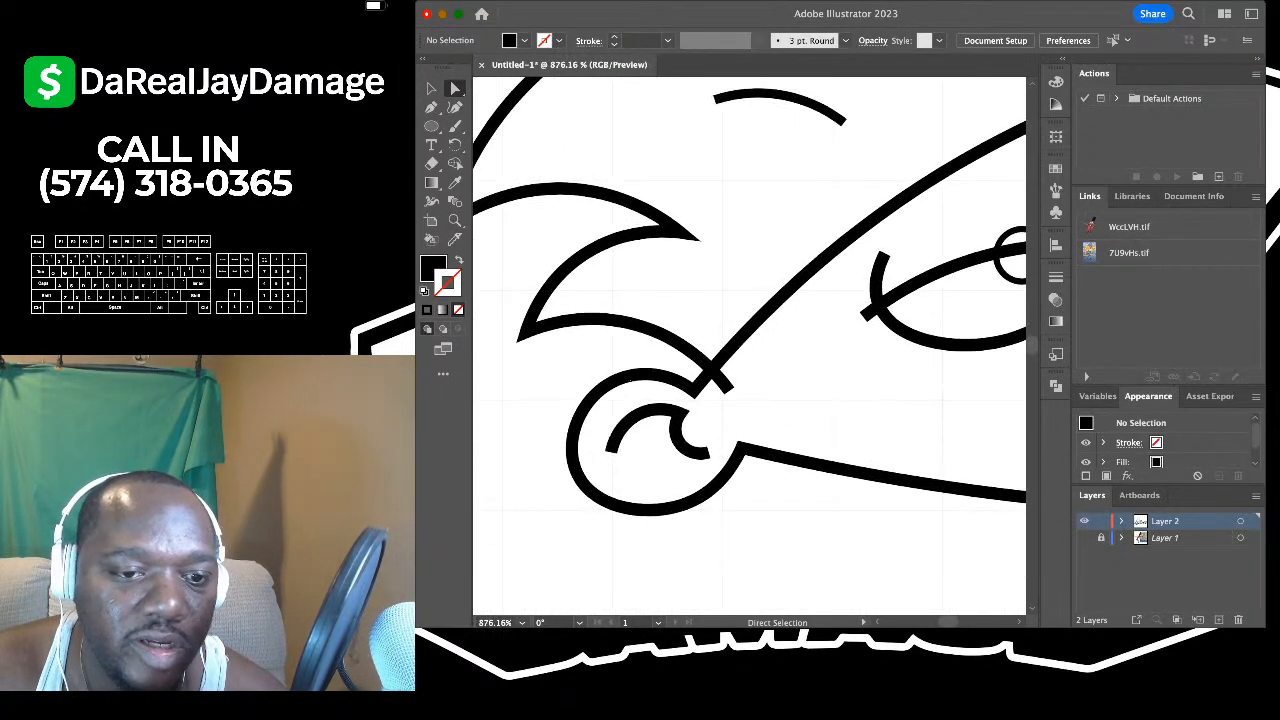
pyautogui.click(723, 373)
# - Add the left eyelid line's two overshooting ends and the pupil's arc above the eyelid to the selection
pyautogui.scroll(2, 723, 373)
pyautogui.scroll(1, 723, 373)
pyautogui.hscroll(1, 723, 373)
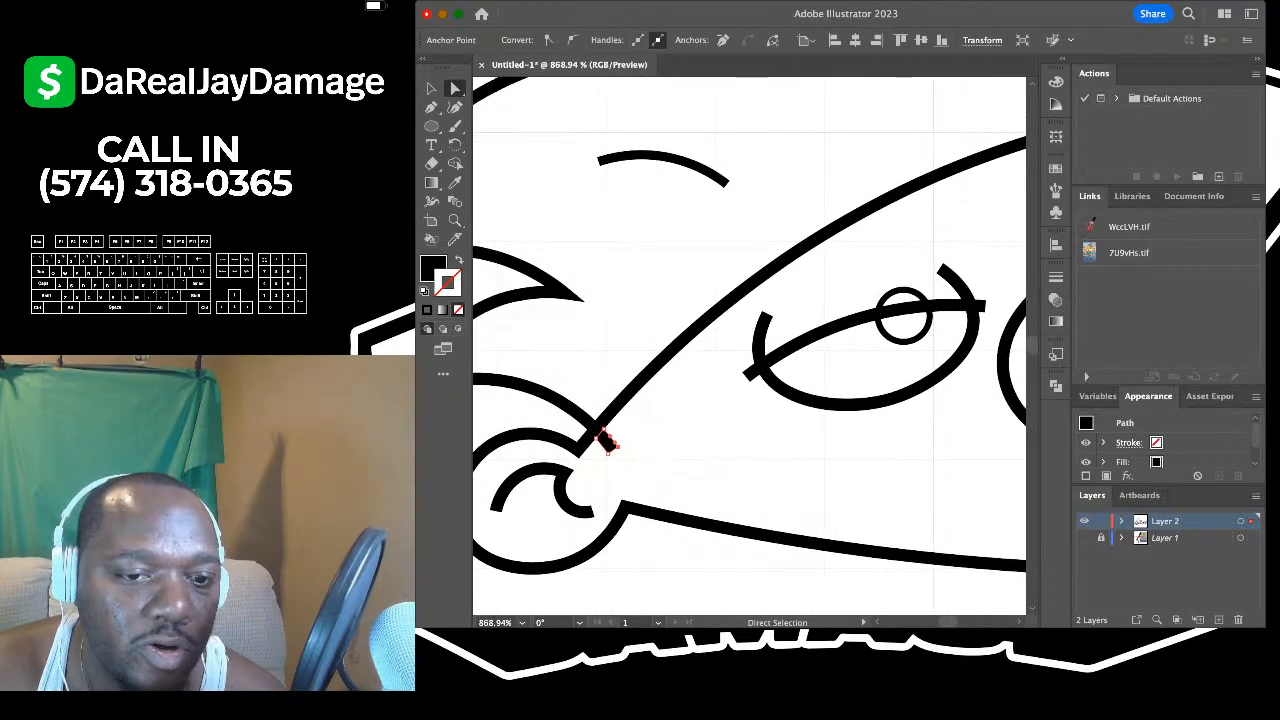
pyautogui.keyDown('shift'); pyautogui.click(750, 374); pyautogui.keyUp('shift')
pyautogui.keyDown('shift'); pyautogui.click(902, 294); pyautogui.keyUp('shift')
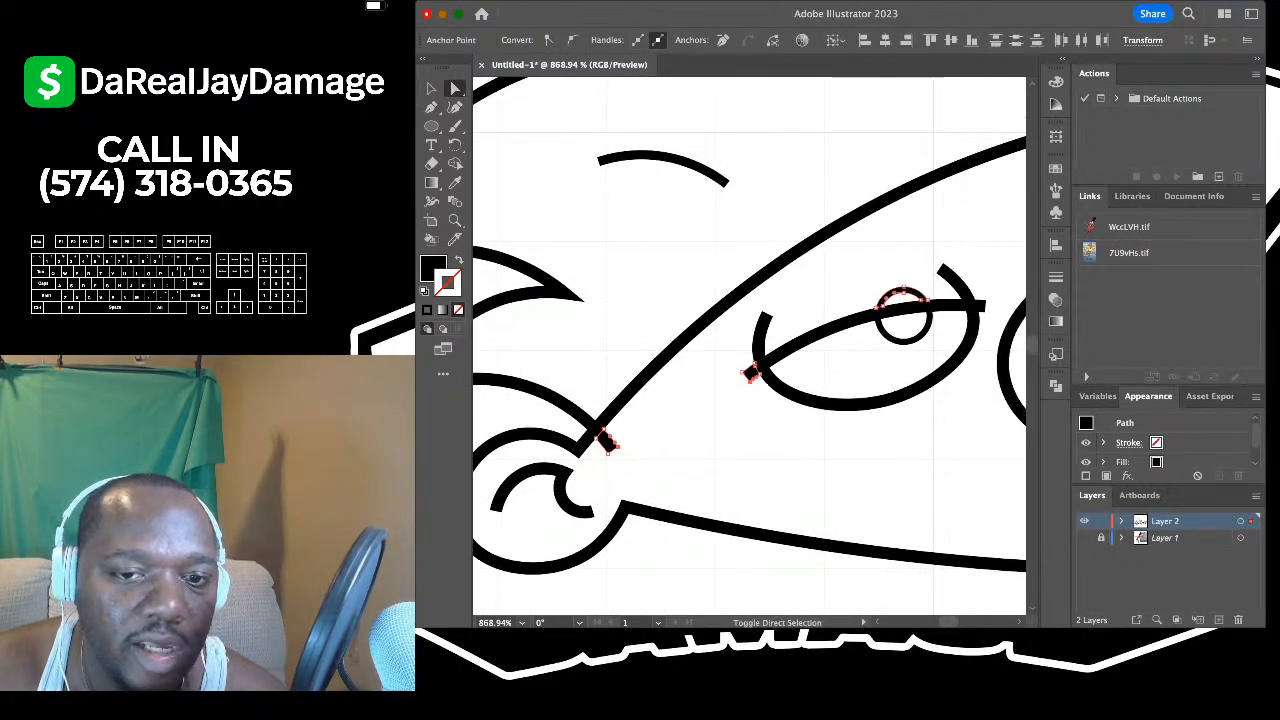
pyautogui.keyDown('shift'); pyautogui.click(982, 304); pyautogui.keyUp('shift')
# - Add the right eyelid line's left overshoot and the right pupil's arc above the eyelid to the selection
pyautogui.scroll(-3, 980, 304)
pyautogui.hscroll(5, 980, 304)
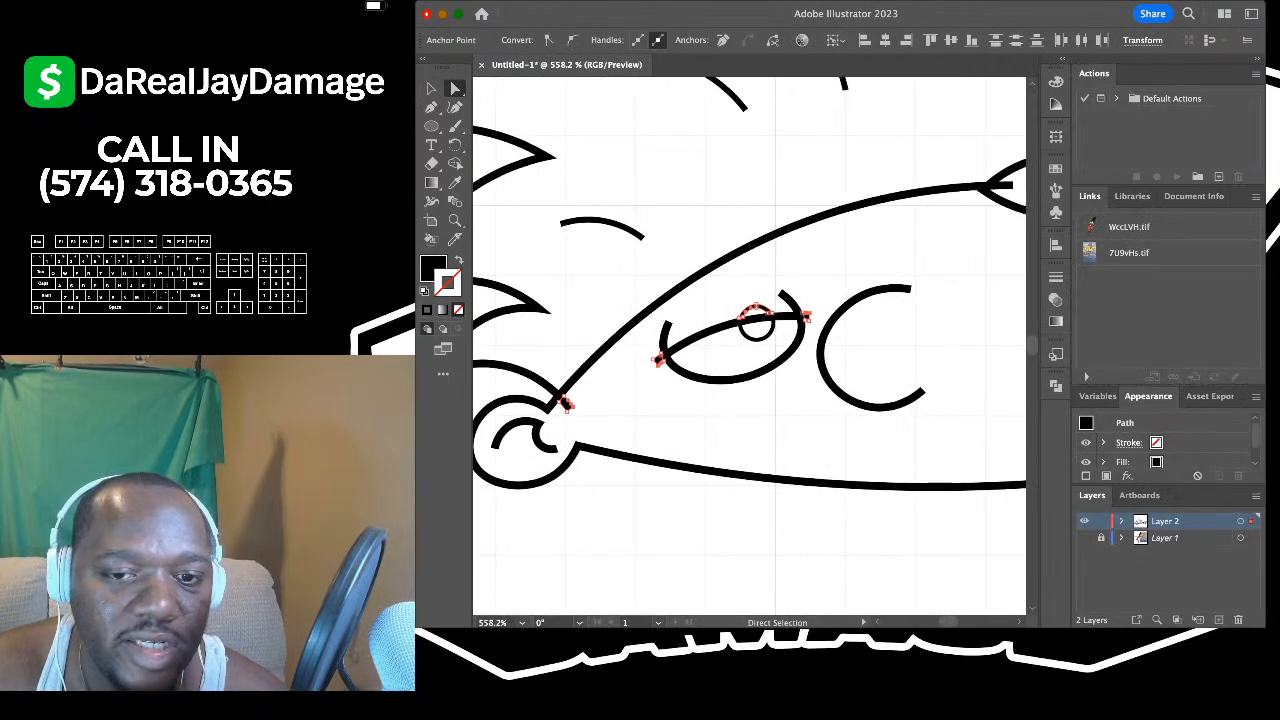
pyautogui.hscroll(1, 749, 342)
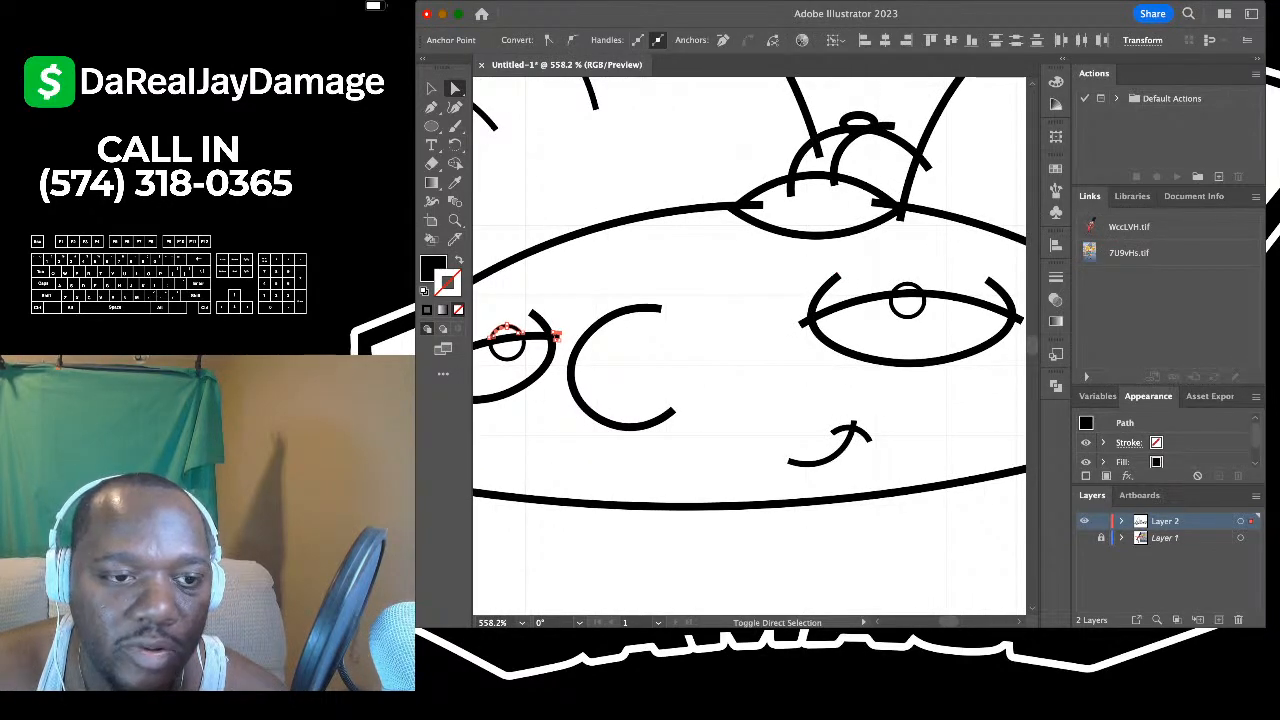
pyautogui.keyDown('shift'); pyautogui.click(802, 321); pyautogui.keyUp('shift')
pyautogui.keyDown('shift'); pyautogui.click(906, 288); pyautogui.keyUp('shift')
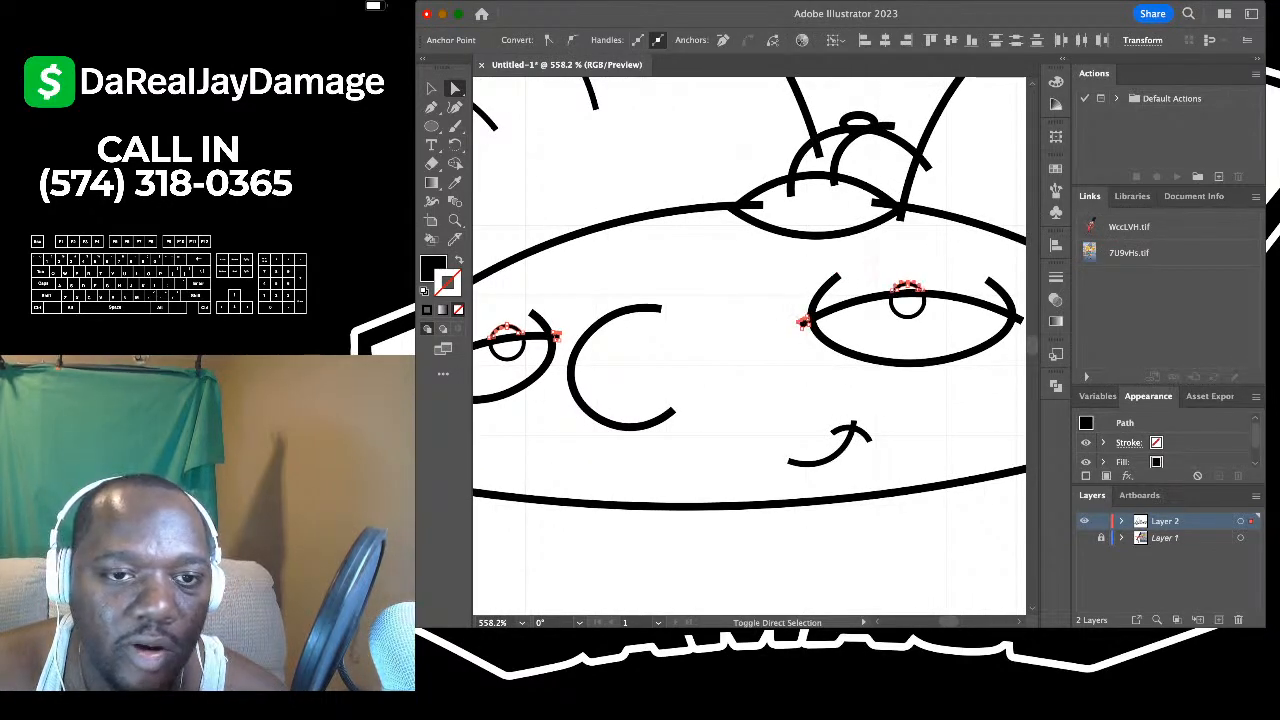
# - Add the overshooting line ends around the small hat's brim, crown and button and the mouth curve's upper tip to the selection
pyautogui.keyDown('shift'); pyautogui.click(750, 205); pyautogui.keyUp('shift')
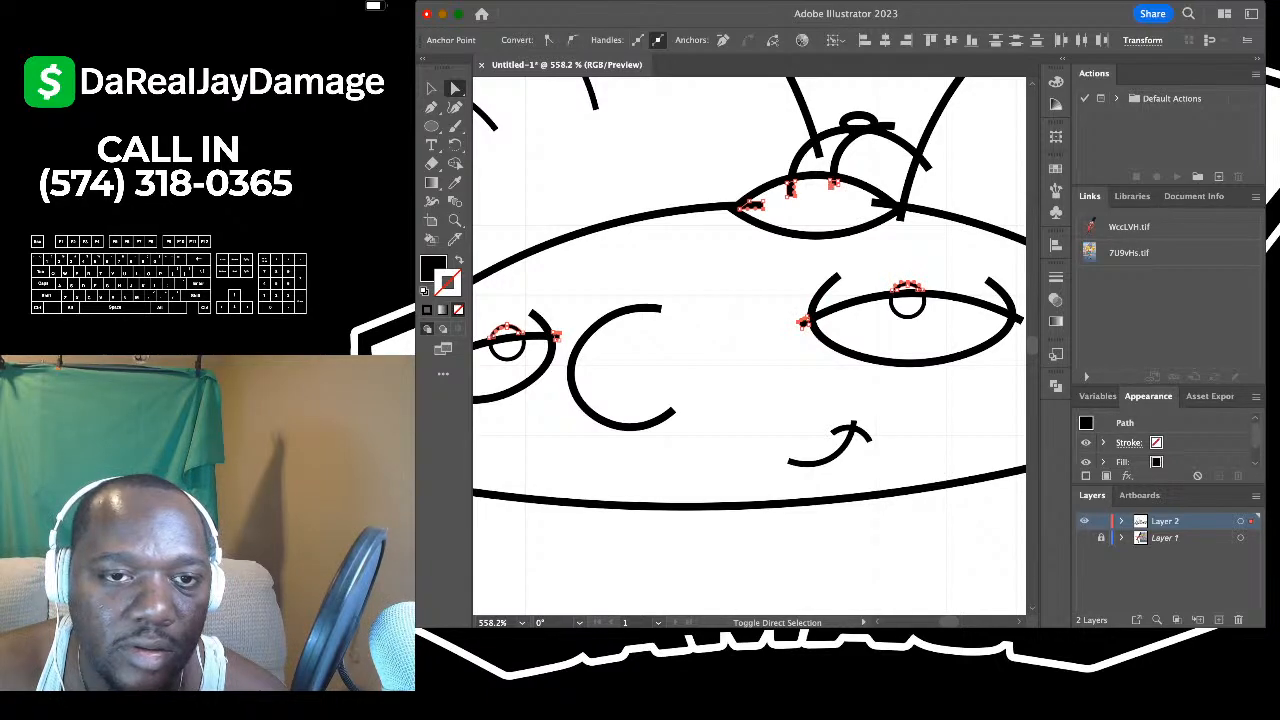
pyautogui.keyDown('shift'); pyautogui.click(818, 150); pyautogui.keyUp('shift')
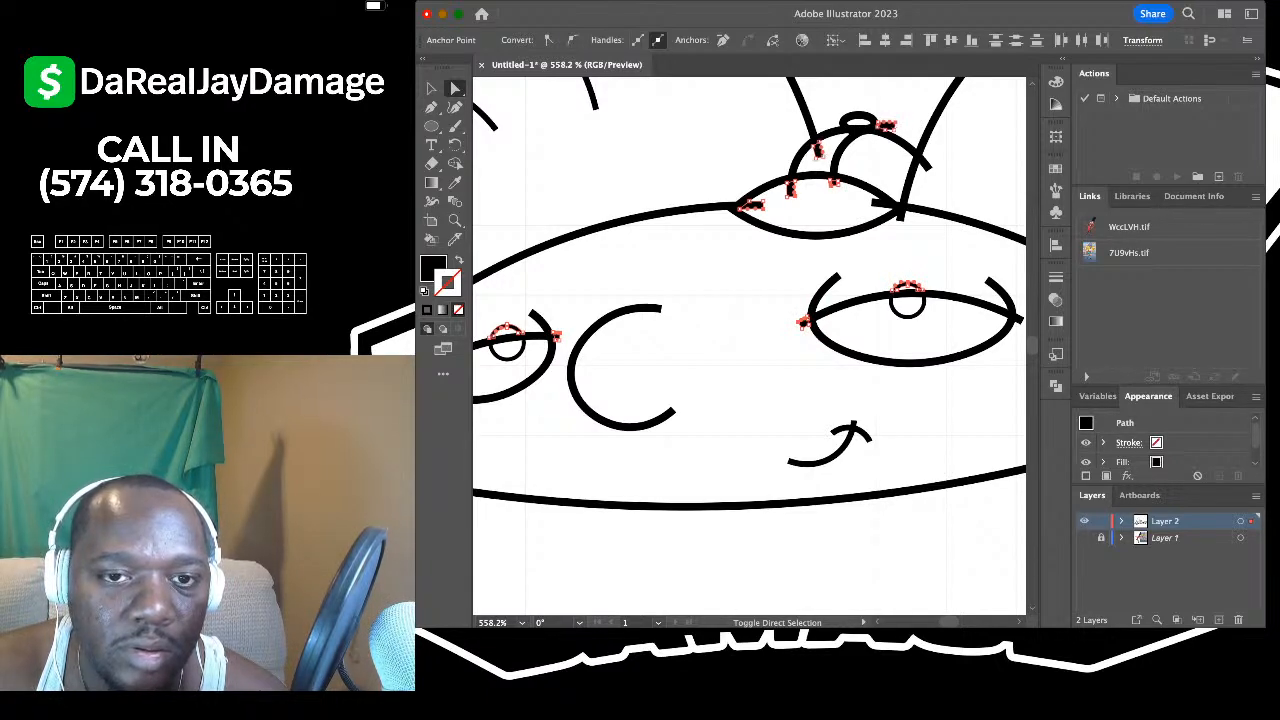
pyautogui.keyDown('shift'); pyautogui.click(882, 204); pyautogui.keyUp('shift')
pyautogui.hscroll(3, 882, 204)
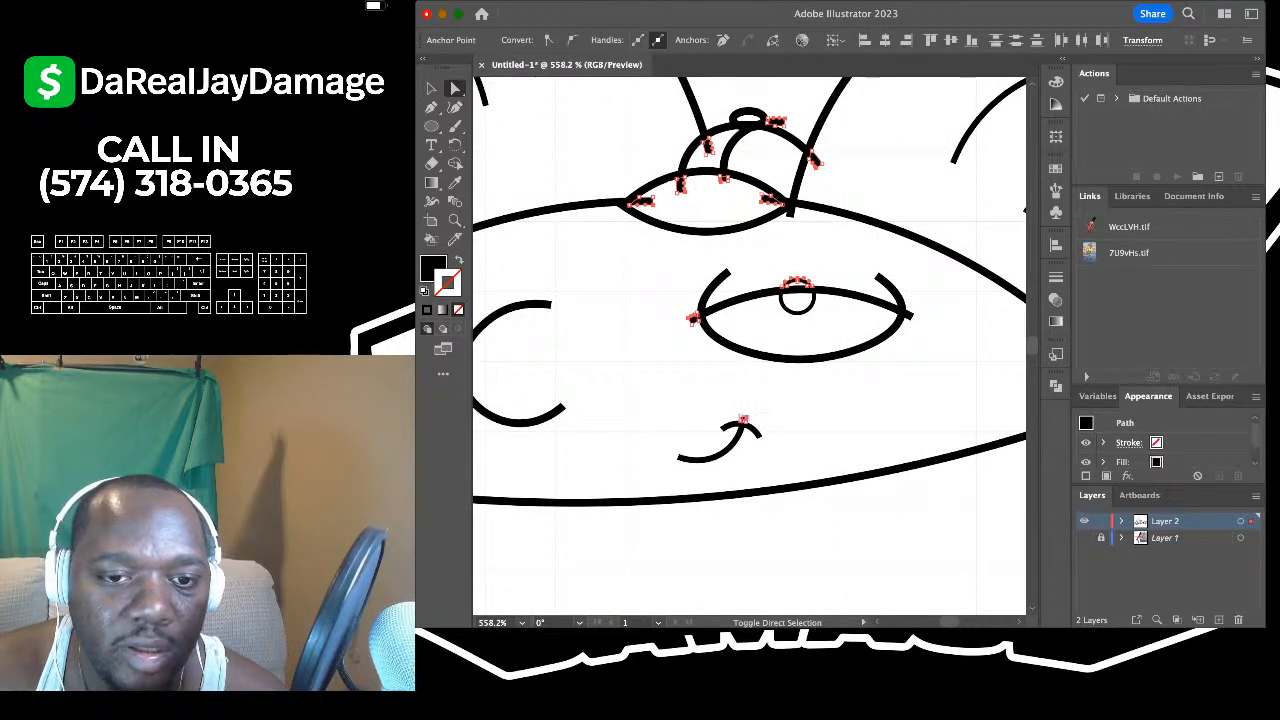
# - Add the right eyelid line's right end and the hair line's end inside the face at the right ear, and delete all selected pieces
pyautogui.keyDown('shift'); pyautogui.click(910, 315); pyautogui.keyUp('shift')
pyautogui.hscroll(6, 913, 314)
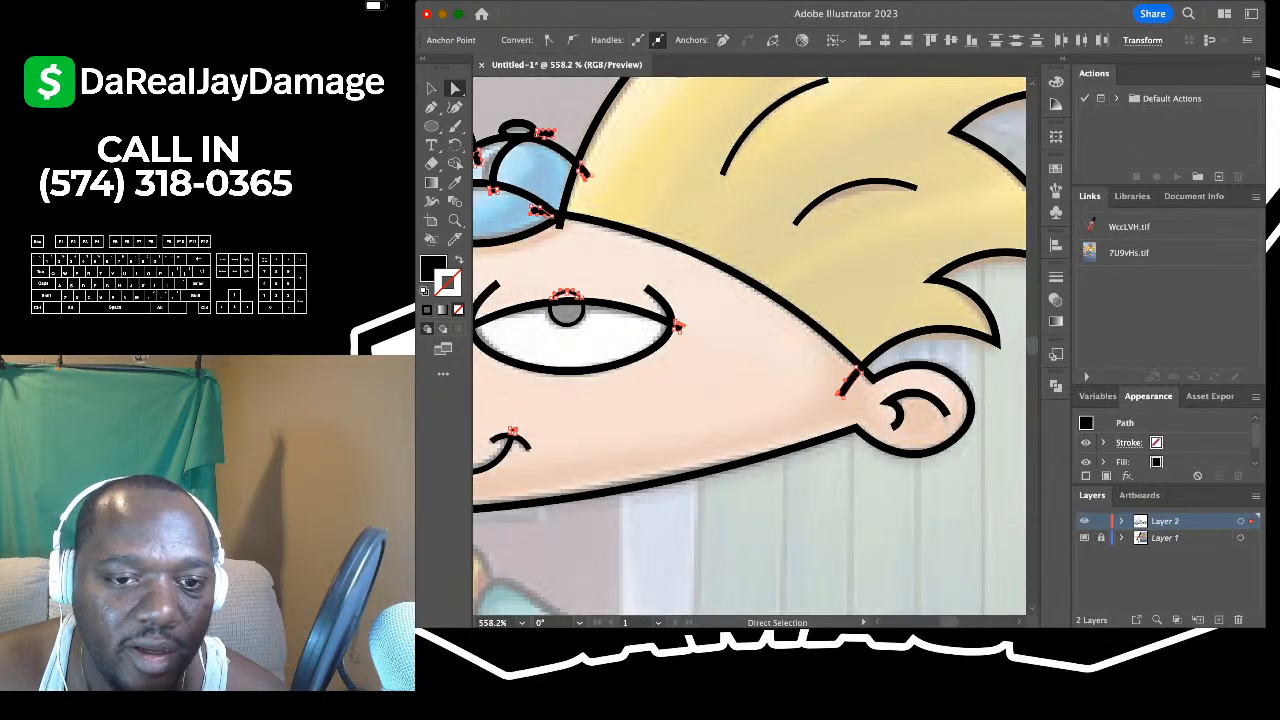
pyautogui.press('super+shift+w')
pyautogui.scroll(-6, 765, 450)
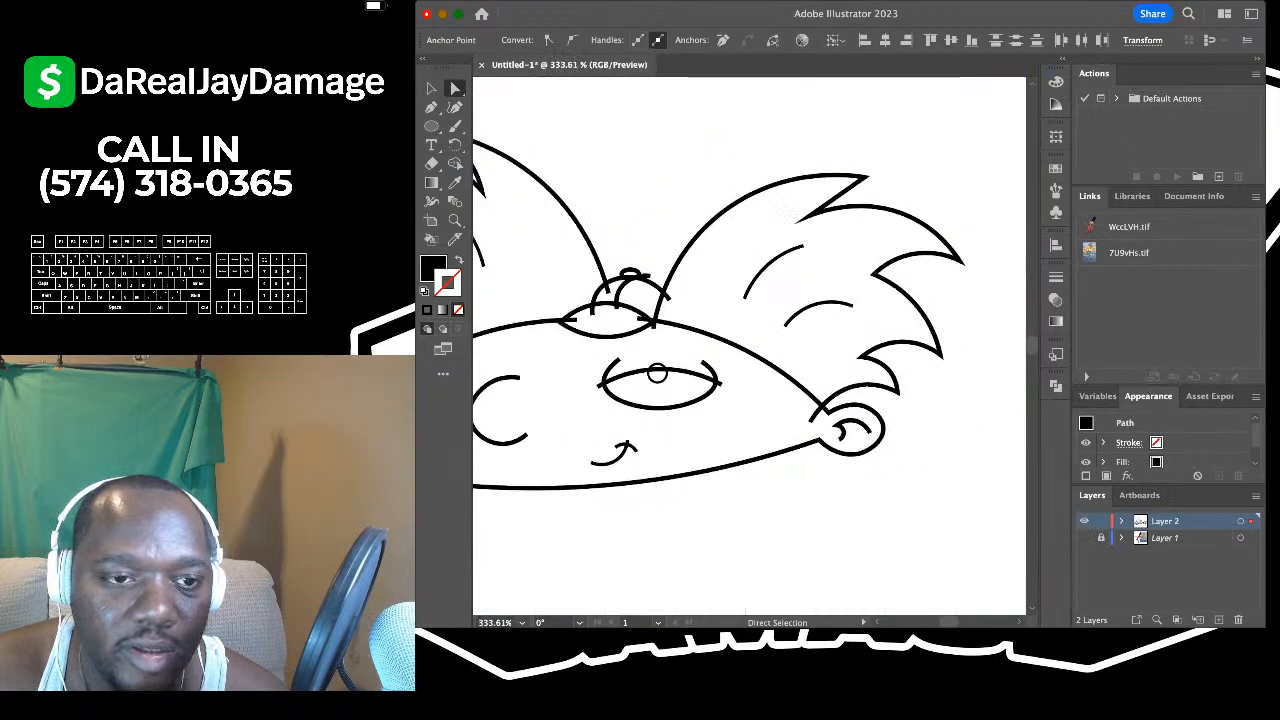
pyautogui.hscroll(-2, 765, 450)
pyautogui.press('BackSpace')
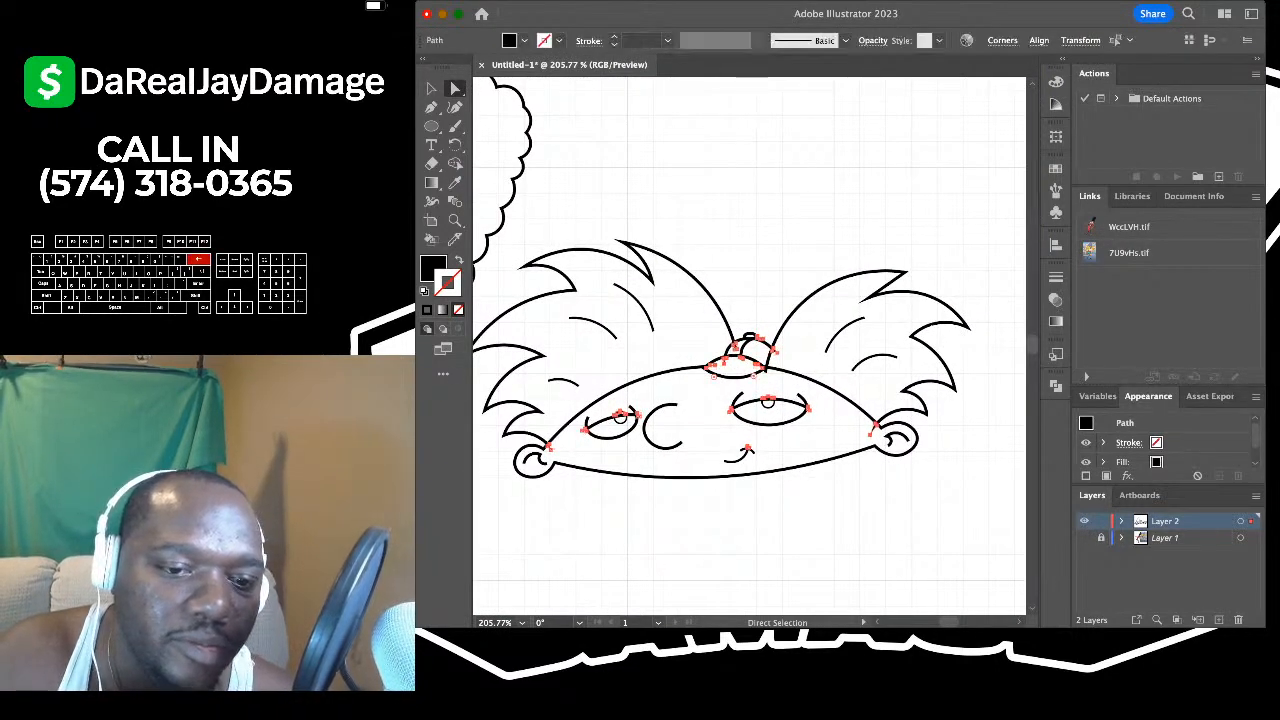
# - Inspect the cleaned linework of both characters for leftover overshooting pieces, including the hat, eyes and ears
pyautogui.scroll(7, 736, 340)
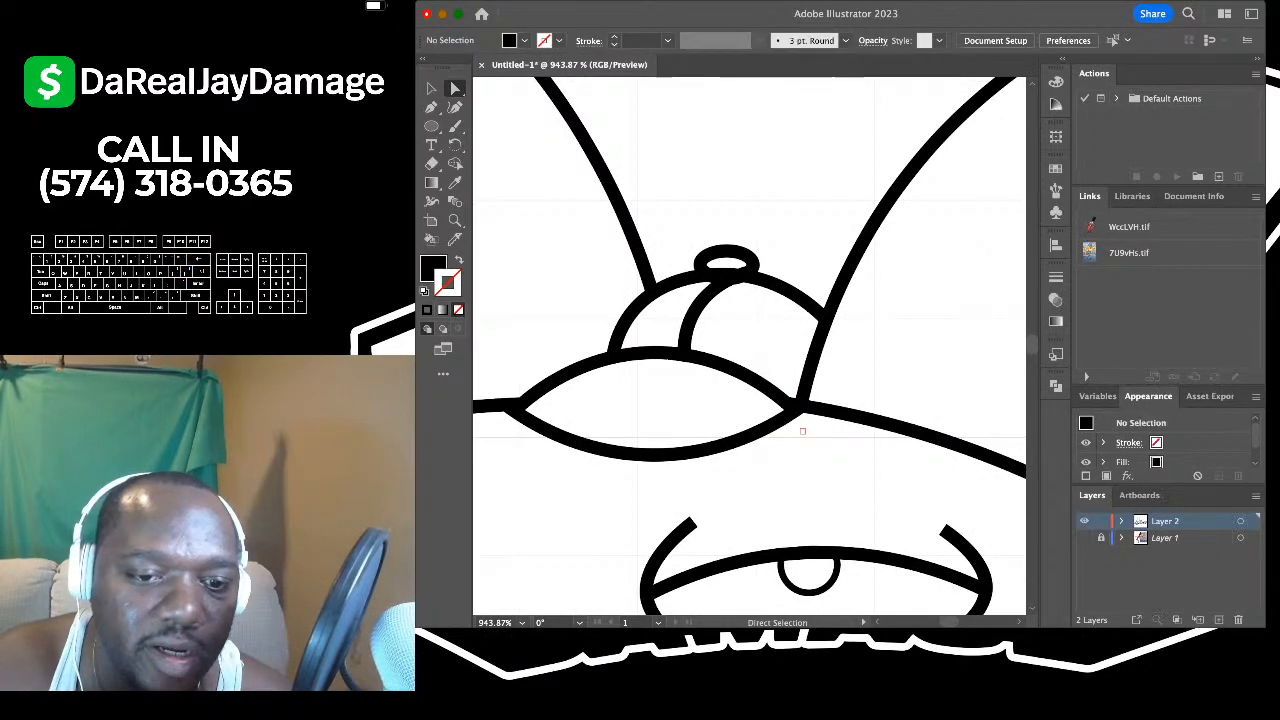
pyautogui.scroll(-5, 797, 423)
pyautogui.scroll(-4, 829, 397)
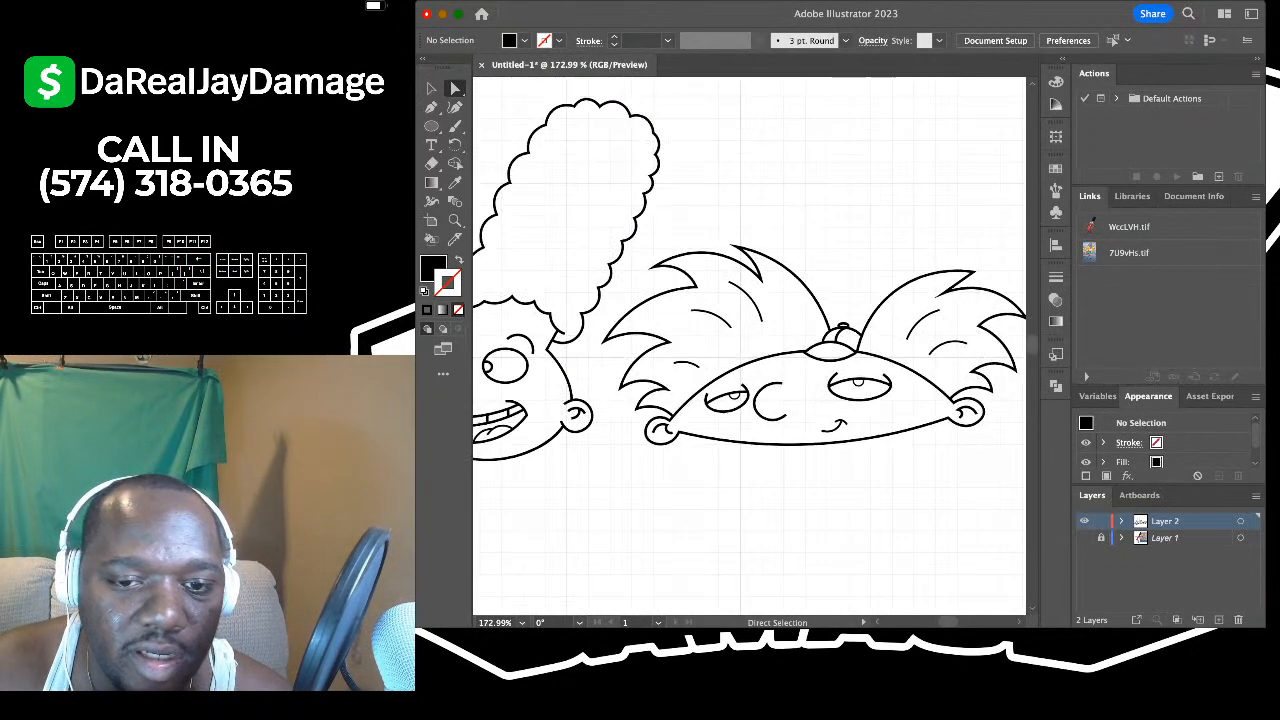
pyautogui.scroll(4, 829, 397)
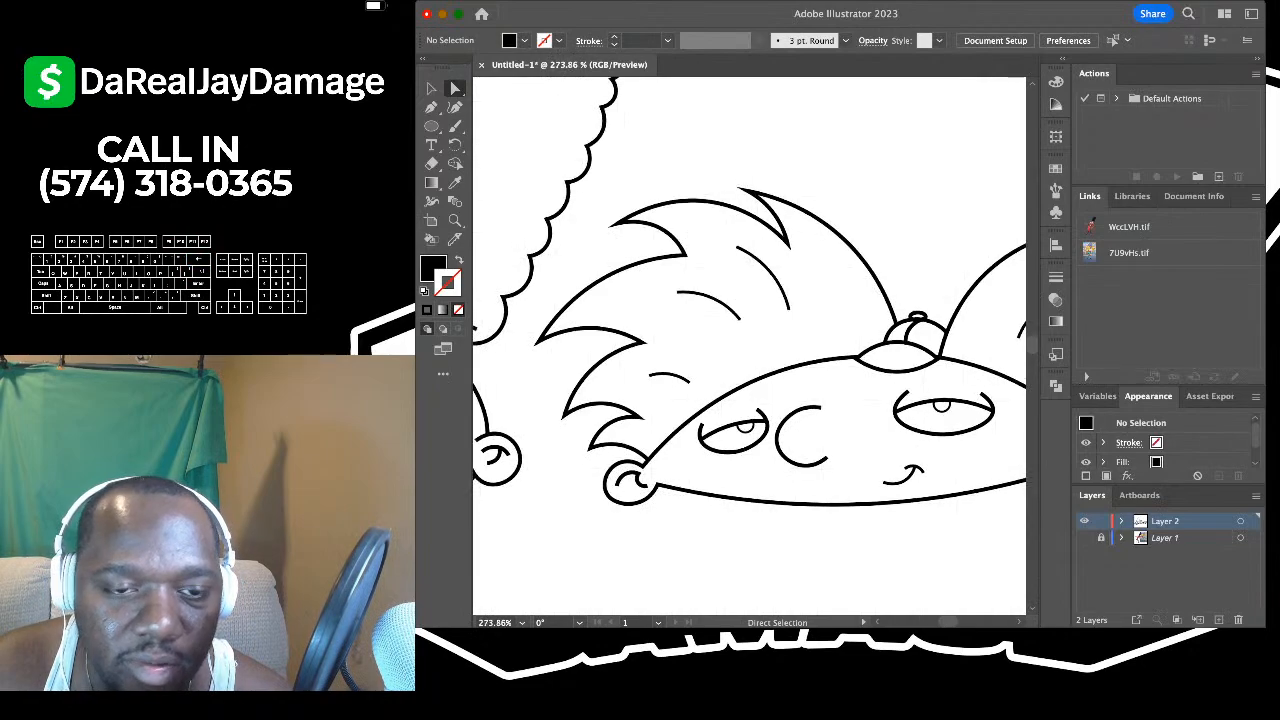
pyautogui.scroll(-3, 829, 397)
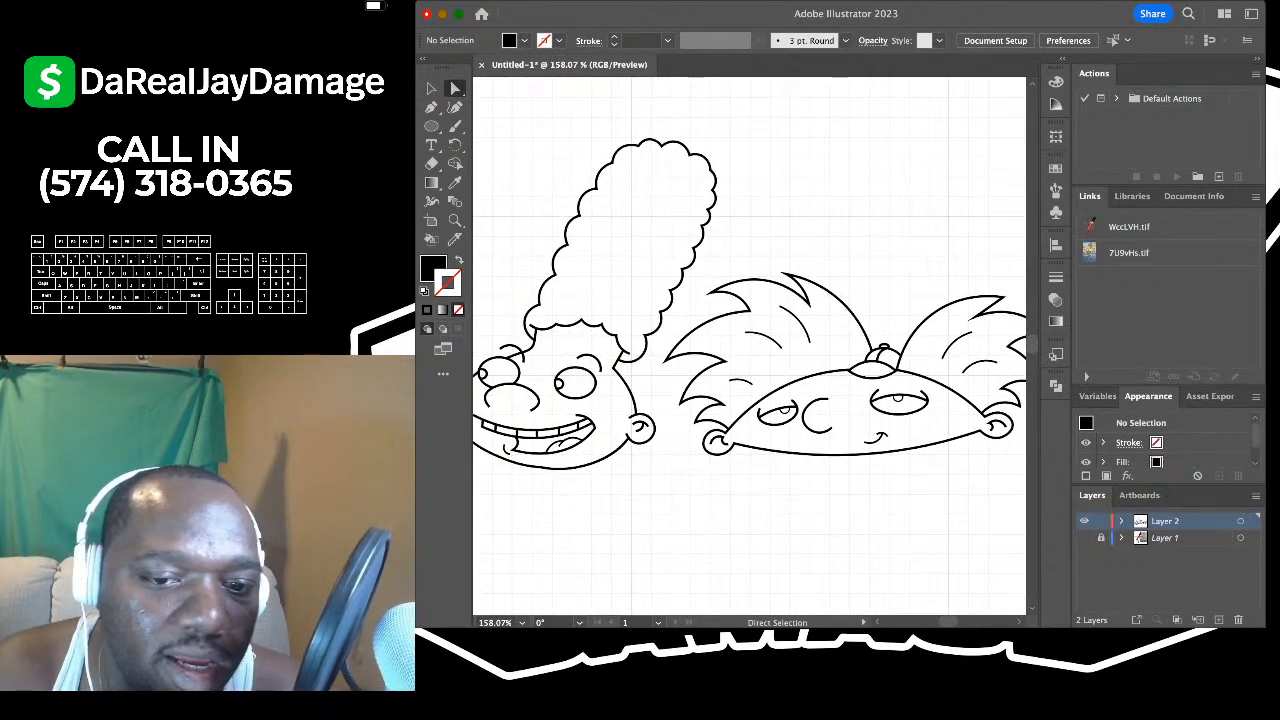
pyautogui.hscroll(2, 750, 346)
pyautogui.hscroll(1, 750, 346)
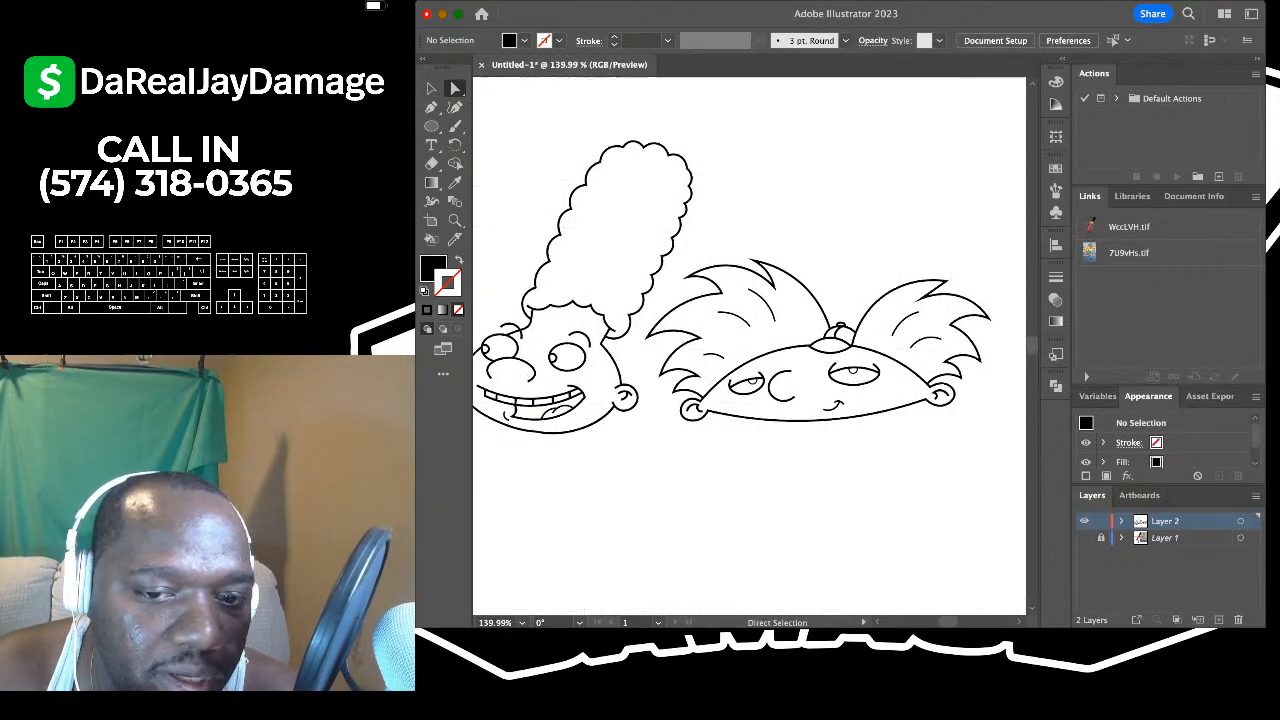
pyautogui.scroll(4, 835, 405)
pyautogui.scroll(-3, 830, 400)
pyautogui.scroll(4, 879, 389)
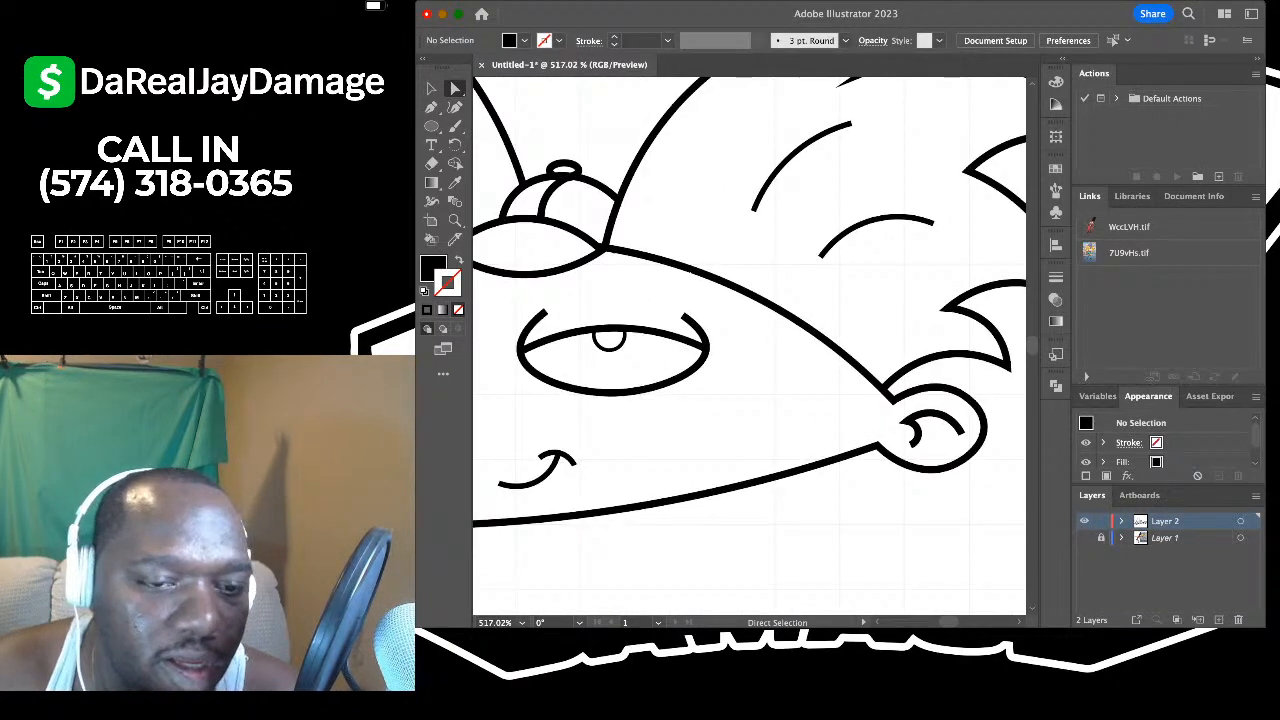
# - Delete the small protruding corner piece at the right tip of the second character's hat brim
pyautogui.scroll(6, 555, 235)
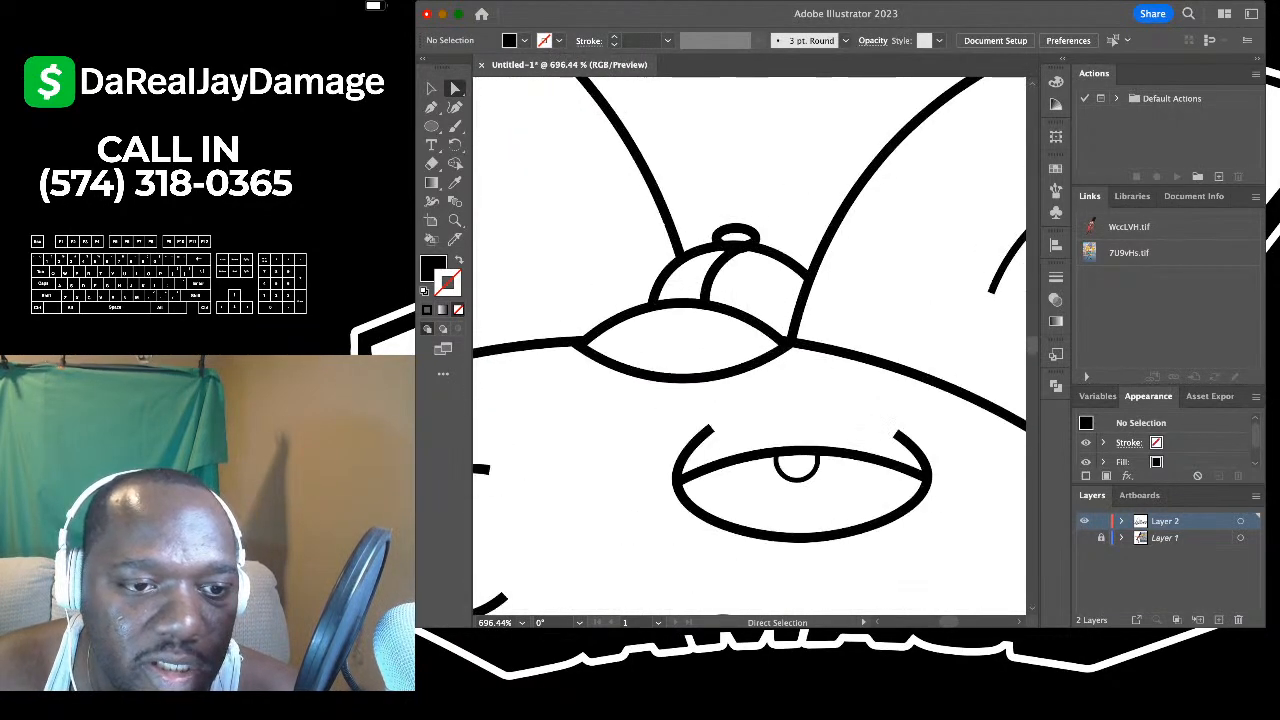
pyautogui.scroll(3, 820, 320)
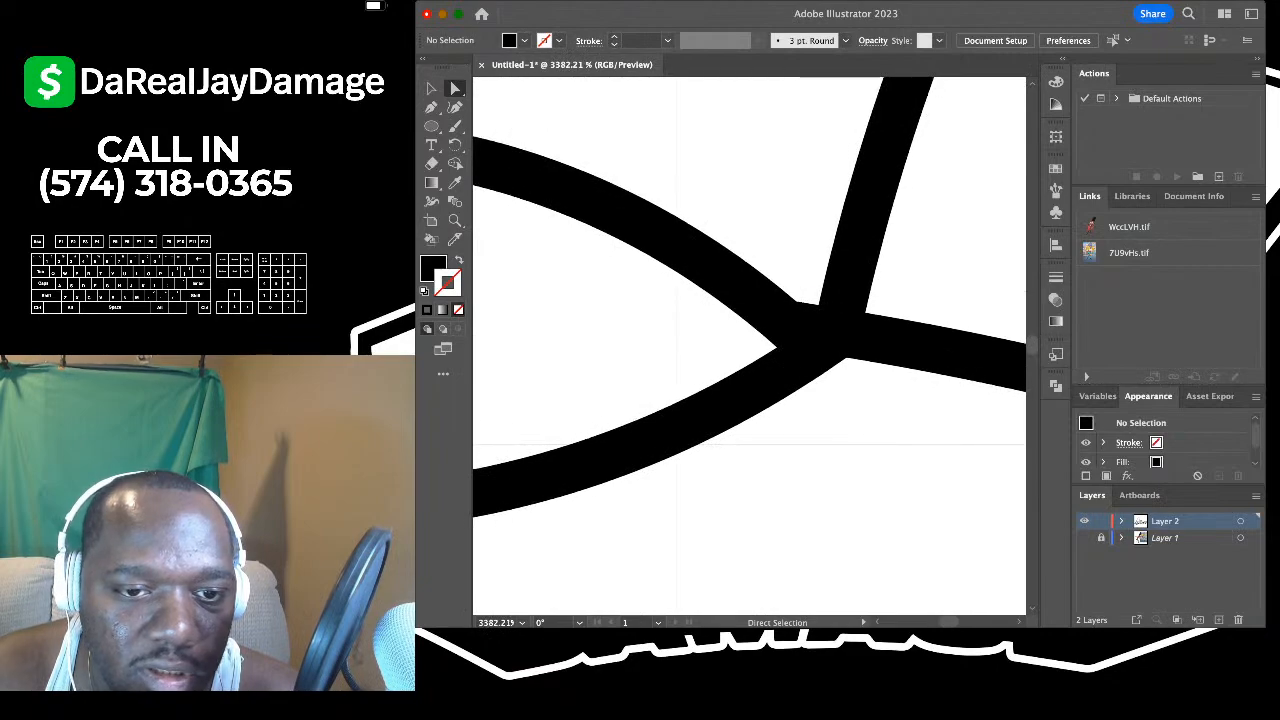
pyautogui.click(810, 306)
pyautogui.press('BackSpace')
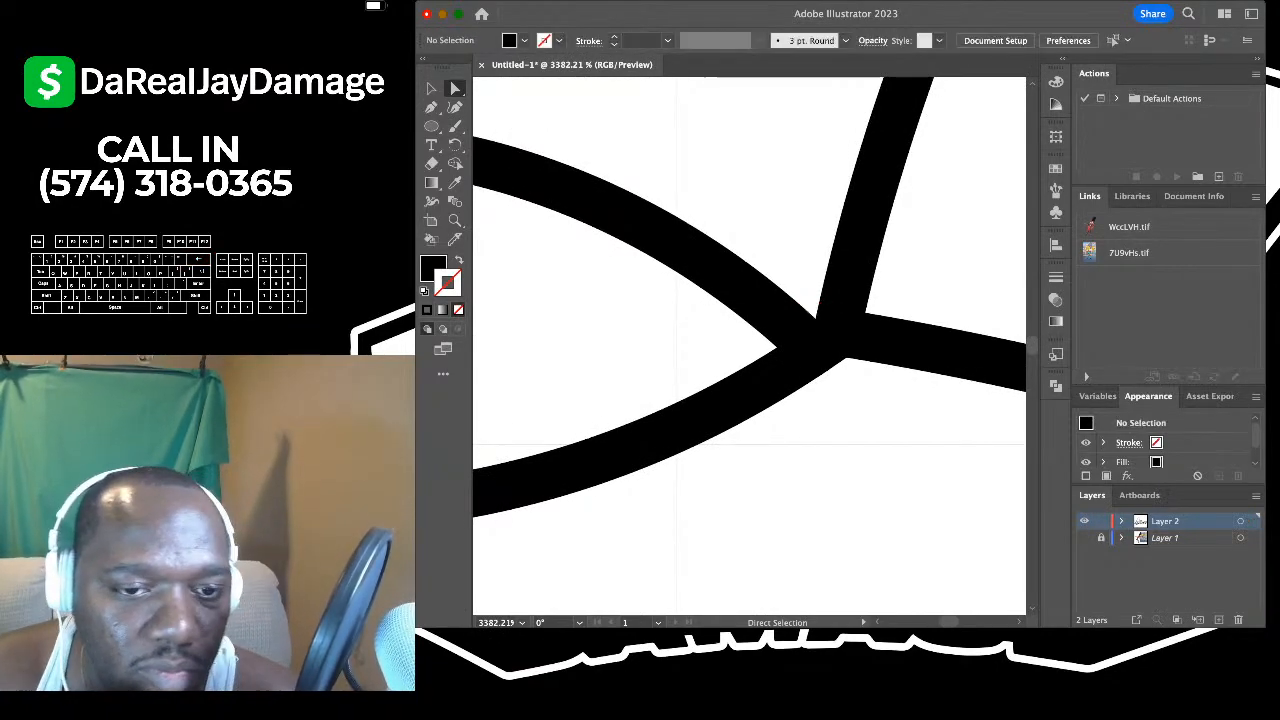
# - Examine the overlapping pieces at the hat brim's left tip by selecting them, and clear the selection
pyautogui.scroll(-8, 815, 303)
pyautogui.scroll(-3, 815, 303)
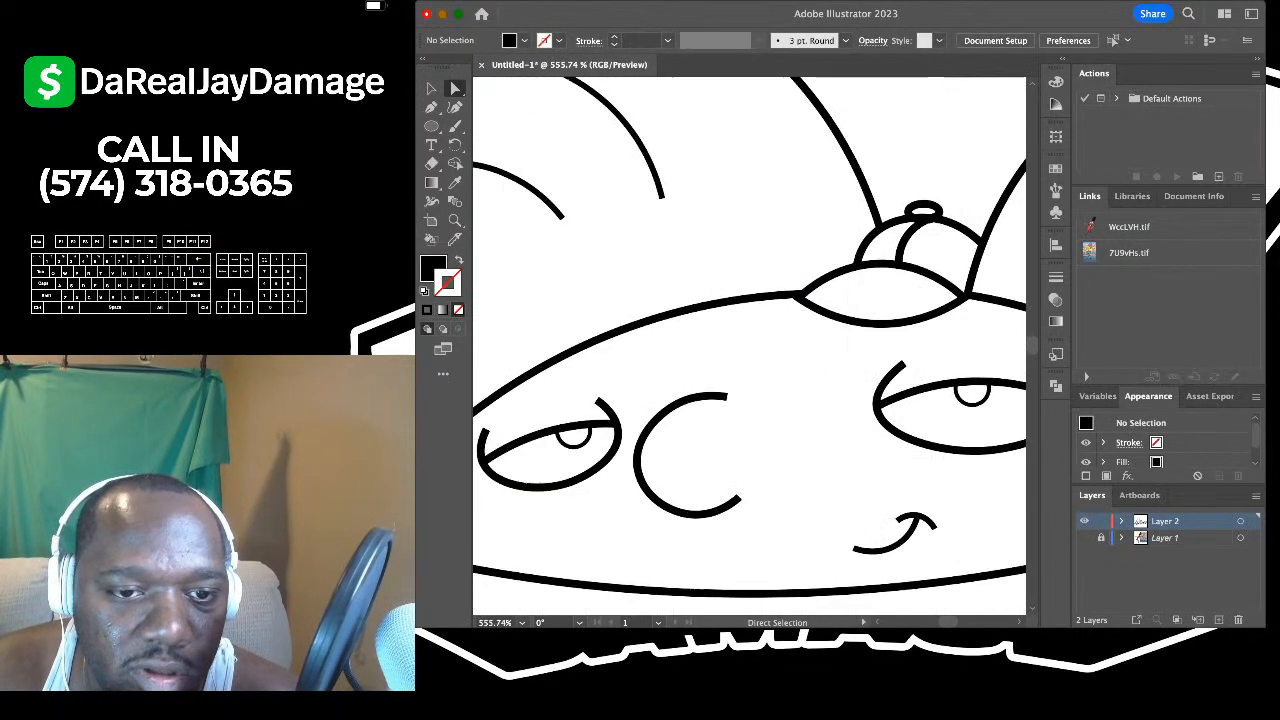
pyautogui.scroll(5, 763, 280)
pyautogui.scroll(2, 763, 280)
pyautogui.click(763, 280)
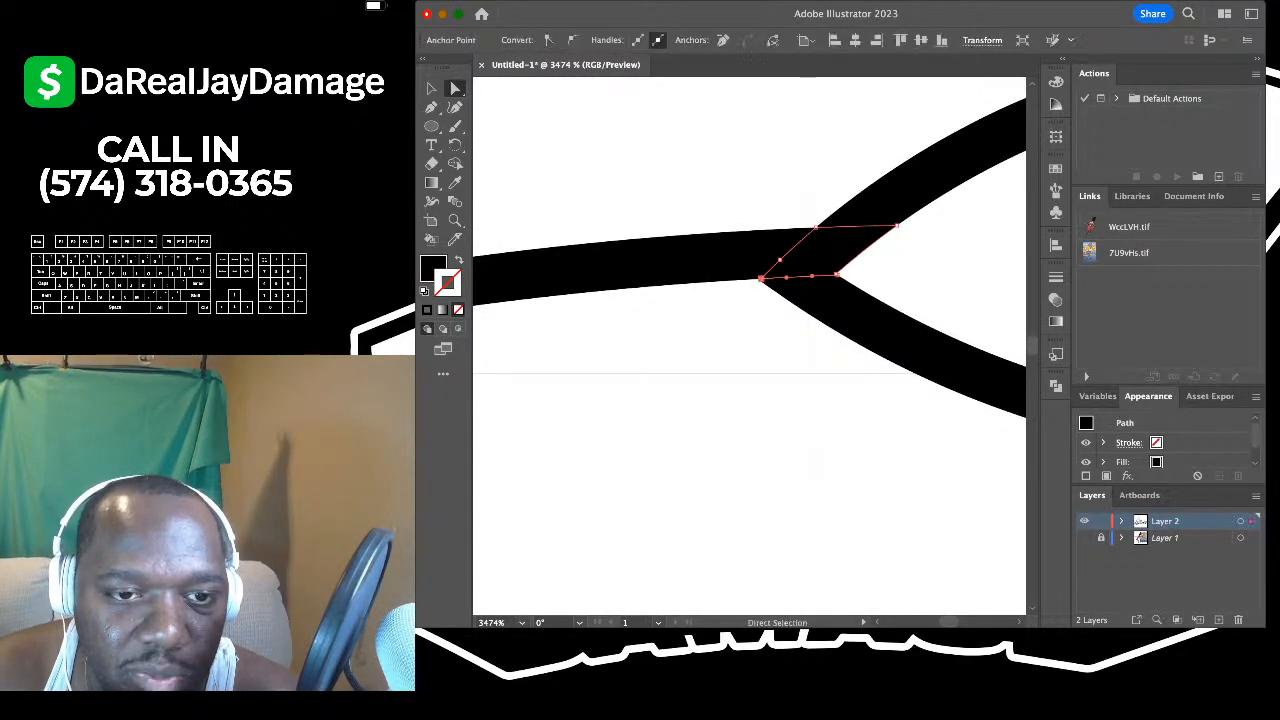
pyautogui.scroll(-5, 767, 284)
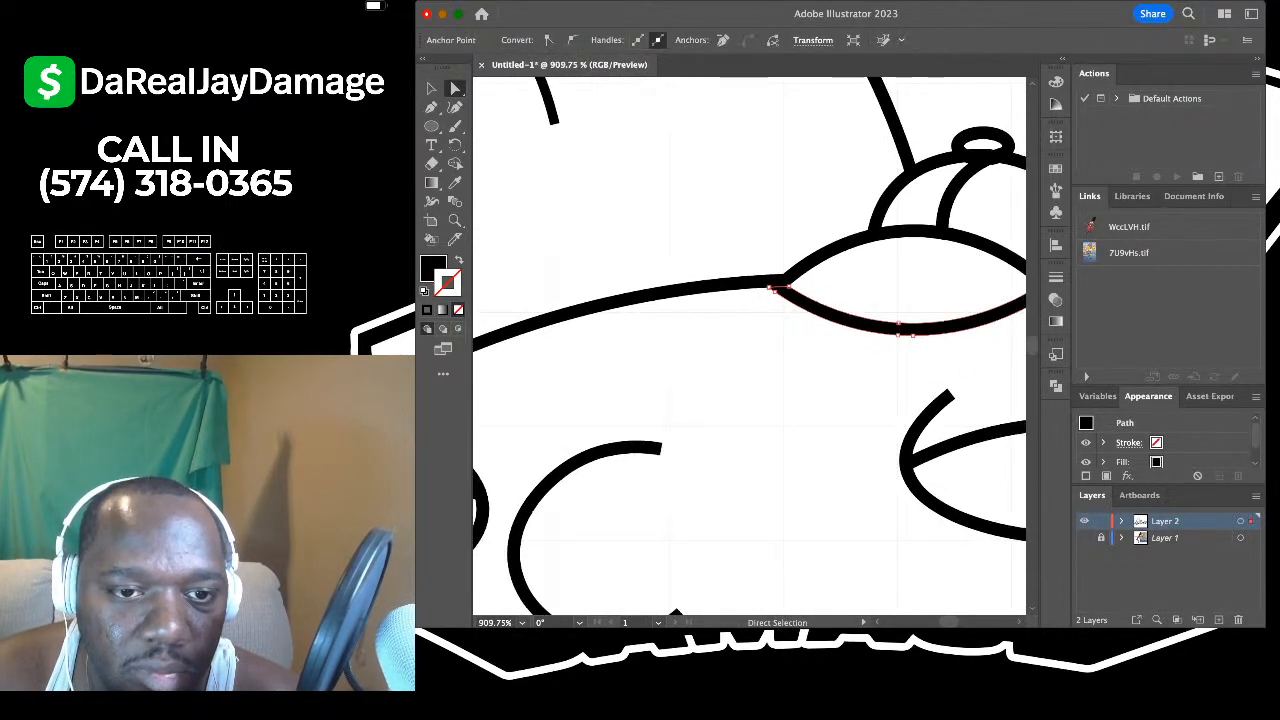
pyautogui.click(748, 206)
pyautogui.scroll(-5, 748, 206)
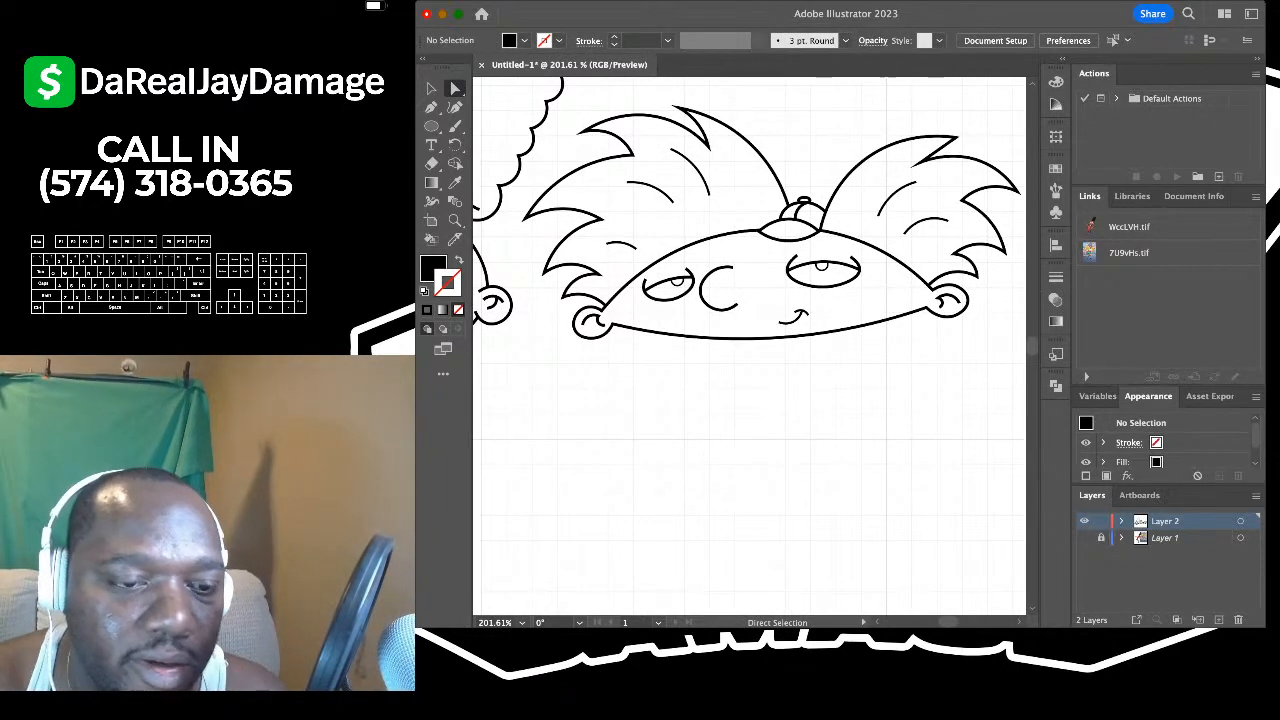
# - Inspect the outlines of both heads up close and in full for gaps or leftover pieces before colouring
pyautogui.scroll(-4, 690, 432)
pyautogui.scroll(6, 688, 430)
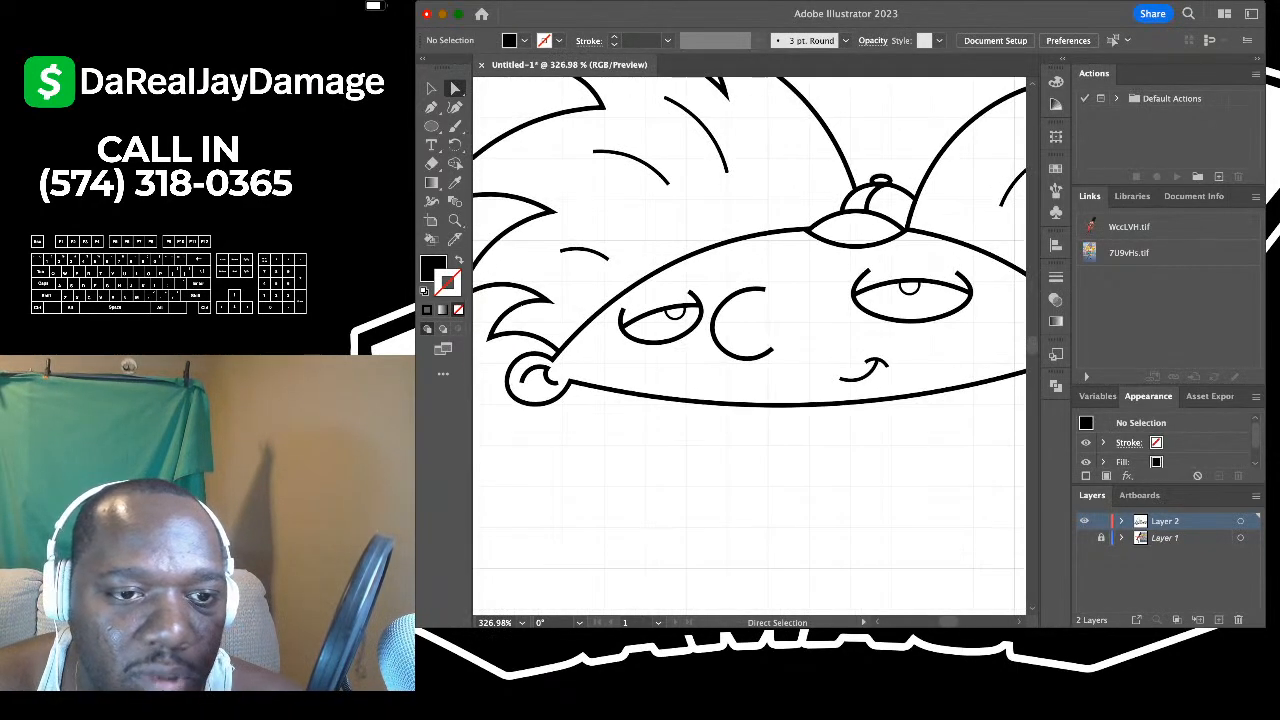
pyautogui.hscroll(-3, 732, 300)
pyautogui.scroll(-4, 732, 260)
pyautogui.scroll(5, 732, 260)
pyautogui.hscroll(-5, 732, 300)
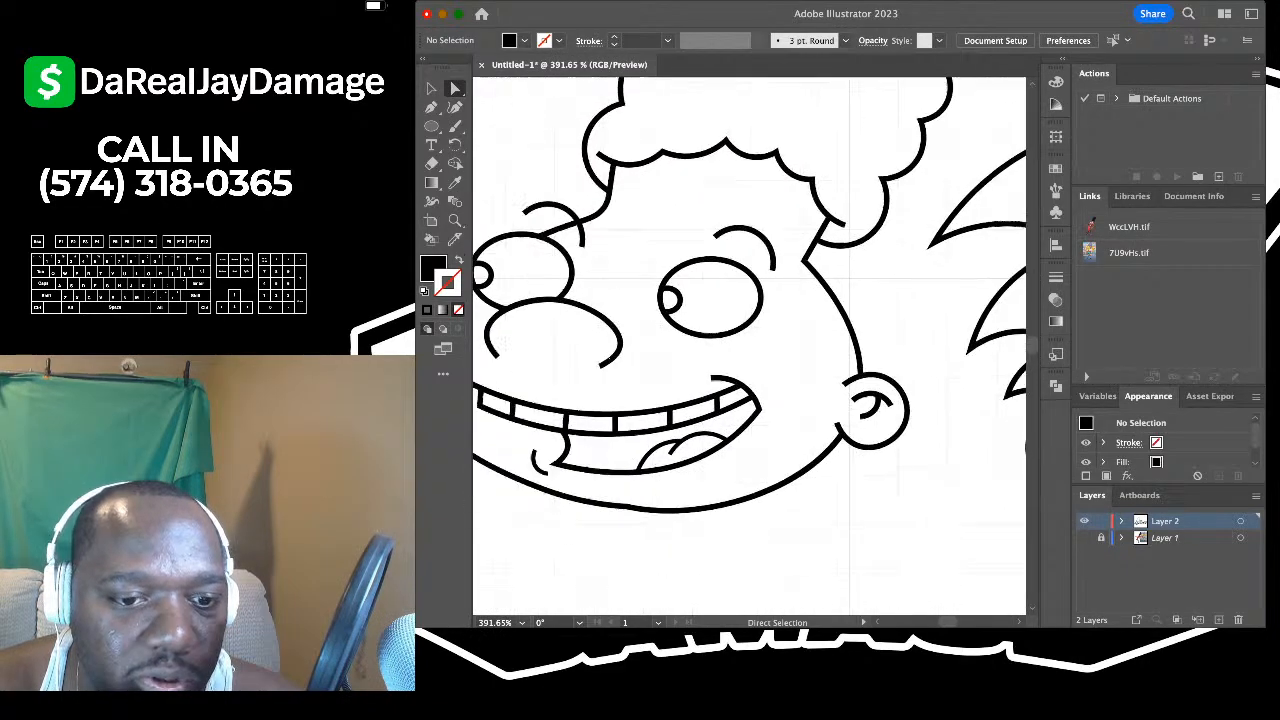
pyautogui.hscroll(-3, 700, 285)
pyautogui.scroll(3, 660, 285)
pyautogui.scroll(-4, 715, 275)
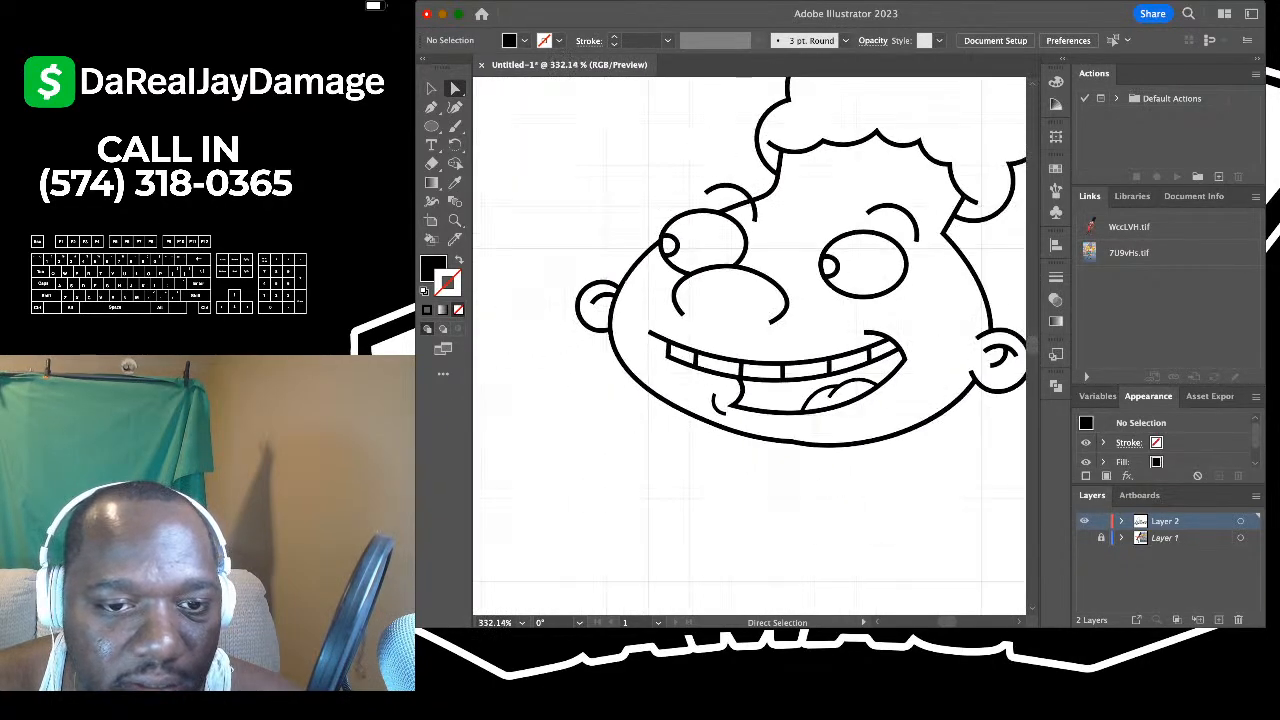
pyautogui.scroll(-4, 715, 300)
pyautogui.scroll(3, 715, 300)
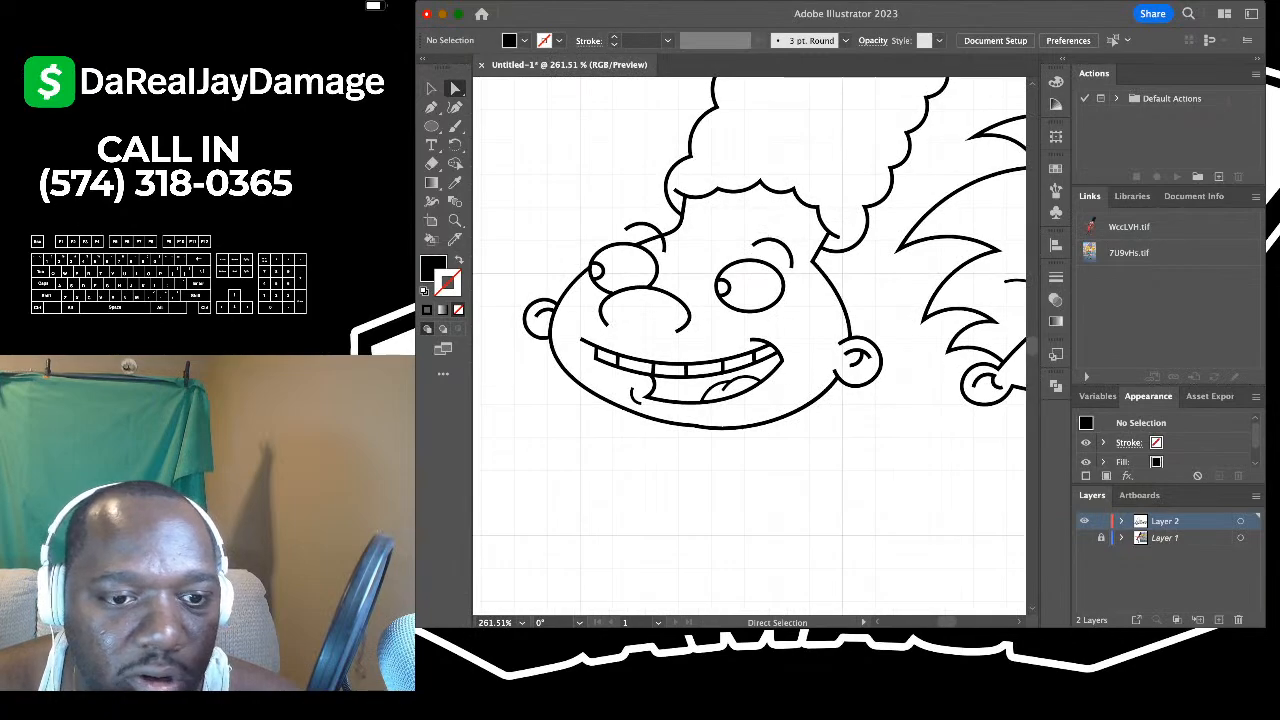
pyautogui.scroll(-4, 750, 345)
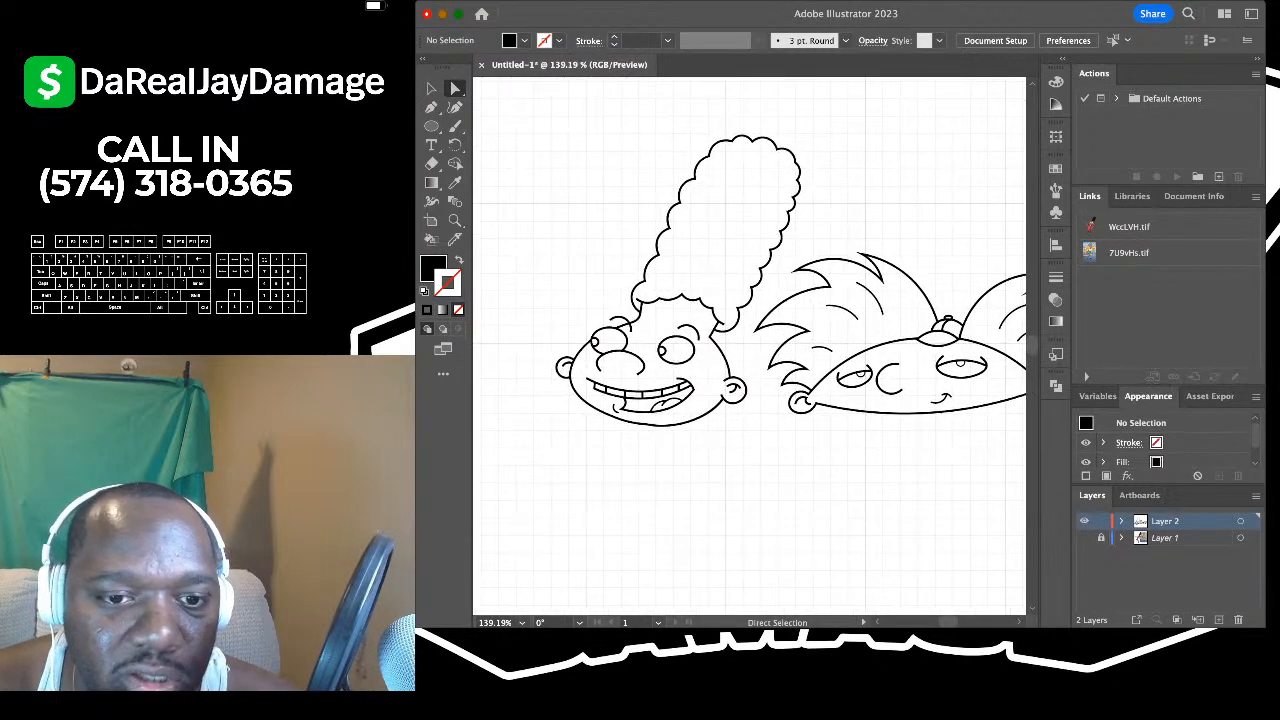
pyautogui.hscroll(2, 750, 345)
pyautogui.scroll(2, 750, 345)
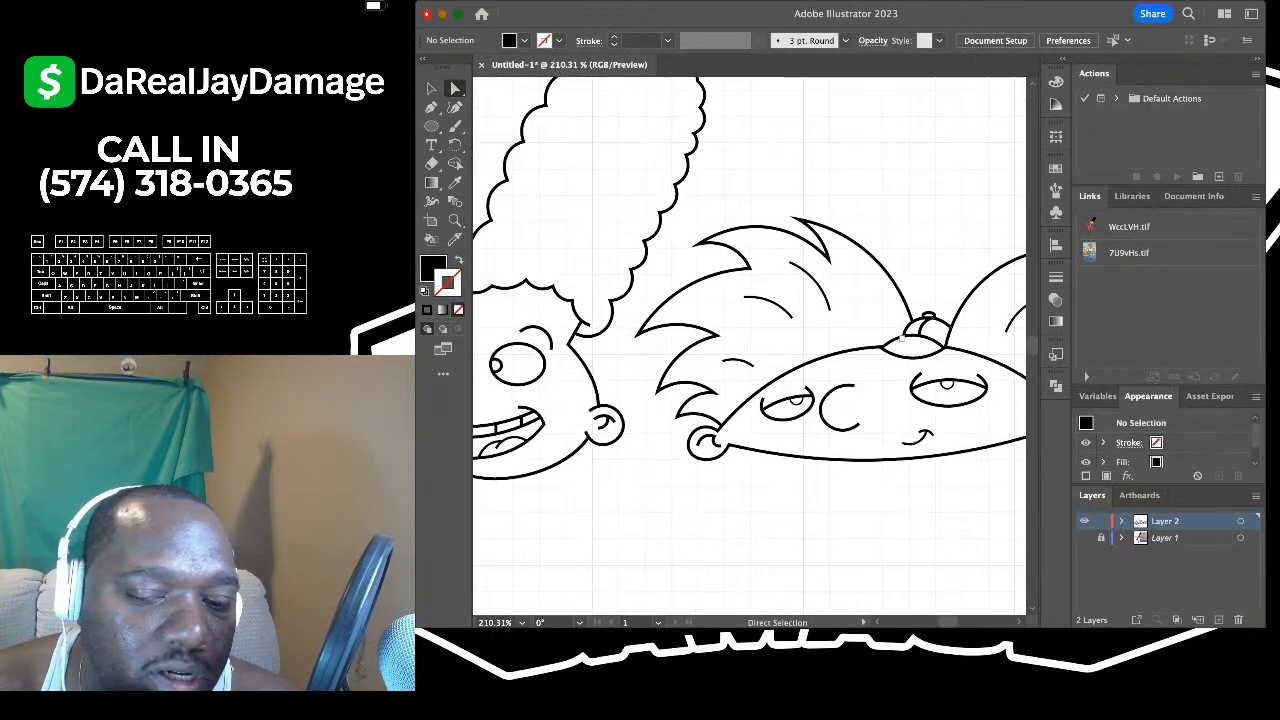
pyautogui.scroll(-3, 750, 345)
pyautogui.hscroll(2, 750, 345)
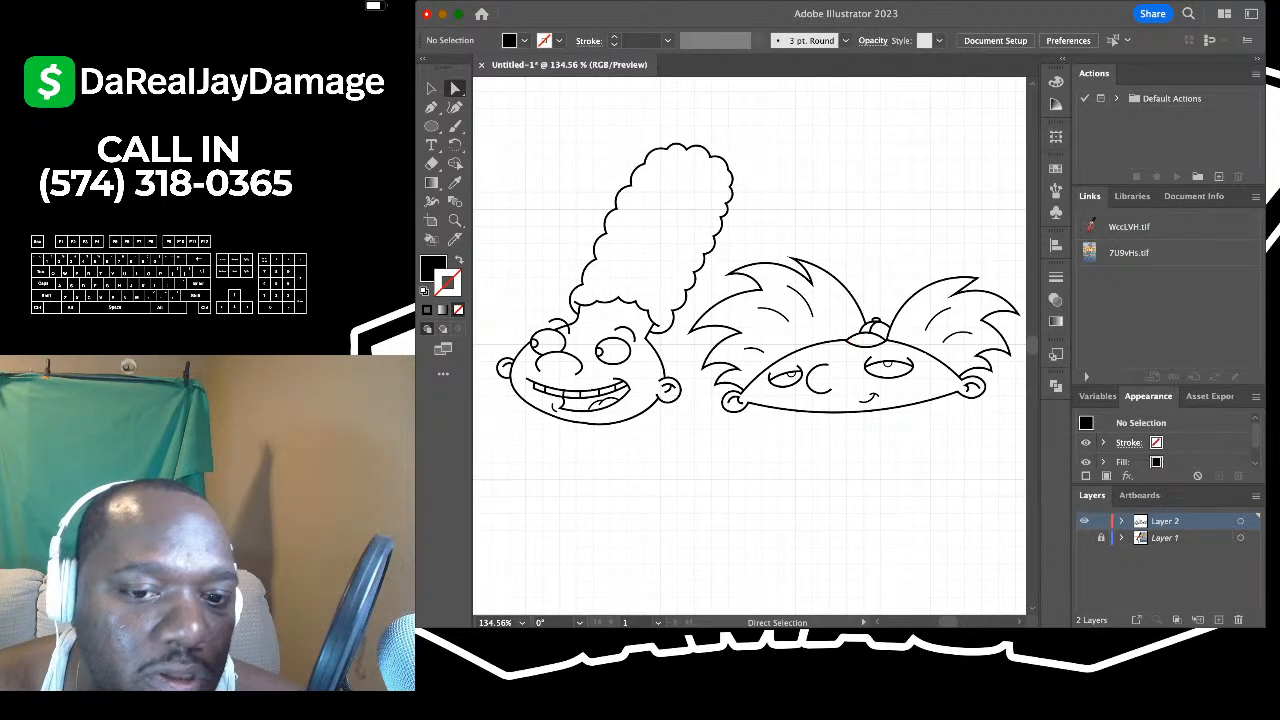
pyautogui.scroll(5, 766, 366)
pyautogui.scroll(-4, 766, 366)
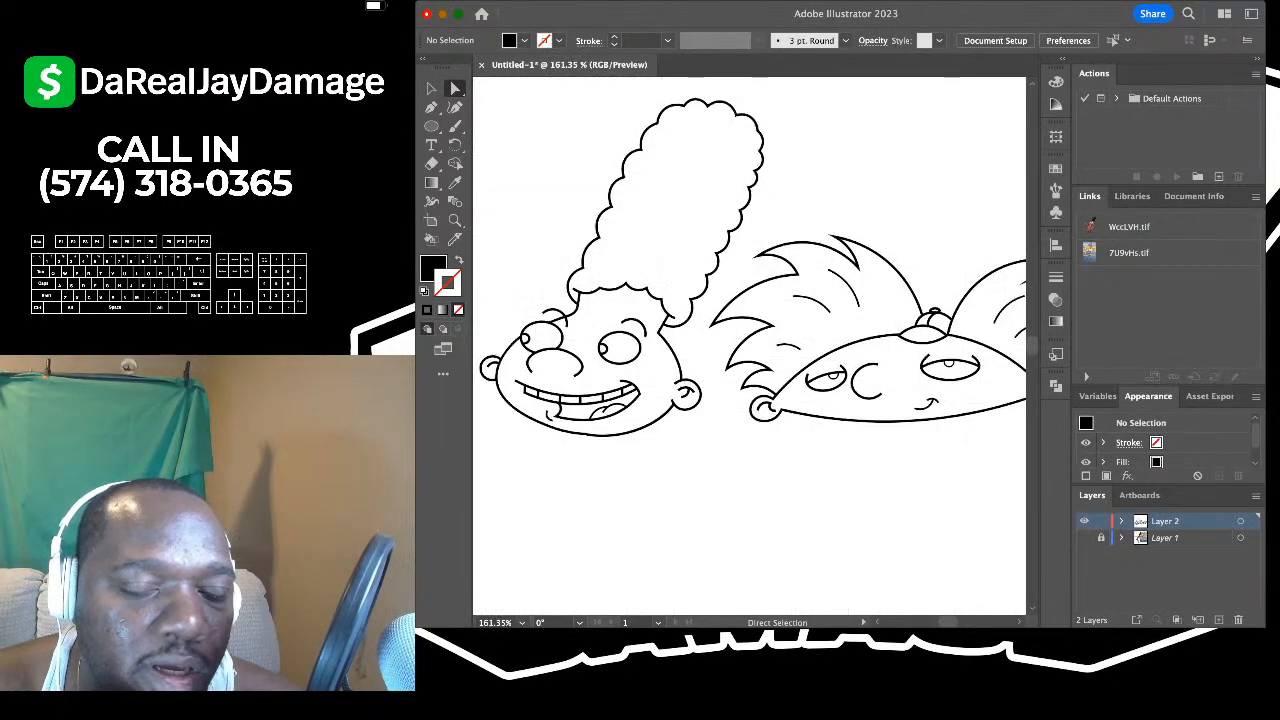
pyautogui.press('super+apostrophe')
pyautogui.scroll(-3, 766, 366)
pyautogui.scroll(3, 766, 366)
pyautogui.scroll(-2, 766, 366)
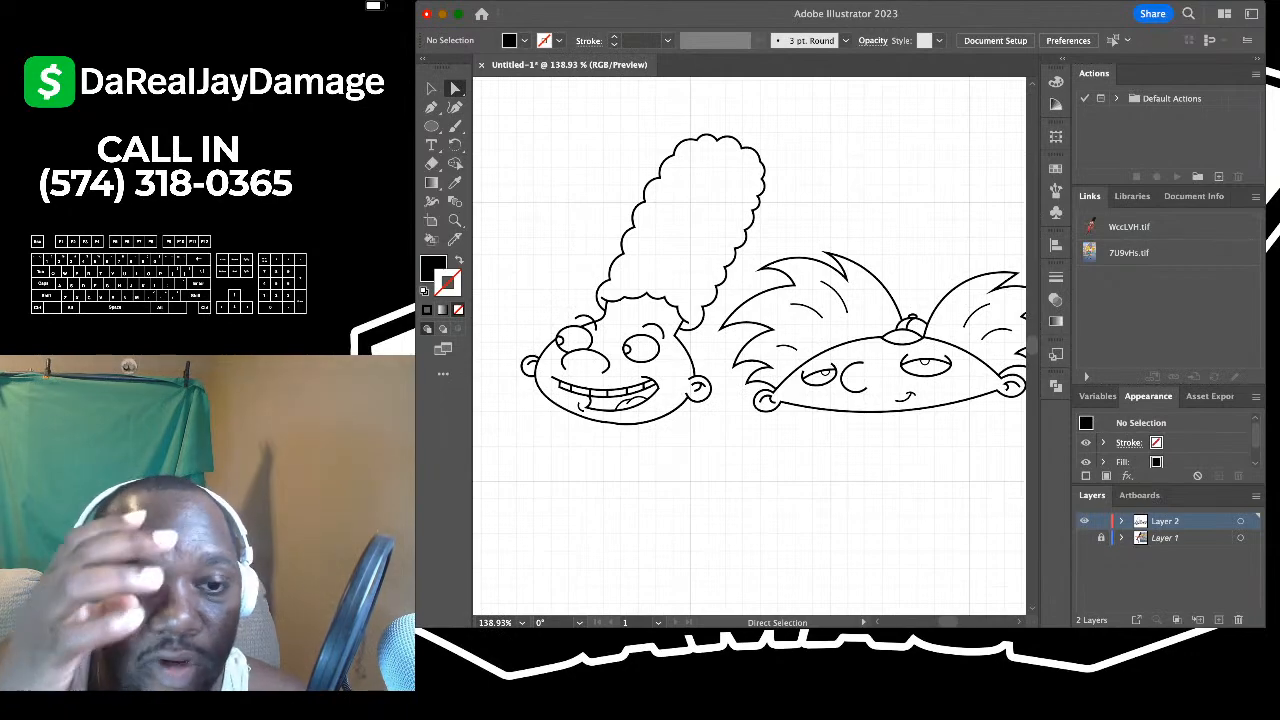
pyautogui.scroll(-2, 730, 355)
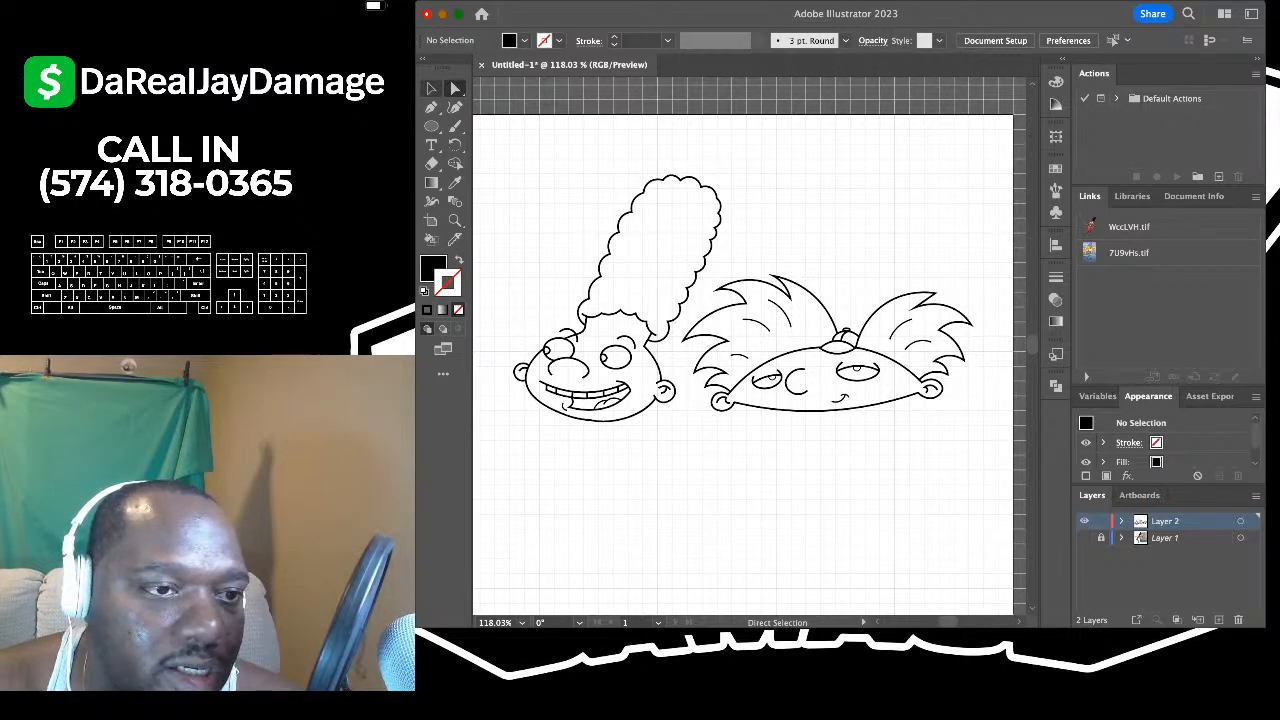
# - Select the complete linework of both heads, convert it into a Live Paint group, and clear the selection
pyautogui.press('v')
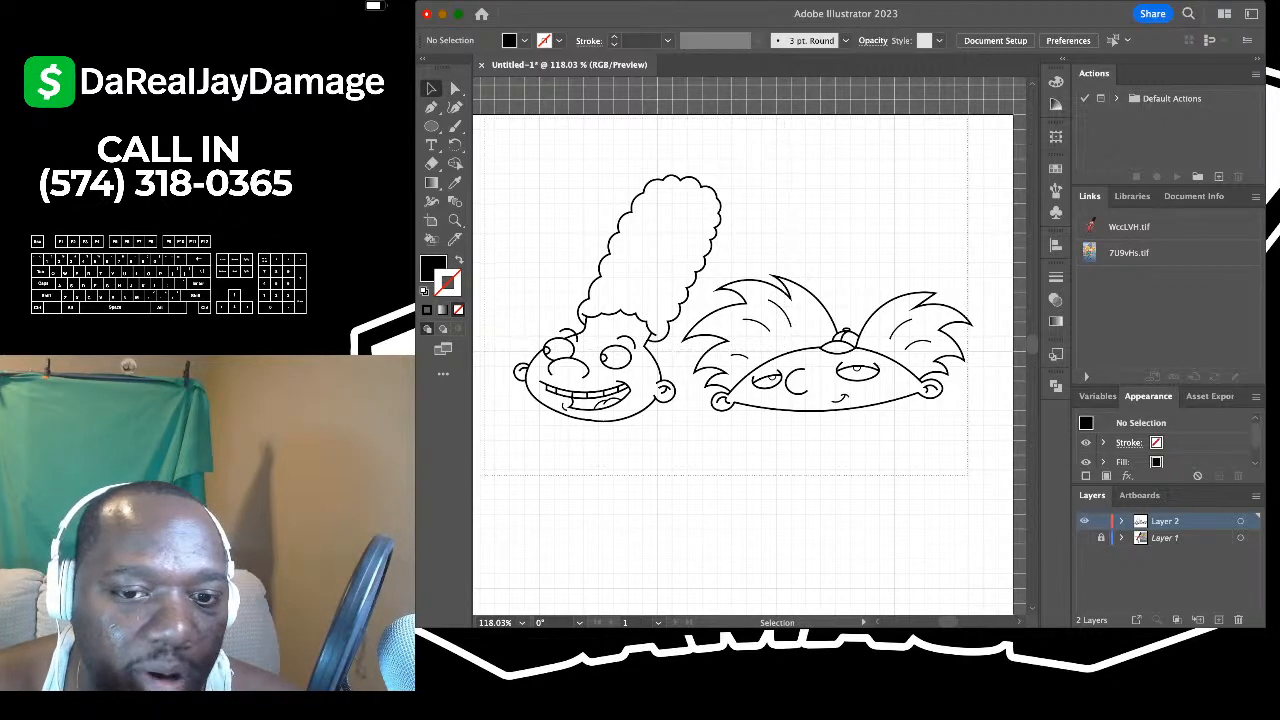
pyautogui.hscroll(3, 745, 346)
pyautogui.press('super+a')
pyautogui.press('super+0')
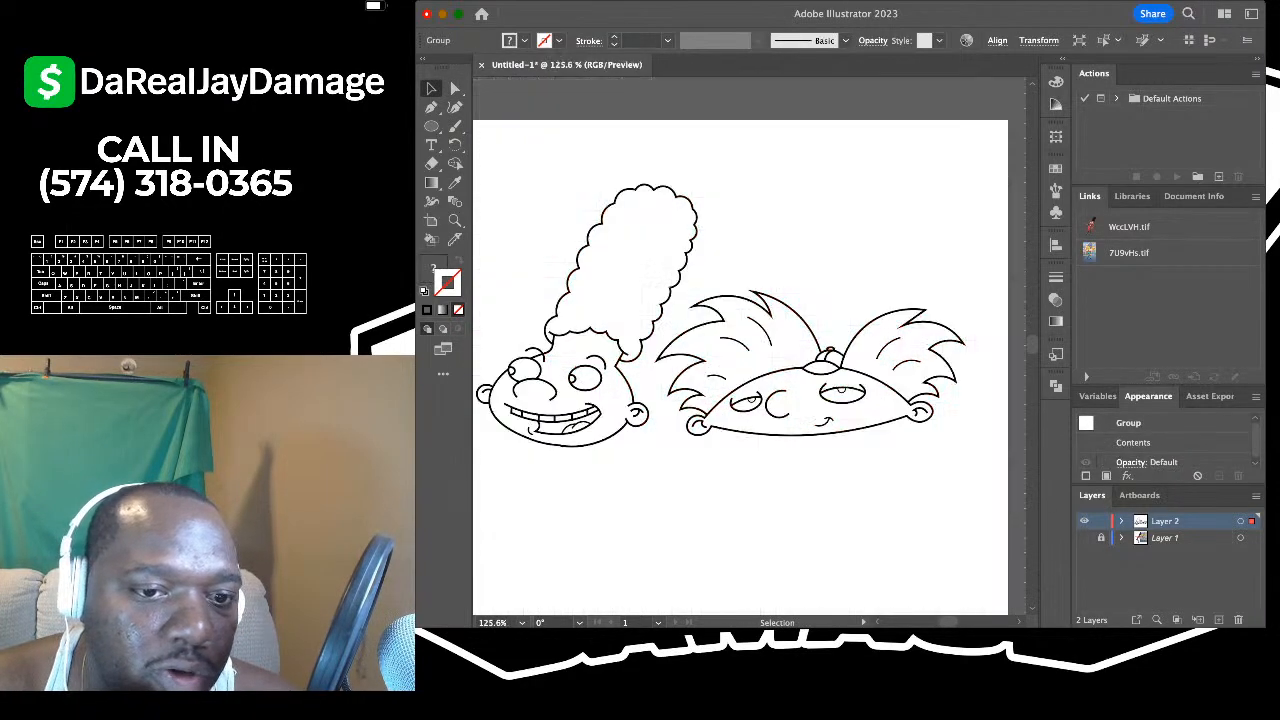
pyautogui.hscroll(-2, 749, 380)
pyautogui.scroll(-3, 749, 380)
pyautogui.hscroll(1, 749, 380)
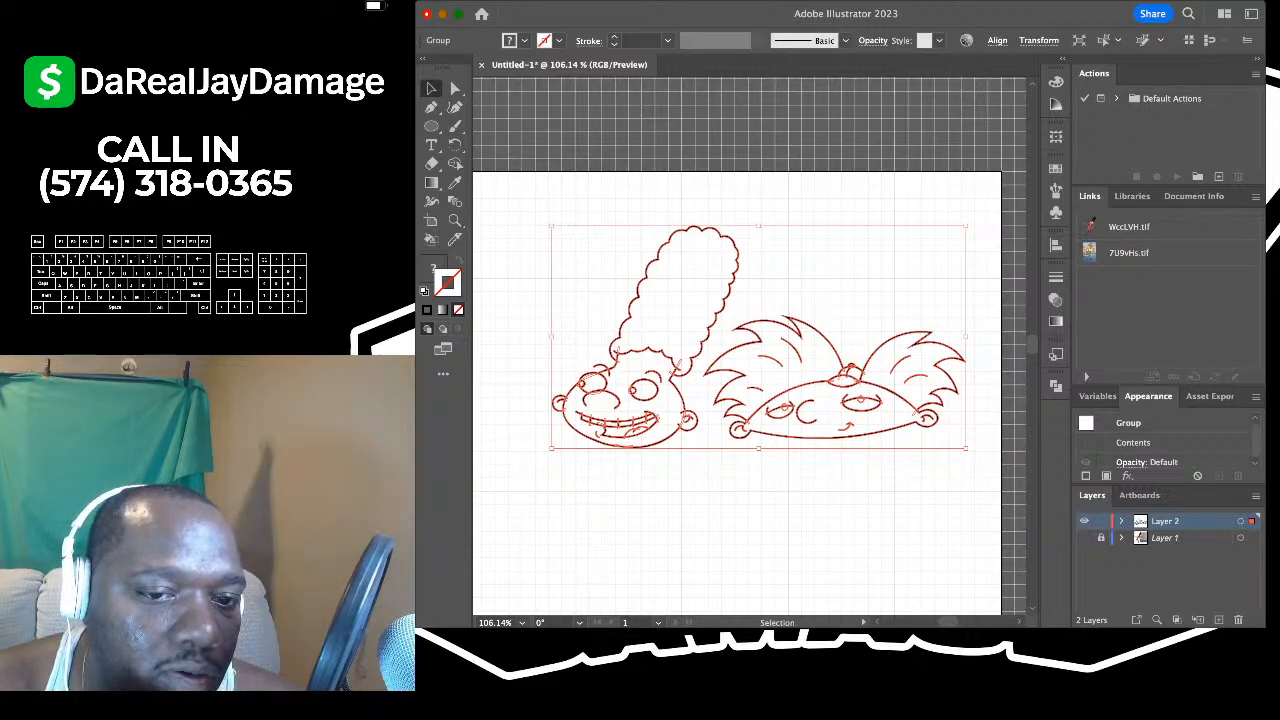
pyautogui.press('super+alt+x')
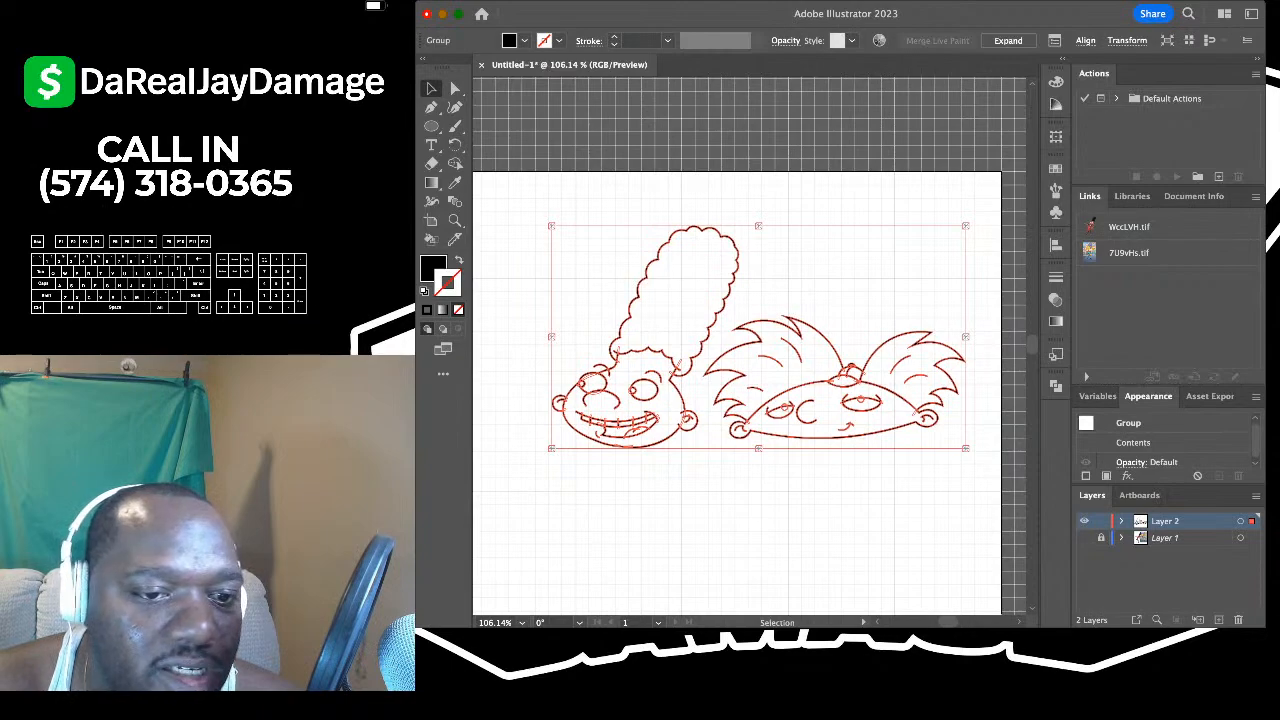
pyautogui.press('super+shift+a')
# - Fill the first character's tall hair with black using the Live Paint Bucket
pyautogui.press('k')
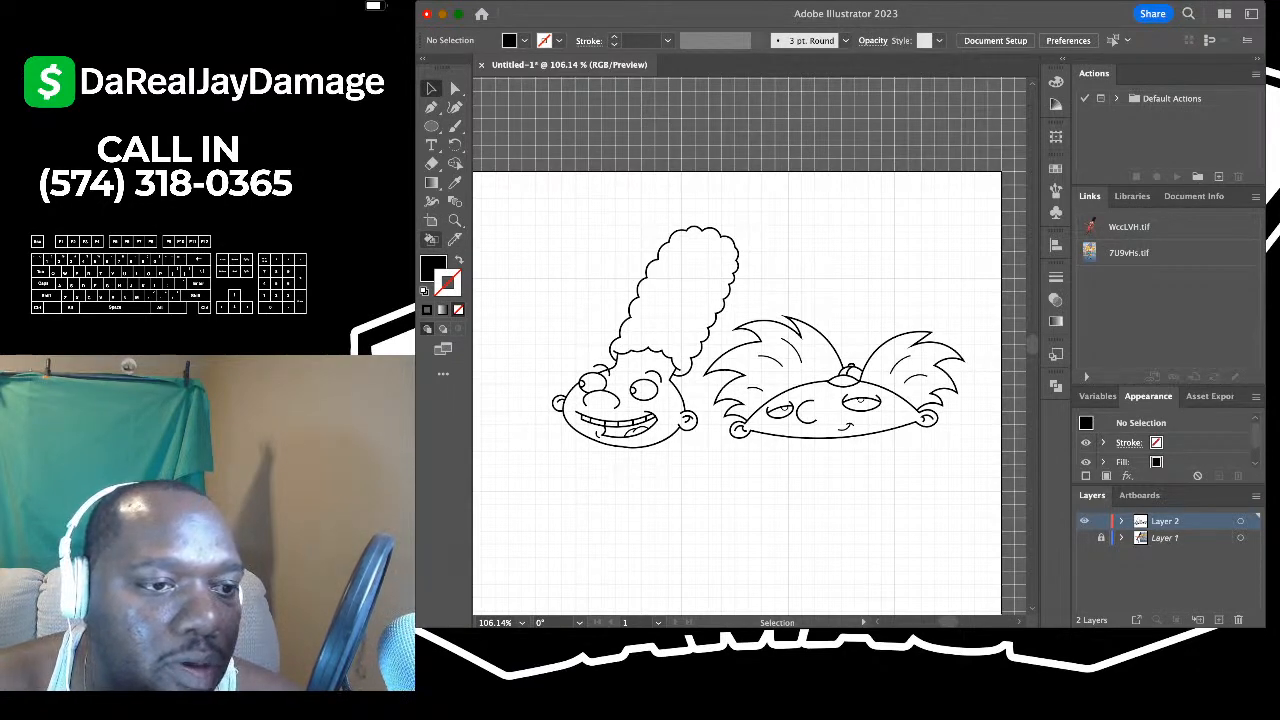
pyautogui.press('k')
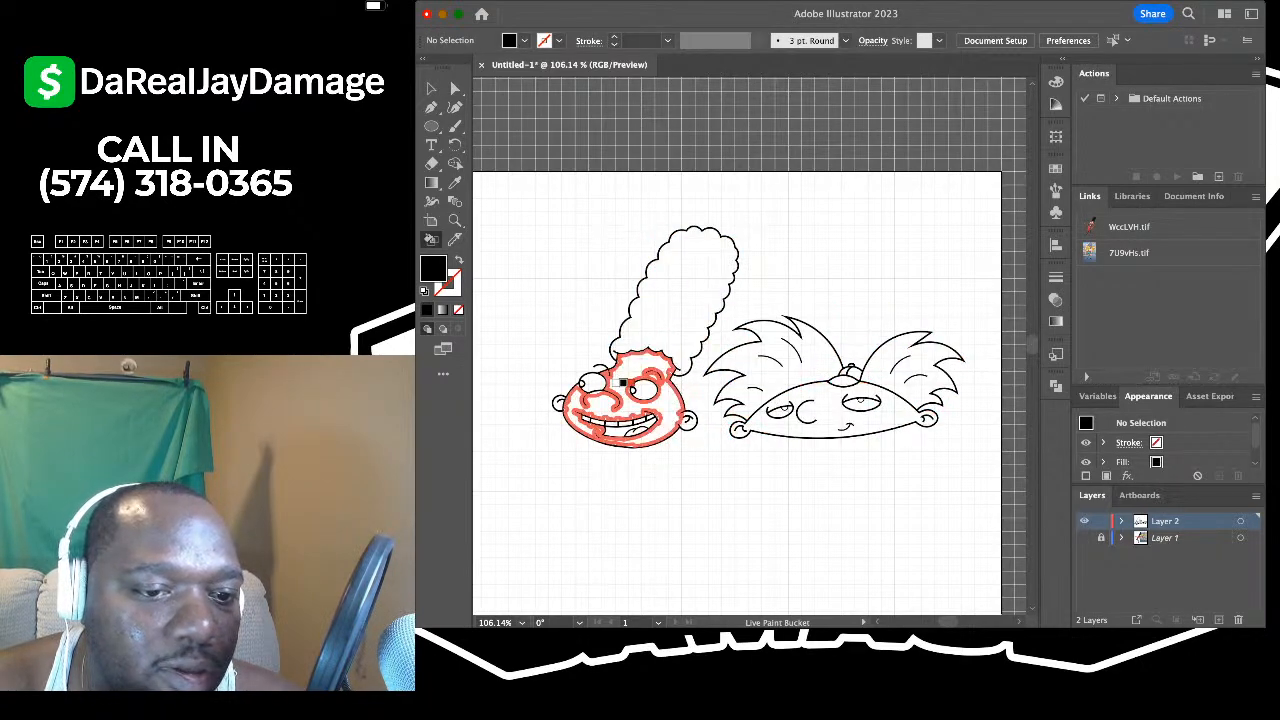
pyautogui.scroll(3, 600, 390)
pyautogui.scroll(5, 680, 310)
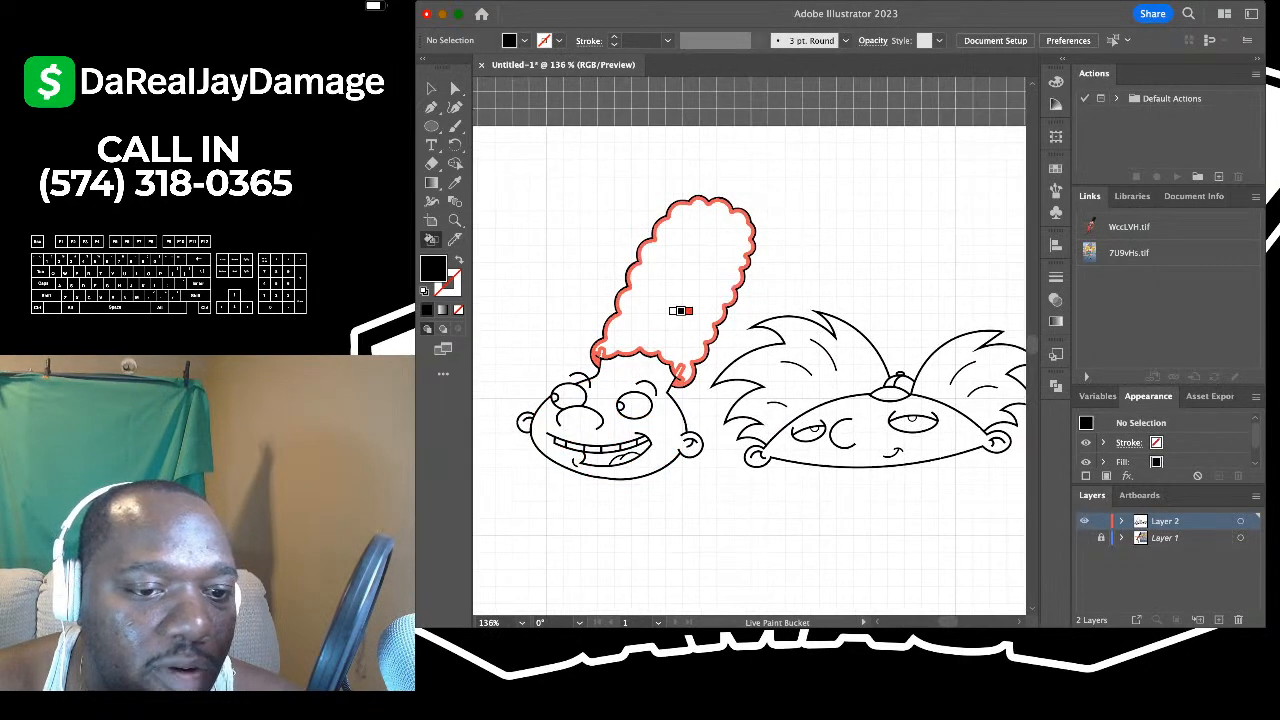
pyautogui.hscroll(-2, 620, 315)
pyautogui.scroll(-1, 620, 315)
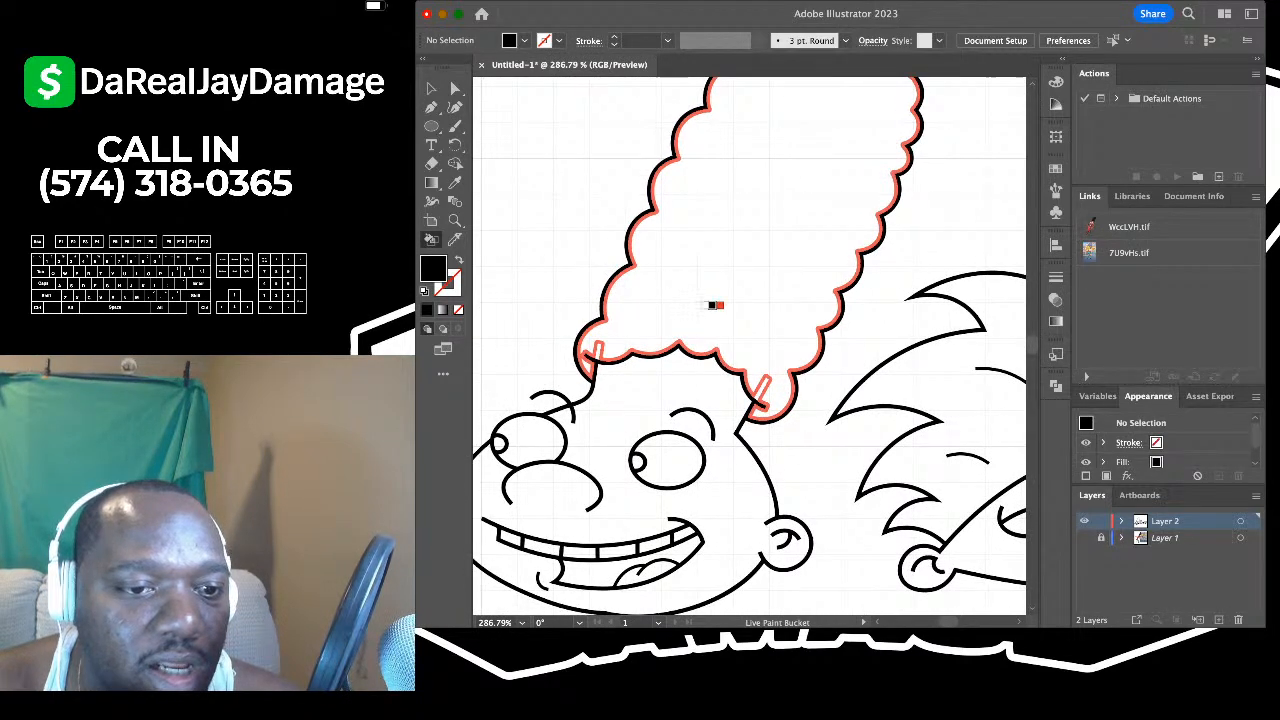
pyautogui.click(712, 300)
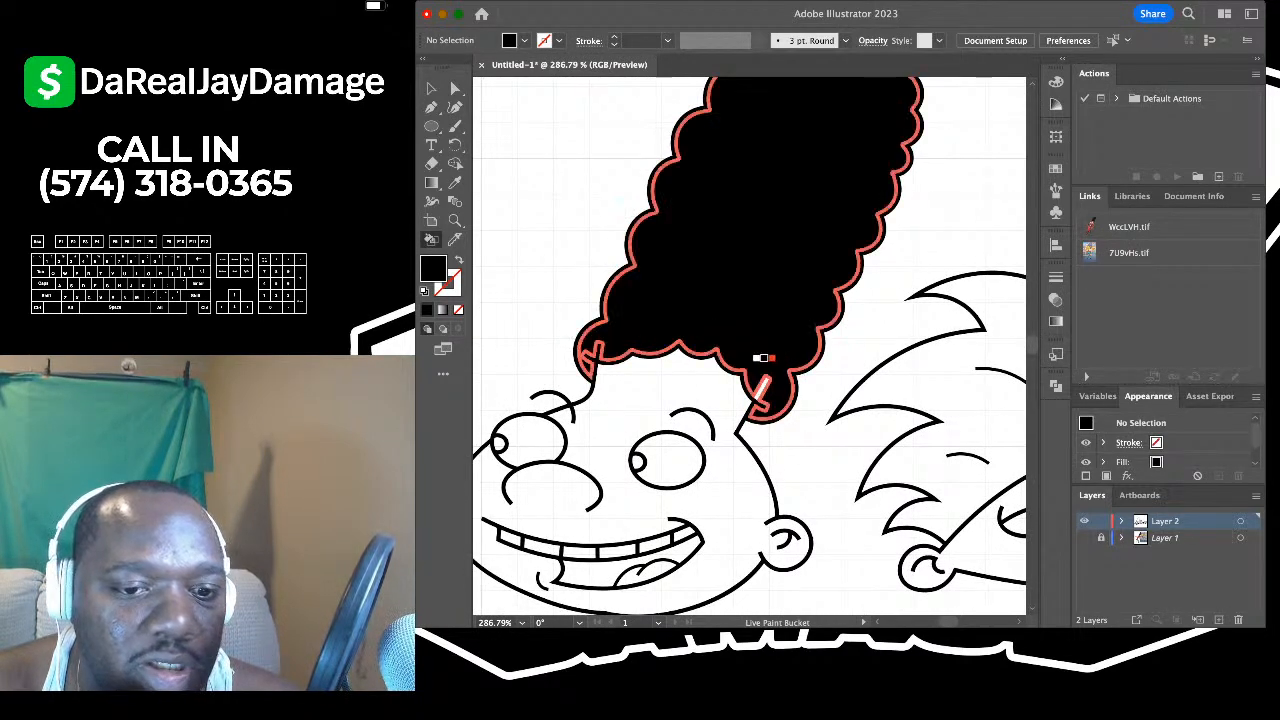
# - Fill the first character's pupils and the open mouth areas around the tongue with black
pyautogui.scroll(4, 757, 373)
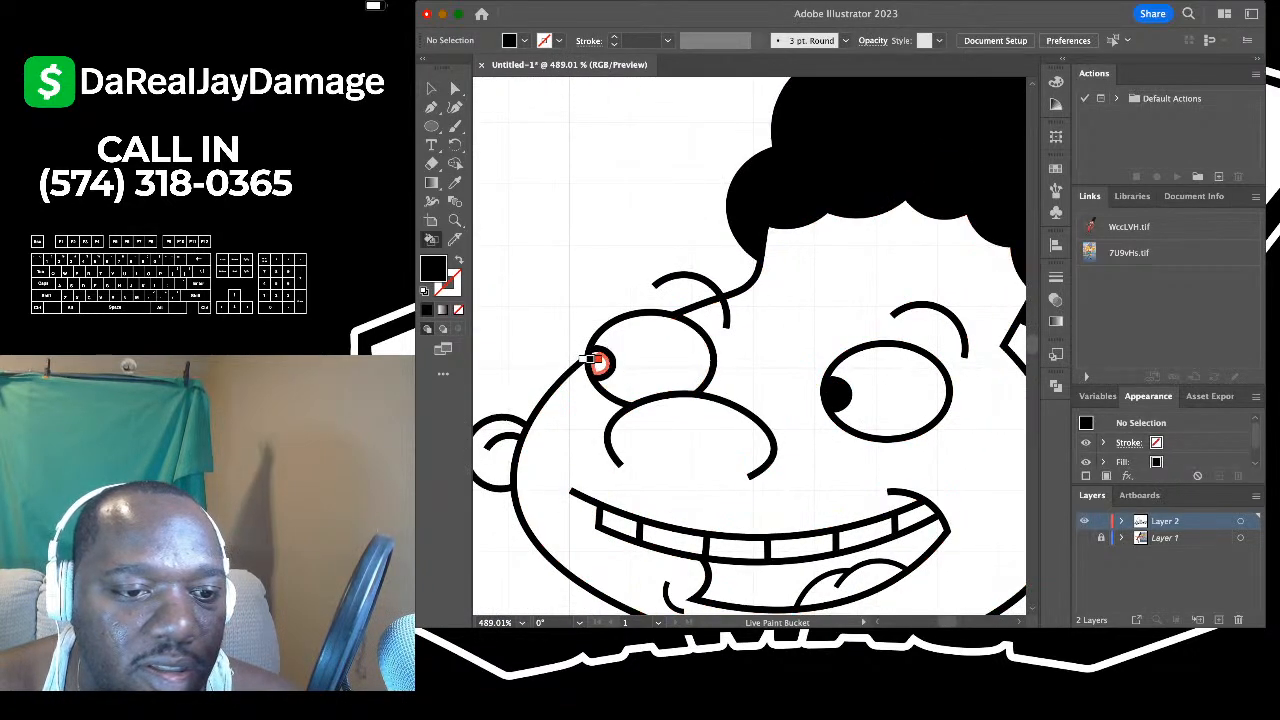
pyautogui.scroll(-3, 714, 414)
pyautogui.click(746, 455)
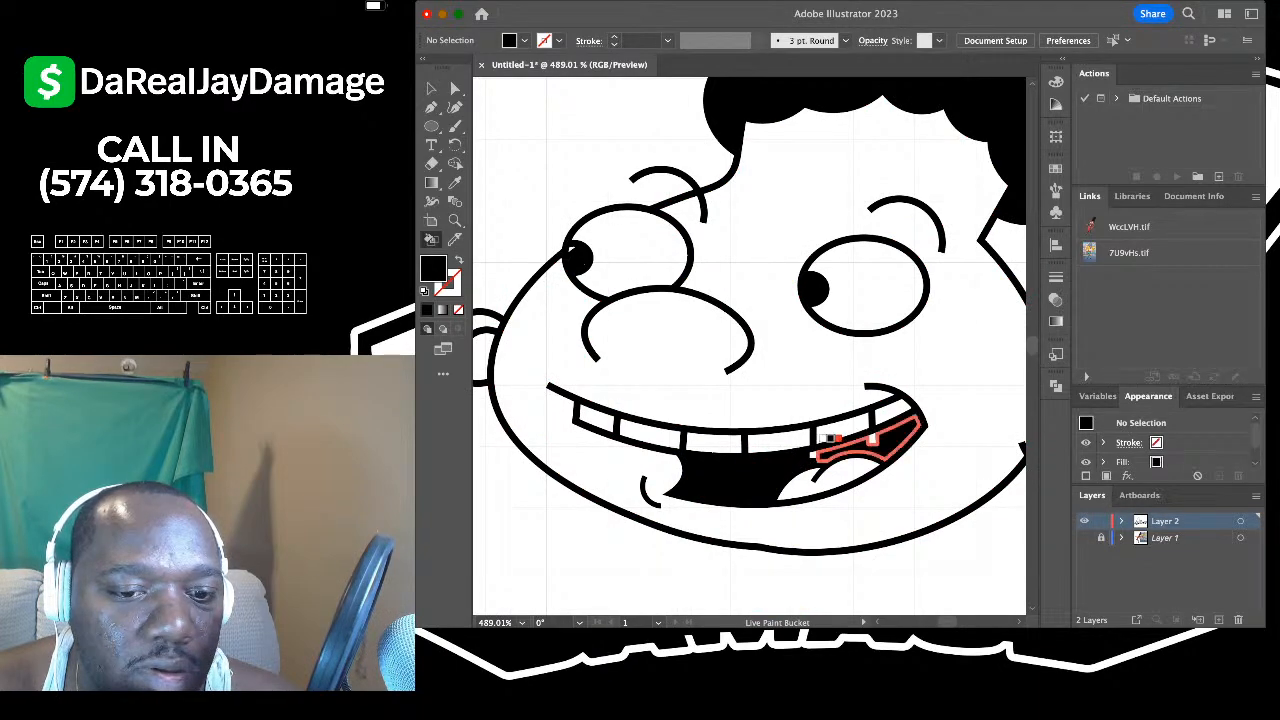
pyautogui.scroll(-6, 866, 428)
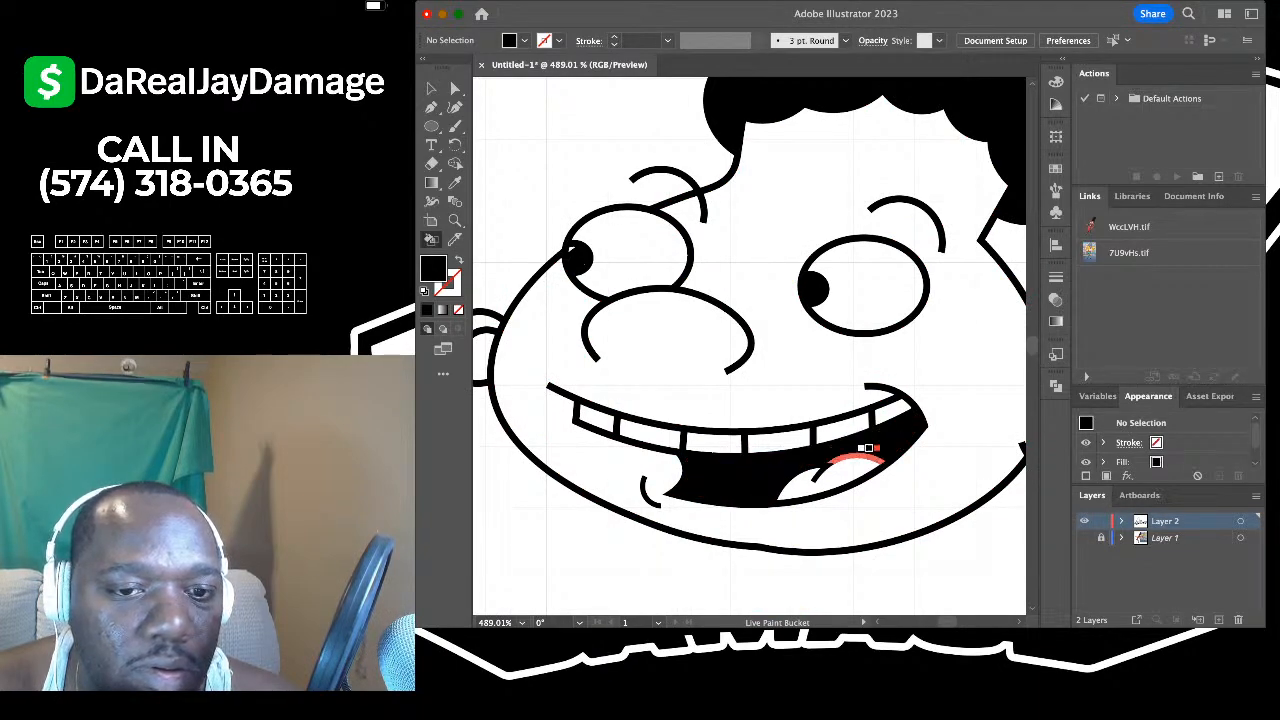
# - Fill both of the second character's pupils with black
pyautogui.scroll(6, 893, 453)
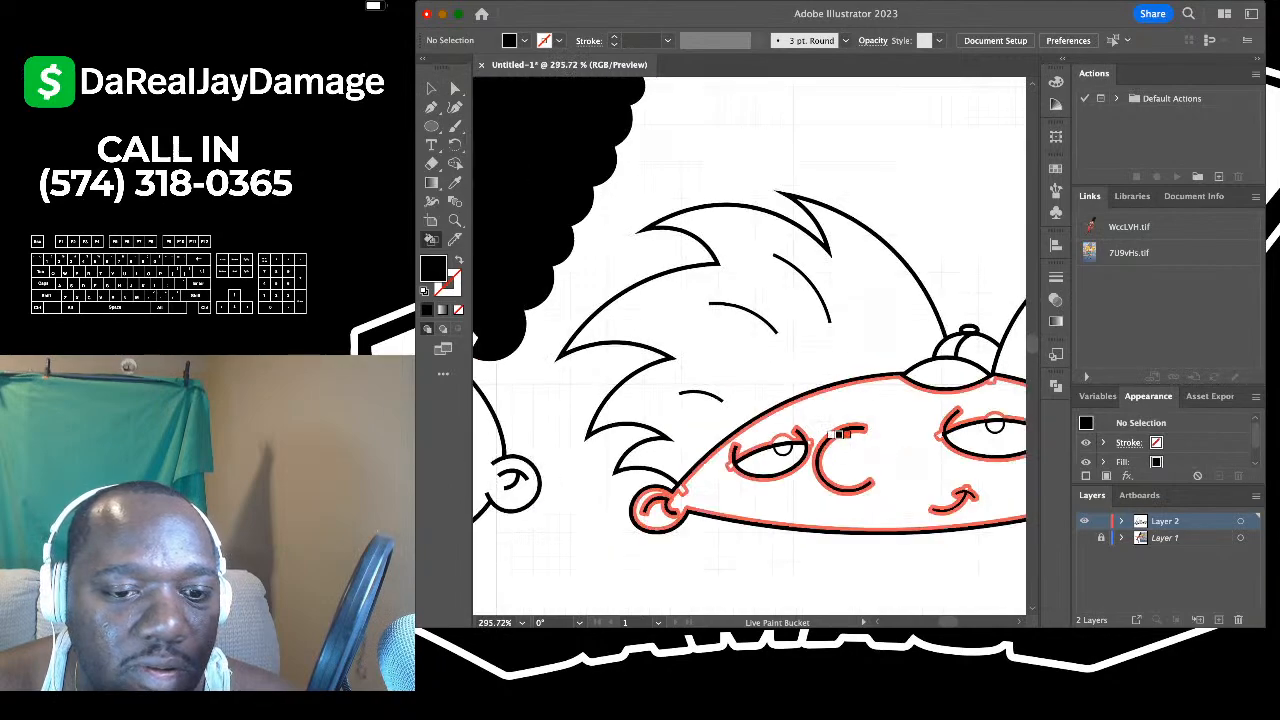
pyautogui.click(778, 464)
pyautogui.scroll(-3, 778, 464)
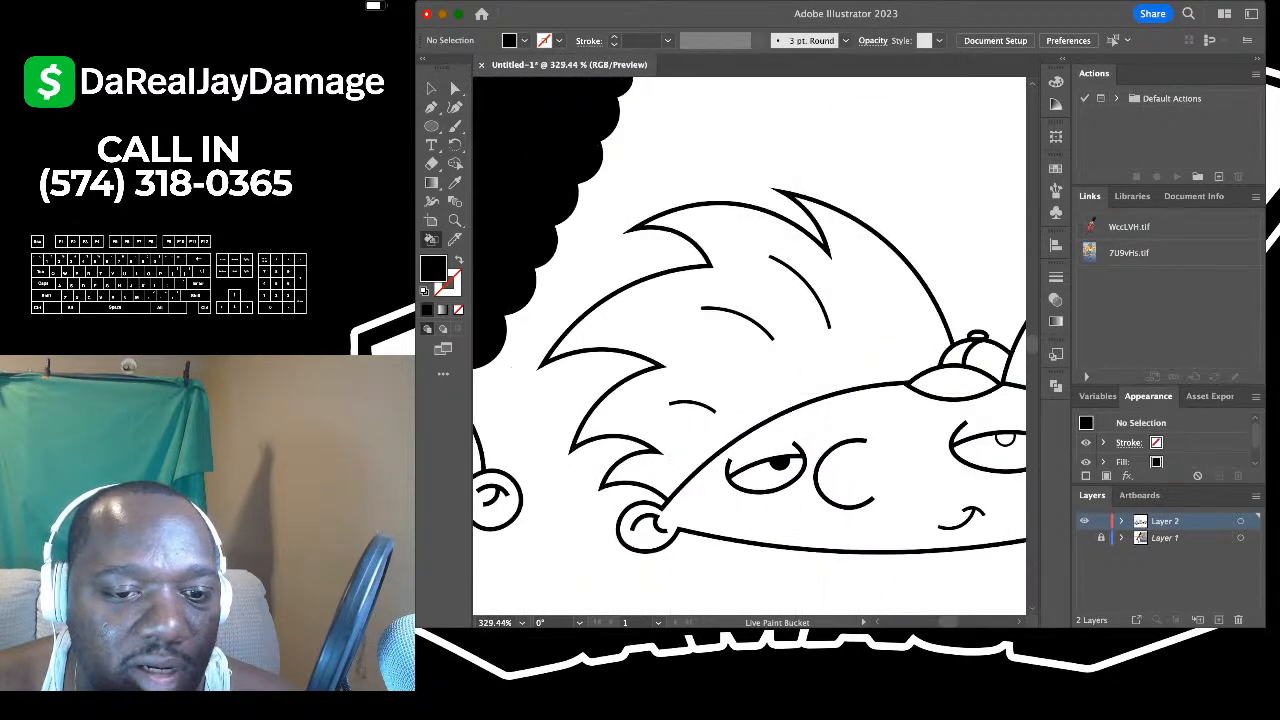
pyautogui.moveTo(778, 464); pyautogui.dragTo(648, 466)
pyautogui.scroll(3, 883, 480)
pyautogui.click(848, 411)
pyautogui.scroll(-5, 848, 411)
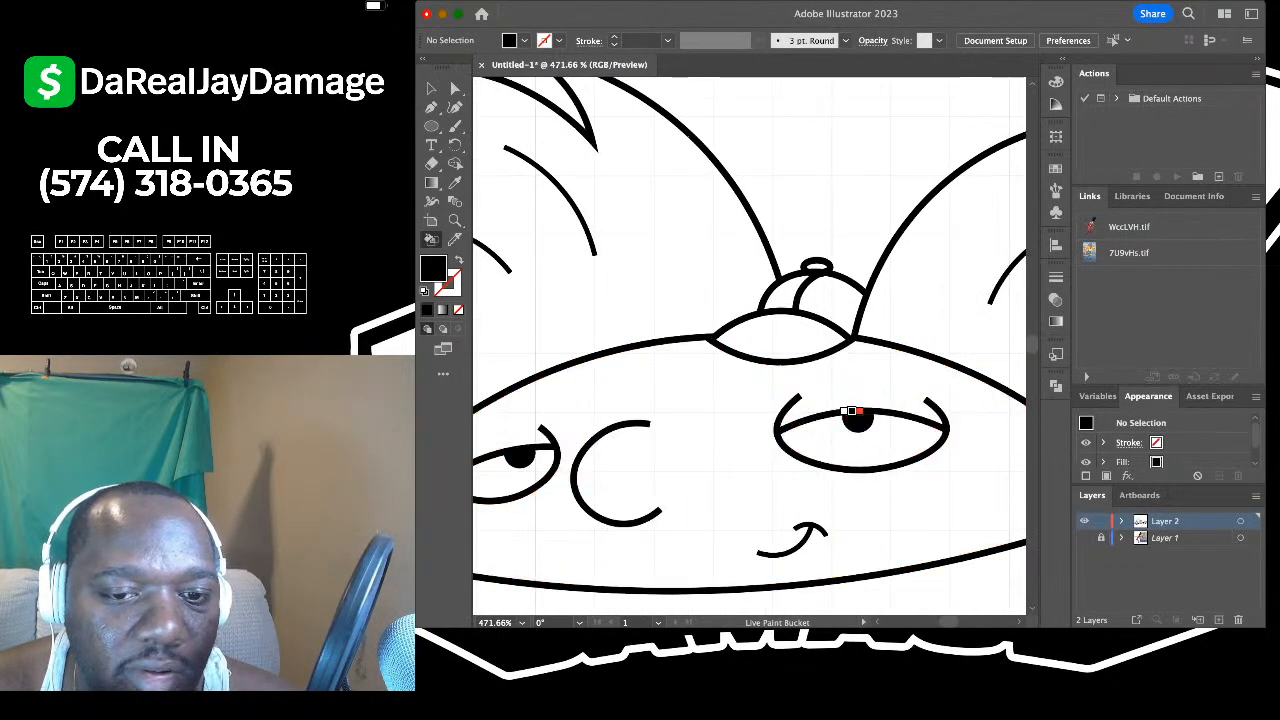
pyautogui.scroll(-2, 851, 411)
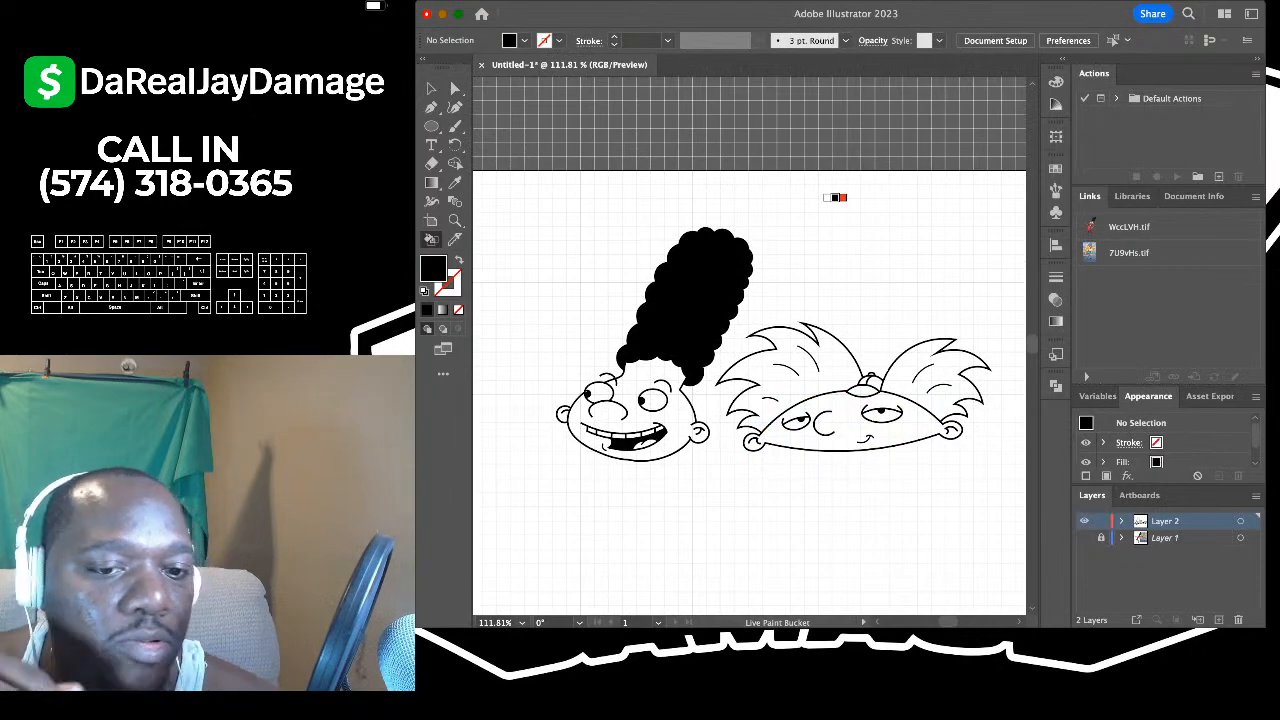
# - Show Layer 1, sample the light yellow of the second character's hair, and fill both hair tufts with it
pyautogui.click(431, 88)
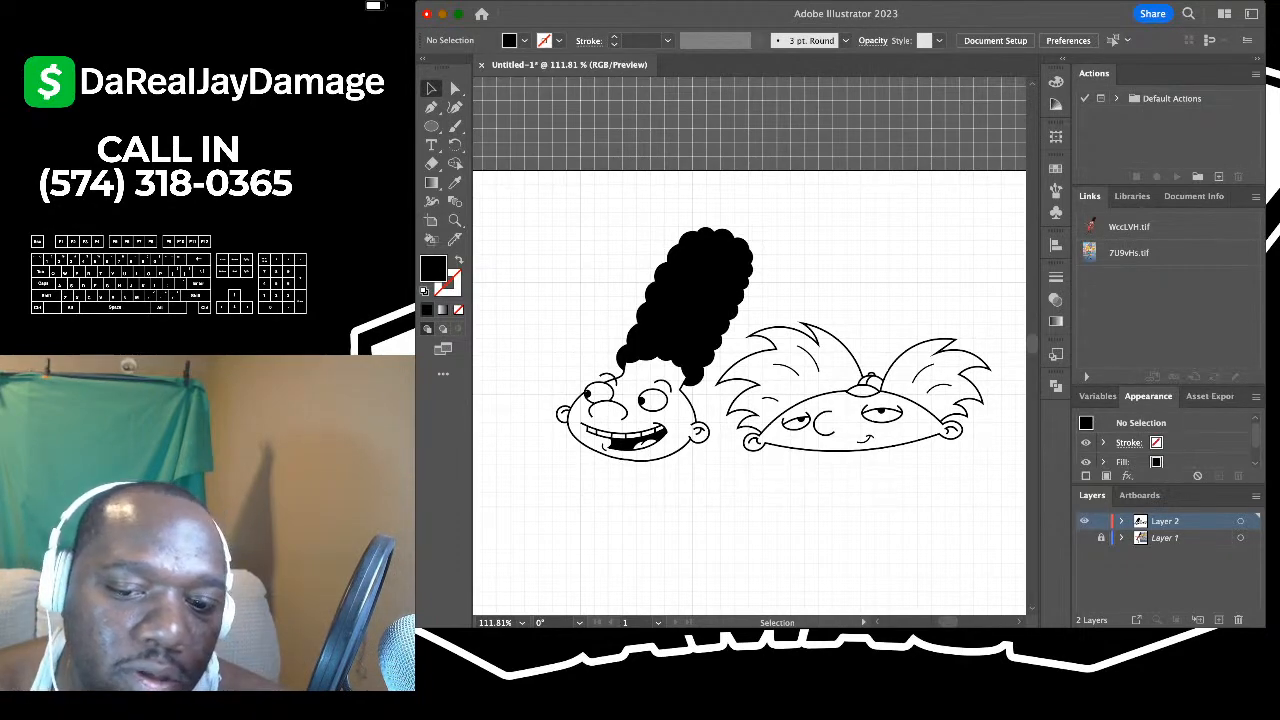
pyautogui.click(1084, 538)
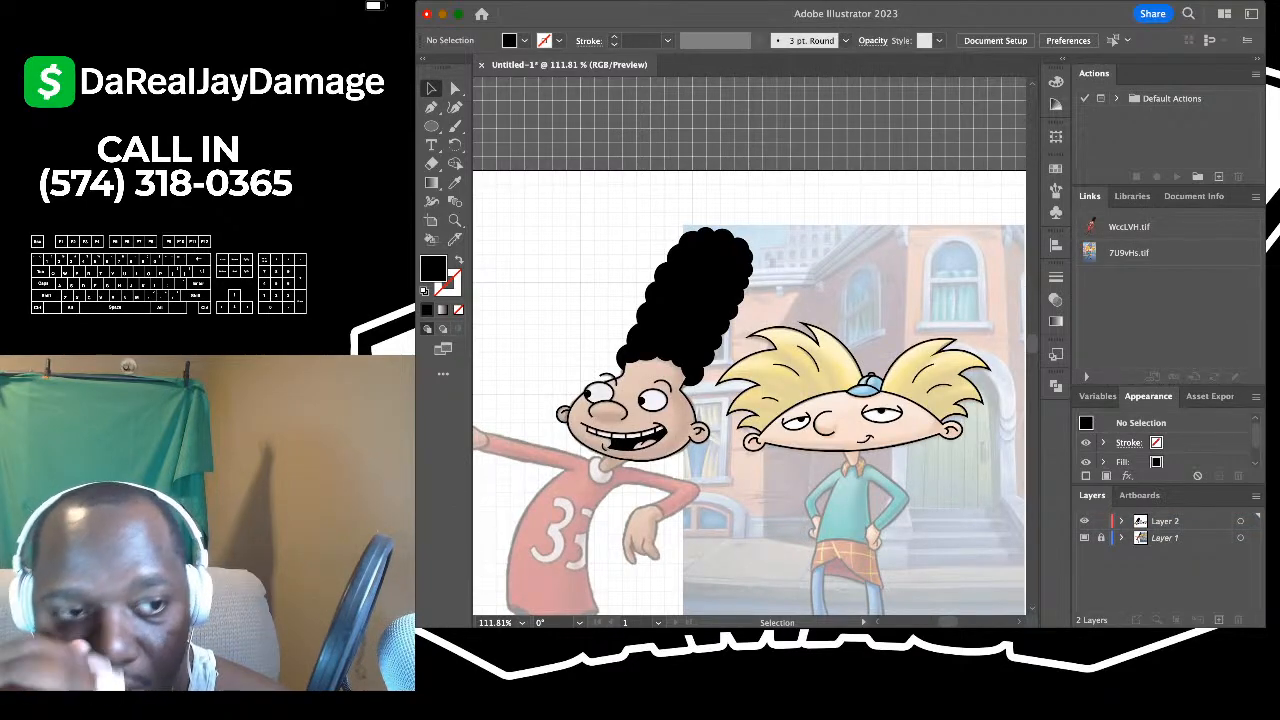
pyautogui.press('i')
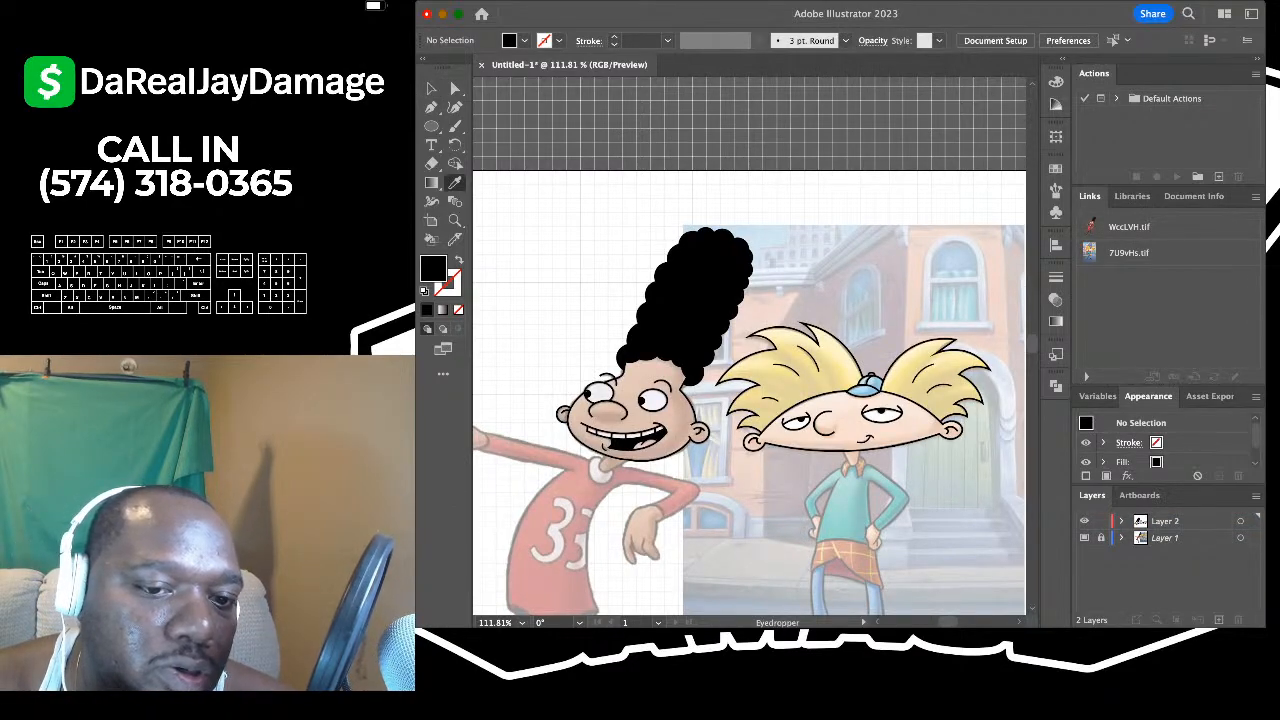
pyautogui.click(798, 366)
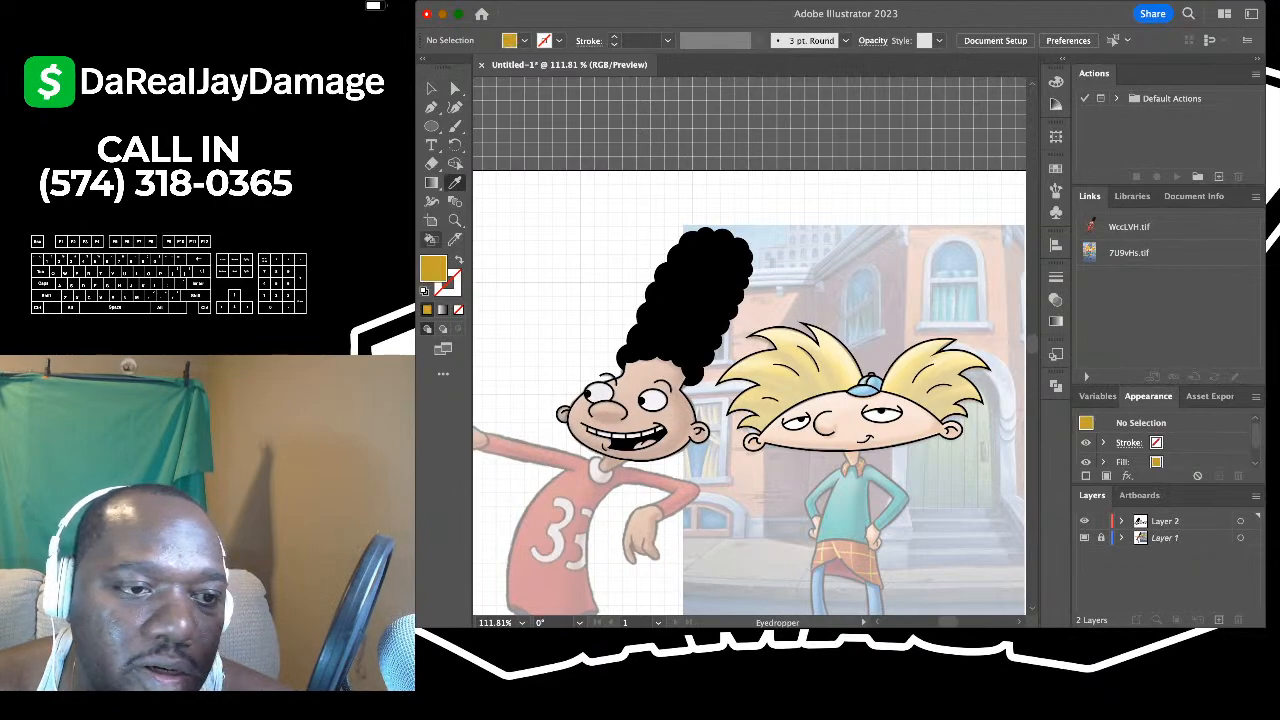
pyautogui.click(800, 372)
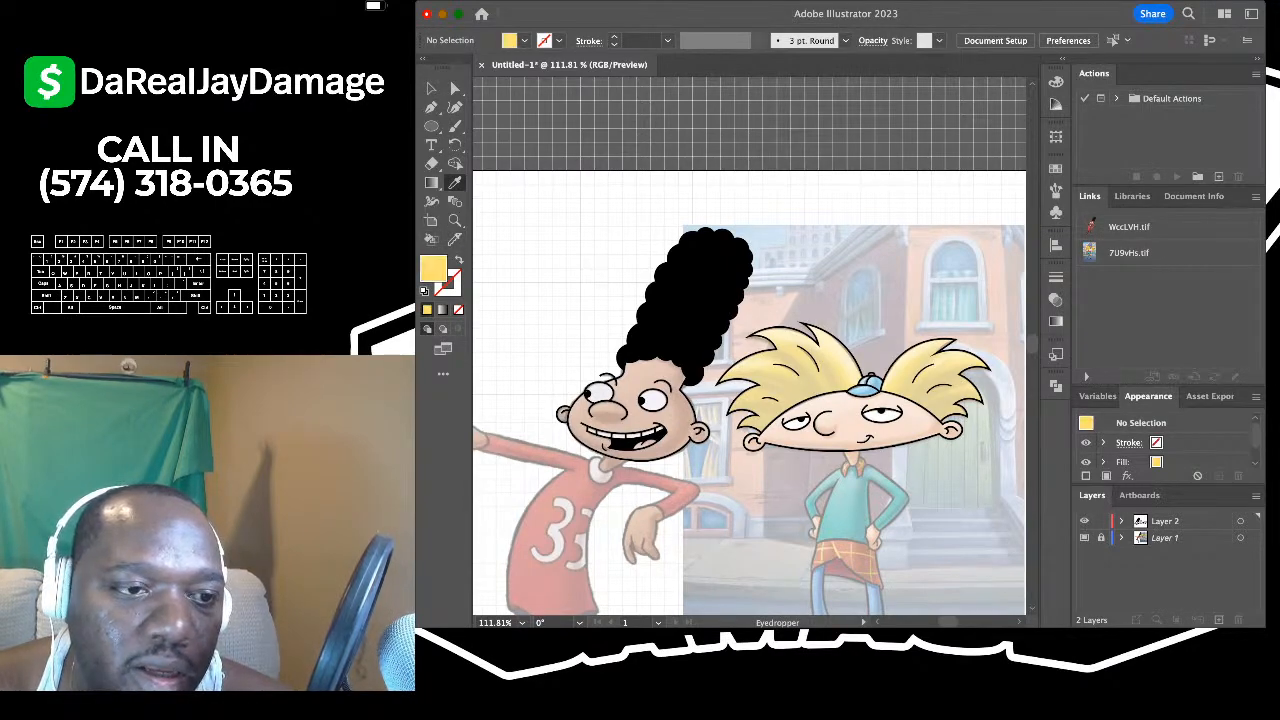
pyautogui.click(432, 240)
pyautogui.click(812, 352)
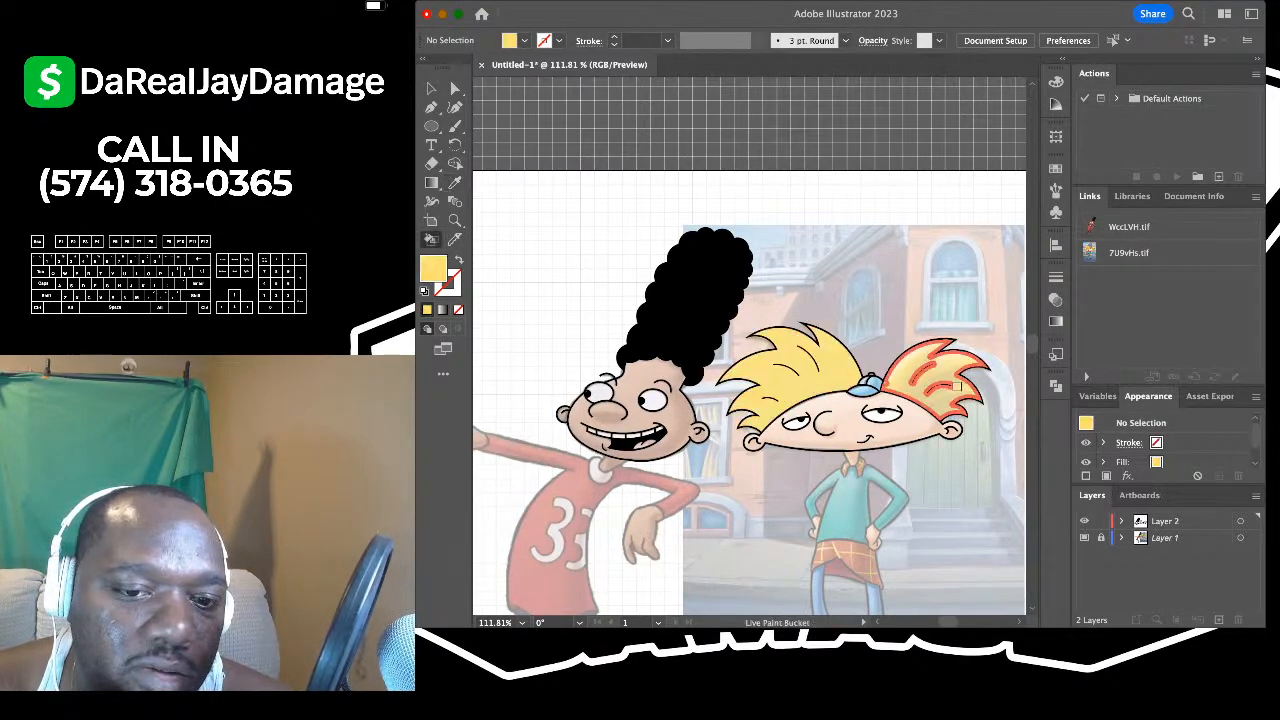
# - Sample the second character's skin tone from the reference, fill the face and ears with it, and hide Layer 1
pyautogui.click(455, 183)
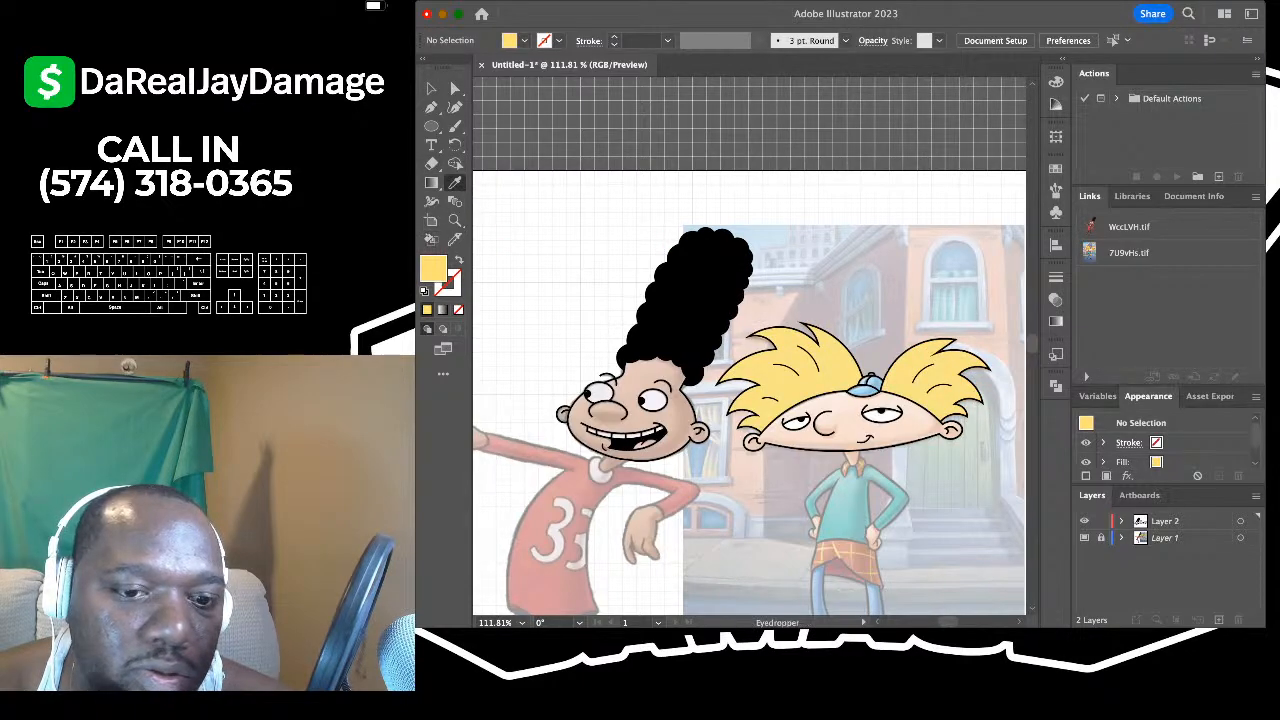
pyautogui.click(855, 418)
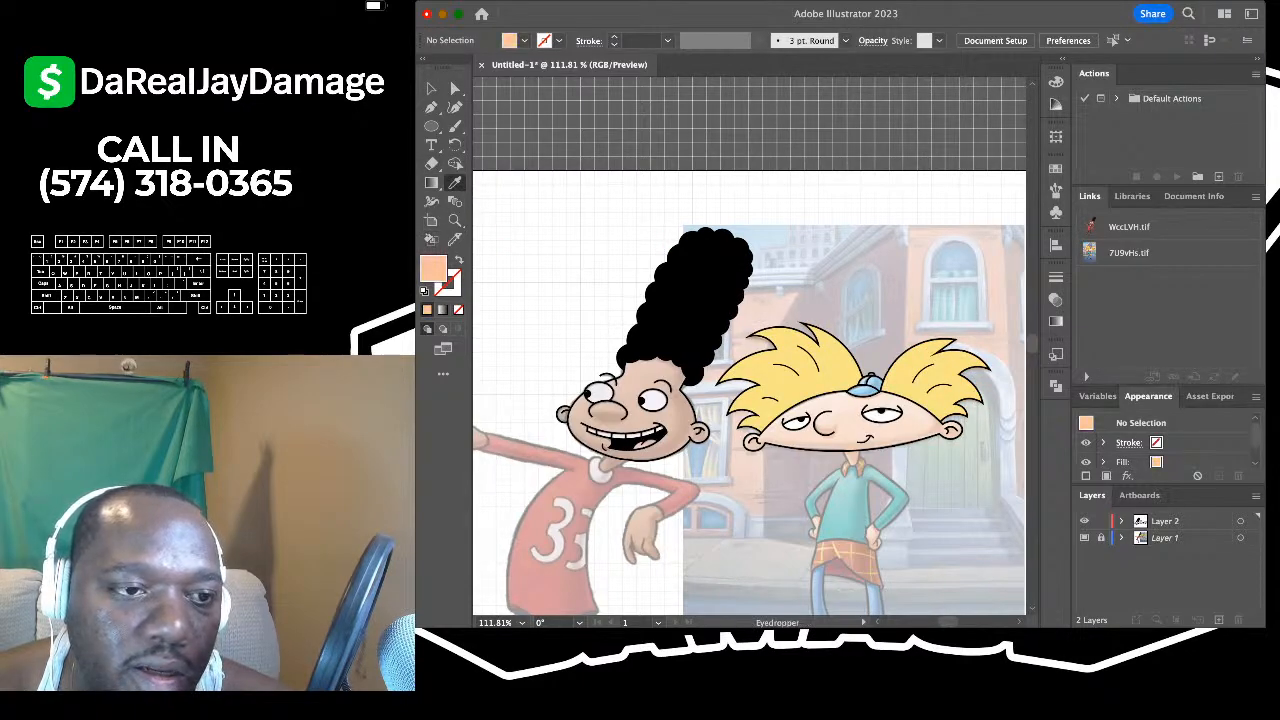
pyautogui.press('k')
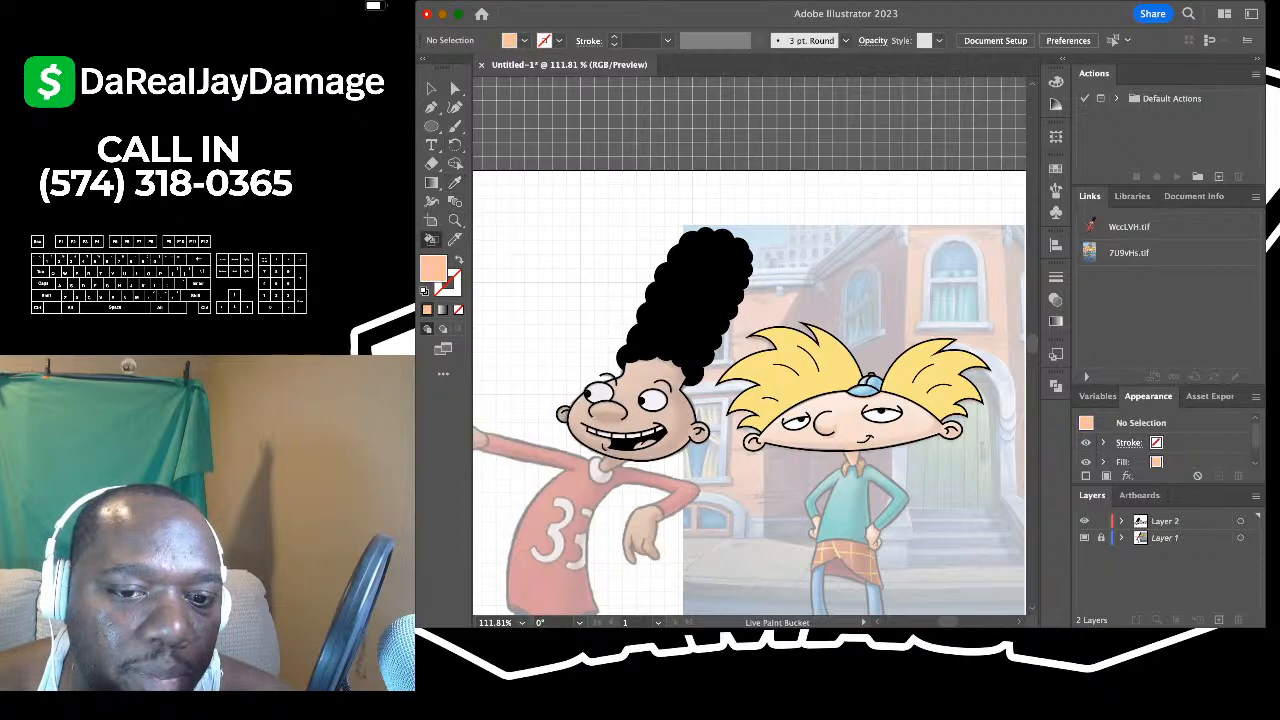
pyautogui.click(893, 412)
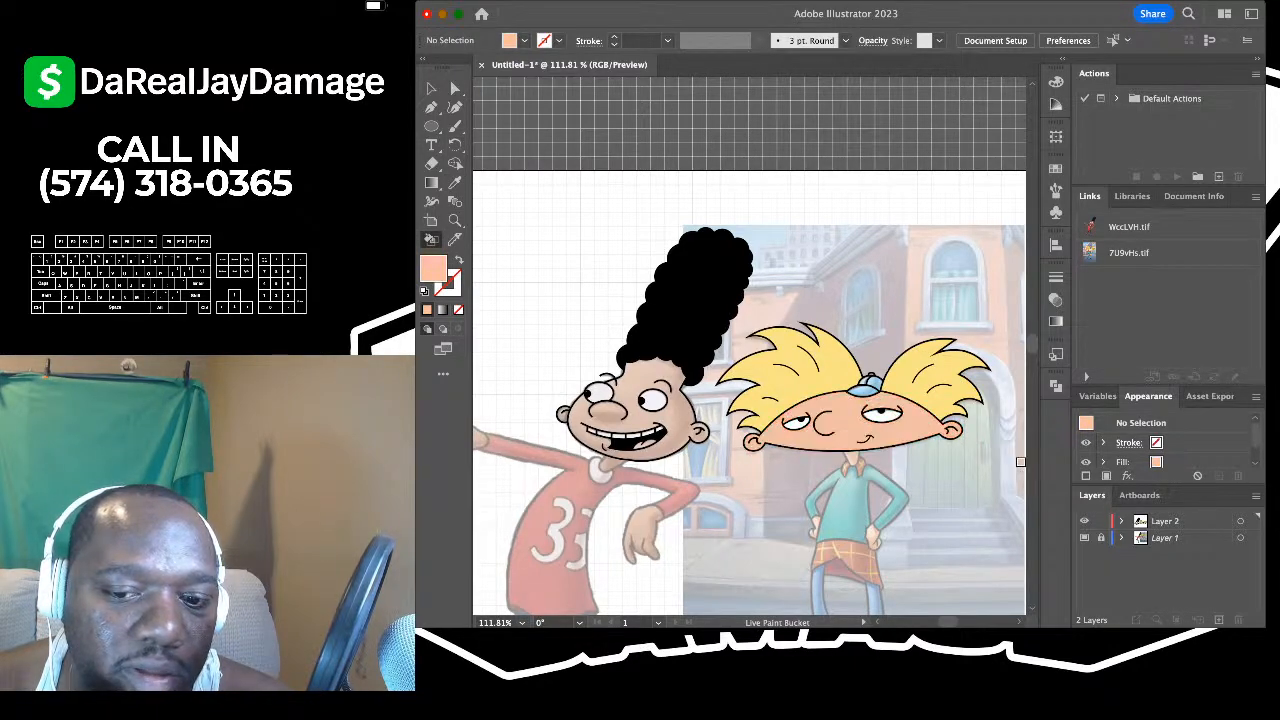
pyautogui.click(1084, 537)
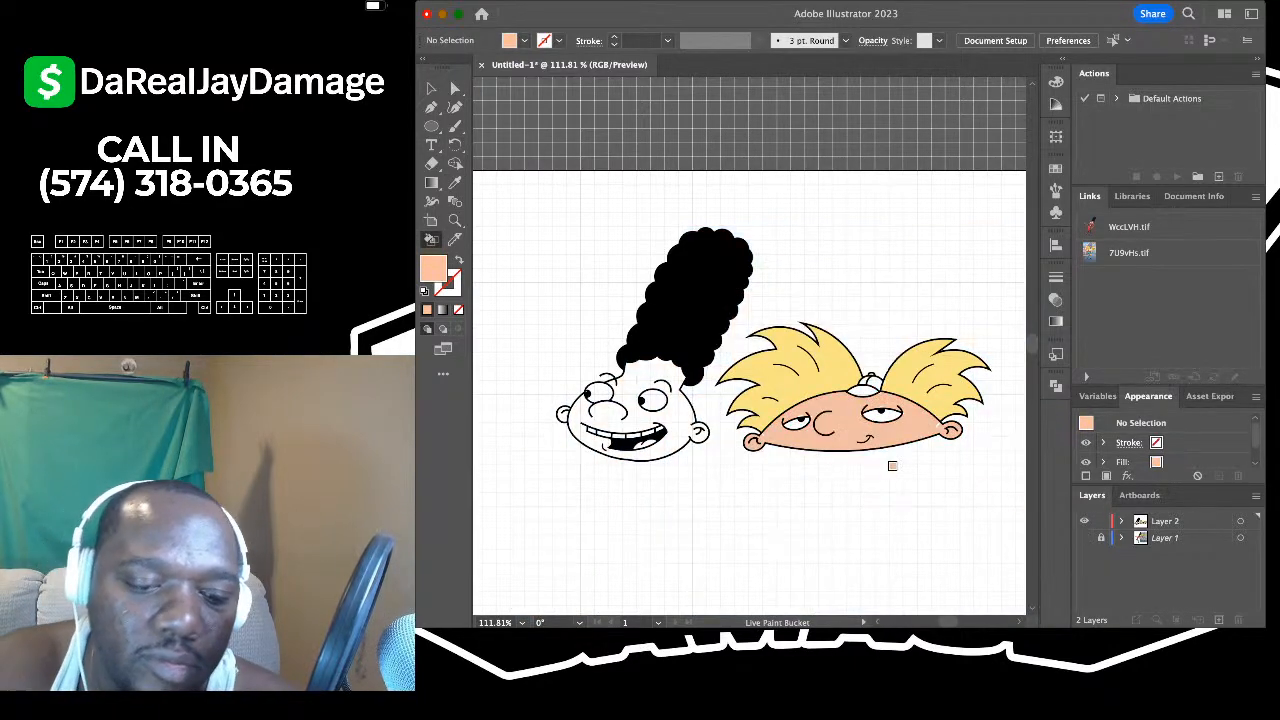
# - Undo the second character's yellow hair and skin fills and hide the Layer 1 reference again
pyautogui.press('super+z')
pyautogui.press('super+z')
pyautogui.press('super+z')
pyautogui.press('super+z')
pyautogui.press('super+z')
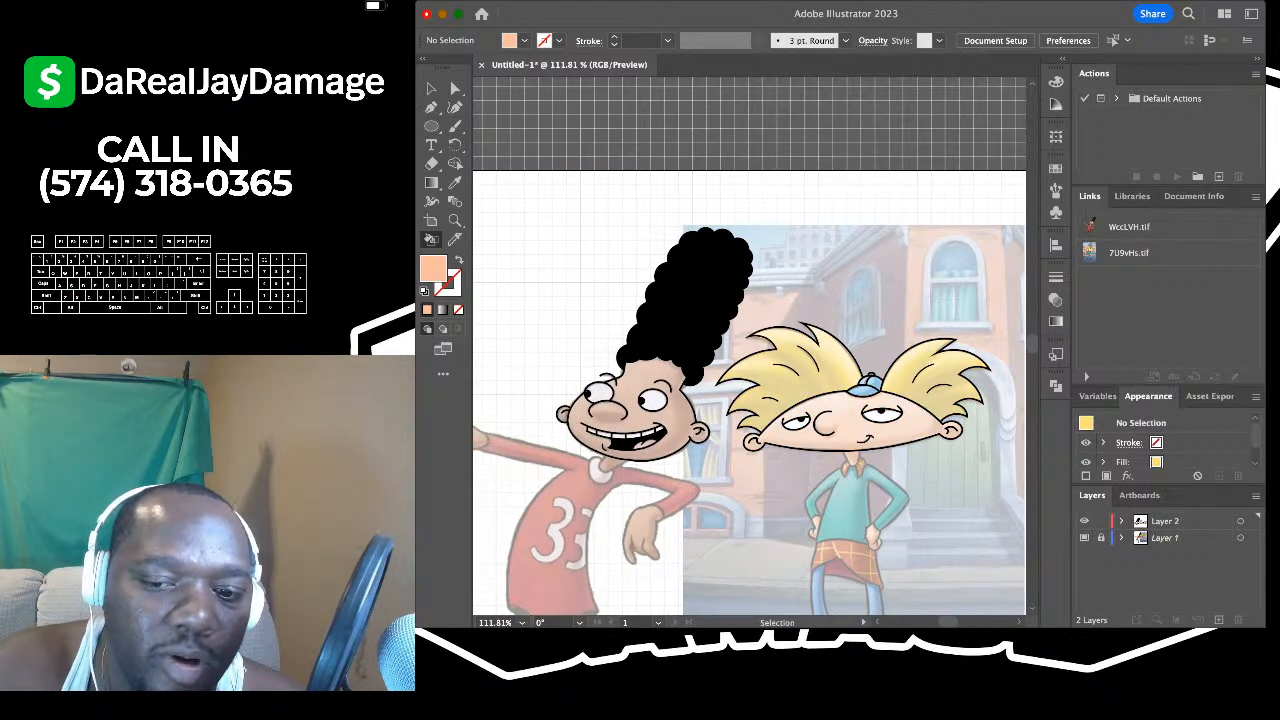
pyautogui.click(1084, 538)
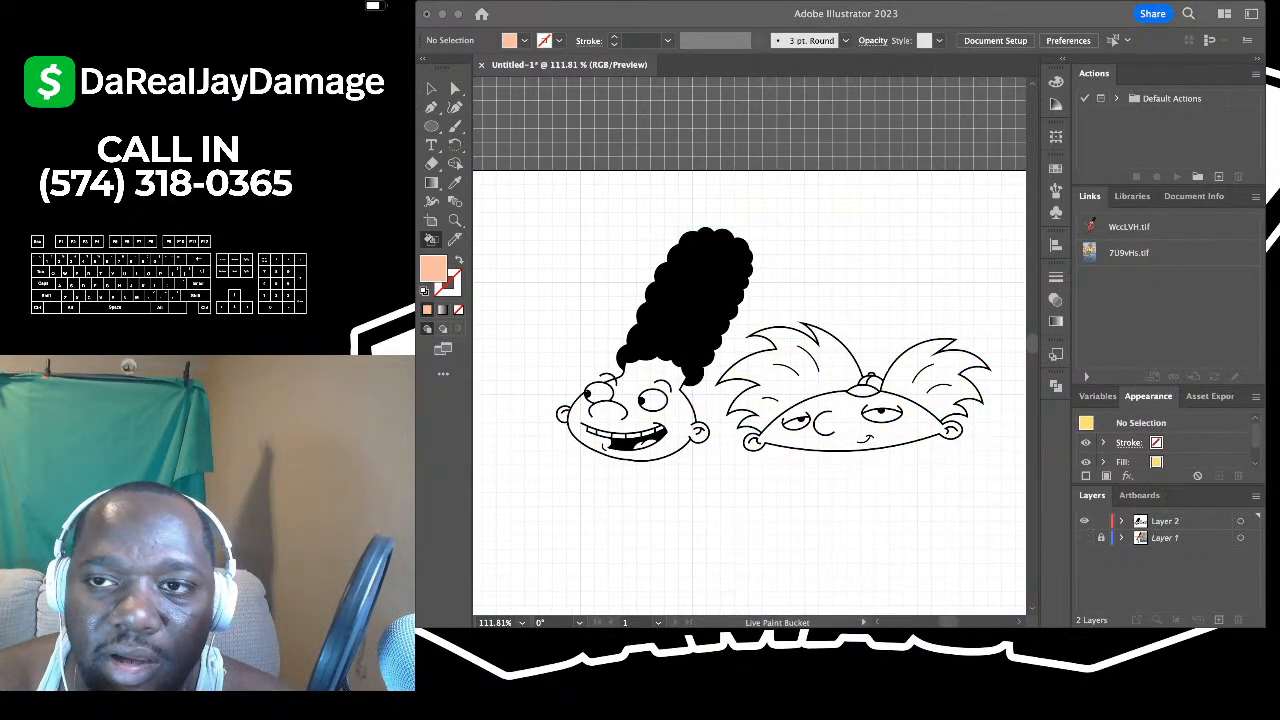